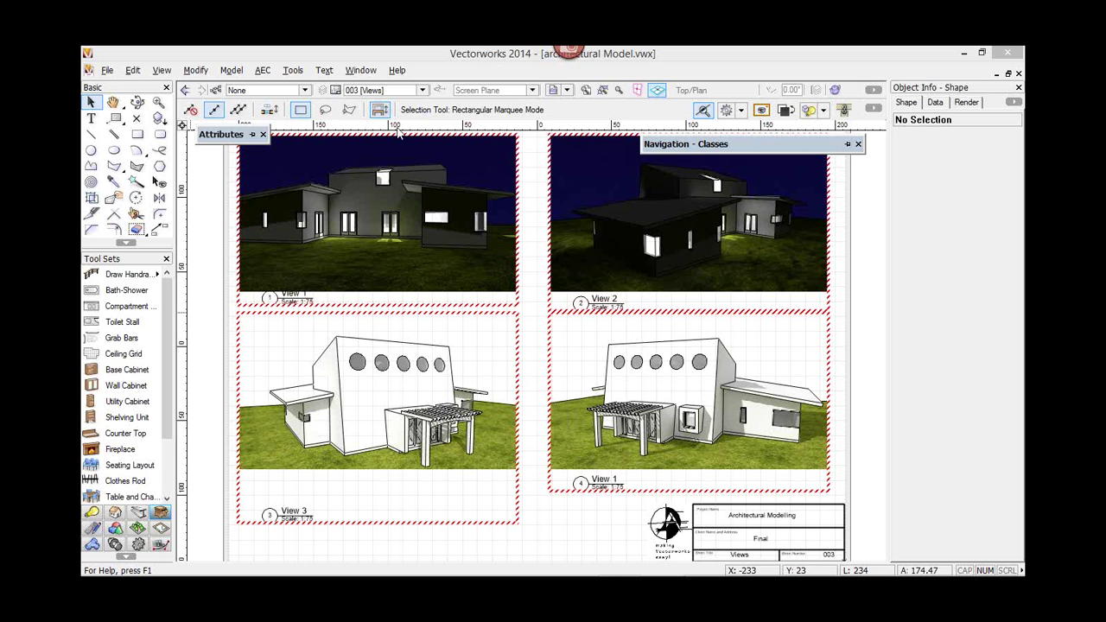
# - Switch to the Untitled2 document that contains the building footprint outline
pyautogui.click(368, 73)
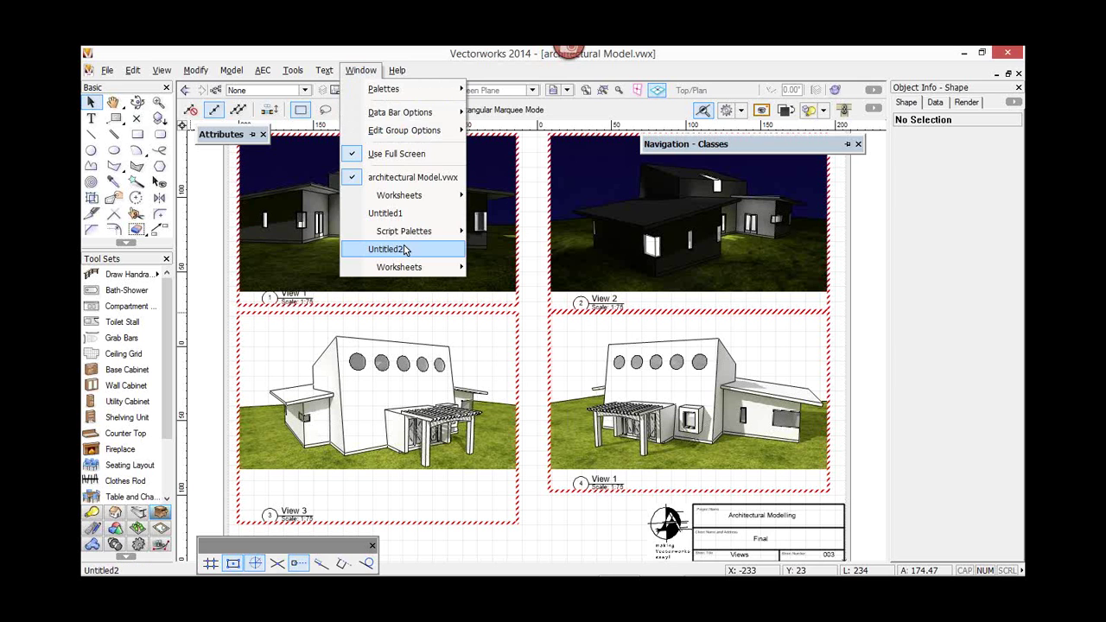
pyautogui.click(386, 249)
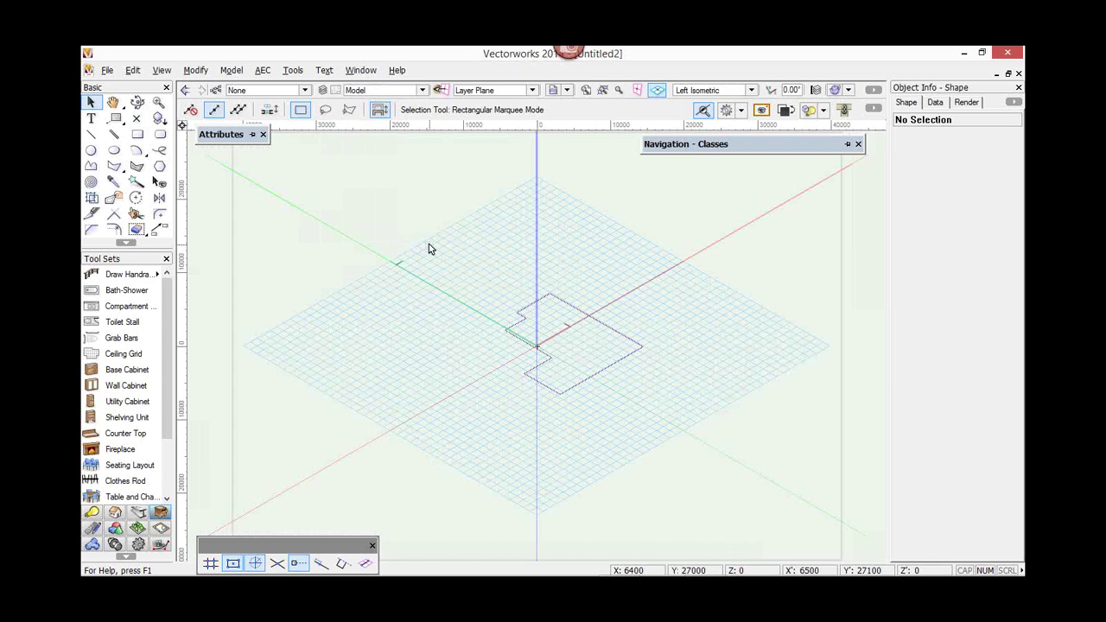
pyautogui.moveTo(591, 358); pyautogui.dragTo(668, 405)
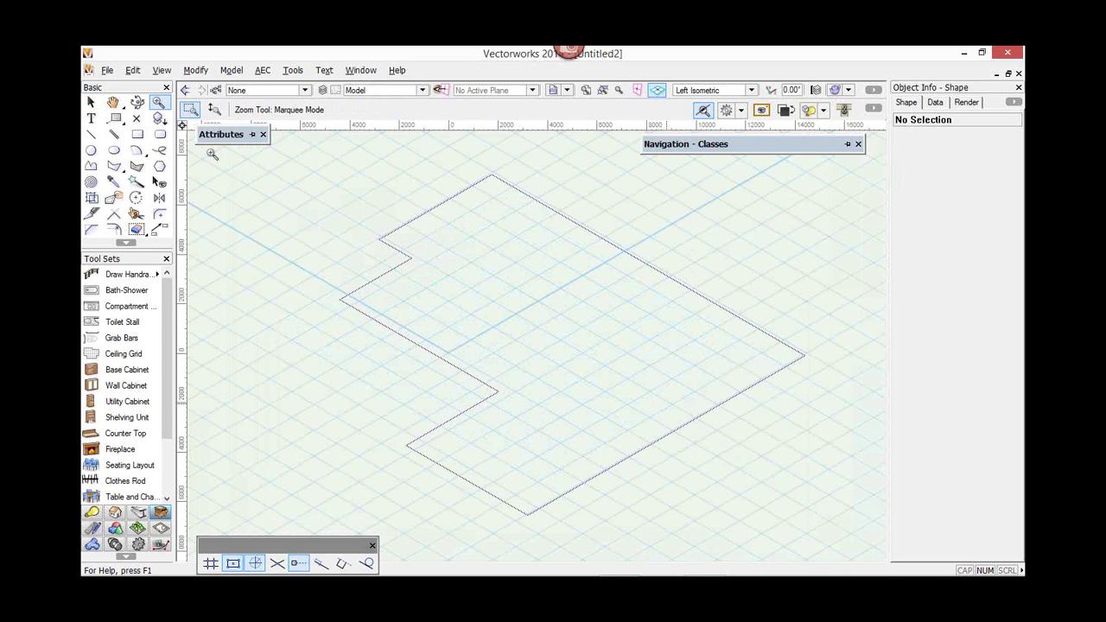
# - With the Rectangle tool, draw a rectangle about 5918 by 12512 mm from the footprint's outermost left corner across its middle
pyautogui.click(138, 135)
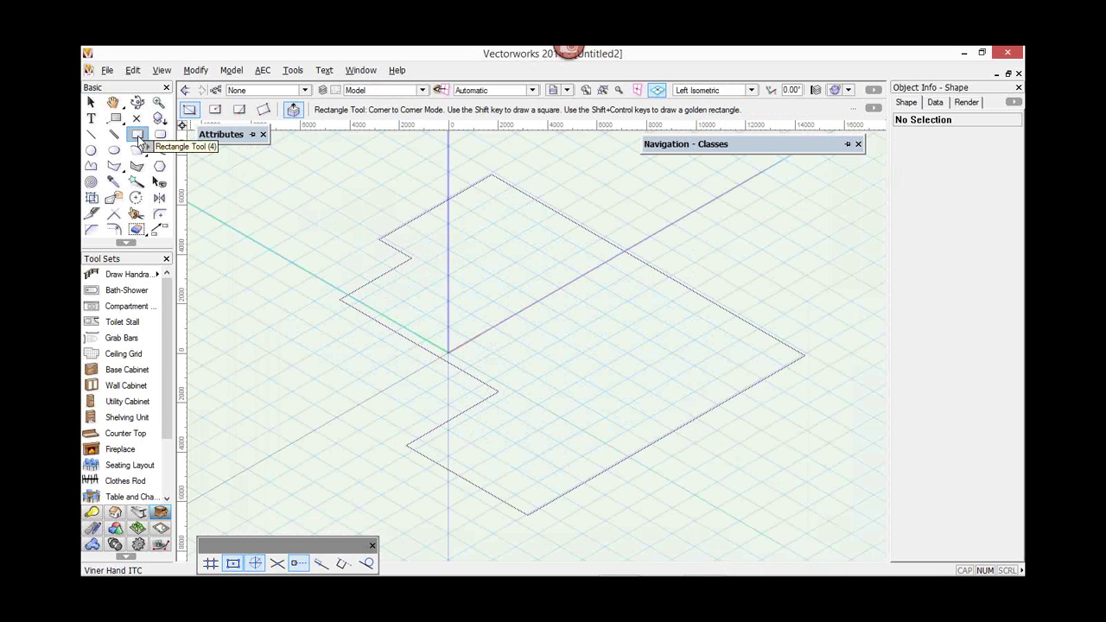
pyautogui.click(294, 110)
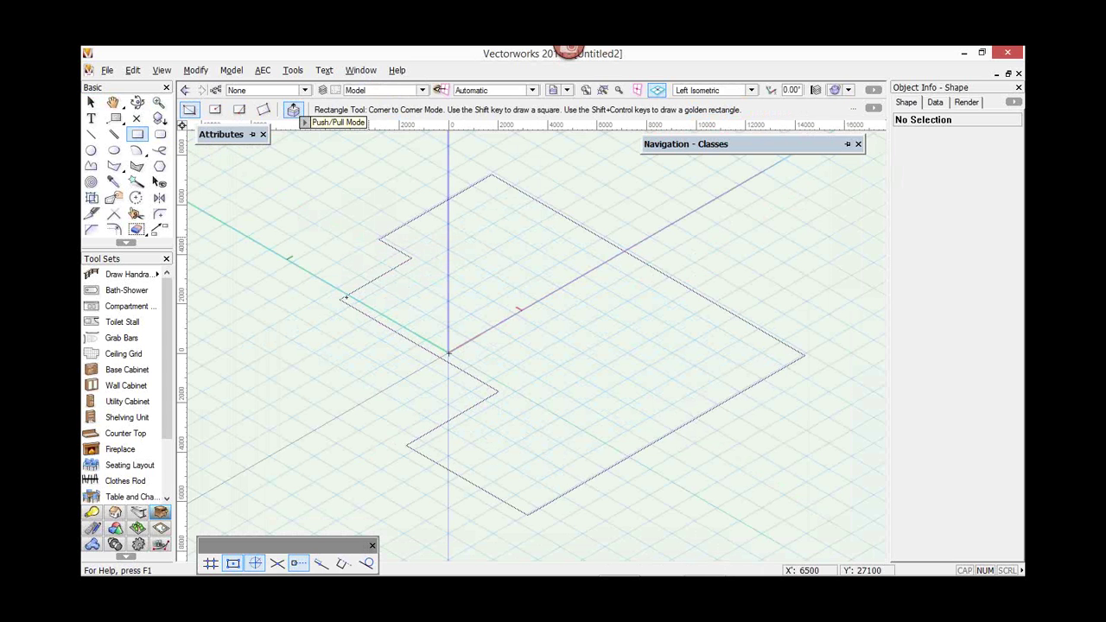
pyautogui.click(341, 299)
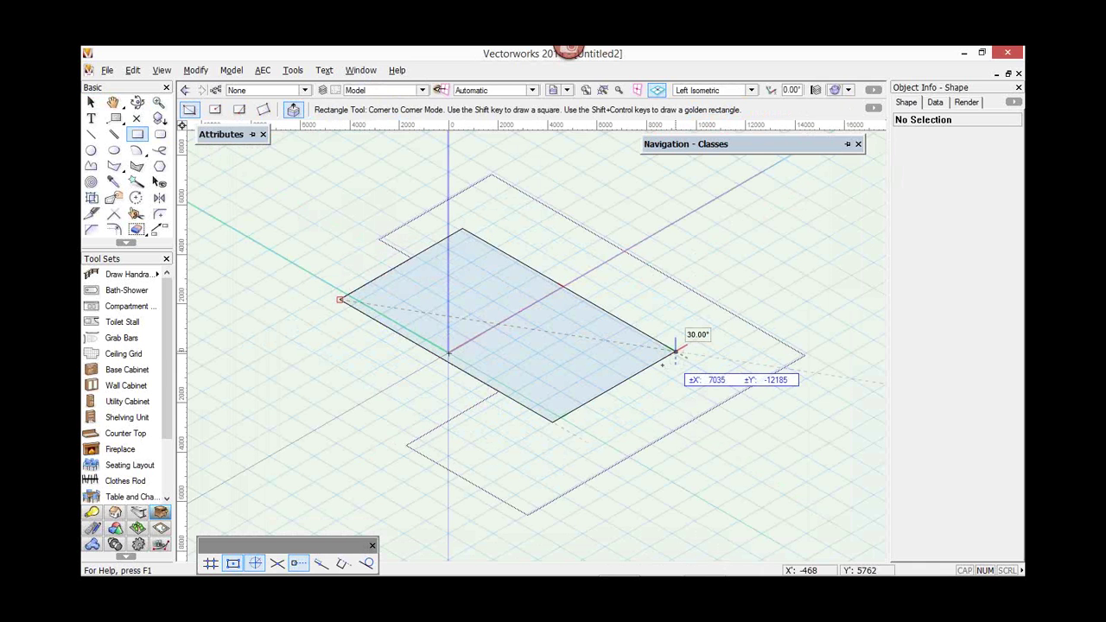
pyautogui.click(607, 367)
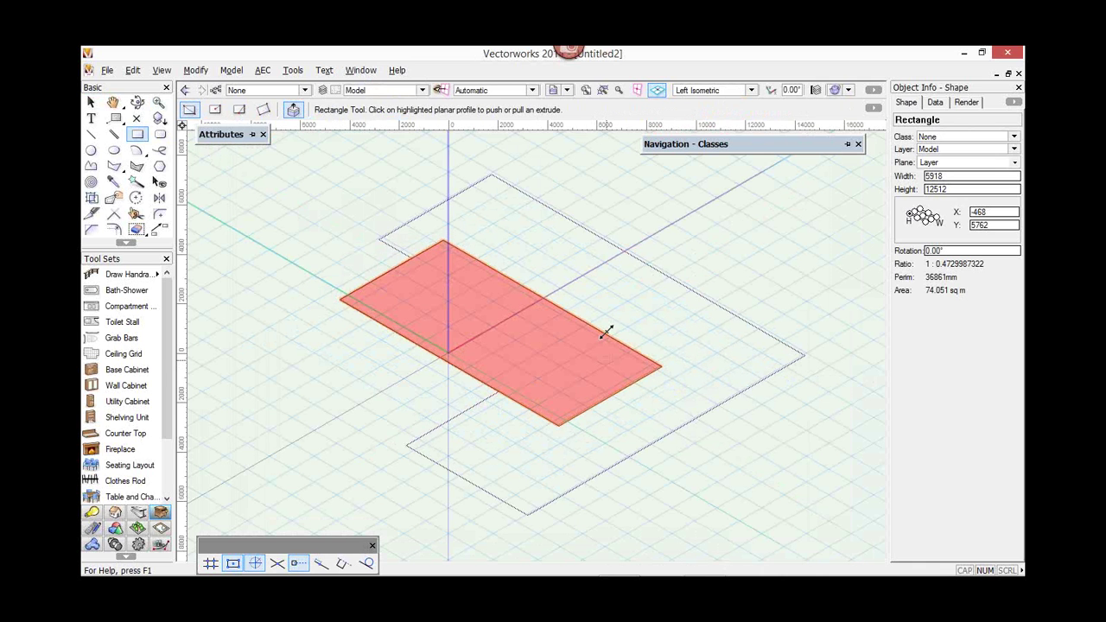
# - Push/pull the central rectangle up into a block 6500 mm high
pyautogui.click(607, 332)
pyautogui.moveTo(606, 359); pyautogui.dragTo(605, 208)
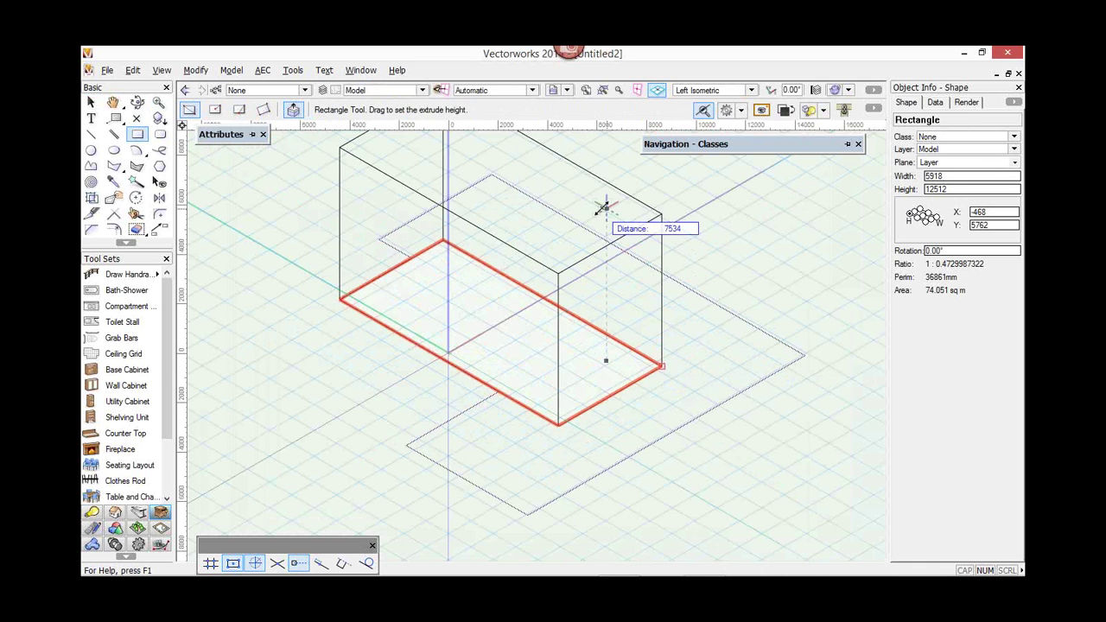
pyautogui.write('6500')
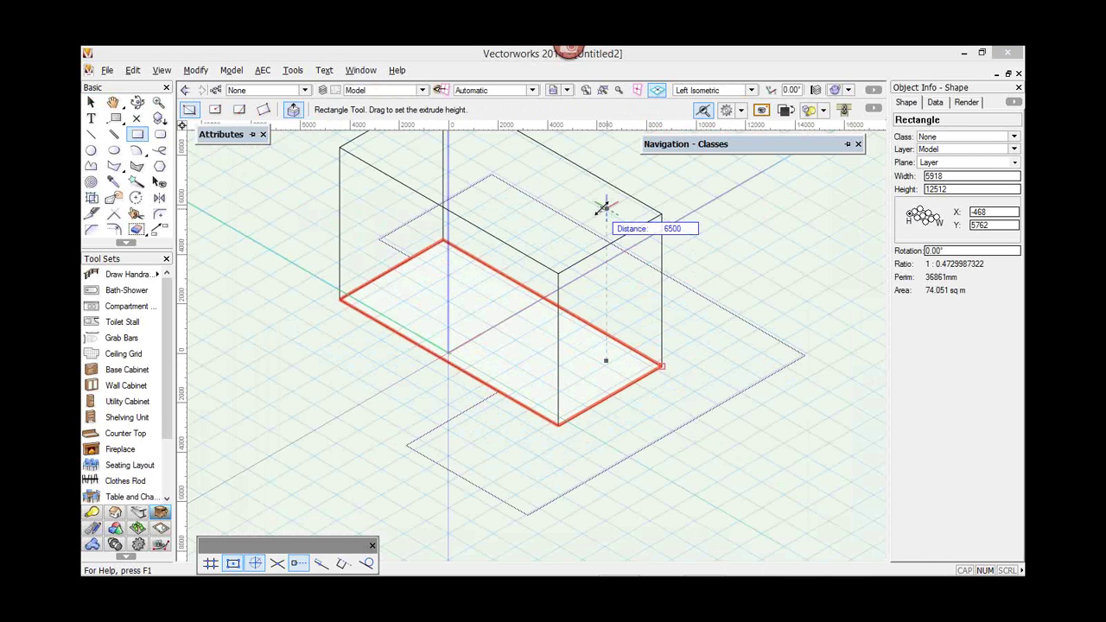
pyautogui.press('Return')
pyautogui.click(606, 208)
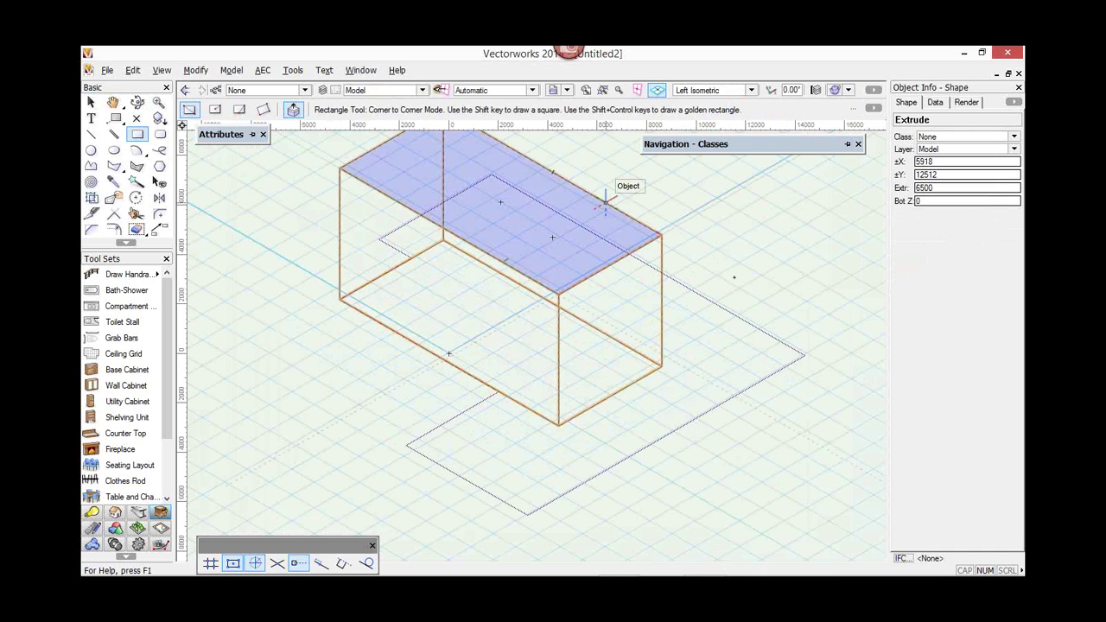
# - Draw a rectangle about 7324 by 5334 mm from the footprint's right corner, overlapping the main block, and extrude it 3250 mm
pyautogui.click(688, 372)
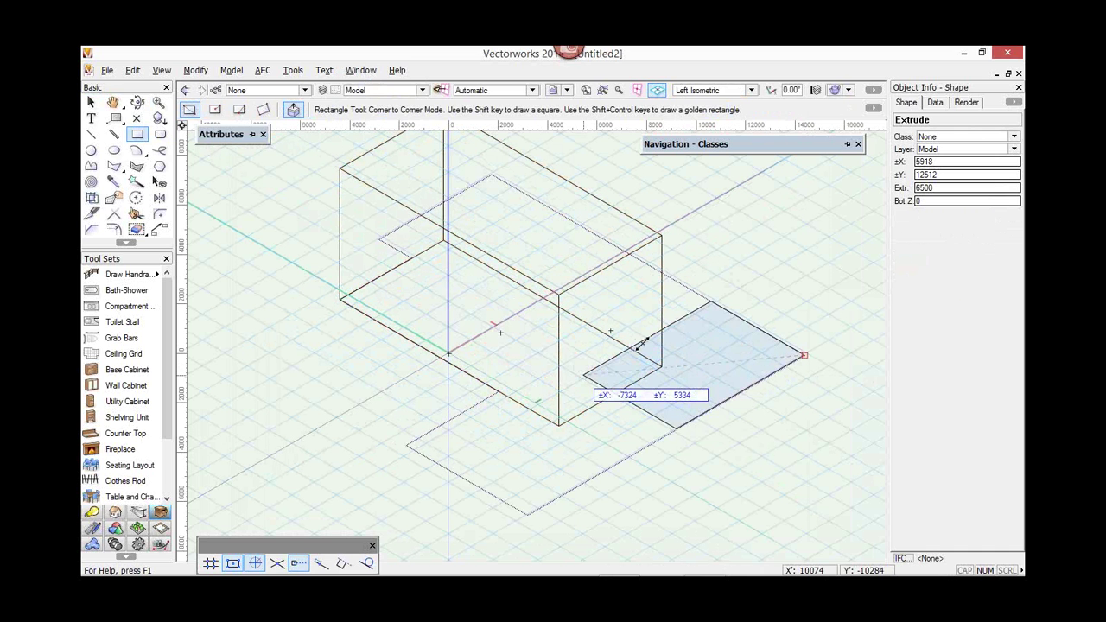
pyautogui.click(584, 375)
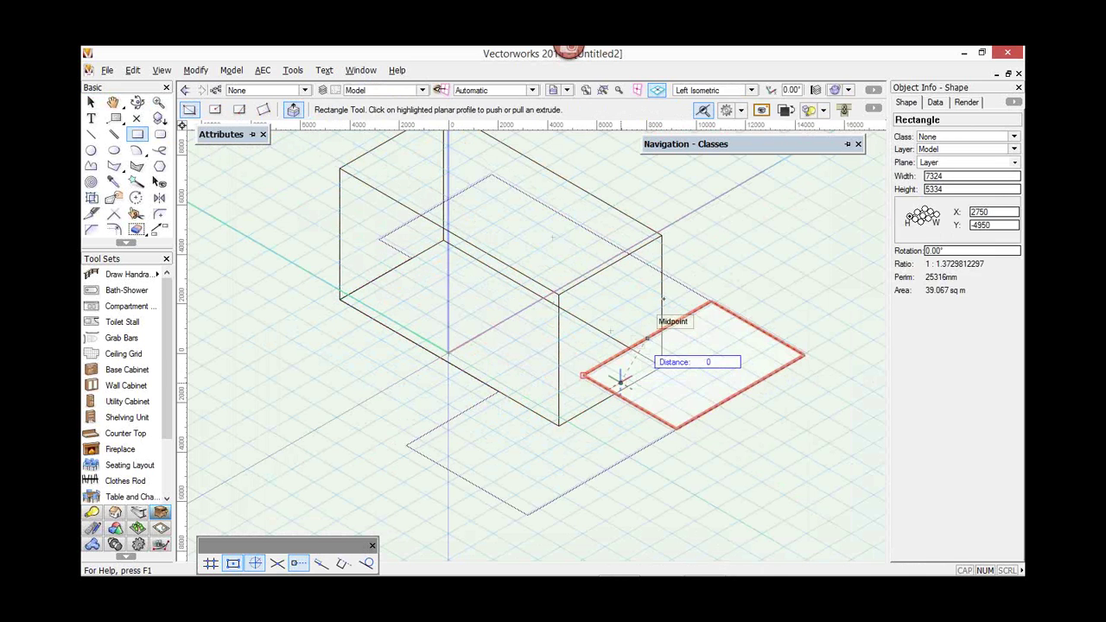
pyautogui.click(661, 300)
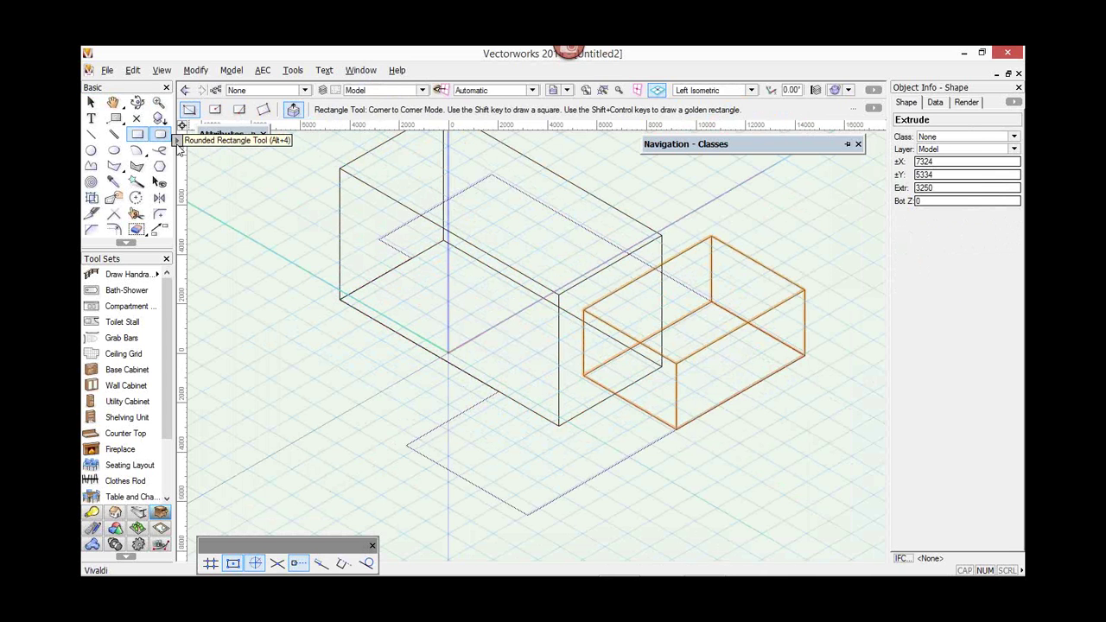
# - Draw a rectangle about 8074 by 3766 mm from the footprint corner at the main block's other end and extrude it 3250 mm
pyautogui.hotkey('shift', 'c')
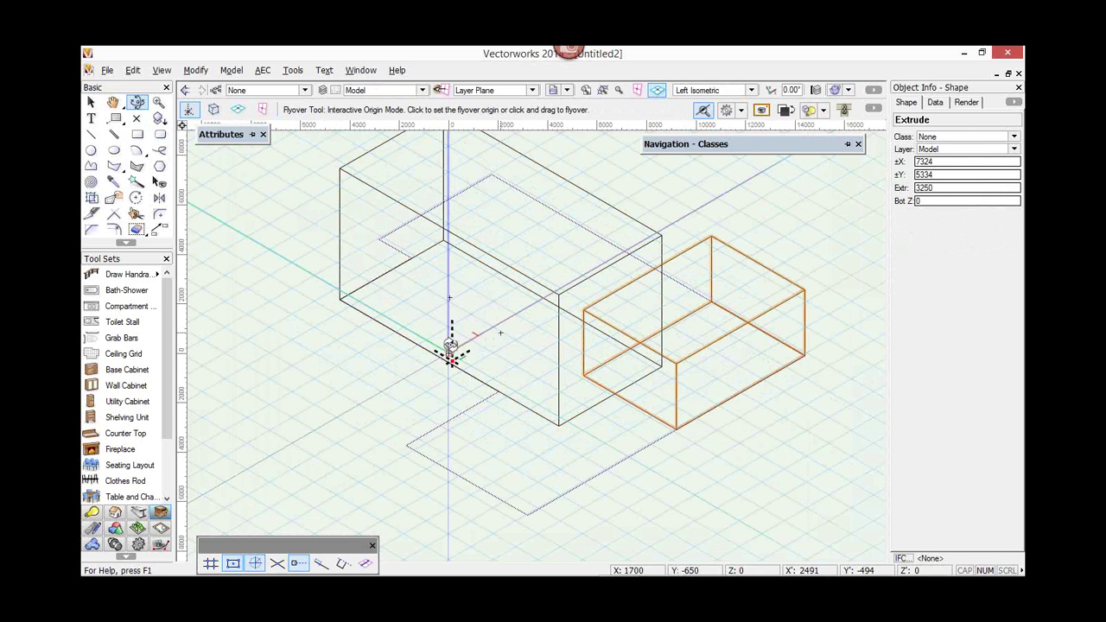
pyautogui.moveTo(450, 346); pyautogui.dragTo(669, 363)
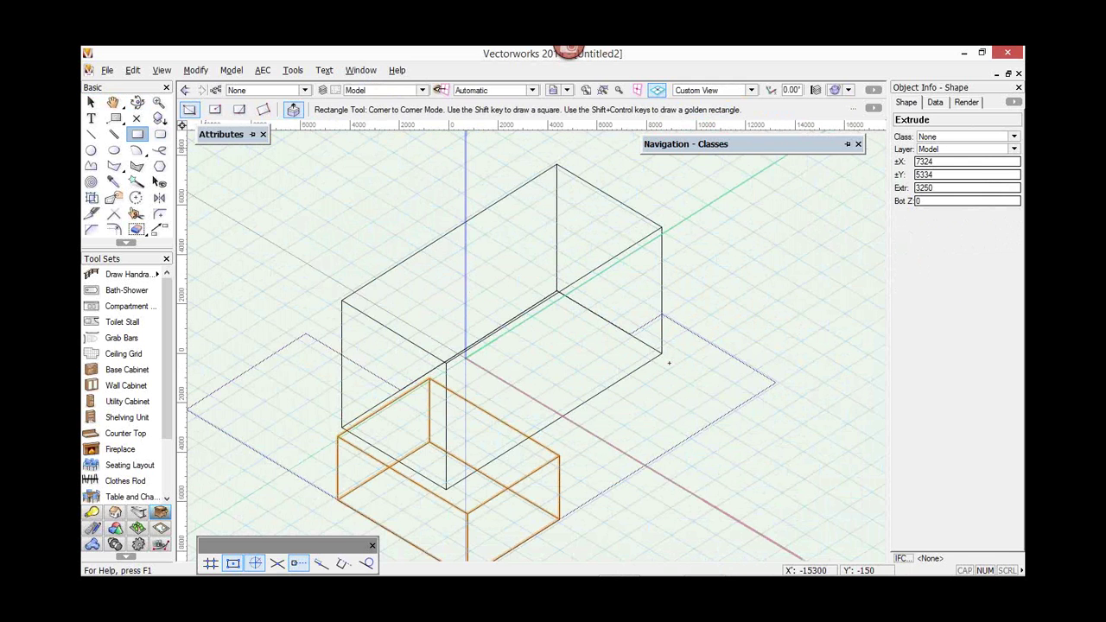
pyautogui.click(776, 382)
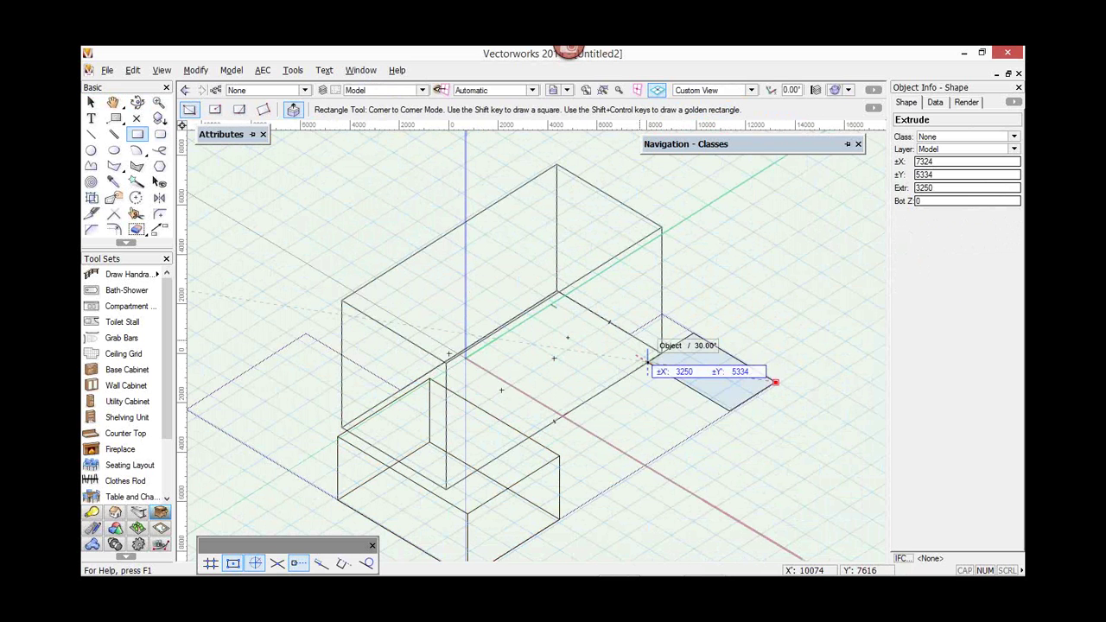
pyautogui.click(668, 281)
pyautogui.click(667, 282)
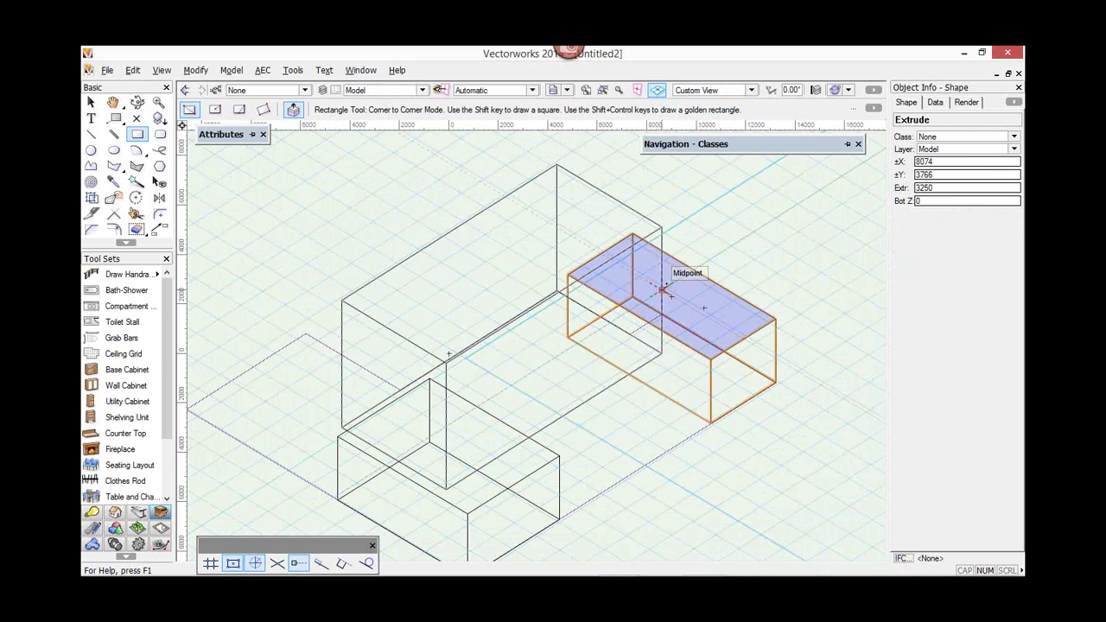
# - Taper the top face of the 8074 mm wing block by 8 degrees, using its long outer side face as reference
pyautogui.click(134, 529)
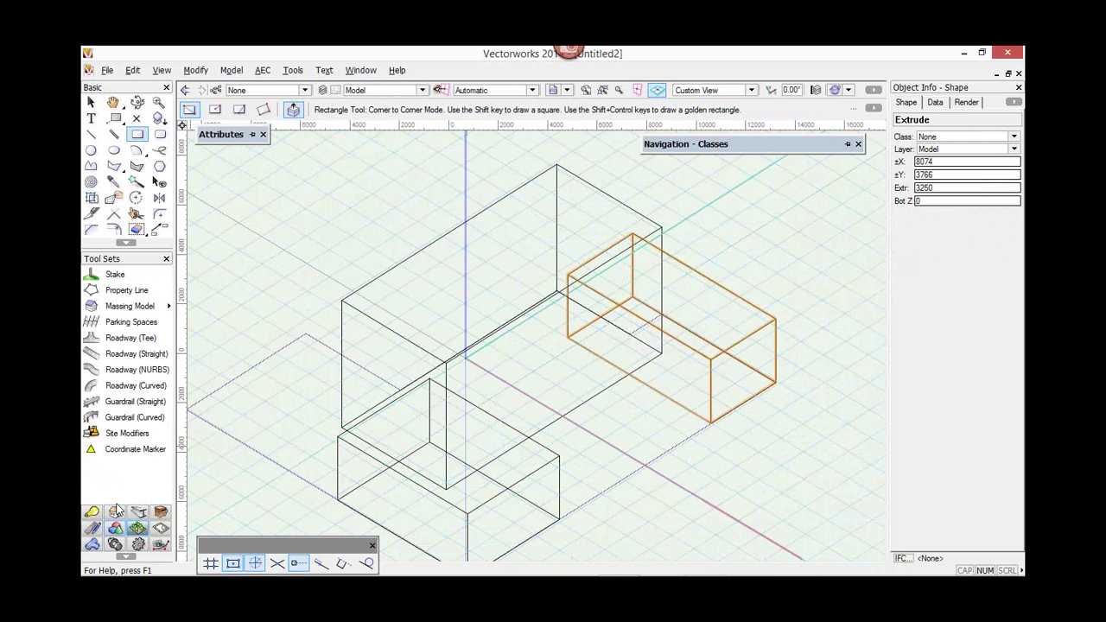
pyautogui.click(116, 512)
pyautogui.click(133, 326)
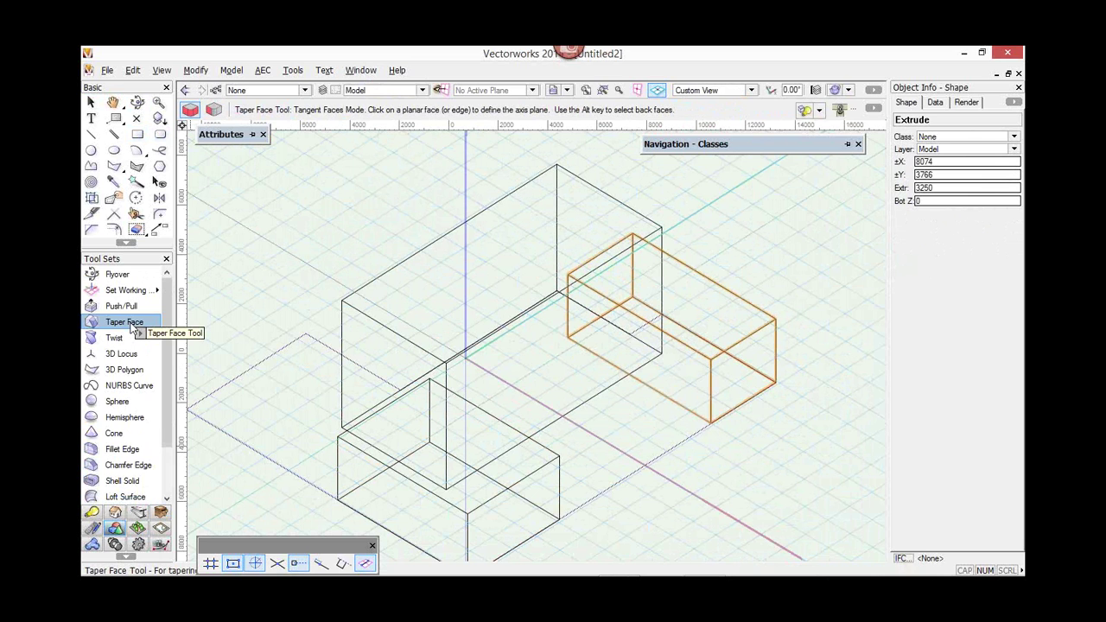
pyautogui.click(685, 374)
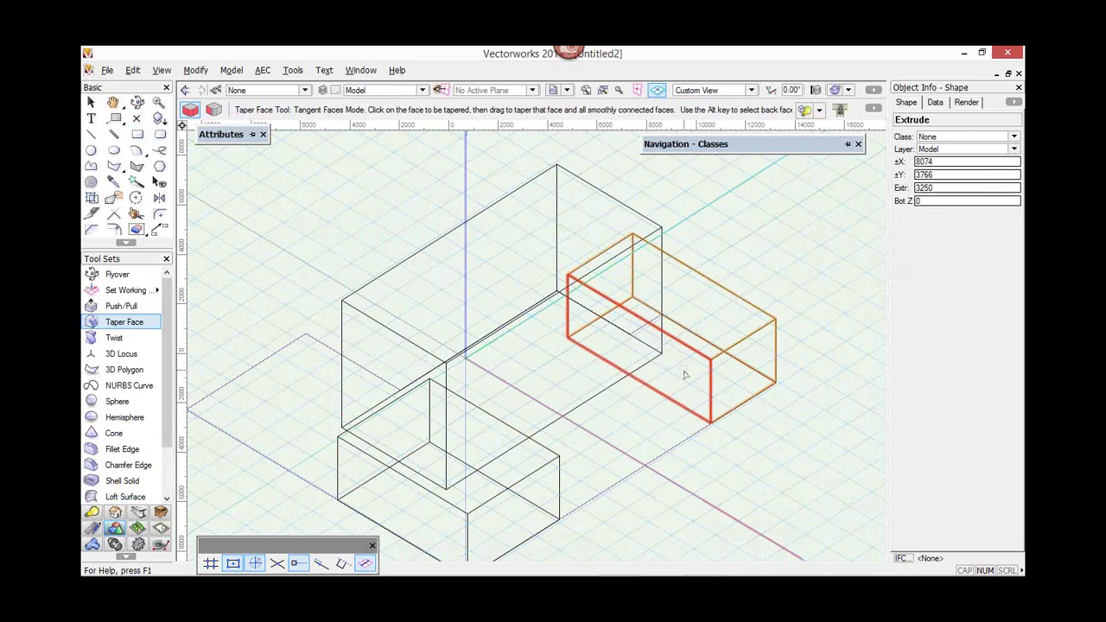
pyautogui.click(725, 327)
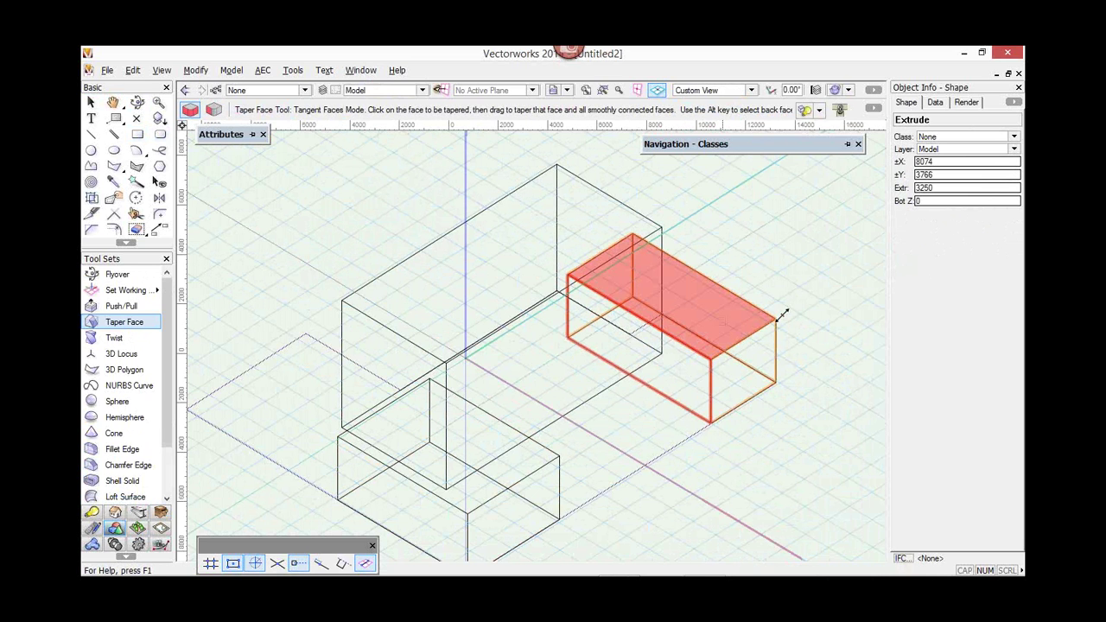
pyautogui.click(782, 316)
pyautogui.click(803, 312)
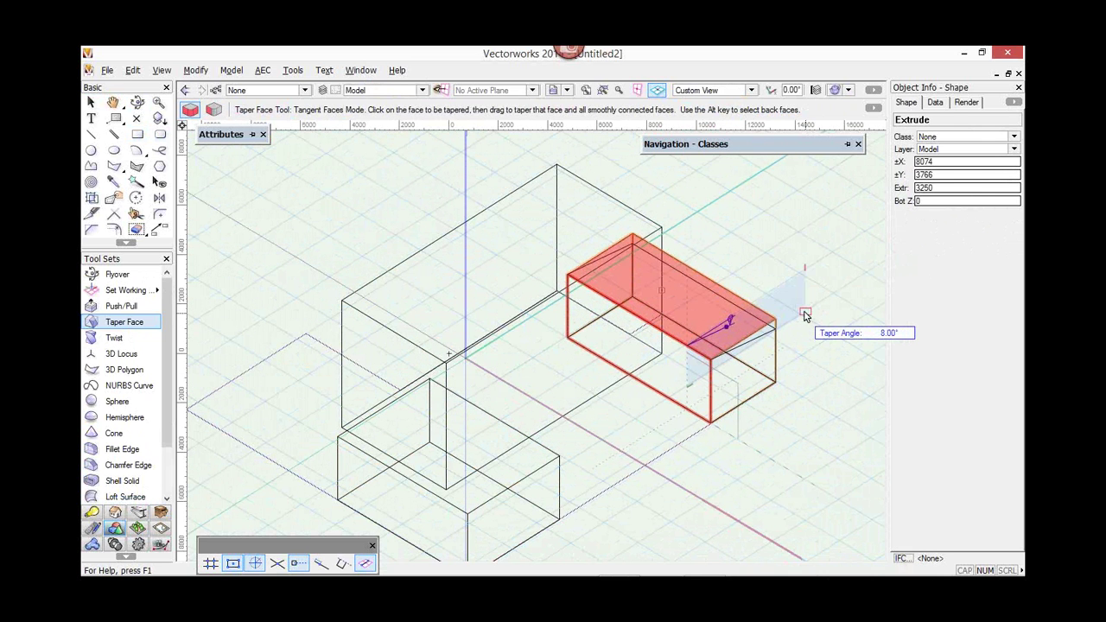
pyautogui.click(805, 316)
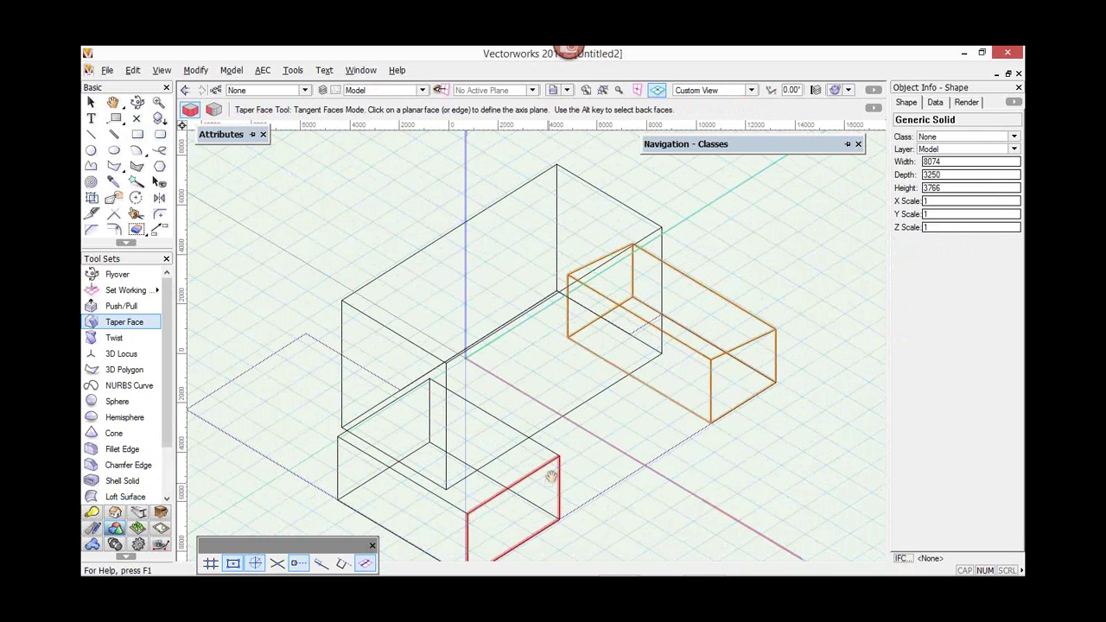
# - Taper the top face of the other low wing block by 8 degrees, using its hidden back side face as reference
pyautogui.press('space')
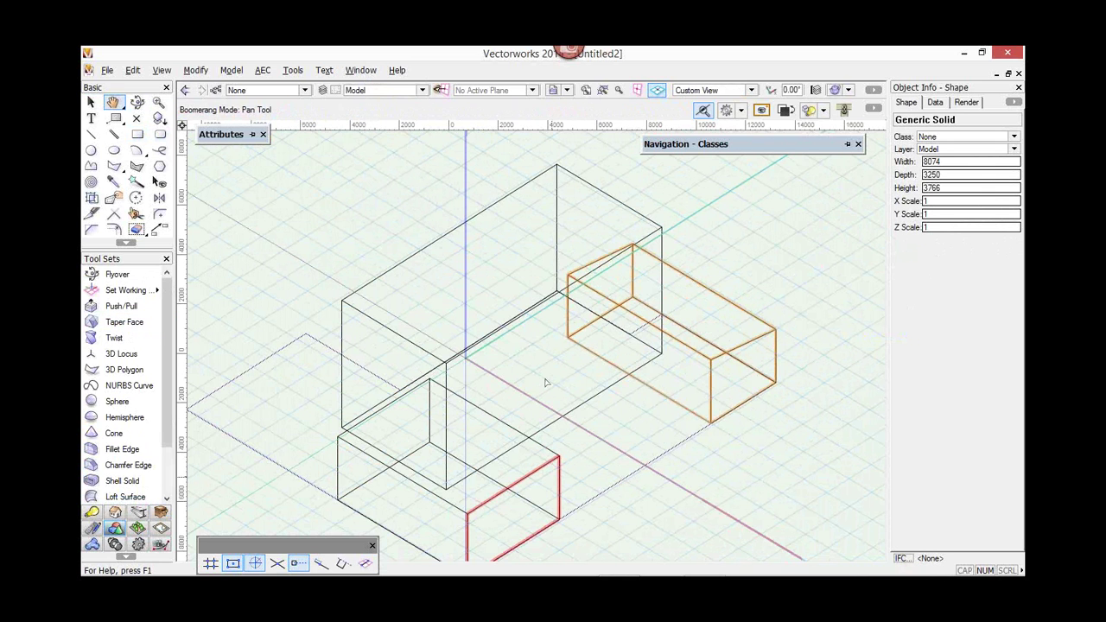
pyautogui.moveTo(536, 457); pyautogui.dragTo(546, 382, button='middle')
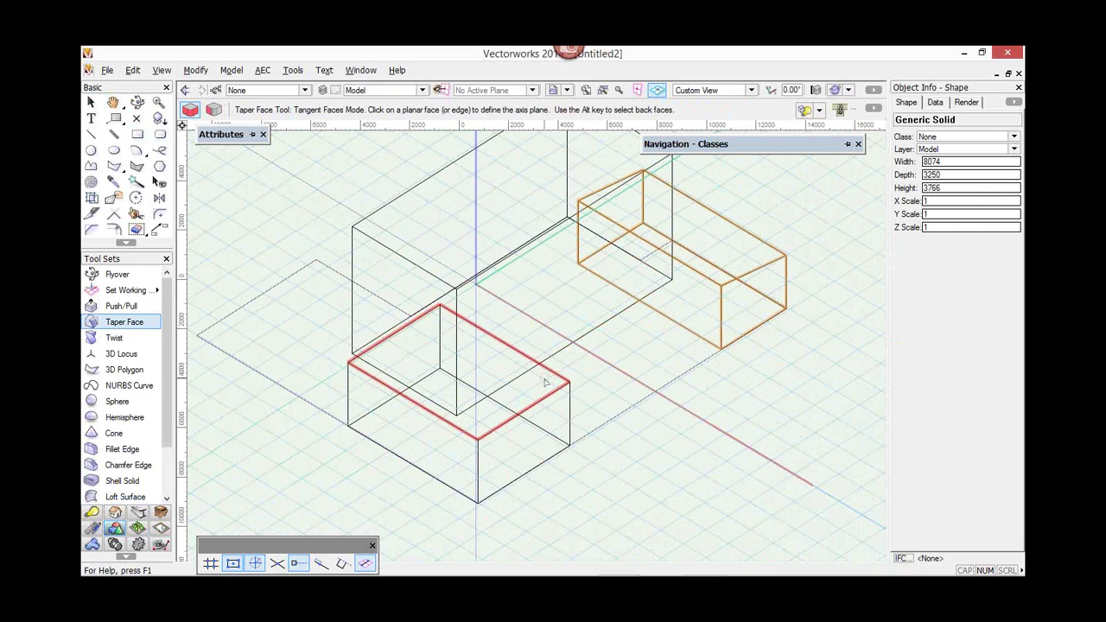
pyautogui.press('alt')
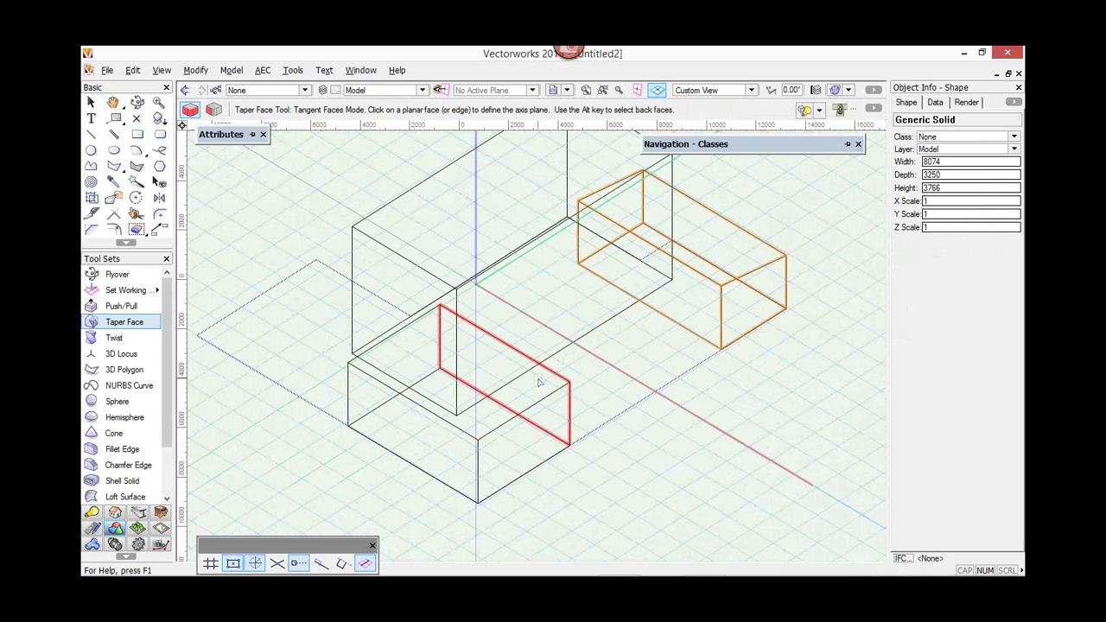
pyautogui.click(539, 382)
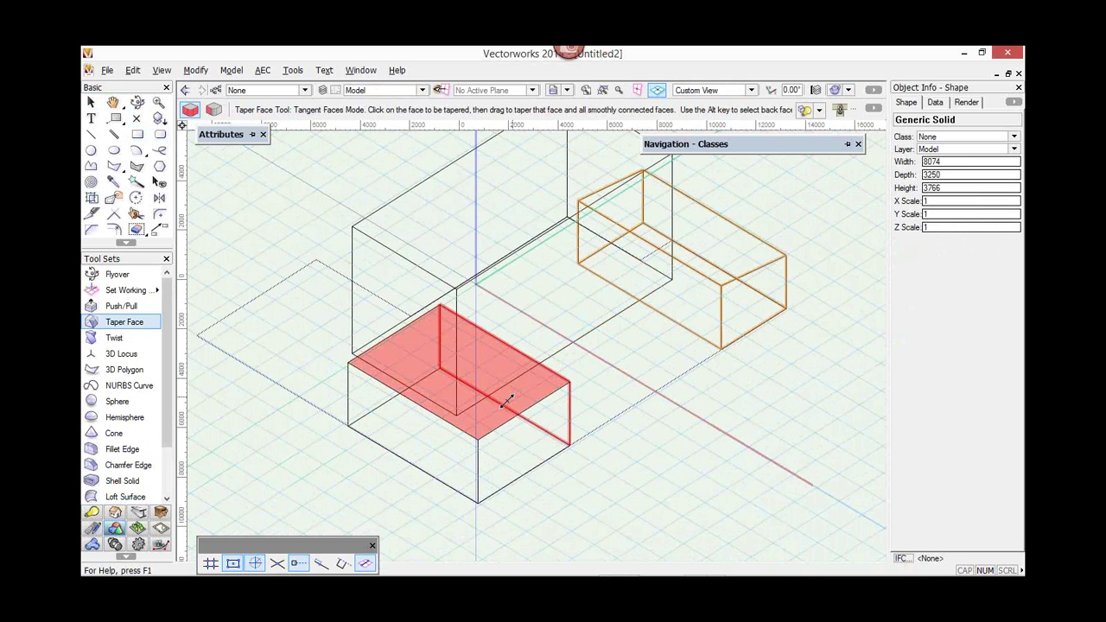
pyautogui.click(508, 401)
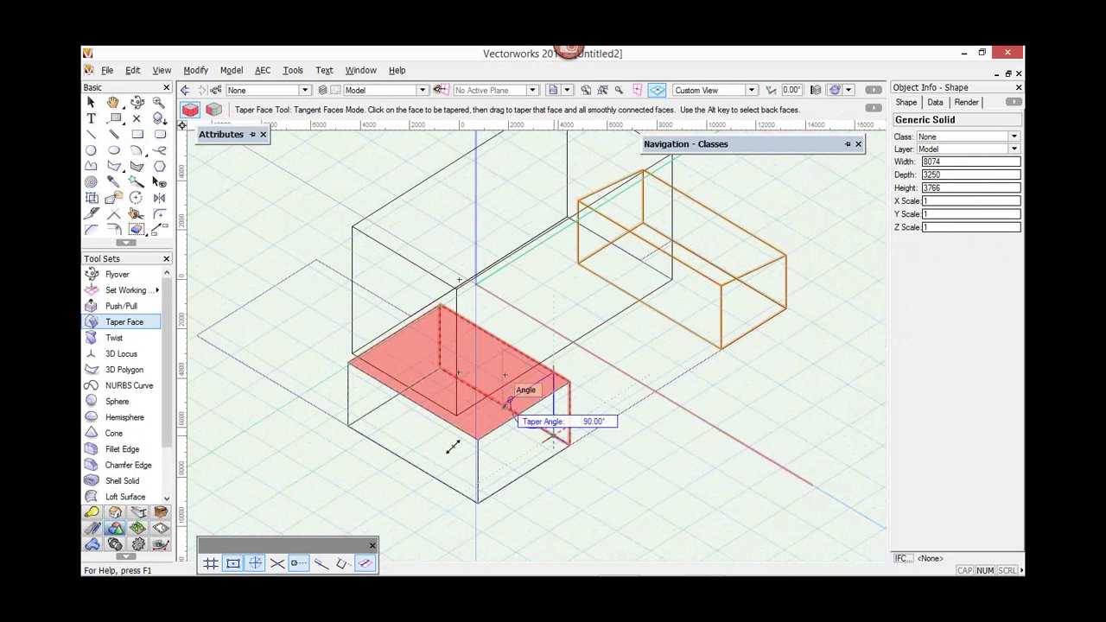
pyautogui.write('8')
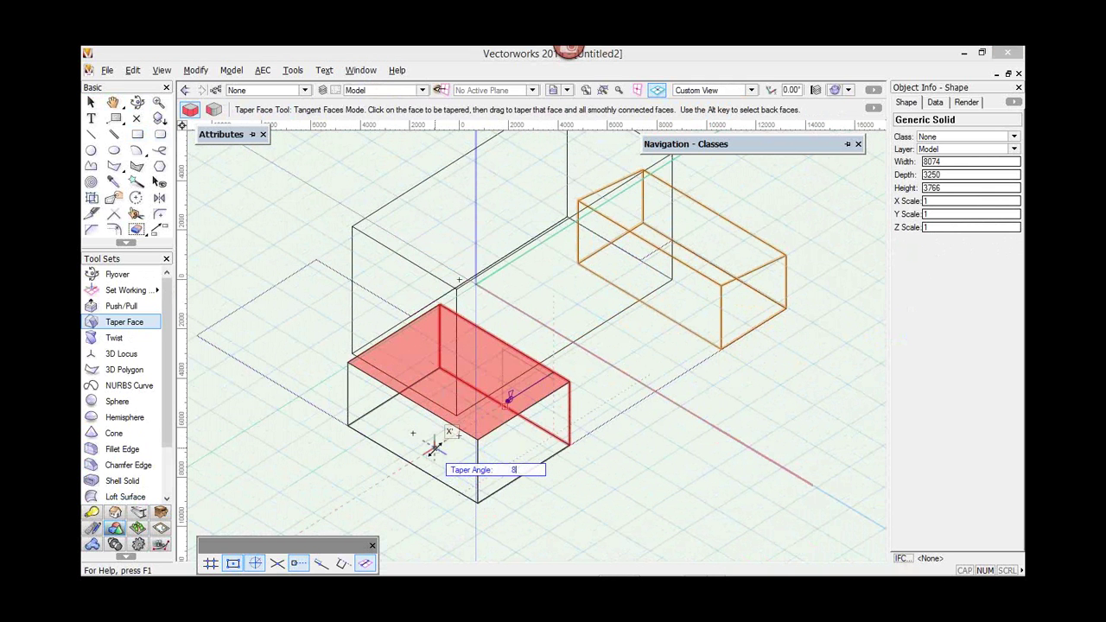
pyautogui.press('Return')
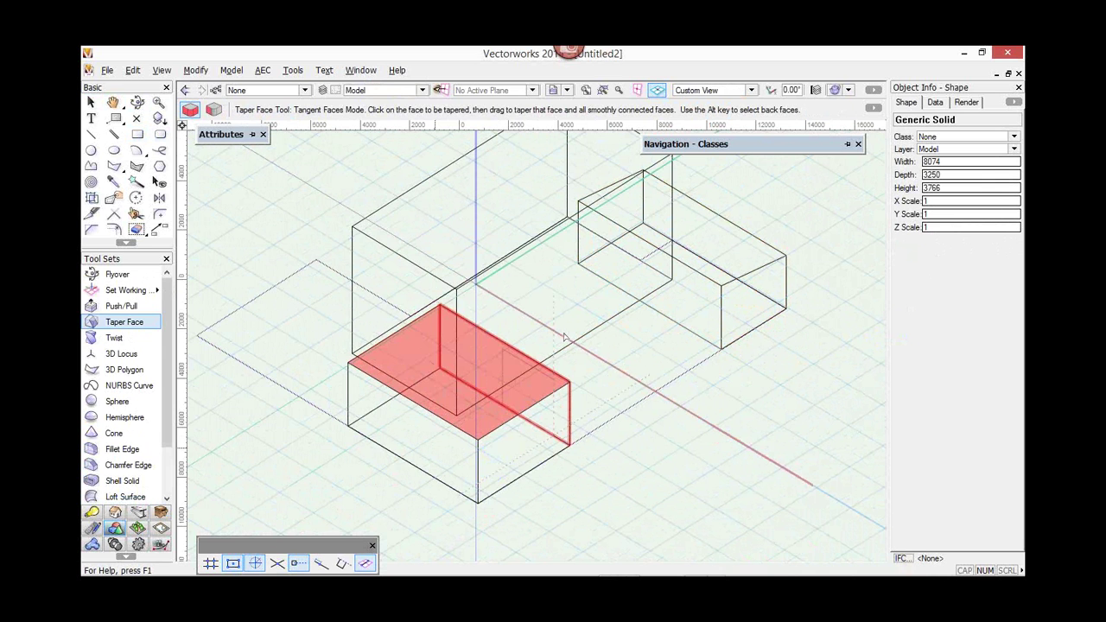
# - Taper the top face of the tall main block by 16 degrees, using its hidden back side face as reference
pyautogui.press('space')
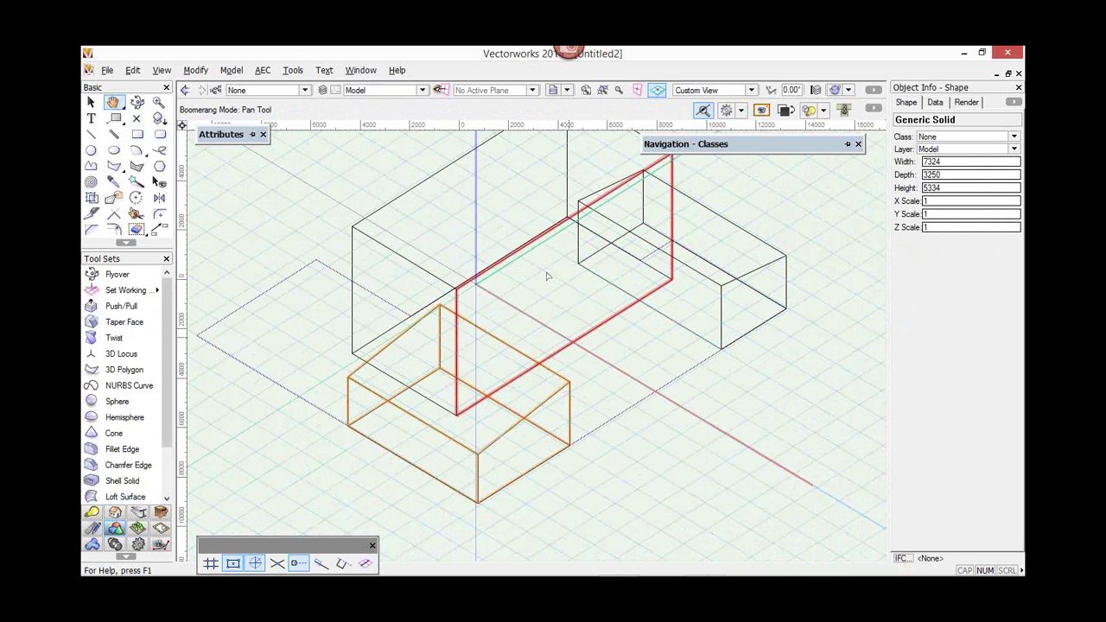
pyautogui.moveTo(361, 274); pyautogui.dragTo(444, 277)
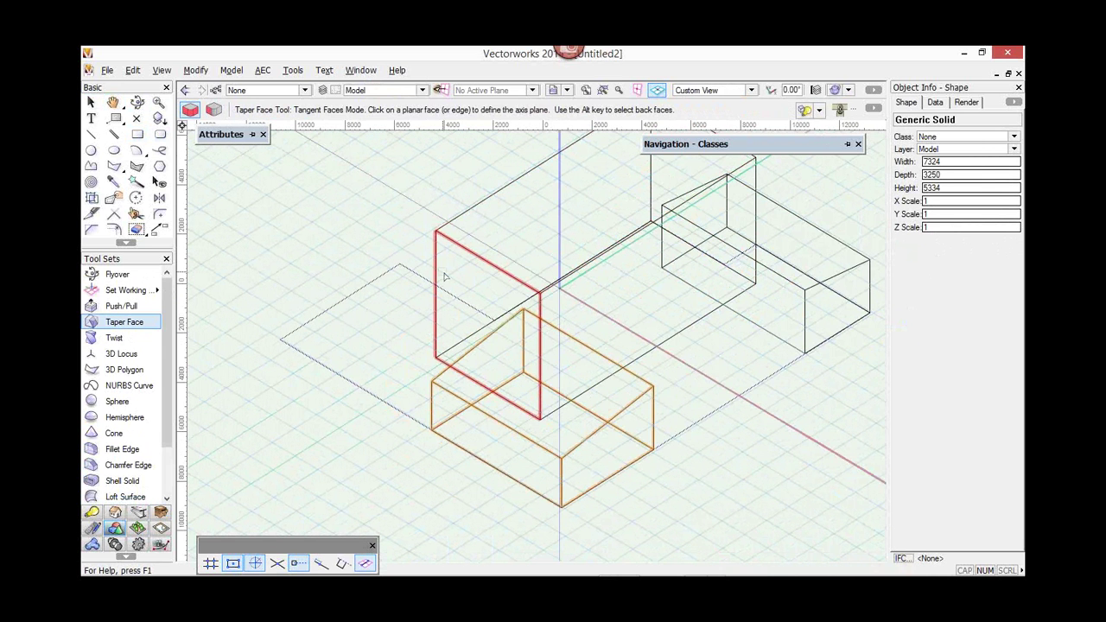
pyautogui.click(446, 277)
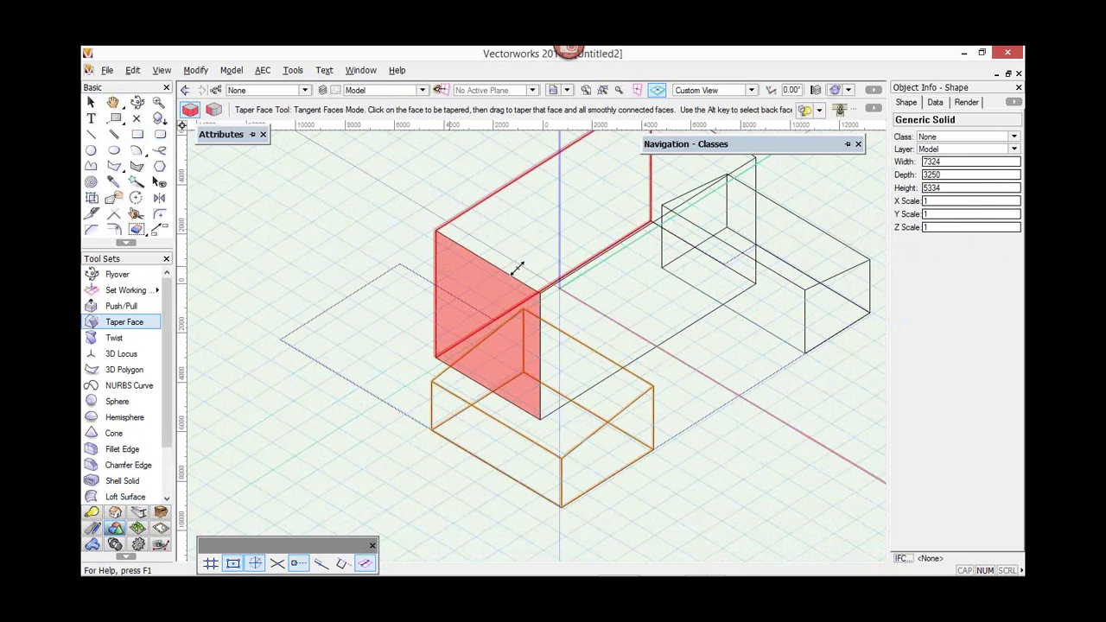
pyautogui.click(517, 270)
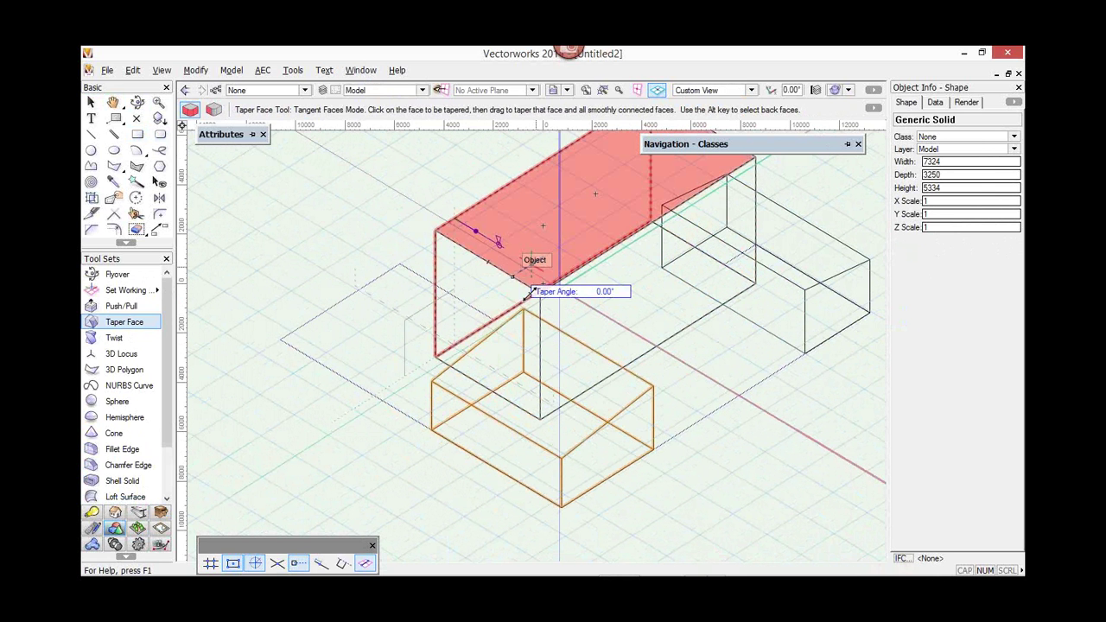
pyautogui.write('16')
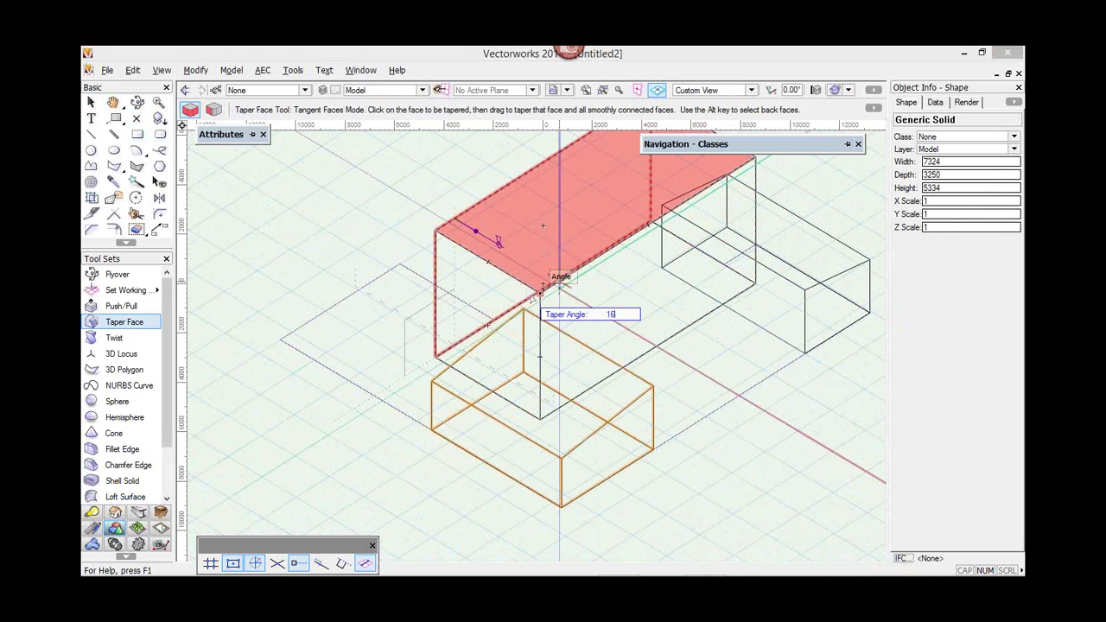
pyautogui.press('Return')
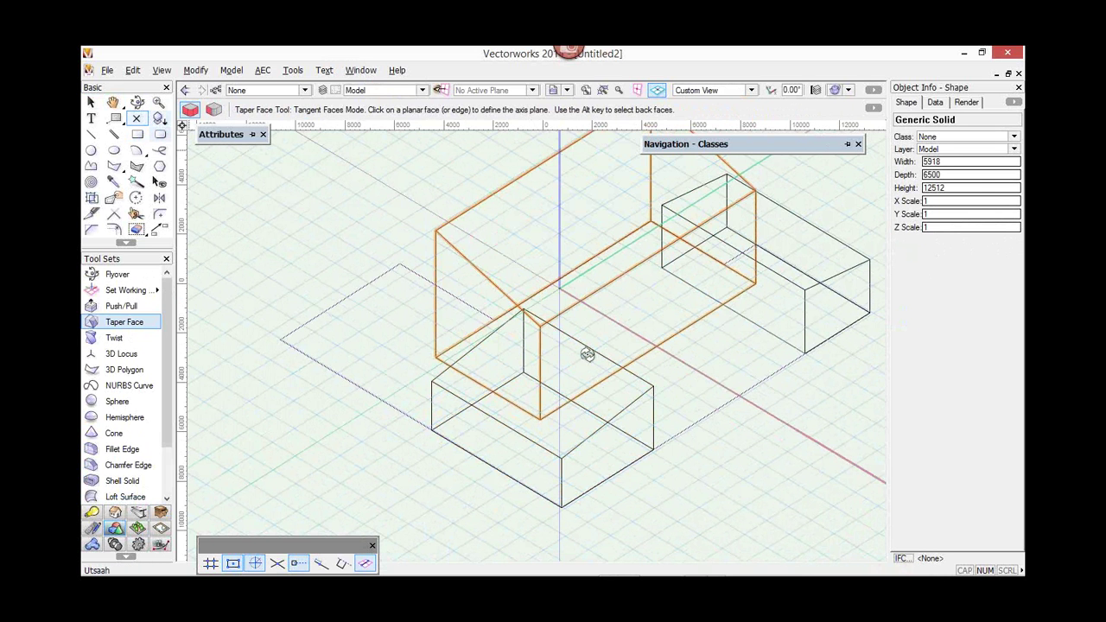
pyautogui.keyDown('ctrl'); pyautogui.moveTo(588, 355); pyautogui.dragTo(626, 217, button='middle'); pyautogui.keyUp('ctrl')
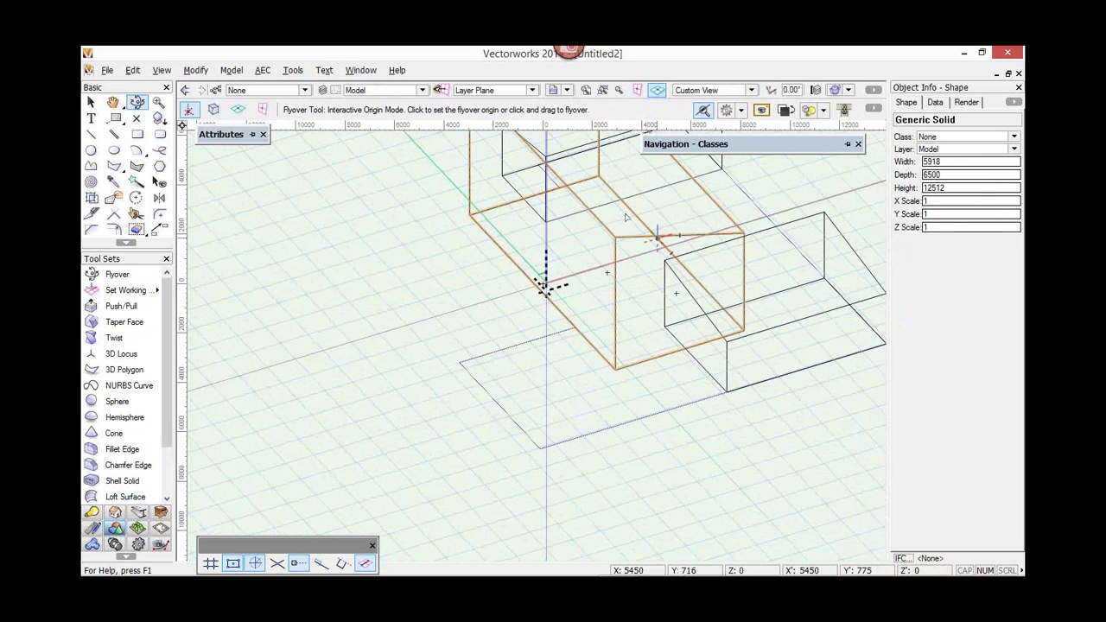
pyautogui.click(608, 270)
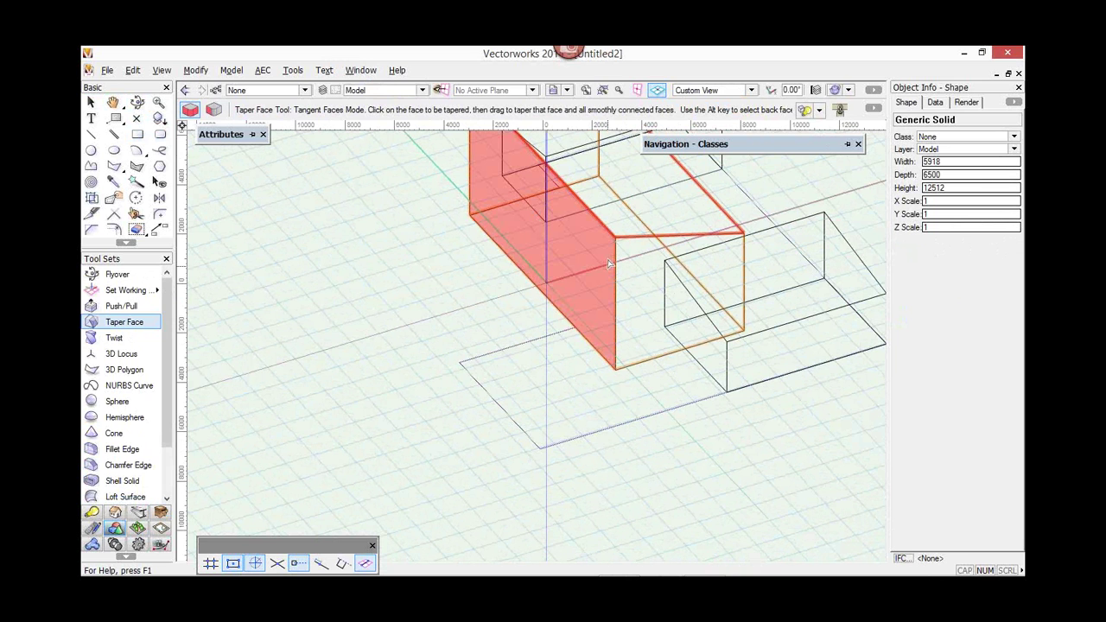
pyautogui.click(581, 361)
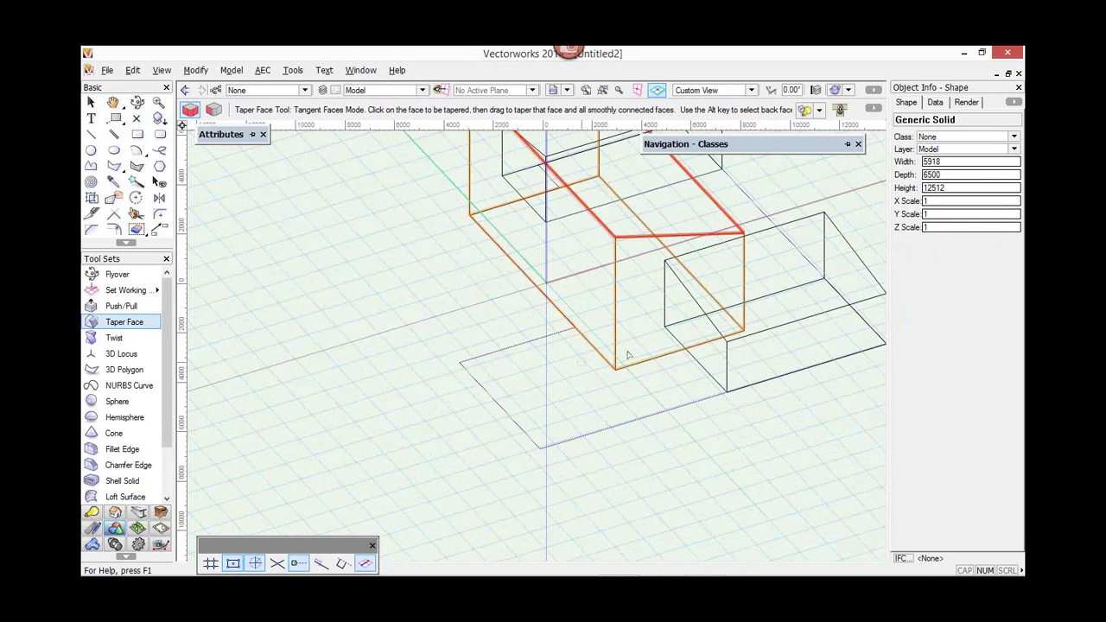
pyautogui.click(585, 367)
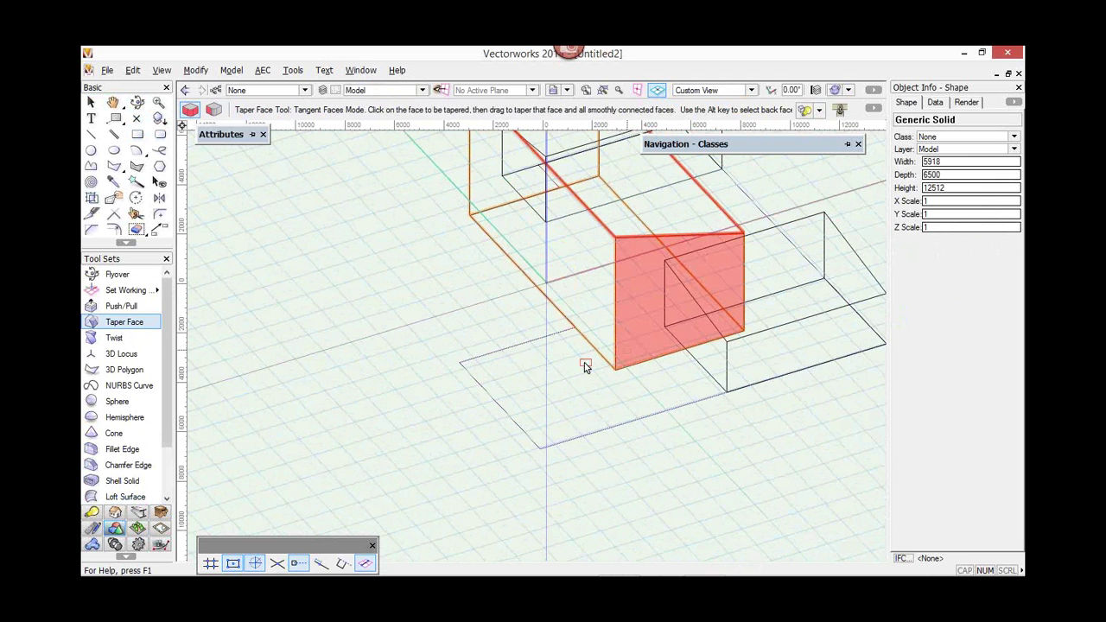
pyautogui.click(585, 367)
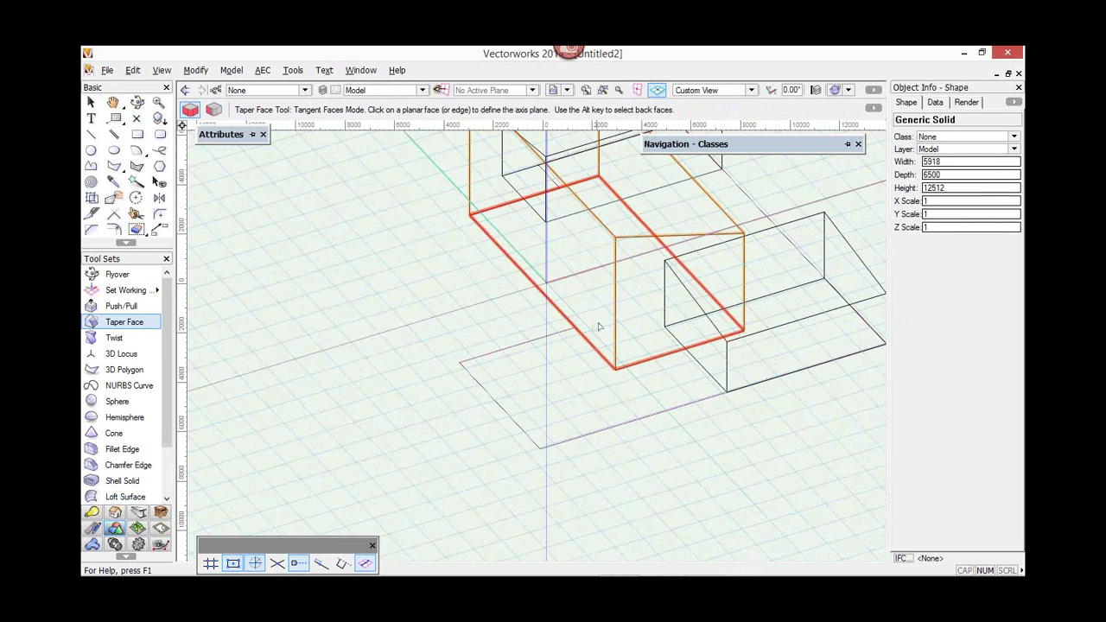
# - Taper the main block's tall long side face by 8 degrees, using its bottom face as reference
pyautogui.click(599, 326)
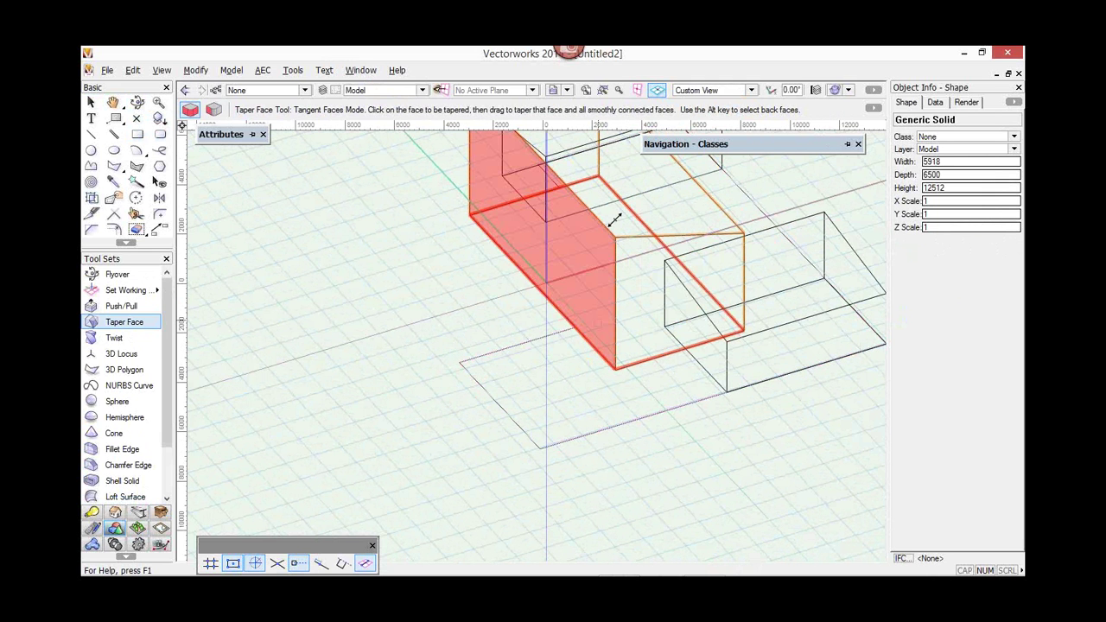
pyautogui.click(614, 221)
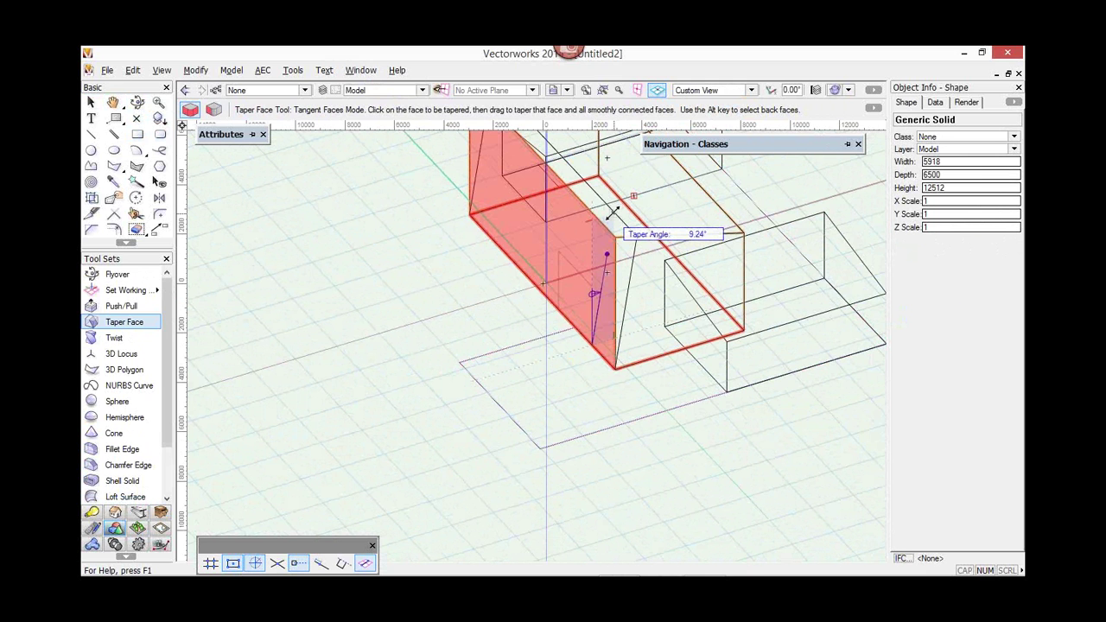
pyautogui.write('8')
pyautogui.press('Return')
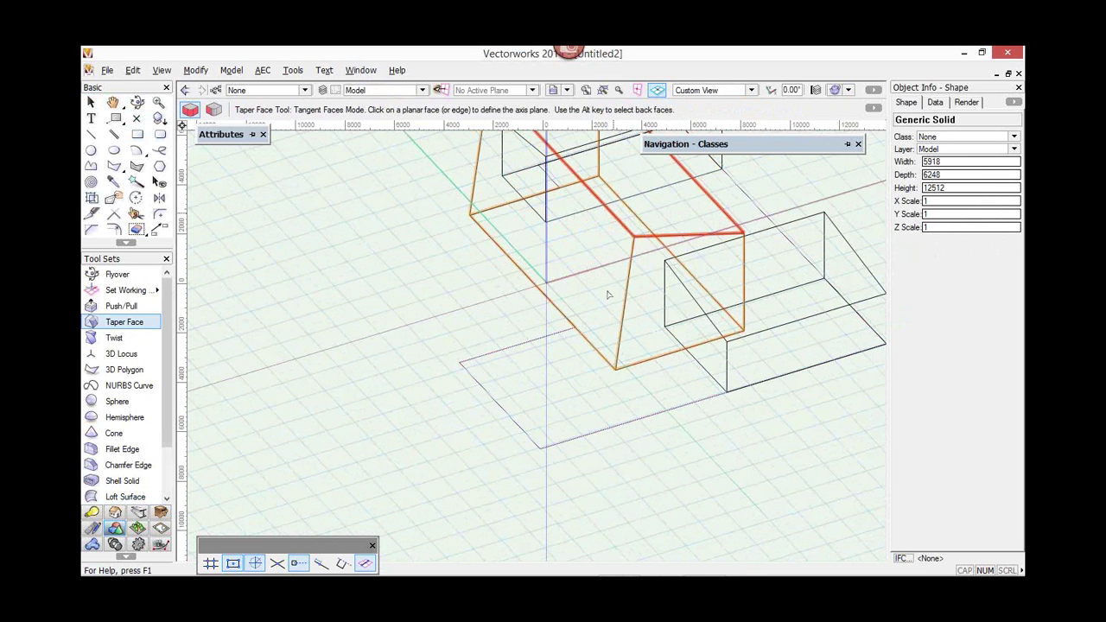
# - Try to push the main block's end face beside the 7324 mm wing inward to a block length of about 10712 mm, and undo it
pyautogui.scroll(-3, 608, 296)
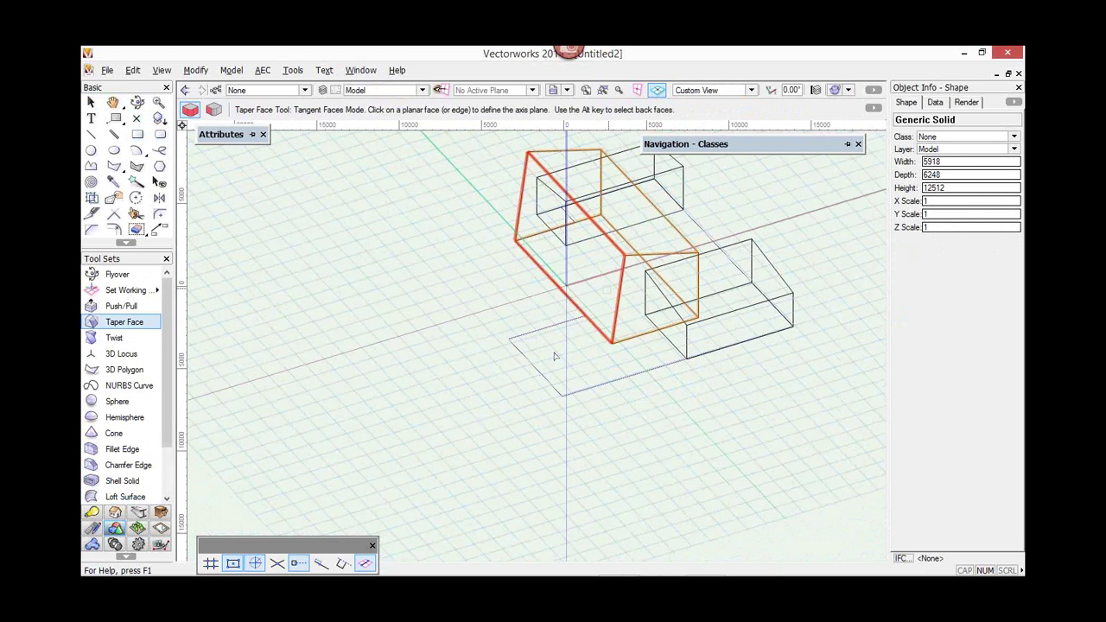
pyautogui.moveTo(611, 291); pyautogui.dragTo(555, 356, button='middle')
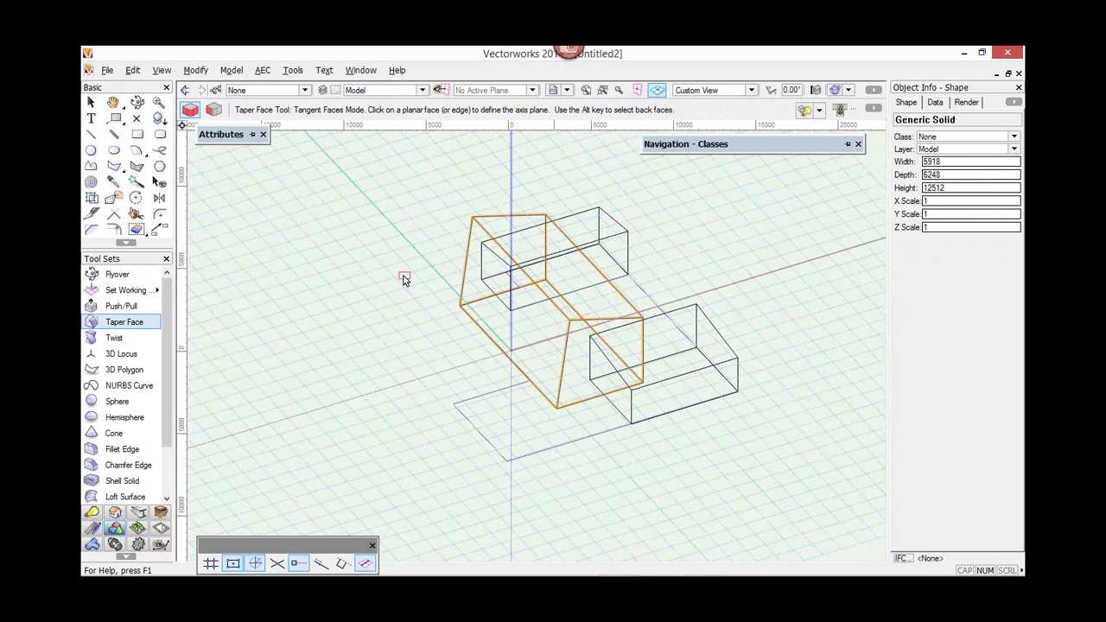
pyautogui.click(129, 307)
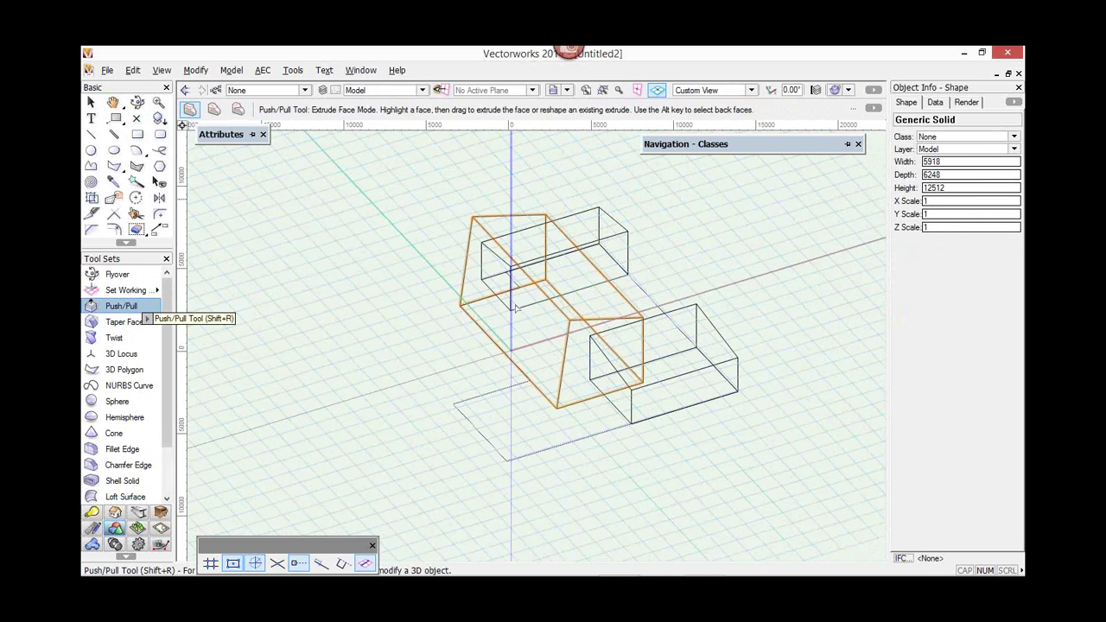
pyautogui.click(587, 381)
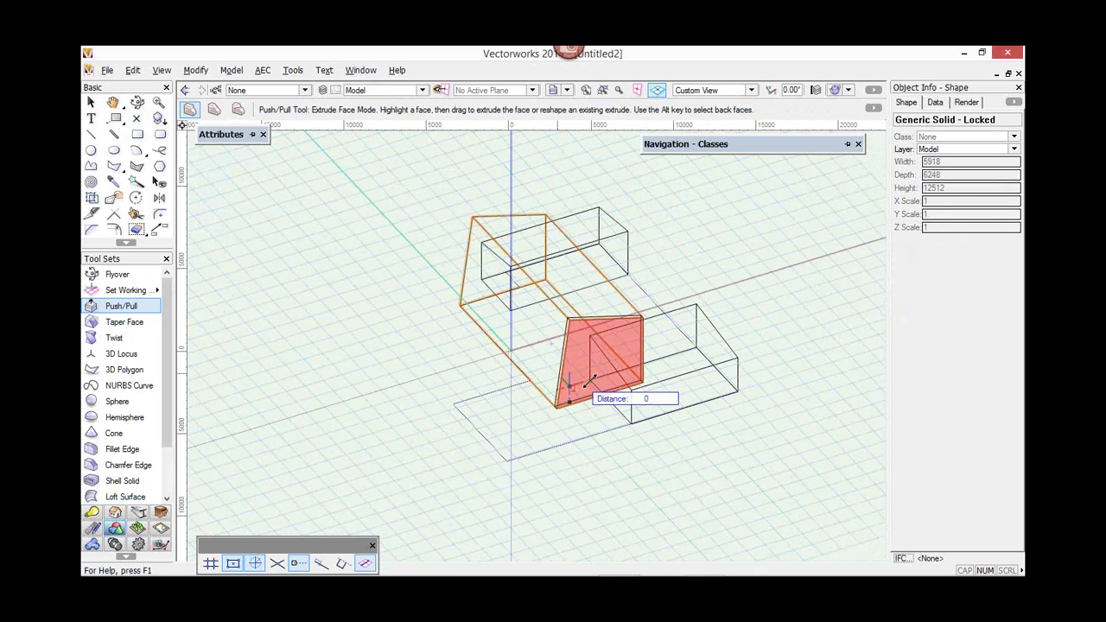
pyautogui.click(580, 383)
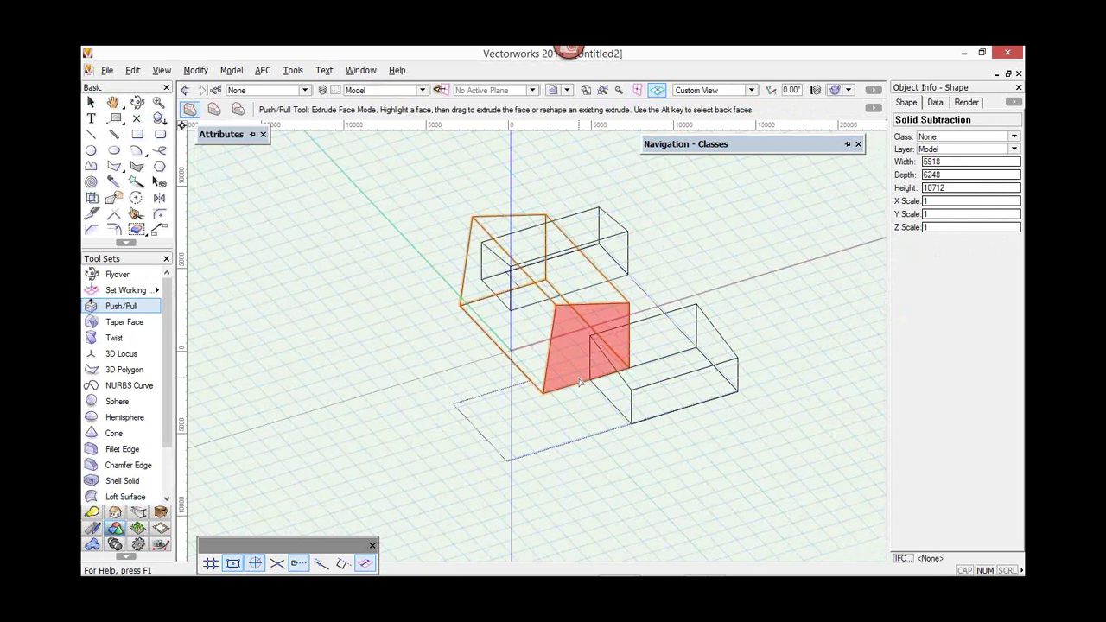
pyautogui.hotkey('ctrl', 'z')
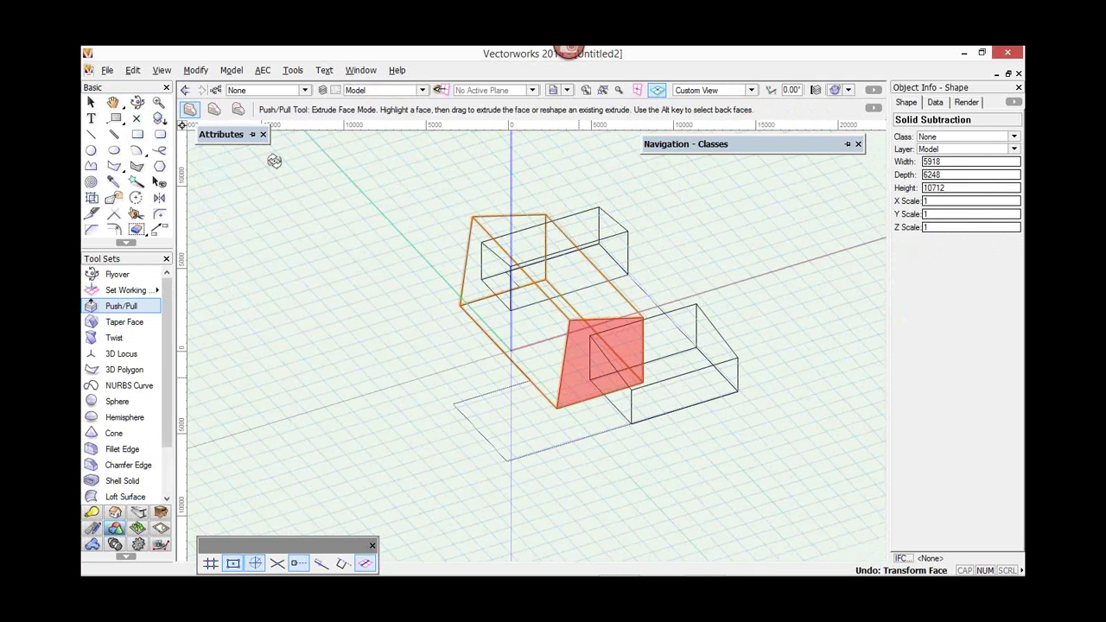
# - Push the main block's end face beside the 7324 mm wing inward, shortening the block to about 11612 mm
pyautogui.hotkey('shift', 'c')
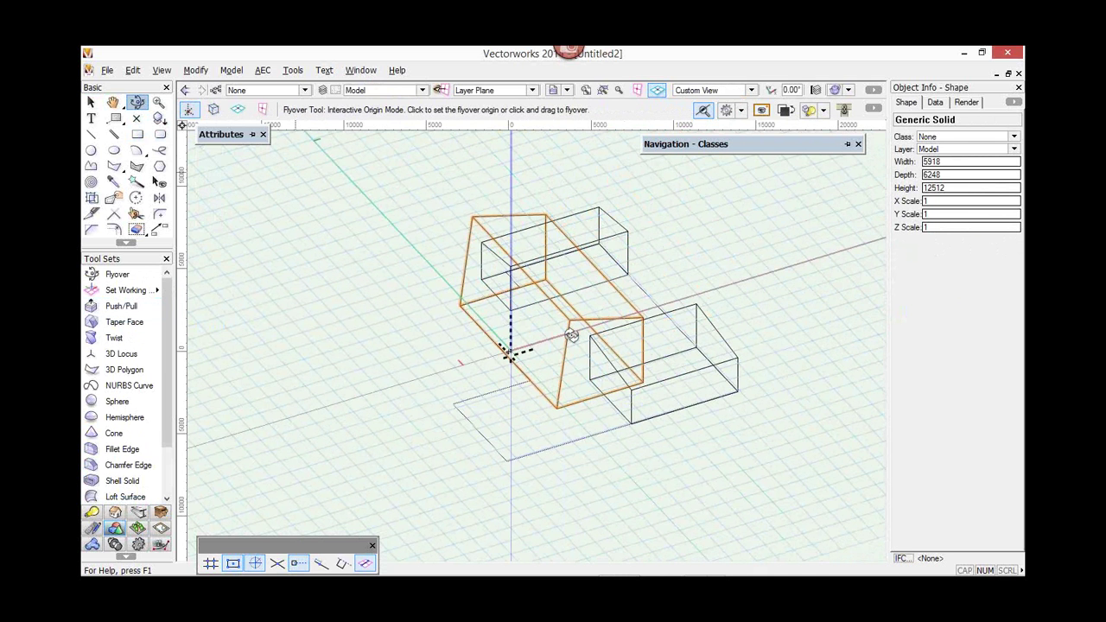
pyautogui.moveTo(510, 354); pyautogui.dragTo(571, 336)
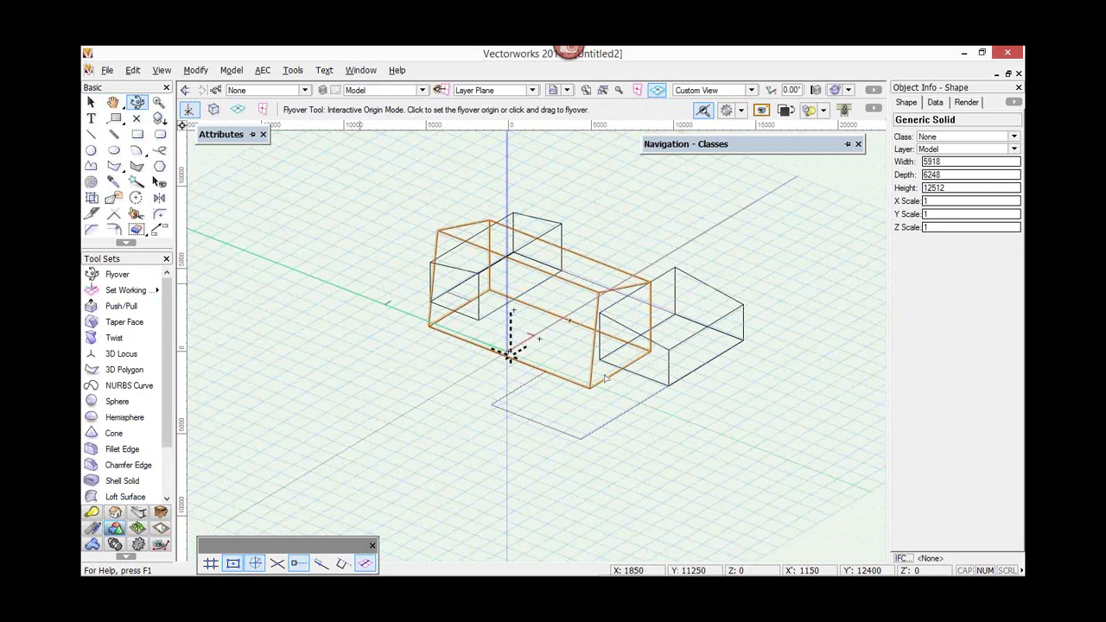
pyautogui.hotkey('shift', 'e')
pyautogui.moveTo(603, 363)
pyautogui.mouseDown()
pyautogui.moveTo(581, 367)
pyautogui.moveTo(595, 370)
pyautogui.mouseUp()
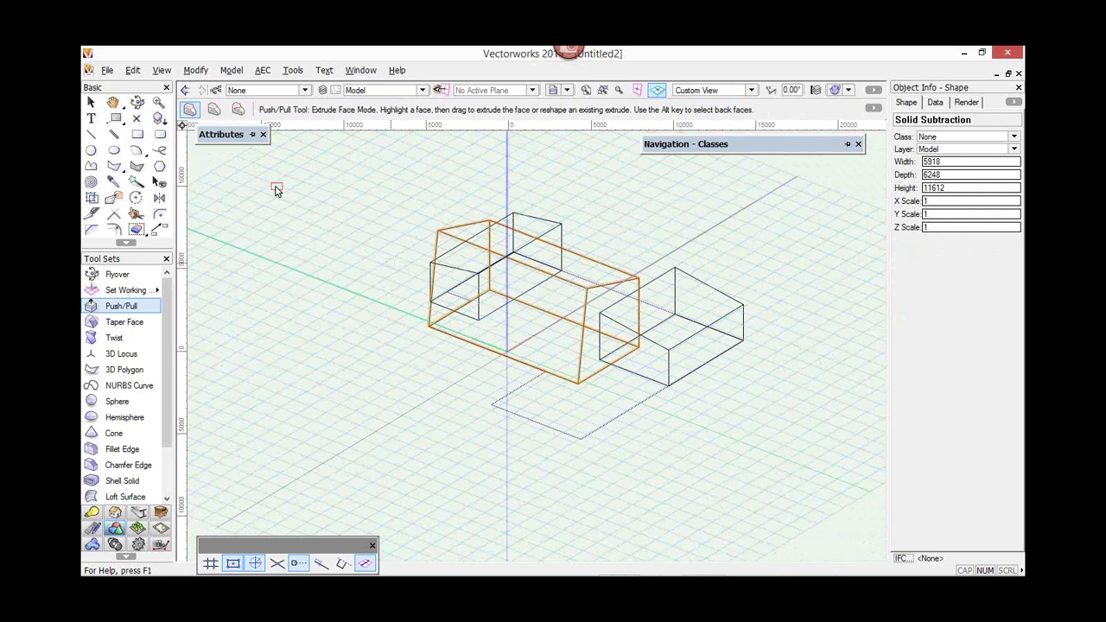
# - Push the main block's opposite end face, beside the 8074 mm wing, inward by about 662 mm
pyautogui.hotkey('shift', 'c')
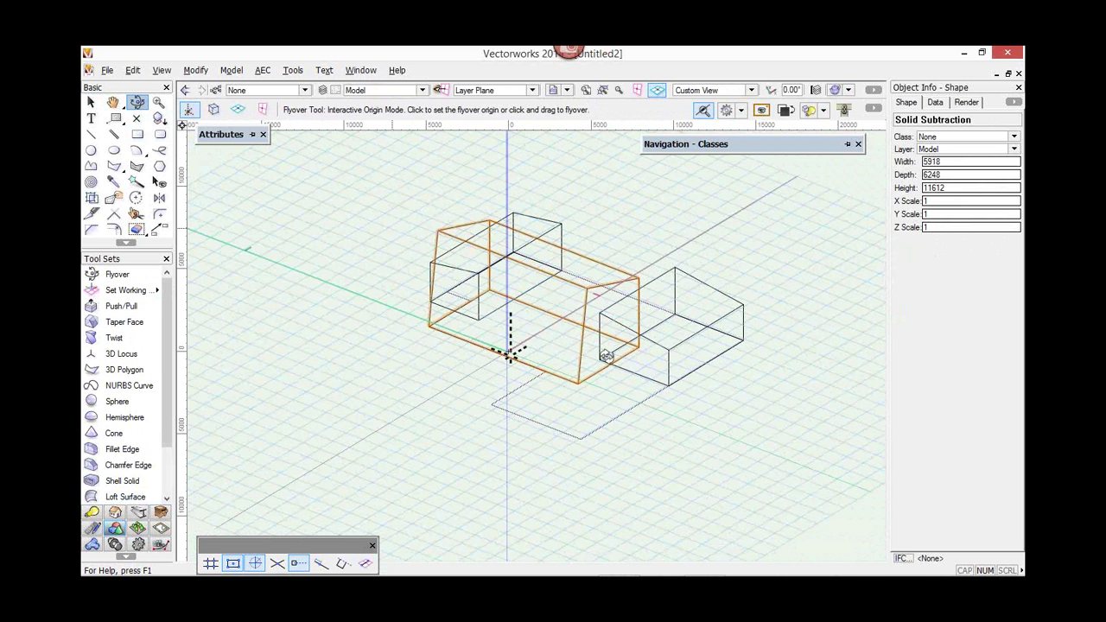
pyautogui.moveTo(606, 356); pyautogui.dragTo(124, 304)
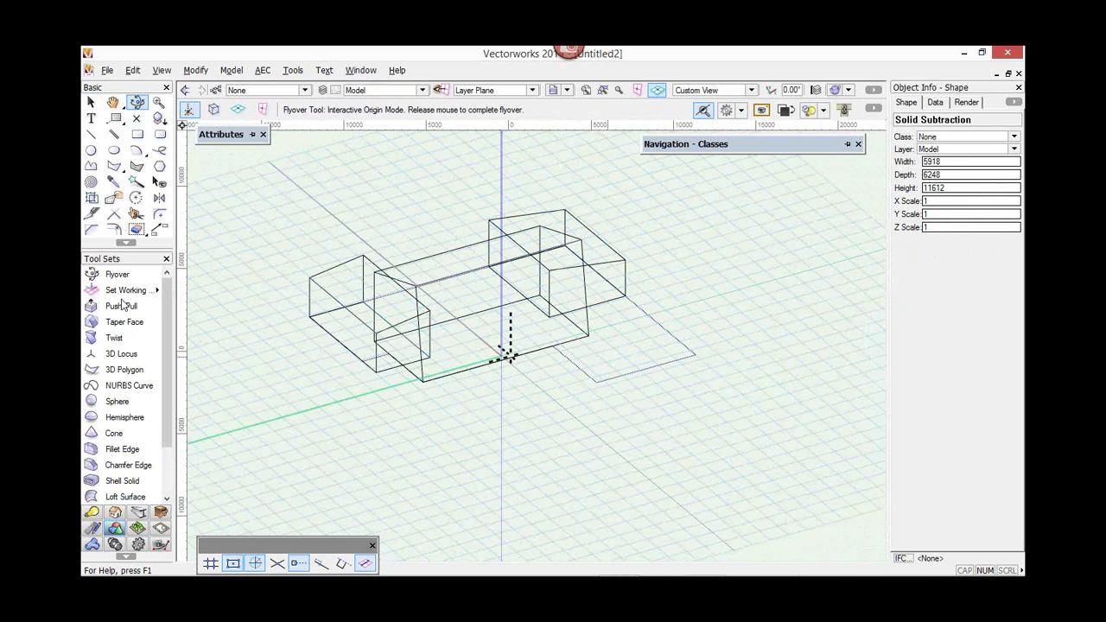
pyautogui.click(121, 306)
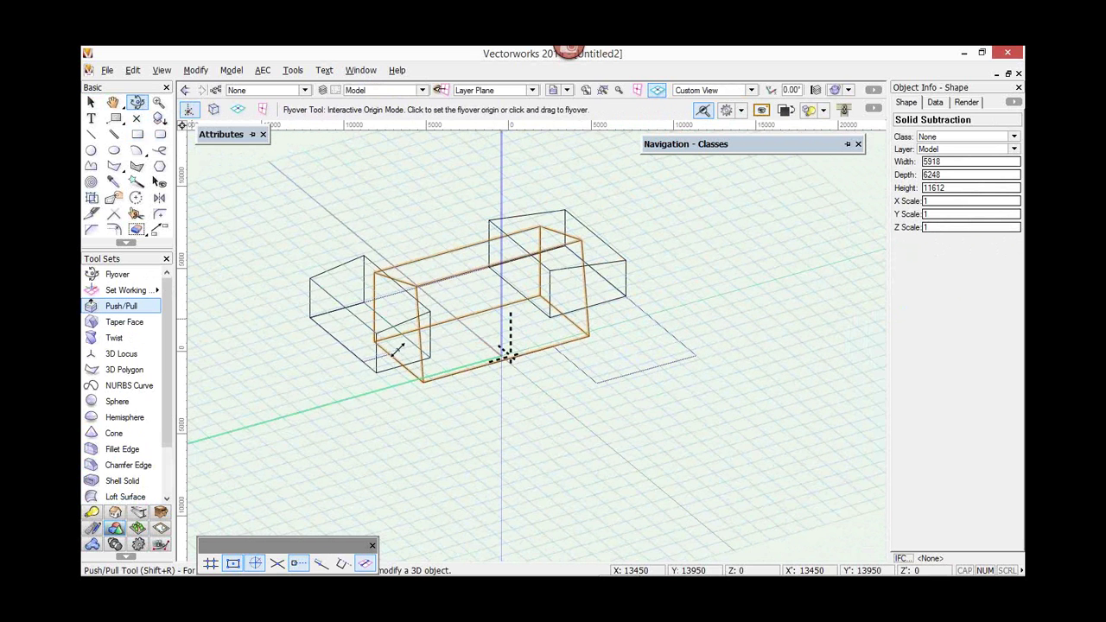
pyautogui.click(409, 383)
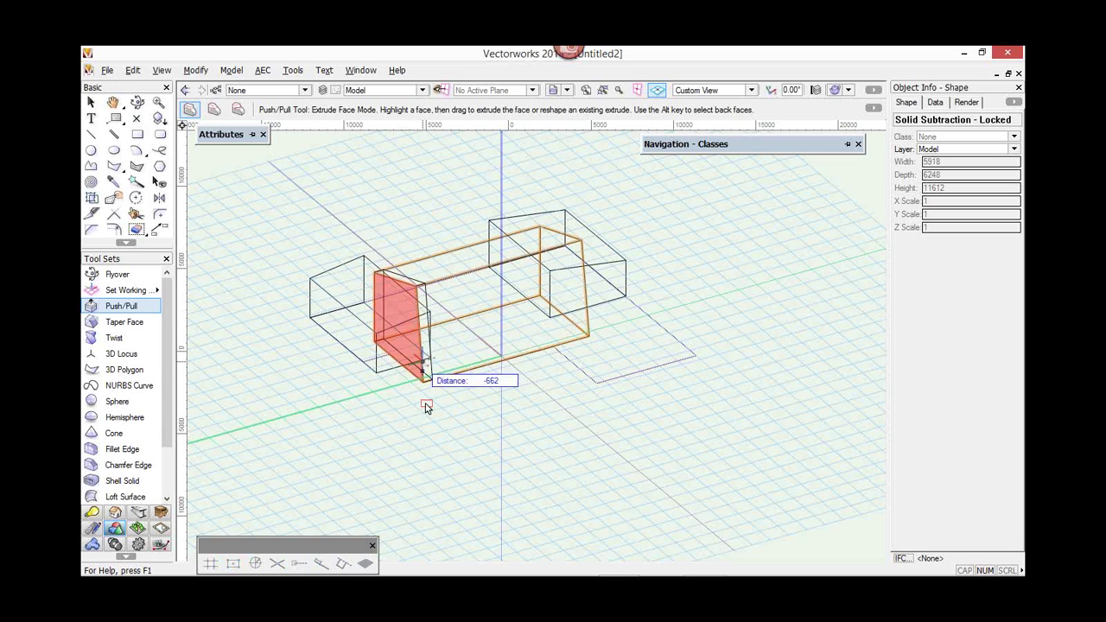
pyautogui.click(426, 408)
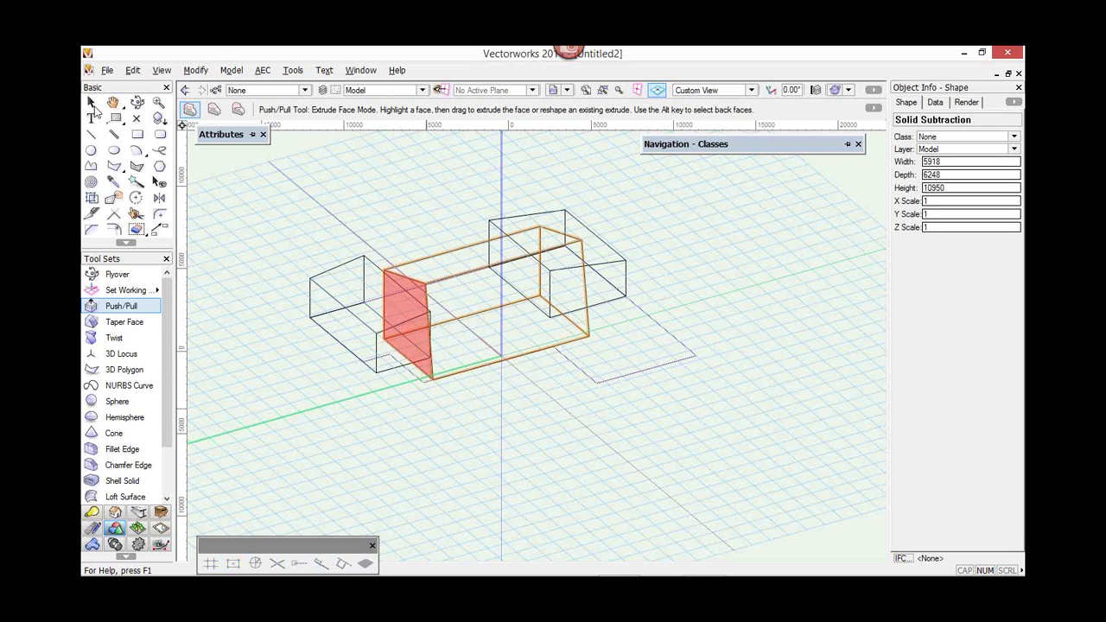
# - Select the main block and both wing blocks and combine them into one solid with Add Solids
pyautogui.click(92, 103)
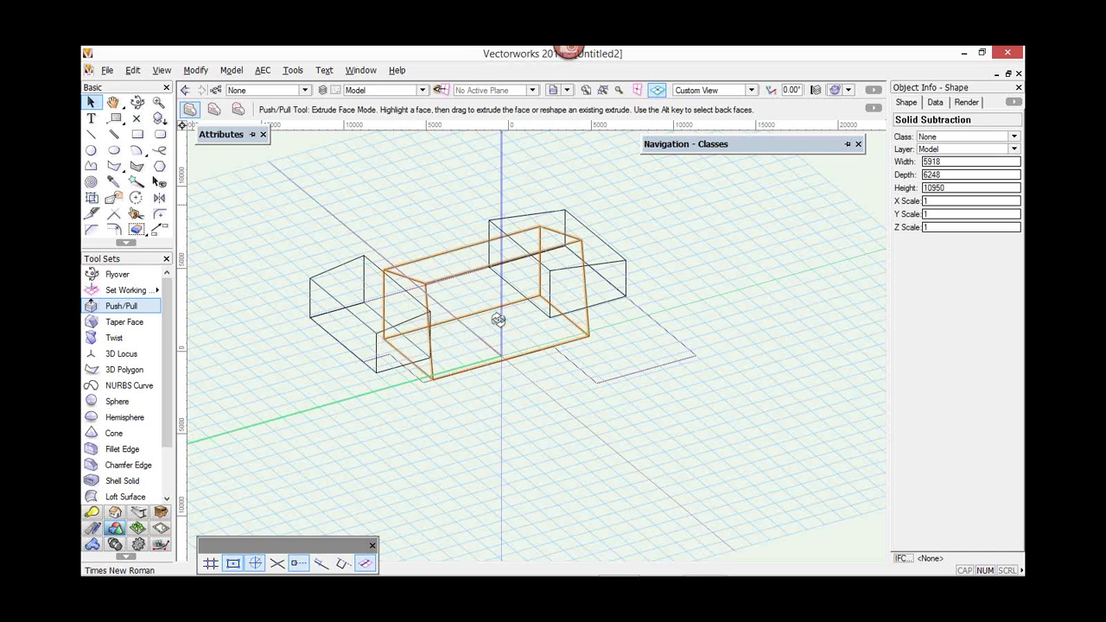
pyautogui.hotkey('shift', 'c')
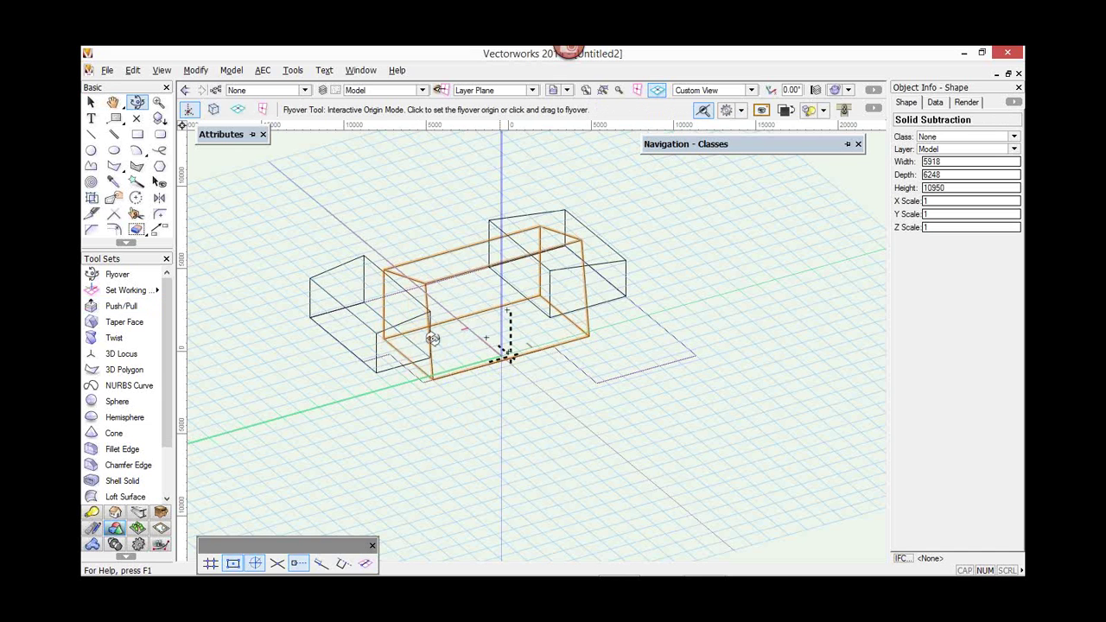
pyautogui.moveTo(432, 339); pyautogui.dragTo(579, 223)
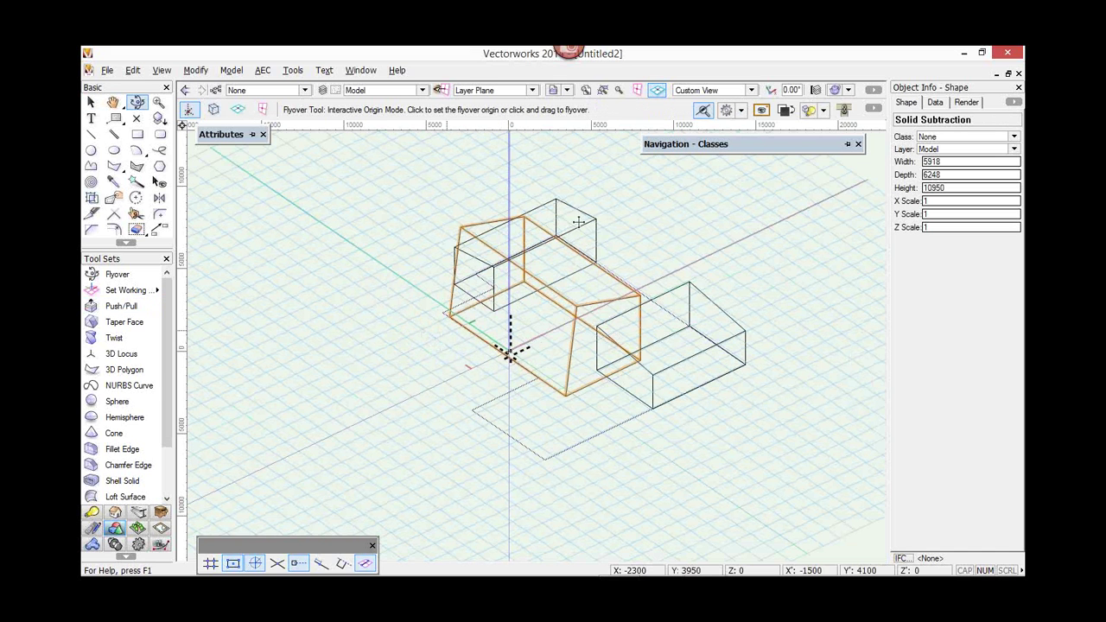
pyautogui.press('x')
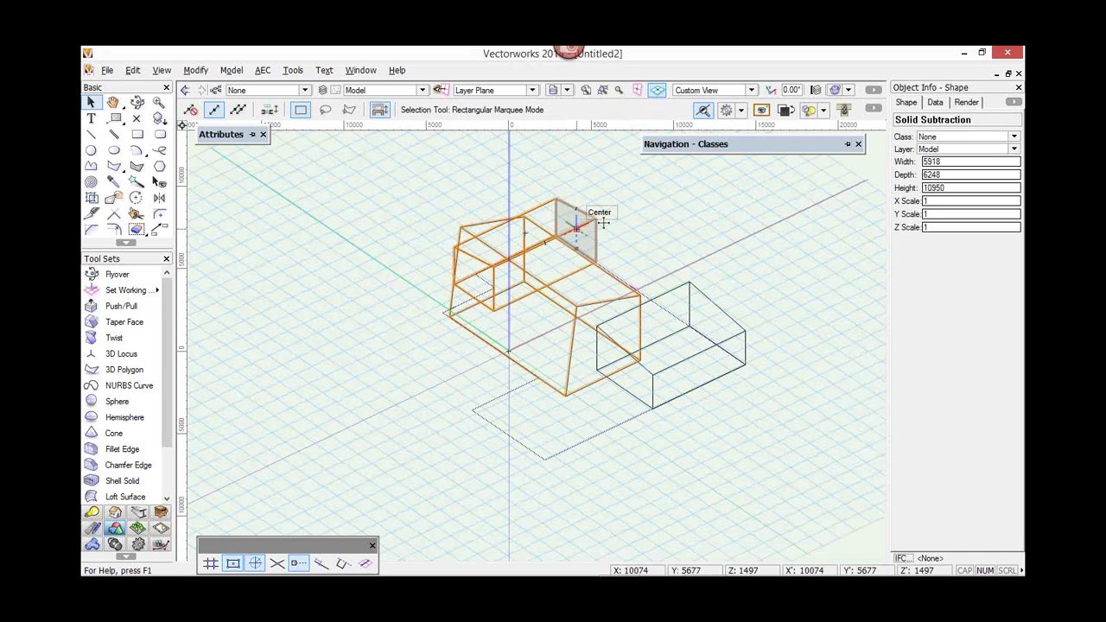
pyautogui.click(660, 299)
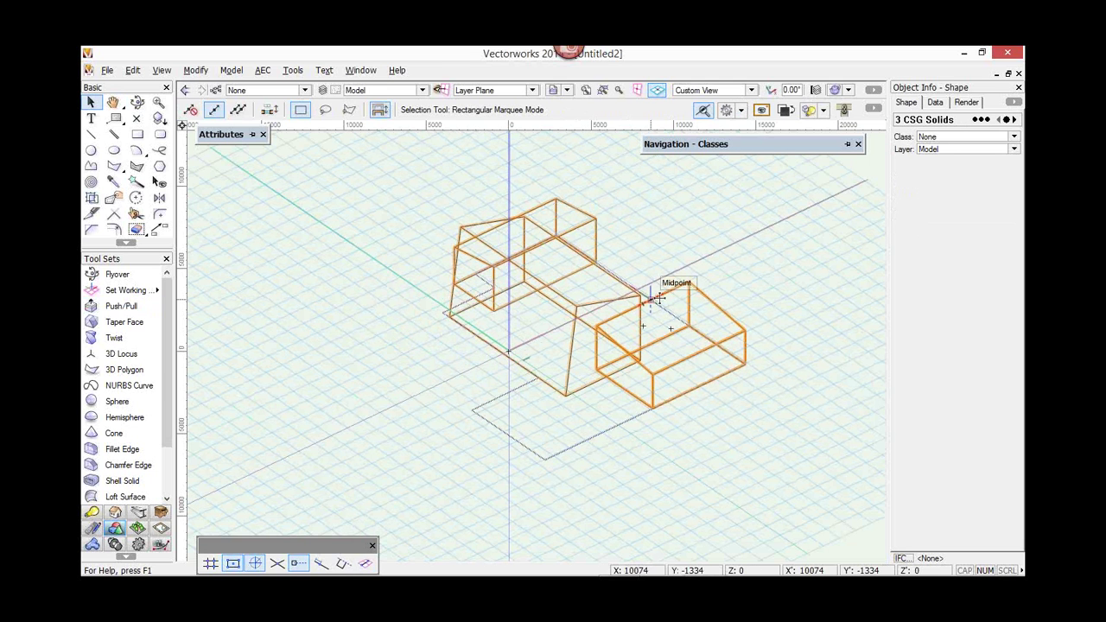
pyautogui.rightClick(660, 299)
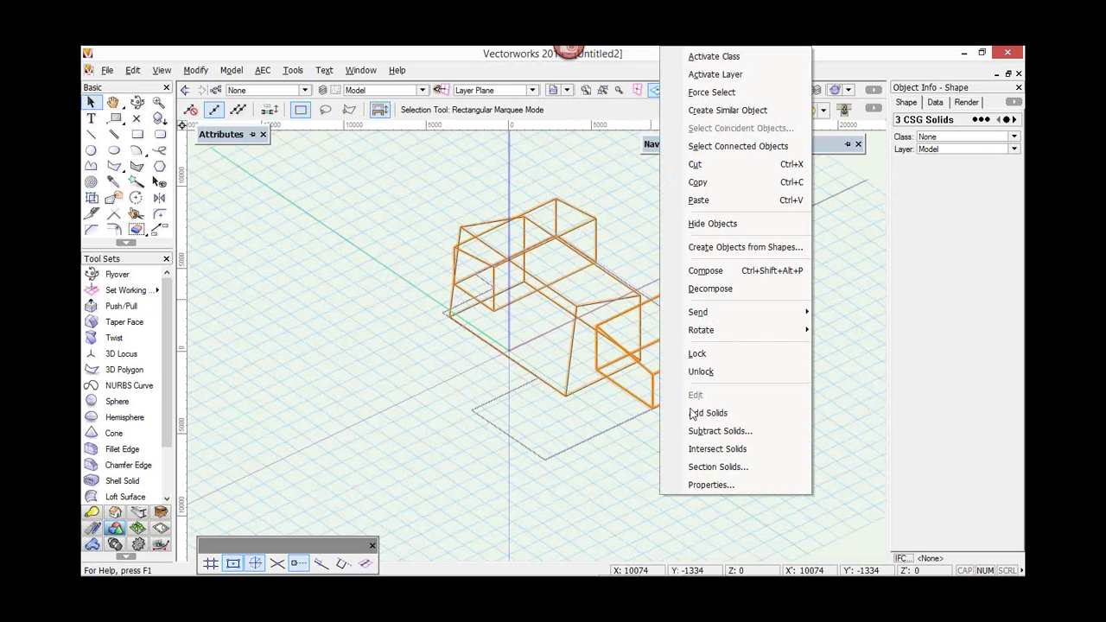
pyautogui.click(692, 412)
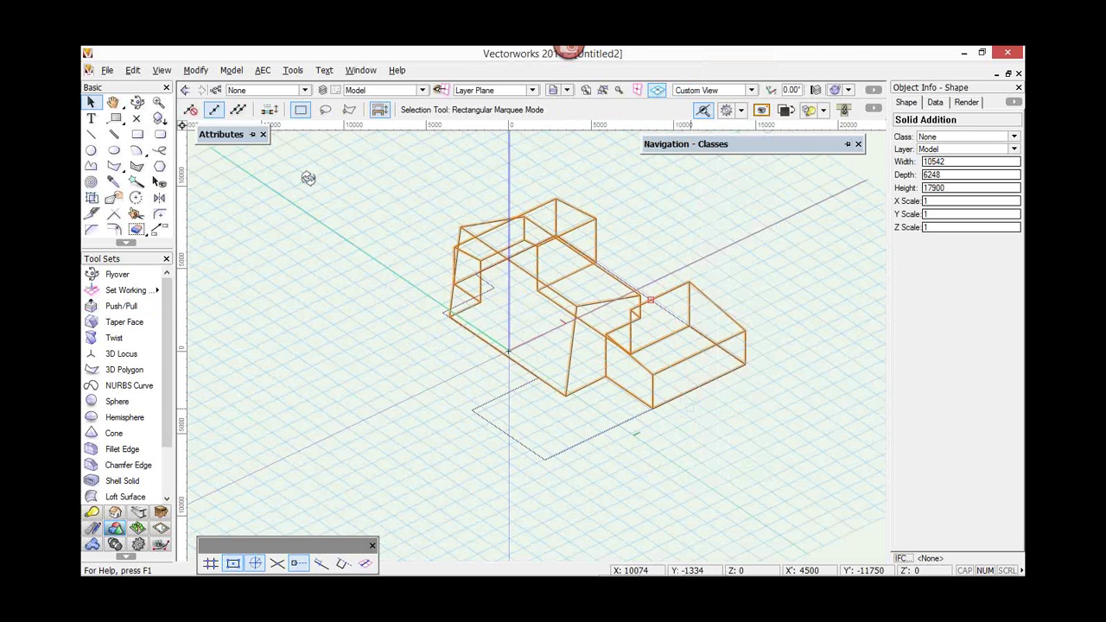
# - Shell the merged building solid with a thickness of 200 mm, leaving its entire bottom face open
pyautogui.hotkey('shift', 'c')
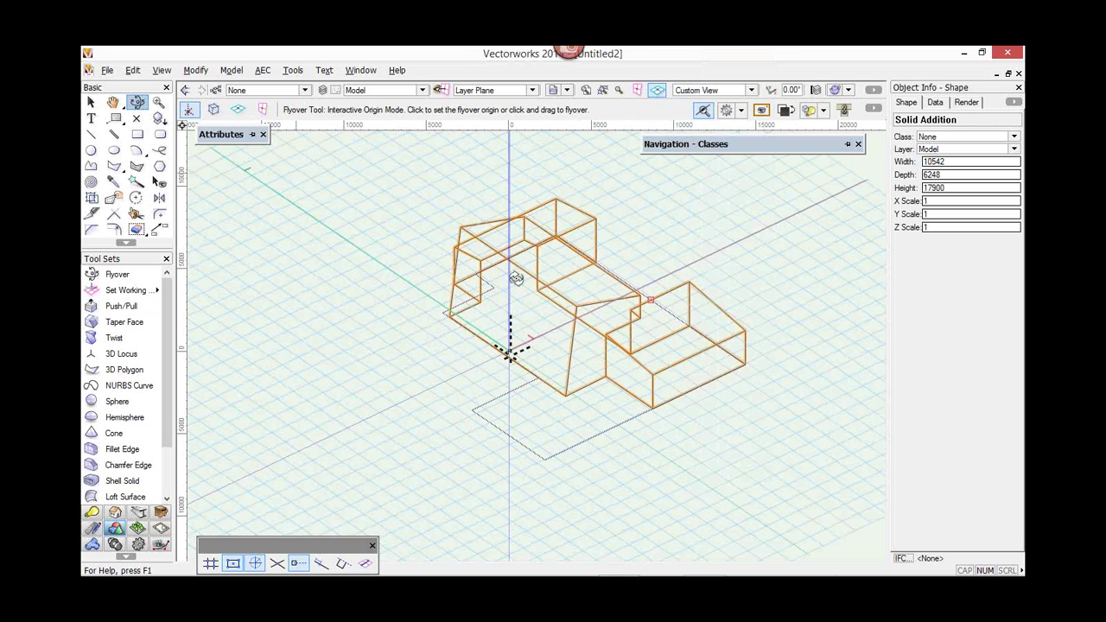
pyautogui.moveTo(516, 278); pyautogui.dragTo(557, 288)
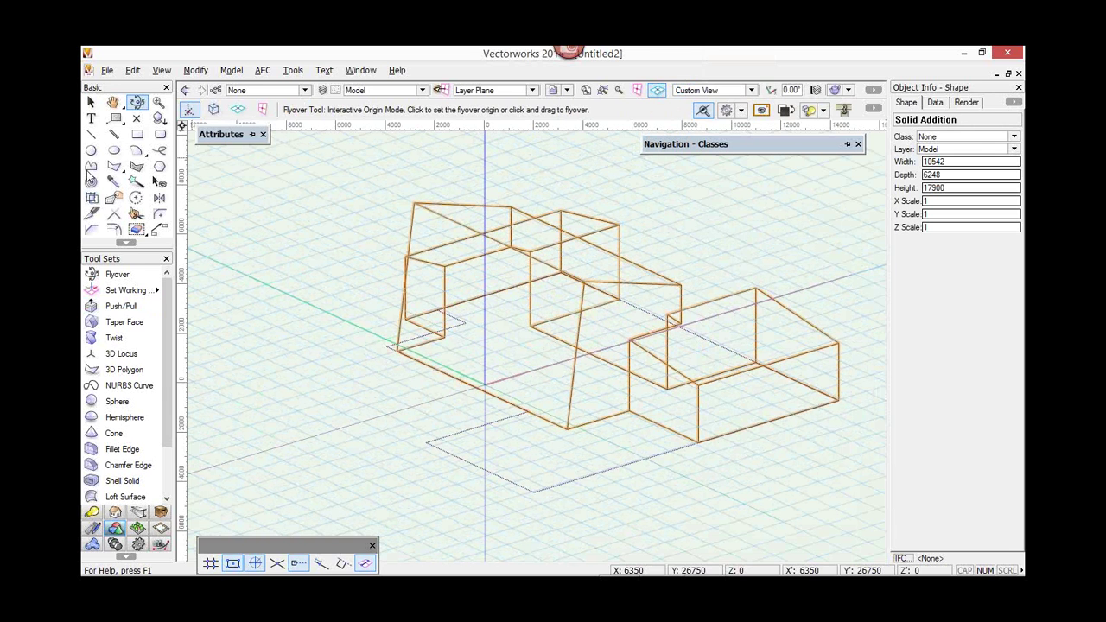
pyautogui.click(128, 482)
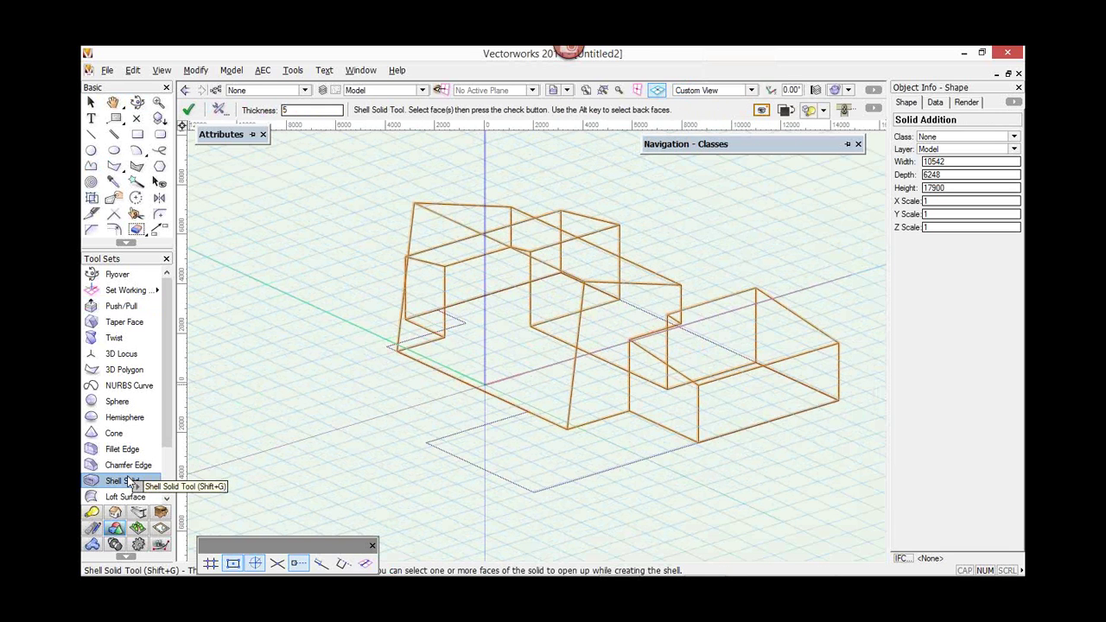
pyautogui.doubleClick(280, 111)
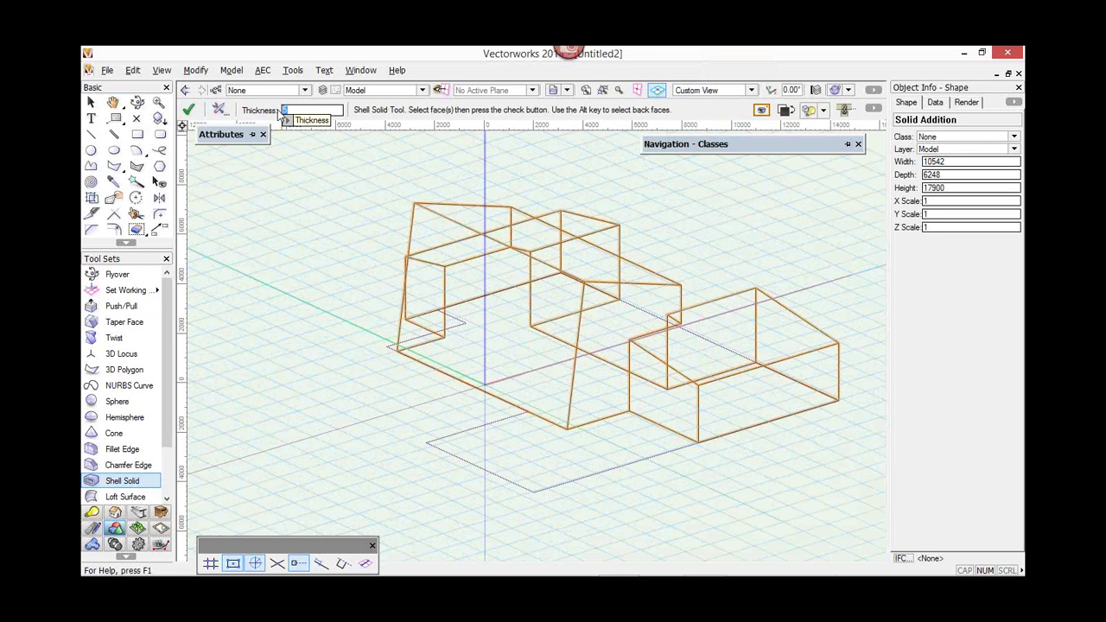
pyautogui.write('200')
pyautogui.click(496, 359)
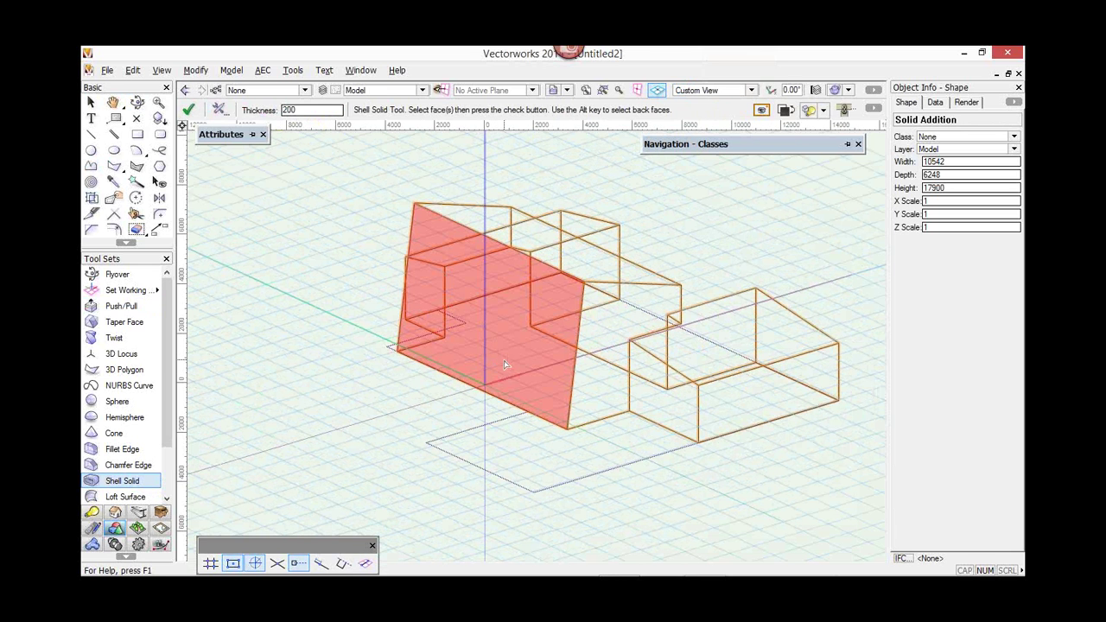
pyautogui.click(540, 391)
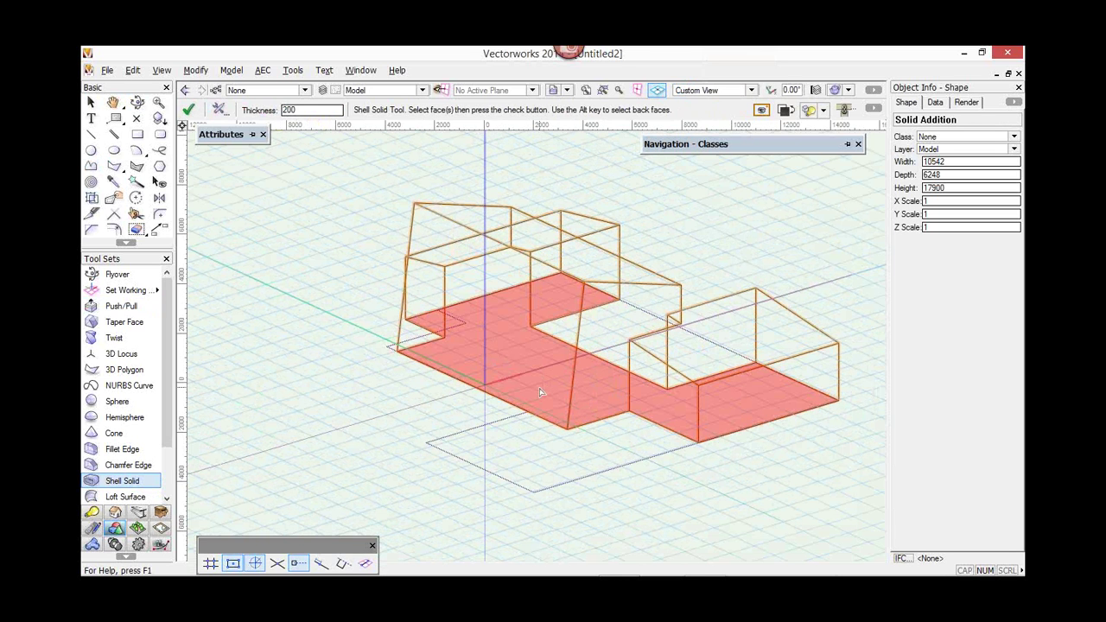
pyautogui.press('Return')
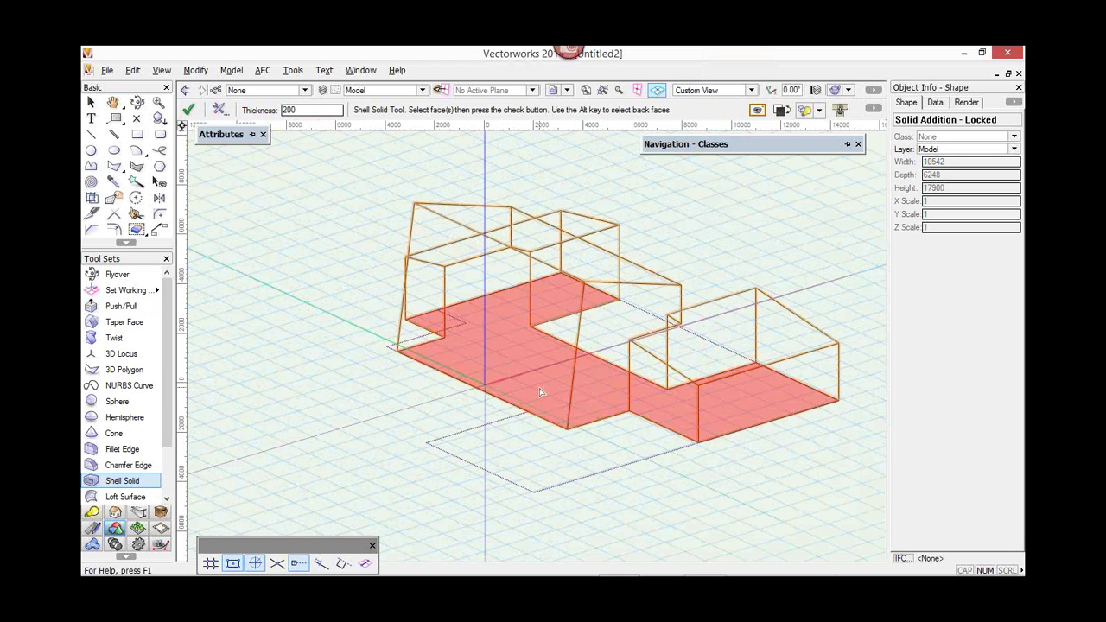
pyautogui.press('Return')
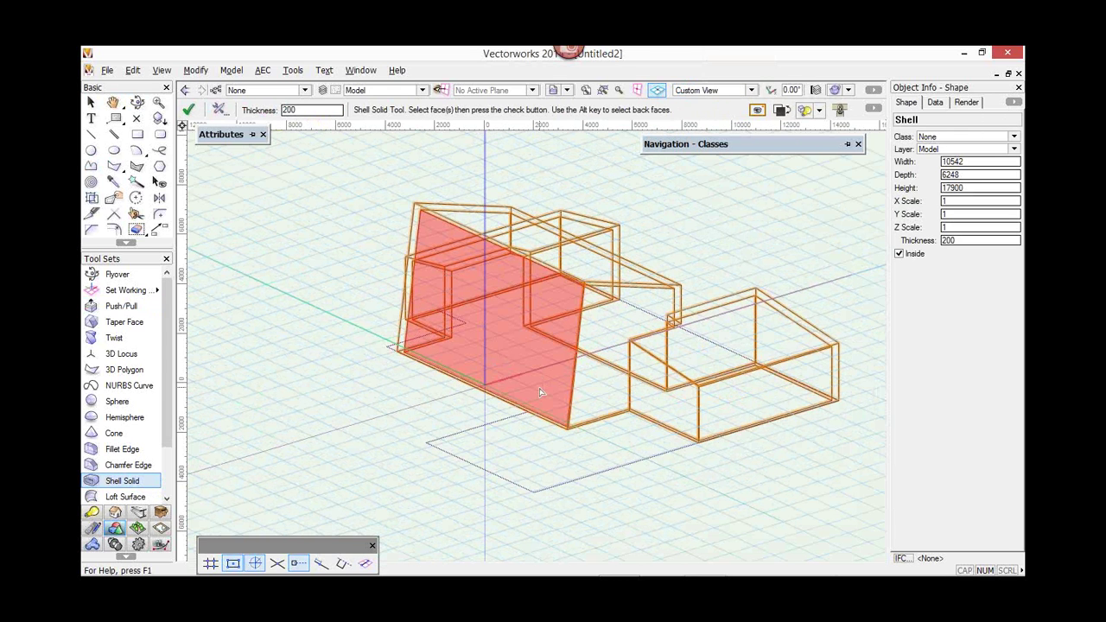
pyautogui.click(542, 395)
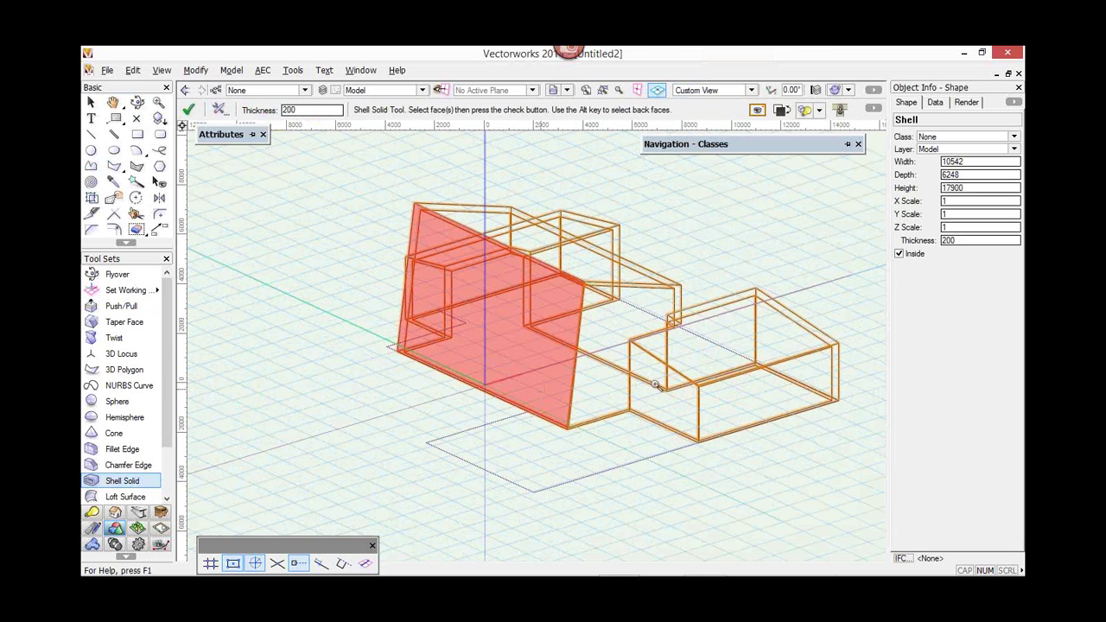
# - Try a freehand rectangle near the lower outer corner of the near wing's sloped-top wall and delete it
pyautogui.click(748, 463)
pyautogui.press('c')
pyautogui.click(748, 464)
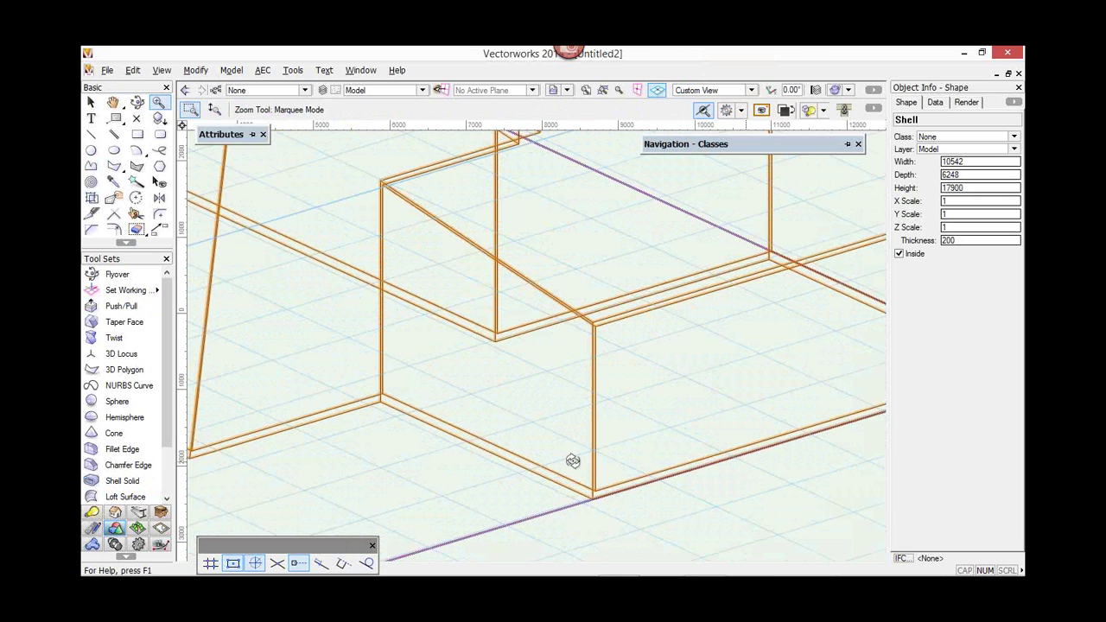
pyautogui.hotkey('shift', 'c')
pyautogui.moveTo(484, 348); pyautogui.dragTo(486, 349)
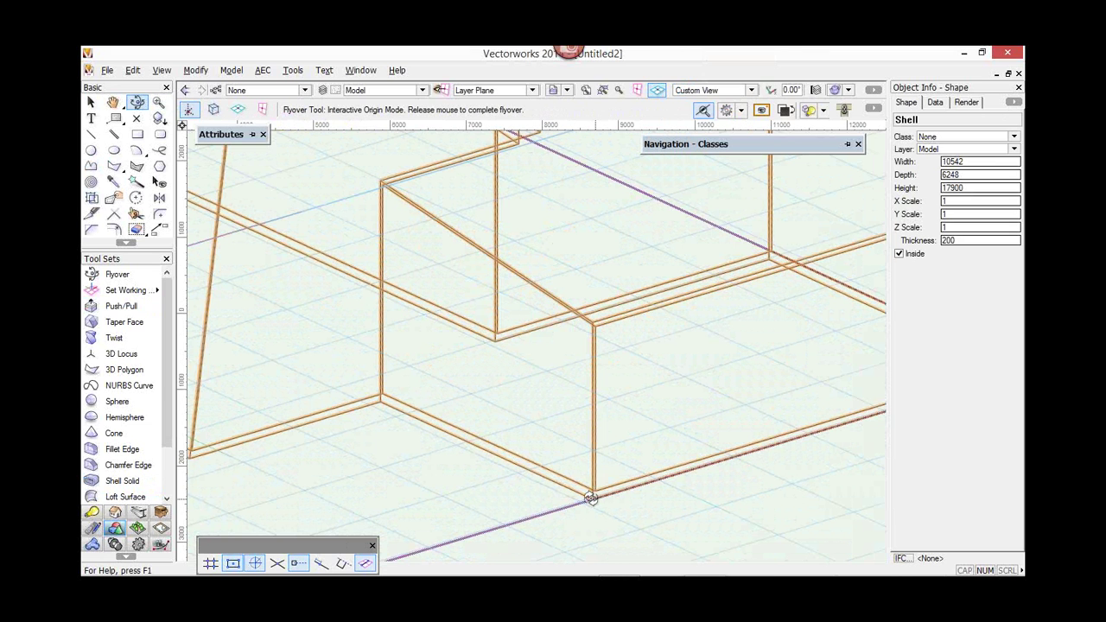
pyautogui.moveTo(590, 499); pyautogui.dragTo(140, 141)
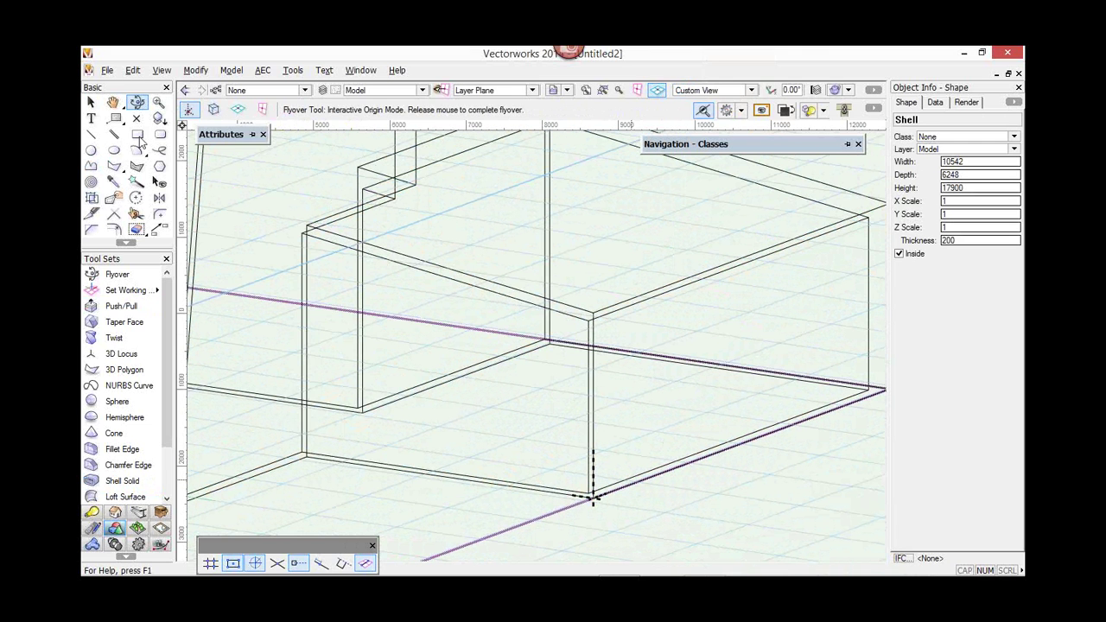
pyautogui.click(137, 135)
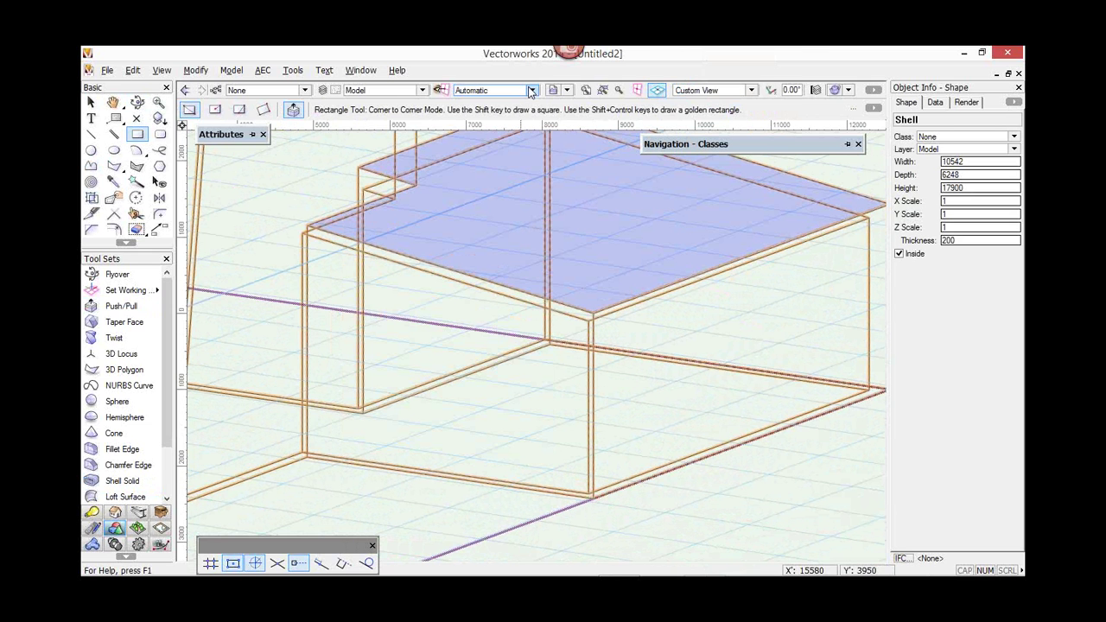
pyautogui.click(532, 91)
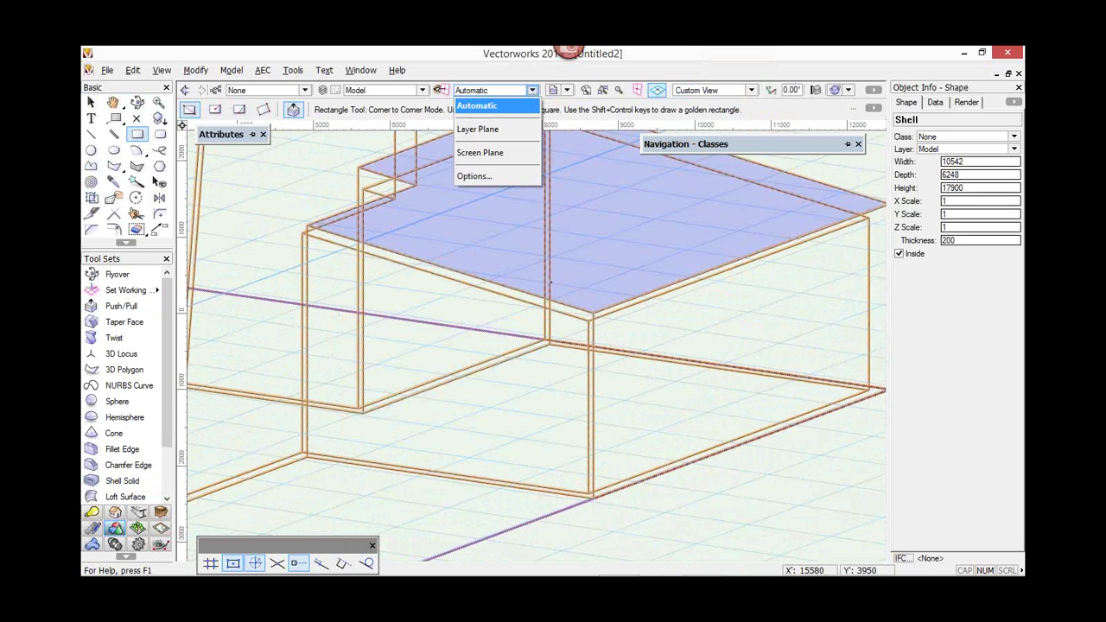
pyautogui.click(550, 281)
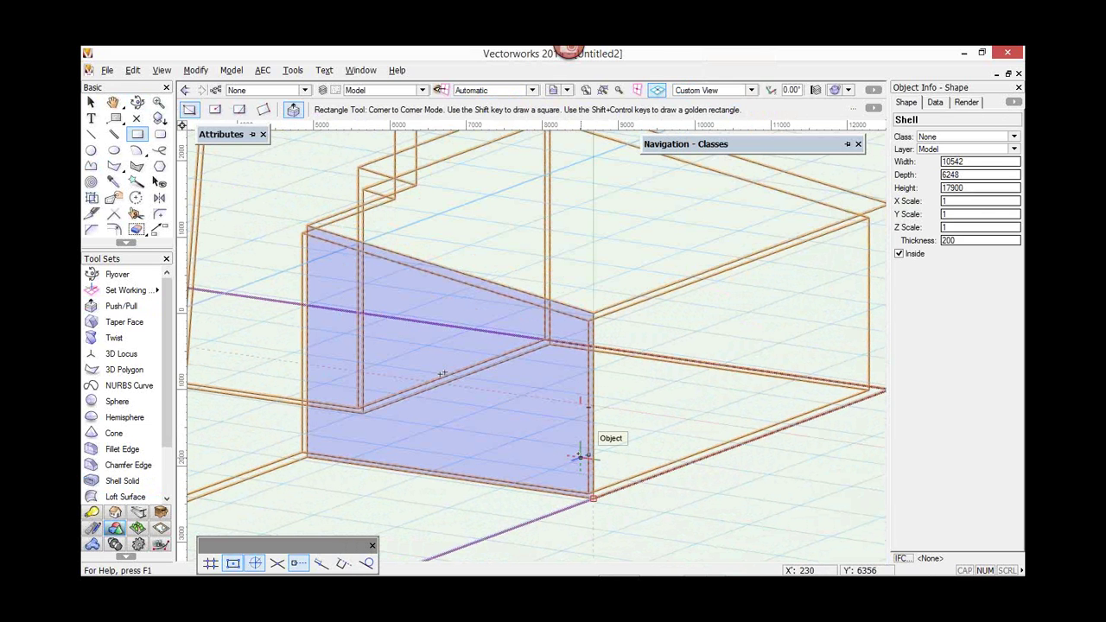
pyautogui.moveTo(580, 454); pyautogui.dragTo(501, 392)
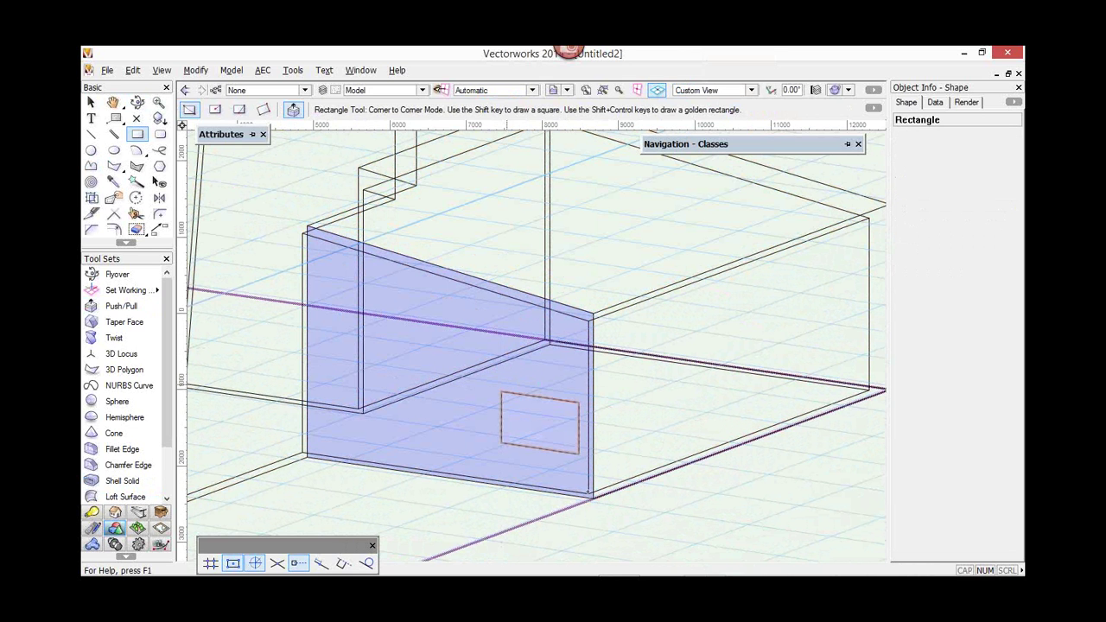
pyautogui.press('Delete')
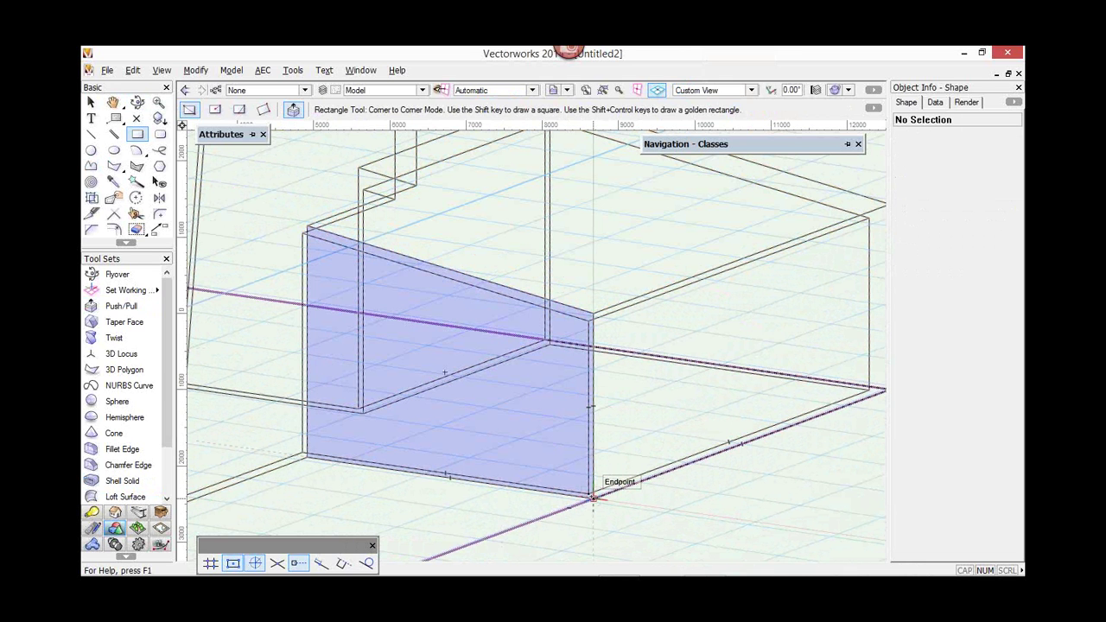
# - Draw a 1200 by 800 mm rectangle on the near wing's sloped-top wall, starting 2100 mm above the wall's lower outer corner
pyautogui.click(593, 498)
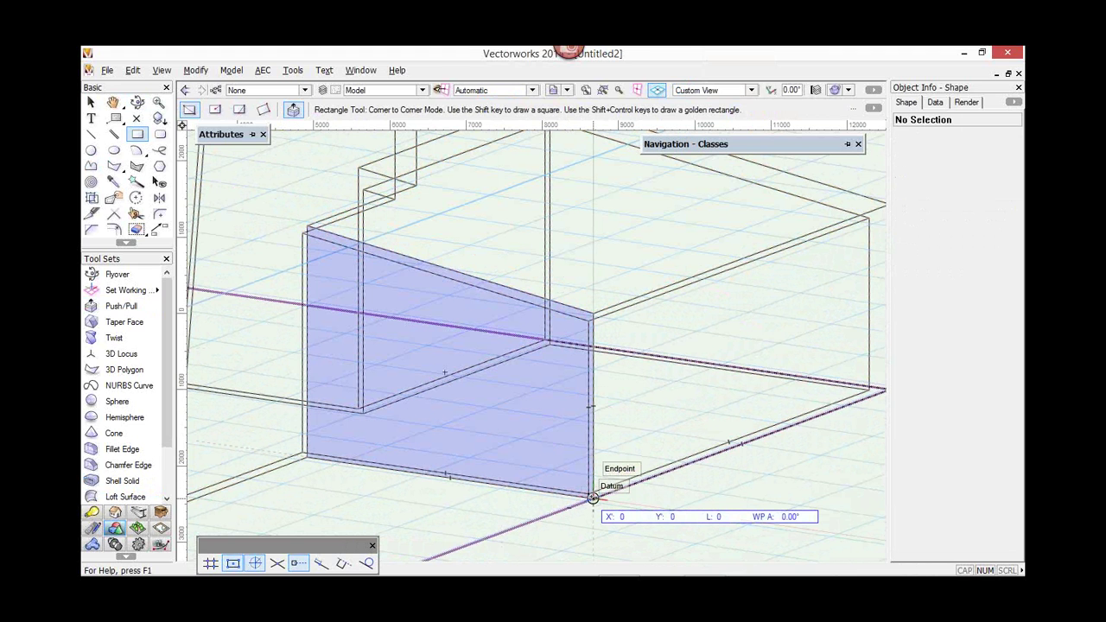
pyautogui.press('Tab')
pyautogui.press('Tab')
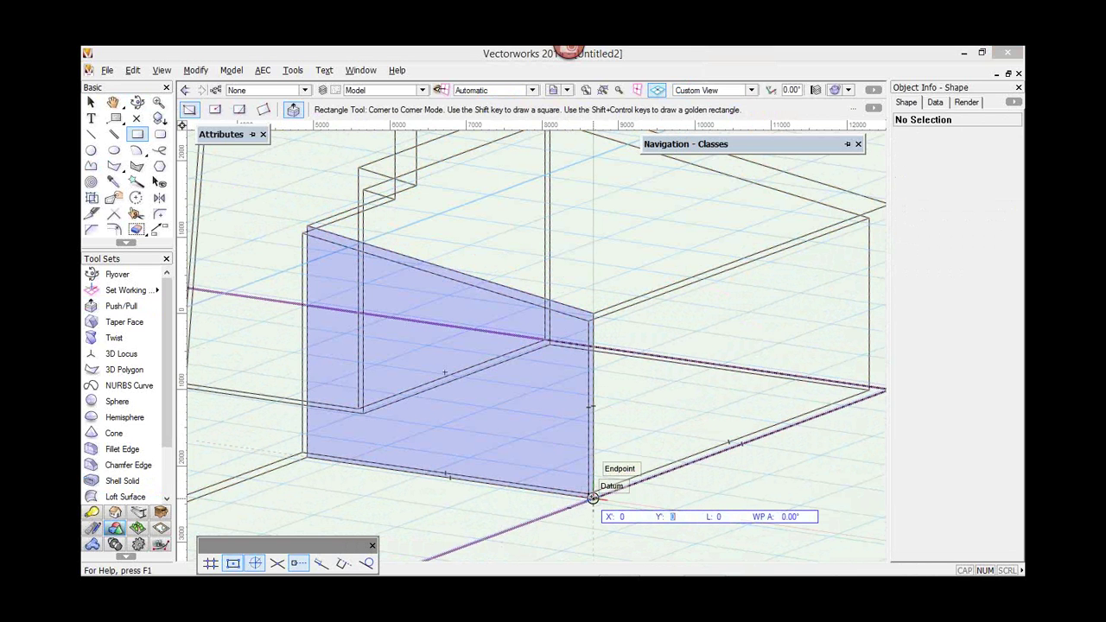
pyautogui.press('Tab')
pyautogui.write('2100')
pyautogui.press('Return')
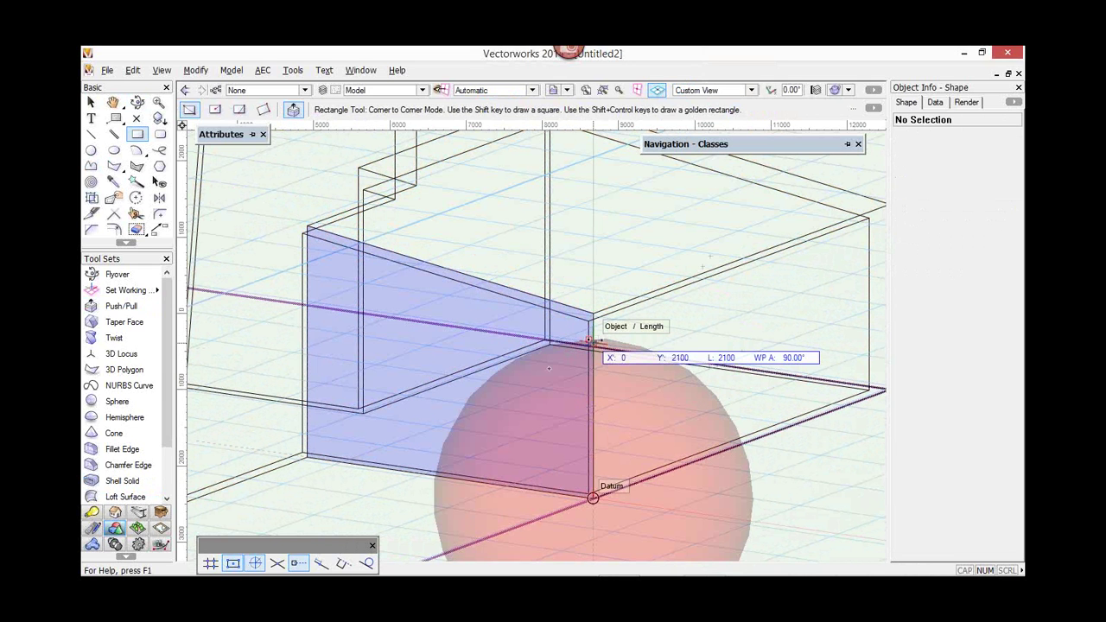
pyautogui.click(588, 341)
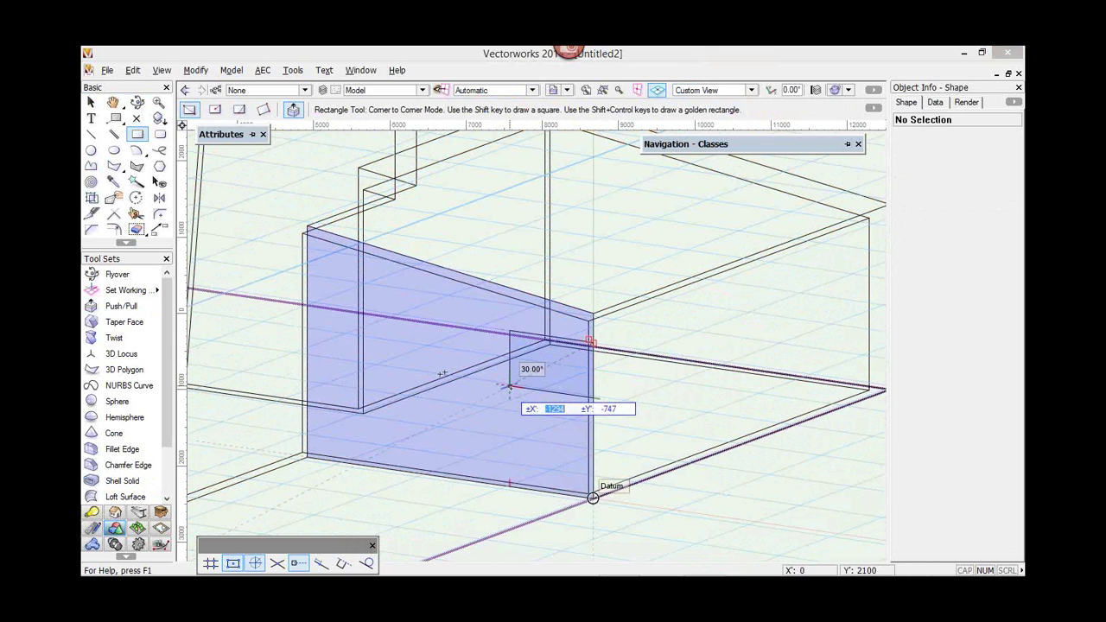
pyautogui.write('-1294')
pyautogui.press('Tab')
pyautogui.press('BackSpace')
pyautogui.write('-800')
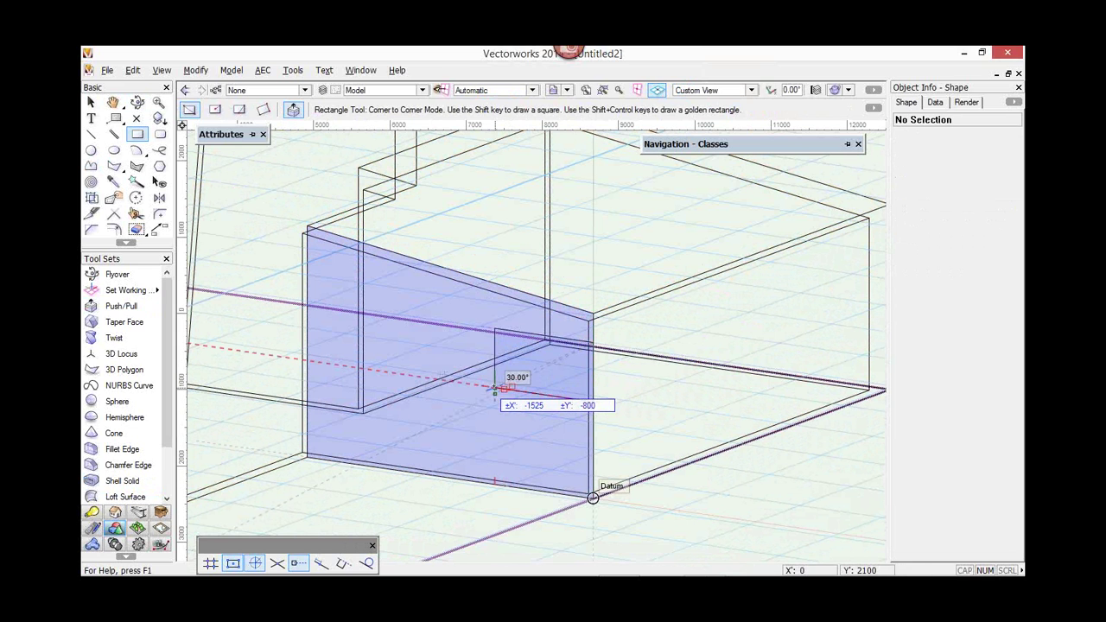
pyautogui.press('Tab')
pyautogui.write('-1200')
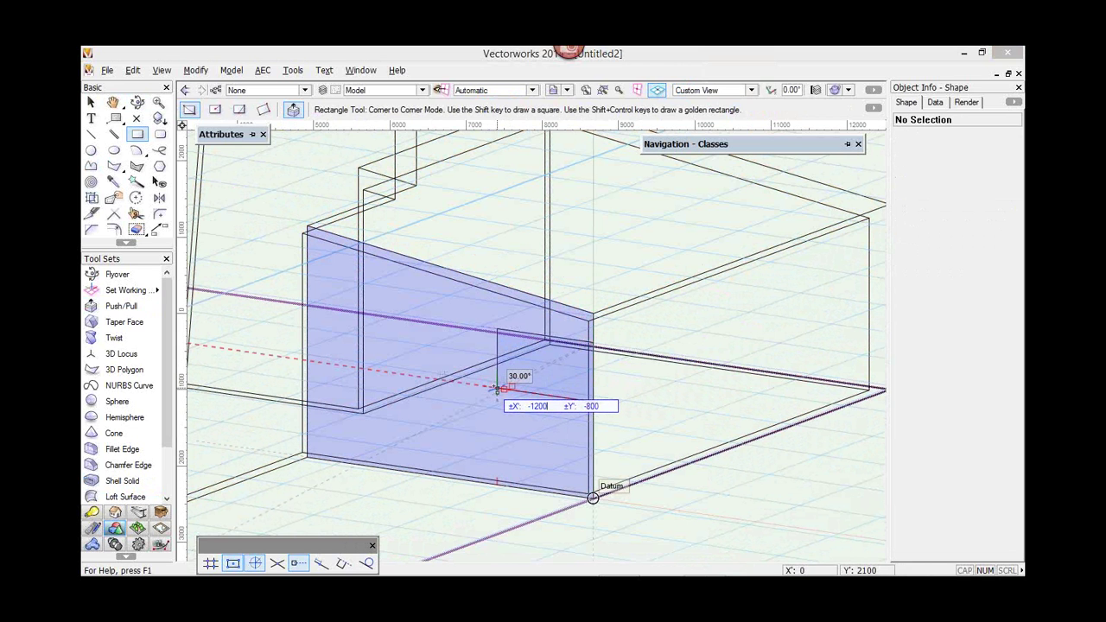
pyautogui.press('Tab')
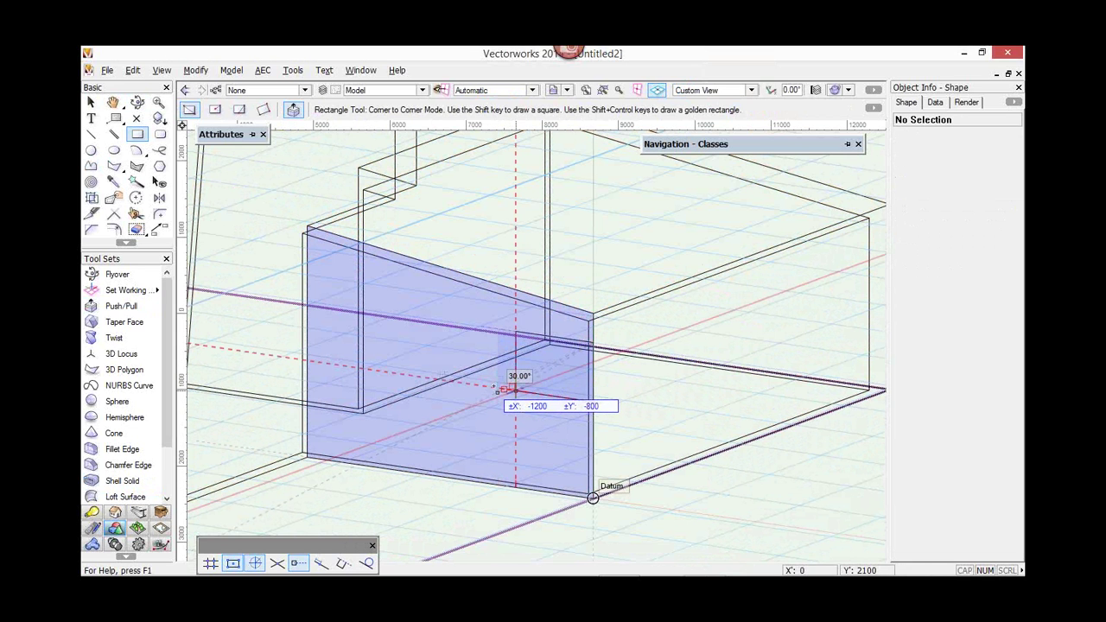
pyautogui.press('Return')
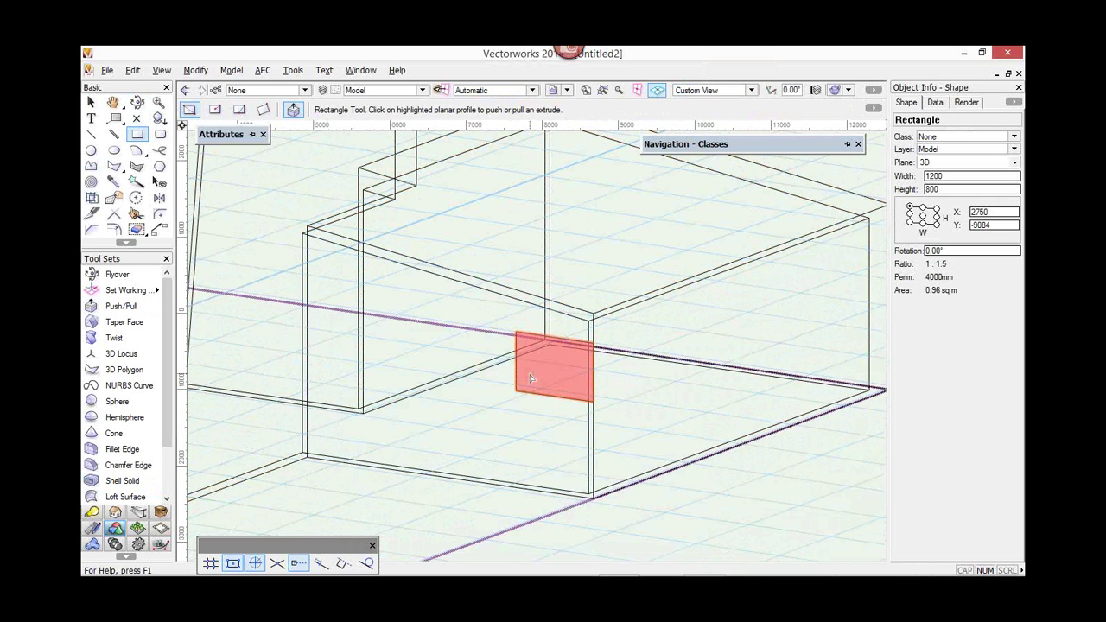
# - Extrude the 1200 by 800 mm rectangle by -450 mm into the wing and delete the extruded block
pyautogui.click(549, 390)
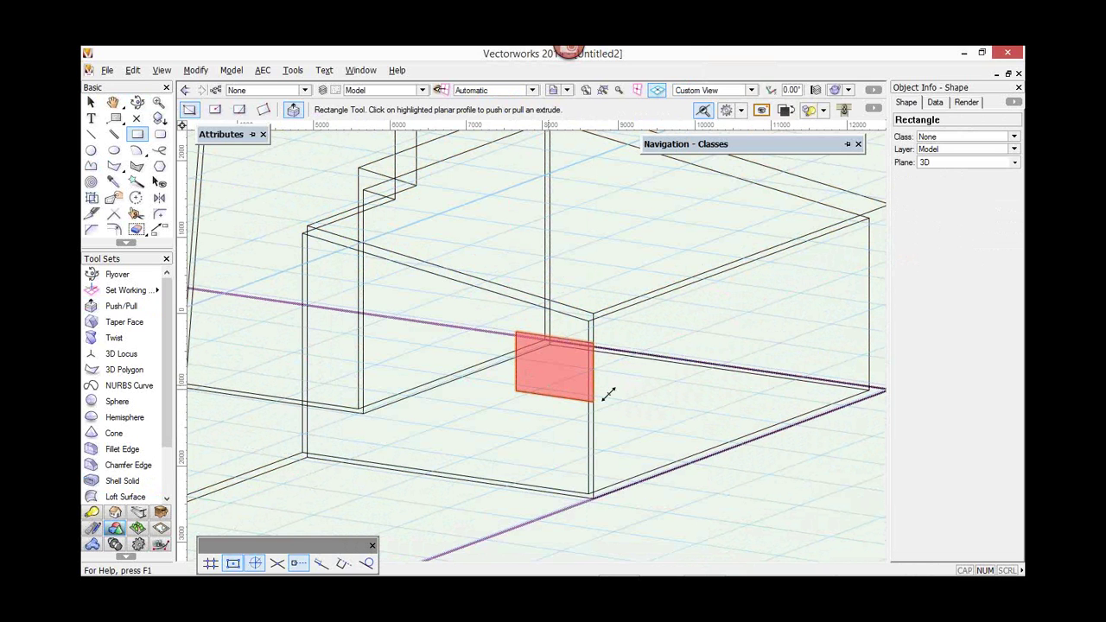
pyautogui.click(609, 394)
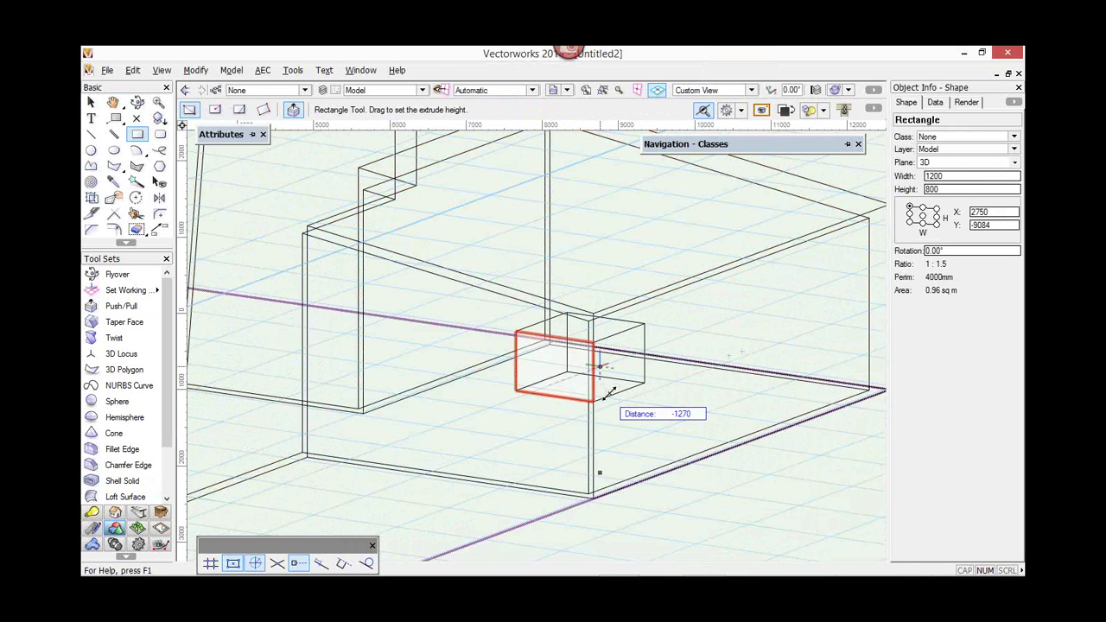
pyautogui.press('Tab')
pyautogui.write('450')
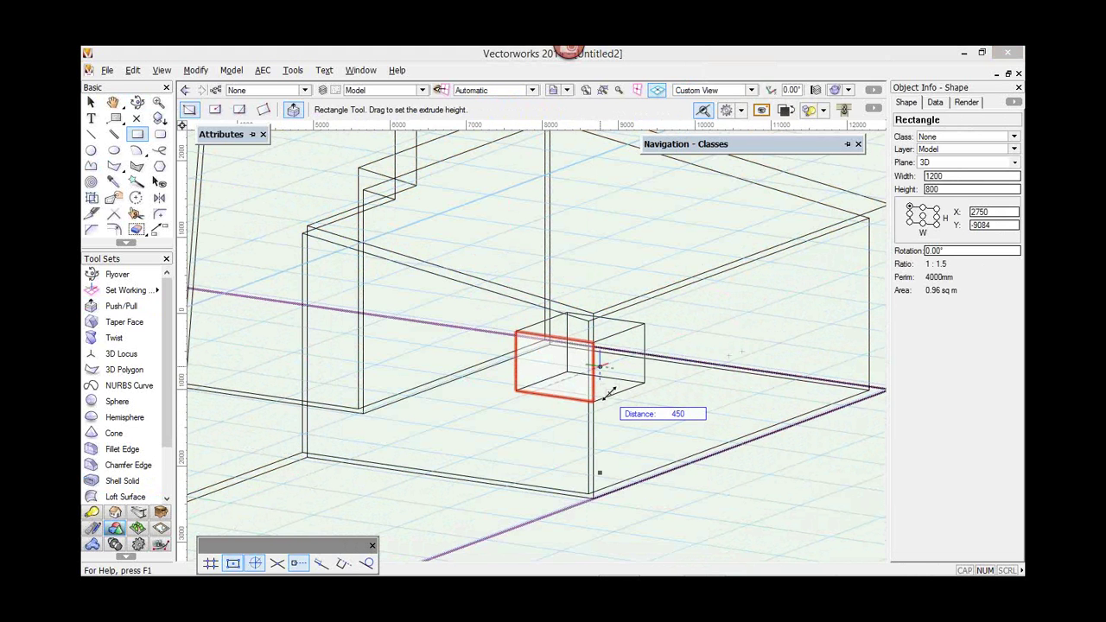
pyautogui.press('Return')
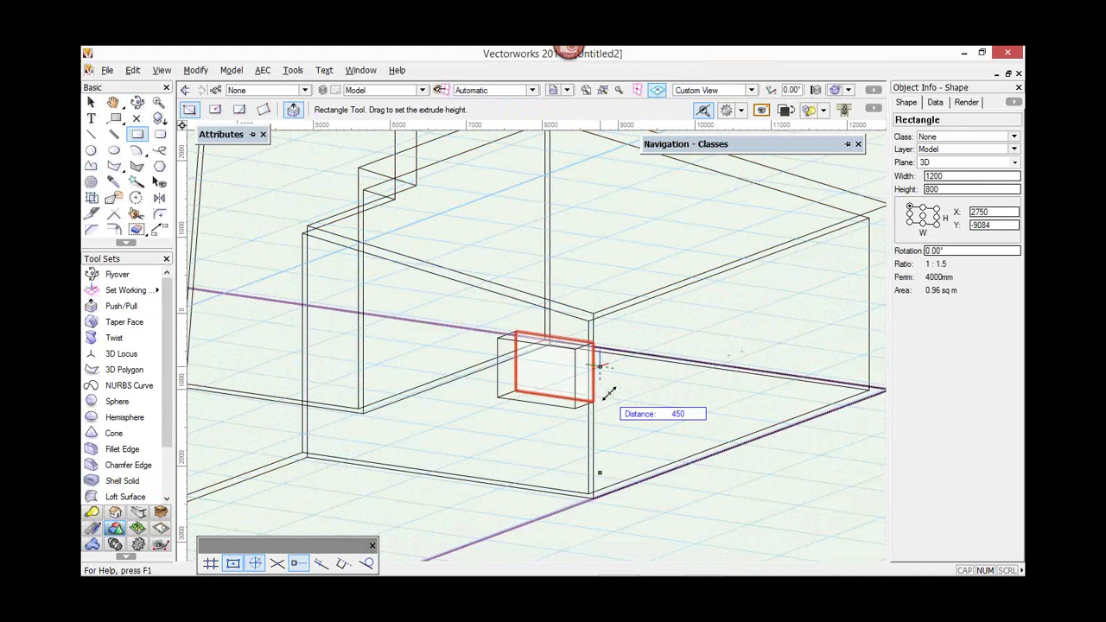
pyautogui.press('Tab')
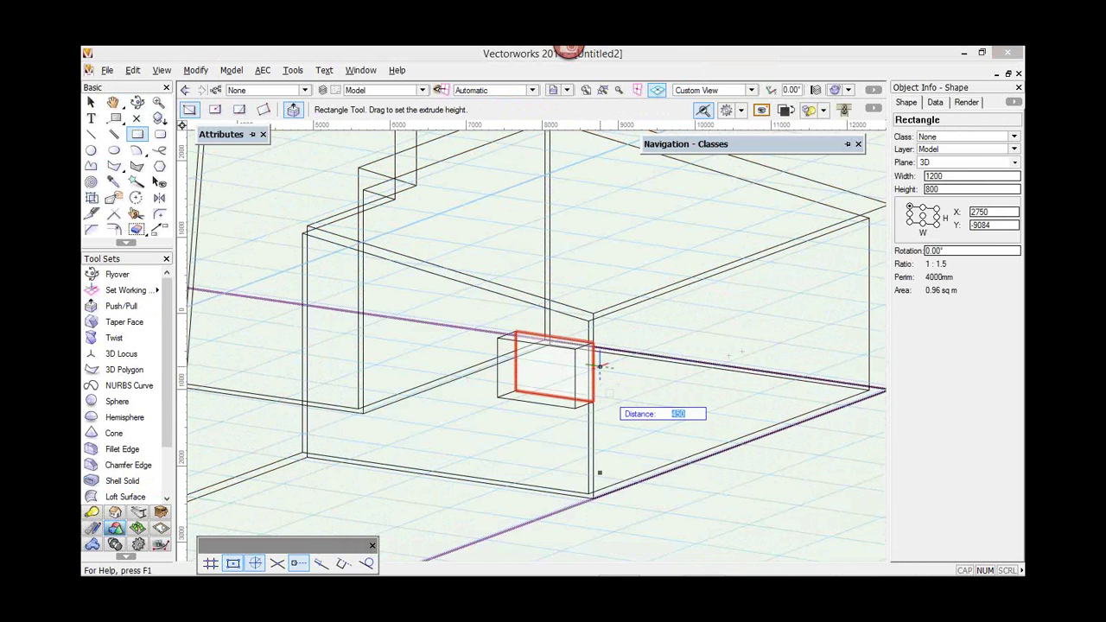
pyautogui.write('-450')
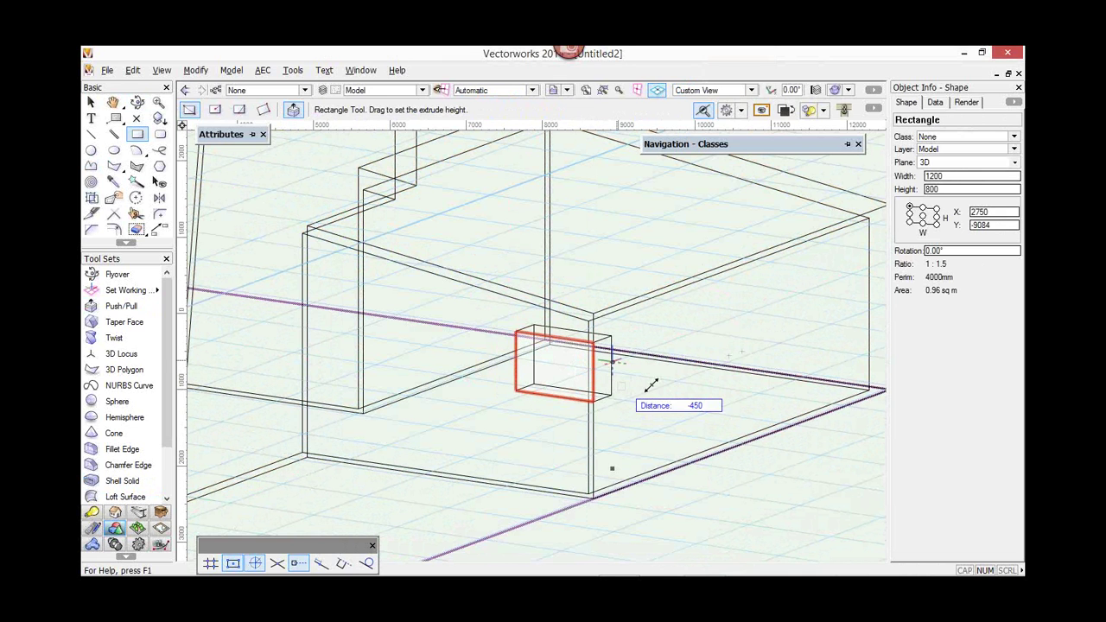
pyautogui.click(652, 384)
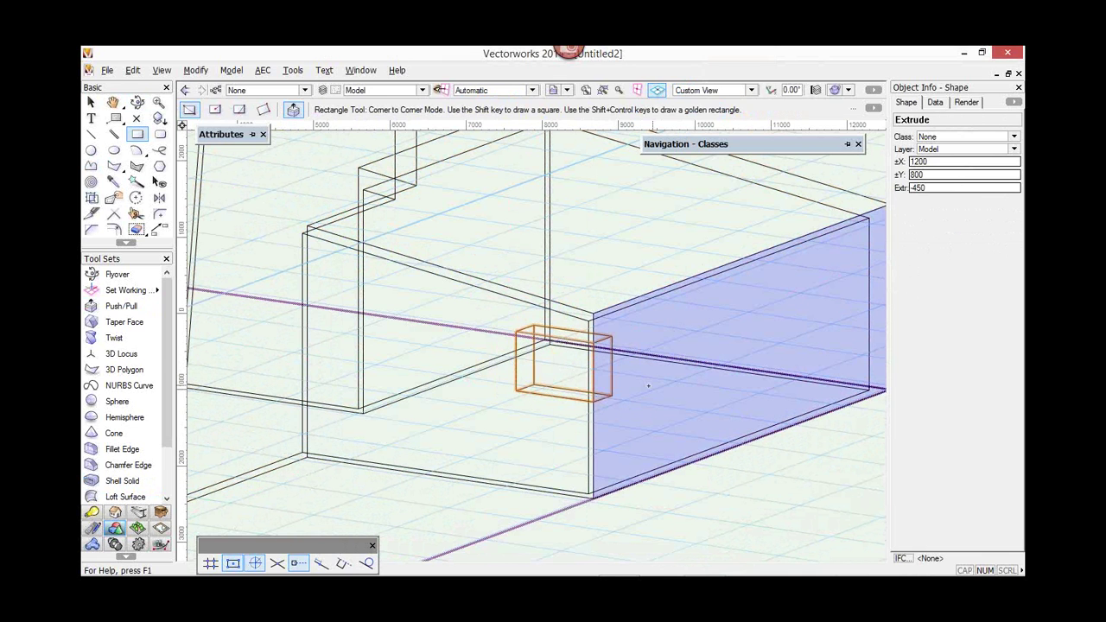
pyautogui.press('Delete')
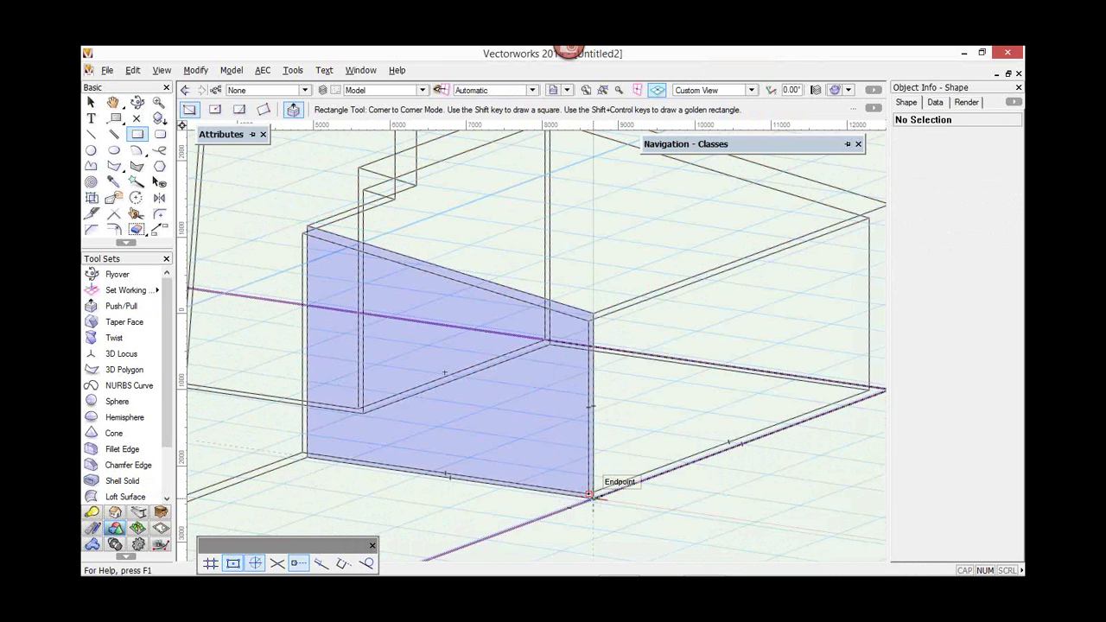
# - Draw a 1200 by 750 mm rectangle on the near wing's sloped-top wall, starting 2100 mm above the wall's lower outer corner
pyautogui.click(591, 495)
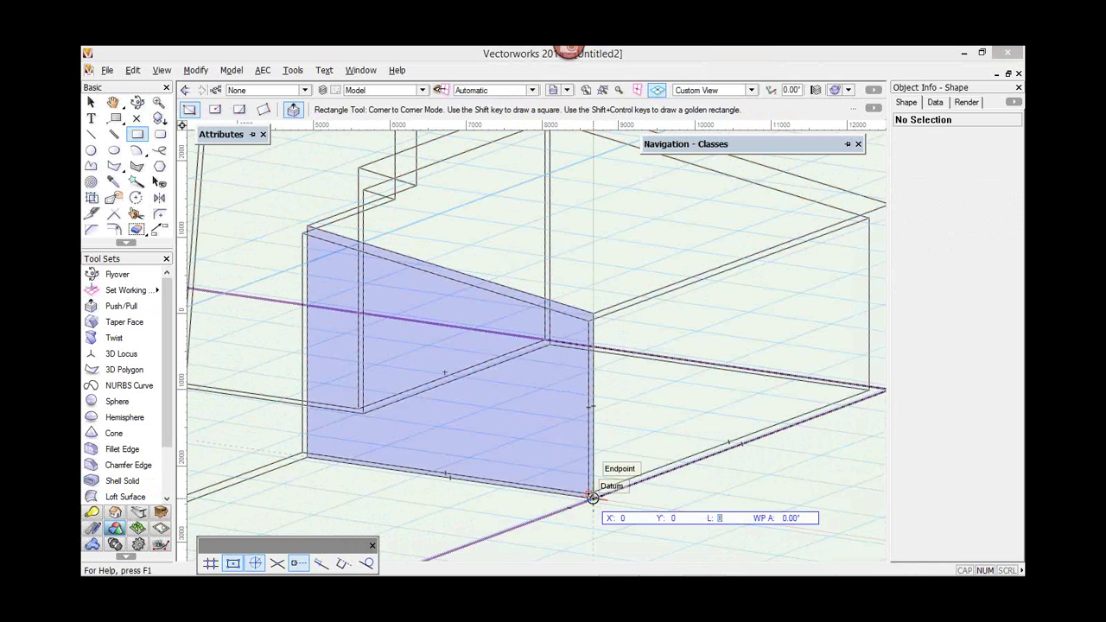
pyautogui.write('2100')
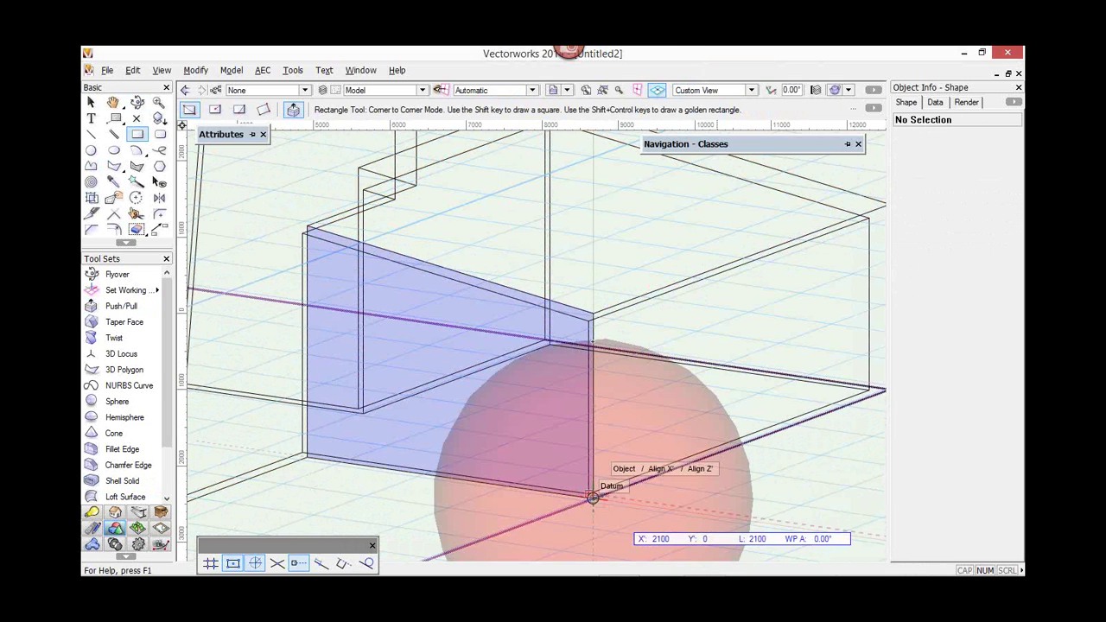
pyautogui.click(593, 343)
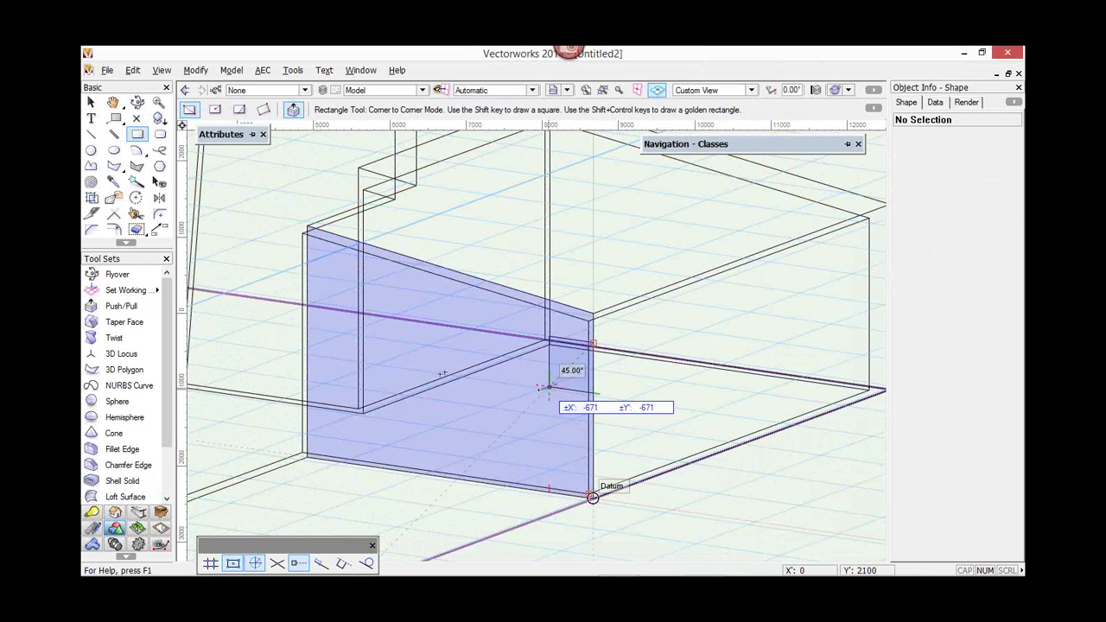
pyautogui.press('Tab')
pyautogui.write('-12')
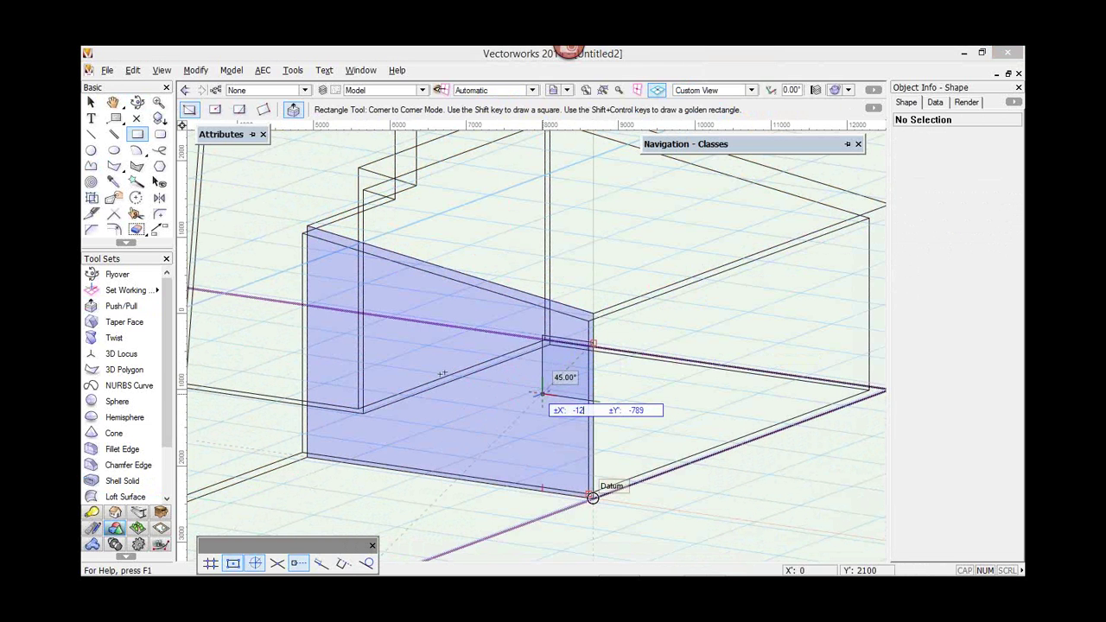
pyautogui.write('00')
pyautogui.press('Tab')
pyautogui.write('-')
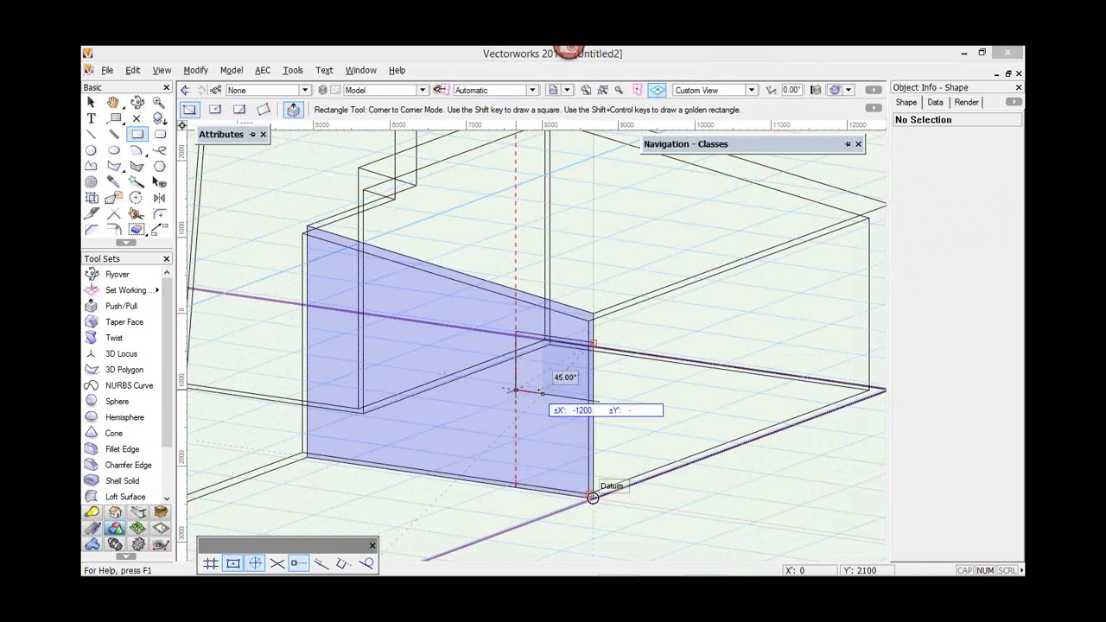
pyautogui.write('750')
pyautogui.press('Return')
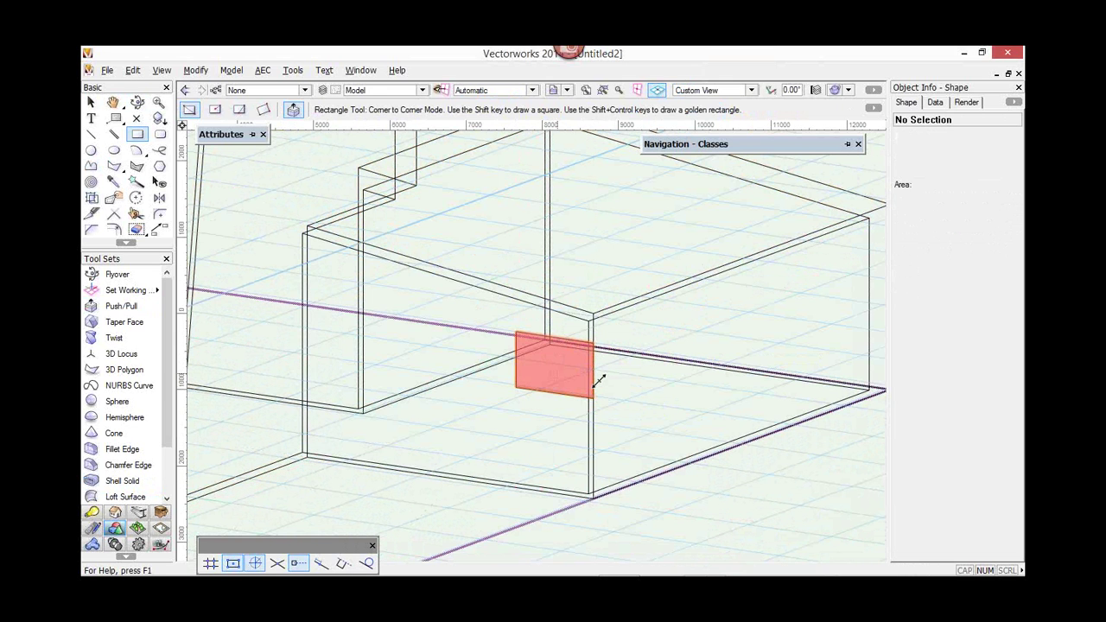
# - Push the 1200 by 750 mm rectangle about 480 mm into the wing, subtracting it from the building to cut a corner window opening
pyautogui.click(610, 389)
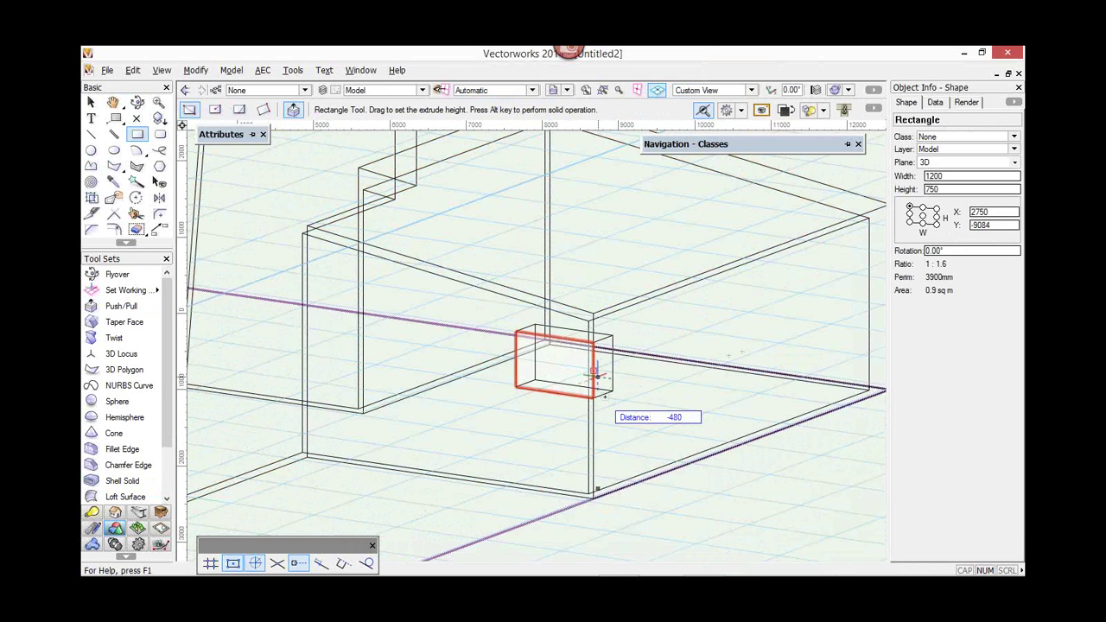
pyautogui.click(604, 395)
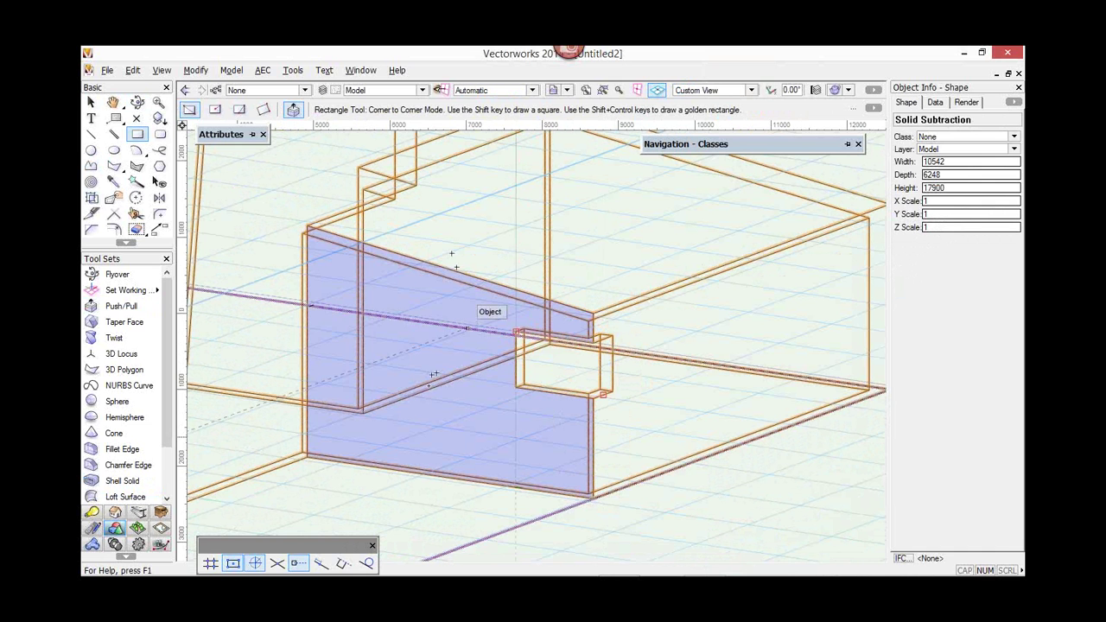
pyautogui.click(467, 328)
pyautogui.press('Escape')
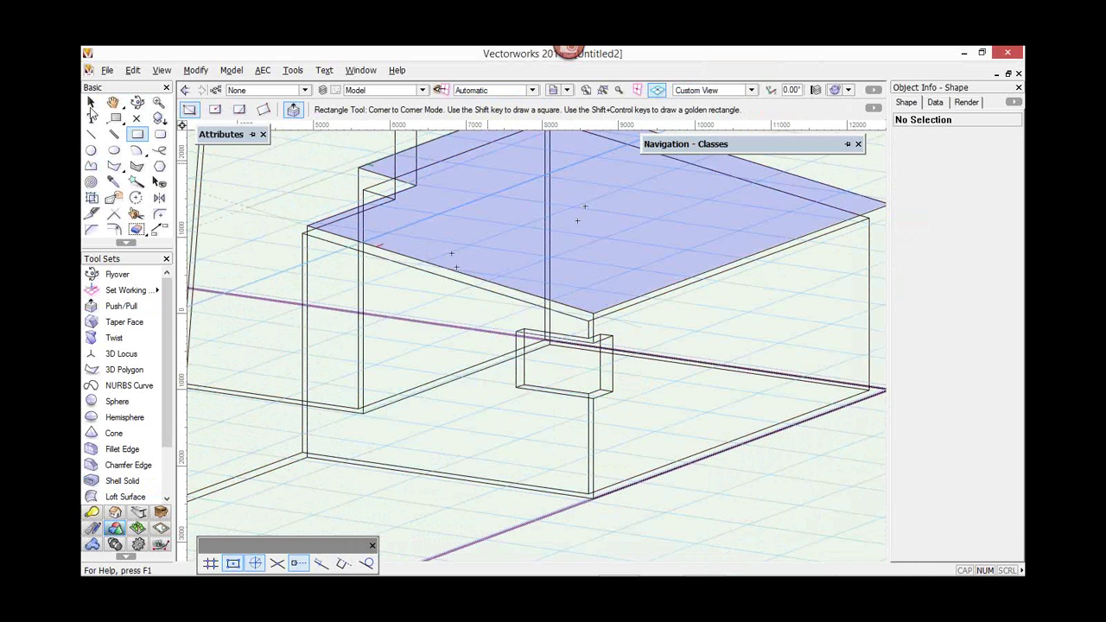
pyautogui.click(91, 103)
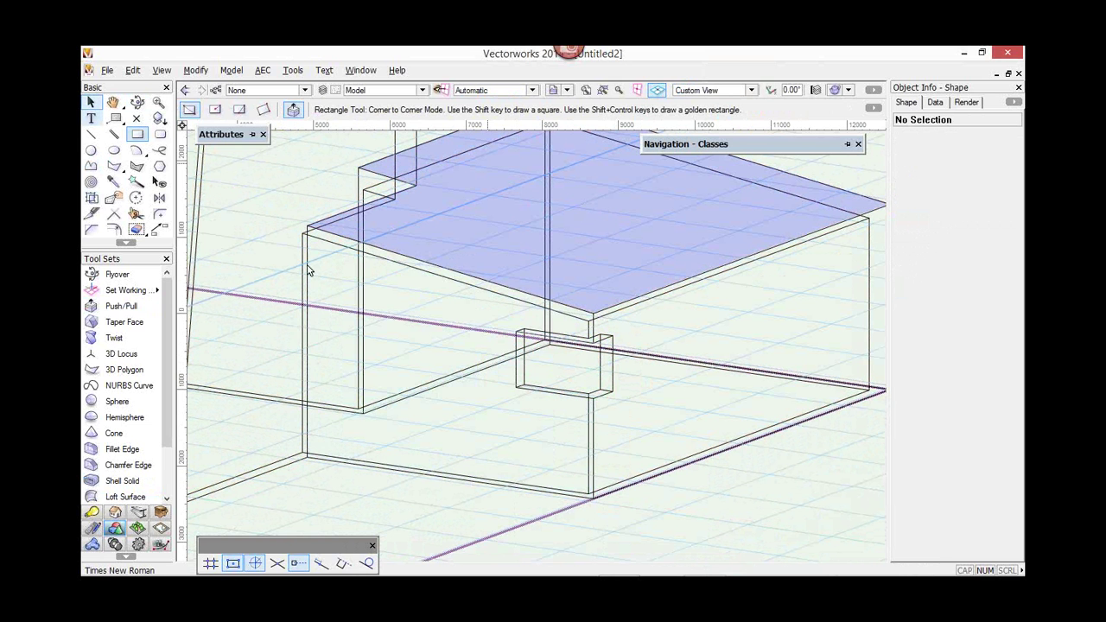
pyautogui.press('x')
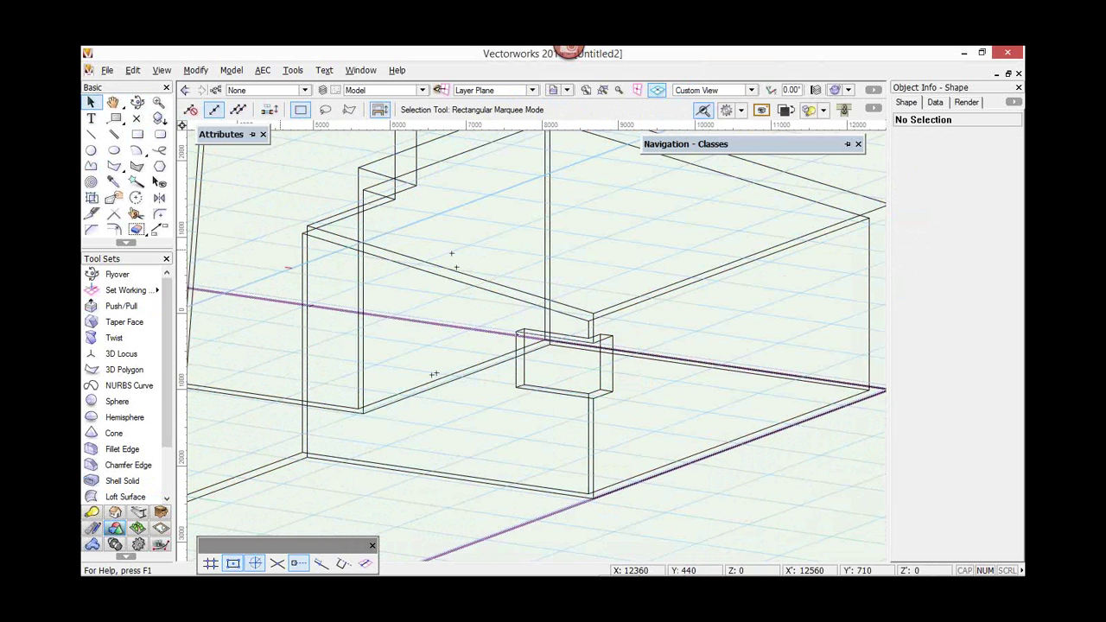
# - Draw a freehand rectangle about 796 by 1770 mm on the wall beside the corner window and push it about 1360 mm inward to cut an opening
pyautogui.press('4')
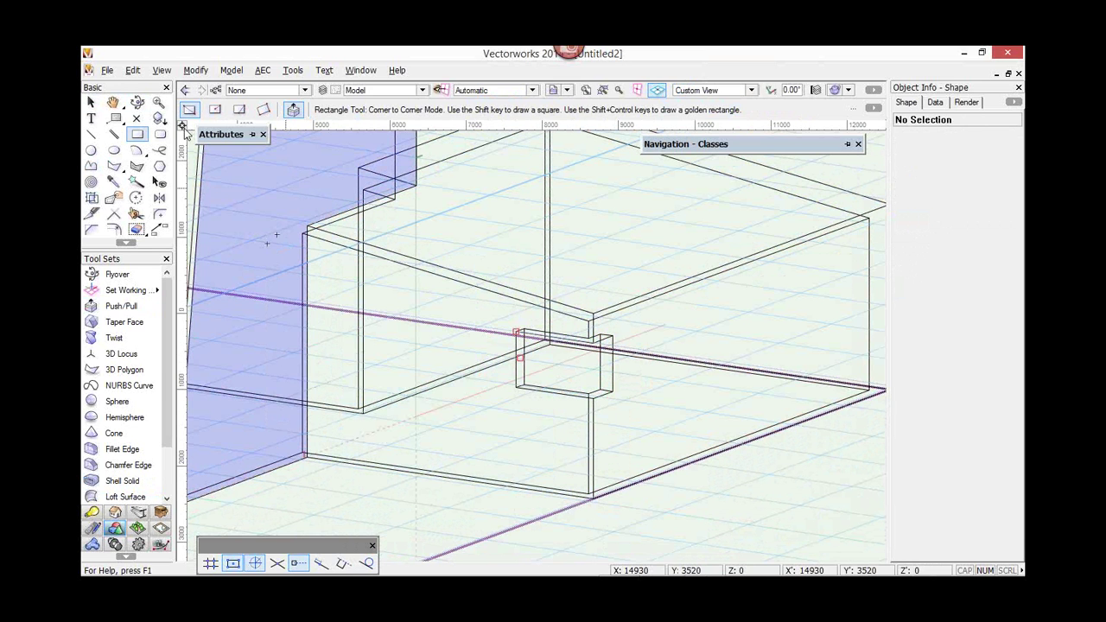
pyautogui.hotkey('shift', 'c')
pyautogui.moveTo(540, 483); pyautogui.dragTo(143, 141)
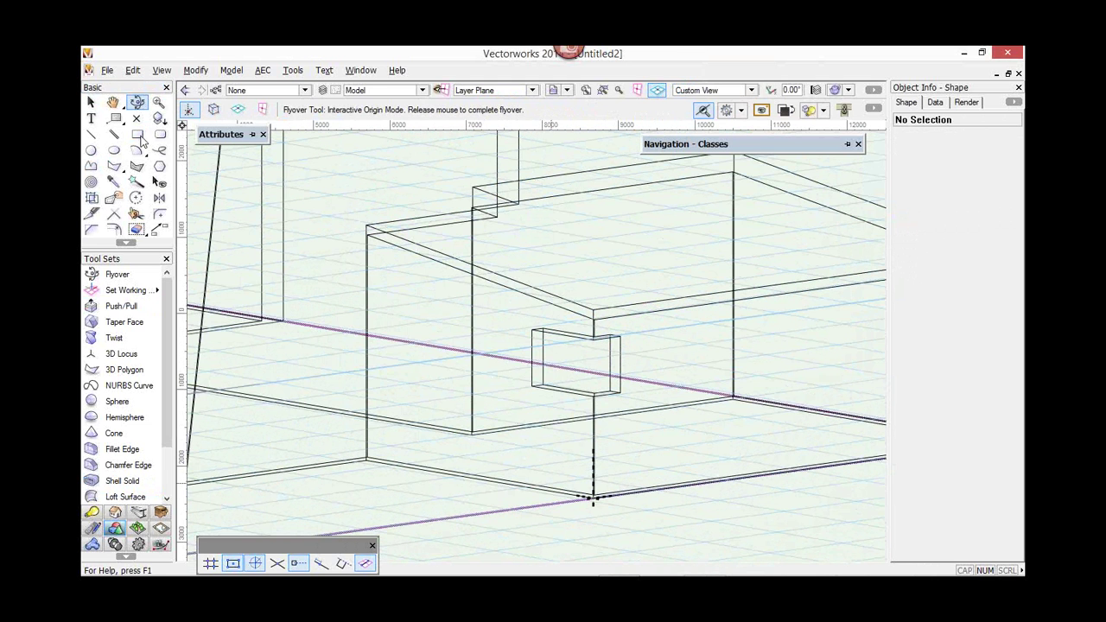
pyautogui.click(140, 136)
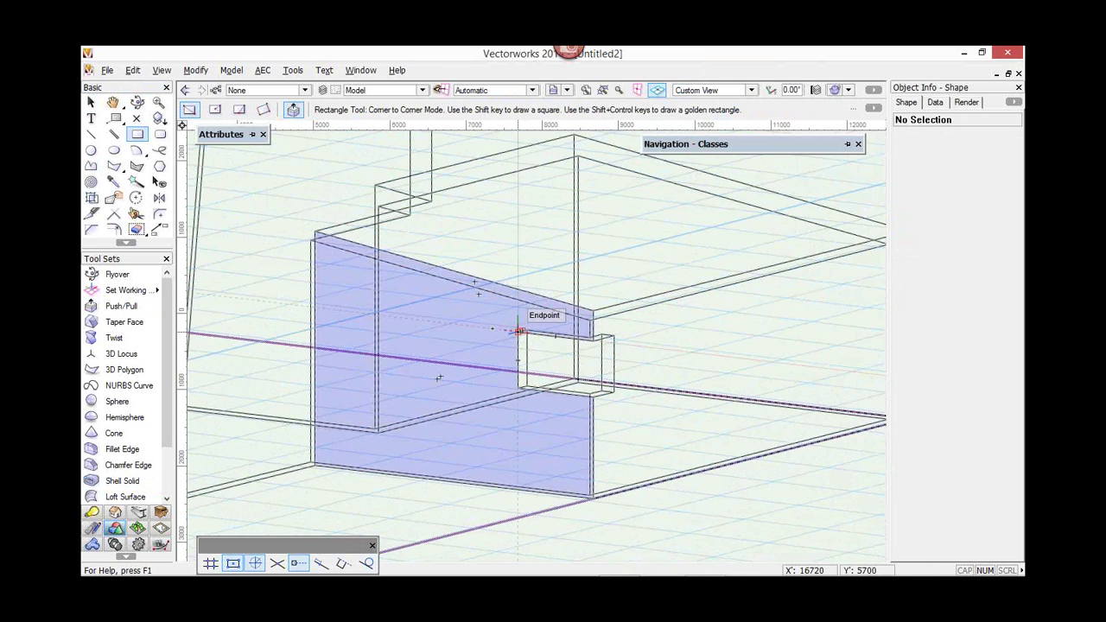
pyautogui.click(492, 328)
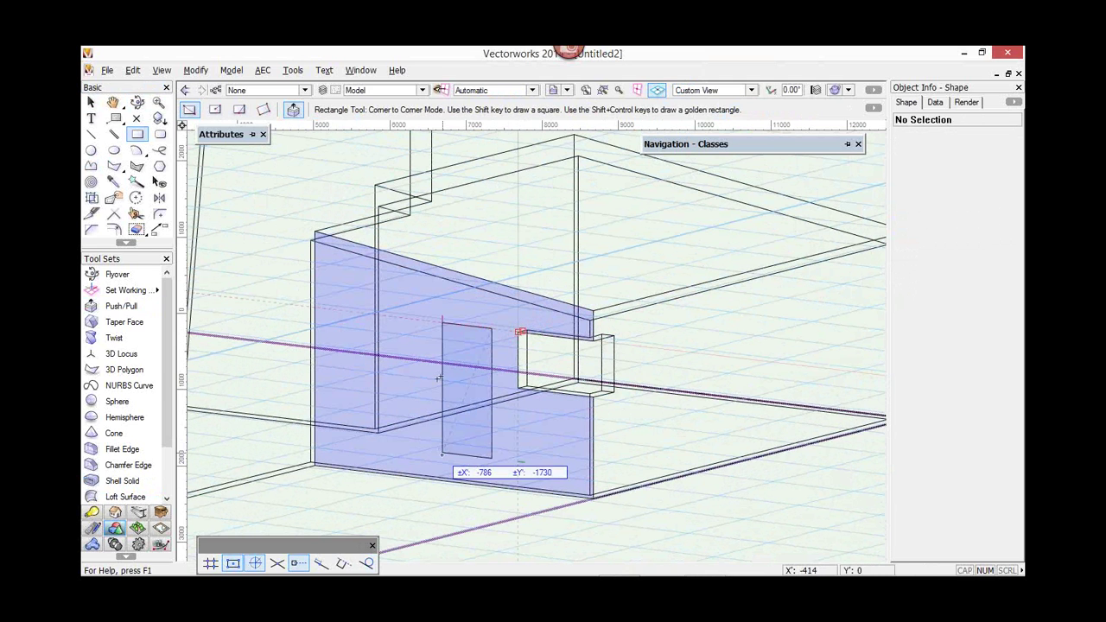
pyautogui.click(459, 447)
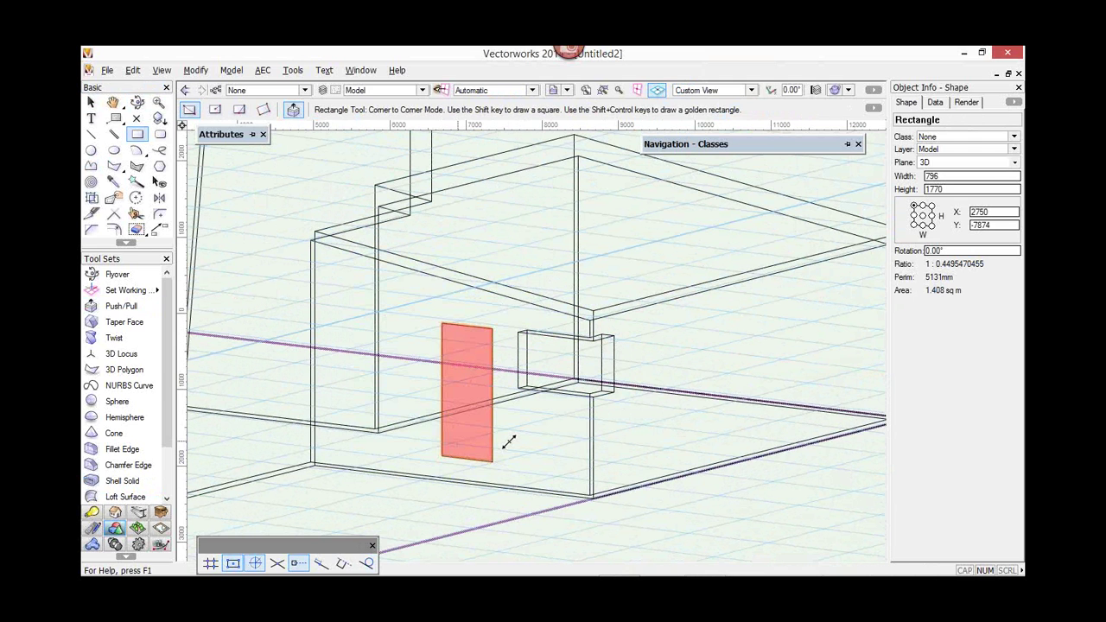
pyautogui.click(510, 442)
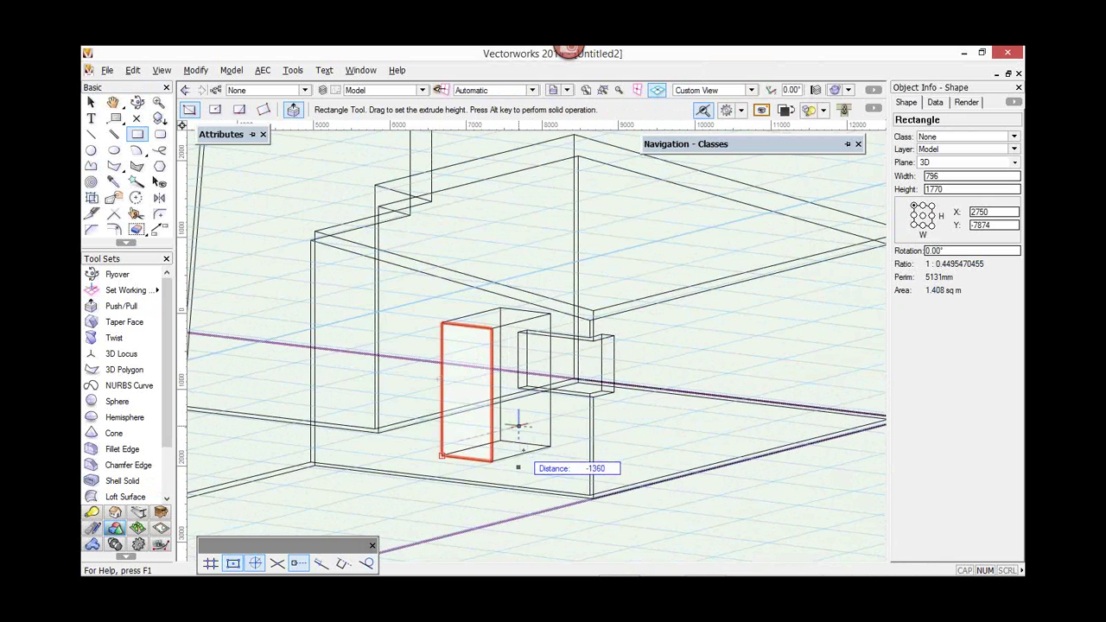
pyautogui.click(519, 425)
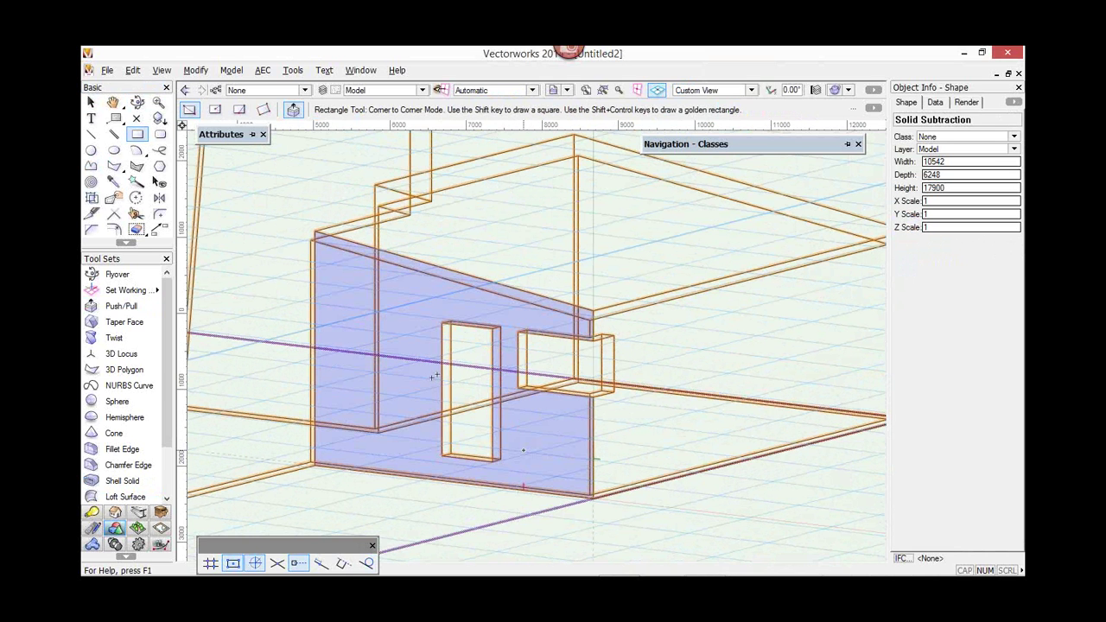
# - Inspect both window openings up close in shaded rendering and return to wireframe display
pyautogui.moveTo(632, 481); pyautogui.dragTo(638, 490)
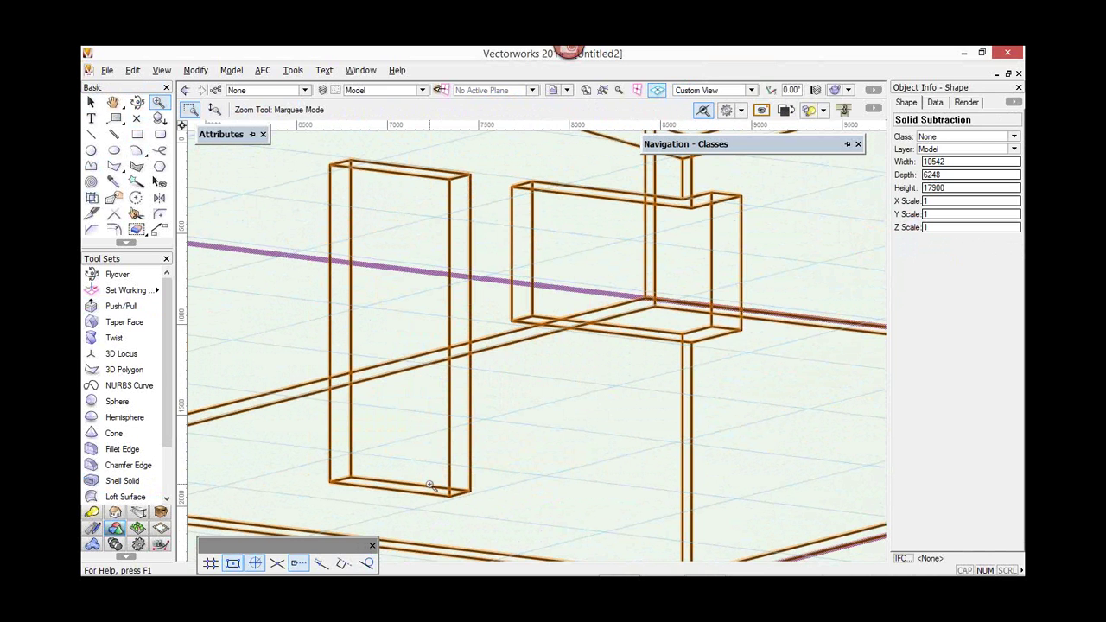
pyautogui.hotkey('ctrl', 'shift', 'g')
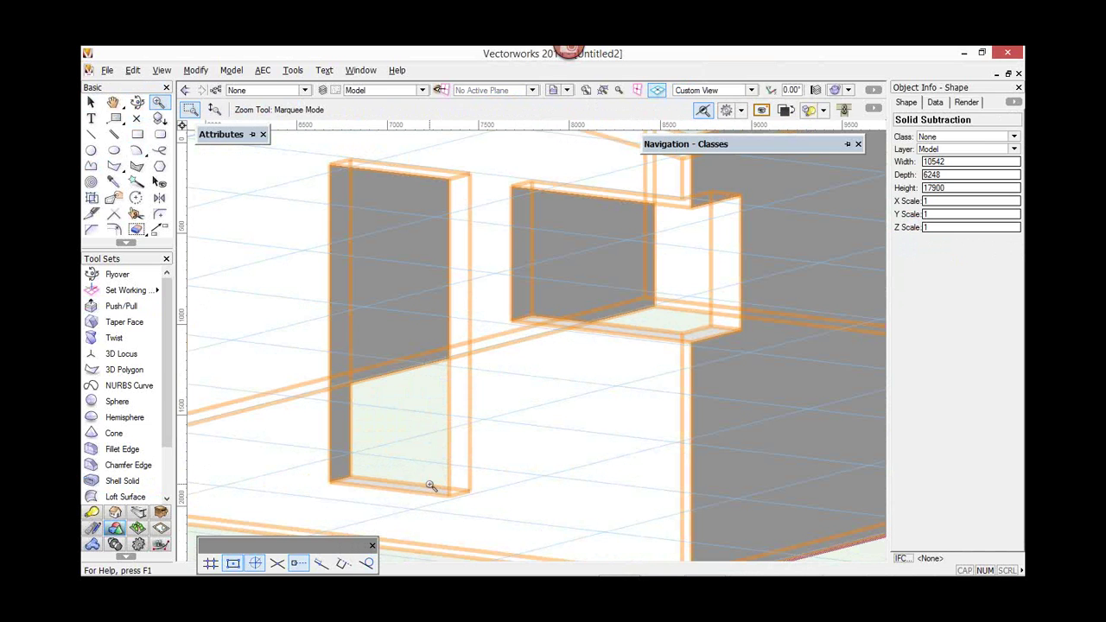
pyautogui.hotkey('ctrl', 'shift', 'w')
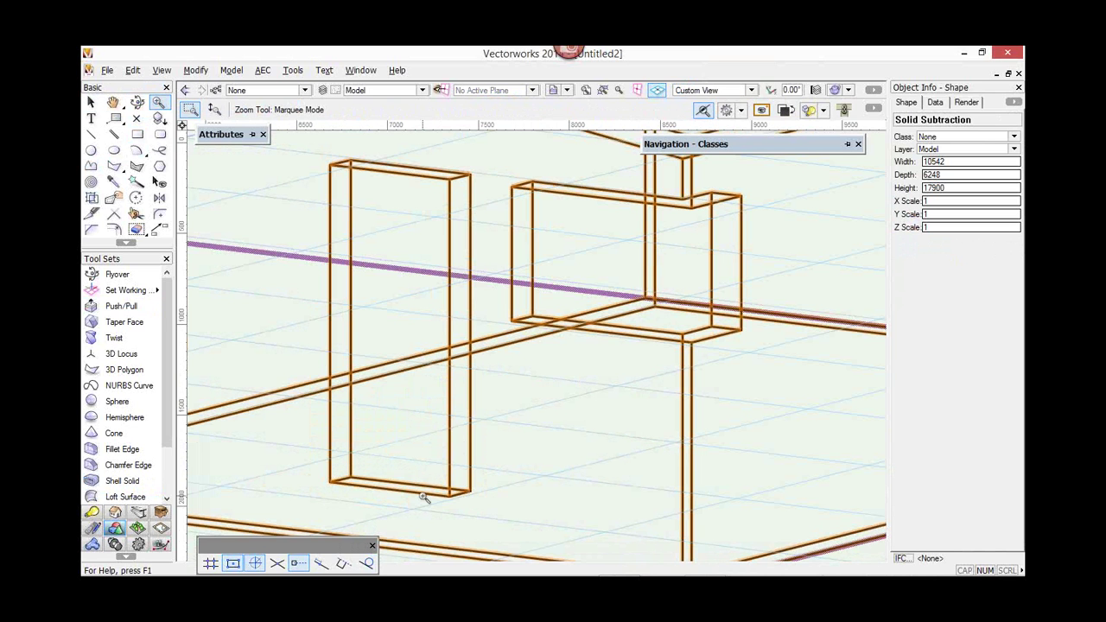
# - Extract the reveal face of the tall opening's jamb farther from the corner window as a separate surface
pyautogui.click(132, 449)
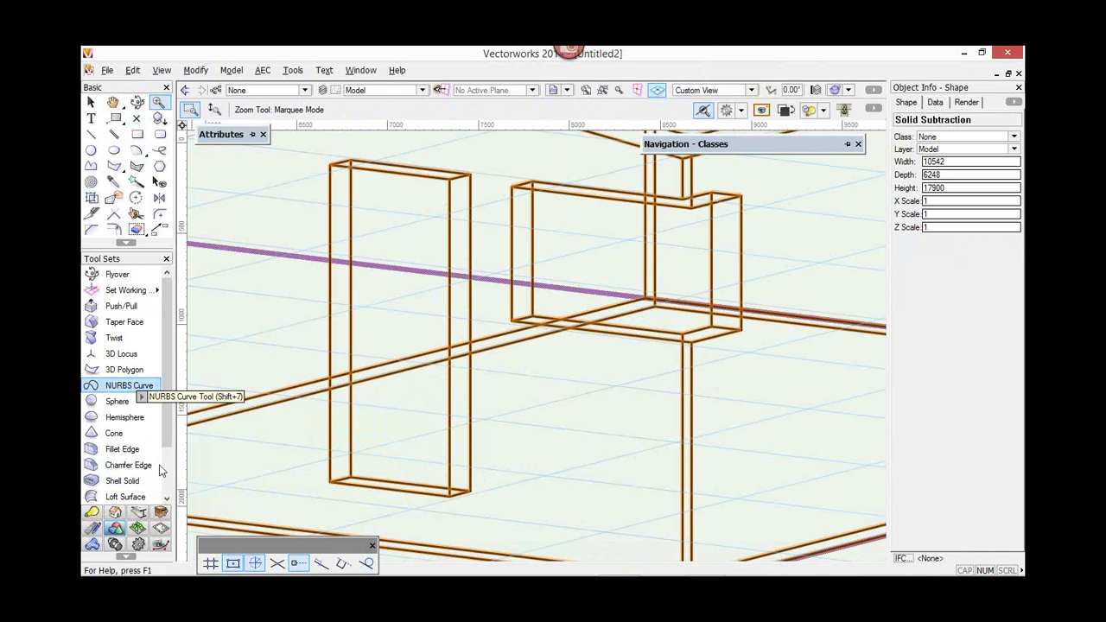
pyautogui.scroll(-2, 121, 458)
pyautogui.click(131, 450)
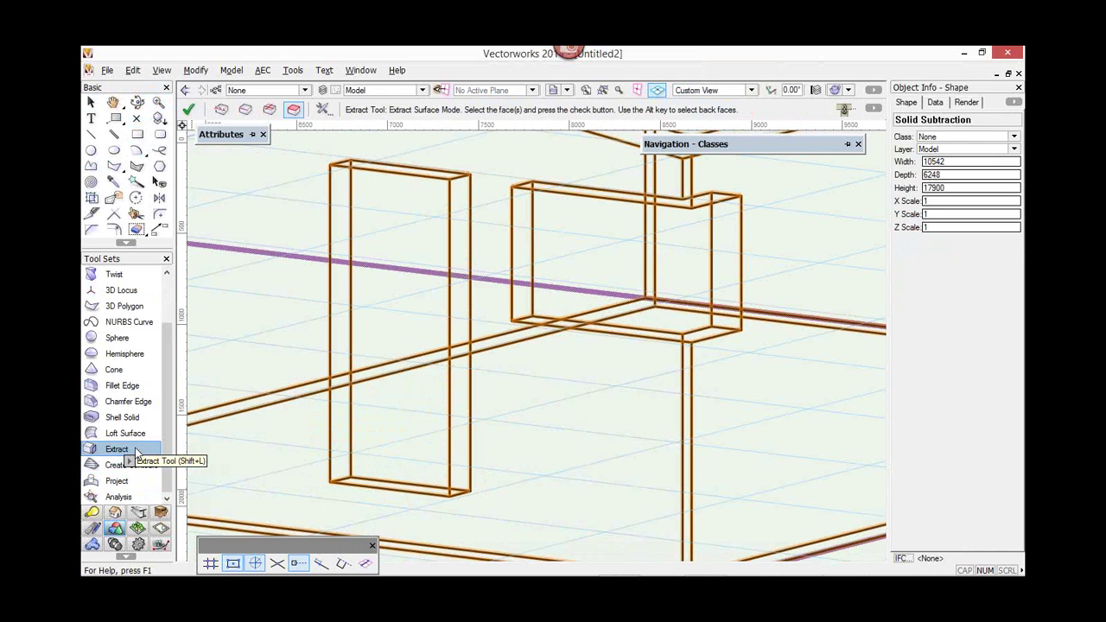
pyautogui.click(340, 334)
pyautogui.click(312, 334)
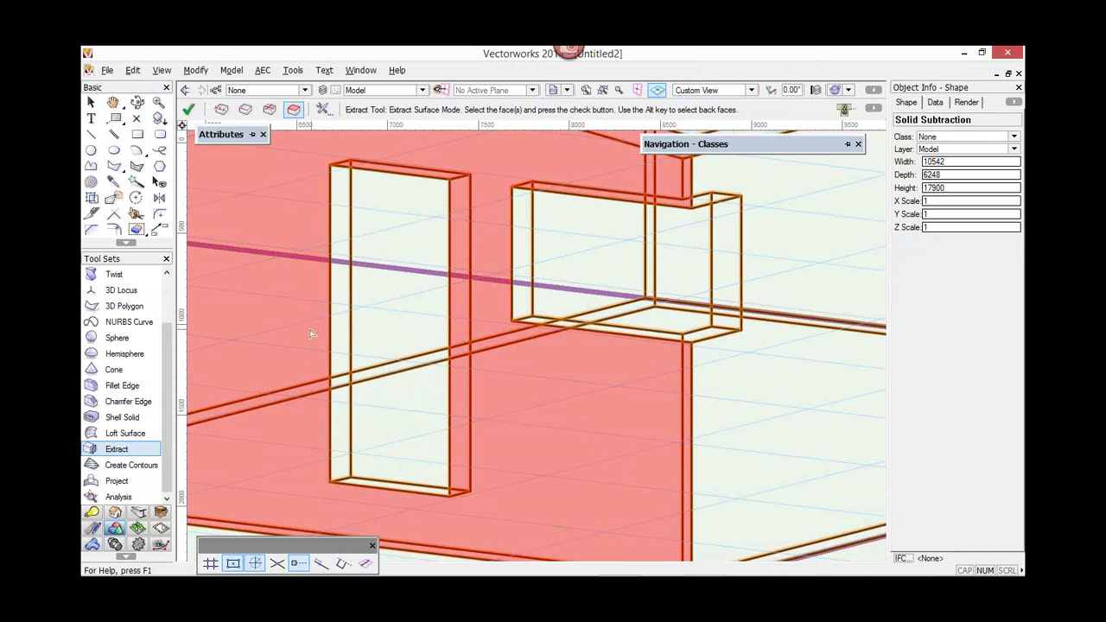
pyautogui.click(338, 328)
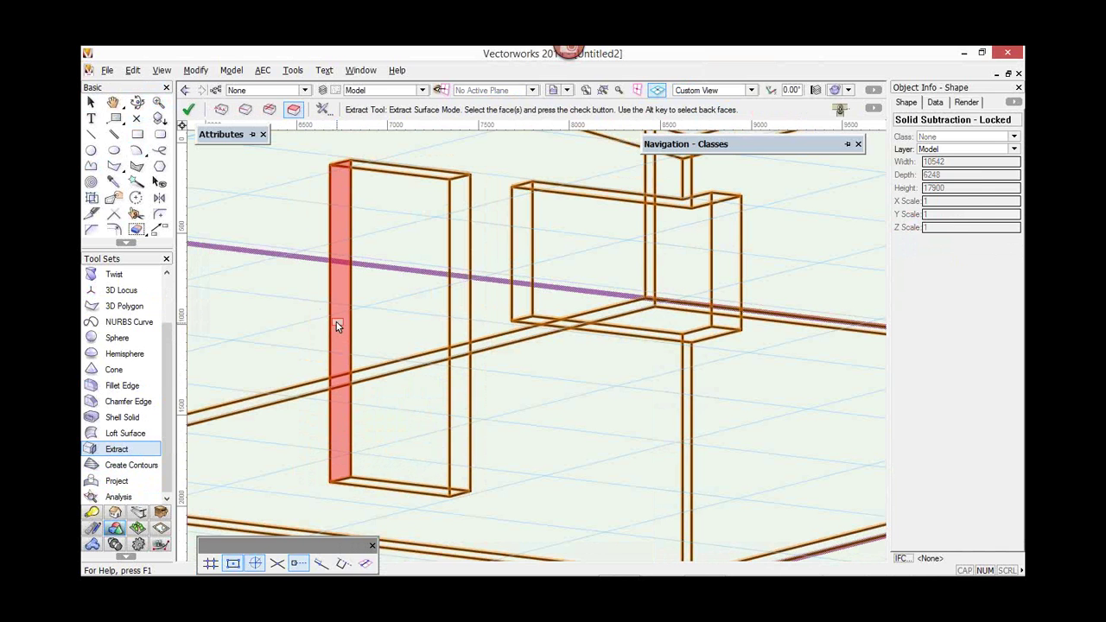
pyautogui.press('Return')
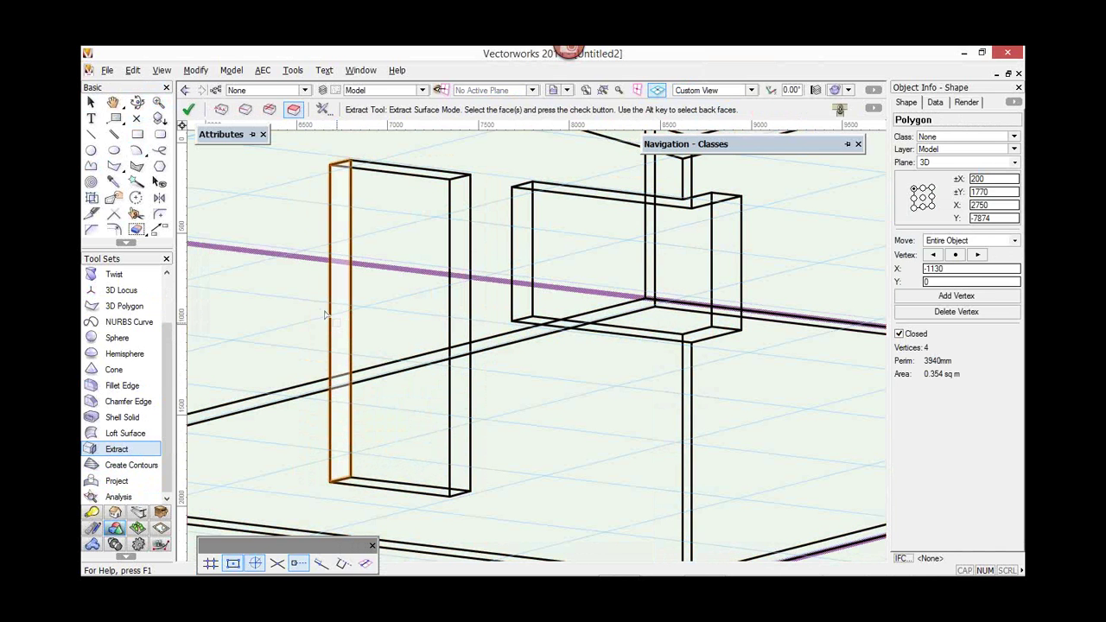
# - Extrude the extracted jamb surface 50 mm to form the first side of the window frame
pyautogui.click(231, 70)
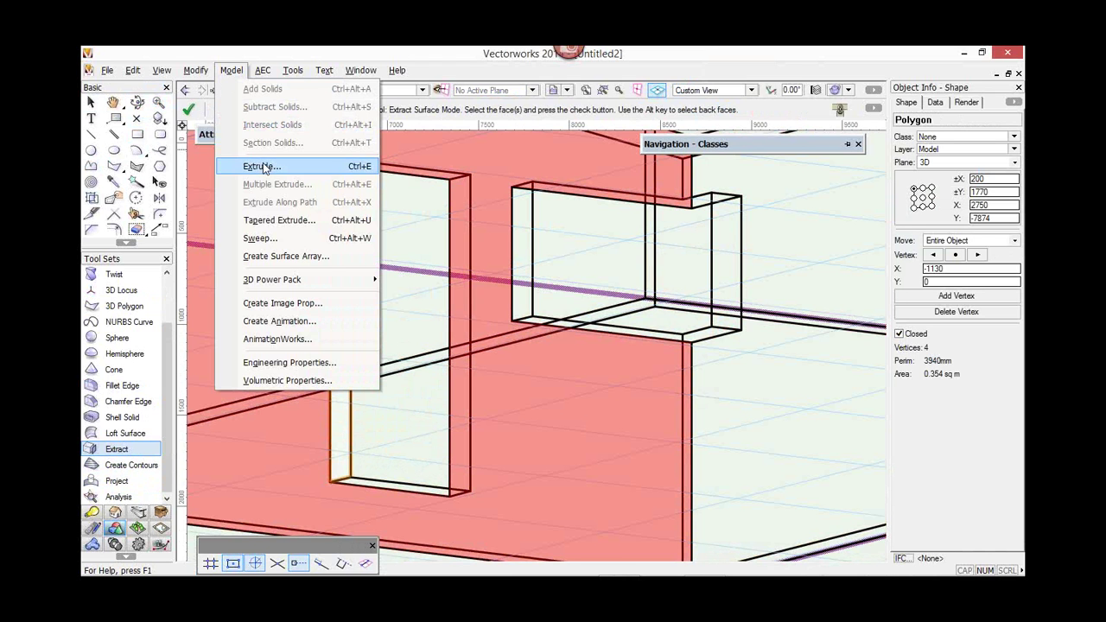
pyautogui.click(263, 166)
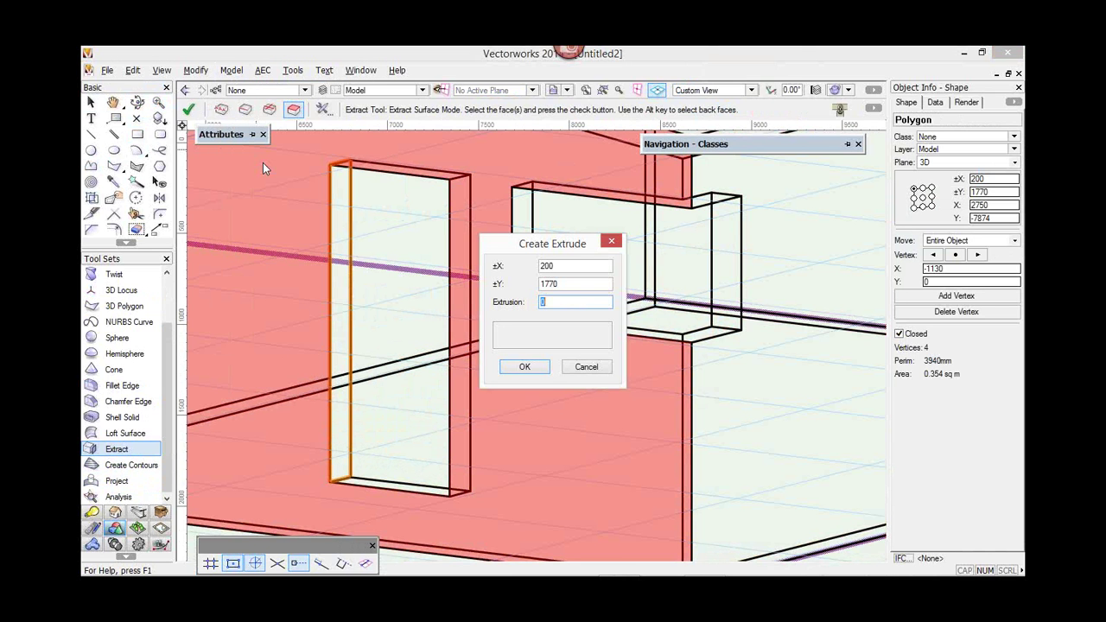
pyautogui.write('50')
pyautogui.press('Return')
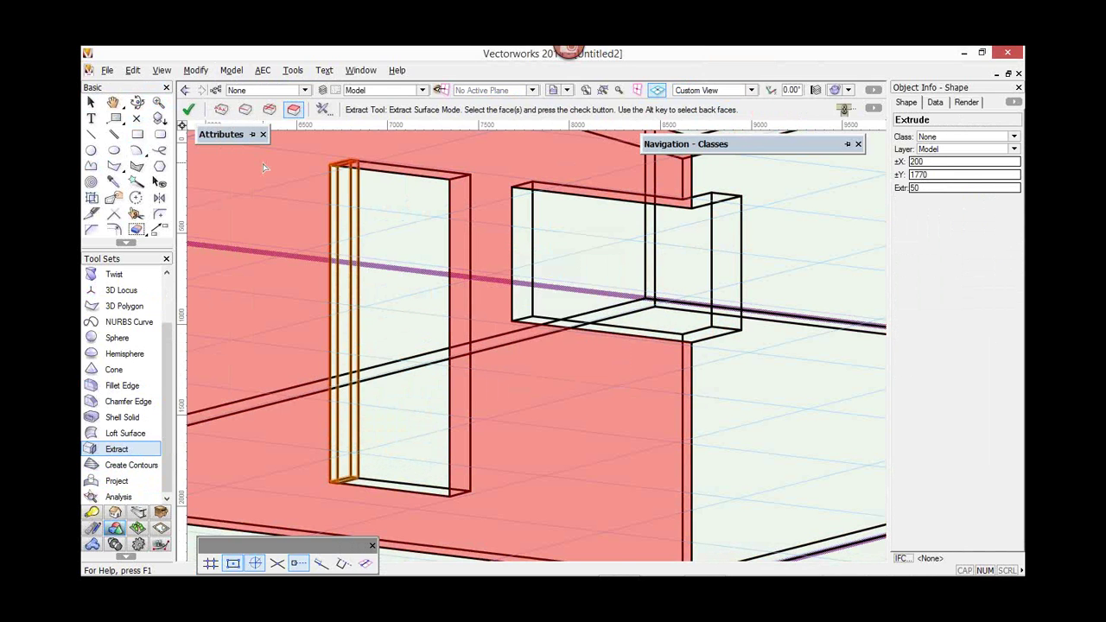
# - Extract the tall opening's sill face and extrude it 50 mm, declining document backups for the rest of the session
pyautogui.click(401, 490)
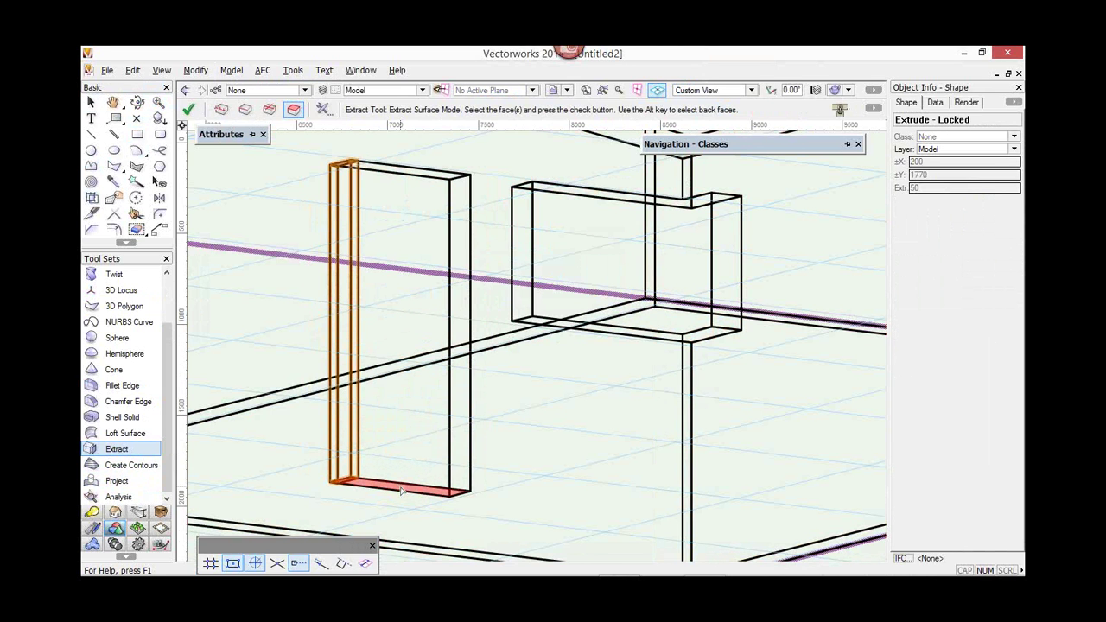
pyautogui.press('Return')
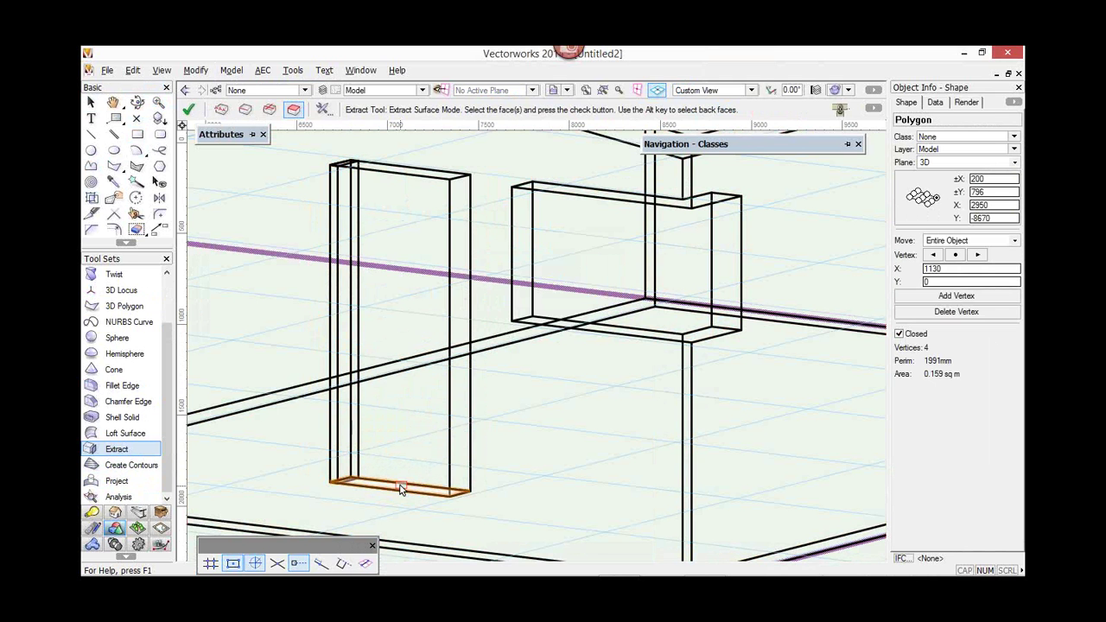
pyautogui.click(232, 71)
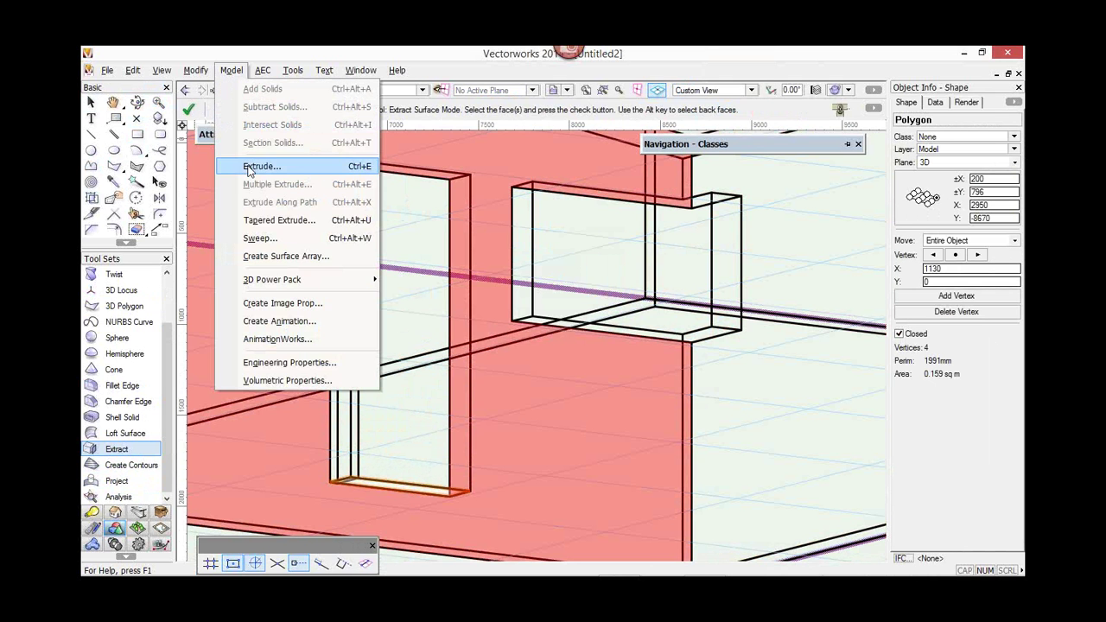
pyautogui.click(249, 167)
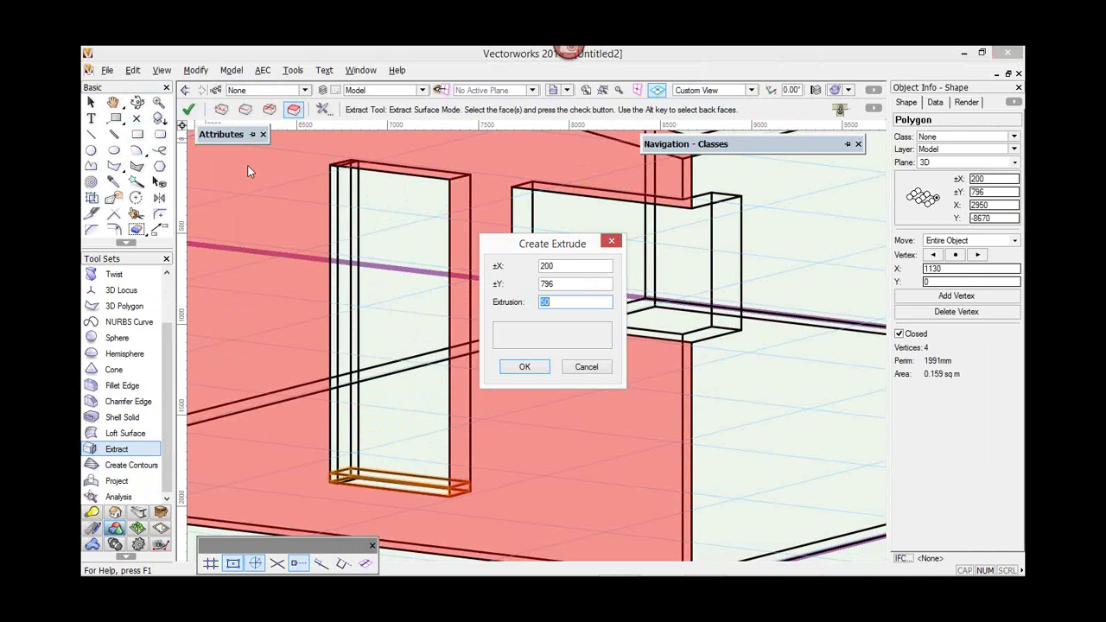
pyautogui.press('Return')
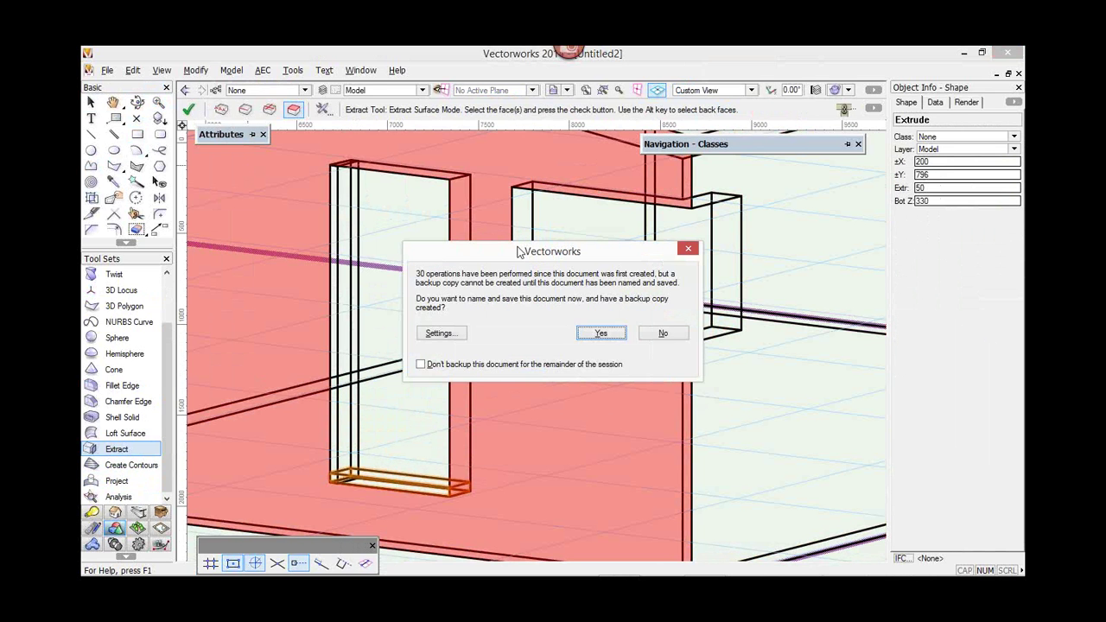
pyautogui.click(596, 366)
pyautogui.click(663, 333)
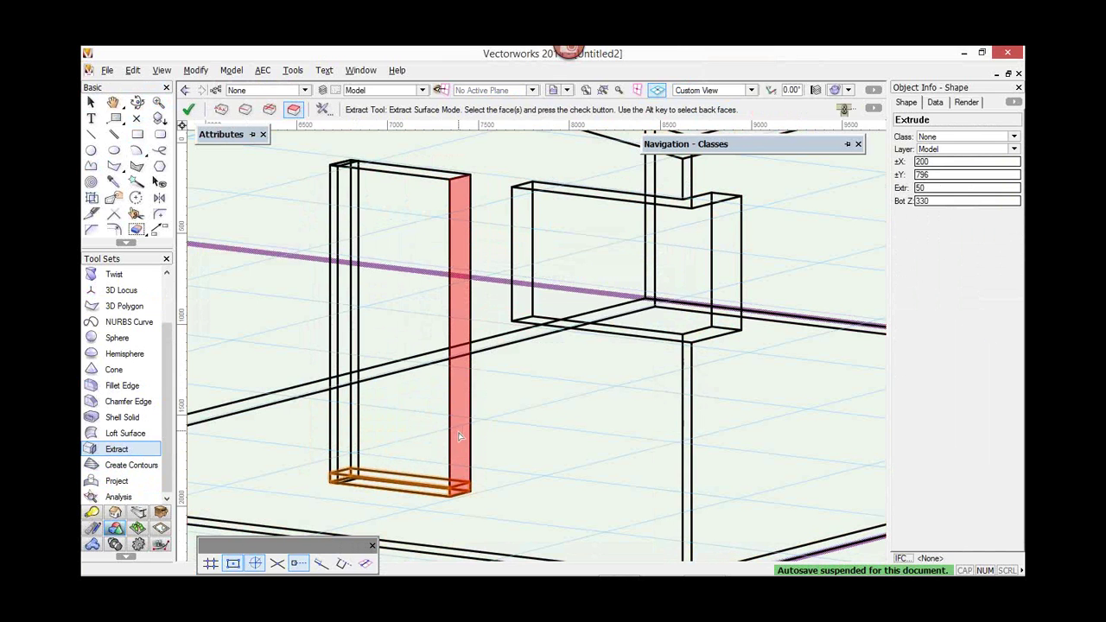
# - Extract the tall opening's jamb face nearer the corner window and extrude it 50 mm
pyautogui.click(459, 435)
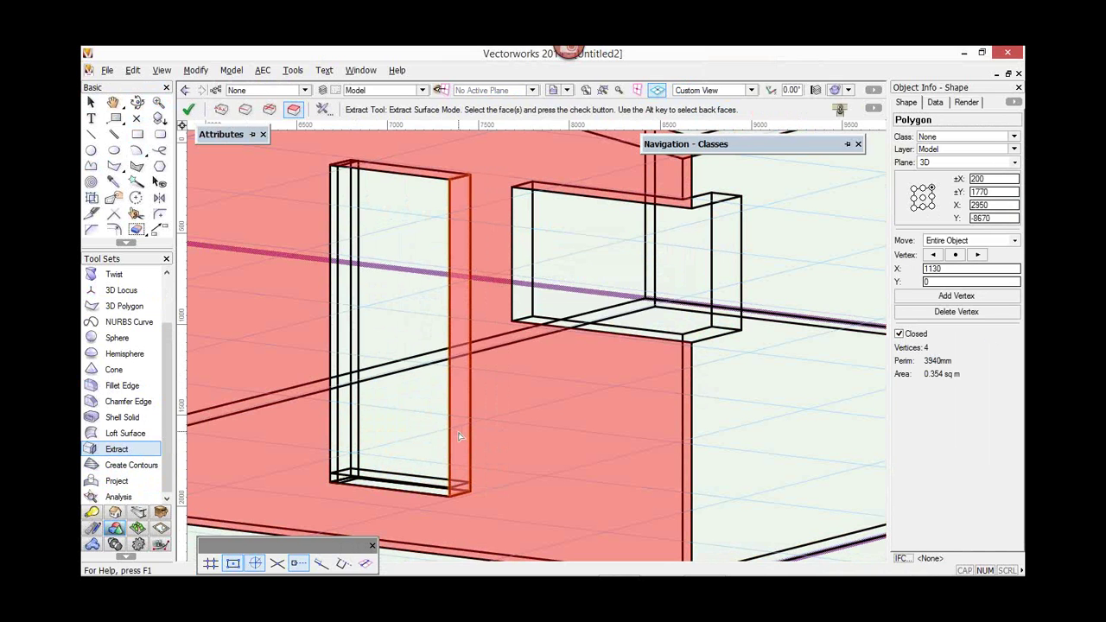
pyautogui.press('Return')
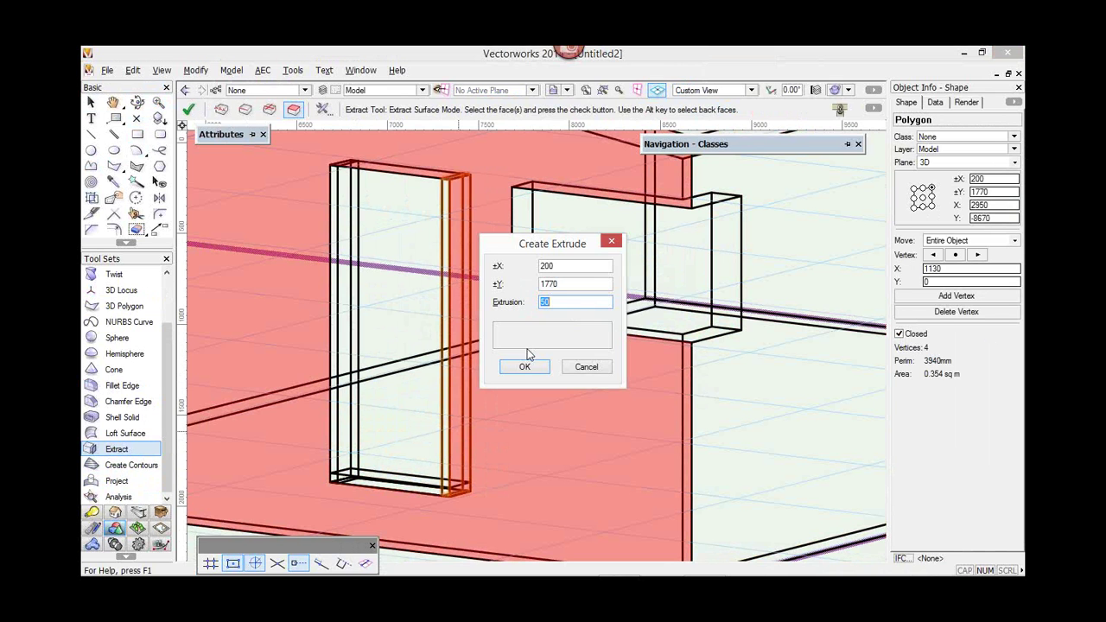
pyautogui.click(516, 370)
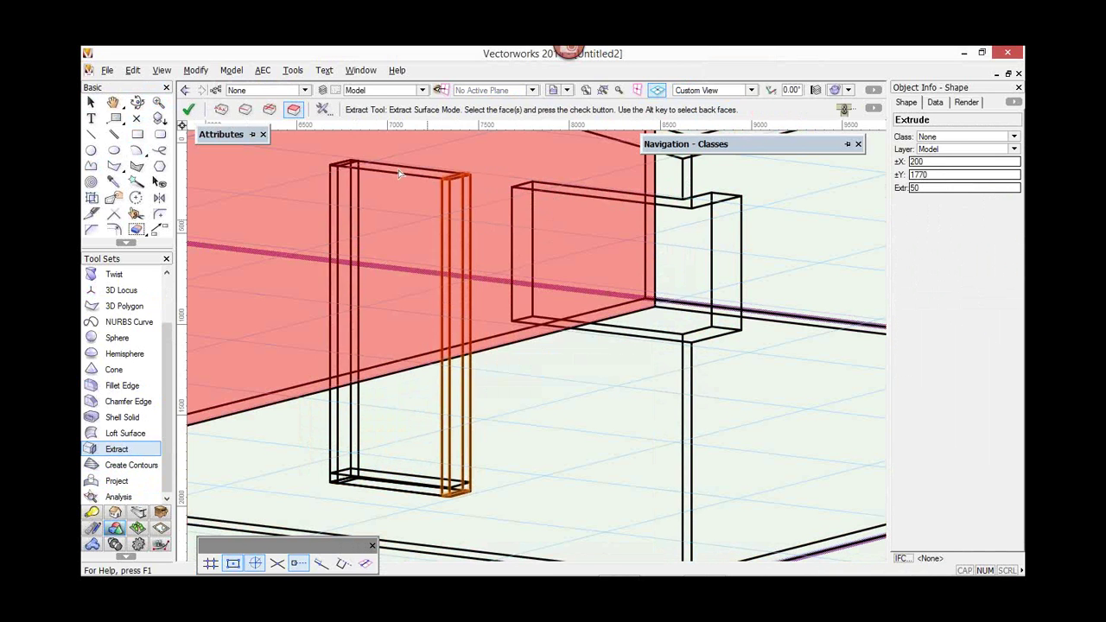
# - Extract the head face at the top of the tall opening and extrude it 50 mm
pyautogui.click(398, 174)
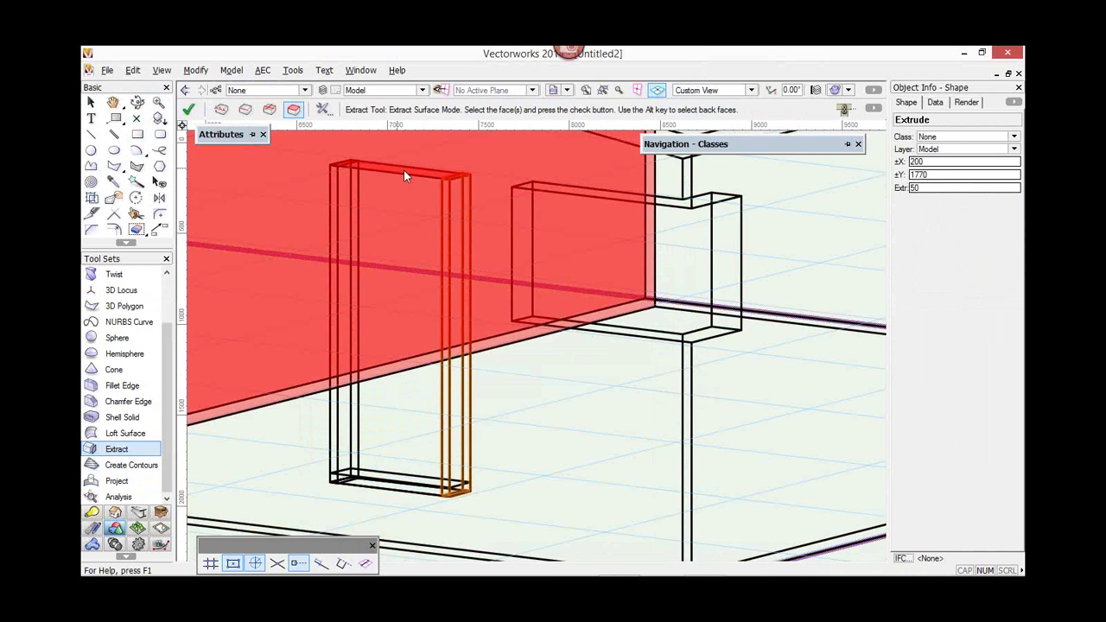
pyautogui.click(404, 170)
pyautogui.press('Return')
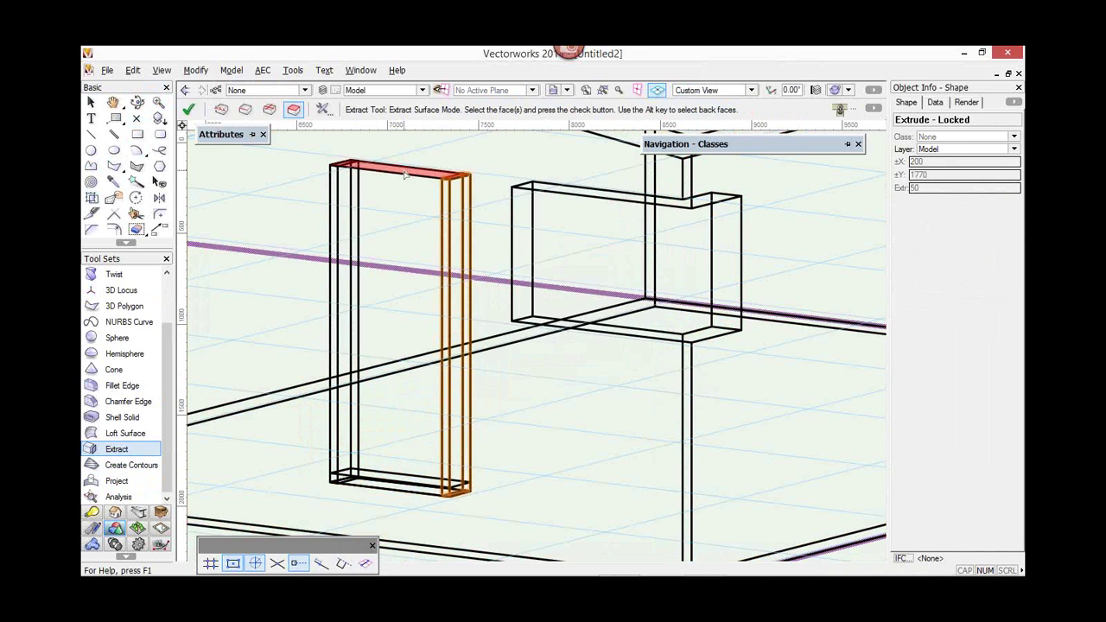
pyautogui.keyDown('shift'); pyautogui.click(404, 174); pyautogui.keyUp('shift')
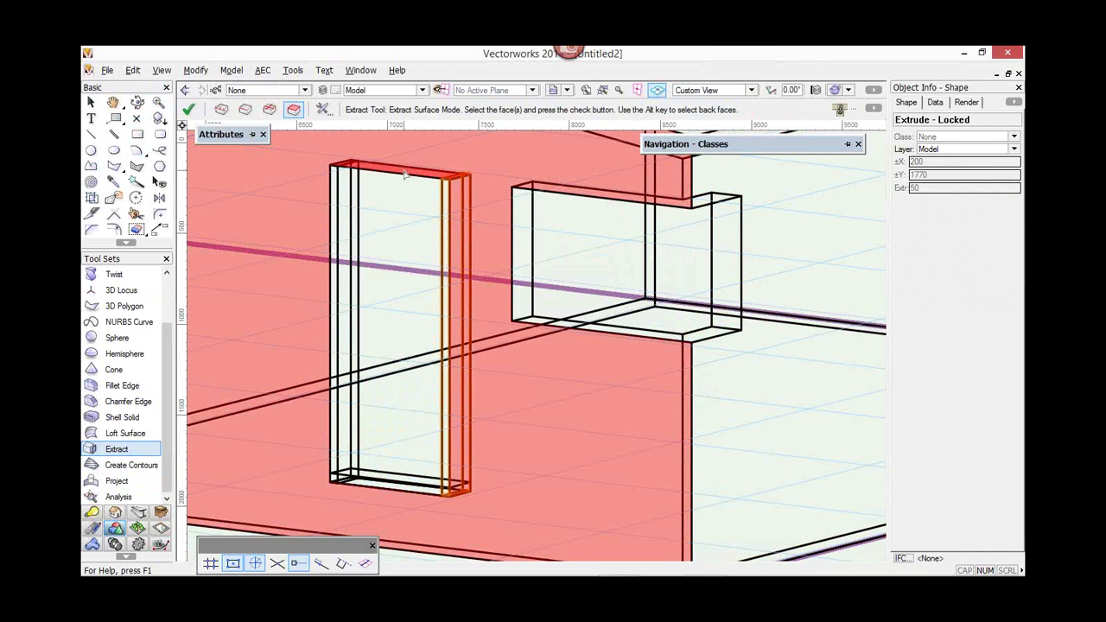
pyautogui.click(379, 244)
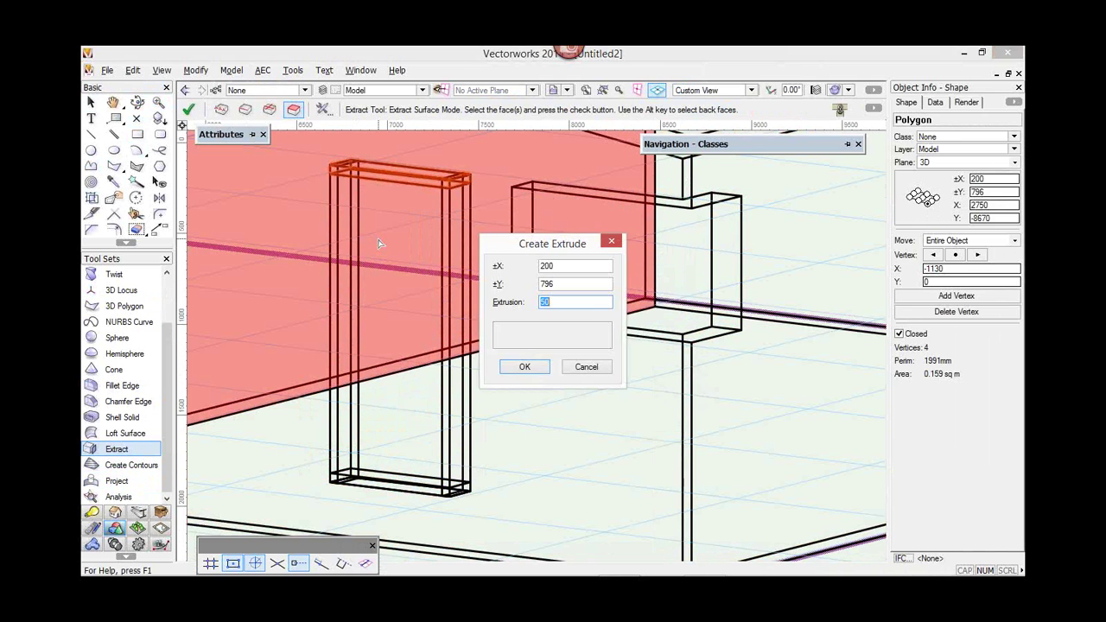
pyautogui.press('Return')
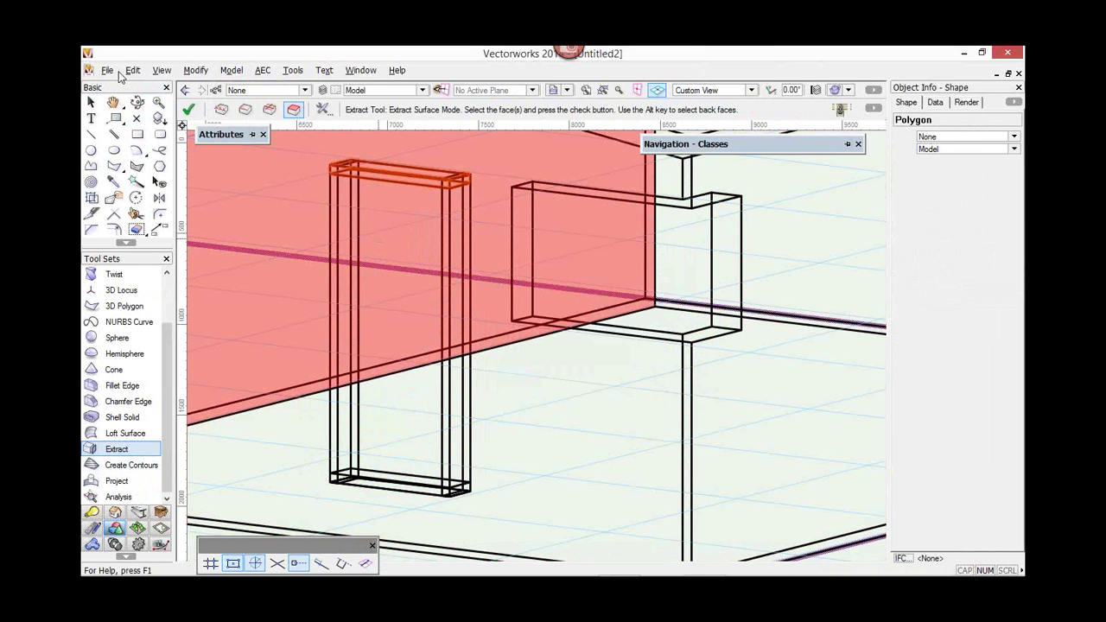
# - Select the four extruded frame members of the tall window and combine them into one solid with Add Solids
pyautogui.press('x')
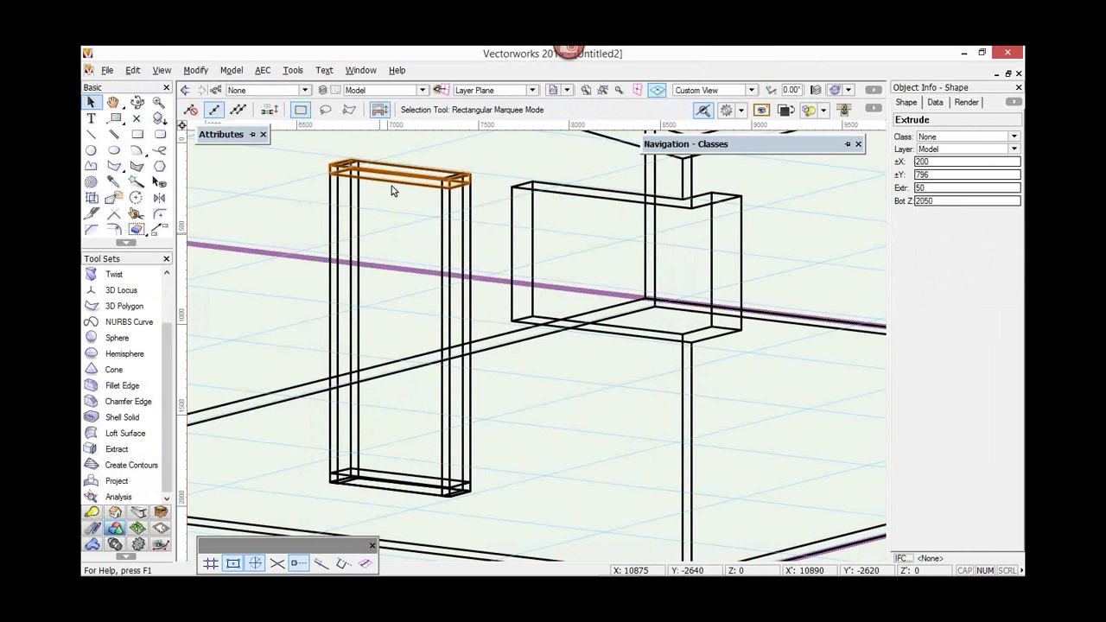
pyautogui.click(357, 195)
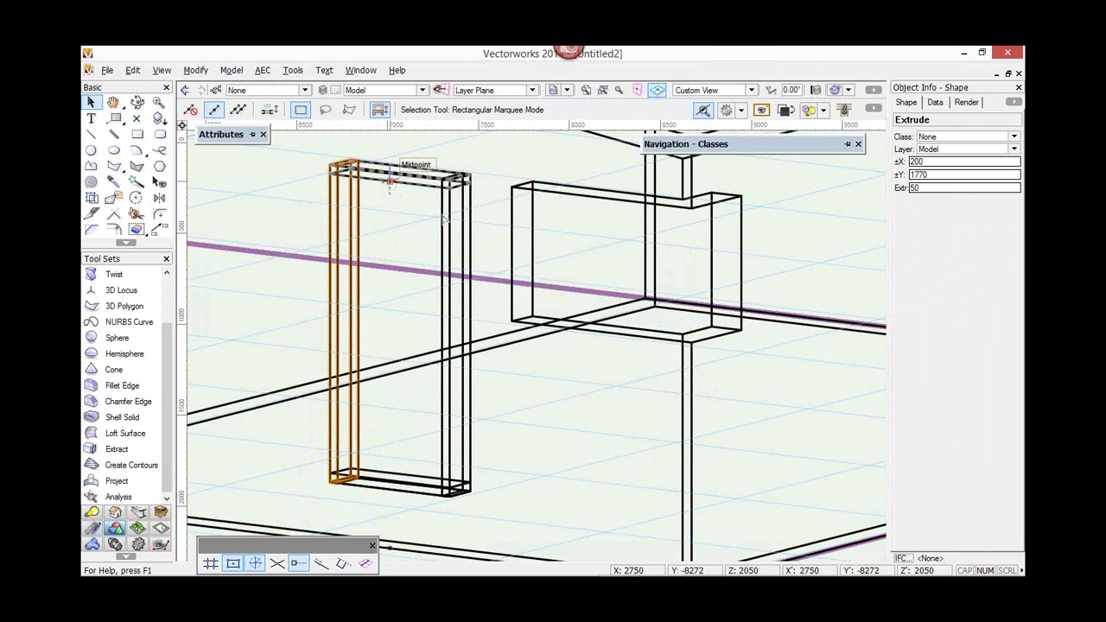
pyautogui.keyDown('shift'); pyautogui.click(443, 220); pyautogui.keyUp('shift')
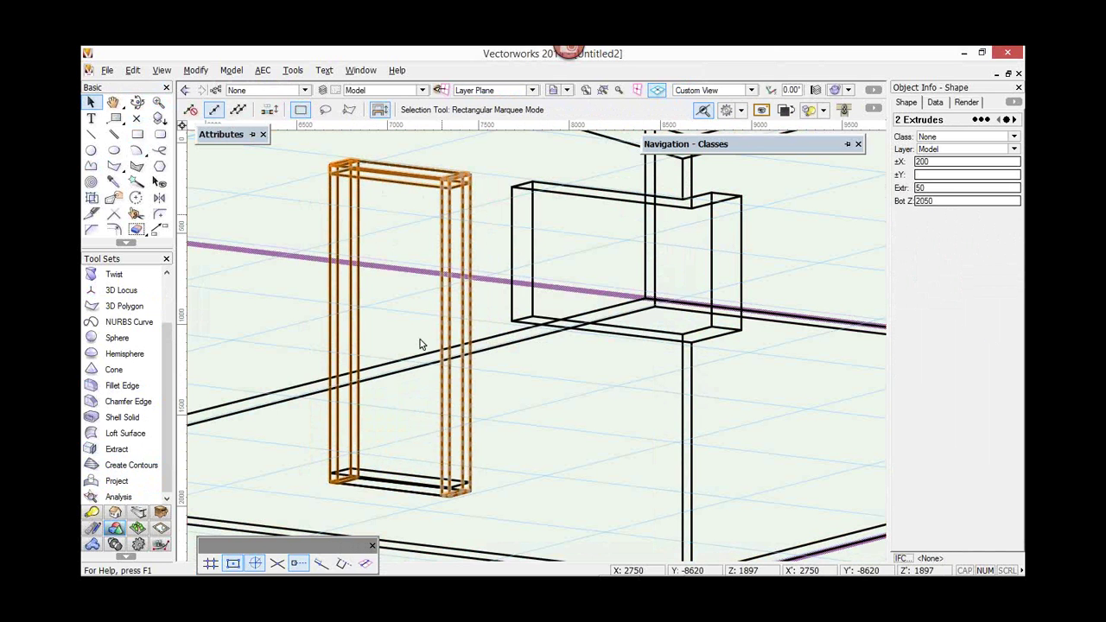
pyautogui.keyDown('shift'); pyautogui.click(420, 344); pyautogui.keyUp('shift')
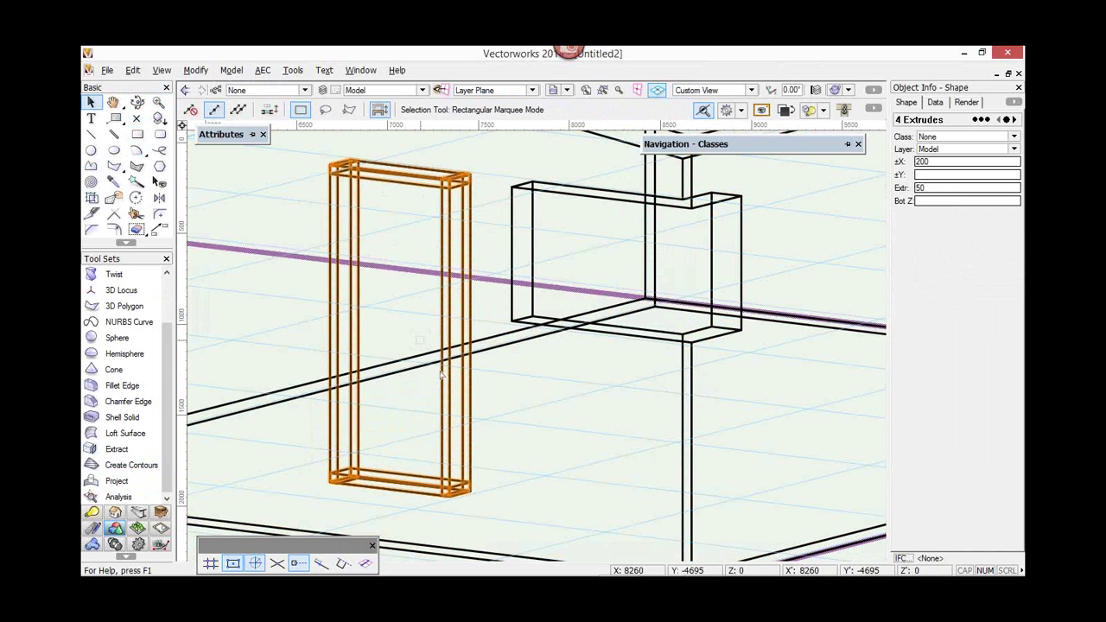
pyautogui.rightClick(459, 342)
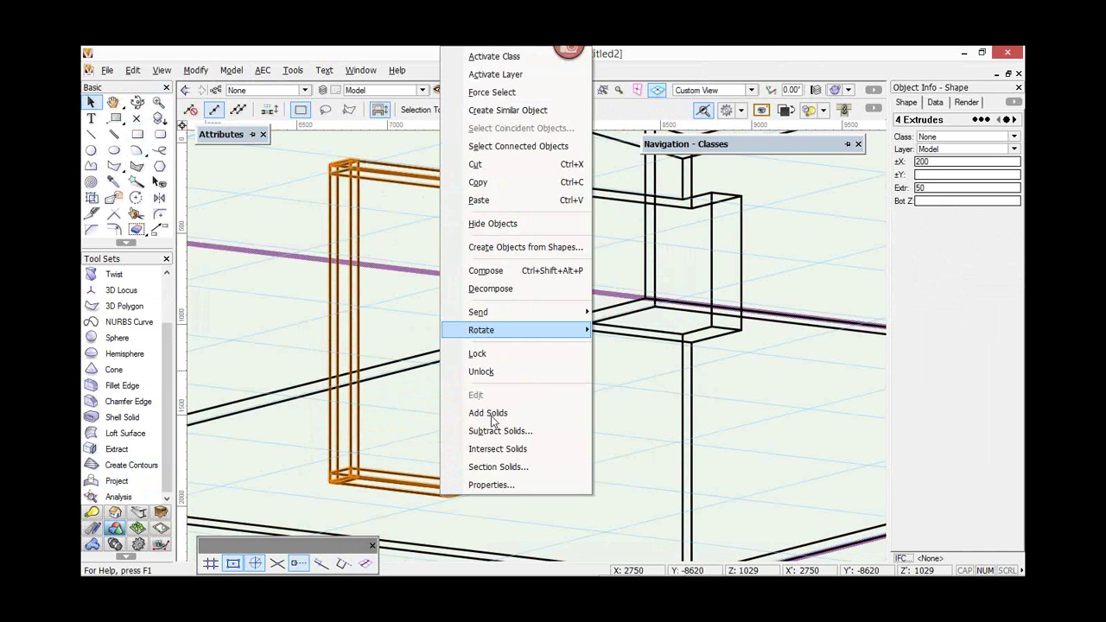
pyautogui.click(489, 414)
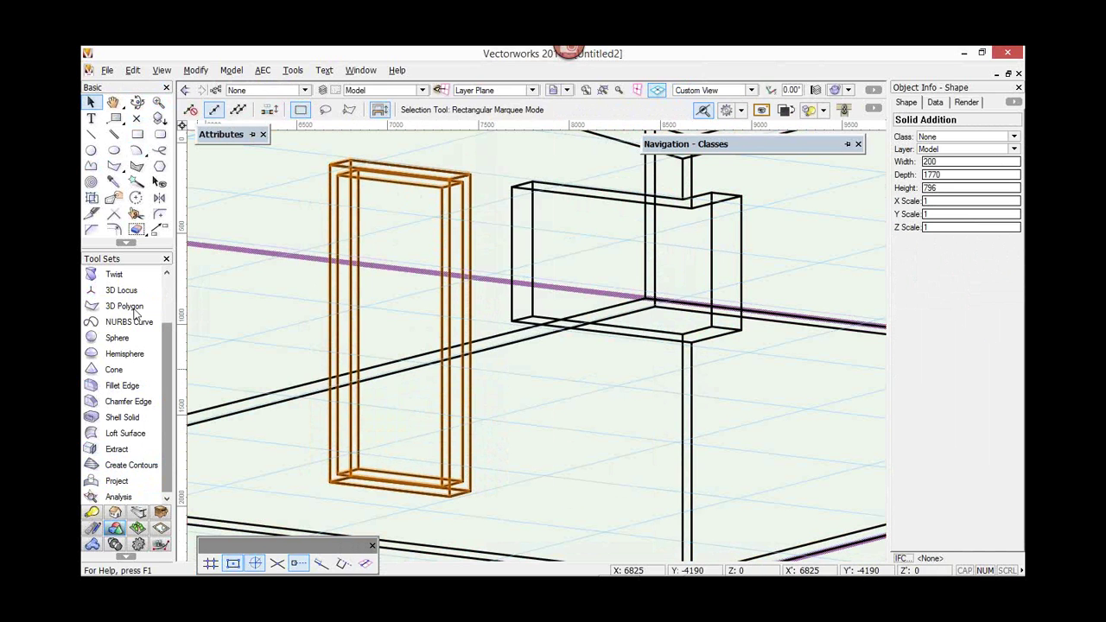
# - Push the front face of the tall window frame back 100 mm with Push/Pull, reducing its depth to 100 mm
pyautogui.hotkey('shift', 'r')
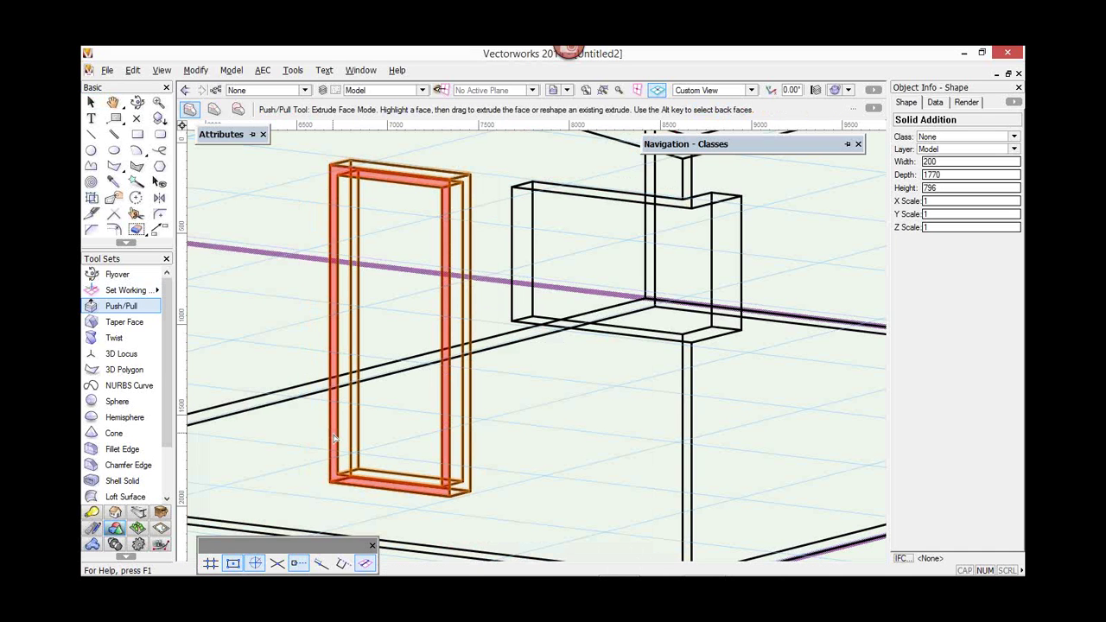
pyautogui.moveTo(335, 440); pyautogui.dragTo(346, 472)
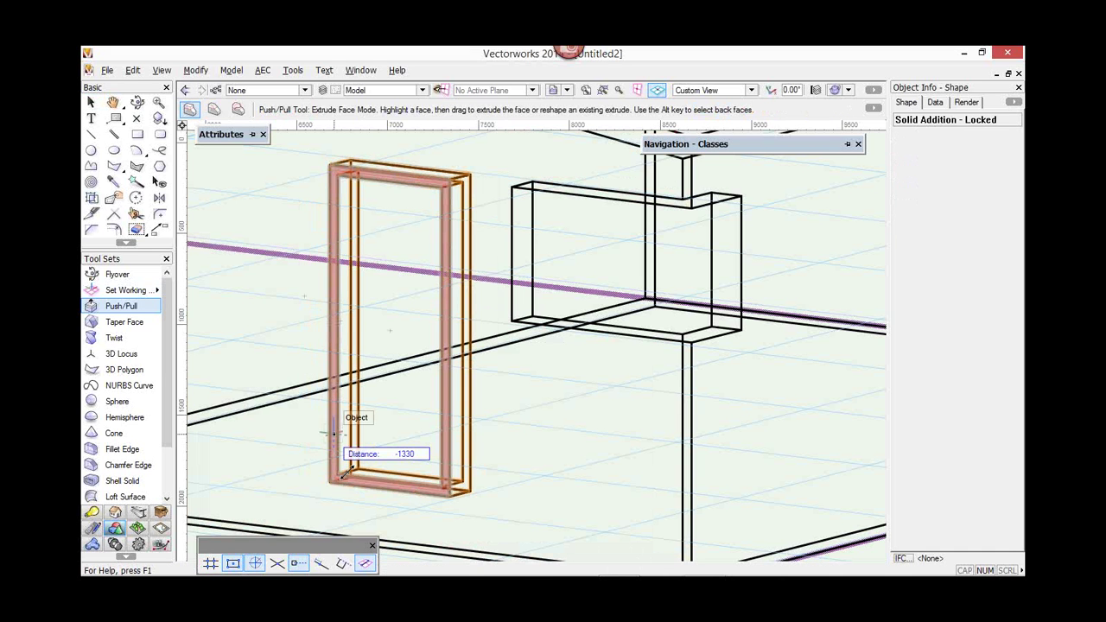
pyautogui.click(346, 472)
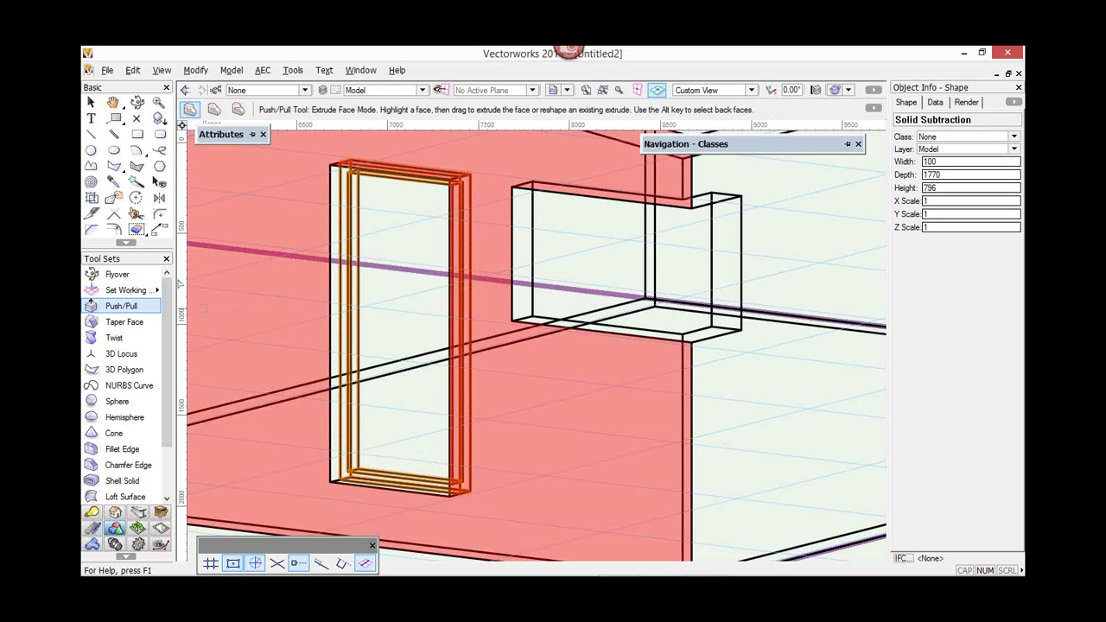
# - Draw a 696 by 1670 mm rectangle between the frame's opposite inner corners and extrude it -6 mm as the glass pane
pyautogui.click(136, 134)
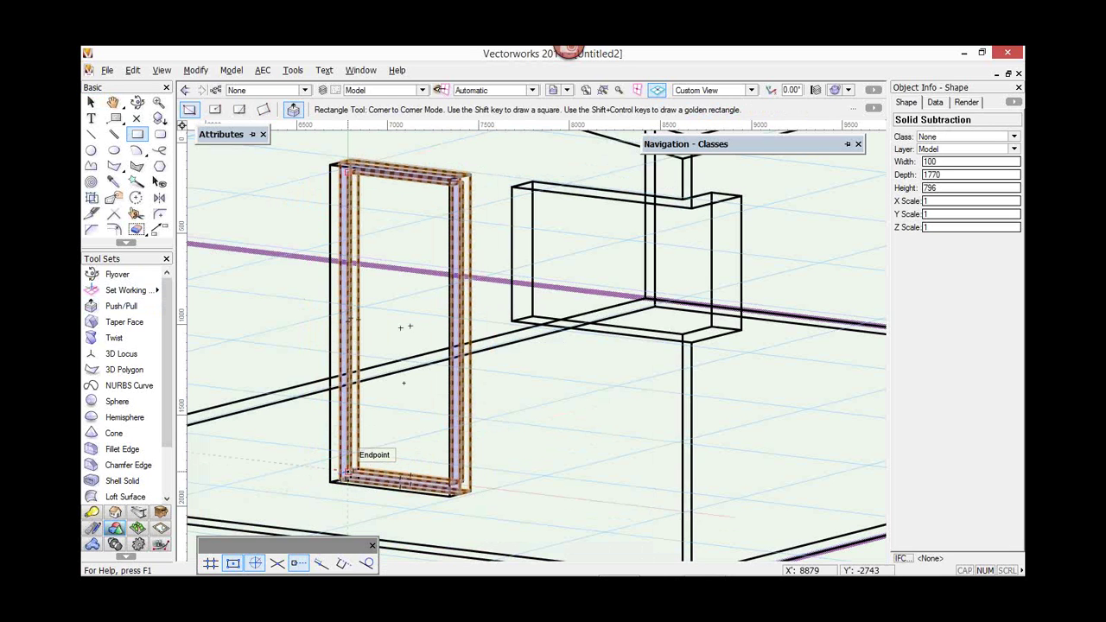
pyautogui.click(346, 472)
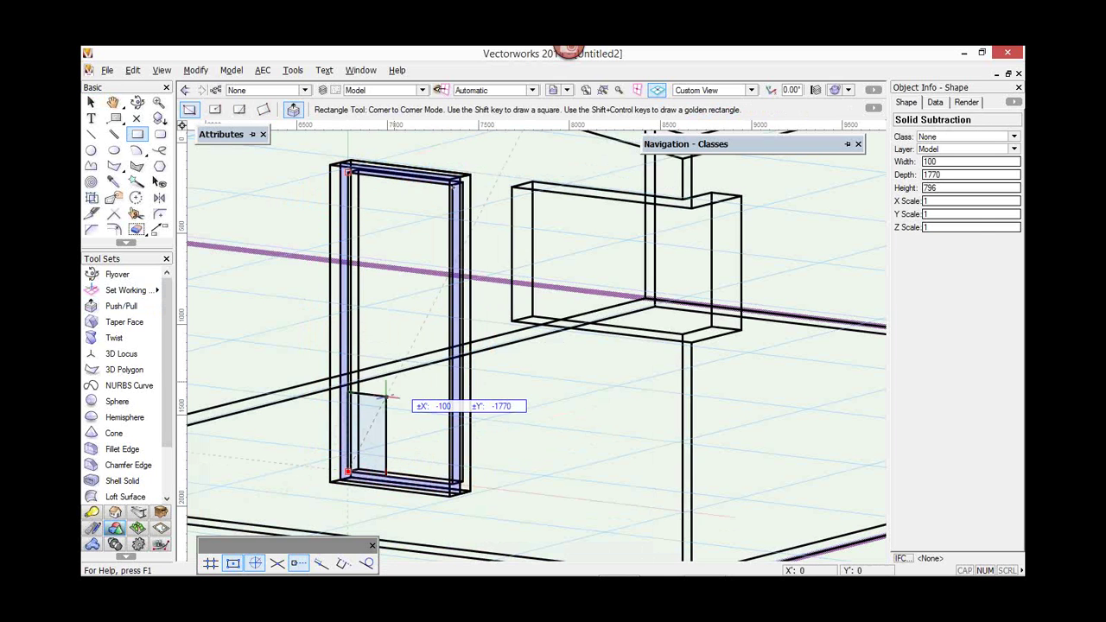
pyautogui.click(453, 182)
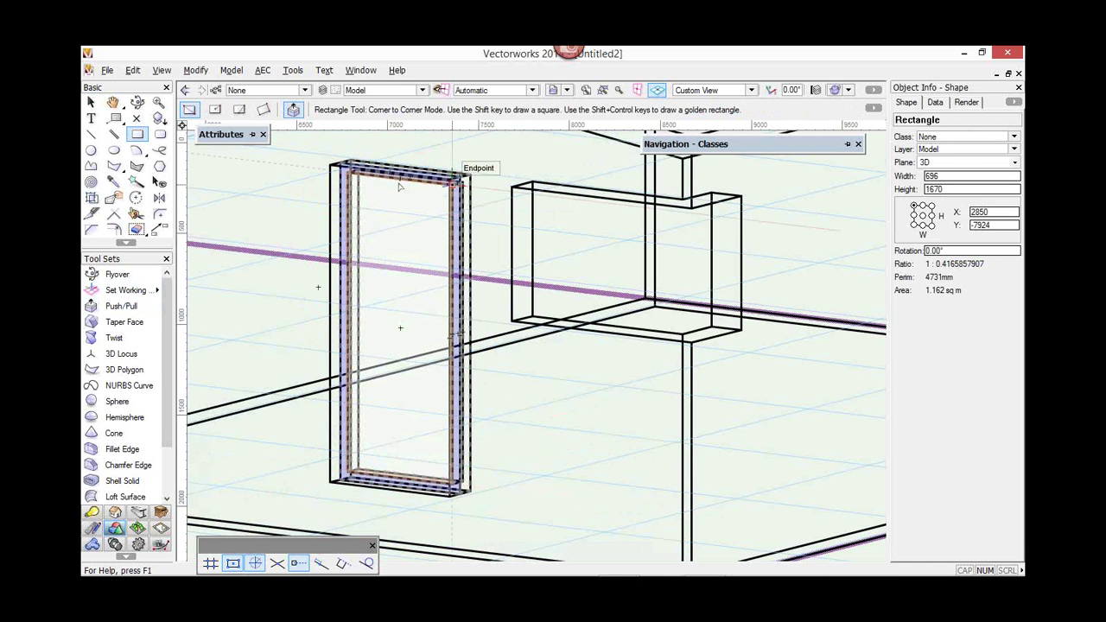
pyautogui.click(481, 211)
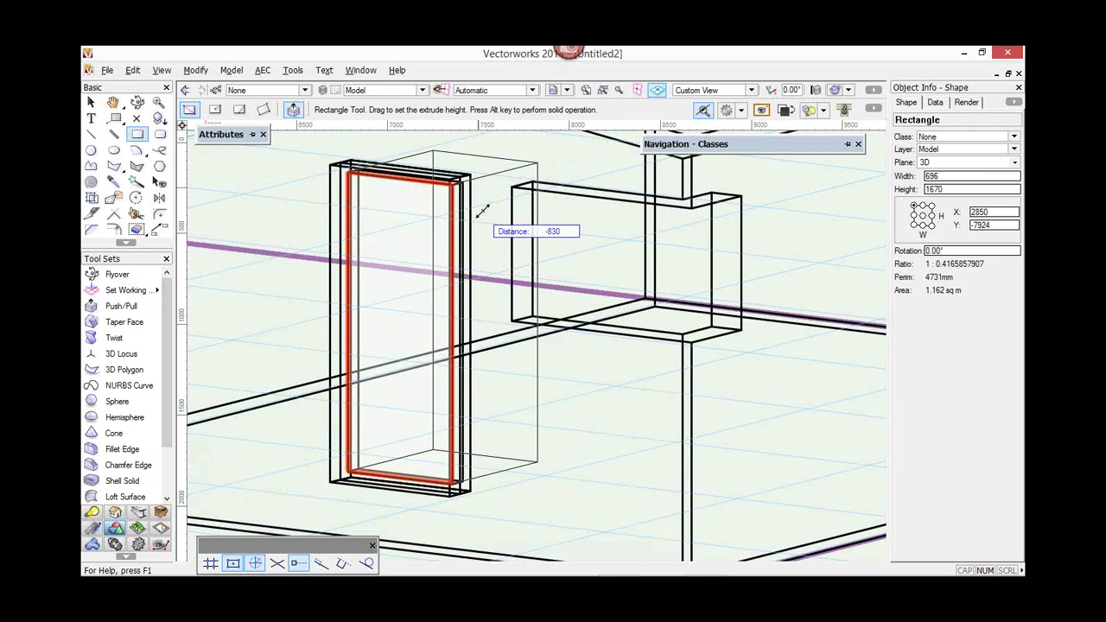
pyautogui.write('-8')
pyautogui.press('Return')
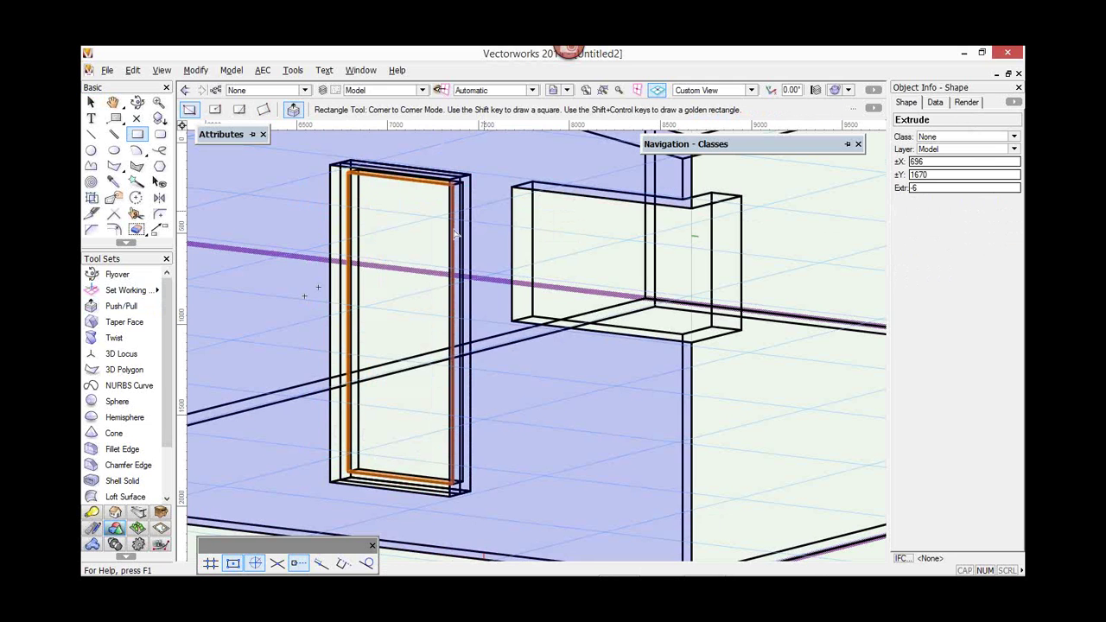
# - Apply the Glas/Fig Lt Blue texture to the glass pane
pyautogui.press('x')
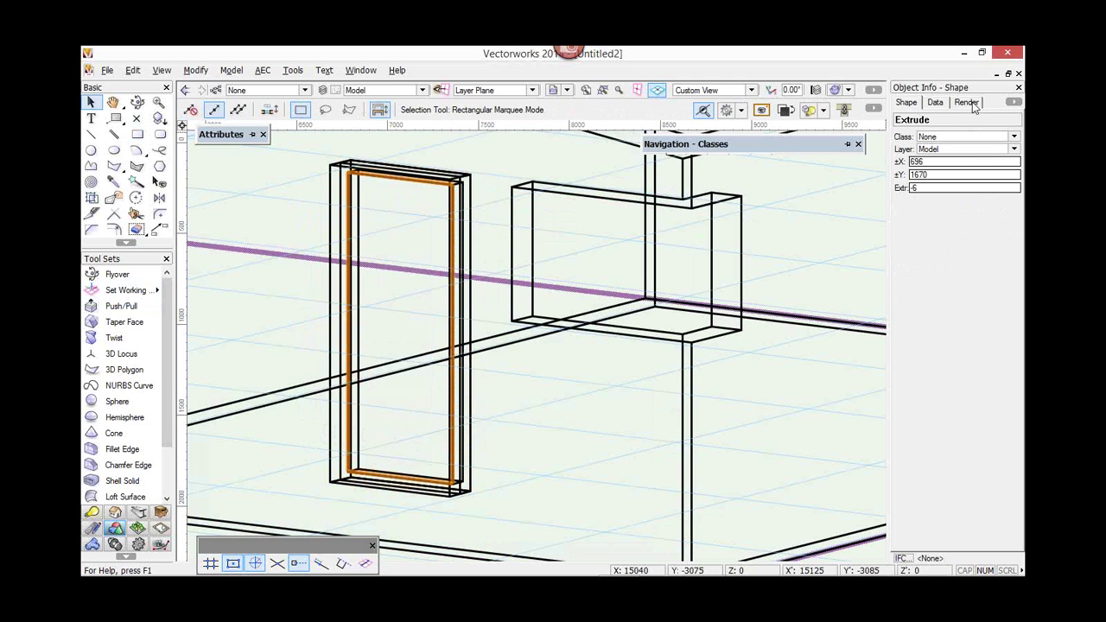
pyautogui.click(969, 103)
pyautogui.click(962, 226)
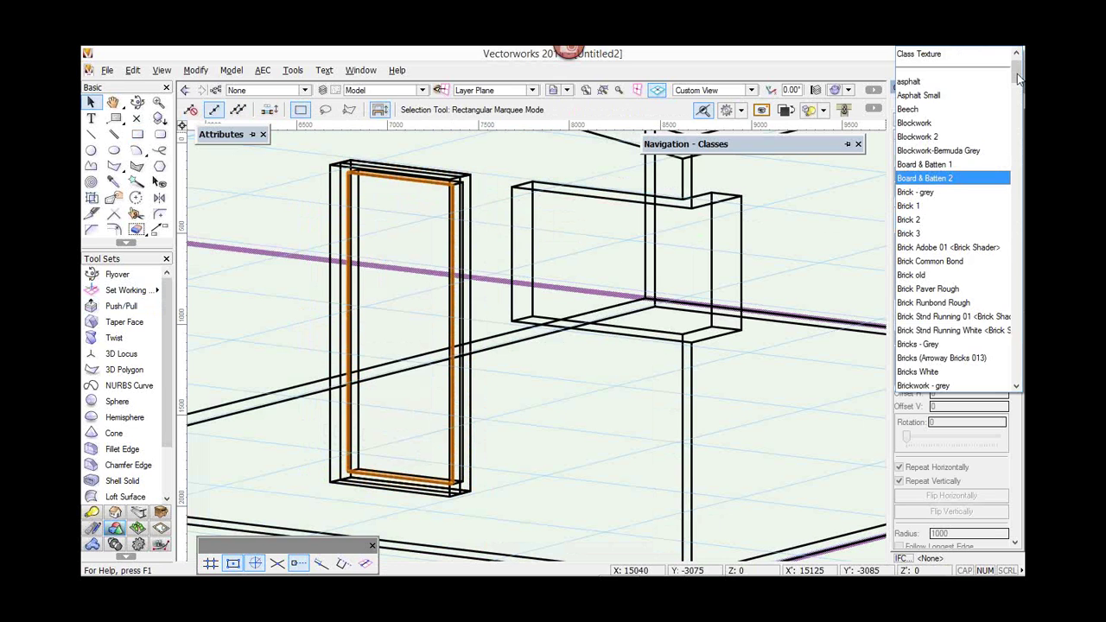
pyautogui.moveTo(1018, 79); pyautogui.dragTo(1018, 182)
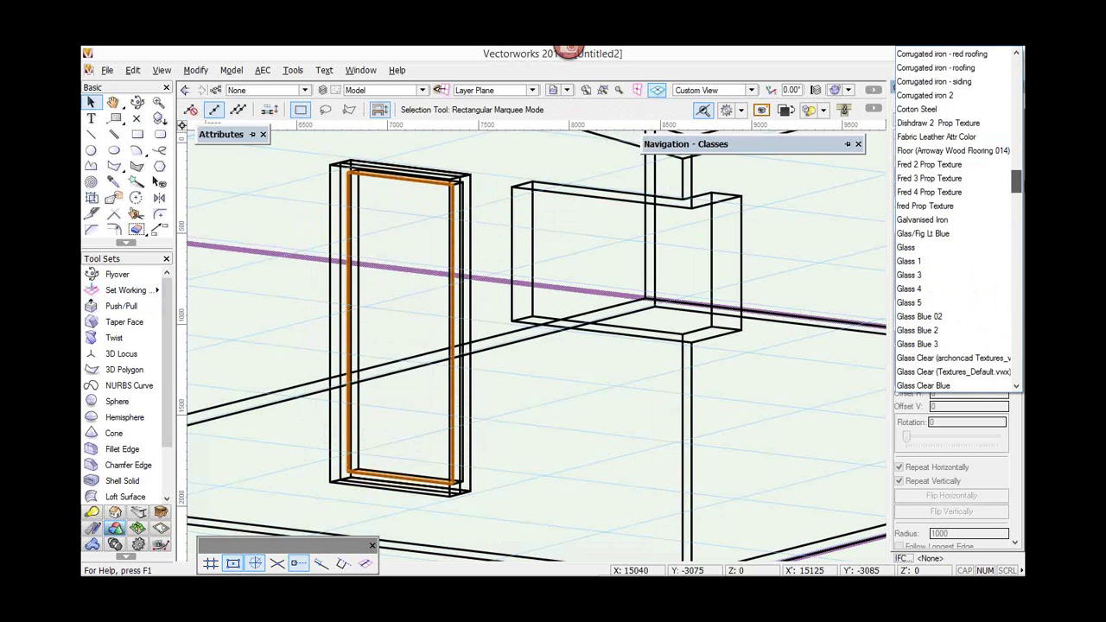
pyautogui.click(952, 233)
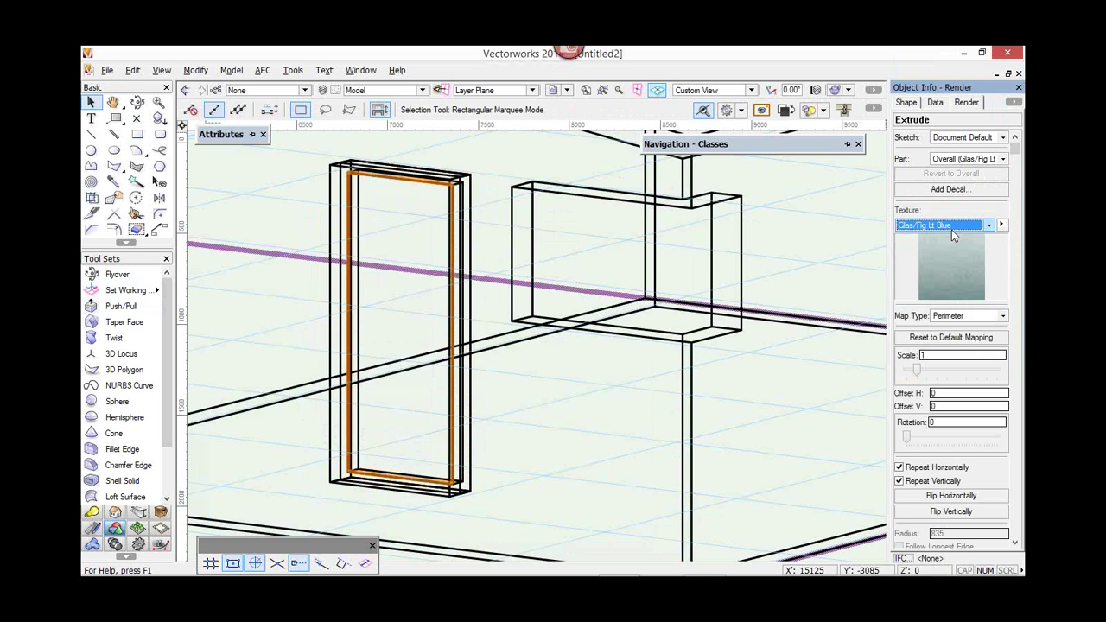
# - Check the glazed tall window in shaded rendering and return to wireframe display
pyautogui.hotkey('ctrl', 'shift', 'g')
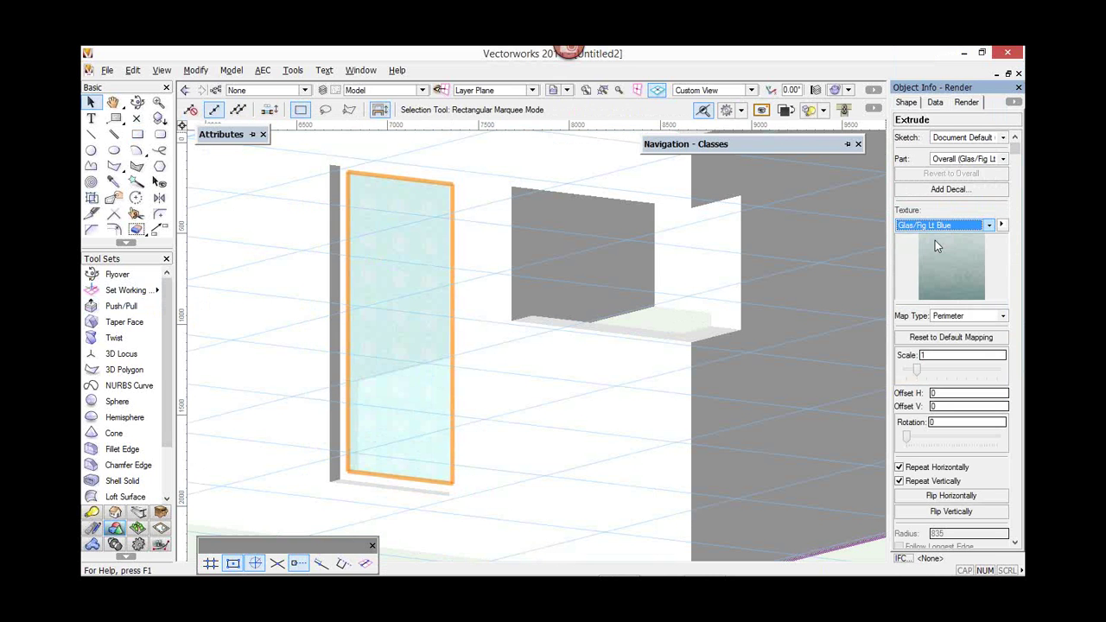
pyautogui.hotkey('ctrl', 'a')
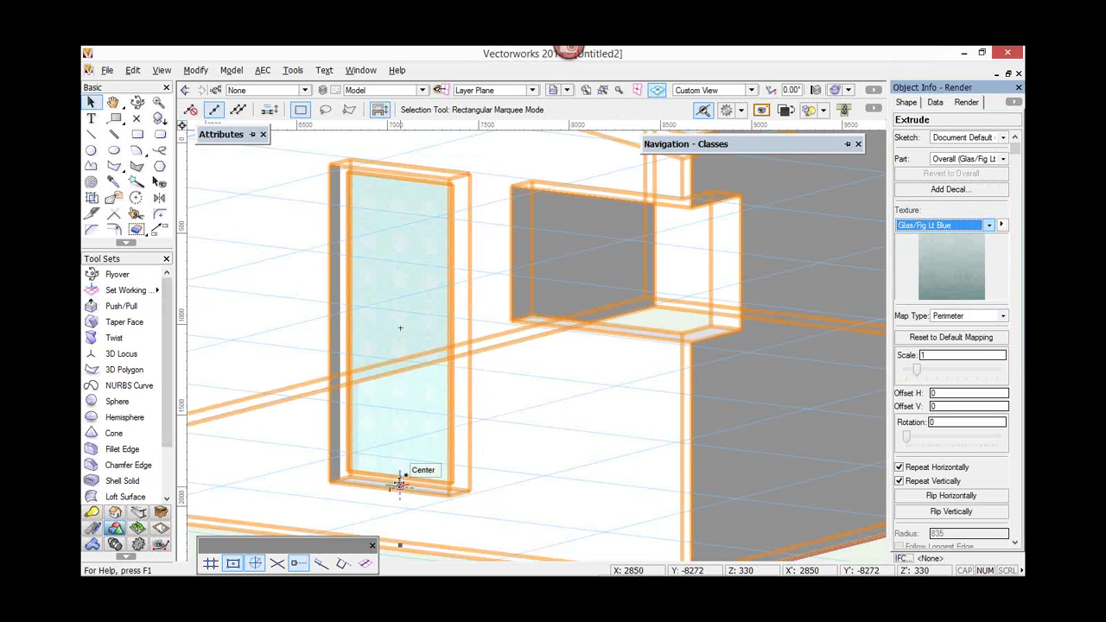
pyautogui.click(616, 398)
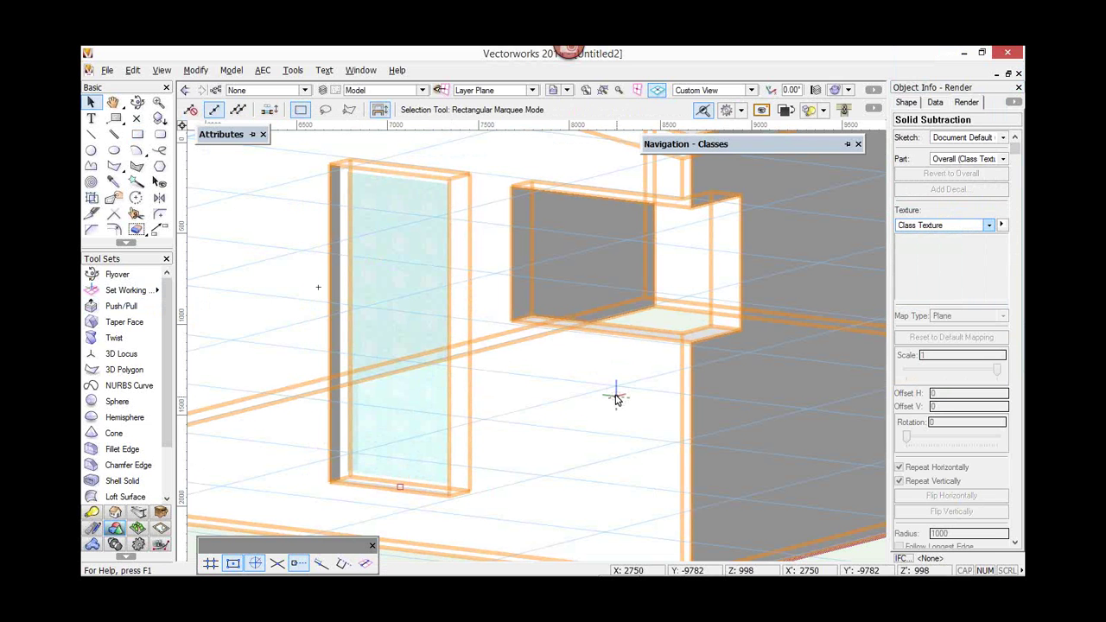
pyautogui.hotkey('ctrl', 'shift', 'w')
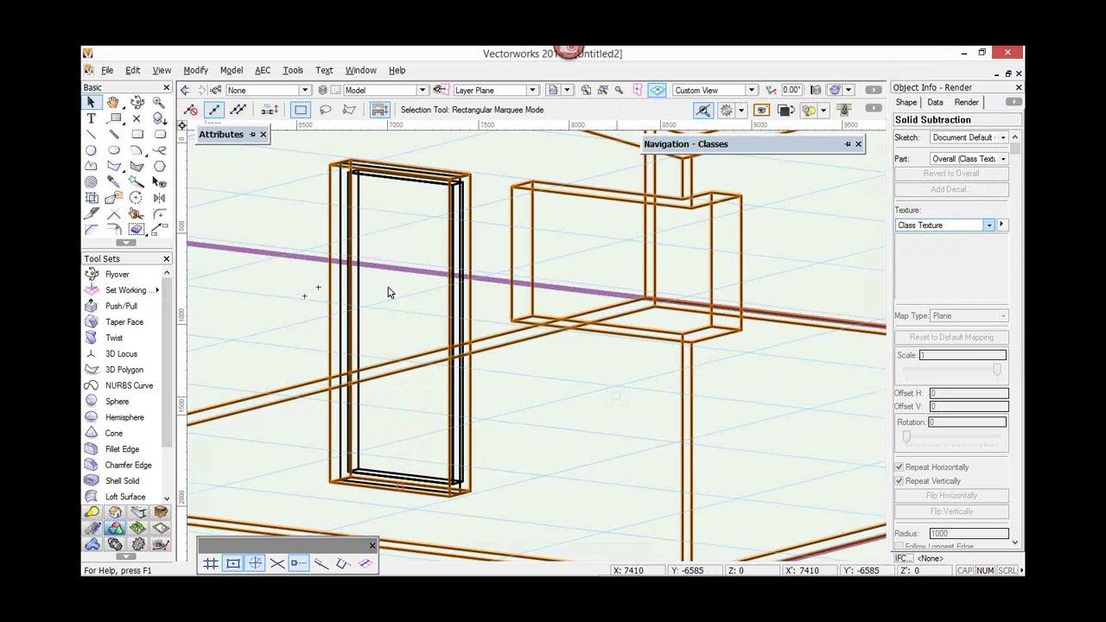
pyautogui.click(340, 248)
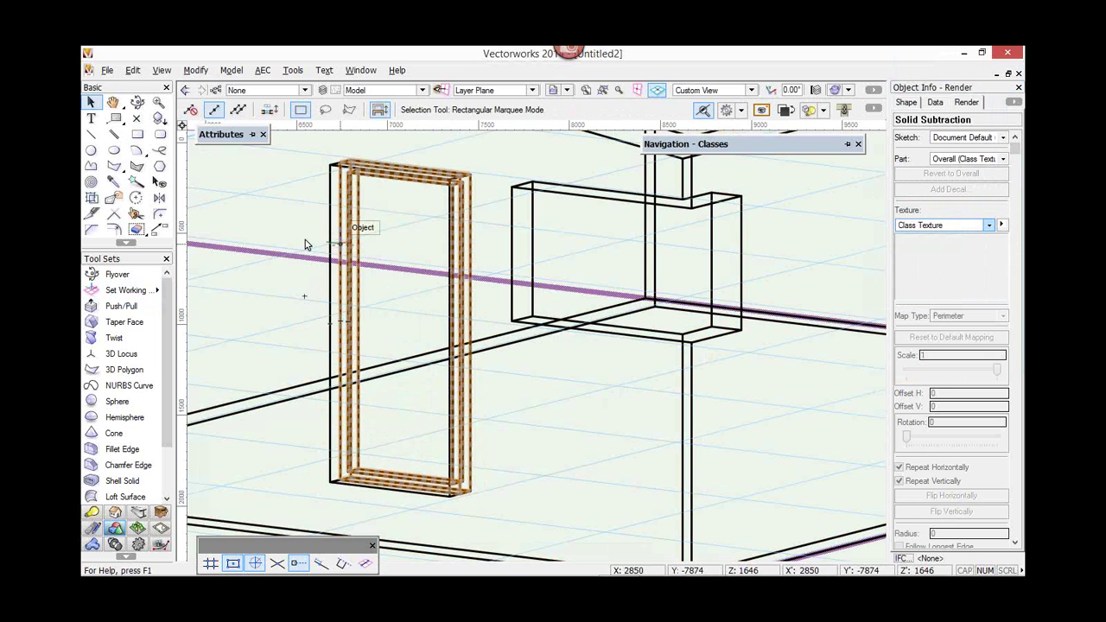
pyautogui.click(305, 239)
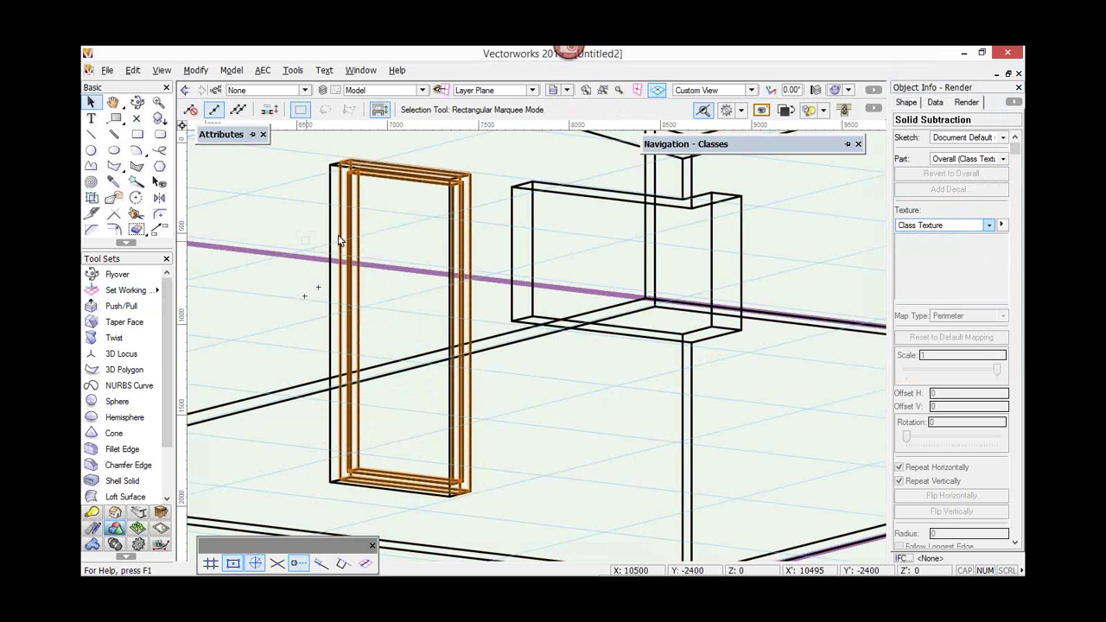
pyautogui.click(603, 188)
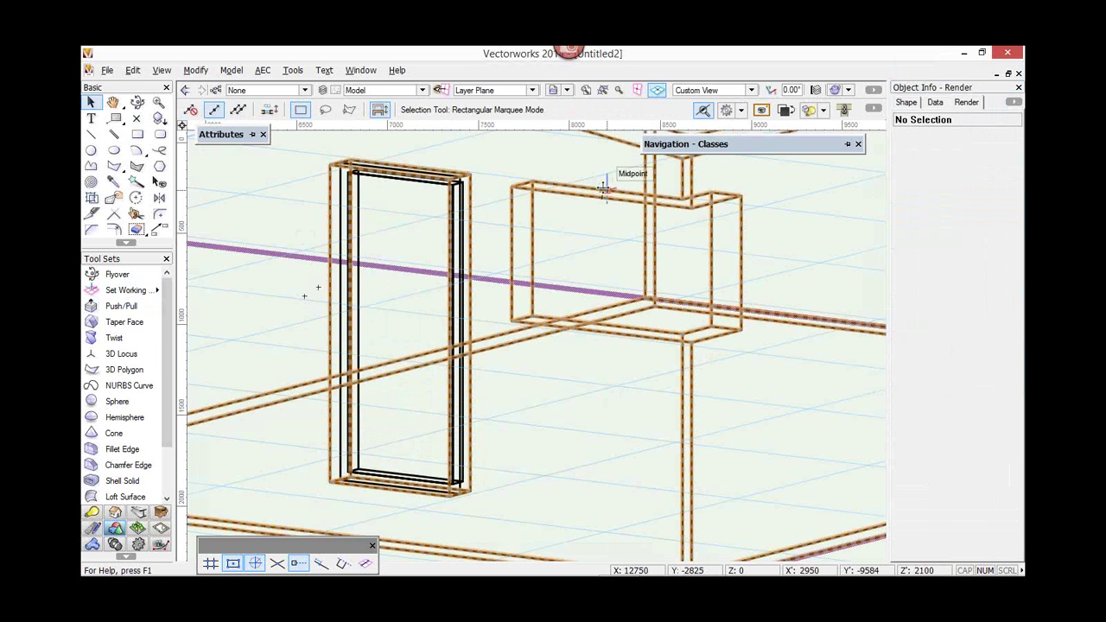
# - Extract the two side faces and the bottom face of the corner window opening as polygons
pyautogui.click(113, 369)
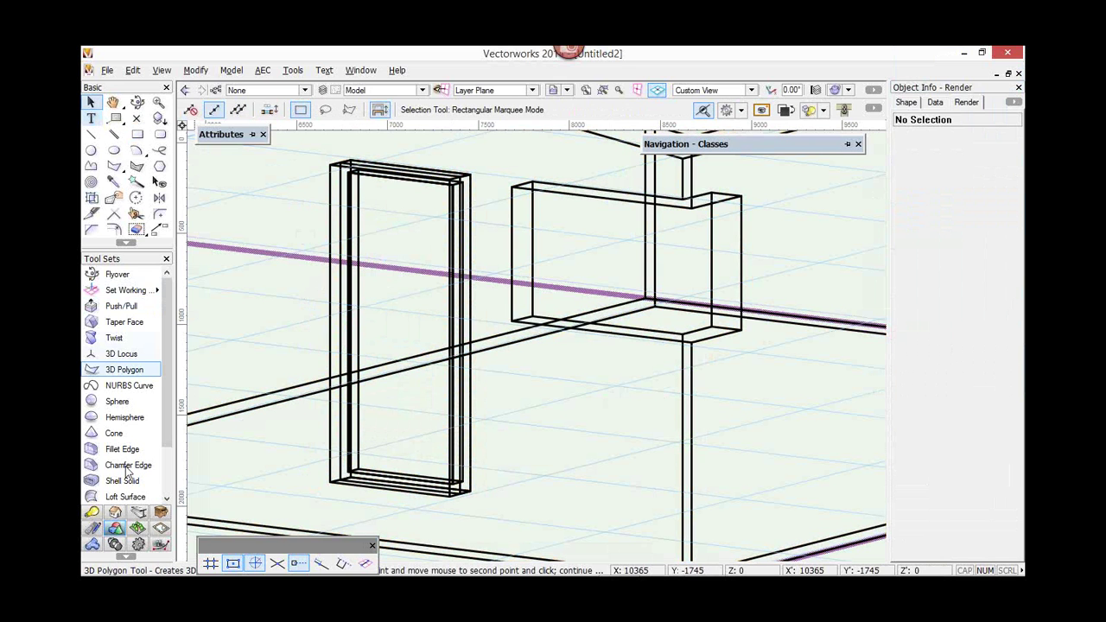
pyautogui.scroll(-1, 129, 464)
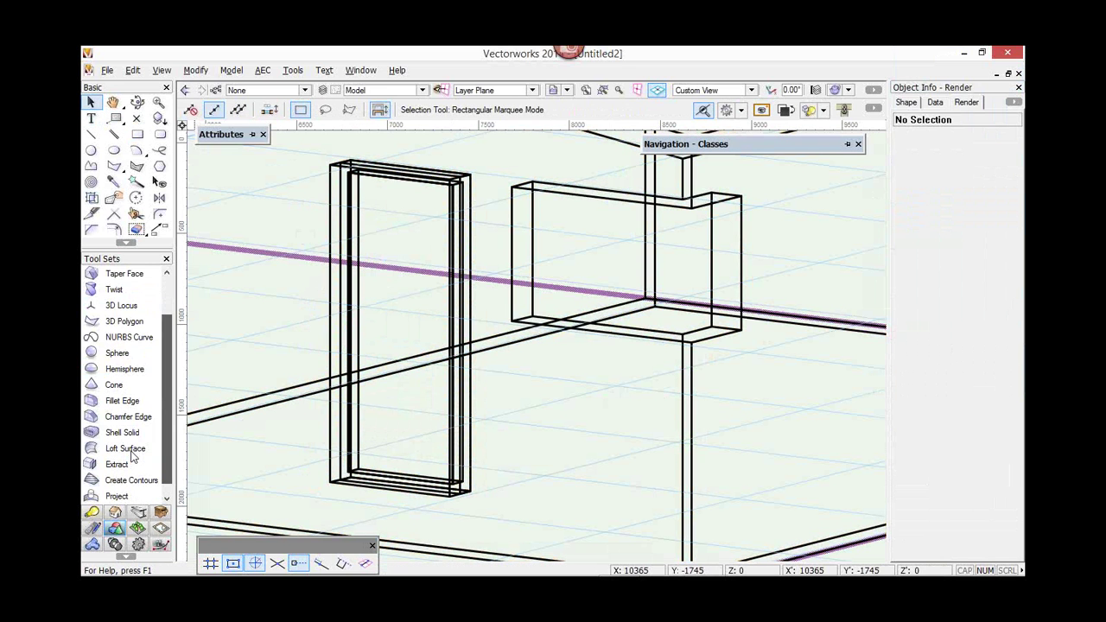
pyautogui.scroll(-1, 133, 457)
pyautogui.click(130, 450)
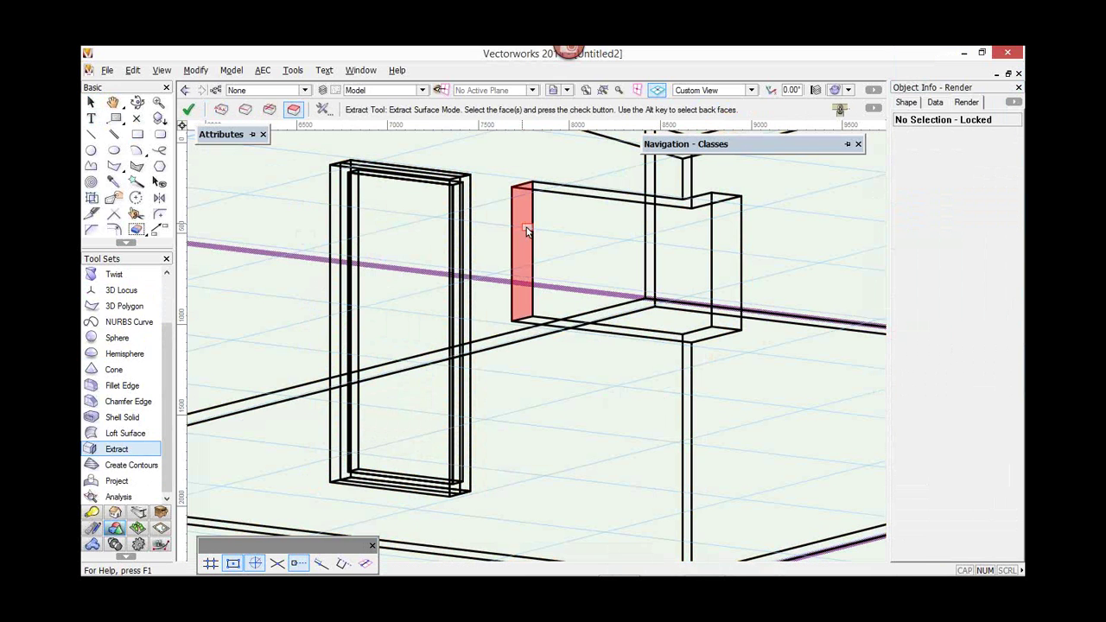
pyautogui.click(526, 230)
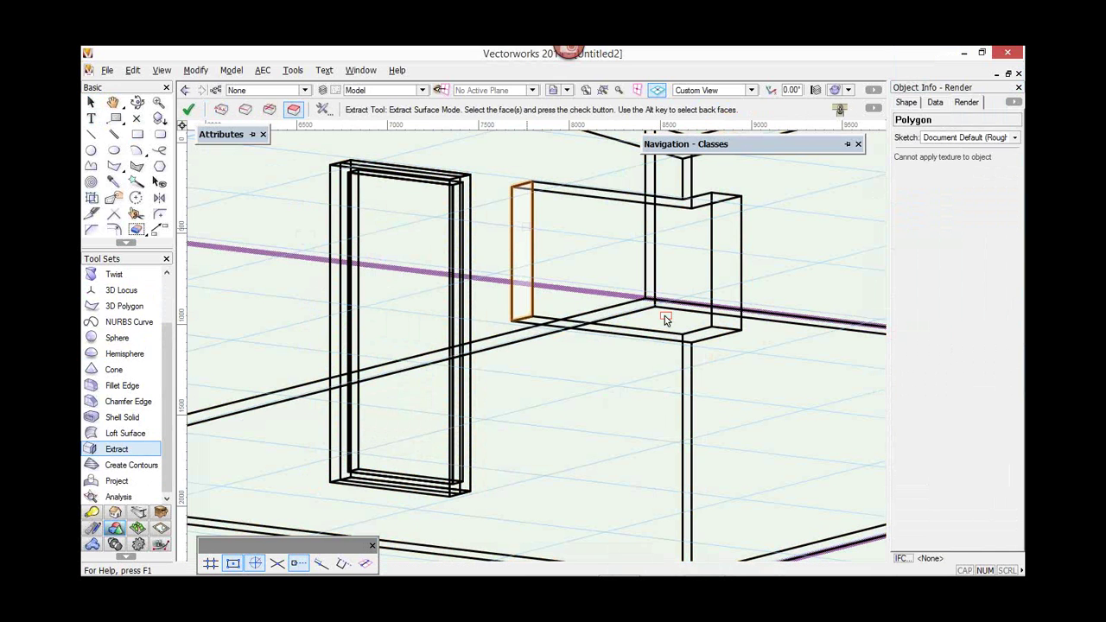
pyautogui.click(665, 315)
pyautogui.click(641, 218)
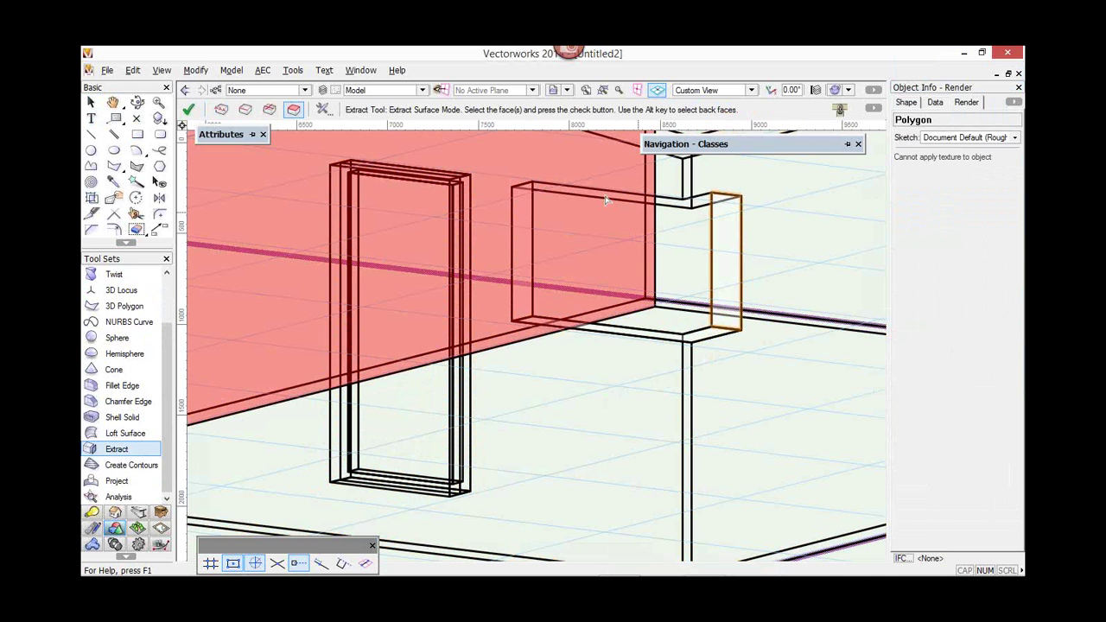
# - Extract the top face of the corner window opening and extrude it 50 mm
pyautogui.click(606, 196)
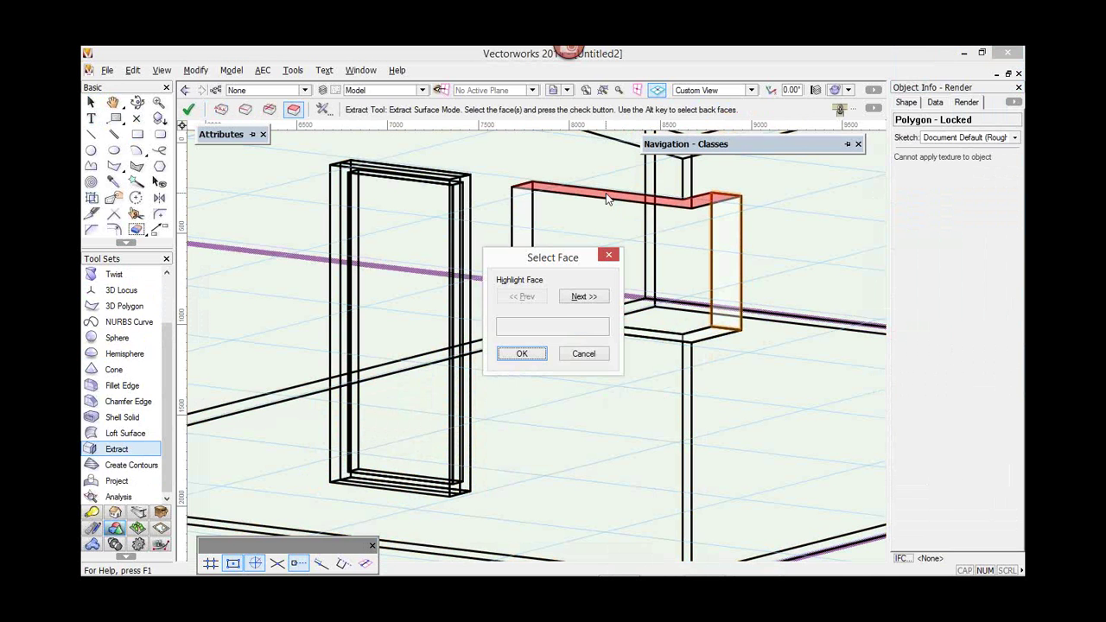
pyautogui.click(566, 296)
pyautogui.click(526, 297)
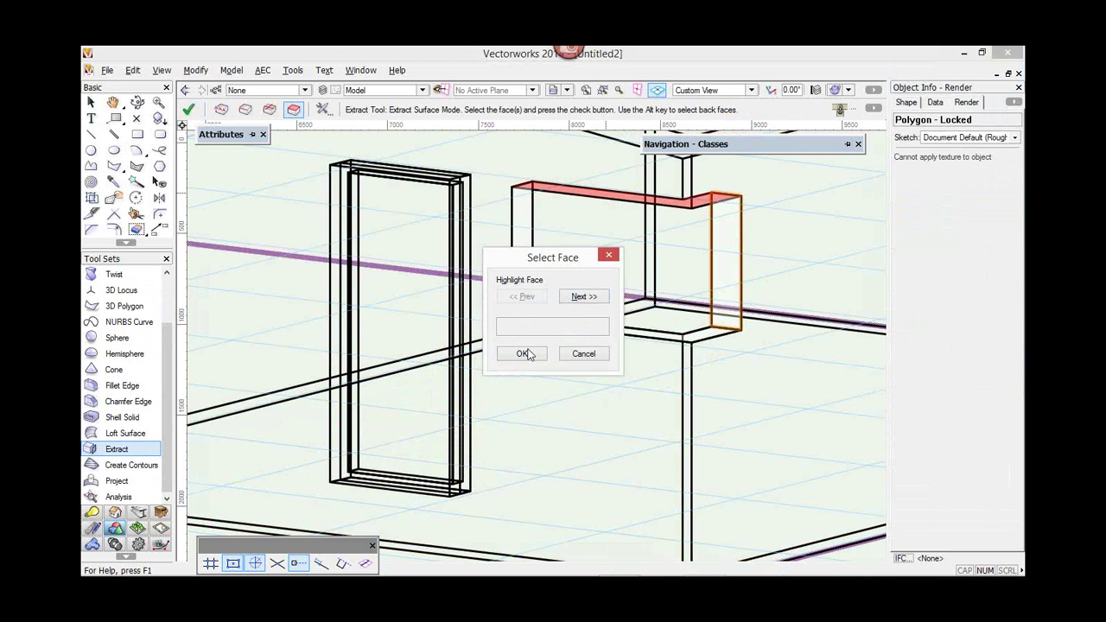
pyautogui.click(524, 353)
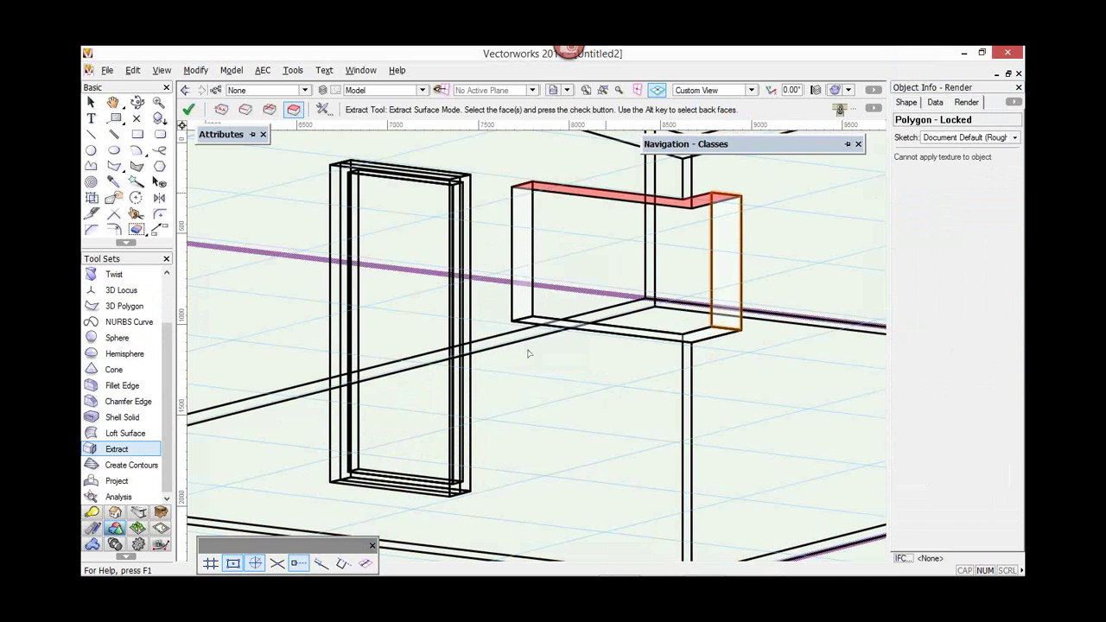
pyautogui.click(679, 277)
pyautogui.click(680, 277)
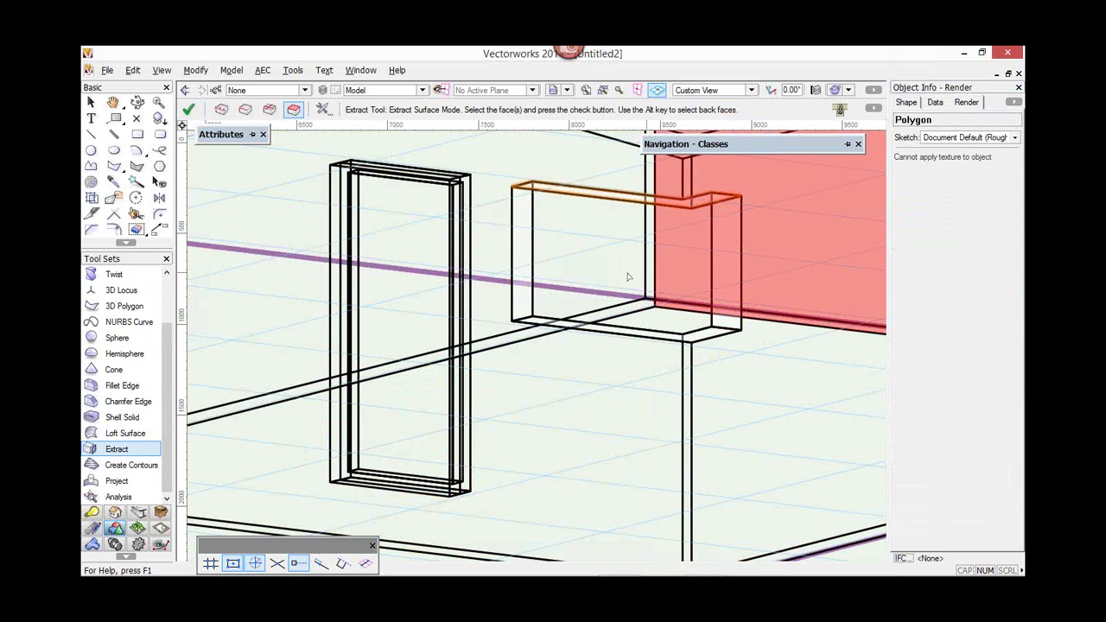
pyautogui.click(628, 277)
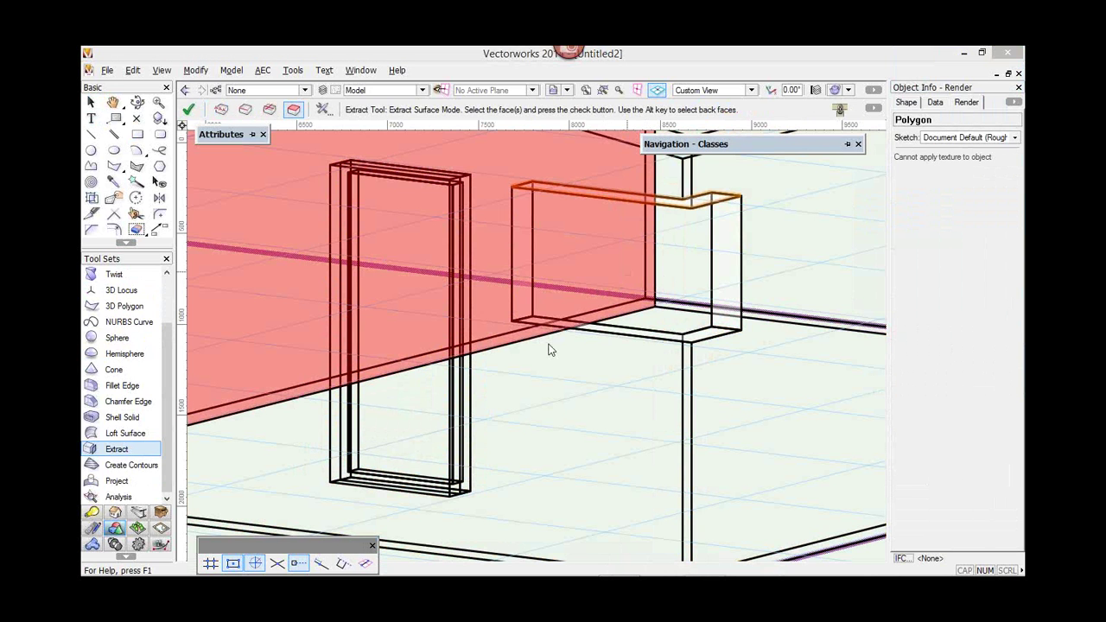
pyautogui.press('Return')
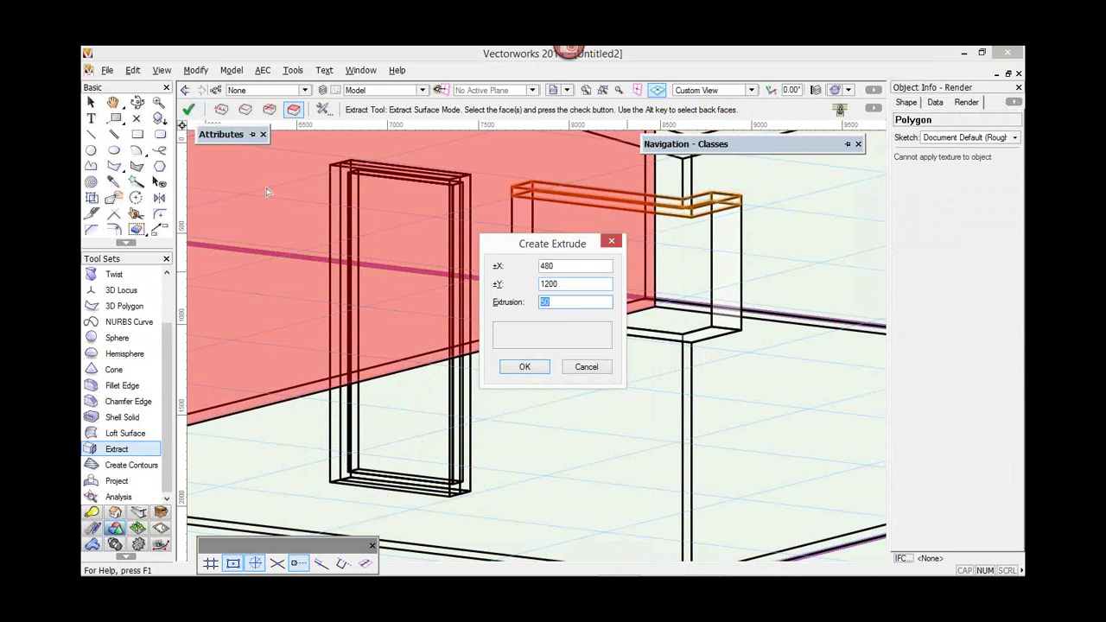
pyautogui.press('Return')
pyautogui.press('x')
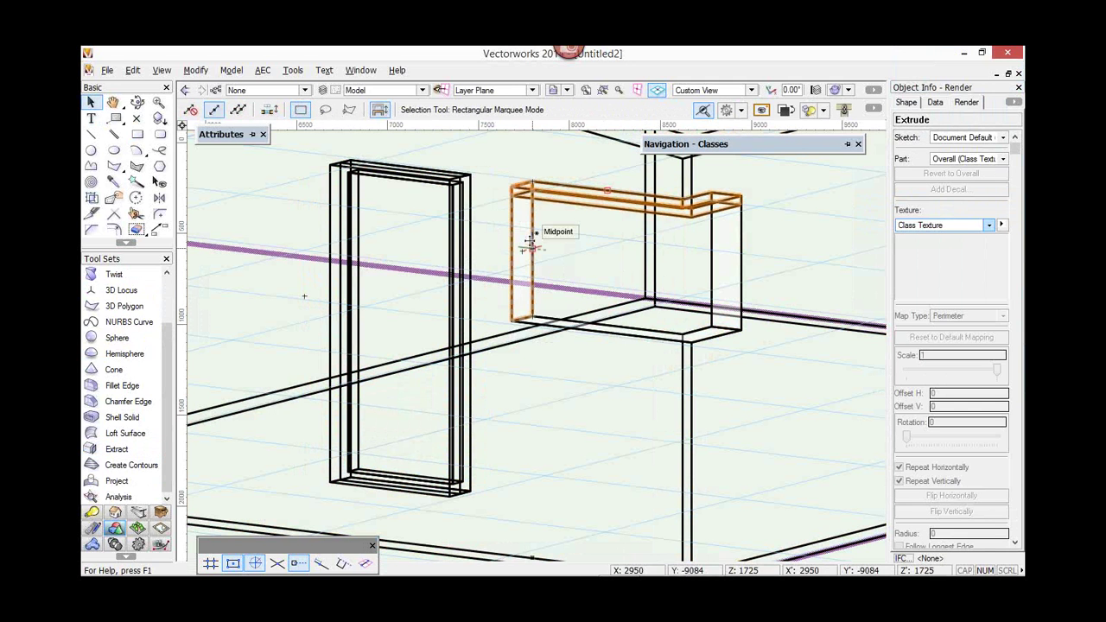
# - Extrude the extracted polygons on the bottom and both sides of the corner opening 50 mm each
pyautogui.click(530, 246)
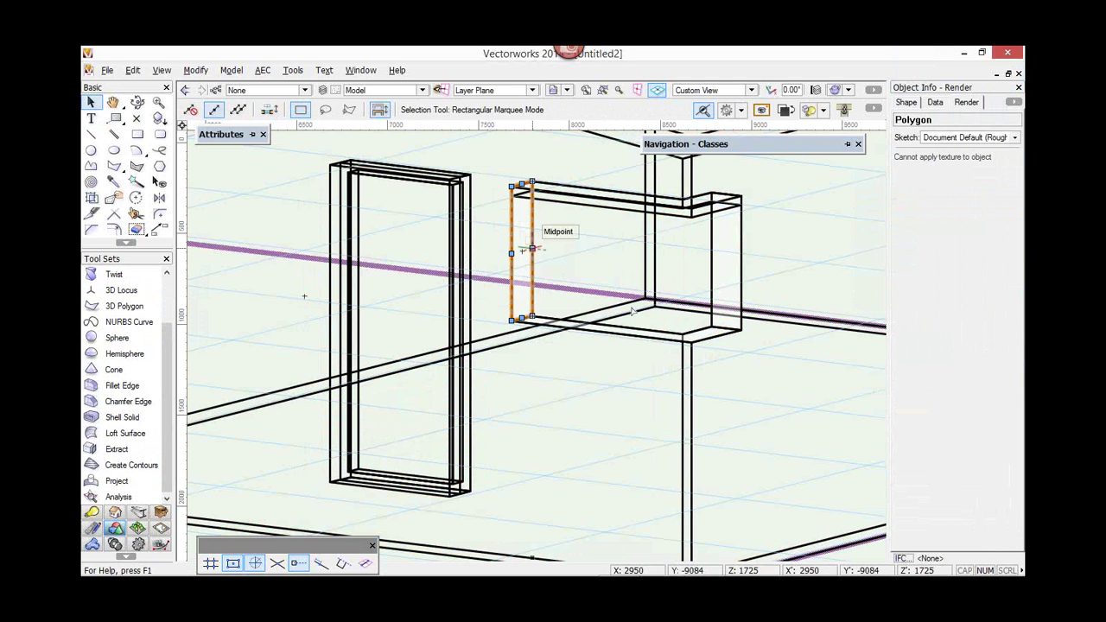
pyautogui.hotkey('ctrl', 'a')
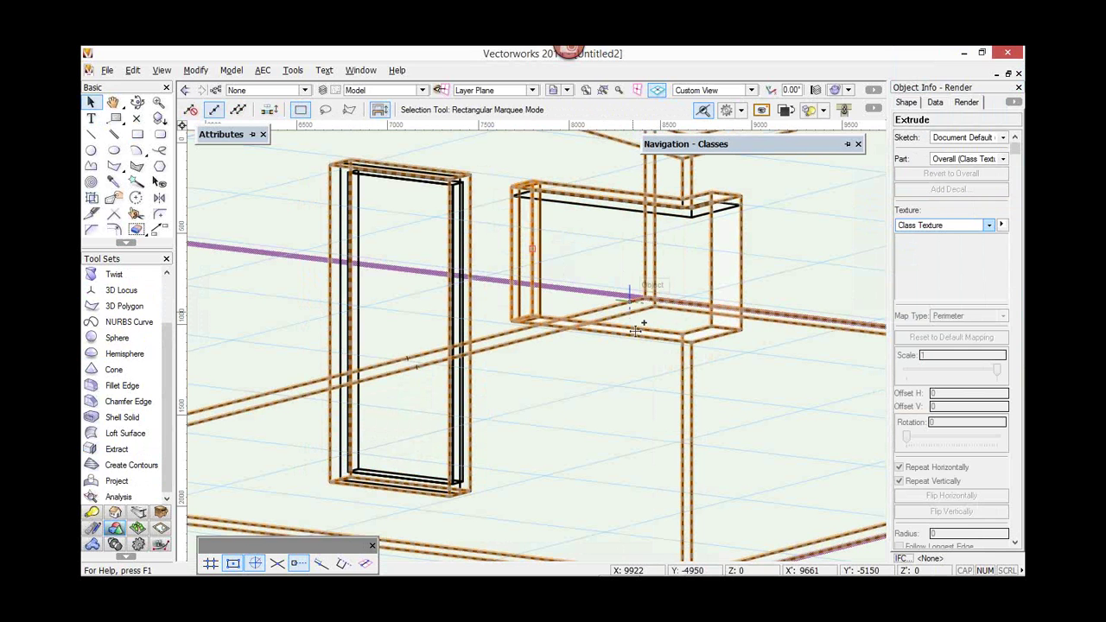
pyautogui.click(636, 329)
pyautogui.click(721, 286)
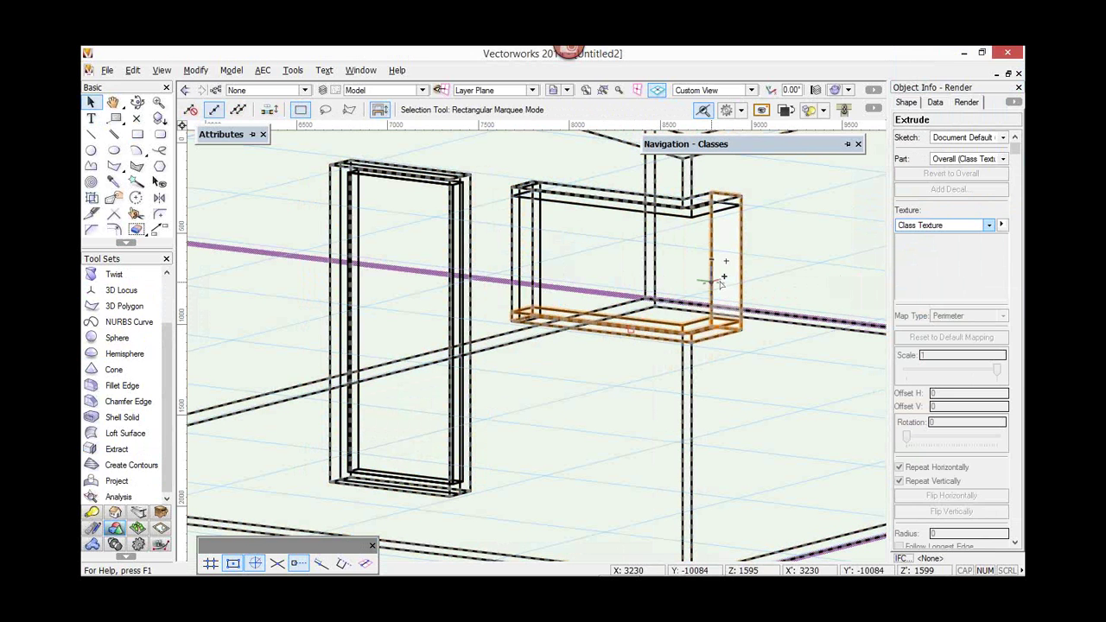
pyautogui.click(721, 284)
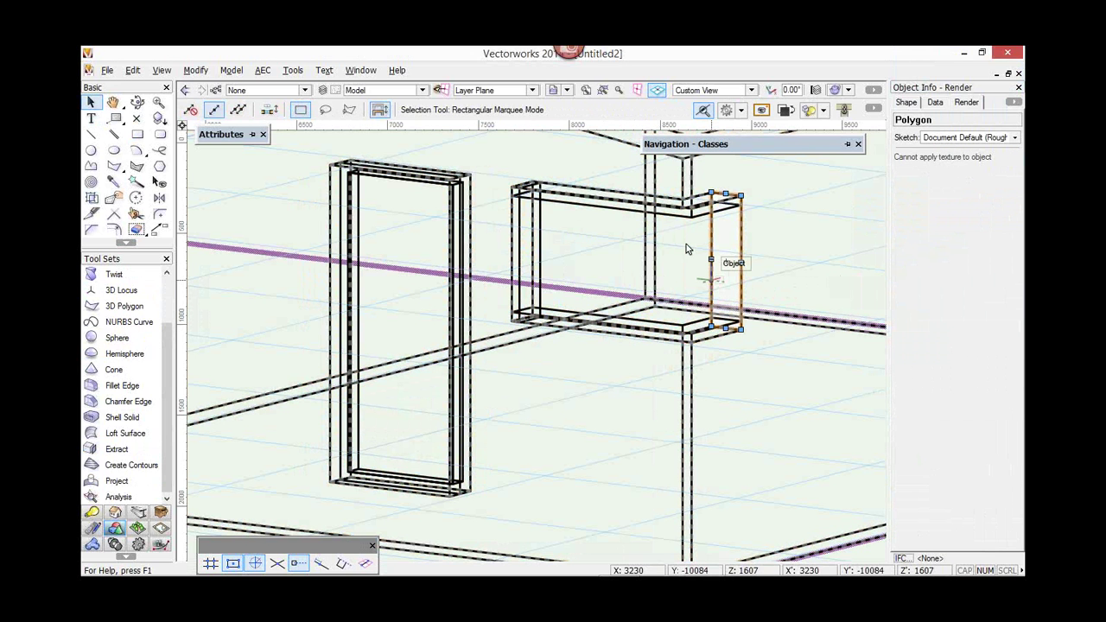
pyautogui.hotkey('ctrl', ']')
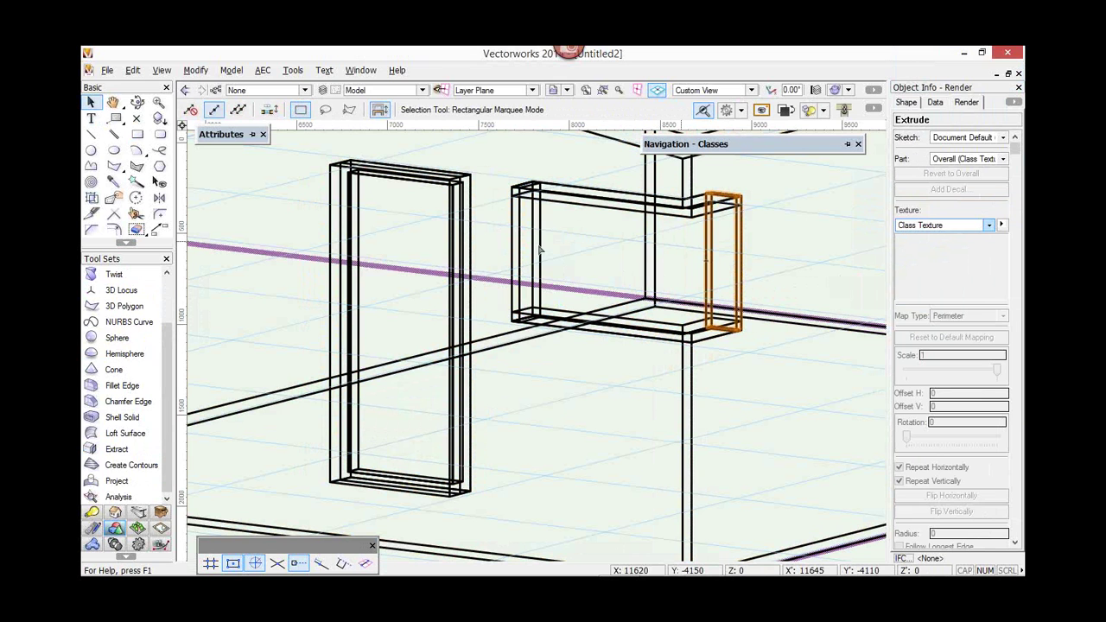
# - Combine the four corner frame extrudes into one solid with Add Solids
pyautogui.keyDown('shift'); pyautogui.click(540, 251); pyautogui.keyUp('shift')
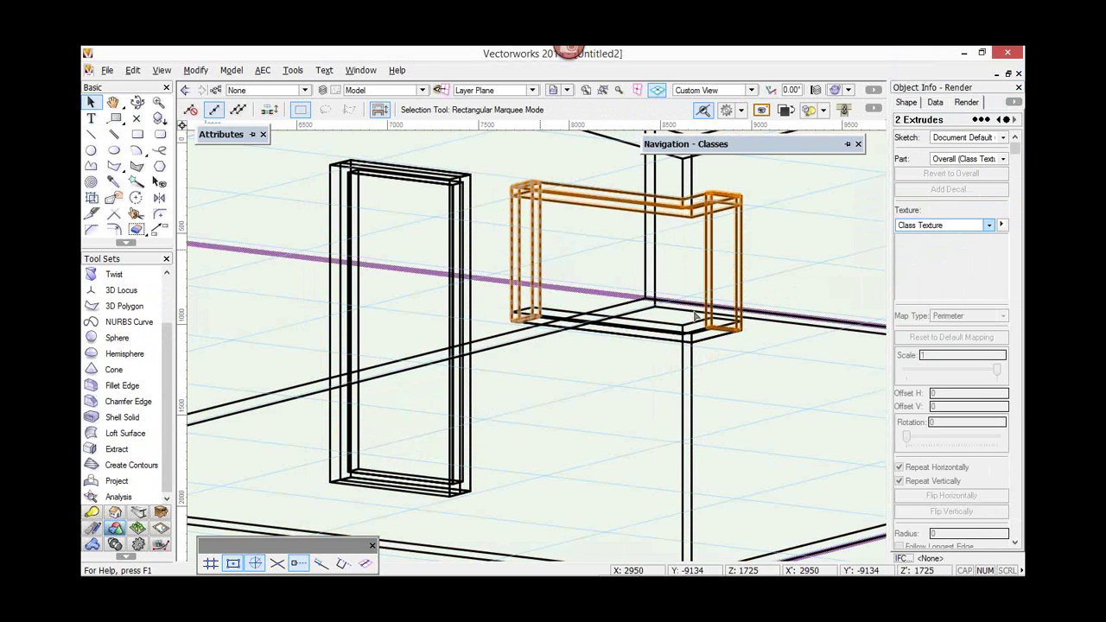
pyautogui.keyDown('shift'); pyautogui.click(696, 318); pyautogui.keyUp('shift')
pyautogui.rightClick(751, 397)
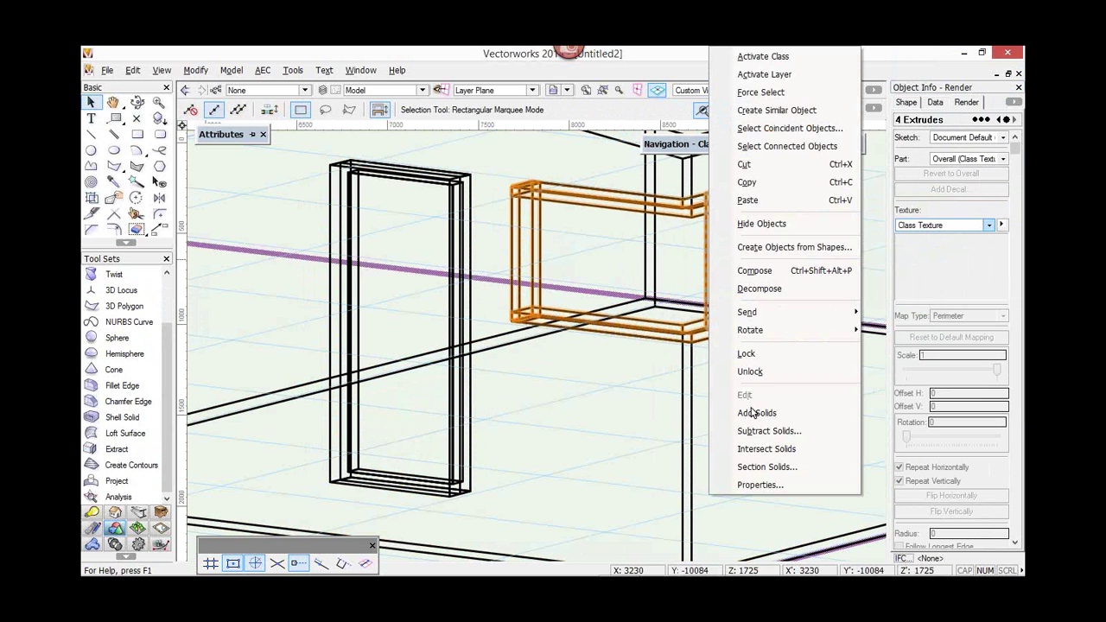
pyautogui.click(754, 412)
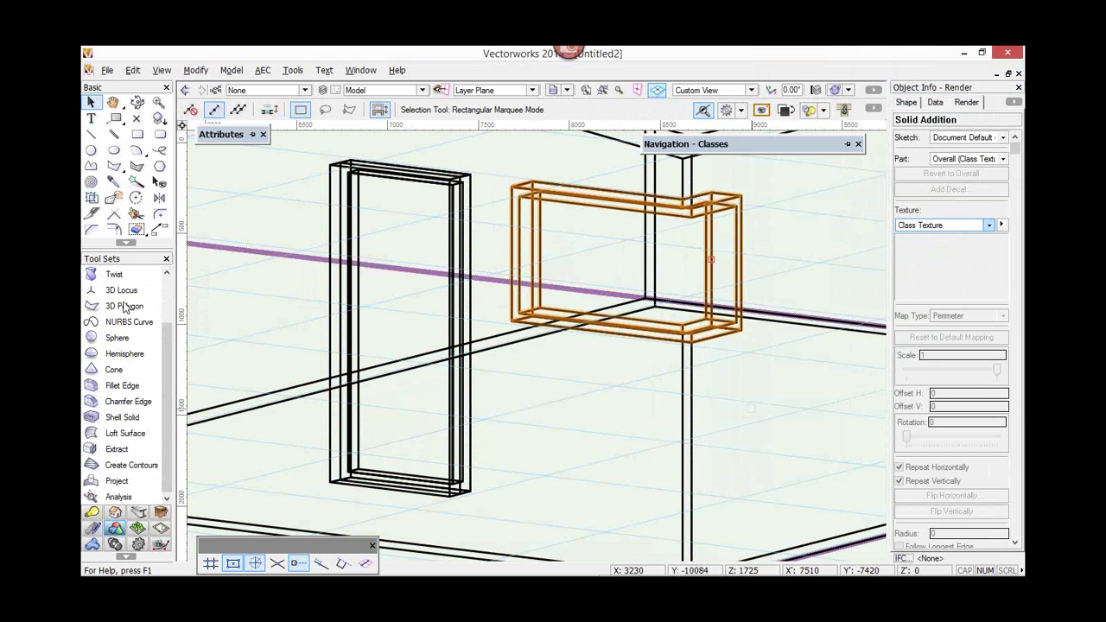
# - Push both outer faces of the corner window frame back 100 mm with Push/Pull
pyautogui.click(126, 307)
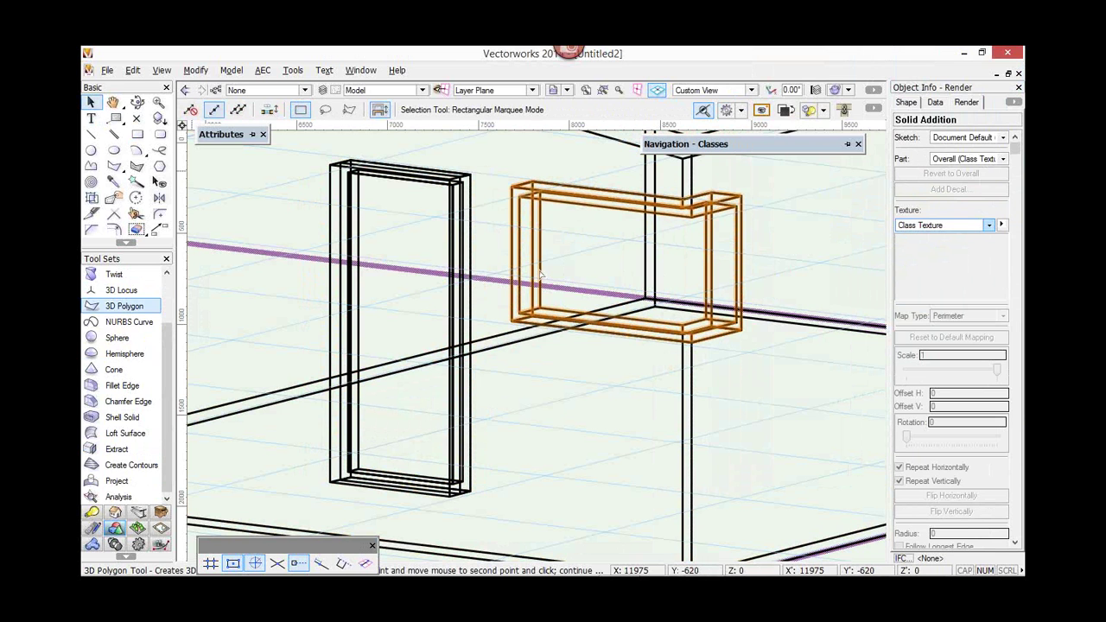
pyautogui.hotkey('shift', 'r')
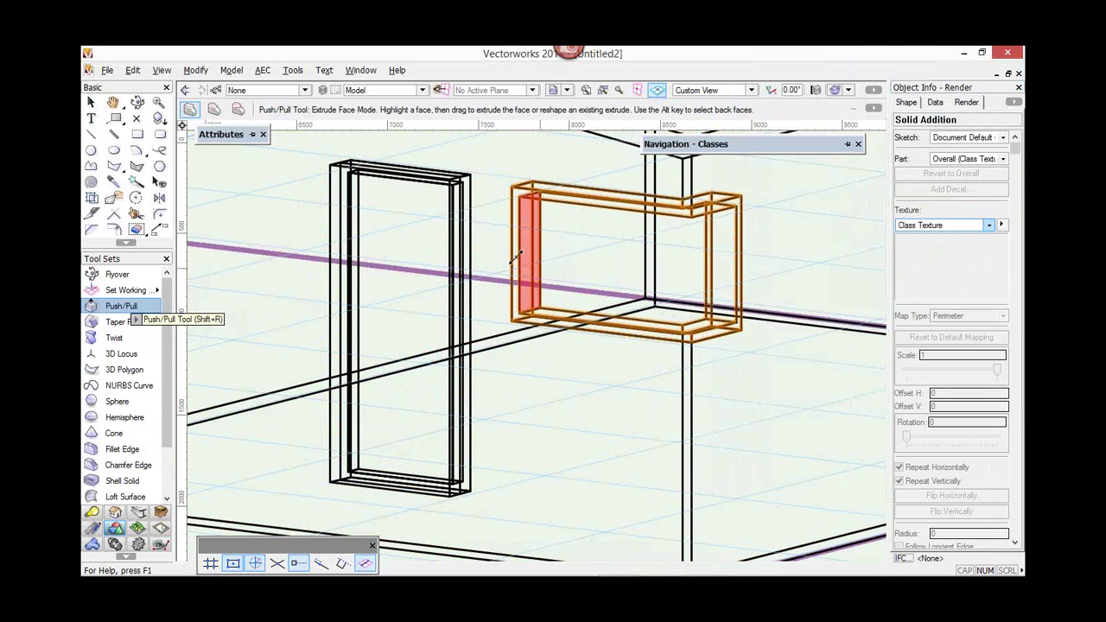
pyautogui.click(517, 256)
pyautogui.click(729, 208)
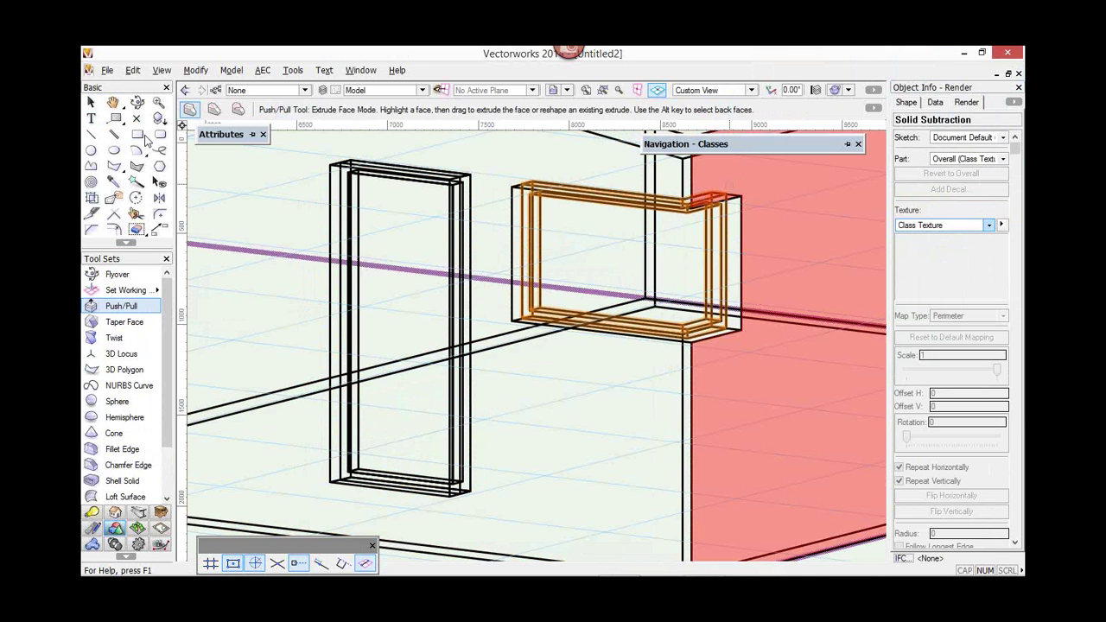
# - Draw a rectangle between the inner corners of the corner frame's short side and extrude it -6 mm as a glass pane
pyautogui.click(139, 135)
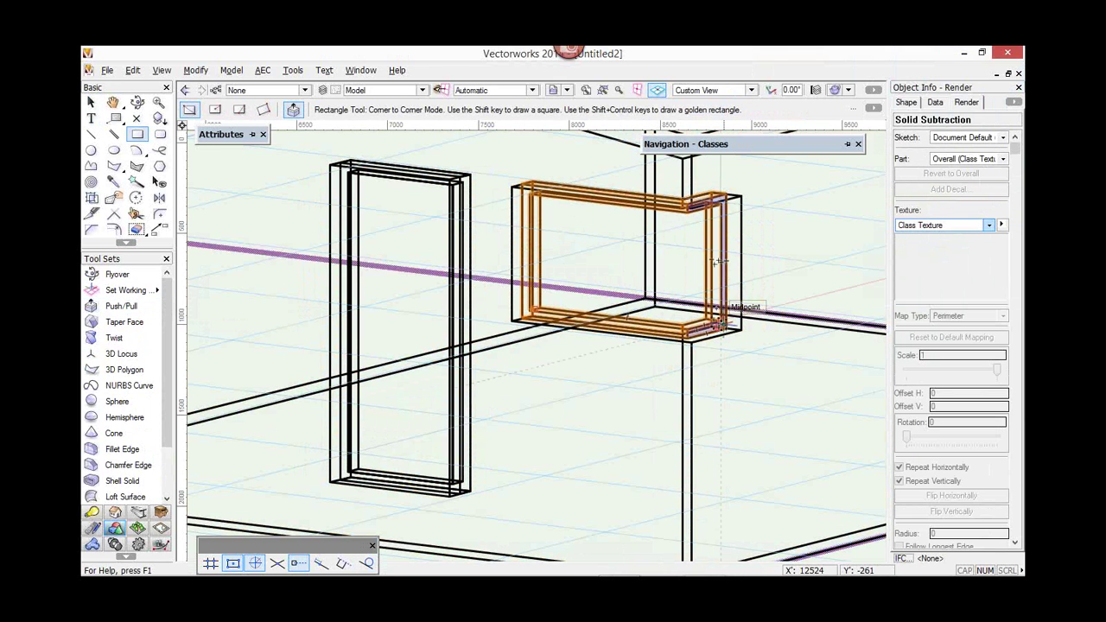
pyautogui.click(721, 325)
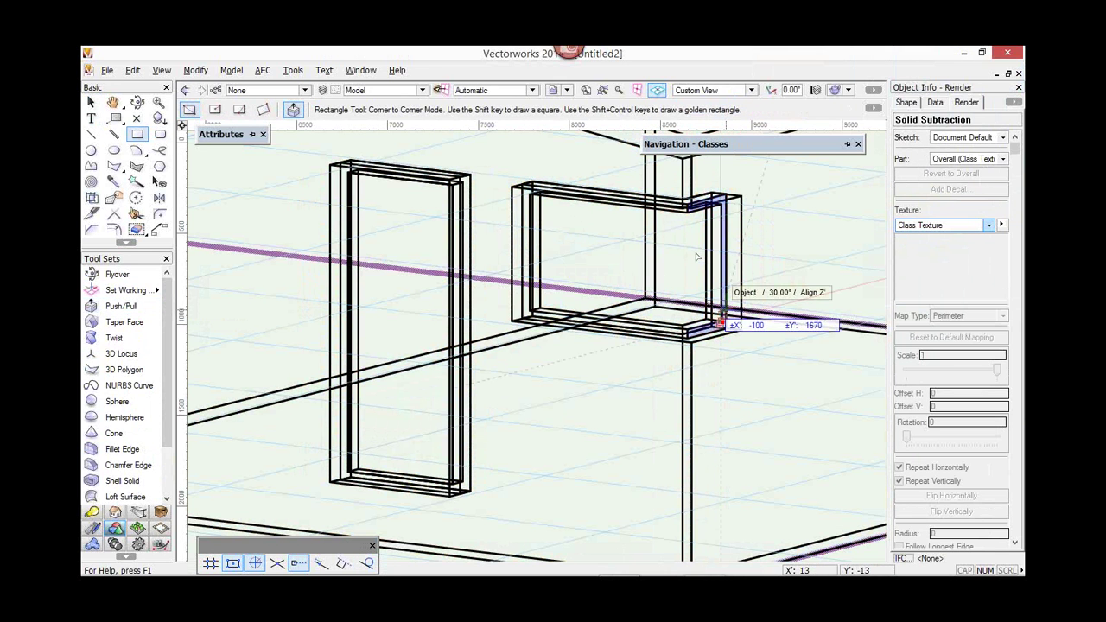
pyautogui.click(721, 322)
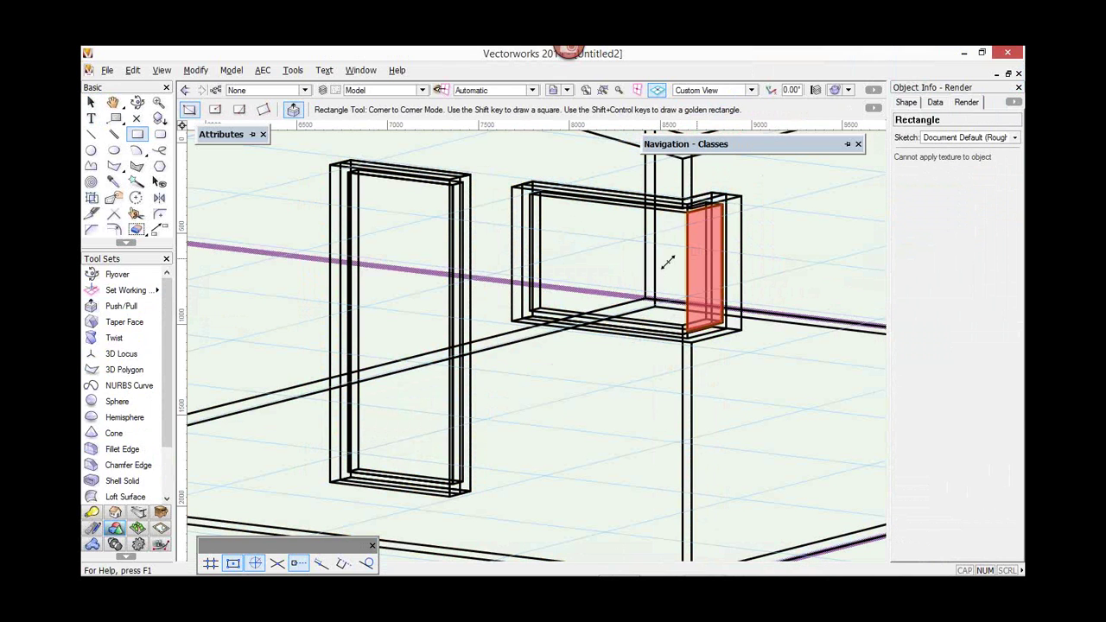
pyautogui.click(668, 262)
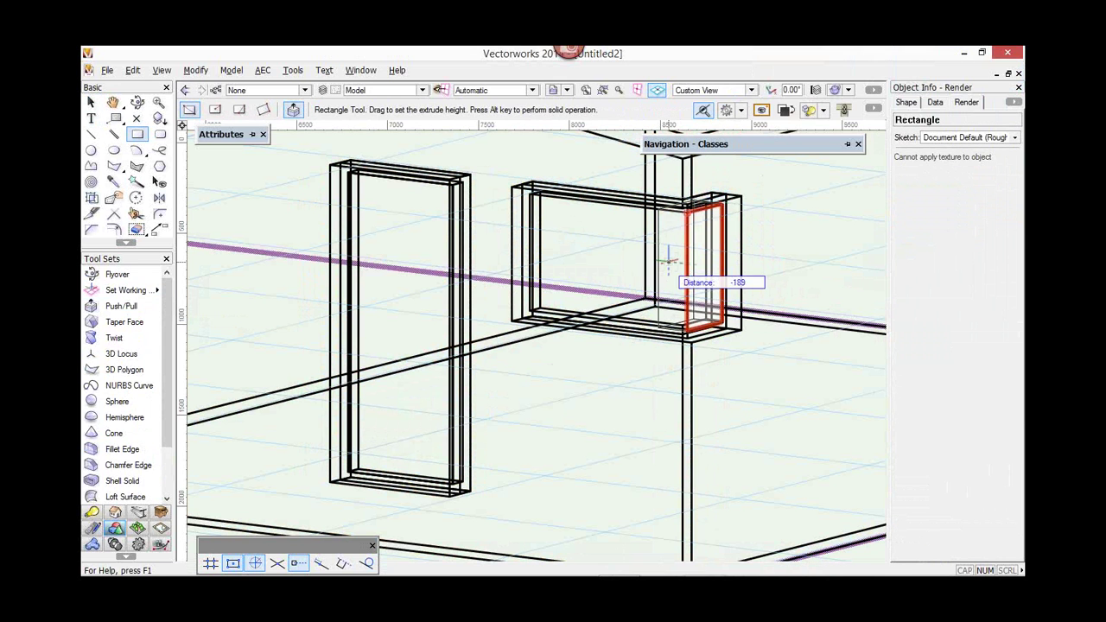
pyautogui.click(682, 226)
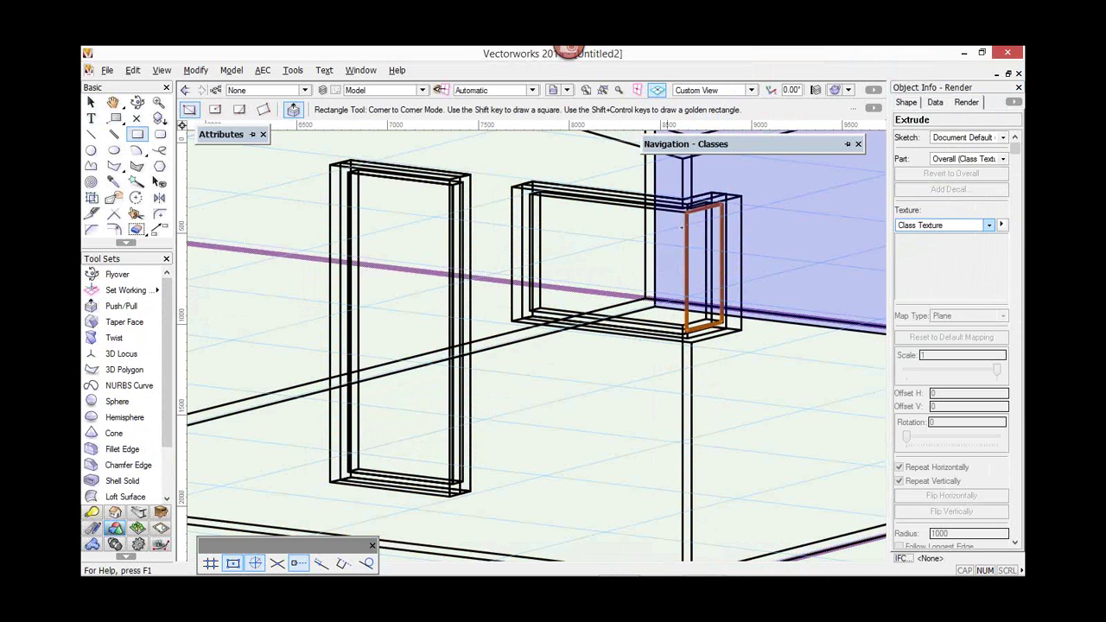
# - Draw a rectangle between the inner corners of the corner frame's long side and extrude it as the second glass pane
pyautogui.click(683, 227)
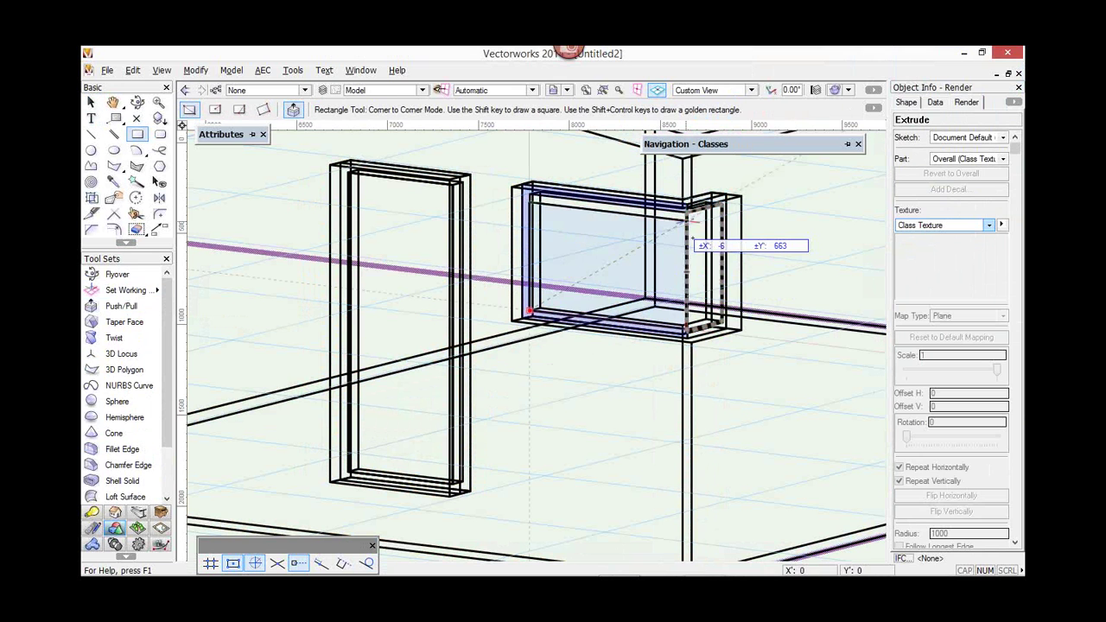
pyautogui.click(688, 210)
pyautogui.click(685, 273)
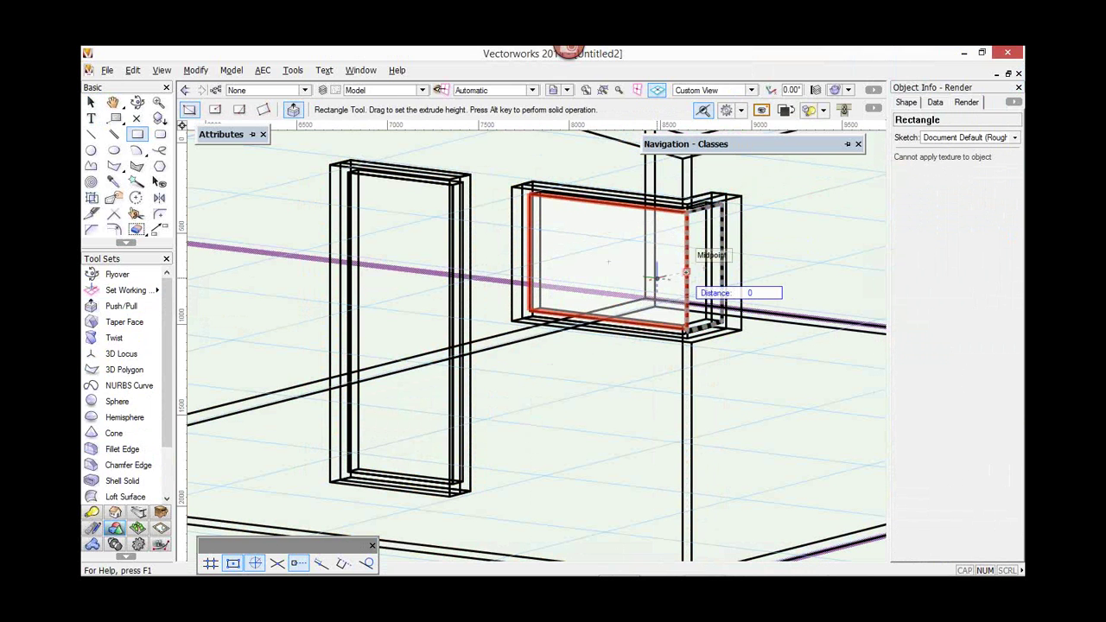
pyautogui.click(686, 273)
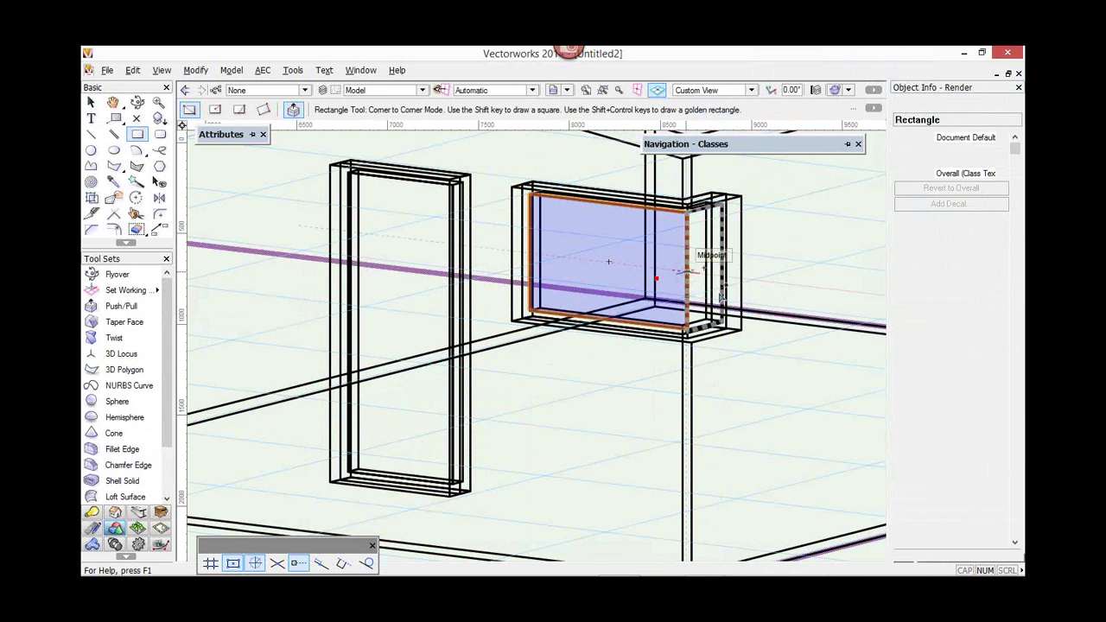
# - Merge the two corner glass panes with Add Solids and apply the Glas/Fig Lt Blue texture to the result
pyautogui.press('x')
pyautogui.keyDown('shift'); pyautogui.click(723, 292); pyautogui.keyUp('shift')
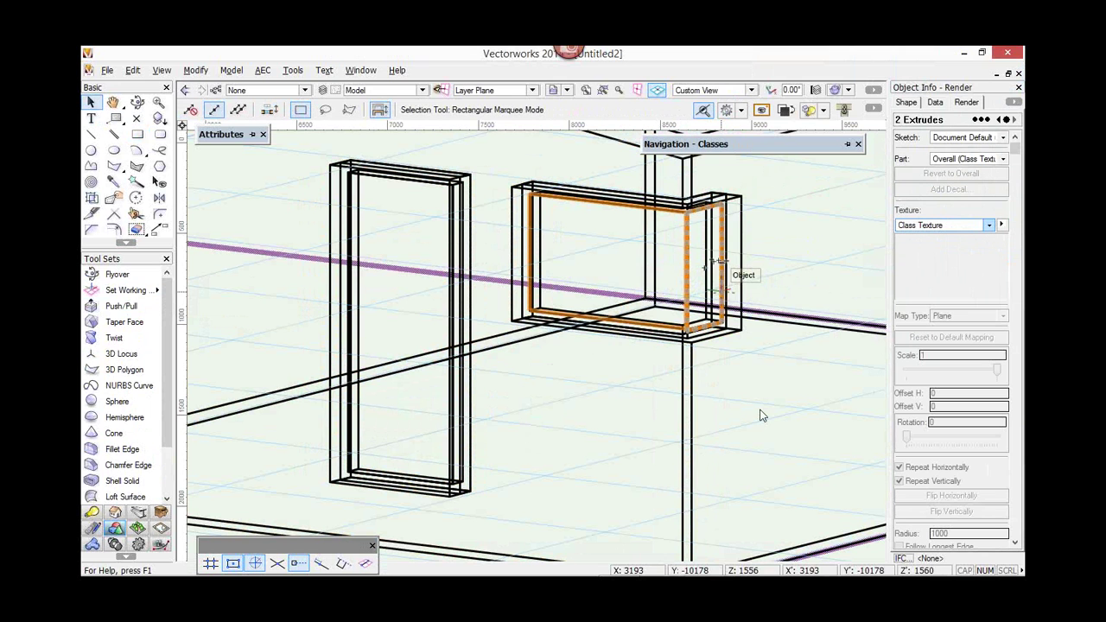
pyautogui.rightClick(760, 415)
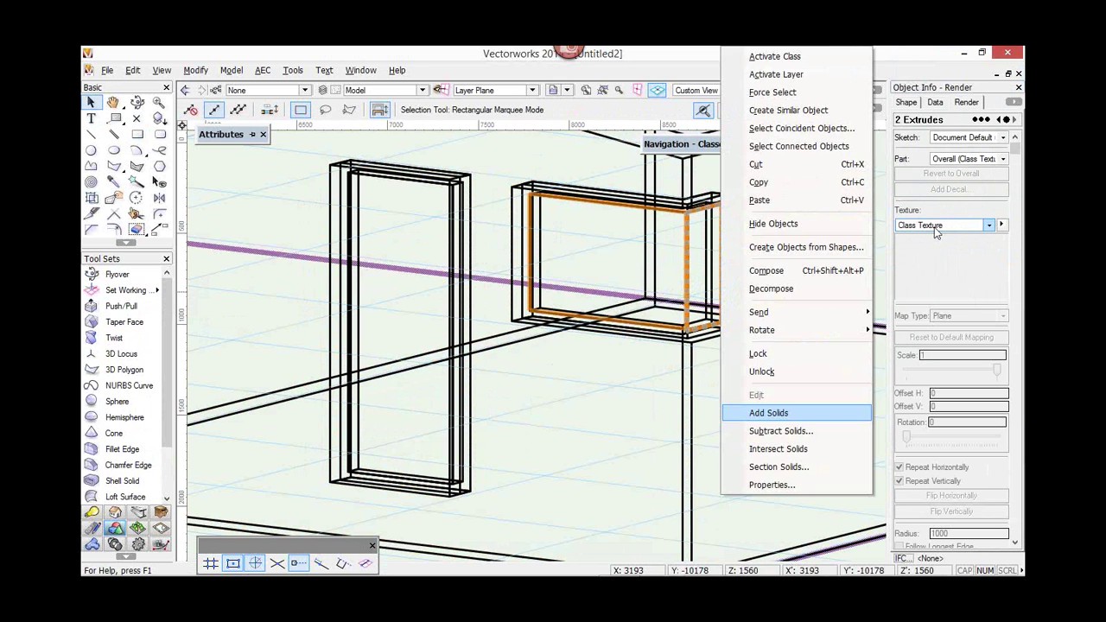
pyautogui.press('Return')
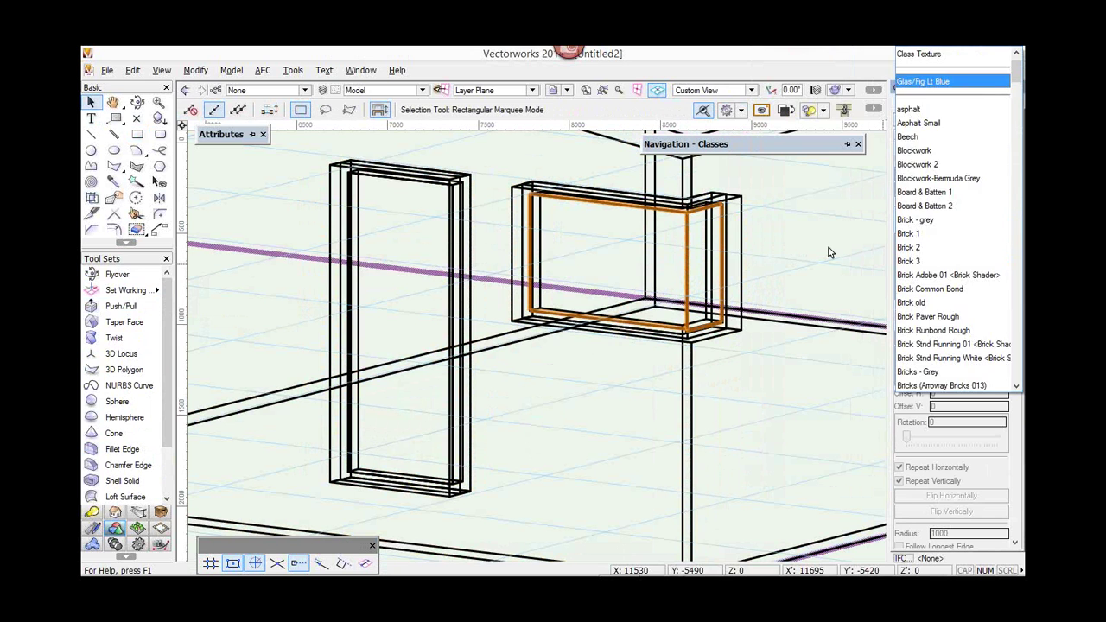
pyautogui.press('Return')
pyautogui.click(804, 276)
pyautogui.scroll(-1, 804, 276)
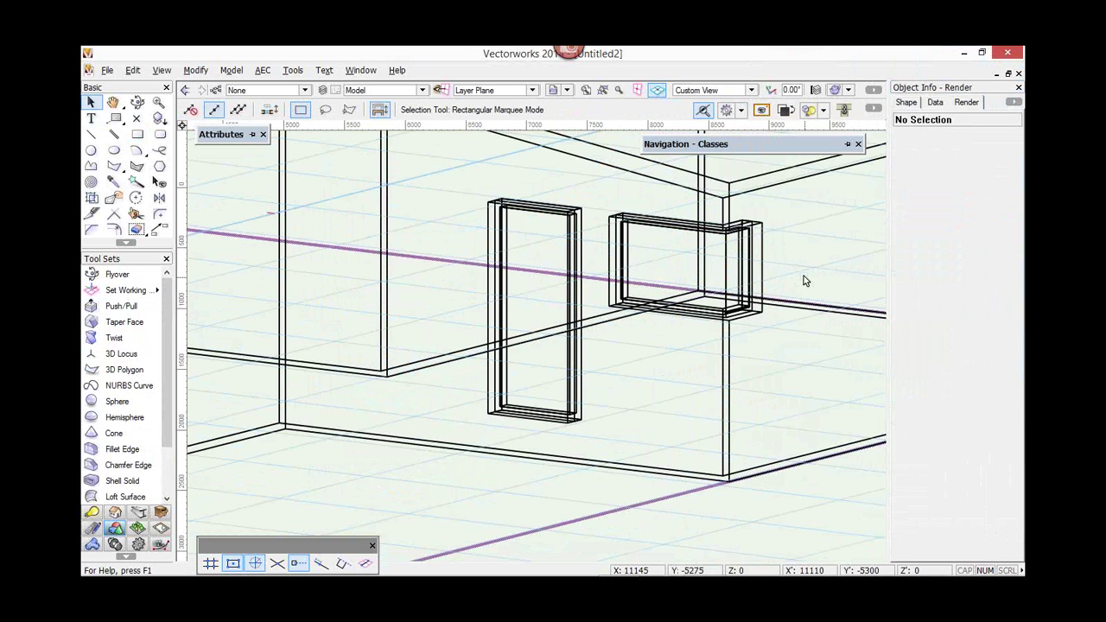
# - Draw a 1500 by 2100 mm rectangle on the outer wall face from its base edge near the building corner and cut it through as a door opening
pyautogui.scroll(-3, 804, 281)
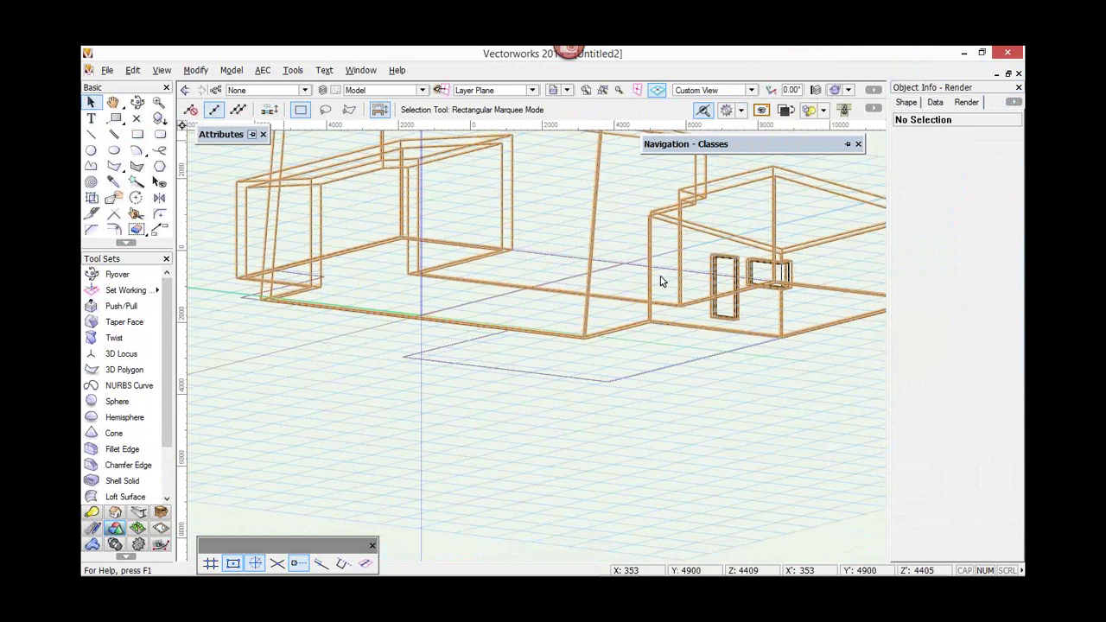
pyautogui.hotkey('shift', 'c')
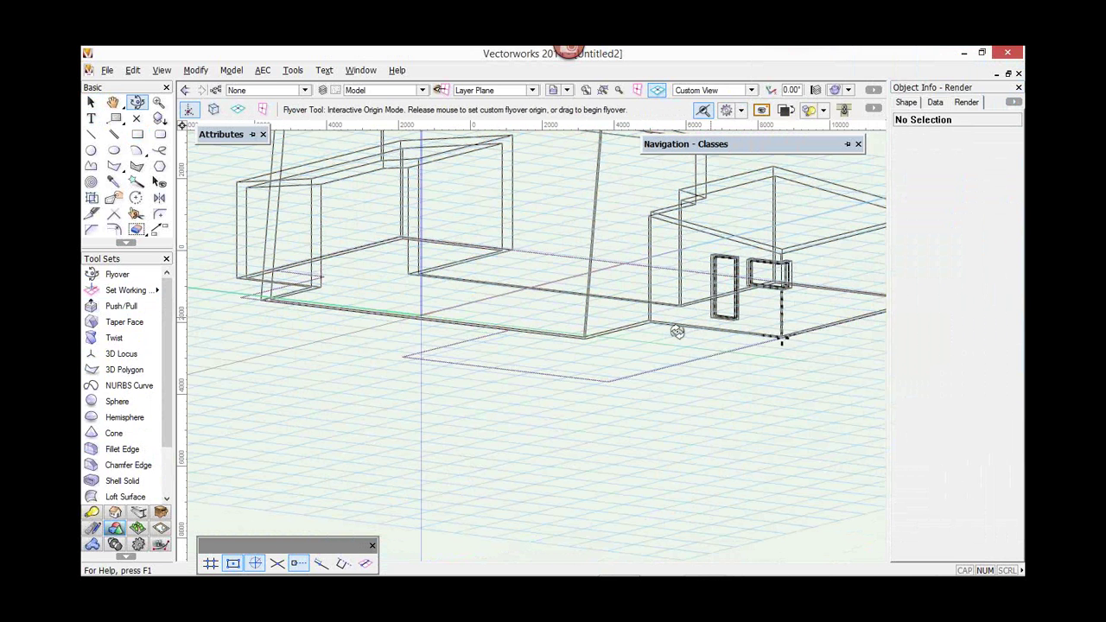
pyautogui.moveTo(678, 332); pyautogui.dragTo(374, 294)
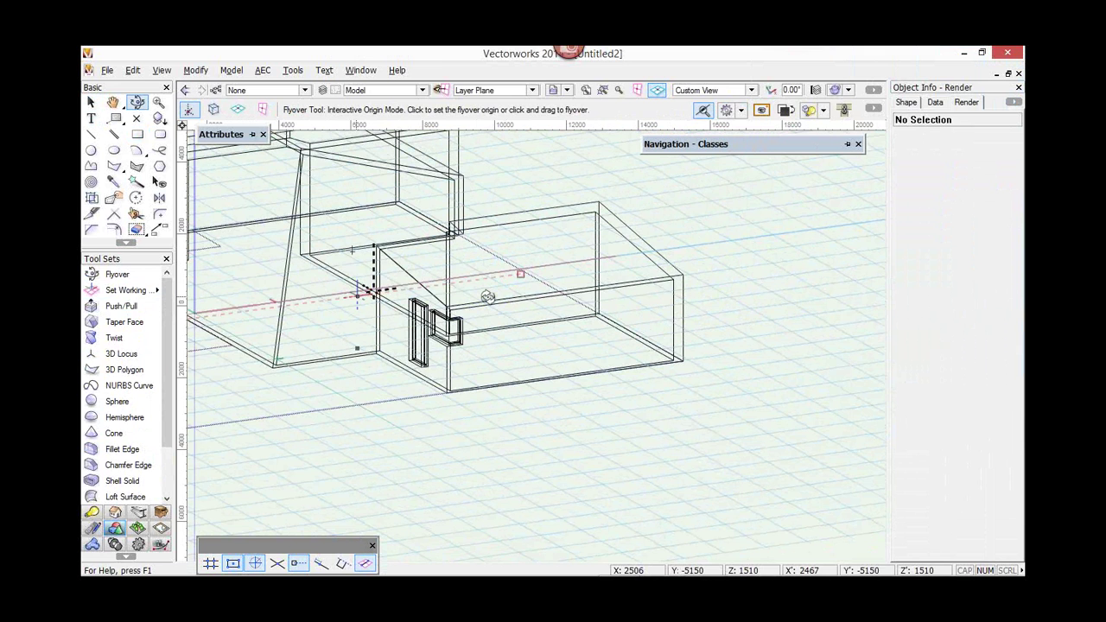
pyautogui.moveTo(488, 297); pyautogui.dragTo(359, 201)
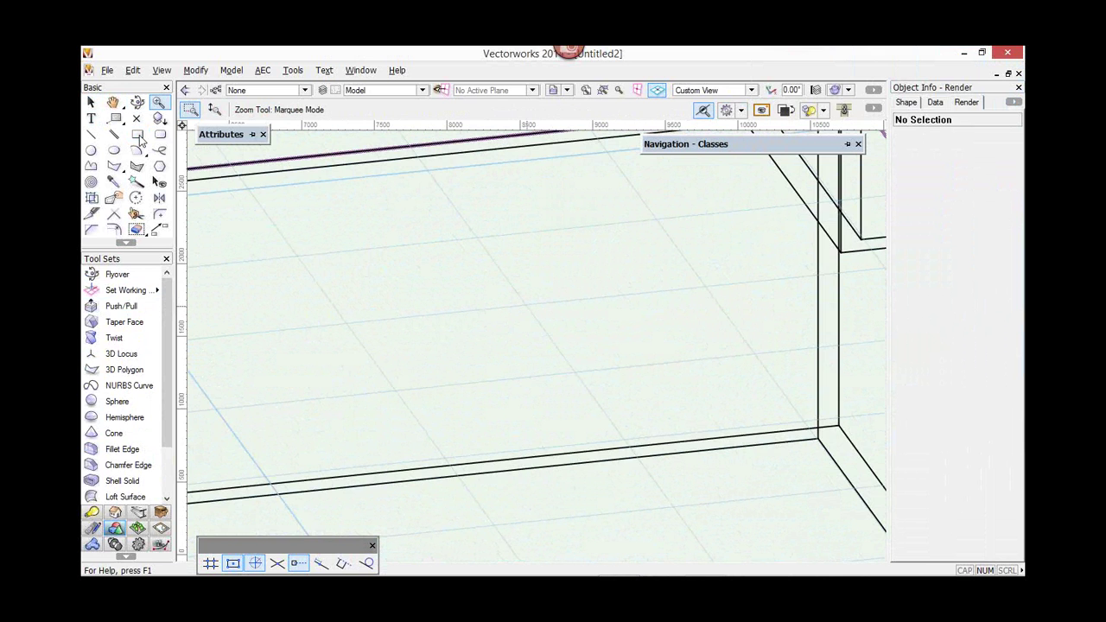
pyautogui.click(138, 135)
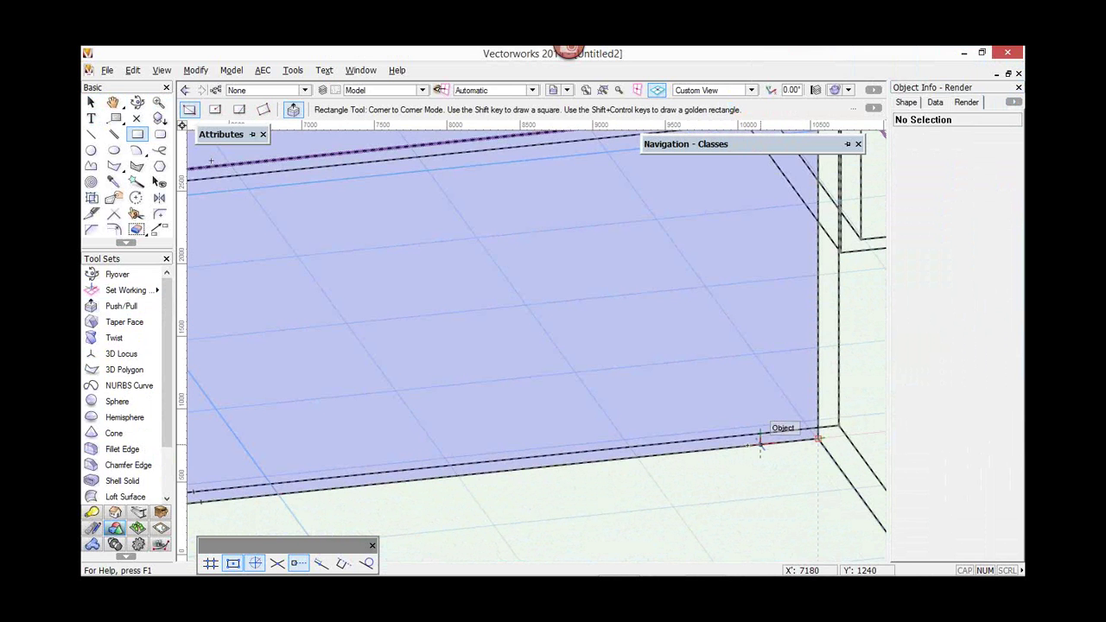
pyautogui.click(751, 444)
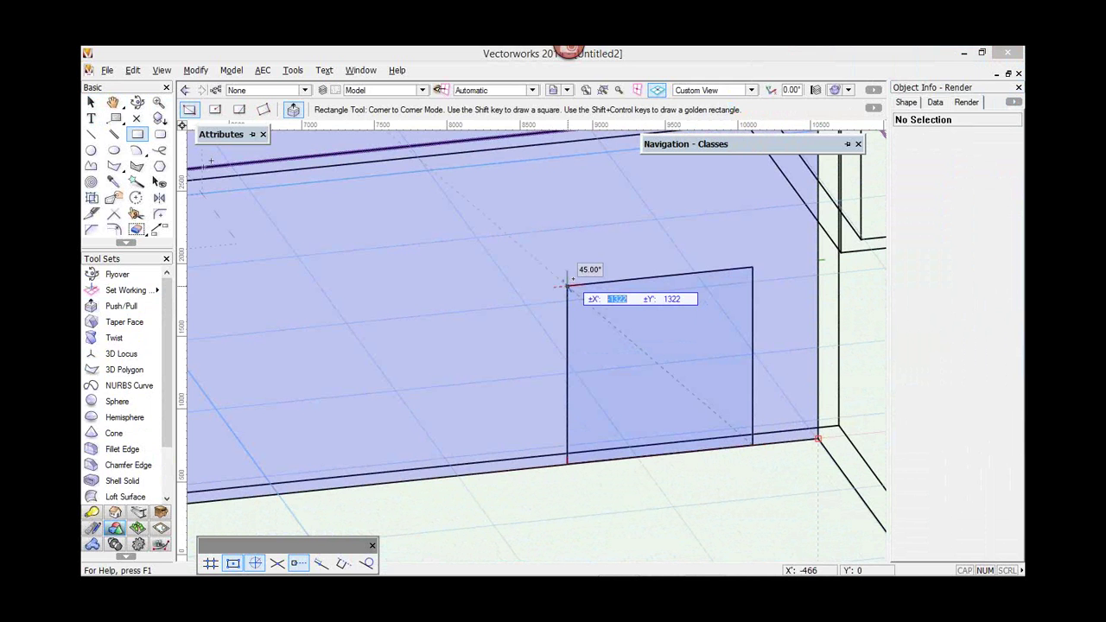
pyautogui.write('1500')
pyautogui.press('BackSpace')
pyautogui.press('BackSpace')
pyautogui.press('BackSpace')
pyautogui.press('BackSpace')
pyautogui.write('-1500')
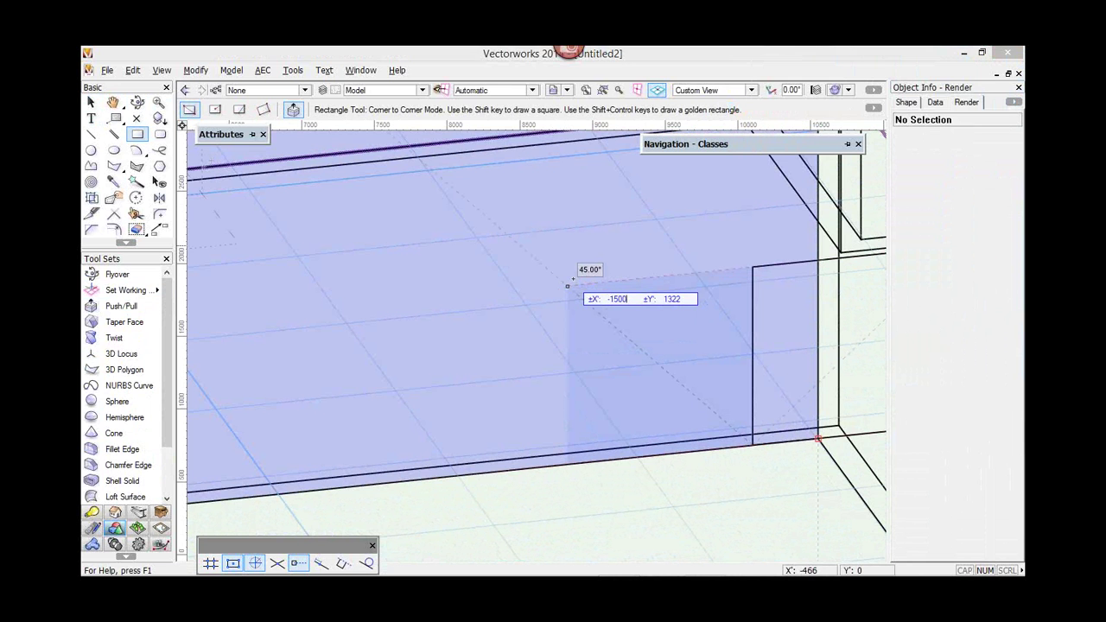
pyautogui.press('Tab')
pyautogui.press('Tab')
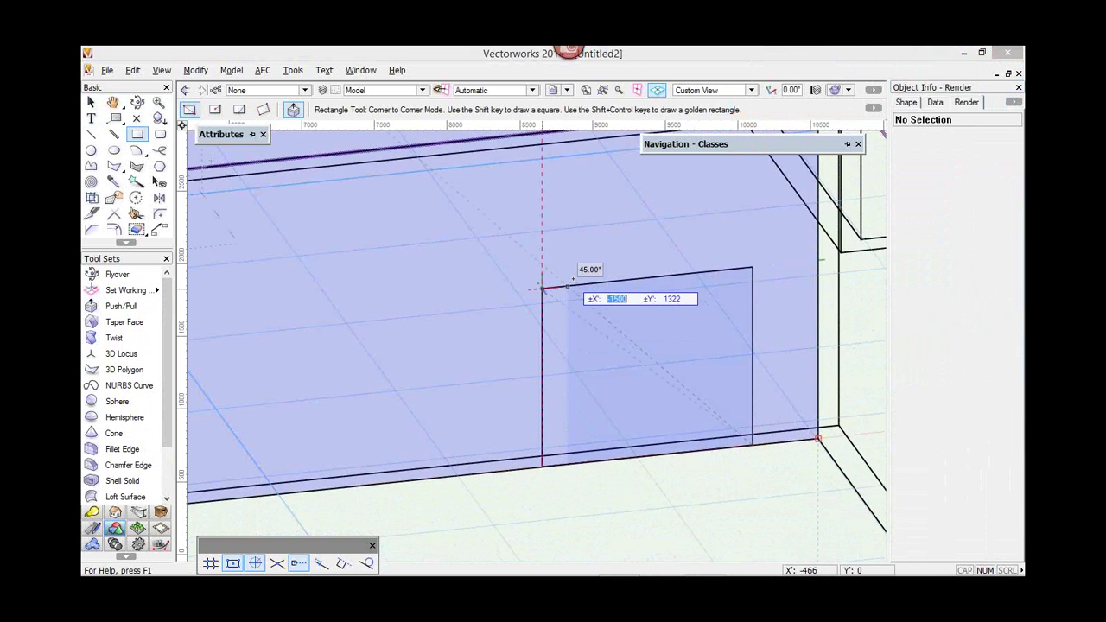
pyautogui.press('Tab')
pyautogui.write('2100')
pyautogui.press('Return')
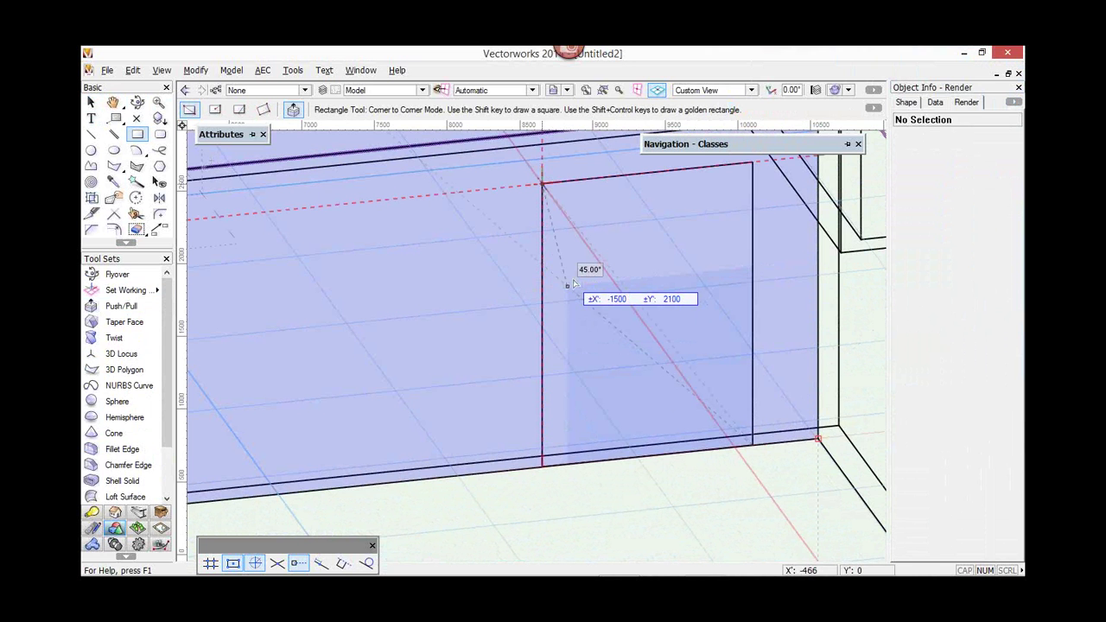
pyautogui.click(573, 281)
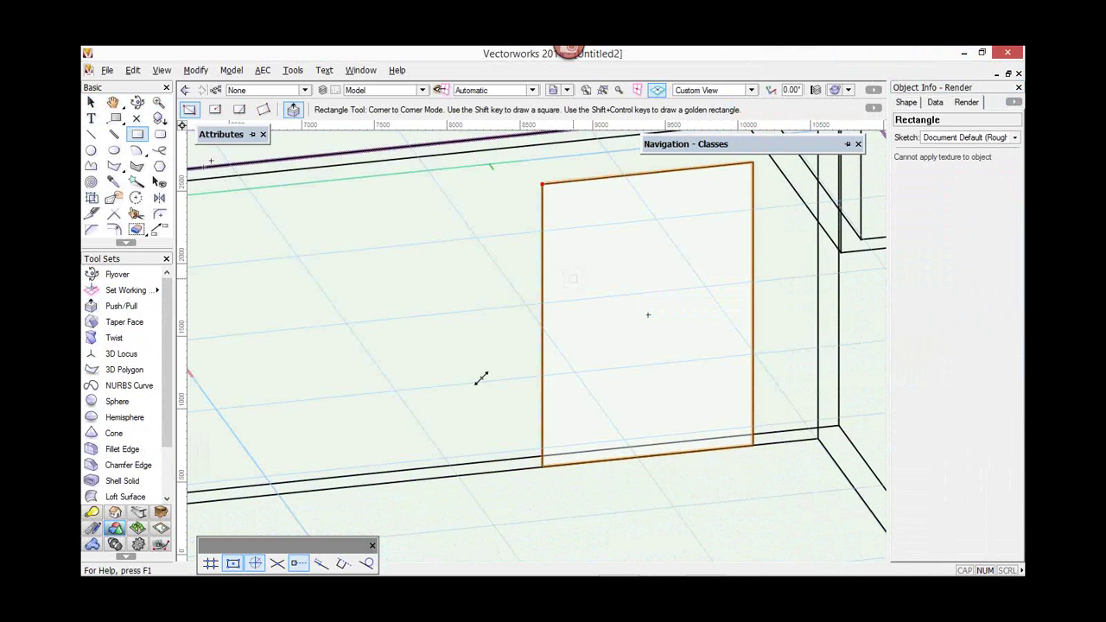
pyautogui.click(481, 378)
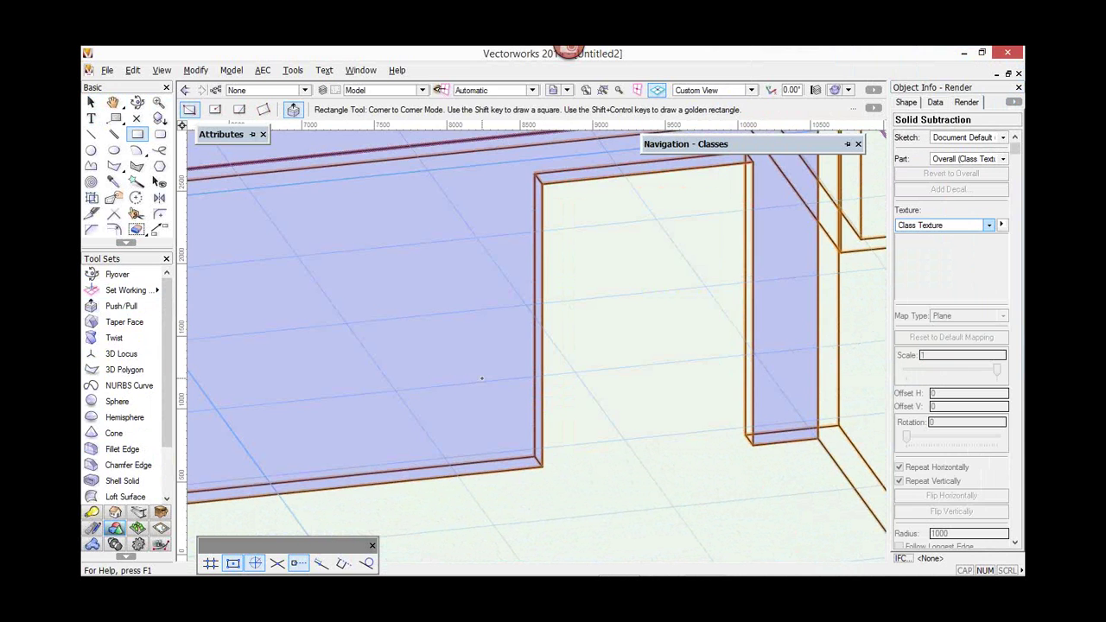
# - Extract the door opening's jamb face nearest the building corner and extrude it 50 mm as a frame post
pyautogui.moveTo(435, 365); pyautogui.dragTo(353, 401, button='middle')
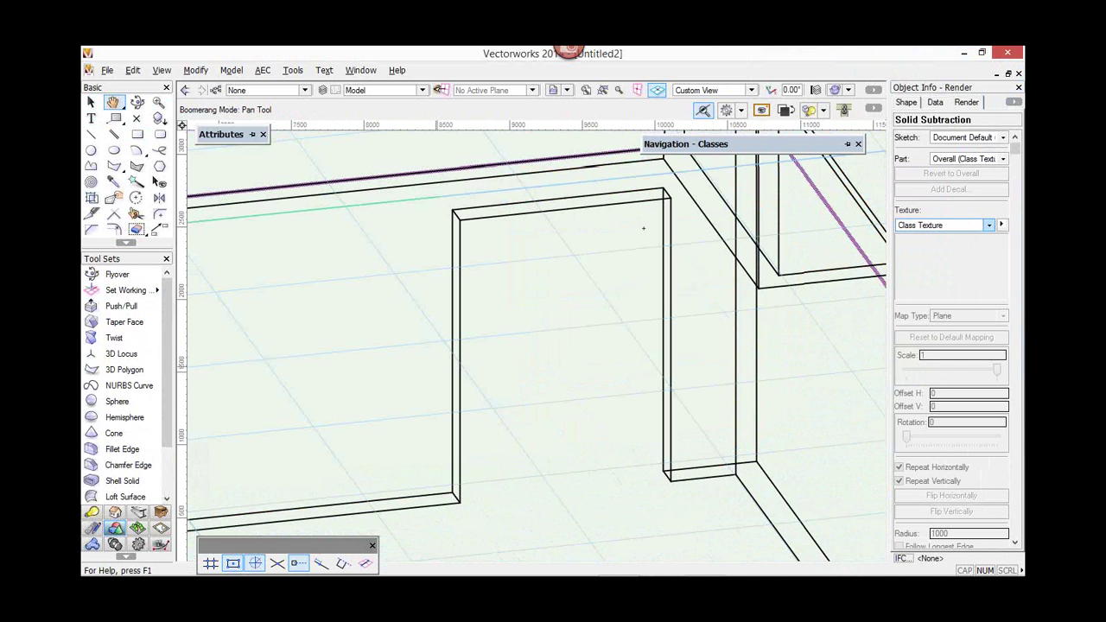
pyautogui.press('4')
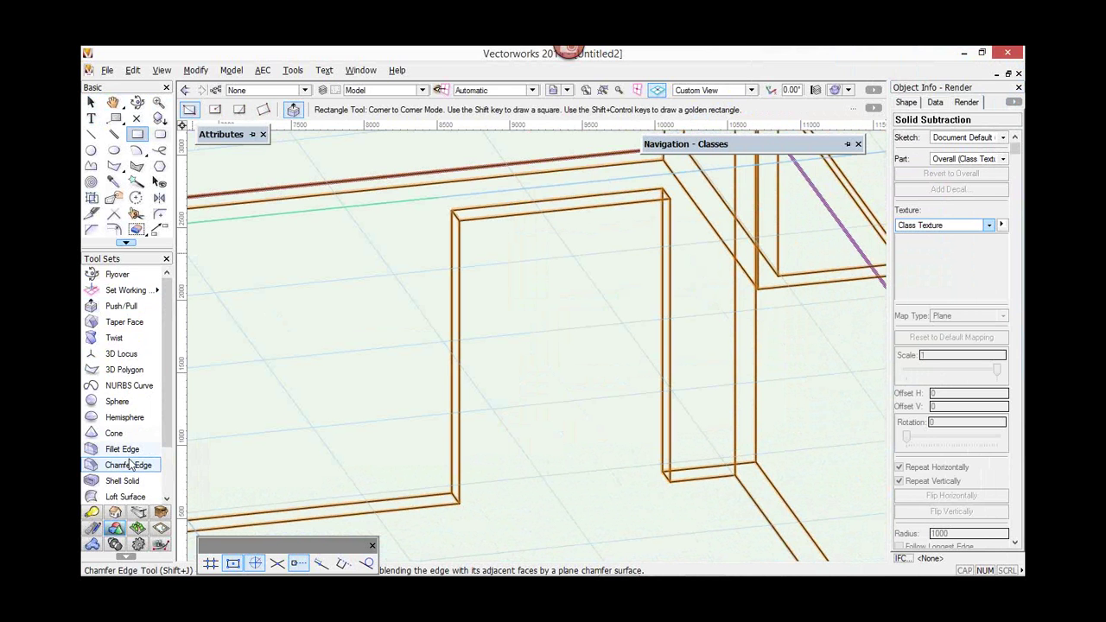
pyautogui.hotkey('shift', 'l')
pyautogui.click(664, 374)
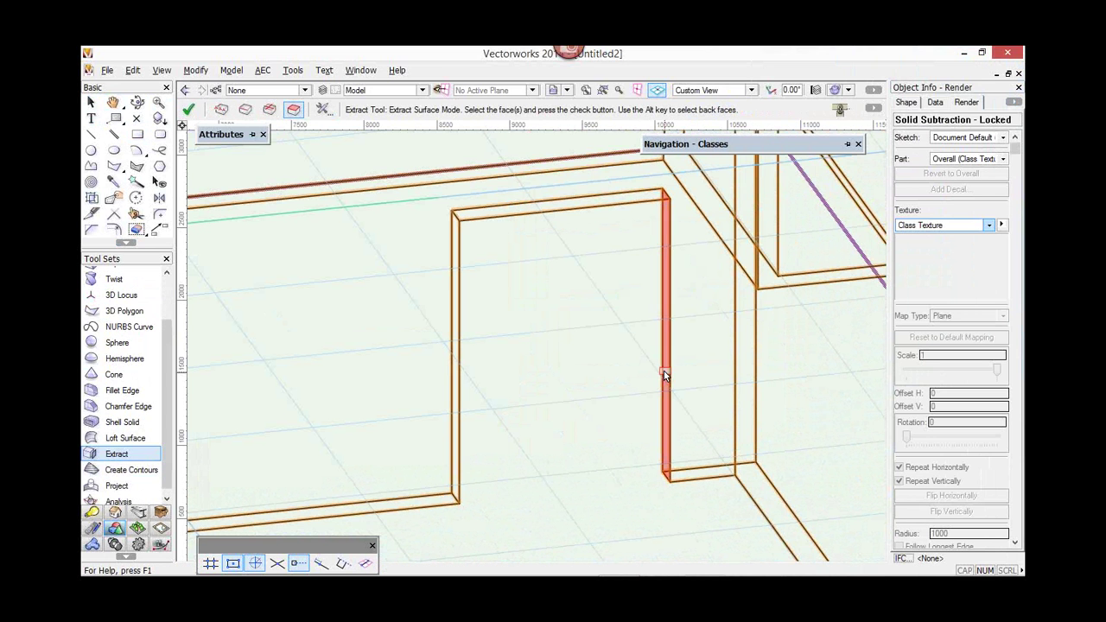
pyautogui.press('Return')
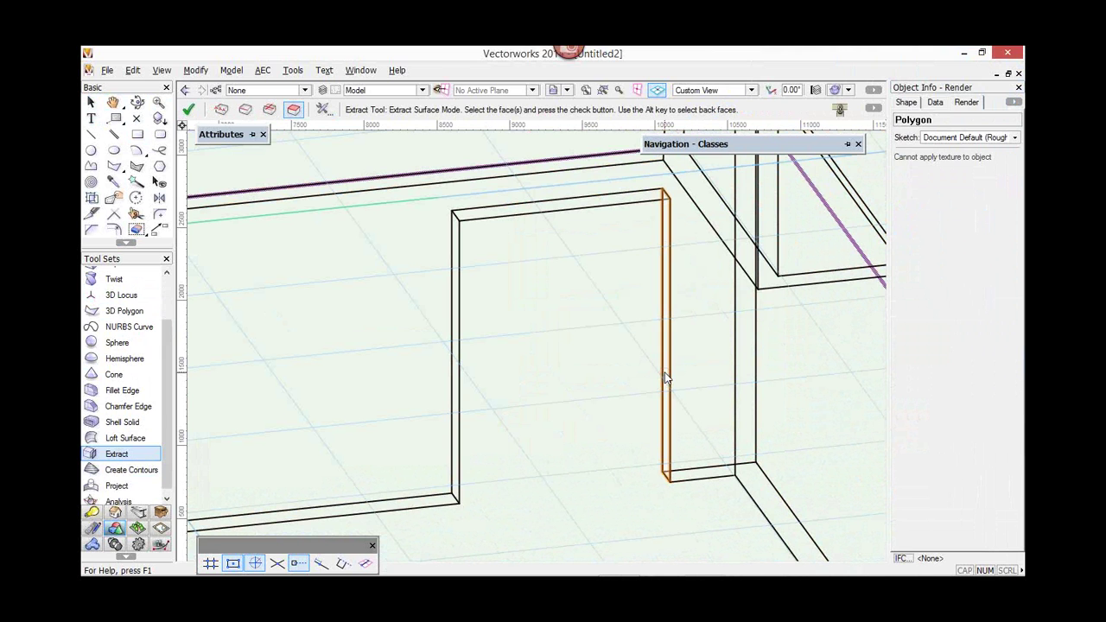
pyautogui.hotkey('ctrl', 'e')
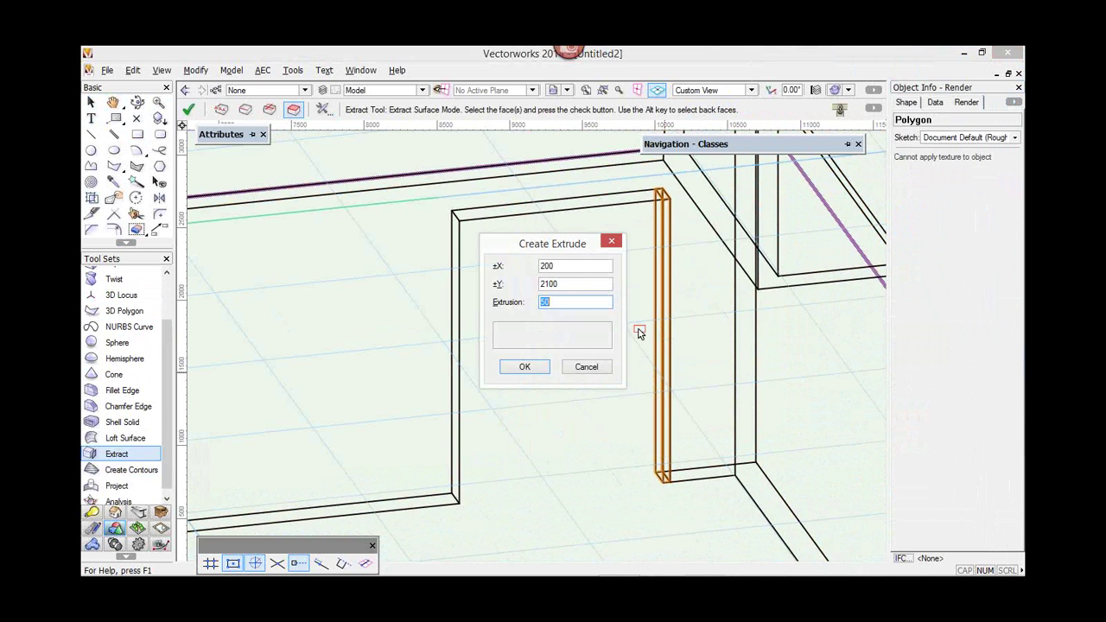
pyautogui.press('Return')
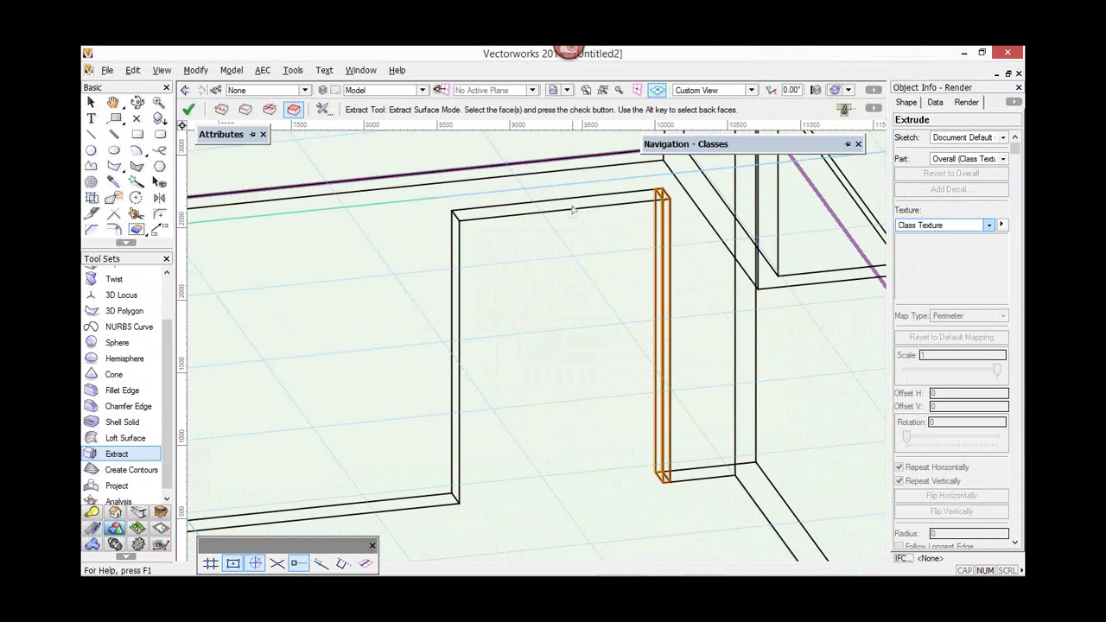
# - Extract the door opening's head face and its other jamb face and extrude each into a frame member
pyautogui.click(573, 209)
pyautogui.press('Return')
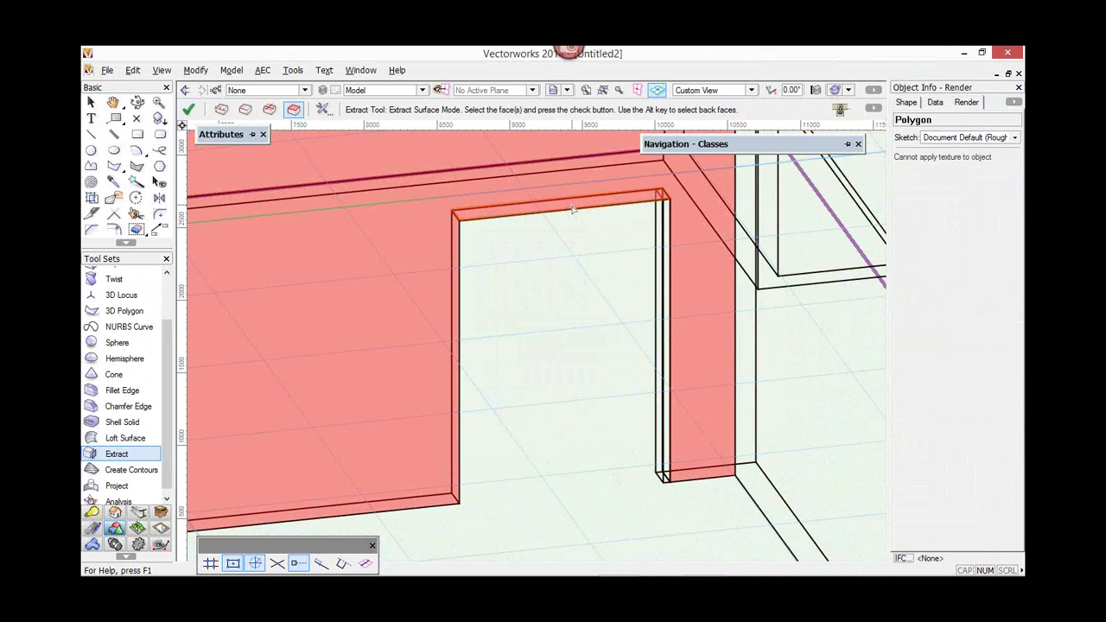
pyautogui.click(530, 232)
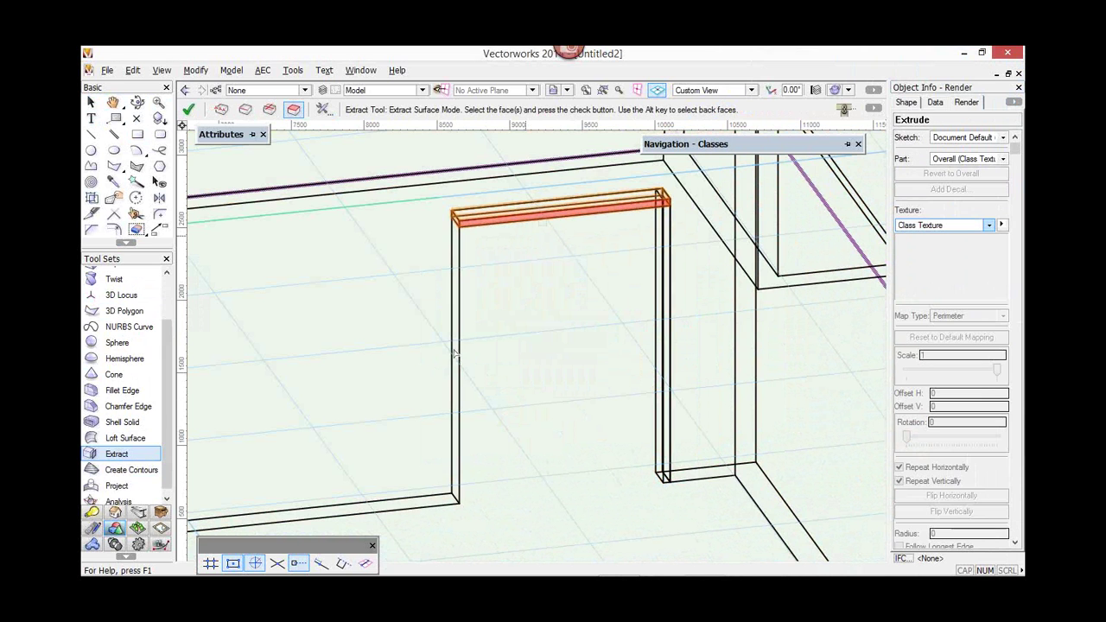
pyautogui.click(455, 359)
pyautogui.click(455, 358)
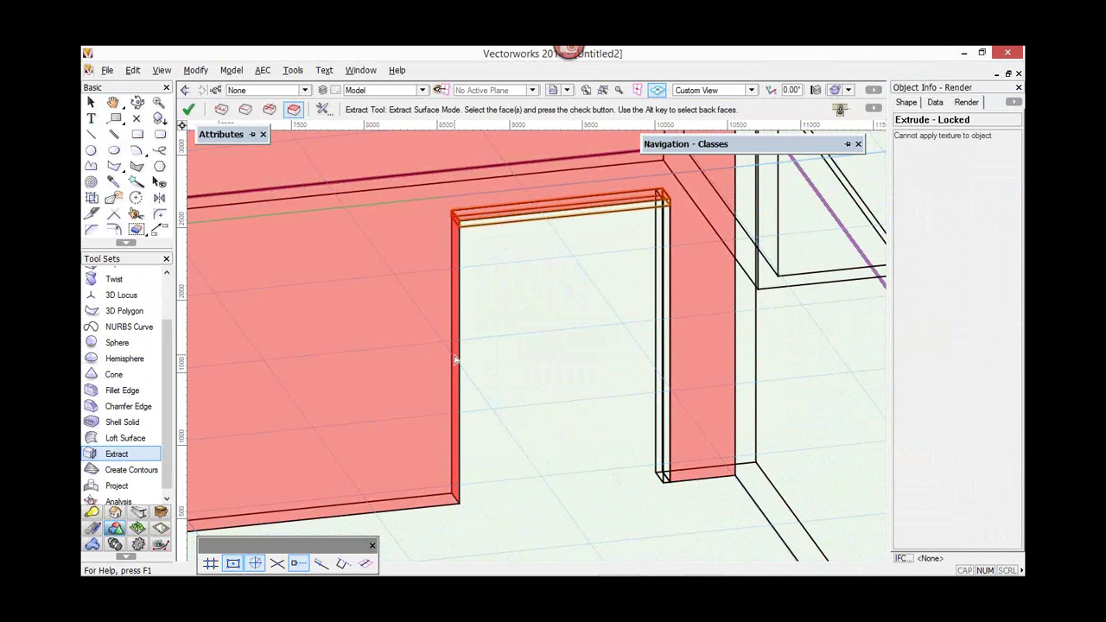
pyautogui.press('Return')
pyautogui.press('Return')
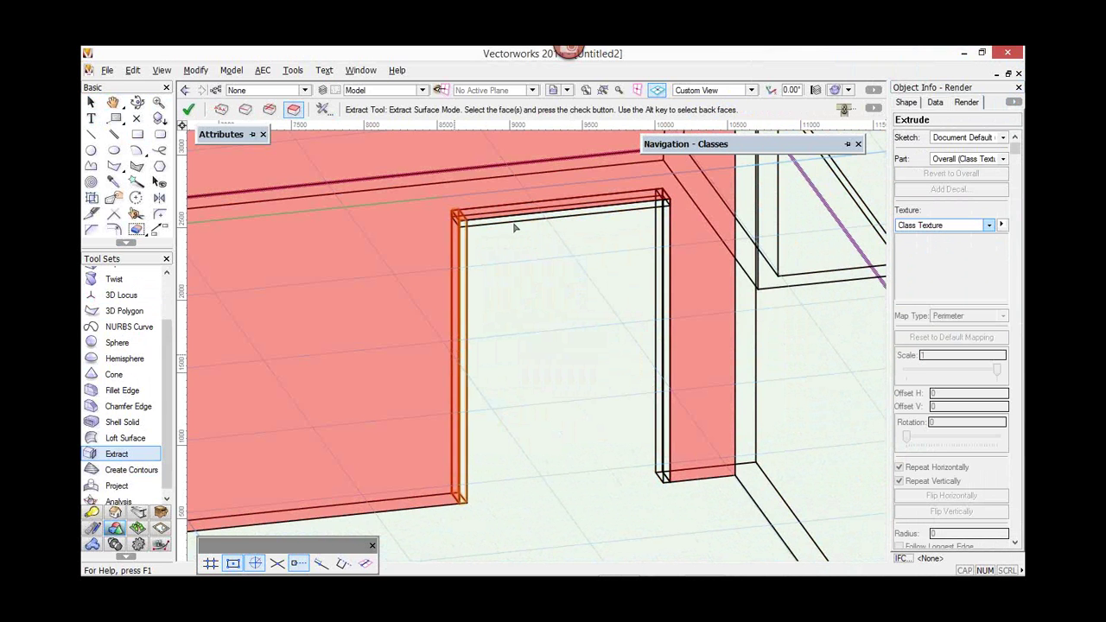
# - Select the two posts and the head piece of the door frame and merge them with Add Solids
pyautogui.press('x')
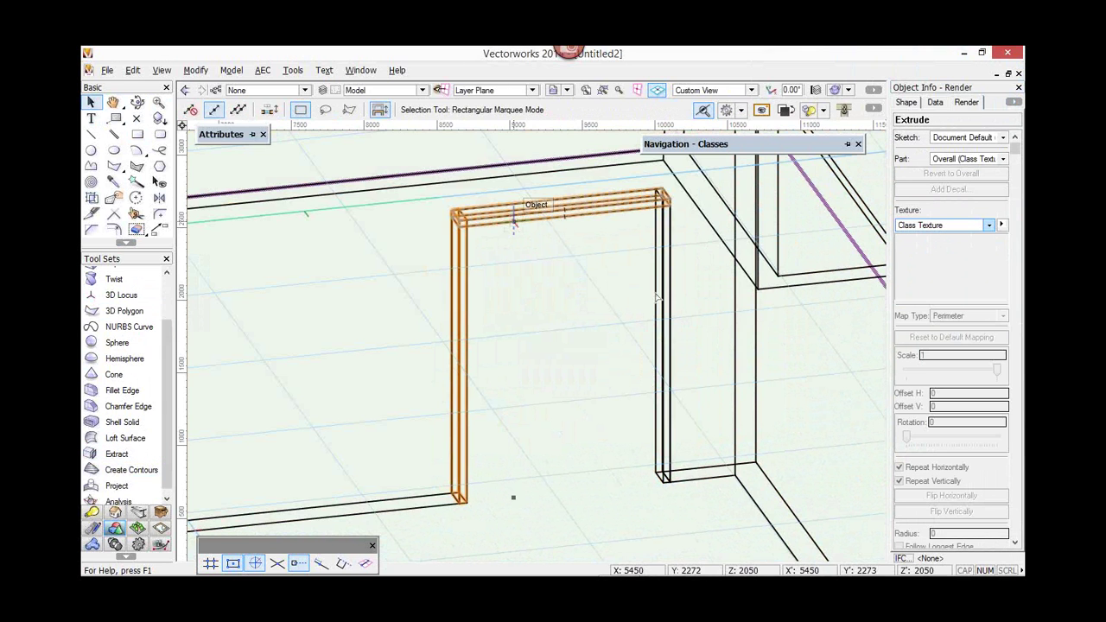
pyautogui.keyDown('shift'); pyautogui.click(659, 298); pyautogui.keyUp('shift')
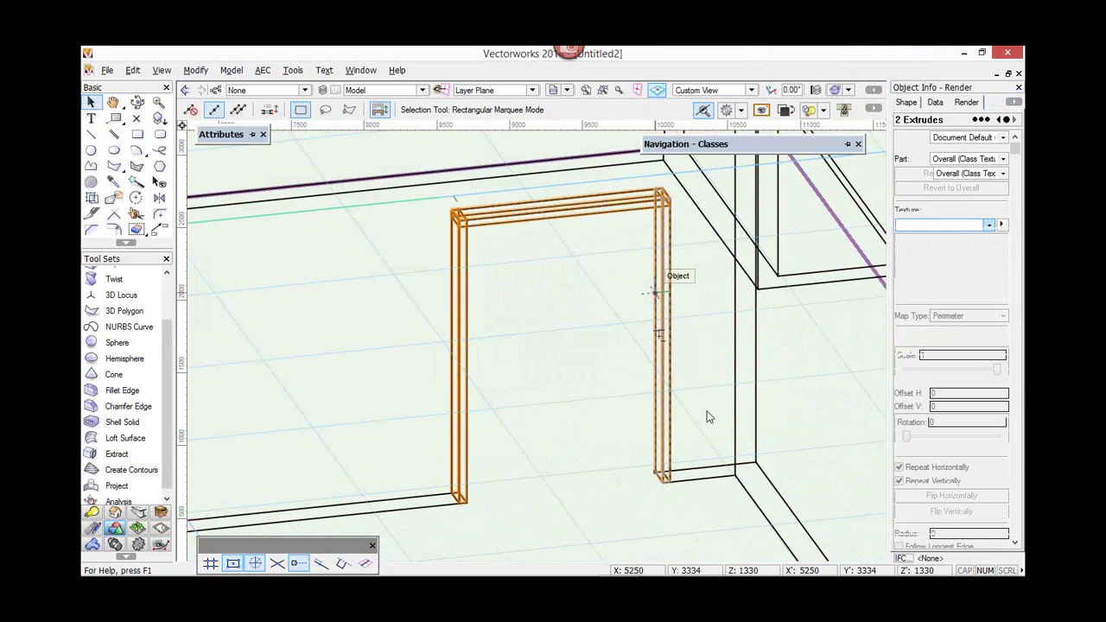
pyautogui.rightClick(663, 415)
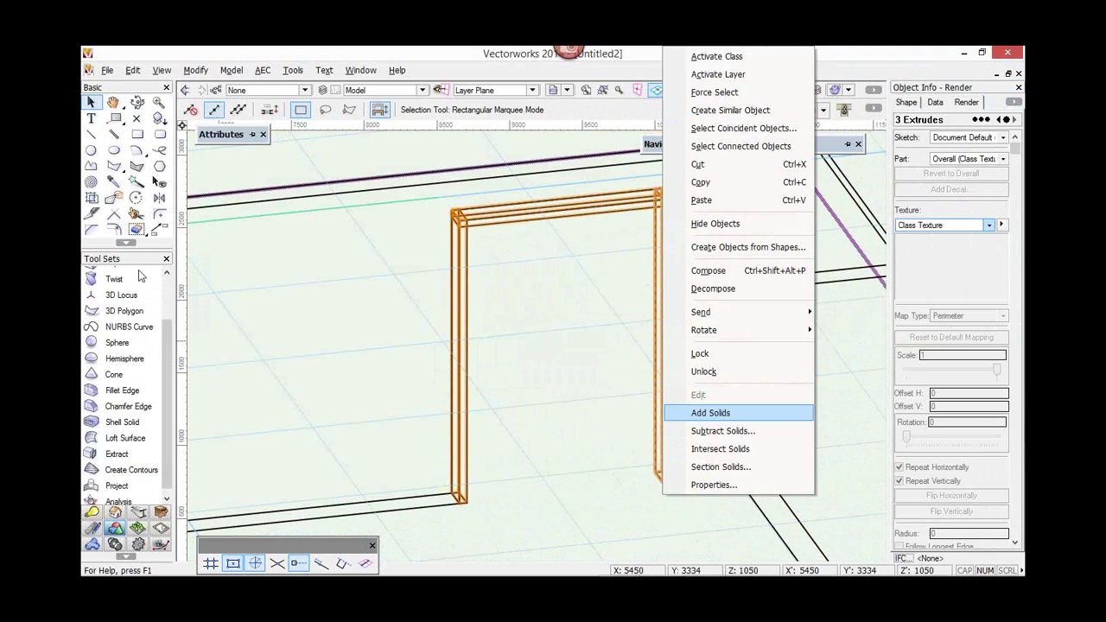
pyautogui.press('Return')
# - Push the outer face of the door frame back into the opening with Push/Pull
pyautogui.hotkey('shift', 'r')
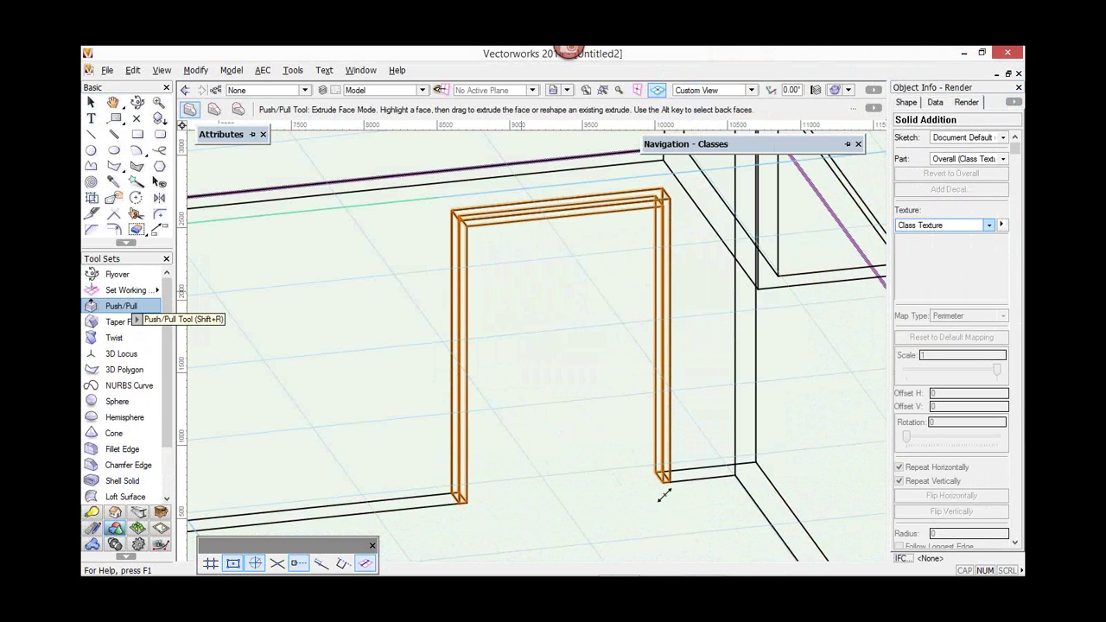
pyautogui.click(662, 471)
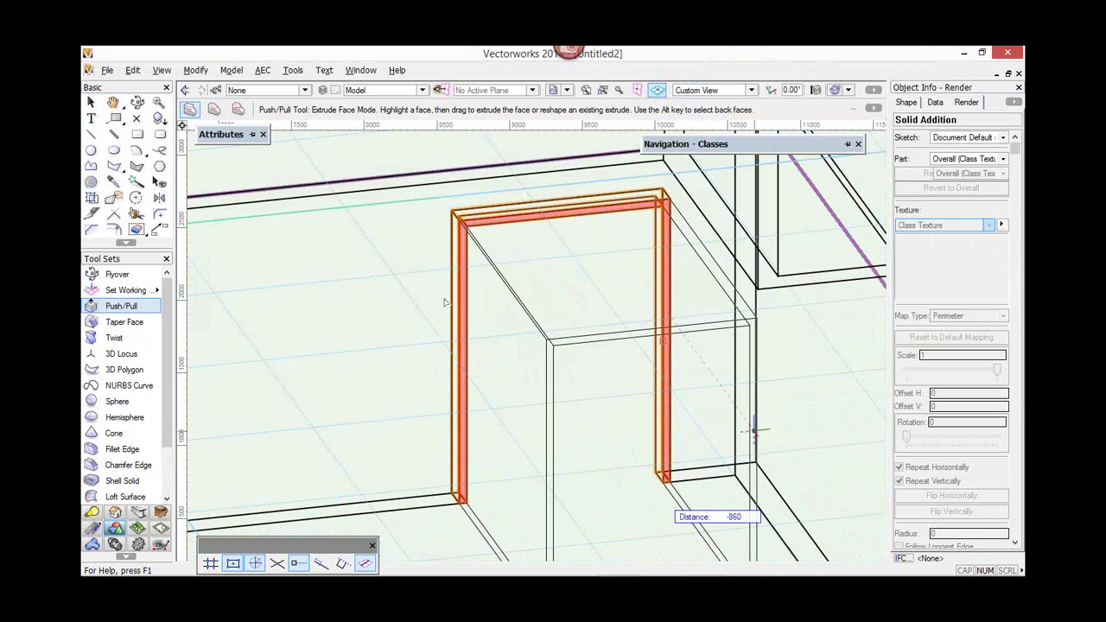
pyautogui.click(444, 301)
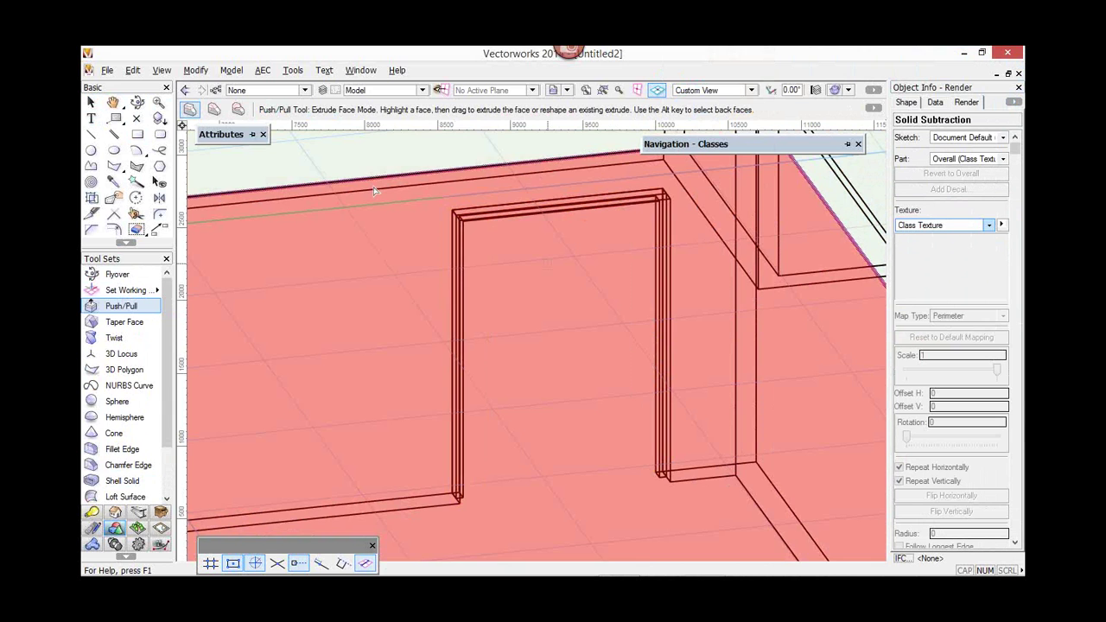
pyautogui.click(89, 103)
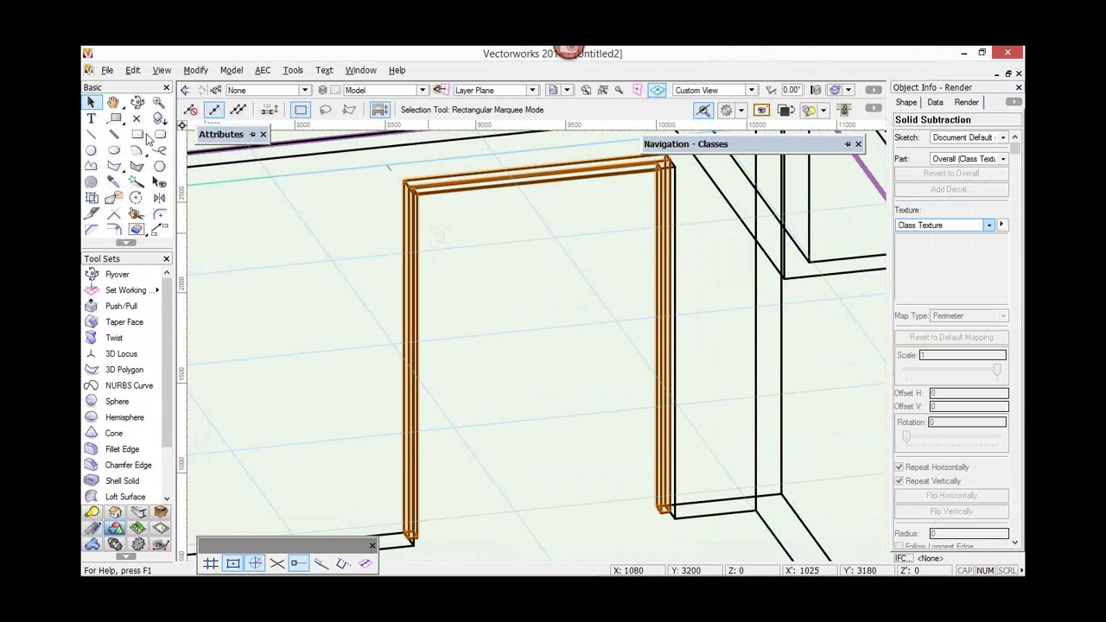
# - Draw a 700 by 2100 mm rectangle from the door frame's inner base corner to the midpoint of its head
pyautogui.click(137, 134)
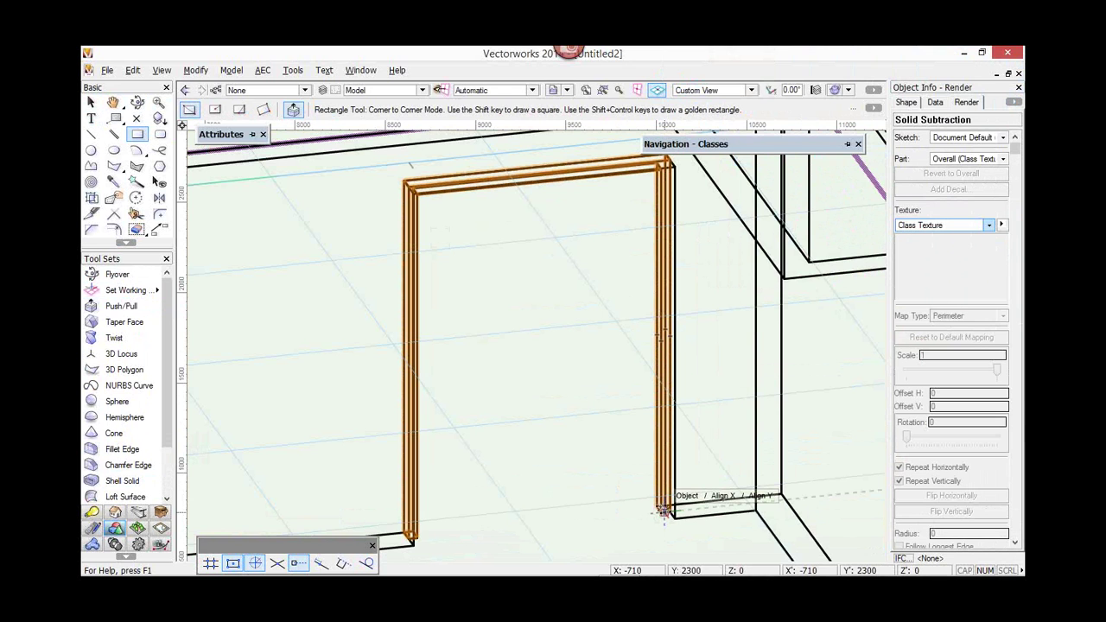
pyautogui.press('z')
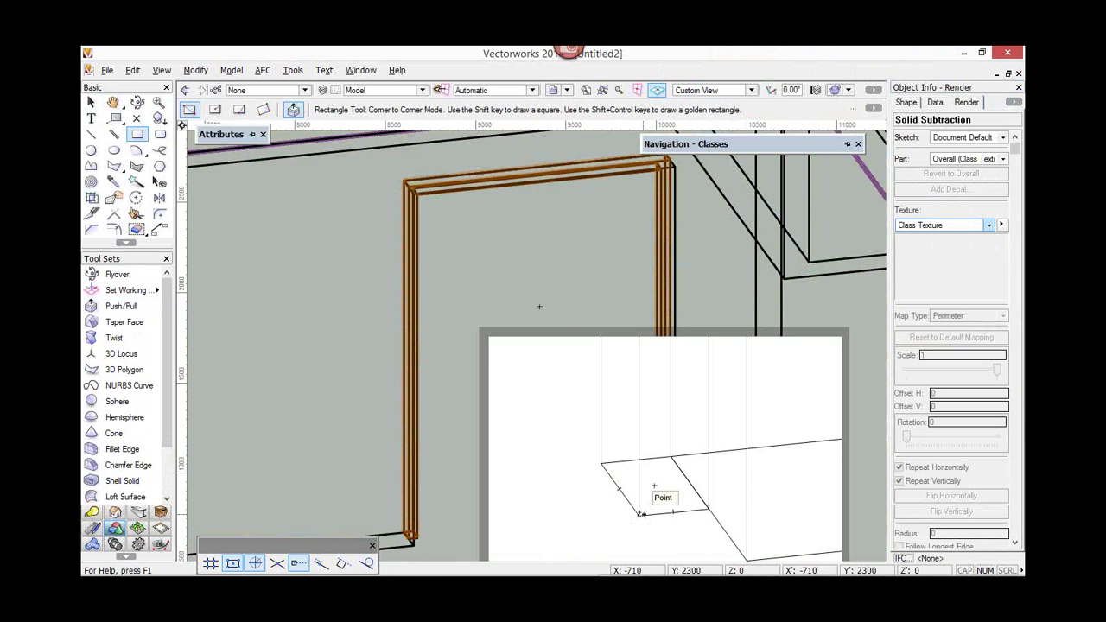
pyautogui.click(640, 515)
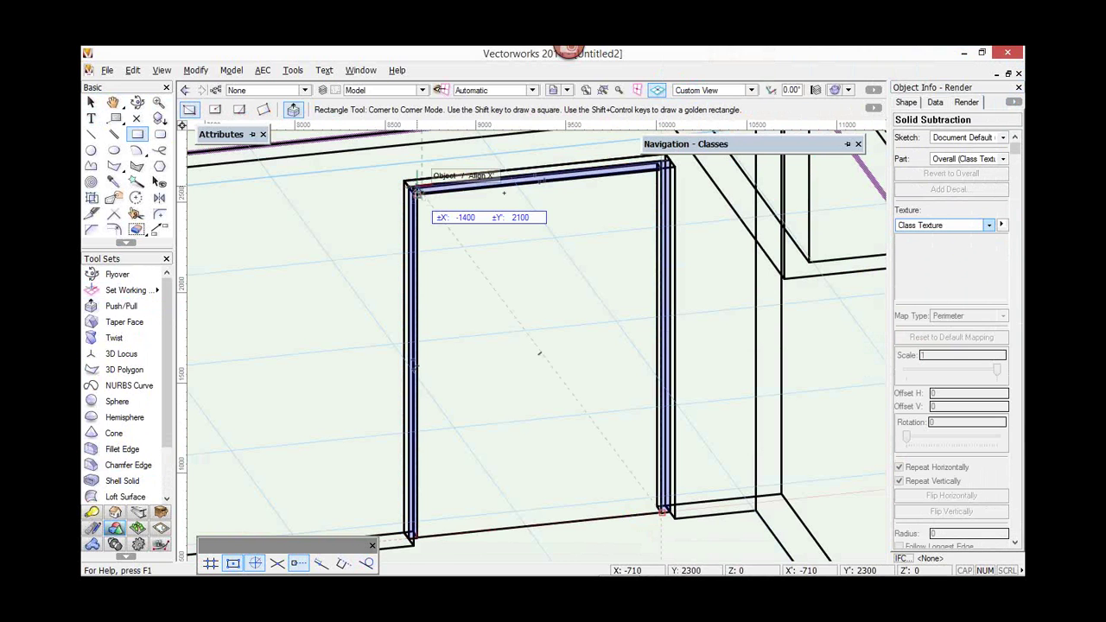
pyautogui.click(541, 177)
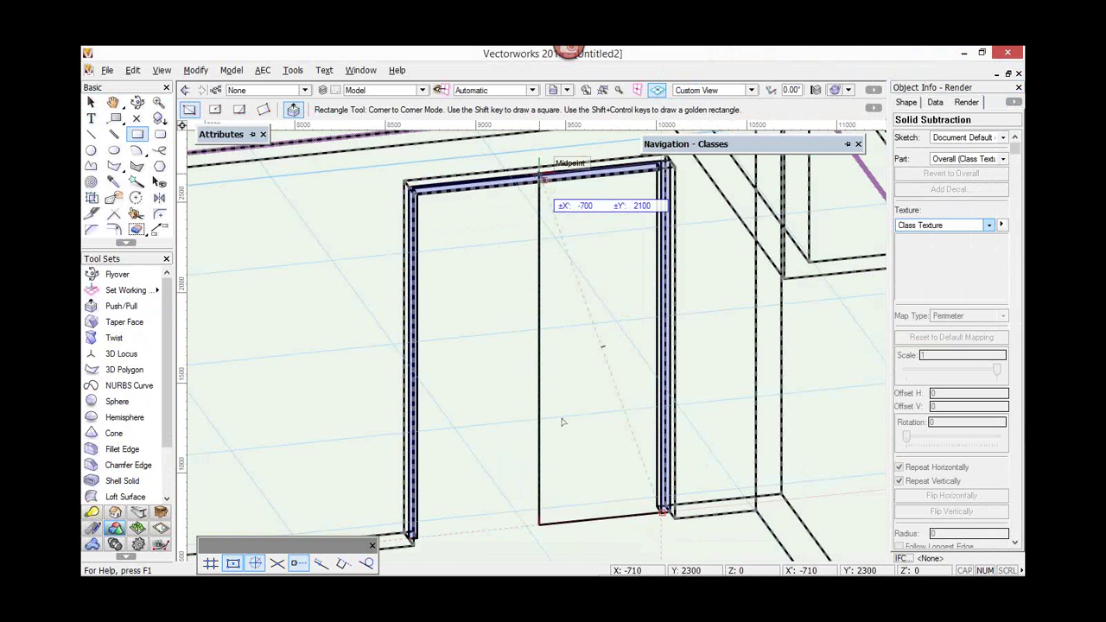
# - Extrude the door leaf rectangle by a distance of -40 mm
pyautogui.click(517, 464)
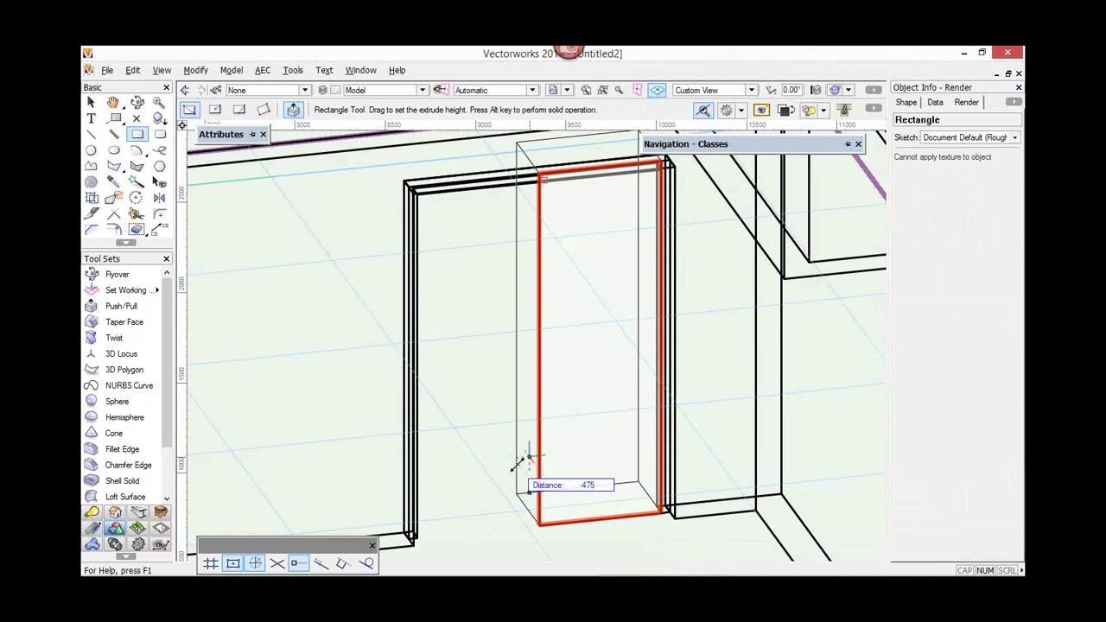
pyautogui.write('40')
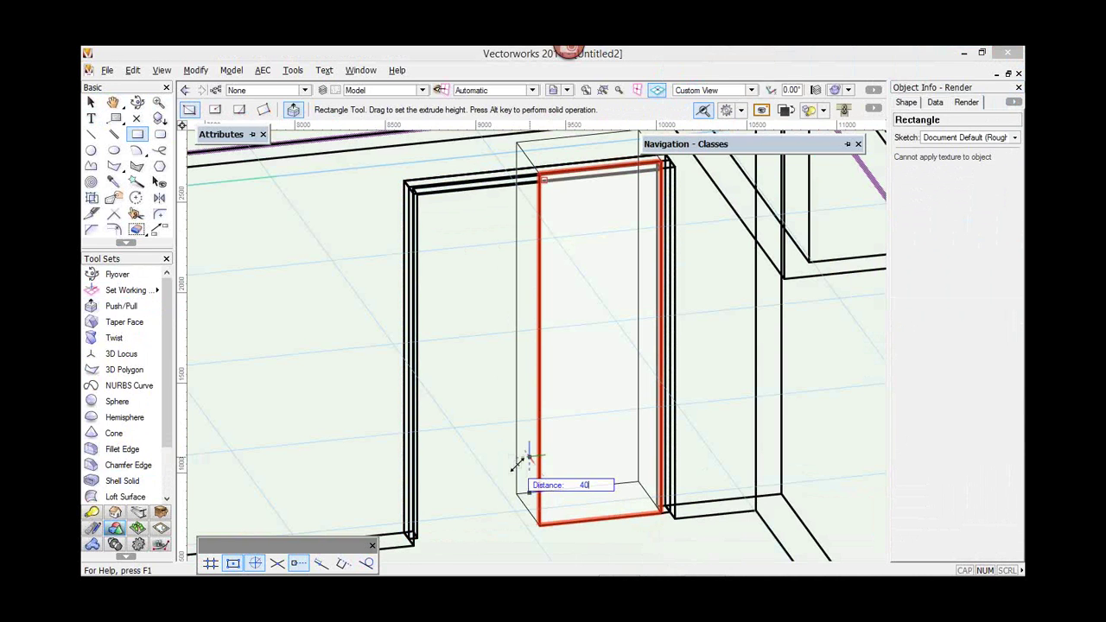
pyautogui.press('BackSpace')
pyautogui.press('BackSpace')
pyautogui.write('-10')
pyautogui.press('BackSpace')
pyautogui.press('BackSpace')
pyautogui.write('40')
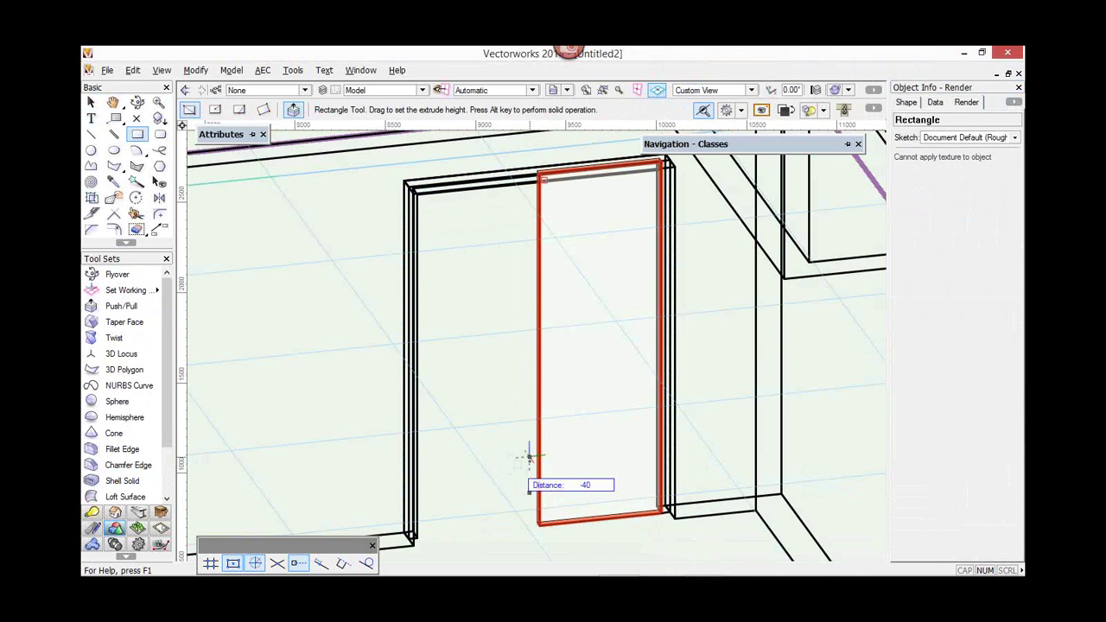
pyautogui.press('Return')
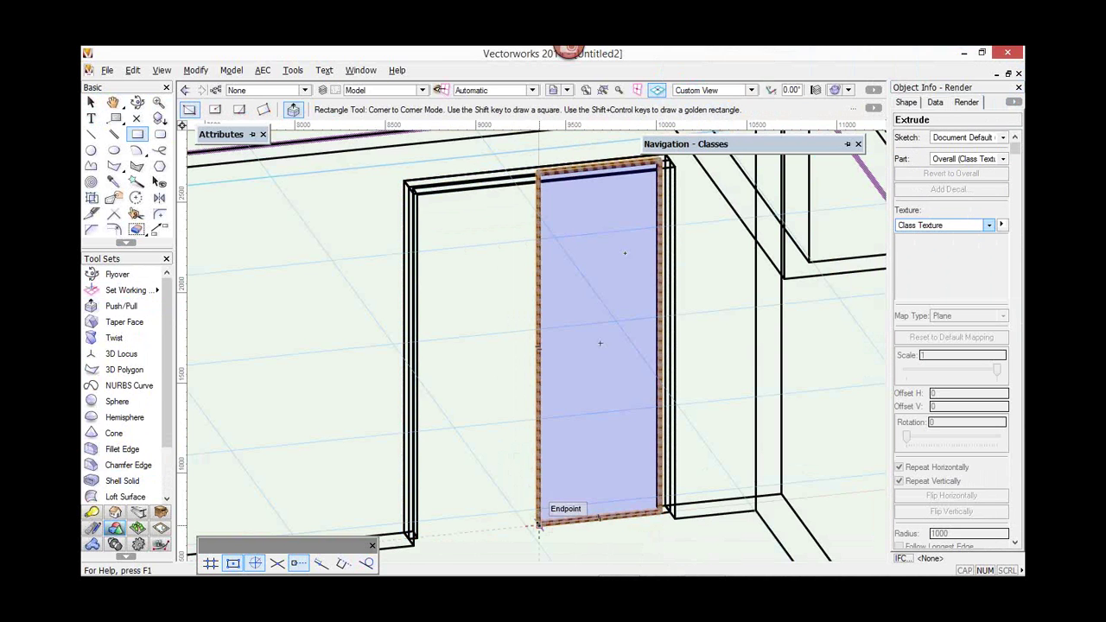
pyautogui.click(539, 524)
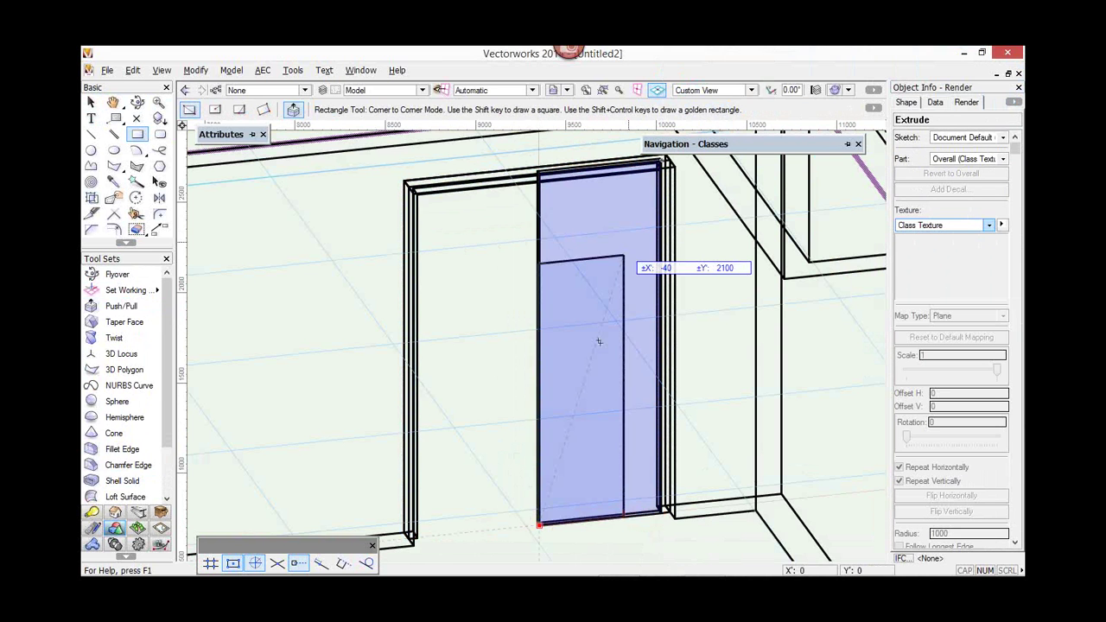
pyautogui.click(664, 162)
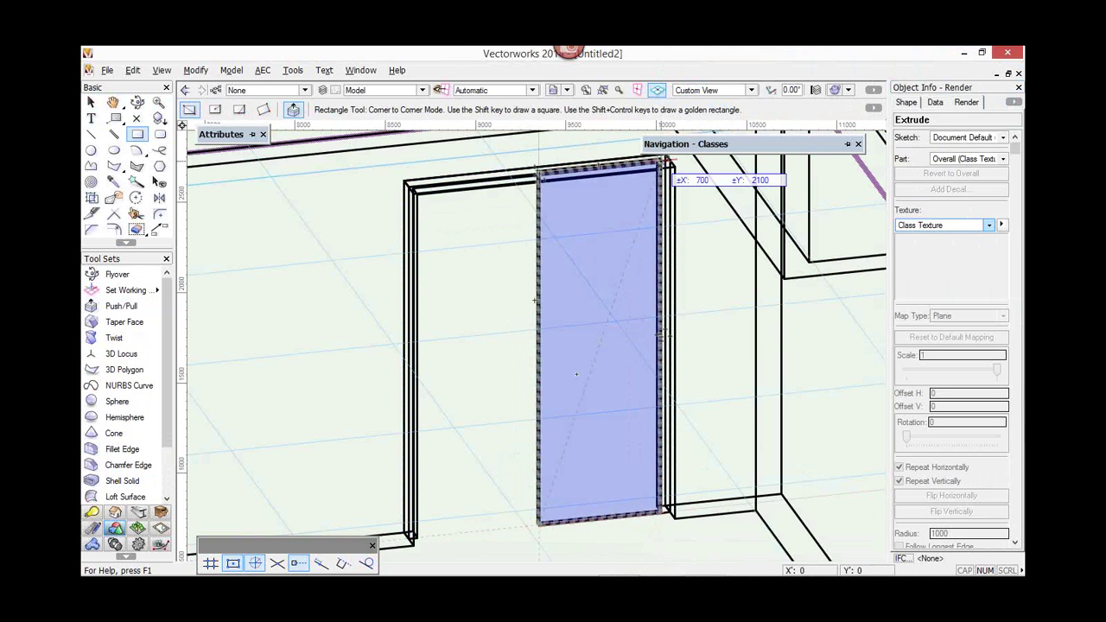
pyautogui.press('Escape')
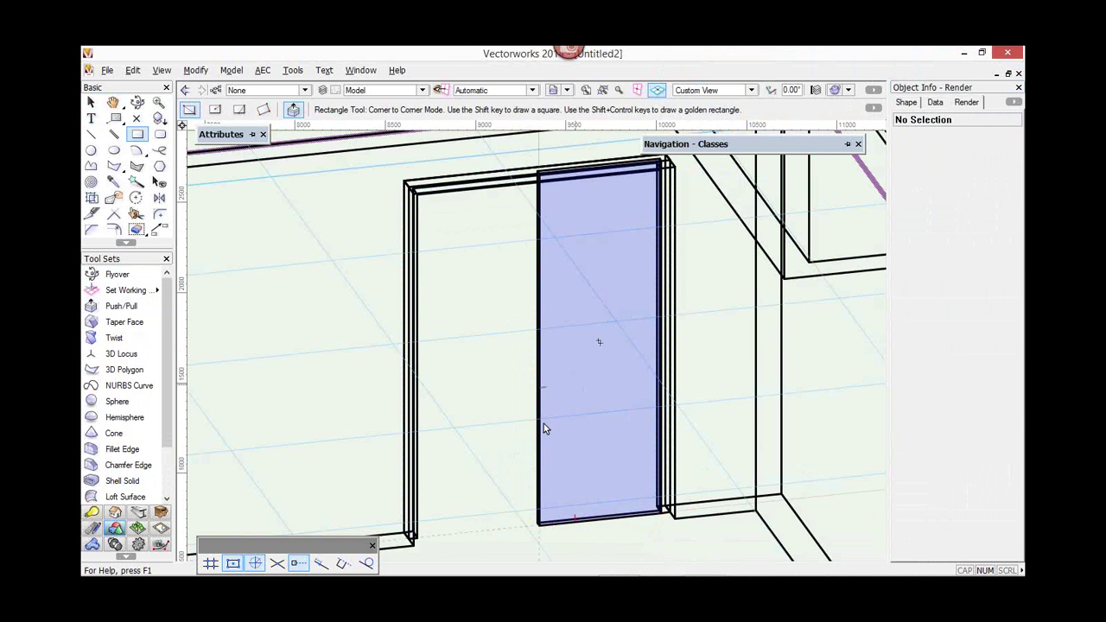
# - Delete the extruded door leaf from the frame opening
pyautogui.press('x')
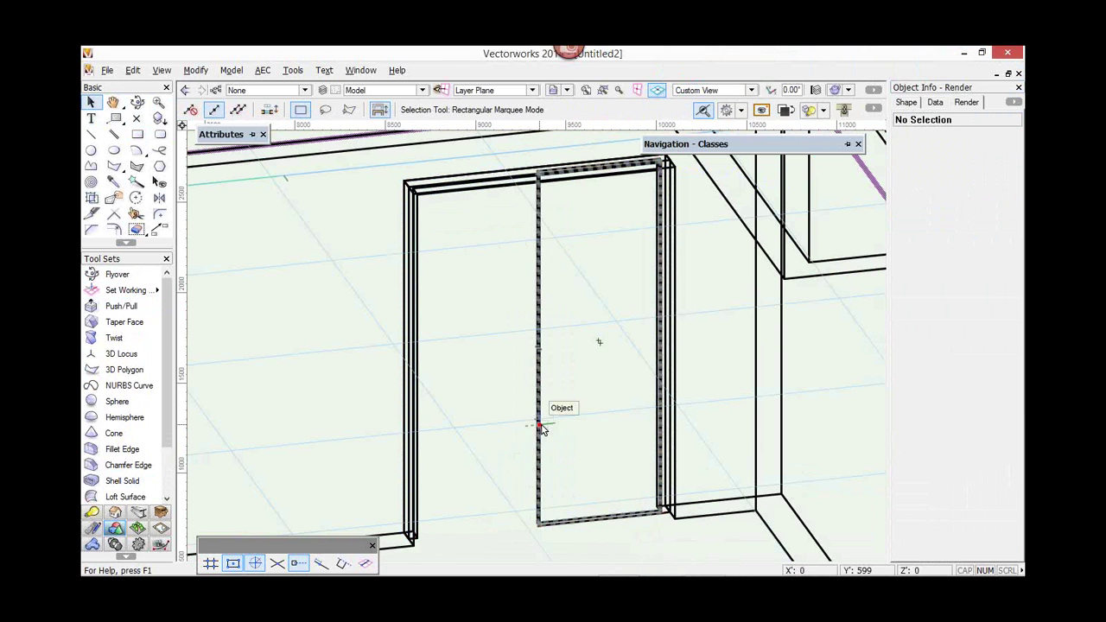
pyautogui.click(540, 425)
pyautogui.press('Delete')
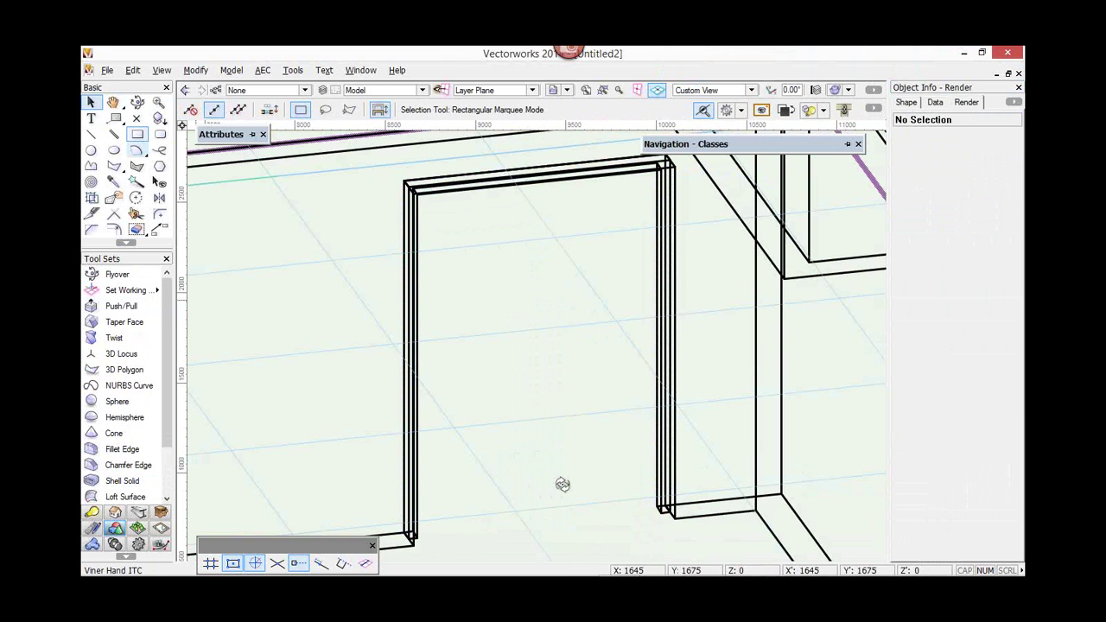
# - Draw a 713 by 2050 mm rectangle from the frame's inner base corner to the head's midpoint and extrude it into a 40 mm leaf
pyautogui.hotkey('shift', 'c')
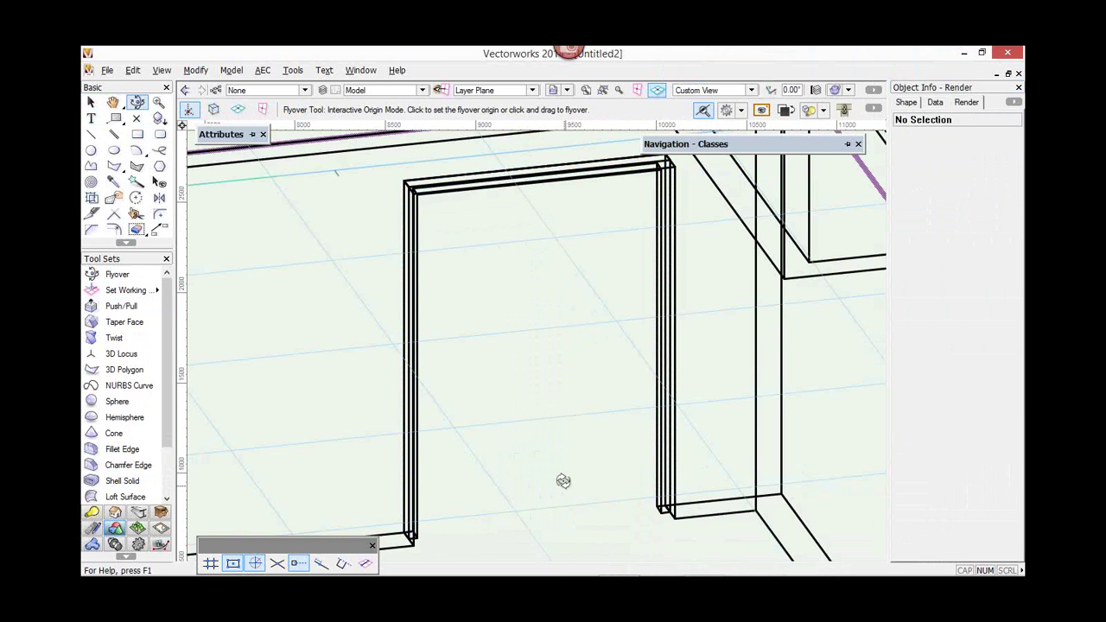
pyautogui.moveTo(563, 481); pyautogui.dragTo(500, 418)
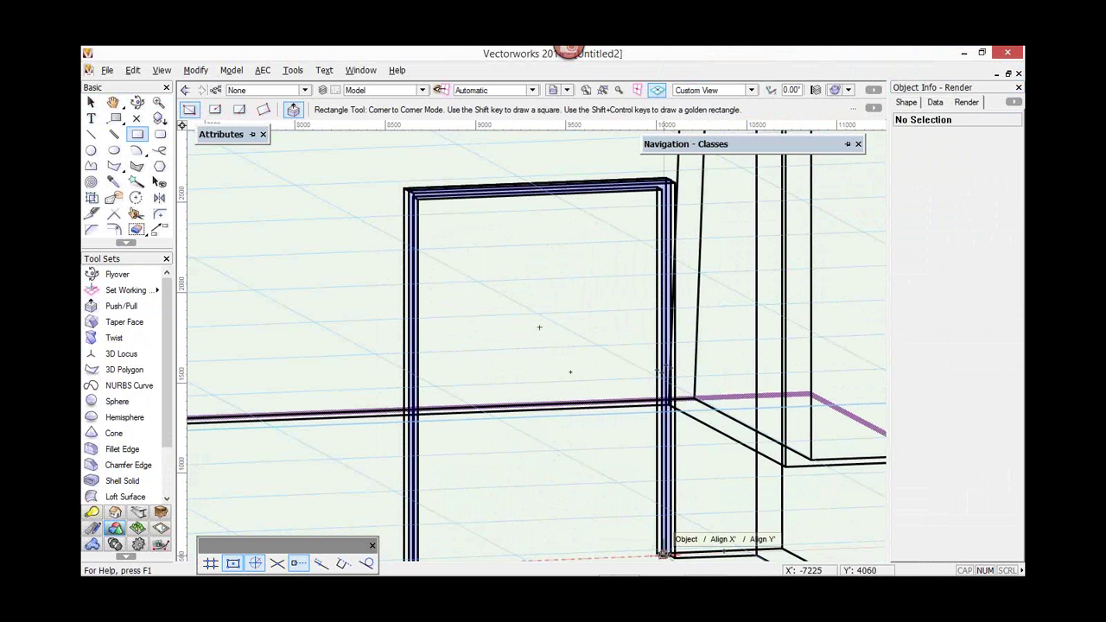
pyautogui.click(662, 553)
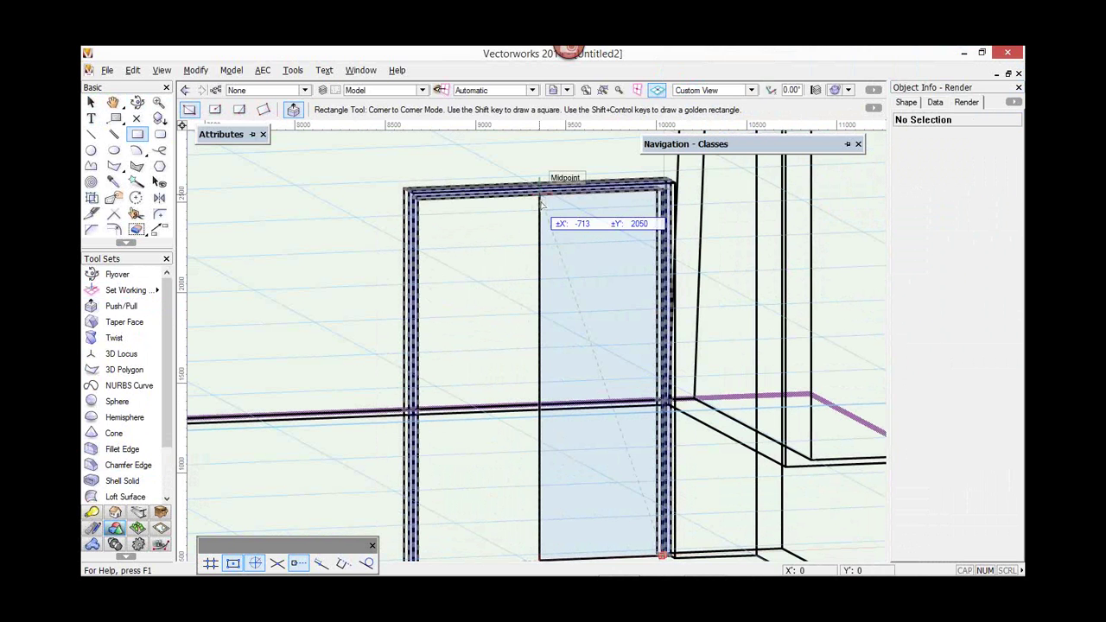
pyautogui.click(542, 204)
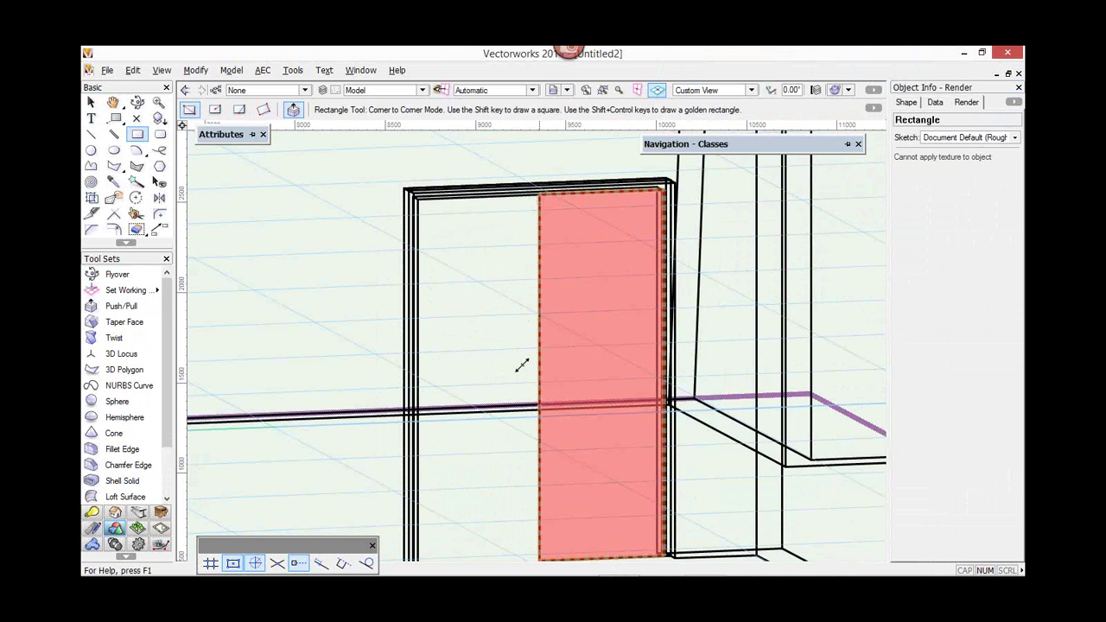
pyautogui.click(522, 367)
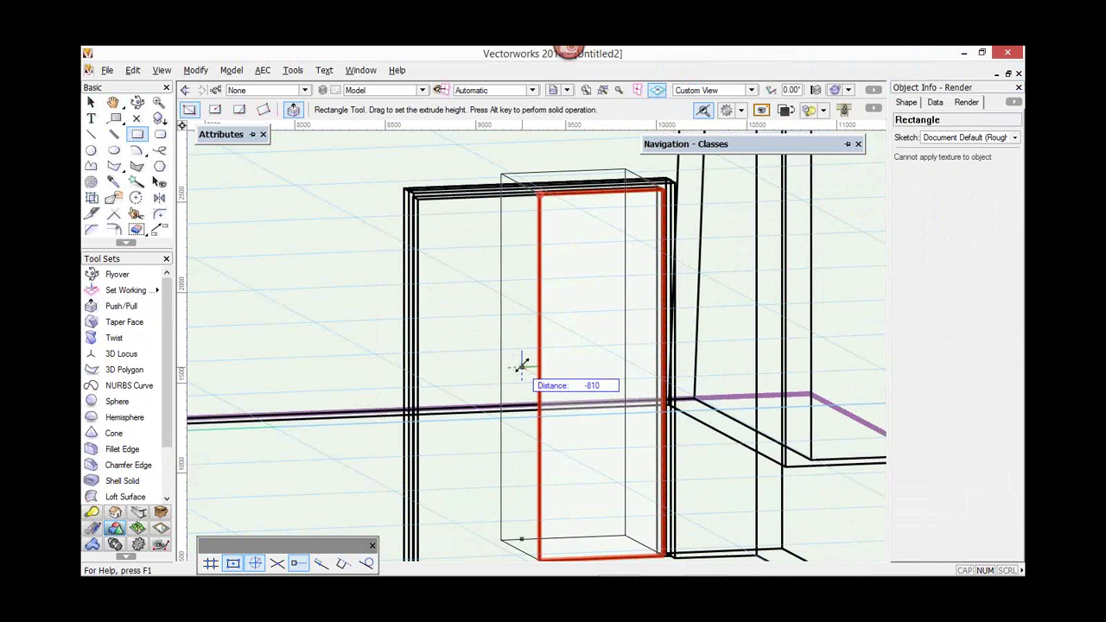
pyautogui.click(583, 397)
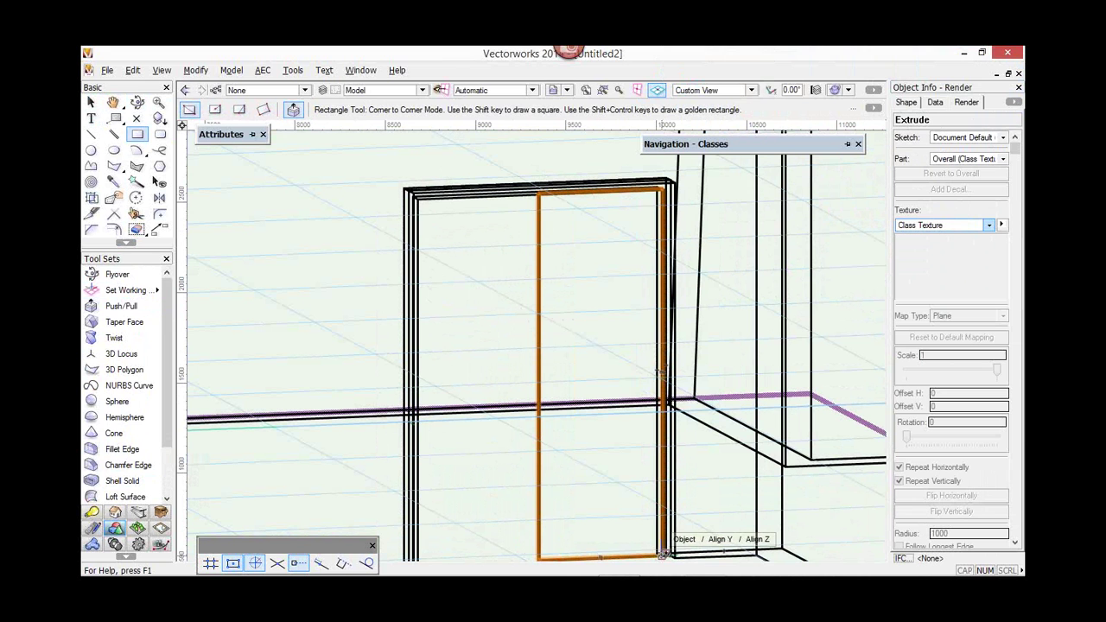
# - Draw a rectangle over the door leaf's full face and reduce its width by 150 mm about its centre
pyautogui.click(601, 375)
pyautogui.click(602, 374)
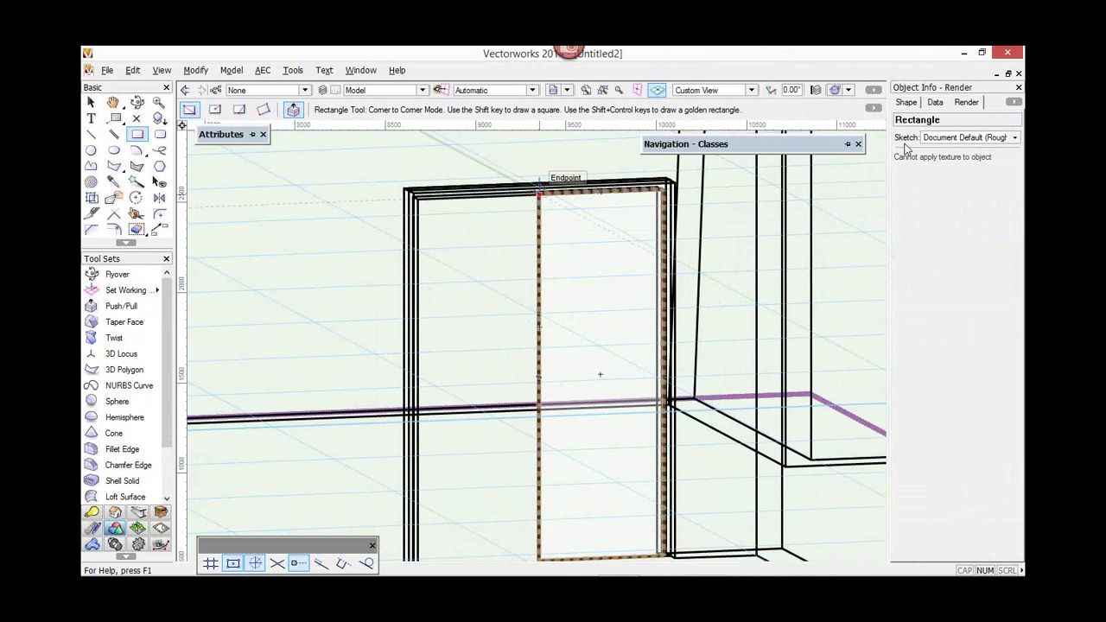
pyautogui.click(906, 102)
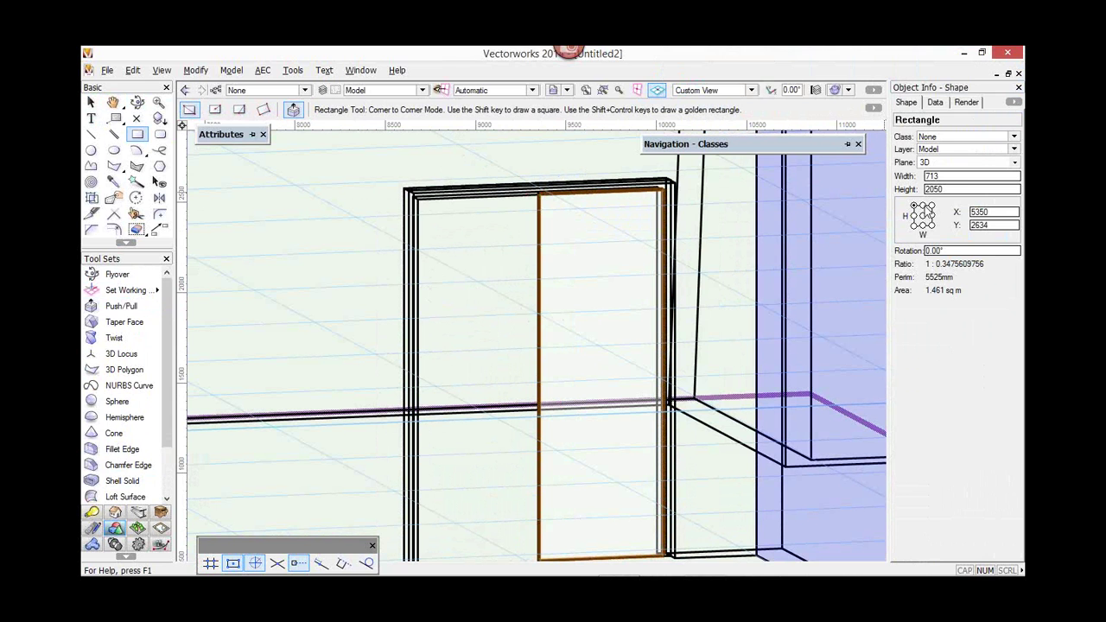
pyautogui.click(923, 206)
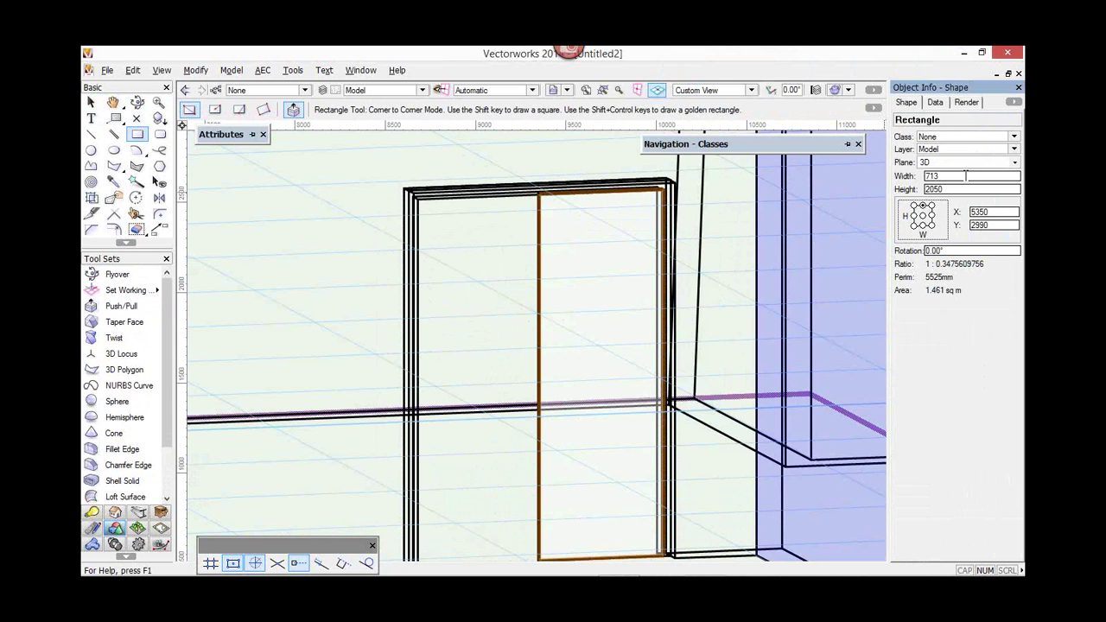
pyautogui.click(967, 175)
pyautogui.write('-150')
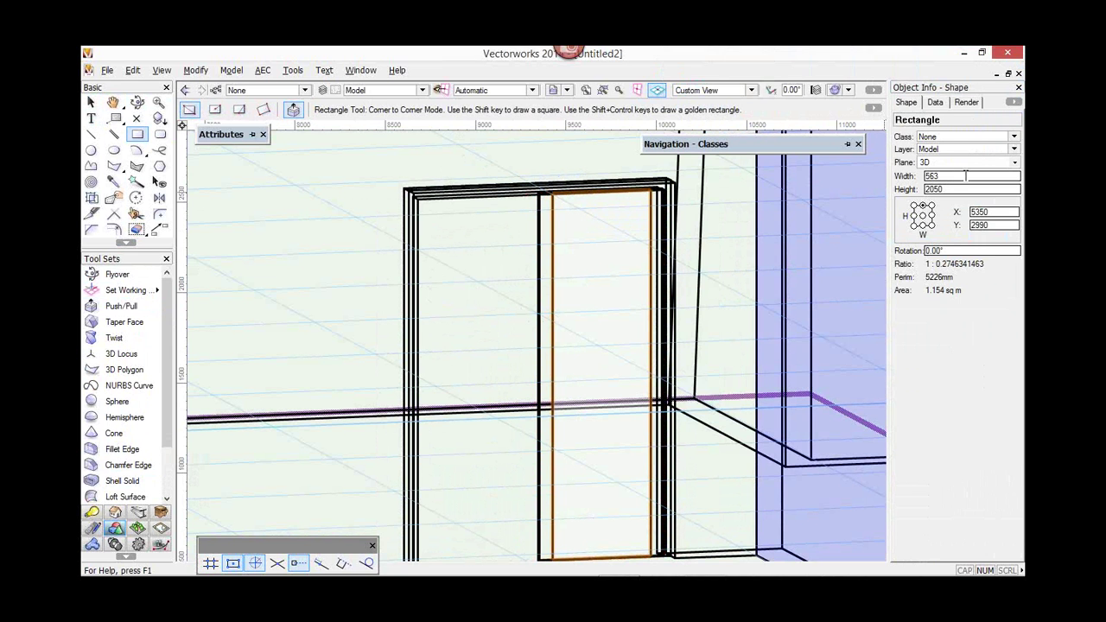
# - Reduce the face rectangle's height by 75 mm, keeping its bottom edge fixed
pyautogui.click(923, 231)
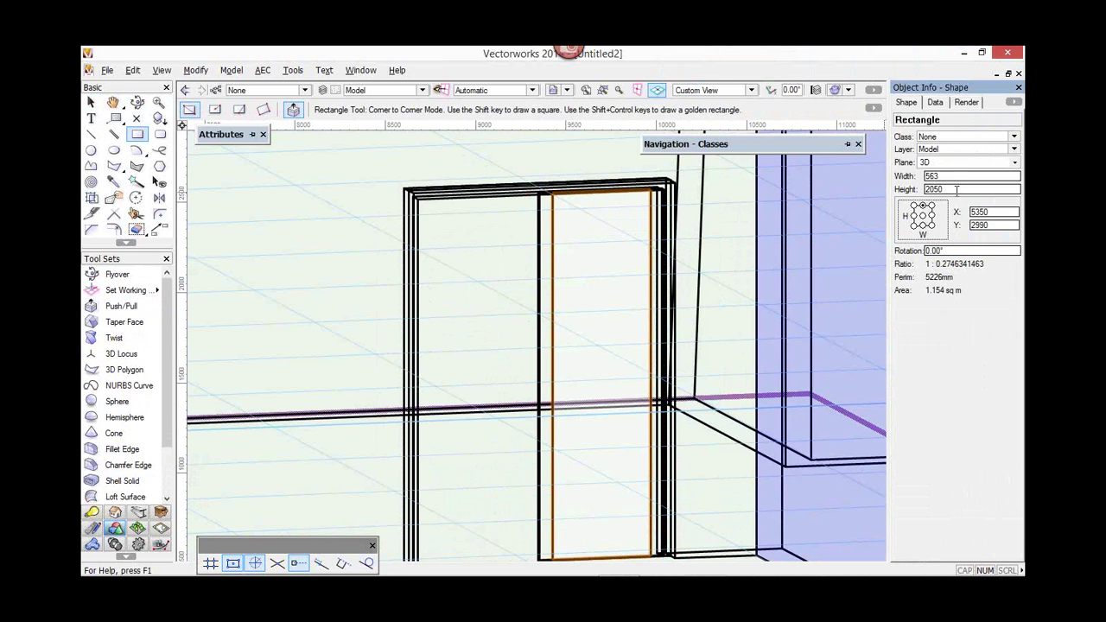
pyautogui.click(957, 189)
pyautogui.write('75')
pyautogui.press('BackSpace')
pyautogui.press('BackSpace')
pyautogui.write('-75')
pyautogui.press('Return')
# - Reduce the face rectangle's height by another 300 mm, keeping its top edge fixed
pyautogui.click(928, 213)
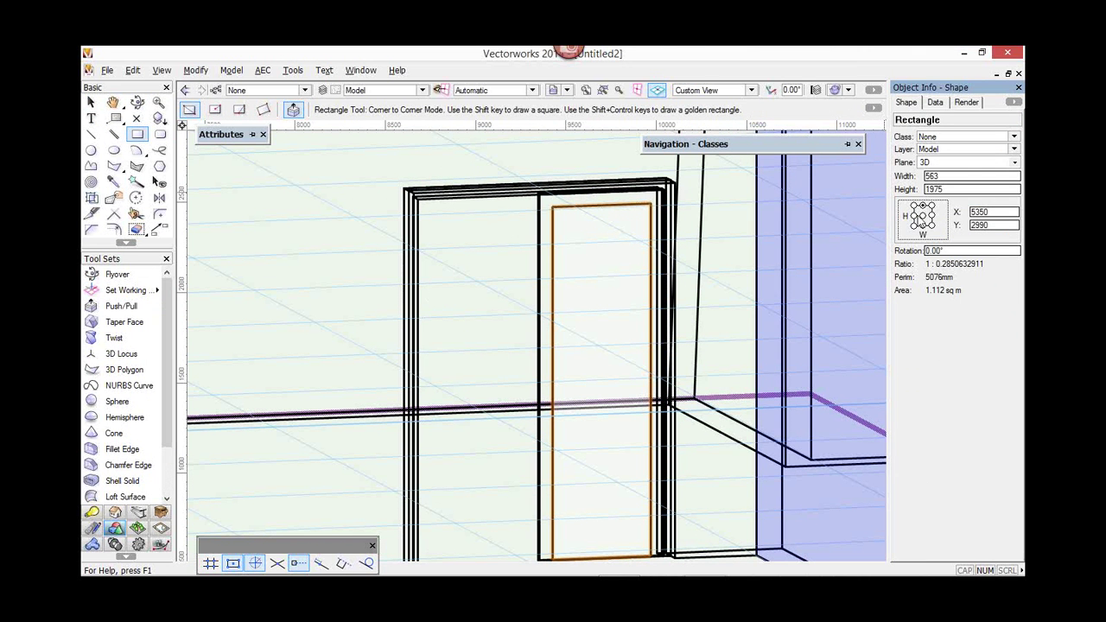
pyautogui.click(948, 188)
pyautogui.write('-300')
pyautogui.press('Return')
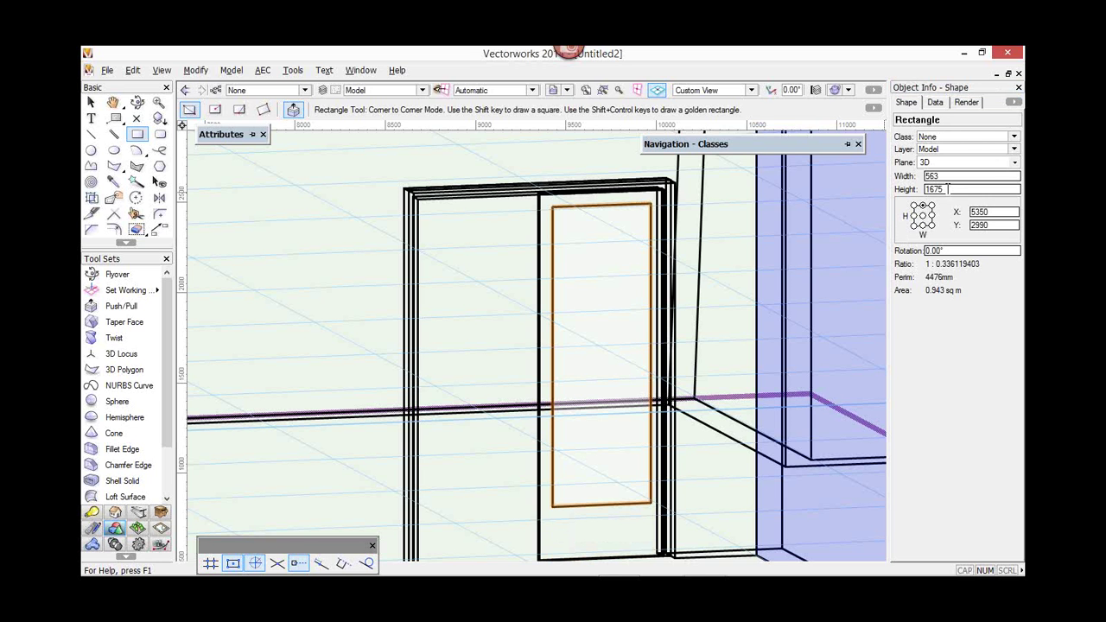
# - Push the 563 by 1675 mm rectangle through the door leaf to cut its glazing opening
pyautogui.click(588, 499)
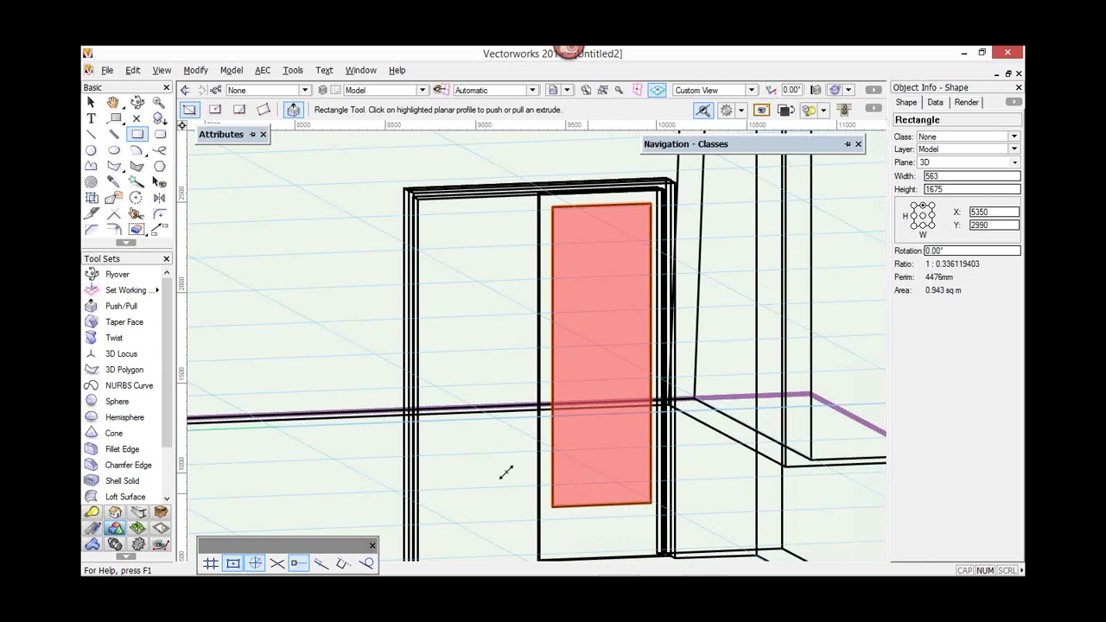
pyautogui.click(506, 473)
pyautogui.click(515, 455)
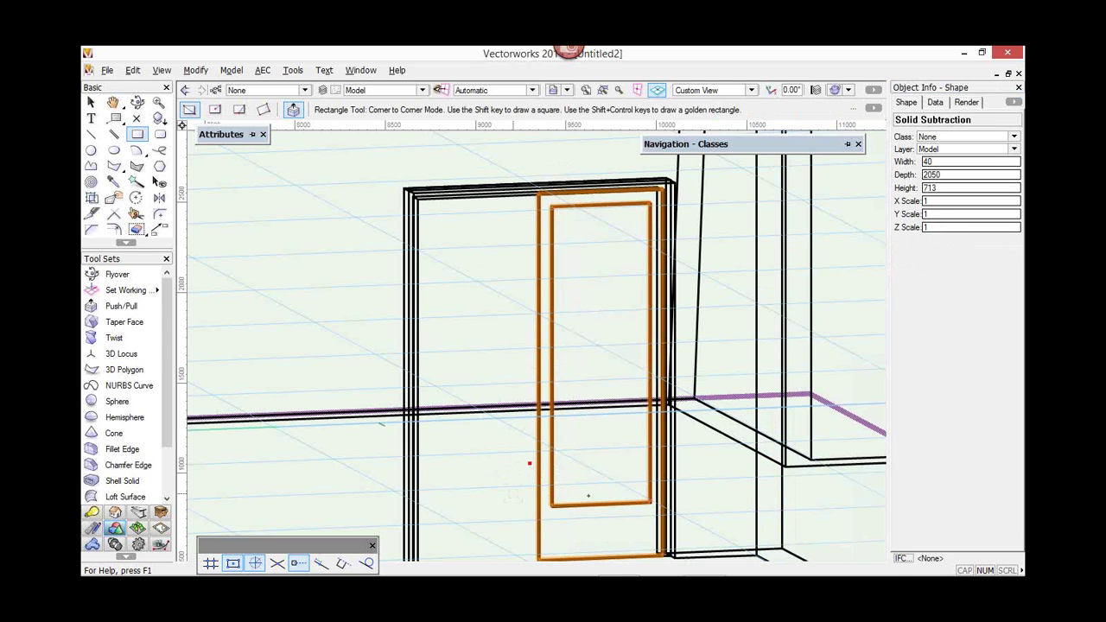
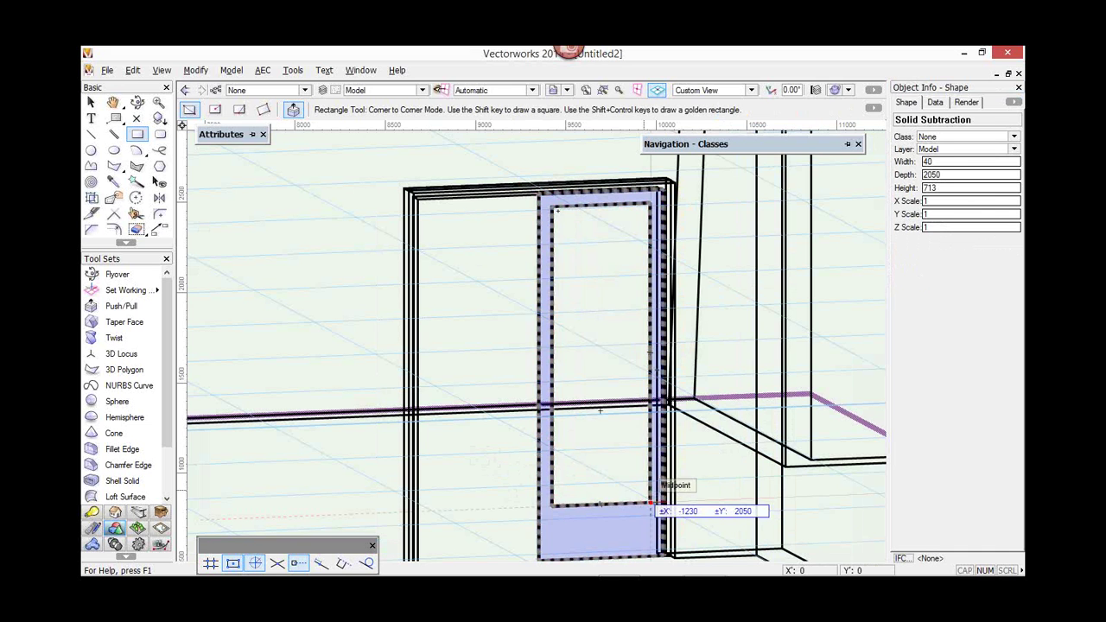
# - Draw a rectangle corner to corner over the leaf's glazing opening and extrude it by -6 mm as a glass pane
pyautogui.click(651, 504)
pyautogui.click(552, 205)
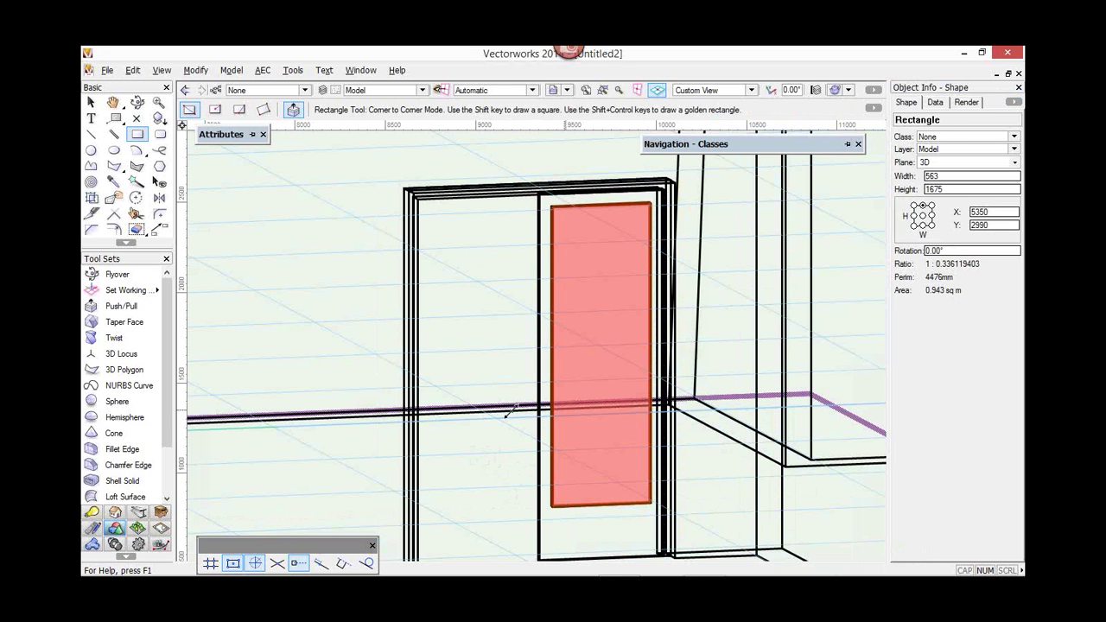
pyautogui.click(562, 435)
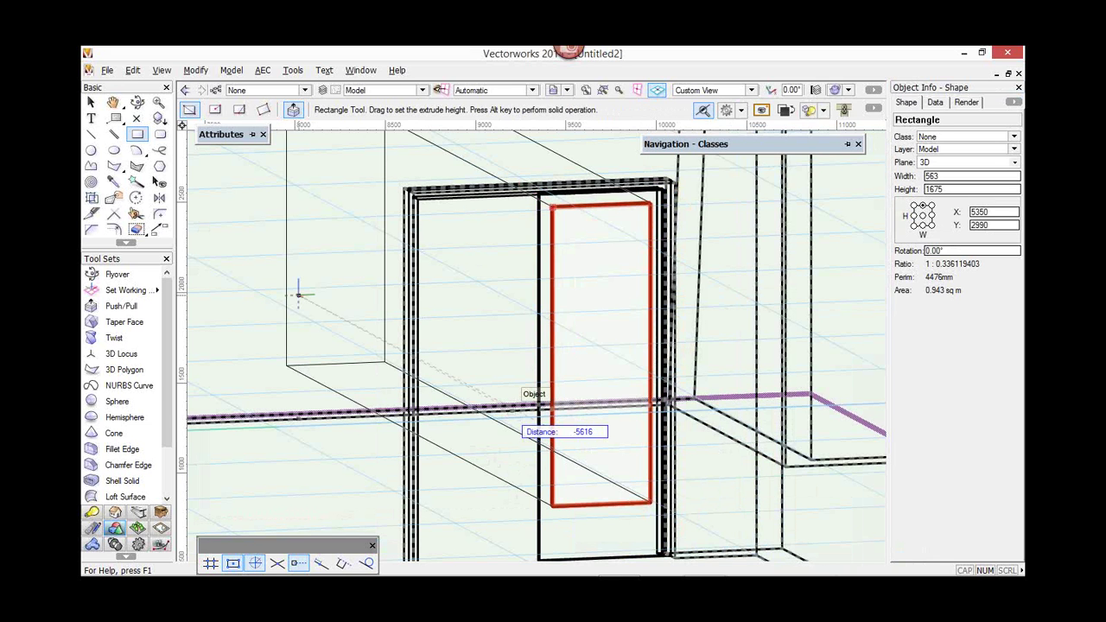
pyautogui.write('-6')
pyautogui.press('Return')
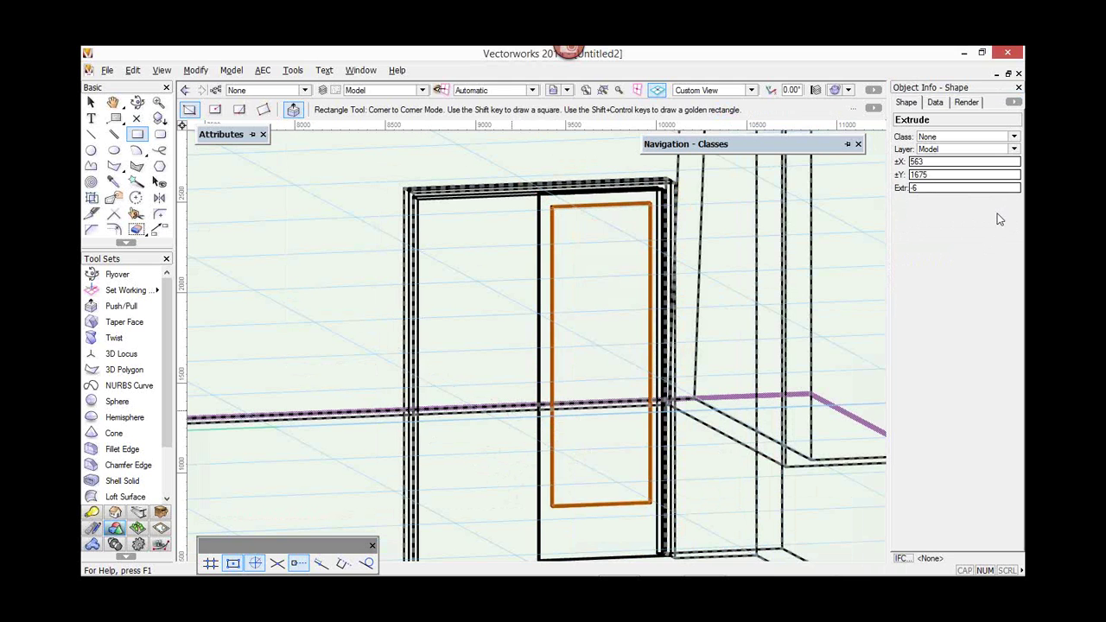
# - Apply the Glas/Fig Lt Blue texture to the door's glass pane
pyautogui.click(966, 102)
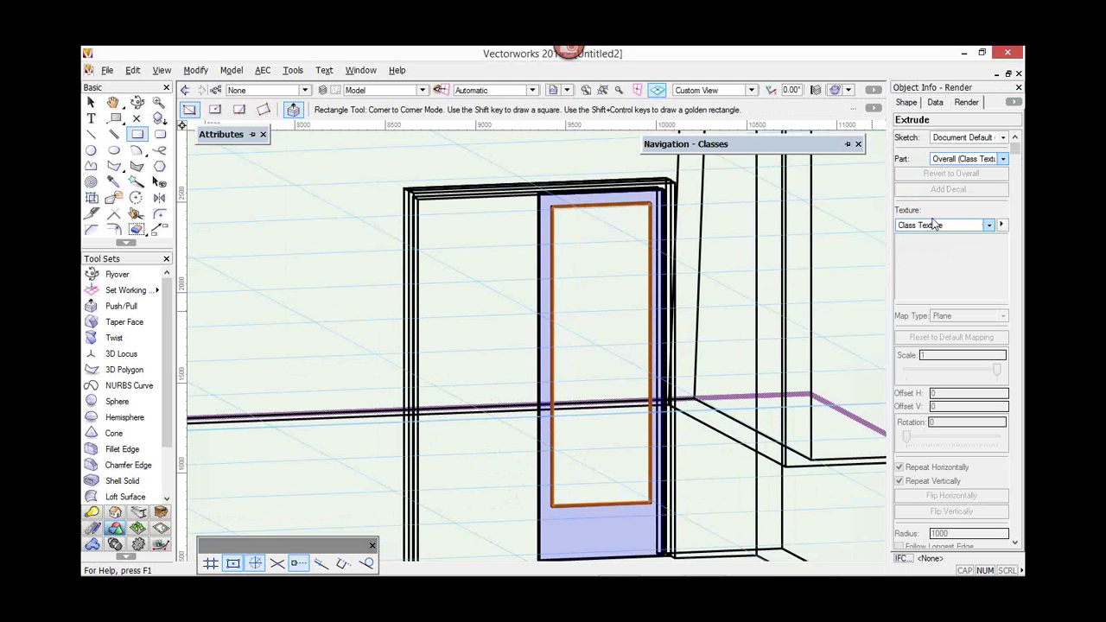
pyautogui.hotkey('alt', 'Down')
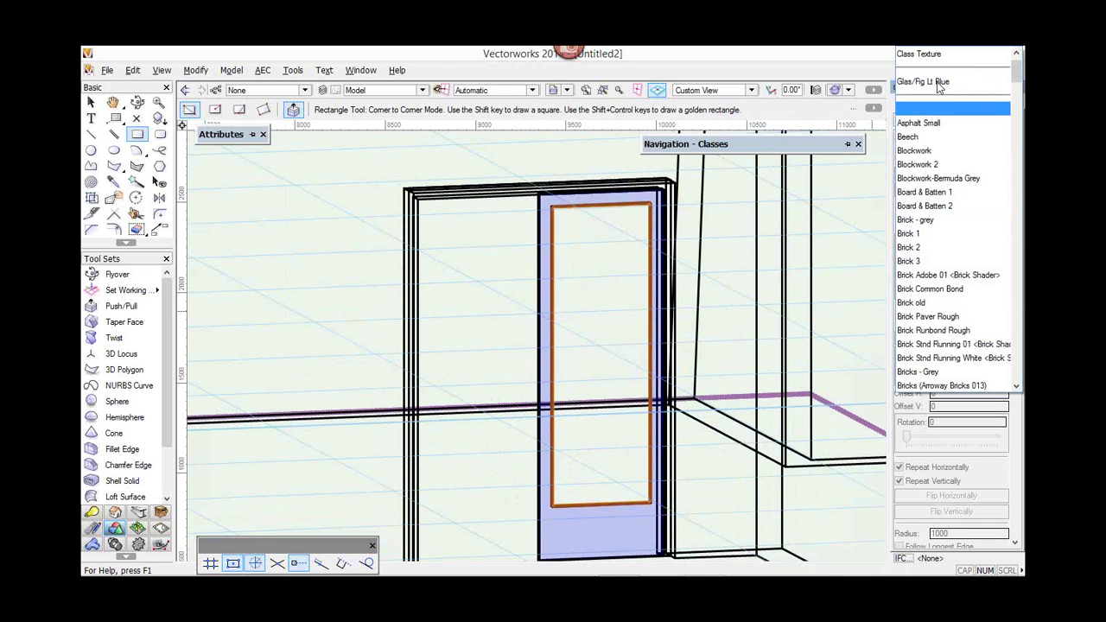
pyautogui.click(940, 83)
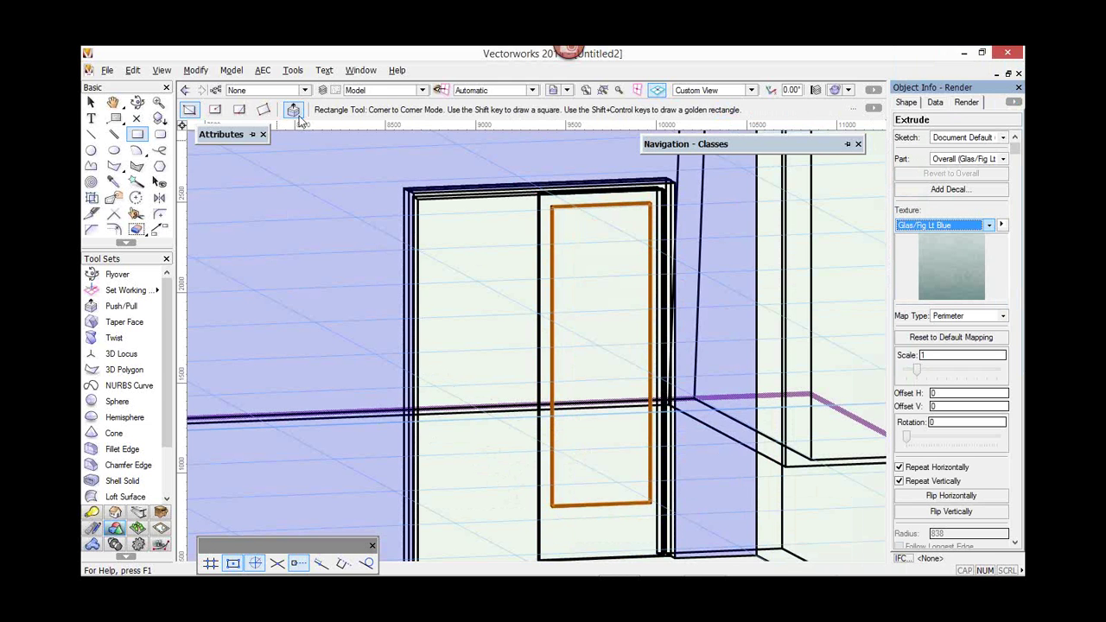
# - Mirror a duplicate of the door leaf and its glass pane across the leaf's meeting edge to fill the opening's other half
pyautogui.press('x')
pyautogui.click(554, 224)
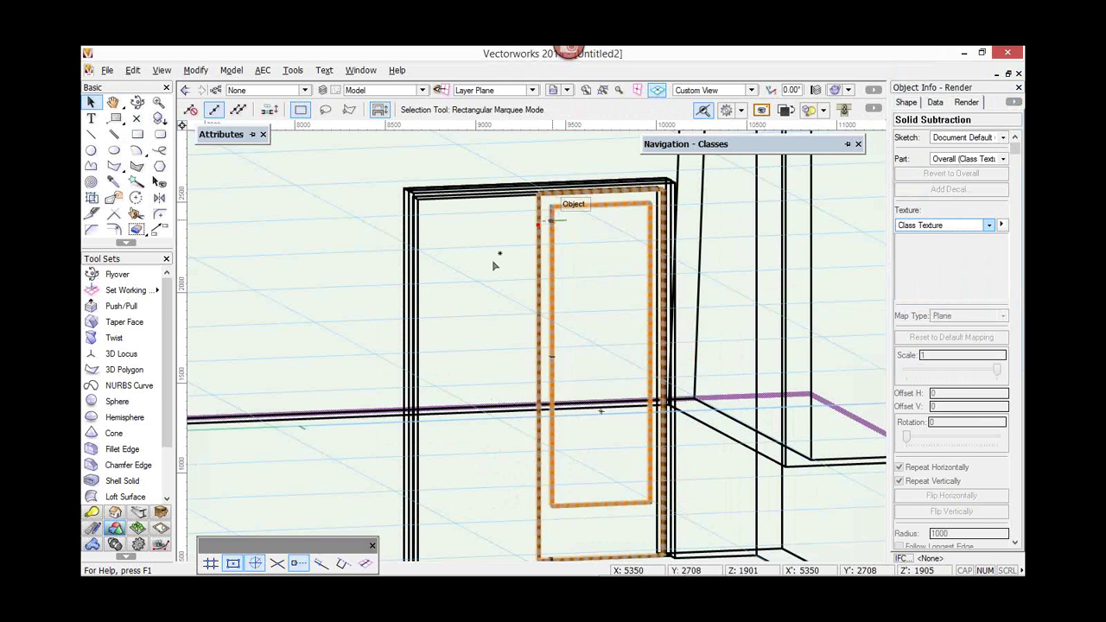
pyautogui.click(490, 263)
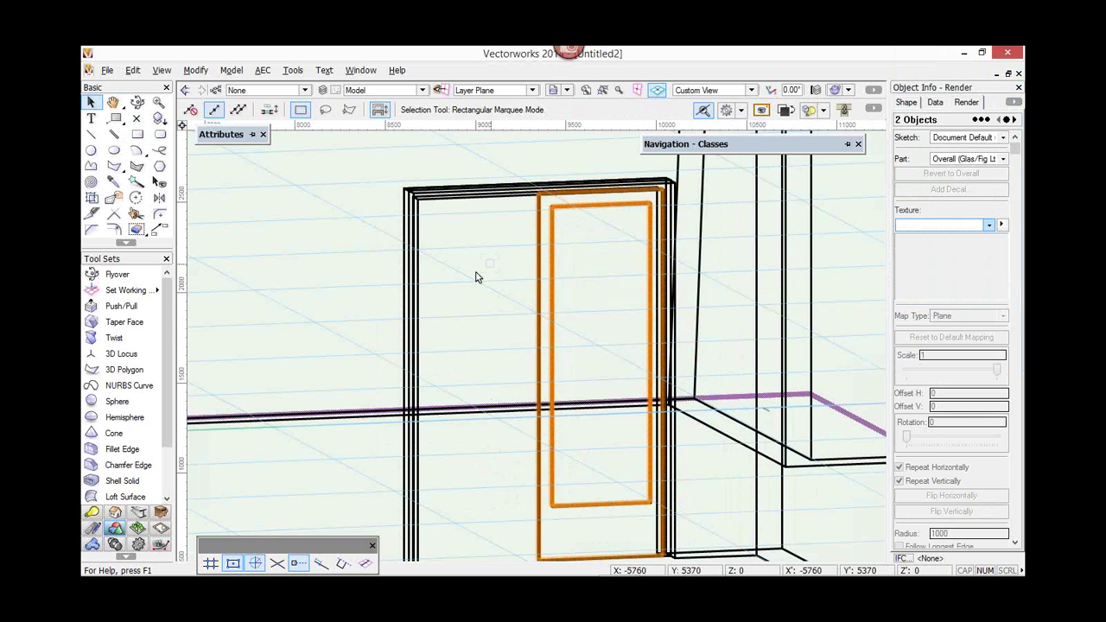
pyautogui.scroll(-2, 476, 278)
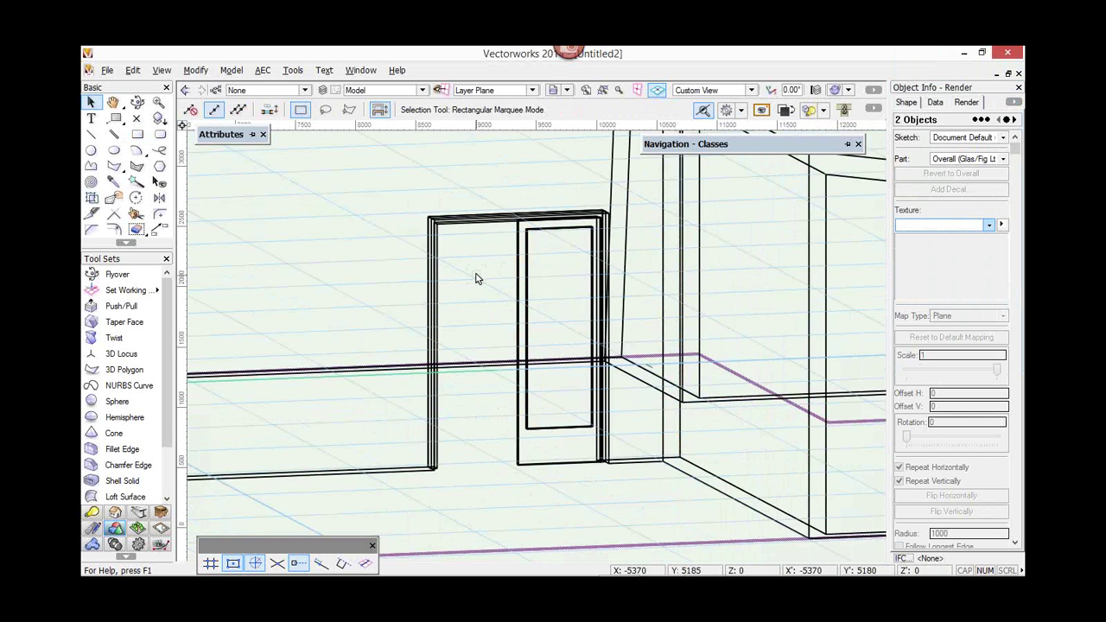
pyautogui.scroll(-2, 475, 278)
pyautogui.scroll(2, 475, 279)
pyautogui.click(159, 198)
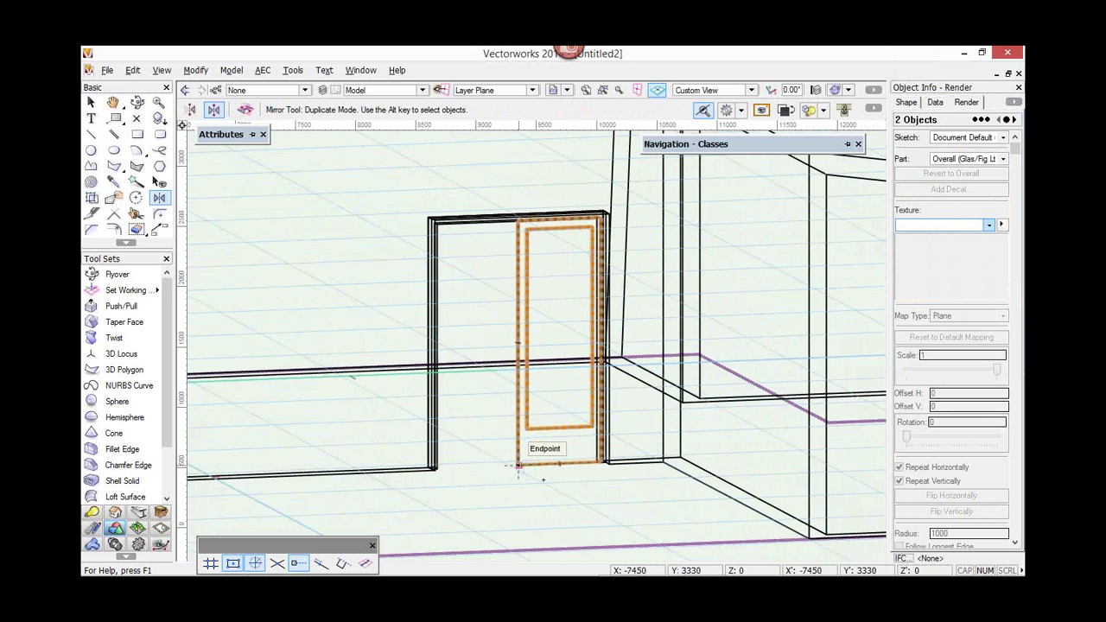
pyautogui.click(519, 466)
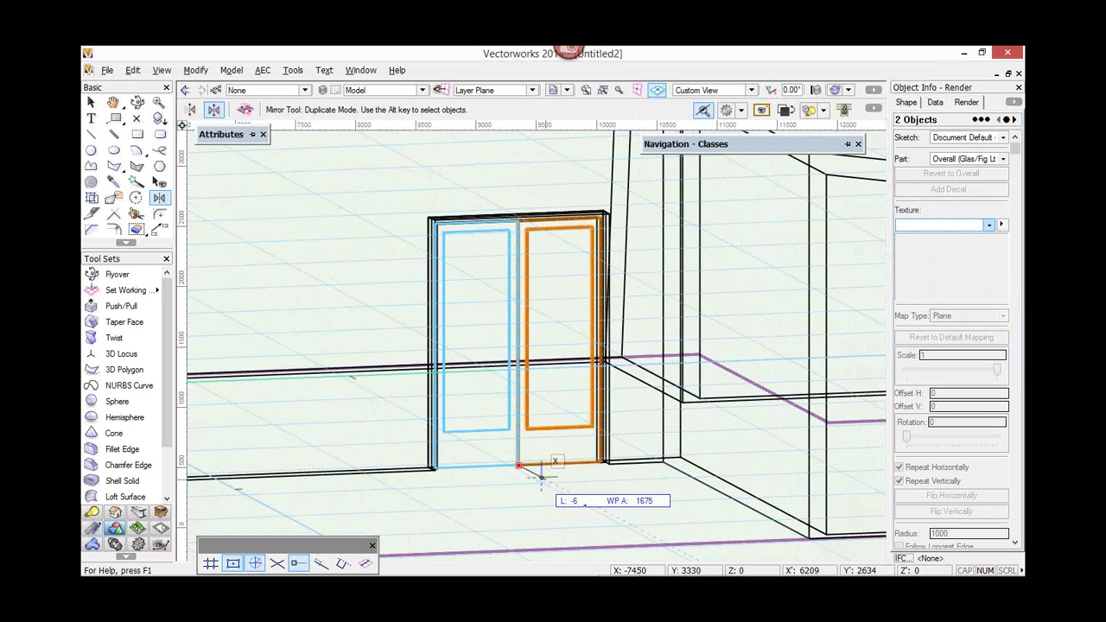
pyautogui.click(587, 502)
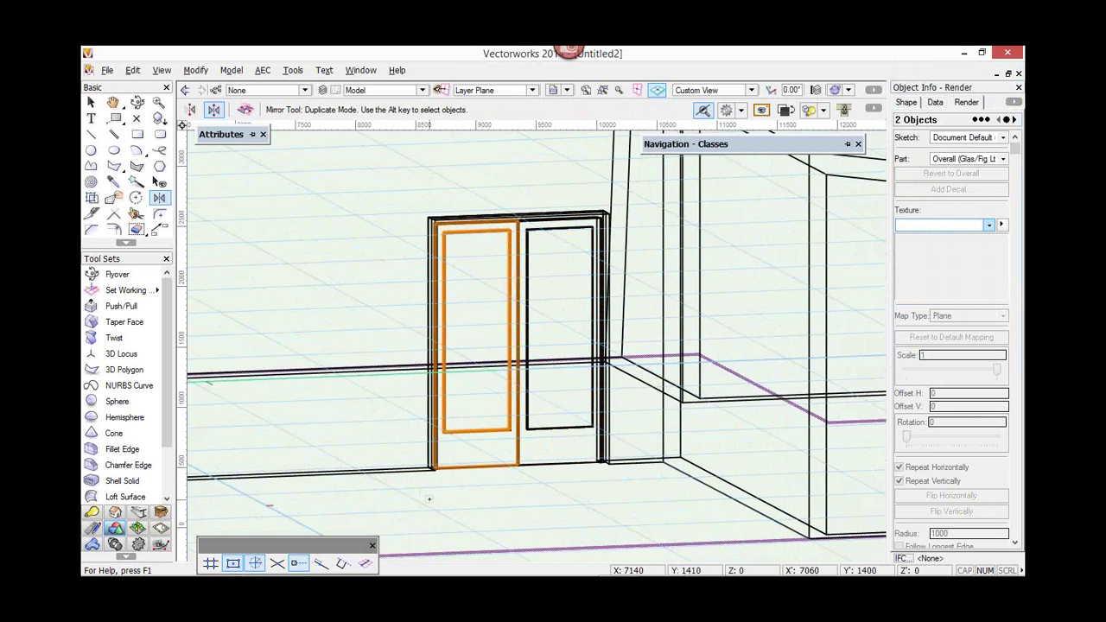
# - Draw a 1500 by 2100 mm rectangle up from the long wall's bottom edge and push it through the wall to cut a second door opening
pyautogui.moveTo(551, 395); pyautogui.dragTo(788, 412)
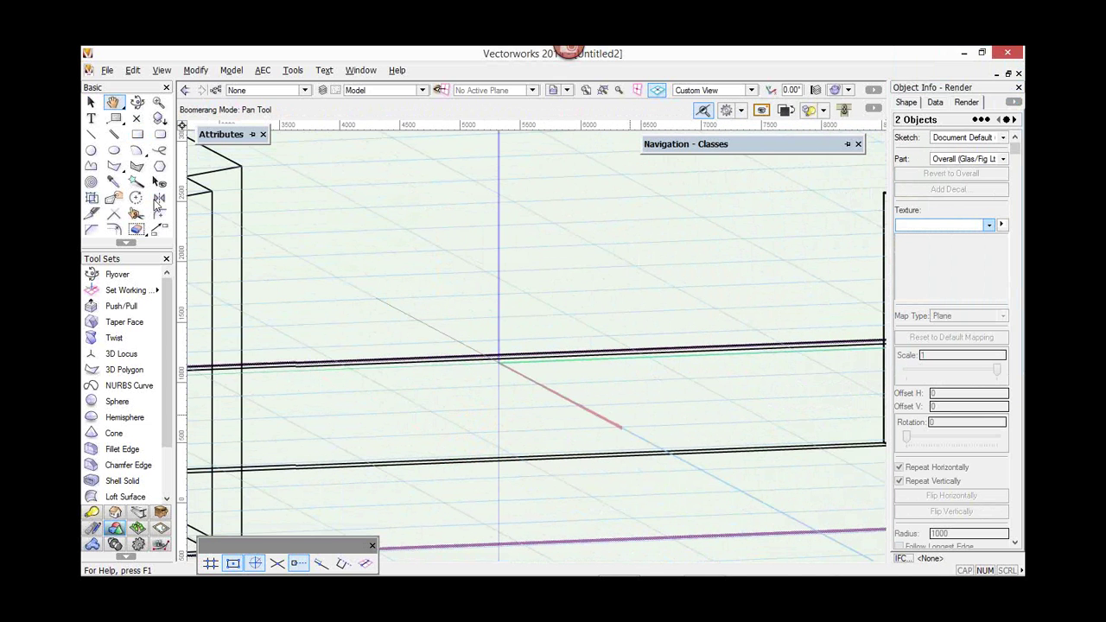
pyautogui.click(158, 199)
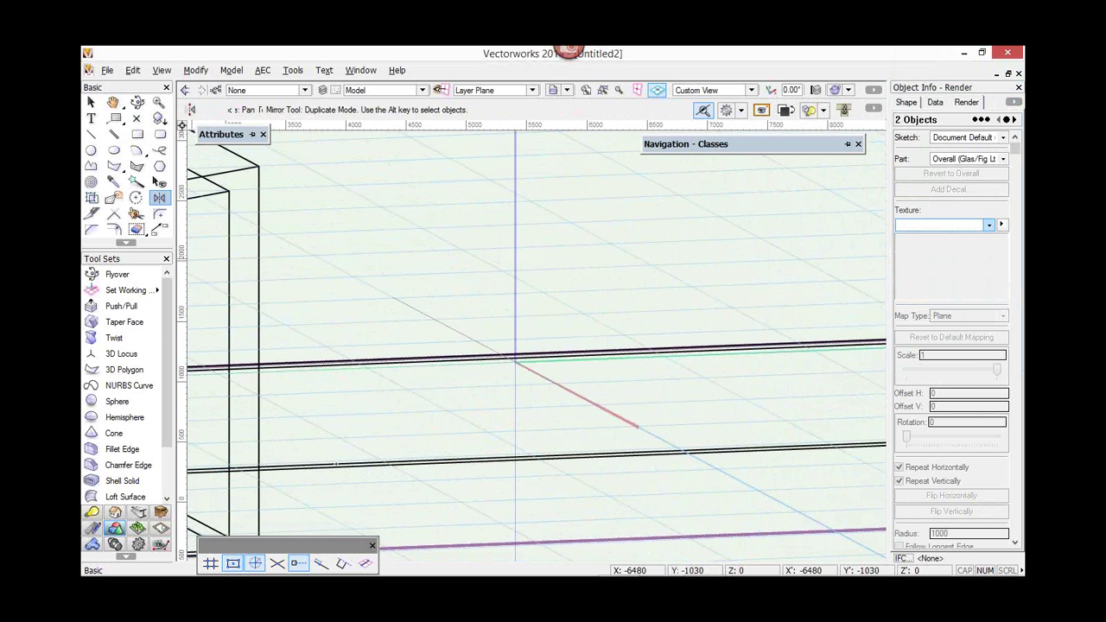
pyautogui.press('4')
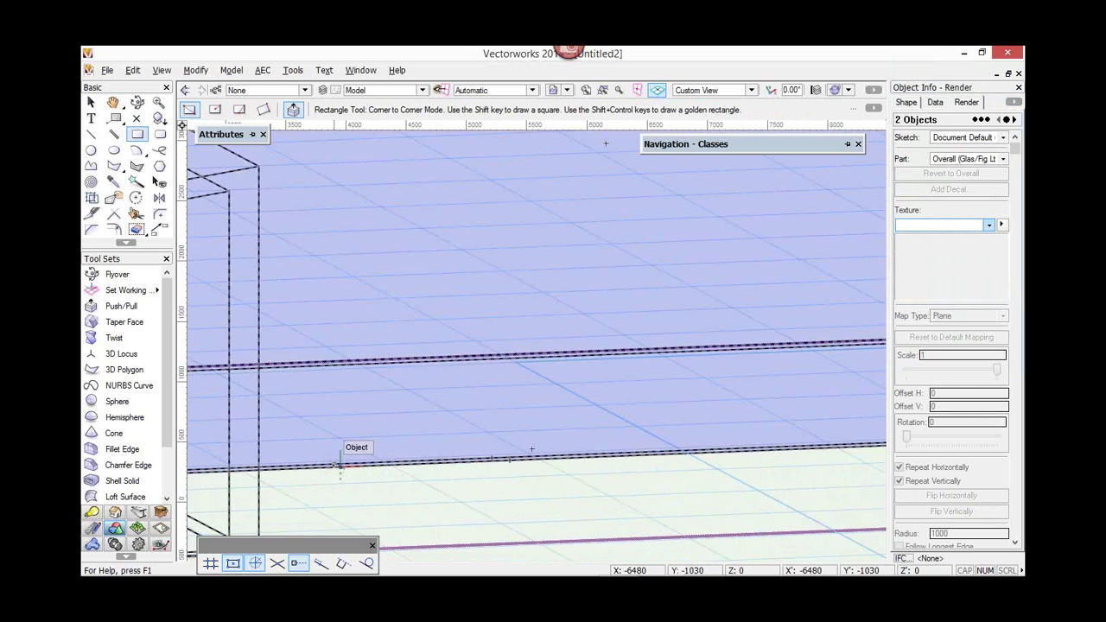
pyautogui.click(333, 467)
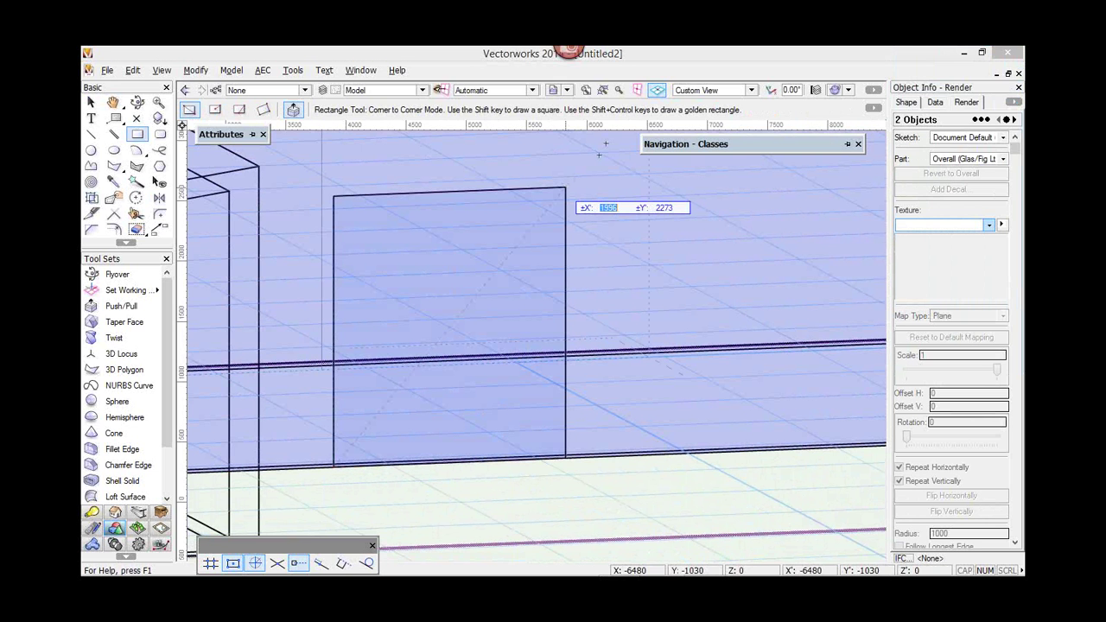
pyautogui.write('1500')
pyautogui.press('Tab')
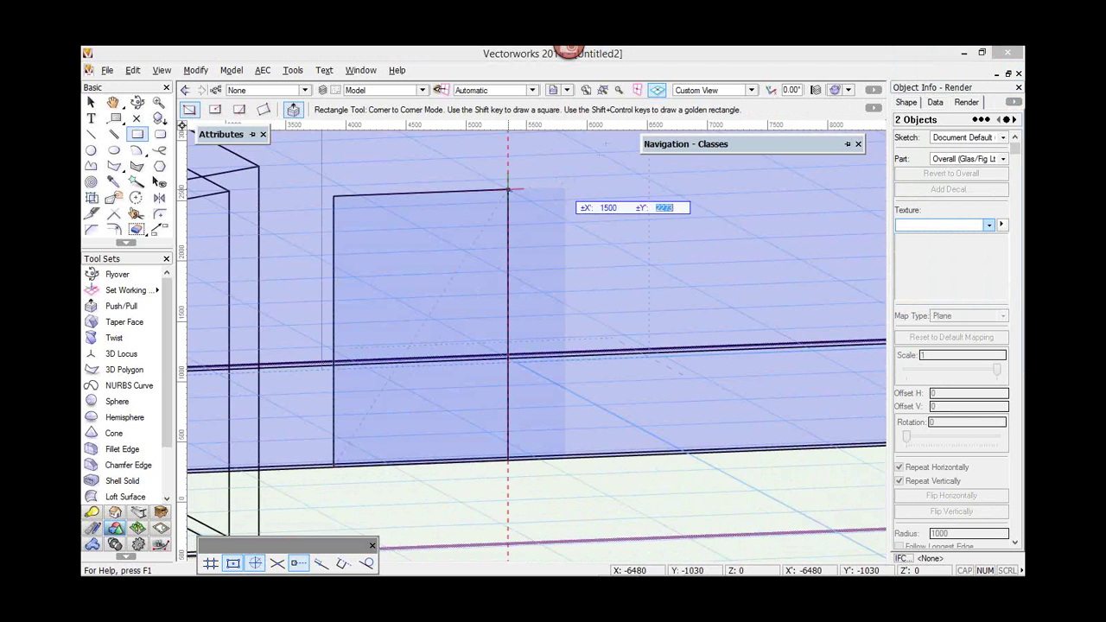
pyautogui.write('2100')
pyautogui.press('Return')
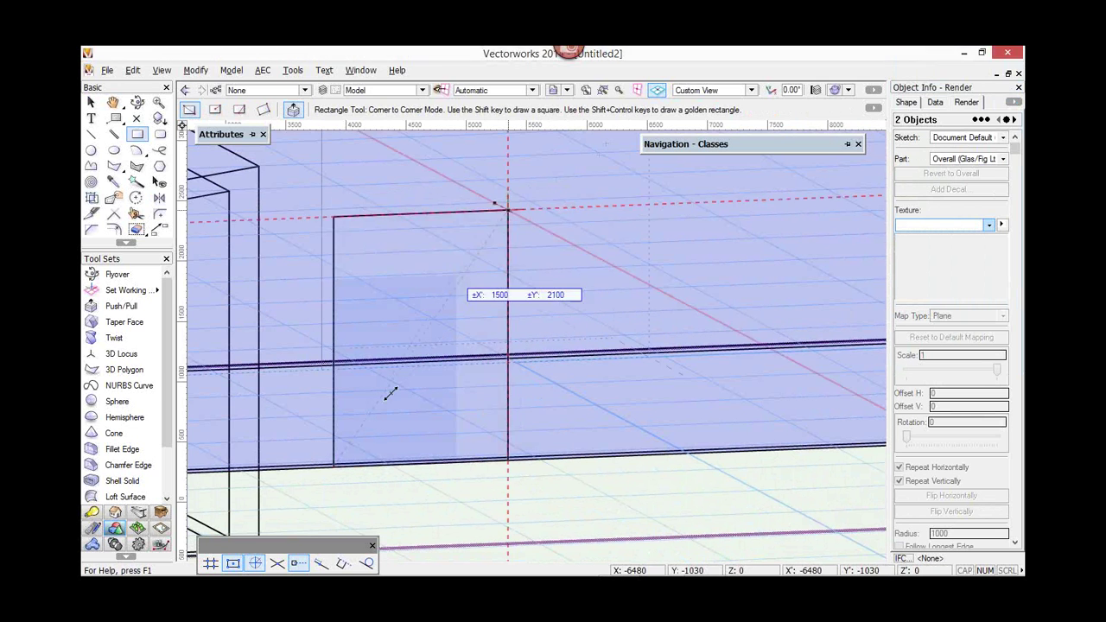
pyautogui.press('Return')
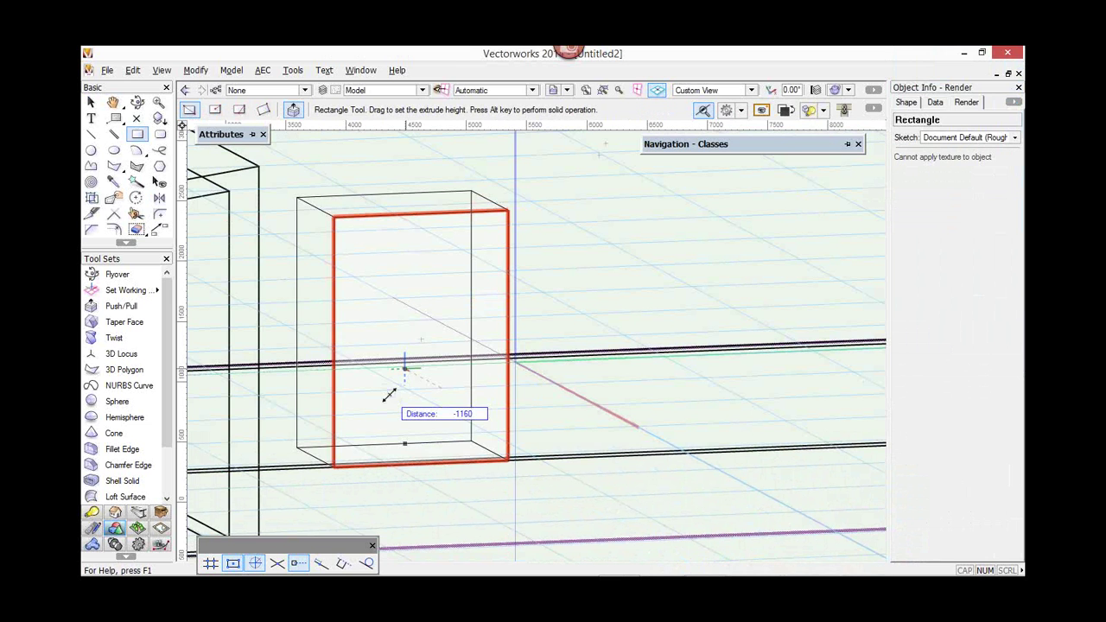
pyautogui.click(403, 368)
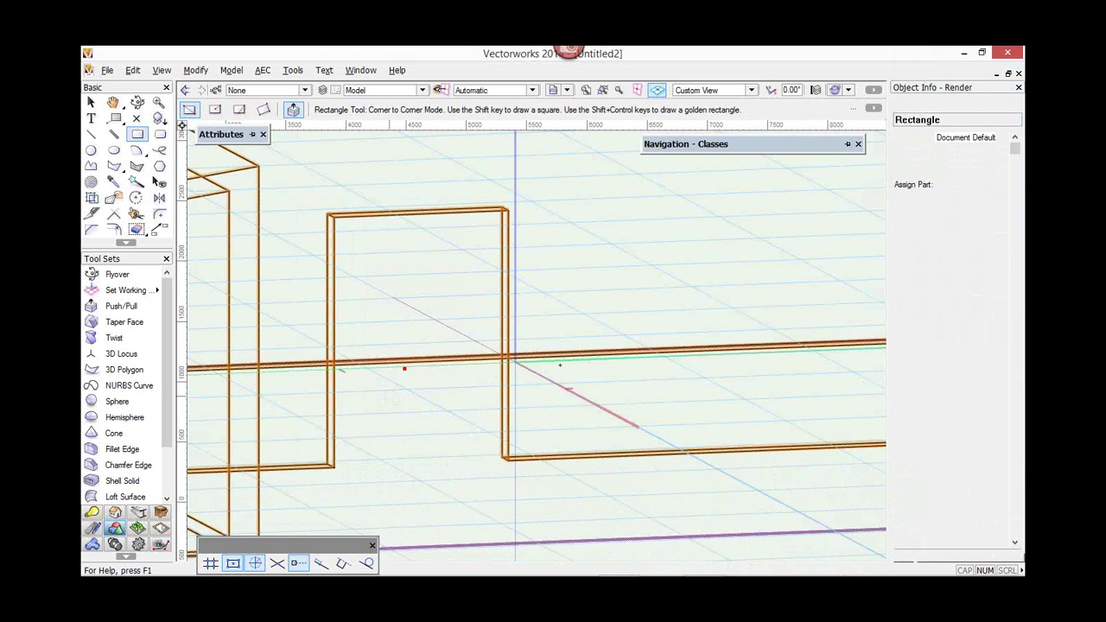
# - Copy the double door's frame, leaves and glass panes into the new opening with Move by Points, retaining the original and matching their lower corners
pyautogui.scroll(-1, 560, 365)
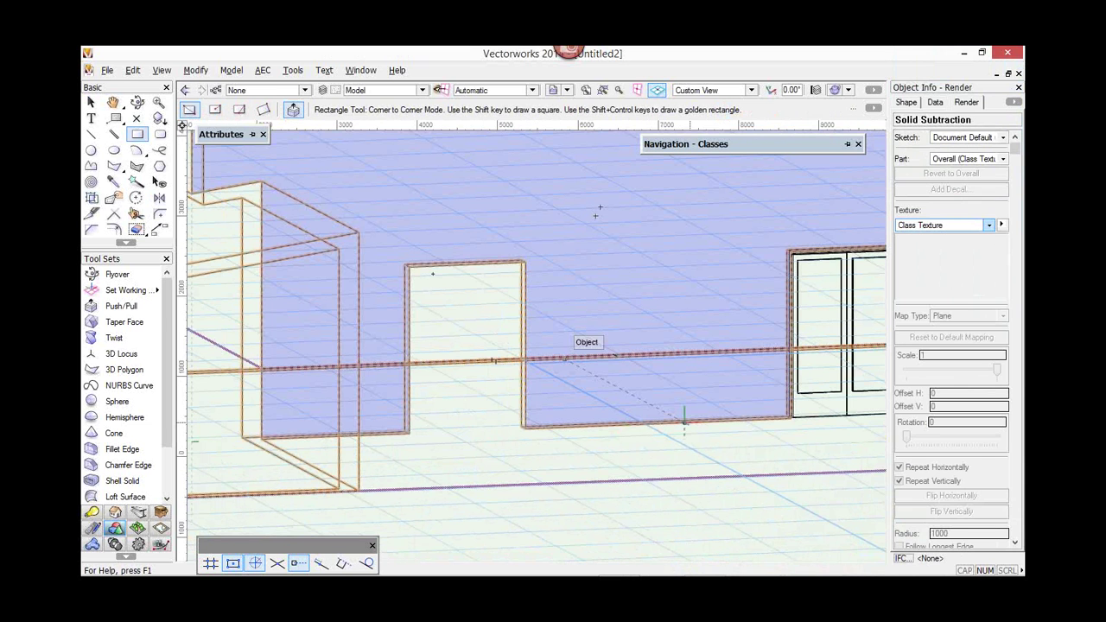
pyautogui.moveTo(724, 394); pyautogui.dragTo(628, 376, button='middle')
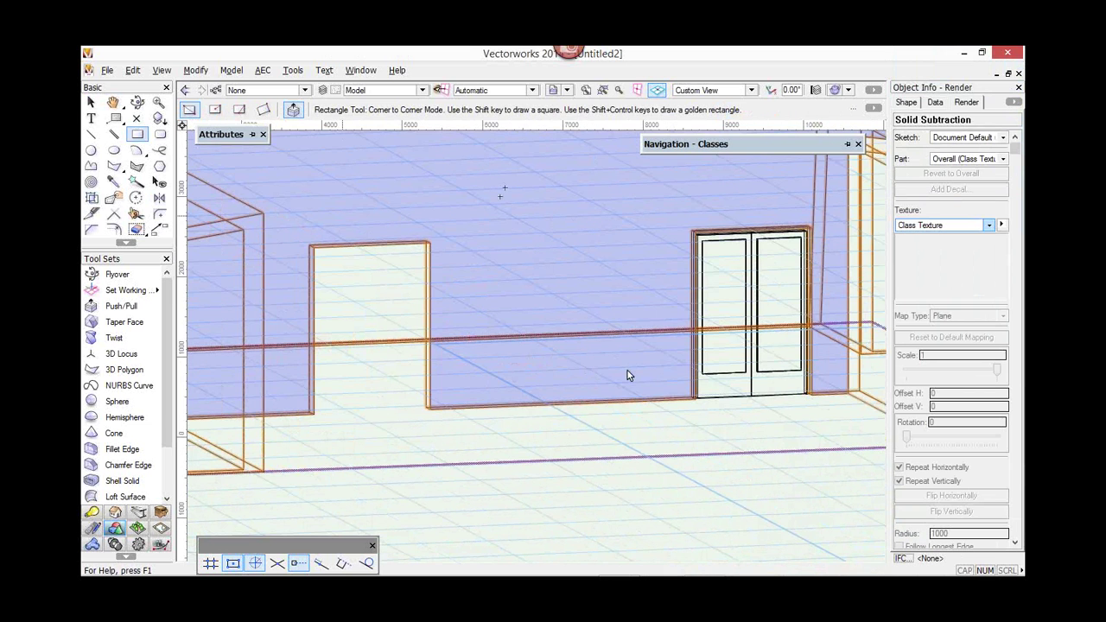
pyautogui.press('x')
pyautogui.click(752, 230)
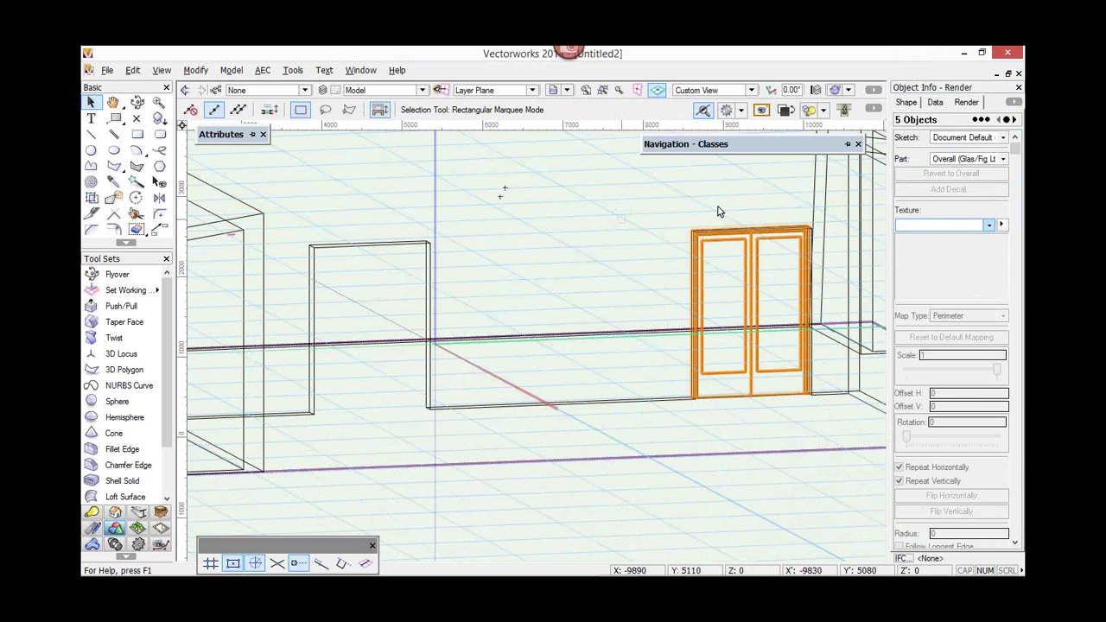
pyautogui.scroll(3, 718, 212)
pyautogui.scroll(-1, 724, 260)
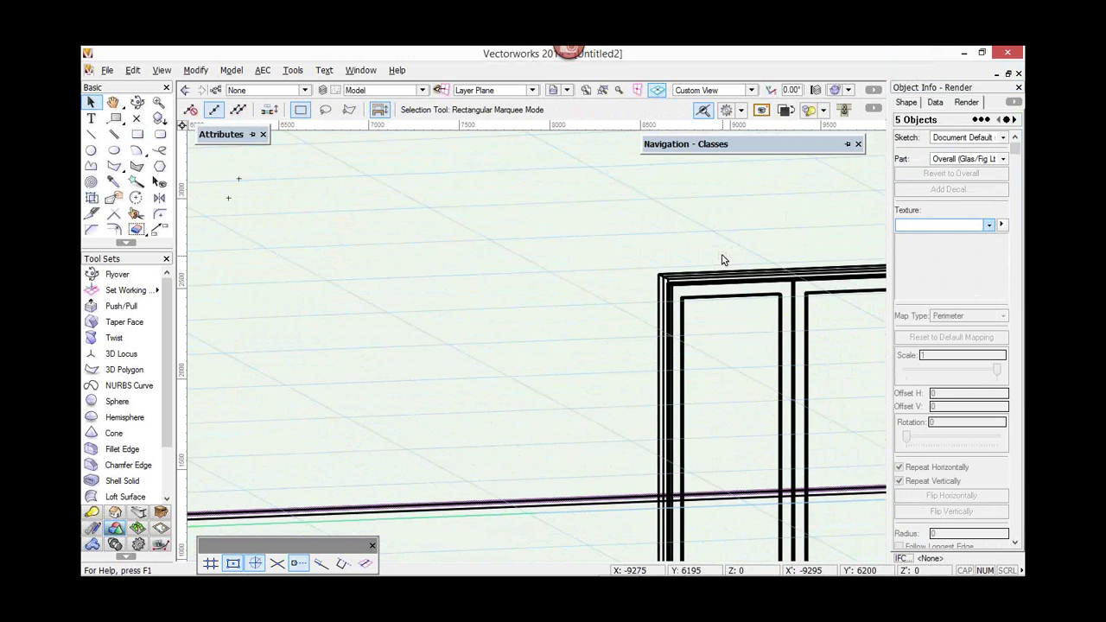
pyautogui.scroll(-1, 723, 259)
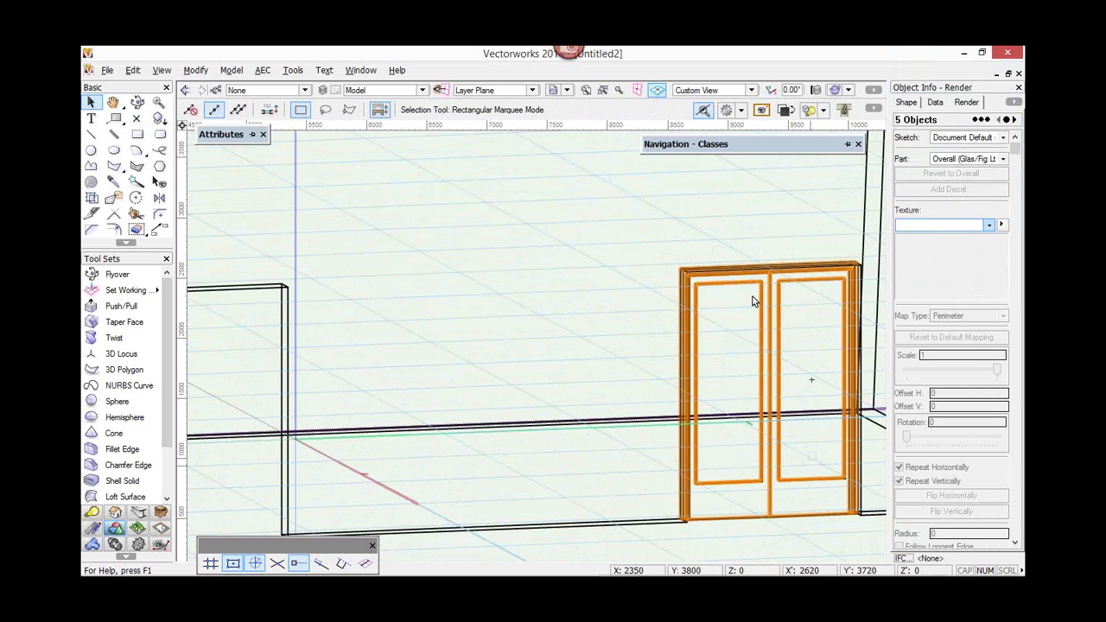
pyautogui.moveTo(753, 297); pyautogui.dragTo(619, 278)
pyautogui.moveTo(619, 278); pyautogui.dragTo(637, 383, button='middle')
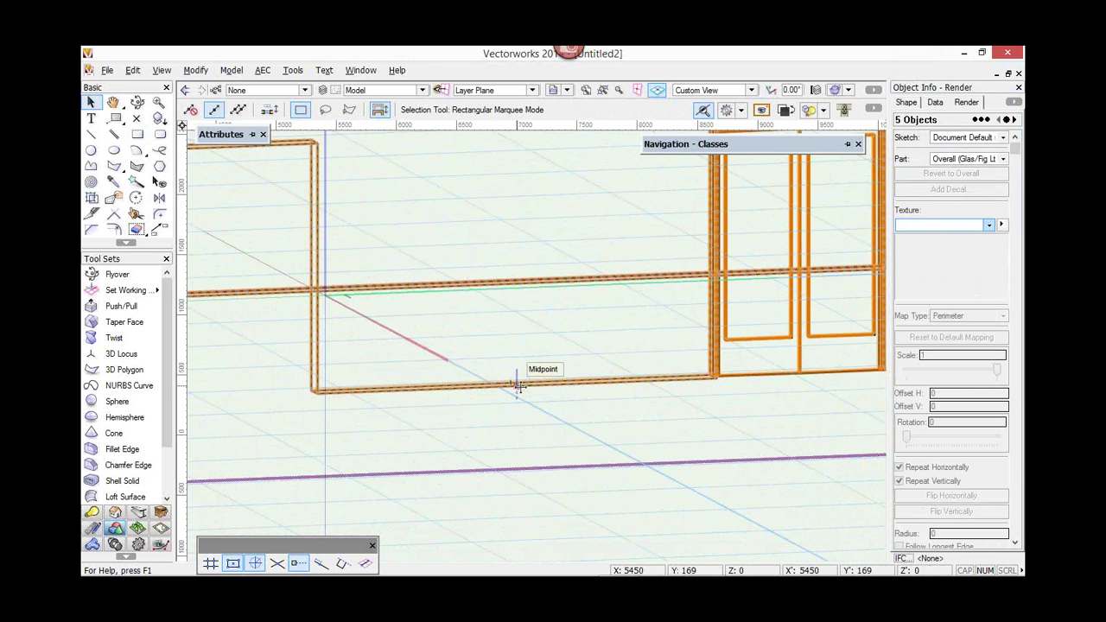
pyautogui.click(540, 301)
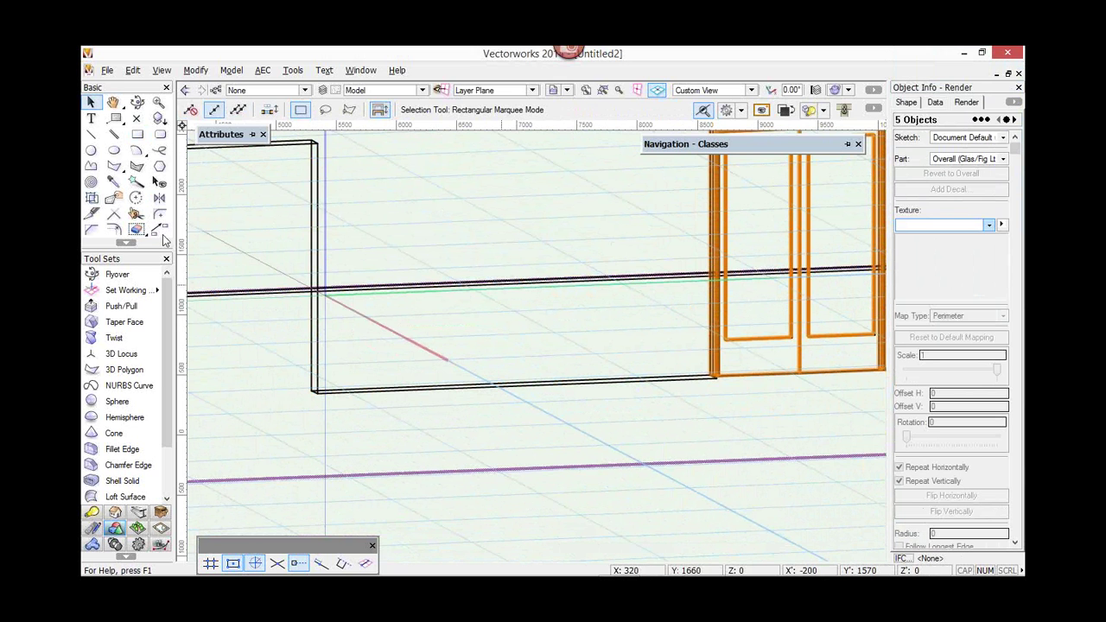
pyautogui.click(159, 230)
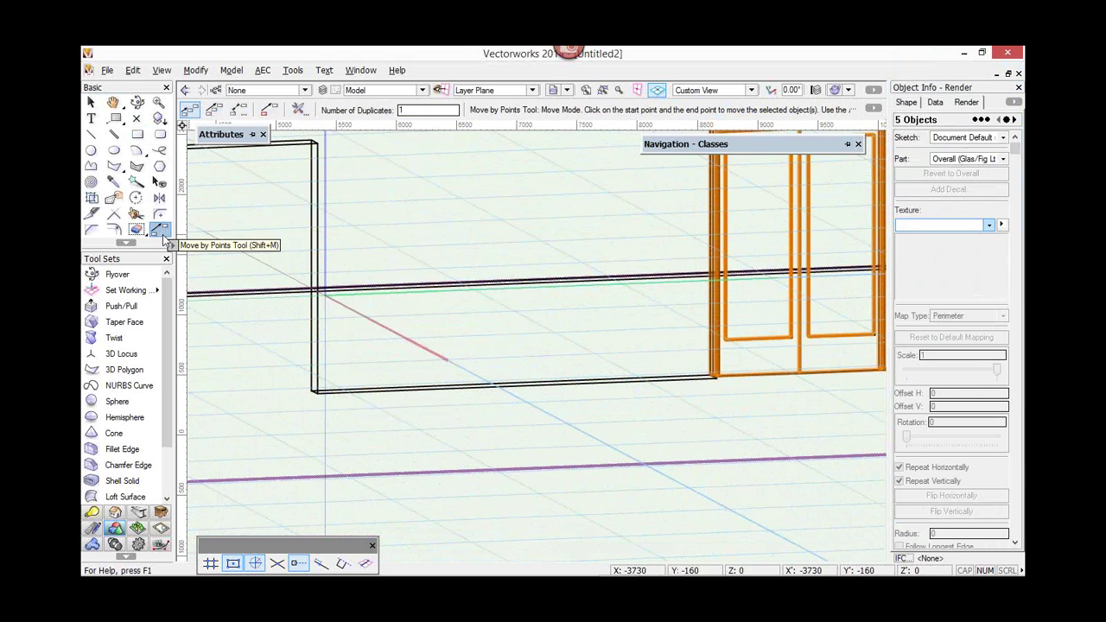
pyautogui.click(274, 112)
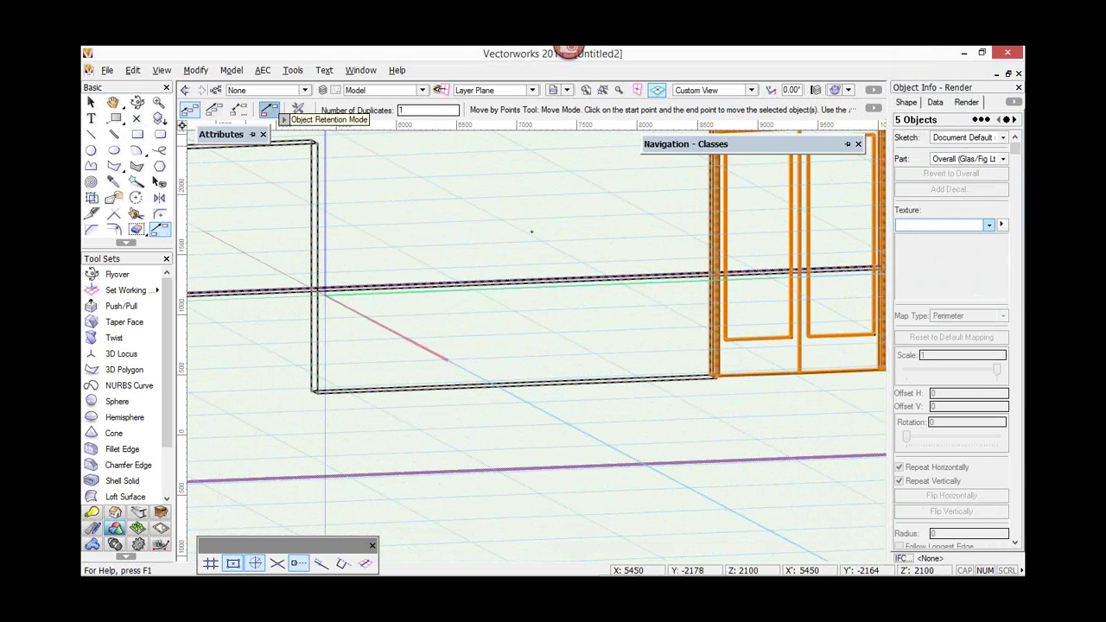
pyautogui.moveTo(733, 399); pyautogui.dragTo(810, 409)
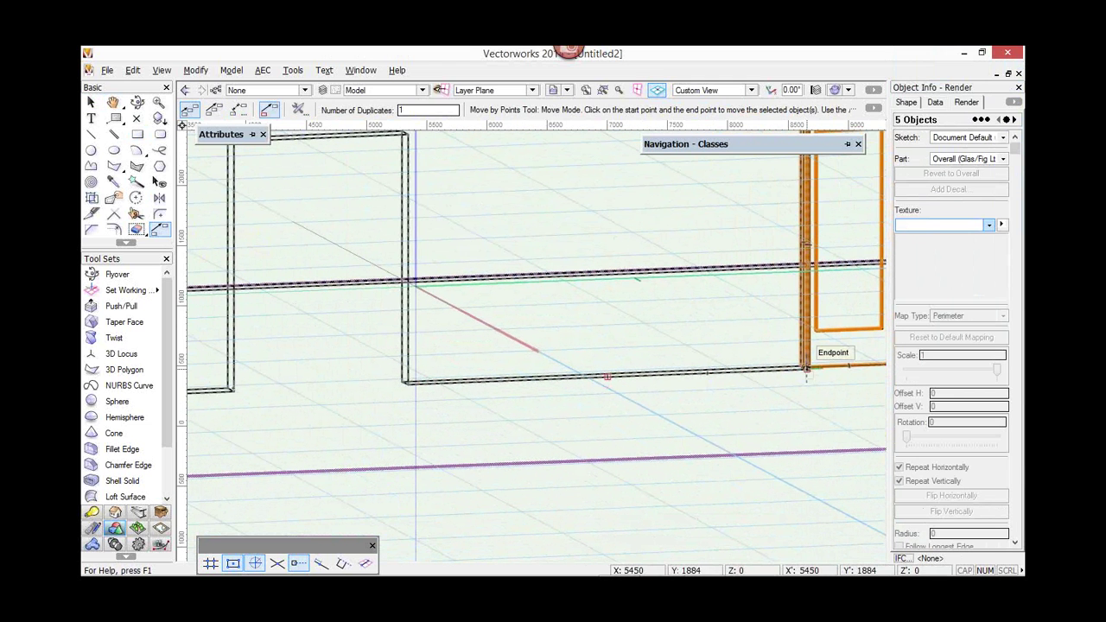
pyautogui.click(805, 369)
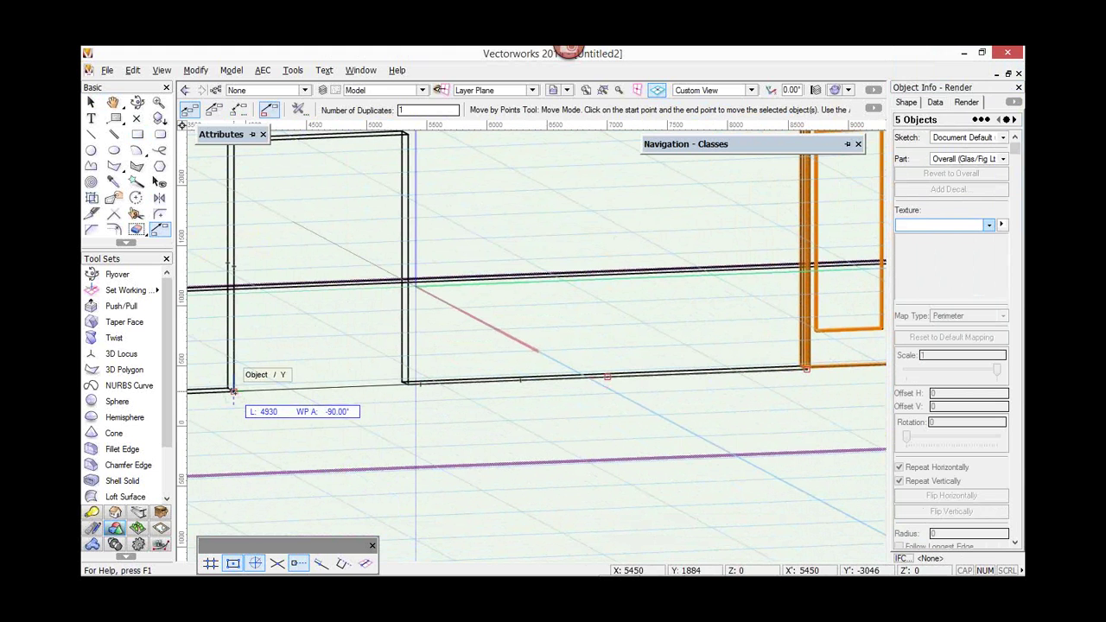
pyautogui.click(233, 392)
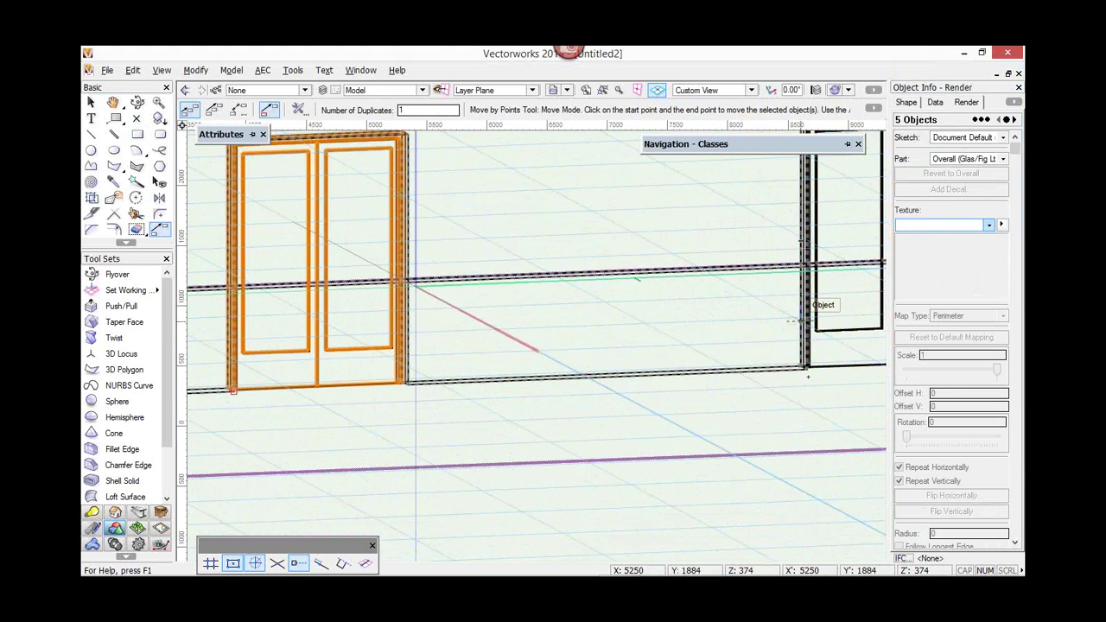
pyautogui.click(807, 370)
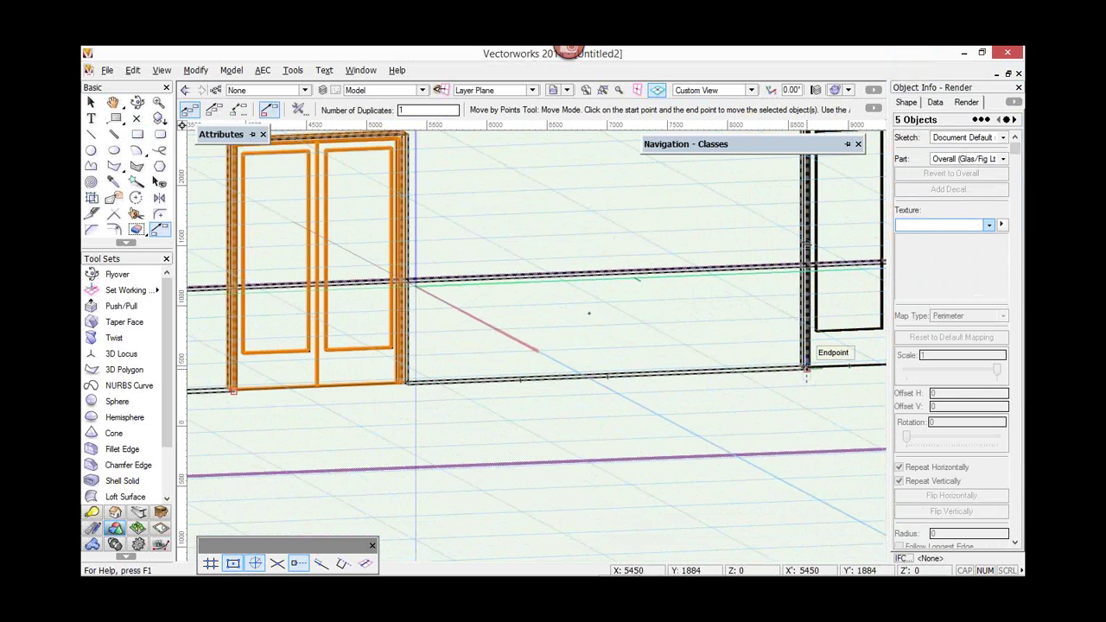
# - Draw a rectangle about 750 mm high at the wing's outer corner edge and push it inward to cut a corner window opening
pyautogui.scroll(-3, 589, 313)
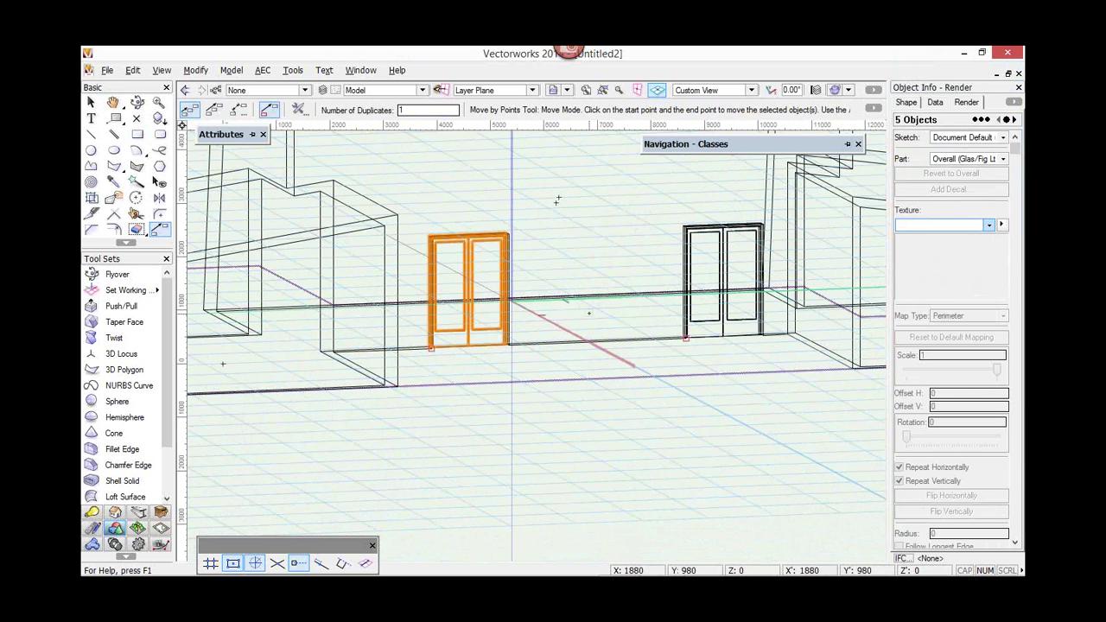
pyautogui.press('space')
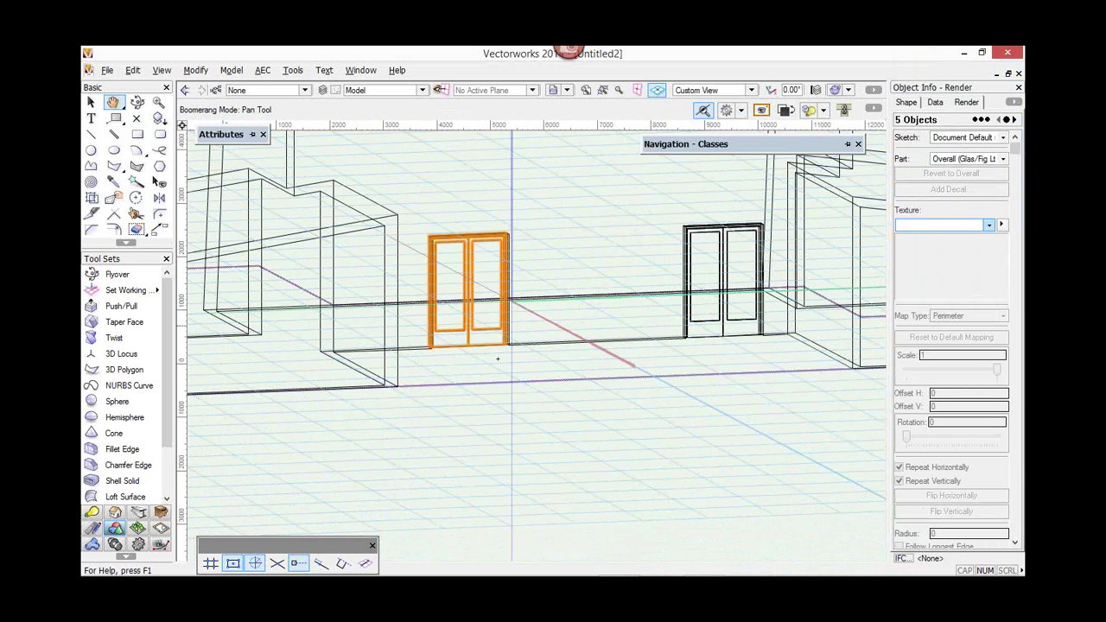
pyautogui.moveTo(211, 333); pyautogui.dragTo(498, 359)
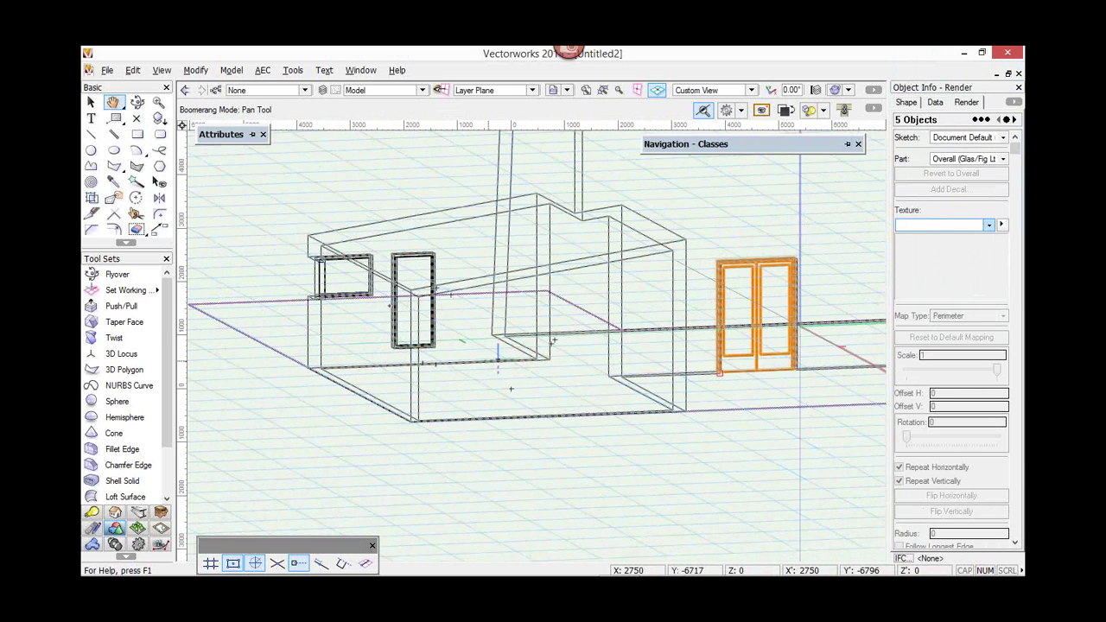
pyautogui.scroll(3, 437, 342)
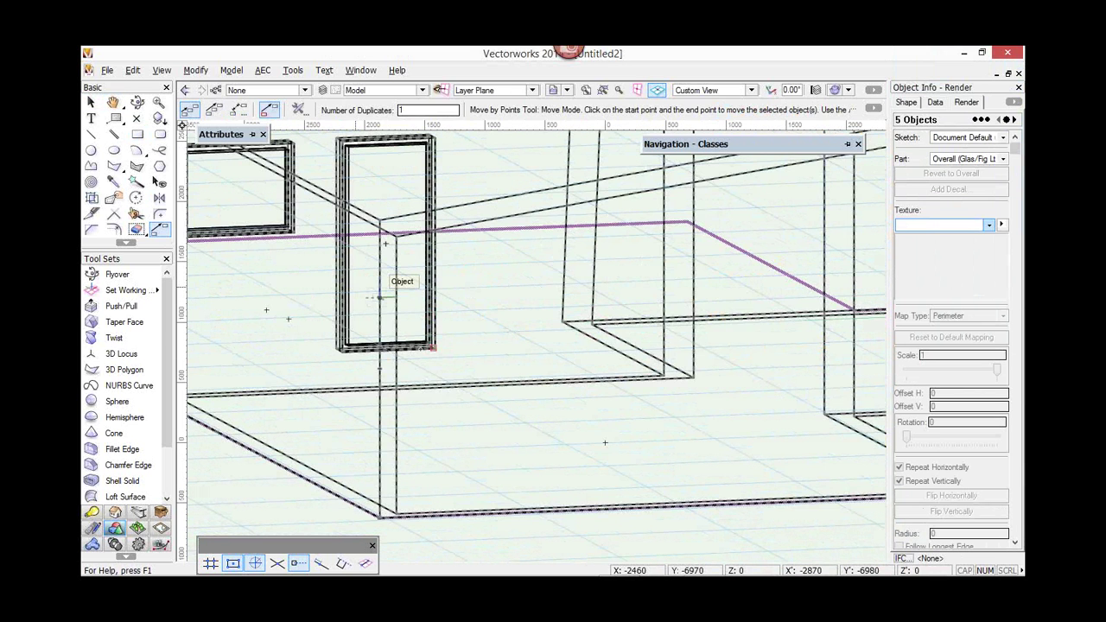
pyautogui.press('4')
pyautogui.click(381, 298)
pyautogui.scroll(-3, 606, 443)
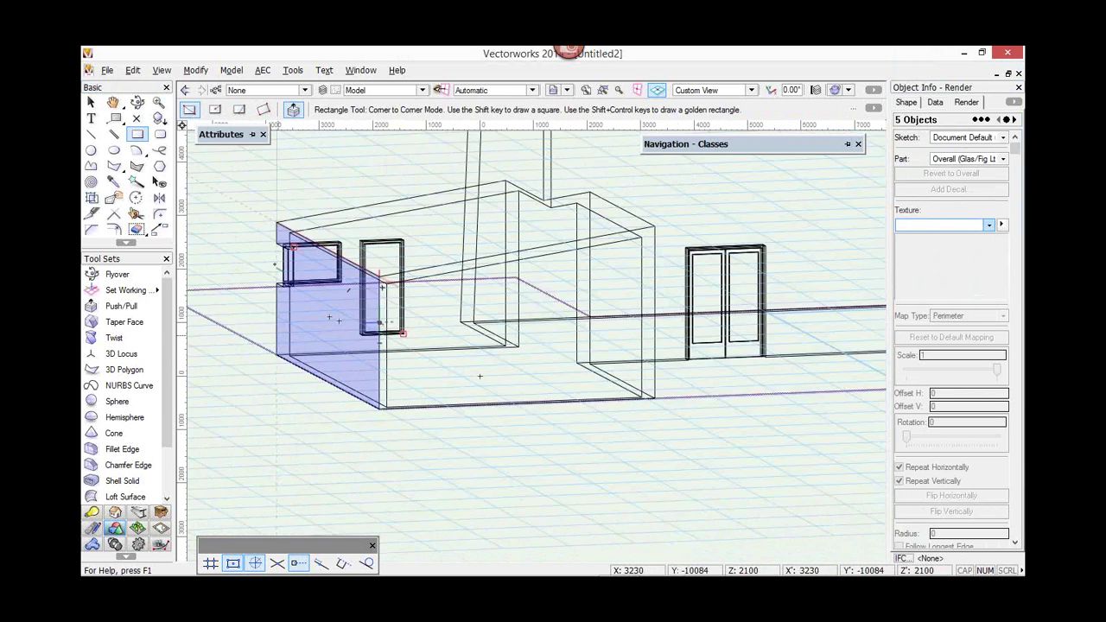
pyautogui.scroll(3, 480, 376)
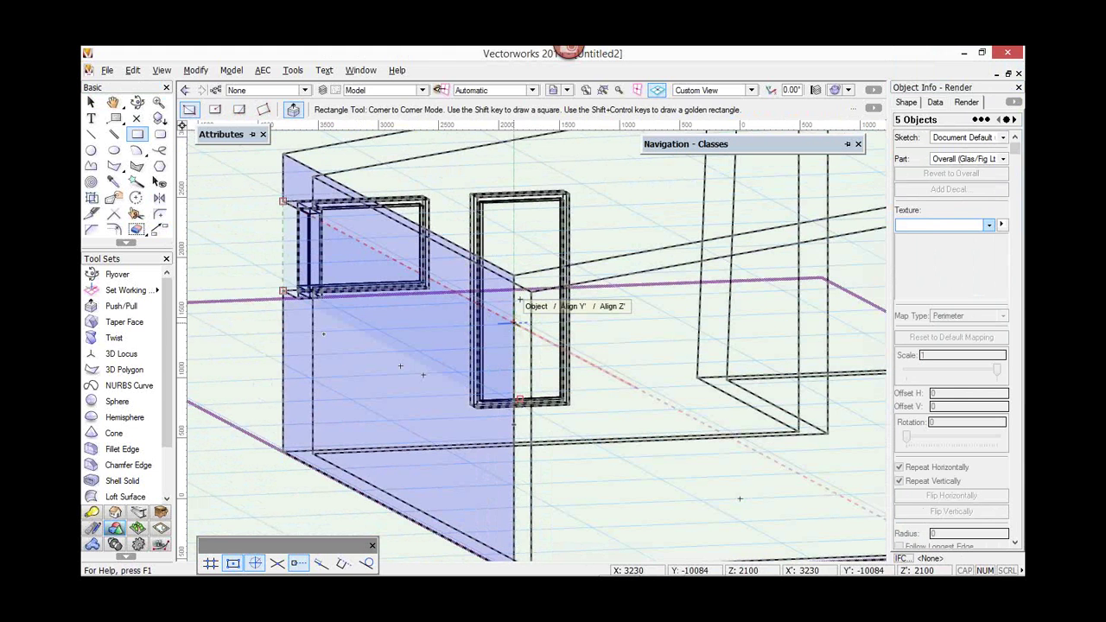
pyautogui.click(519, 299)
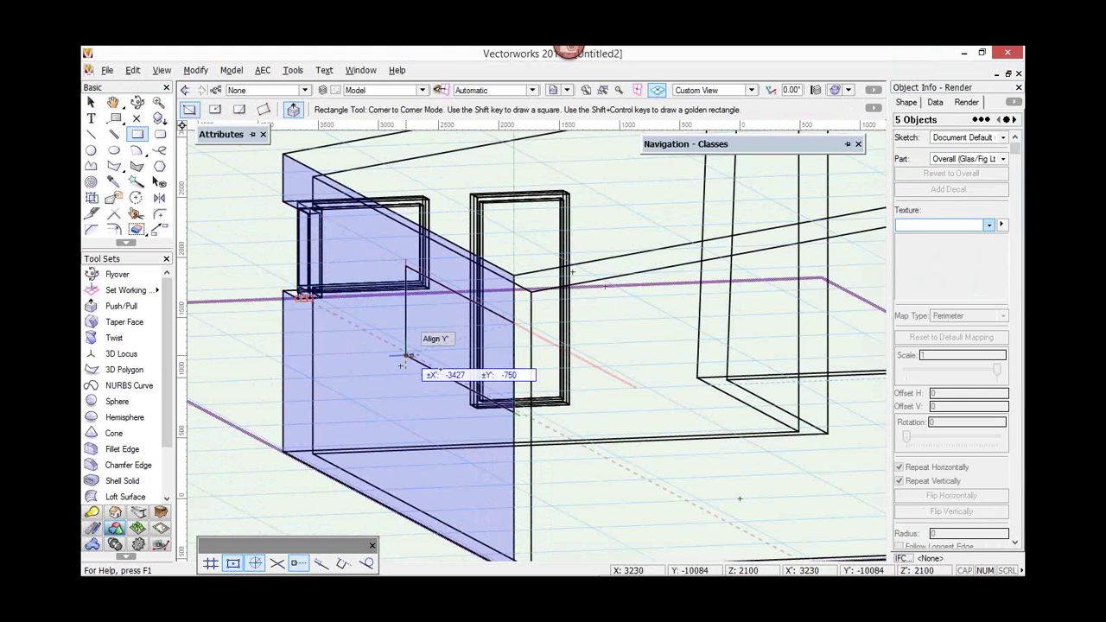
pyautogui.click(434, 372)
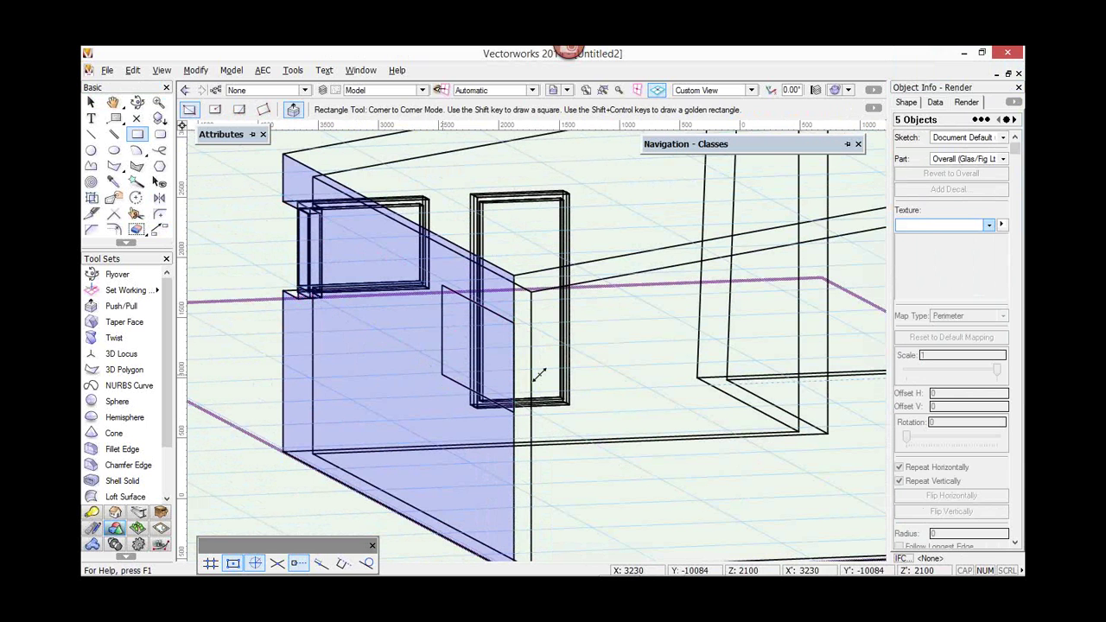
pyautogui.click(463, 335)
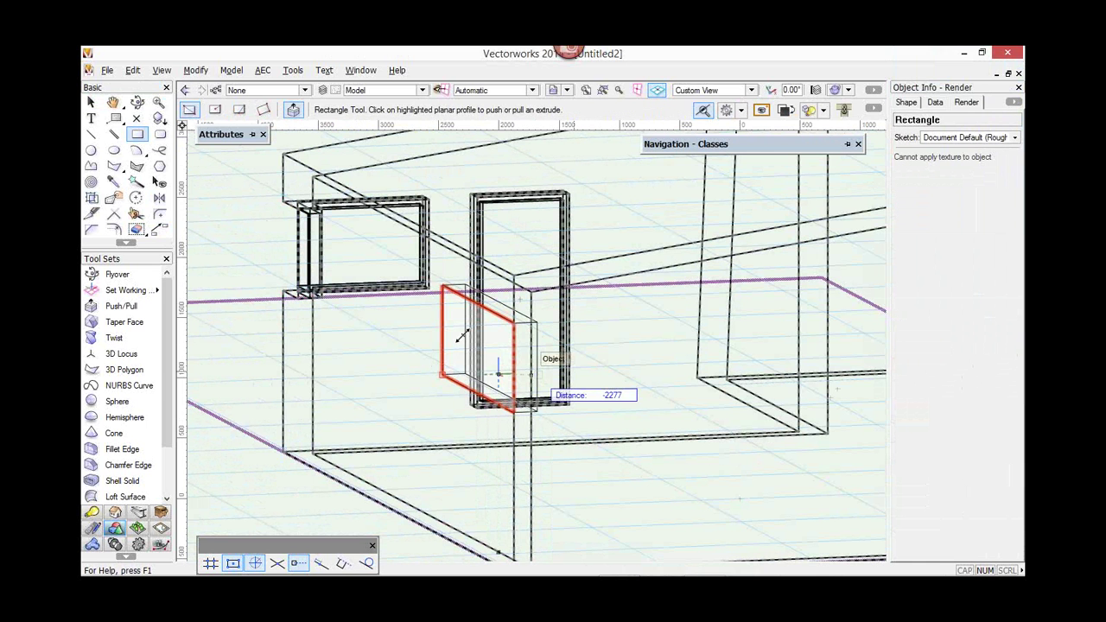
pyautogui.moveTo(498, 373)
pyautogui.mouseDown()
pyautogui.moveTo(663, 368)
pyautogui.moveTo(367, 288)
pyautogui.mouseUp()
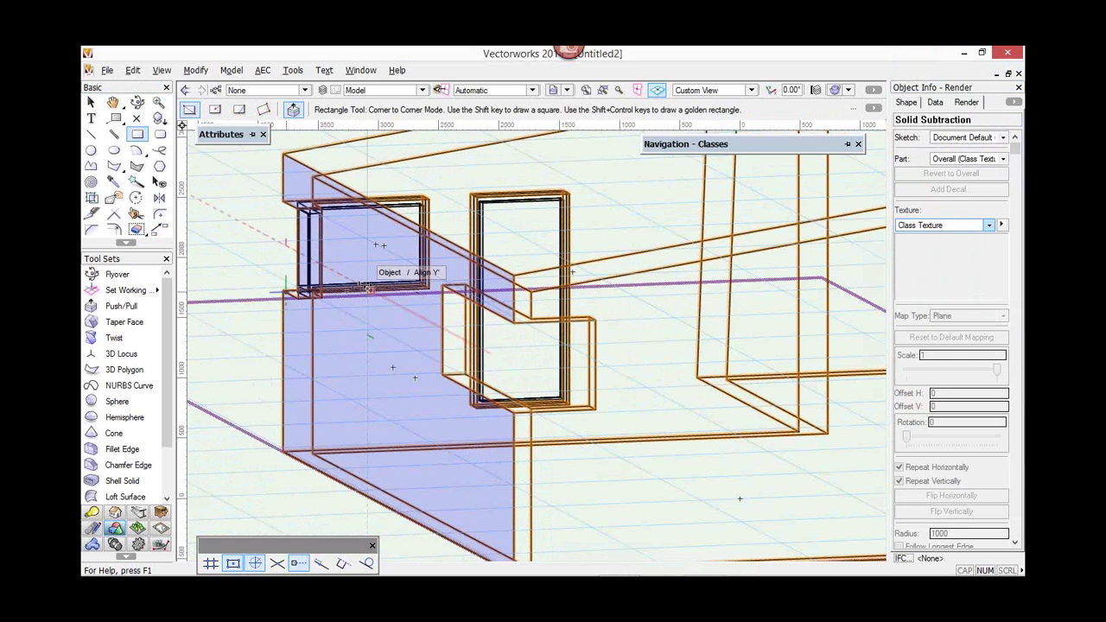
# - Examine the building in plan and from a raised courtyard-side 3D view, closing in on the wing wall beside the double doors
pyautogui.scroll(-2, 589, 302)
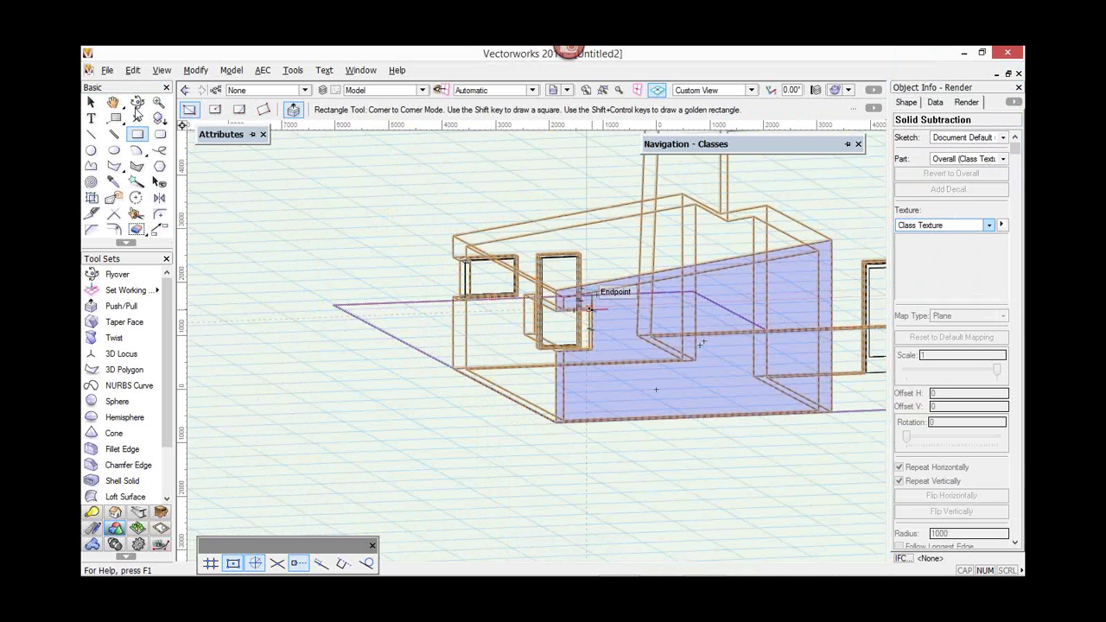
pyautogui.click(136, 102)
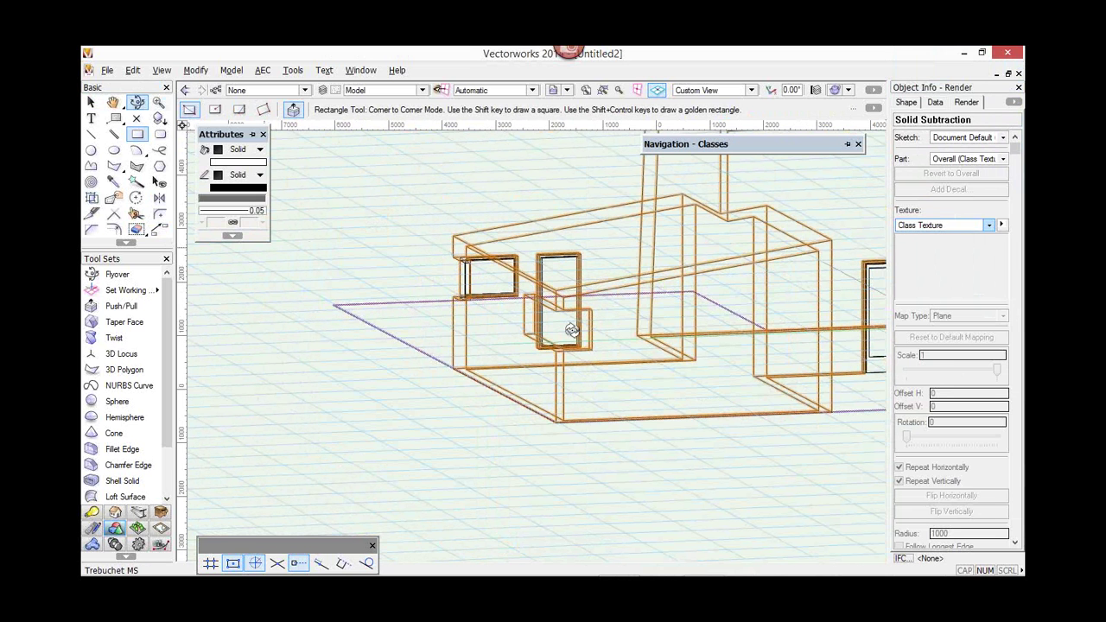
pyautogui.moveTo(573, 330); pyautogui.dragTo(512, 319)
pyautogui.moveTo(512, 319); pyautogui.dragTo(388, 346, button='middle')
pyautogui.hotkey('ctrl', '5')
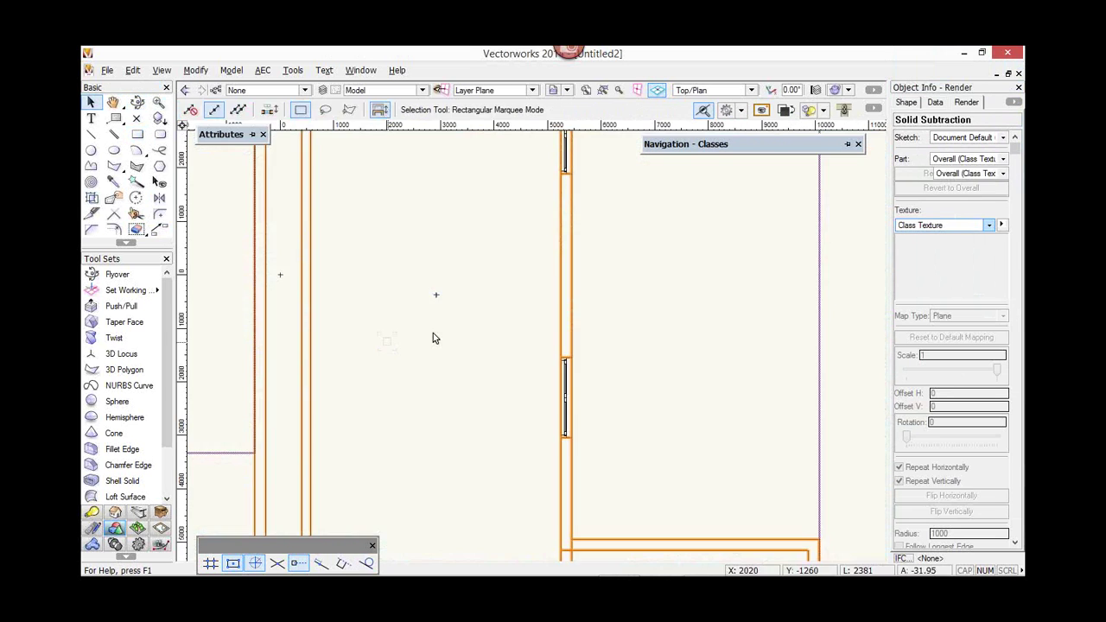
pyautogui.scroll(-2, 433, 333)
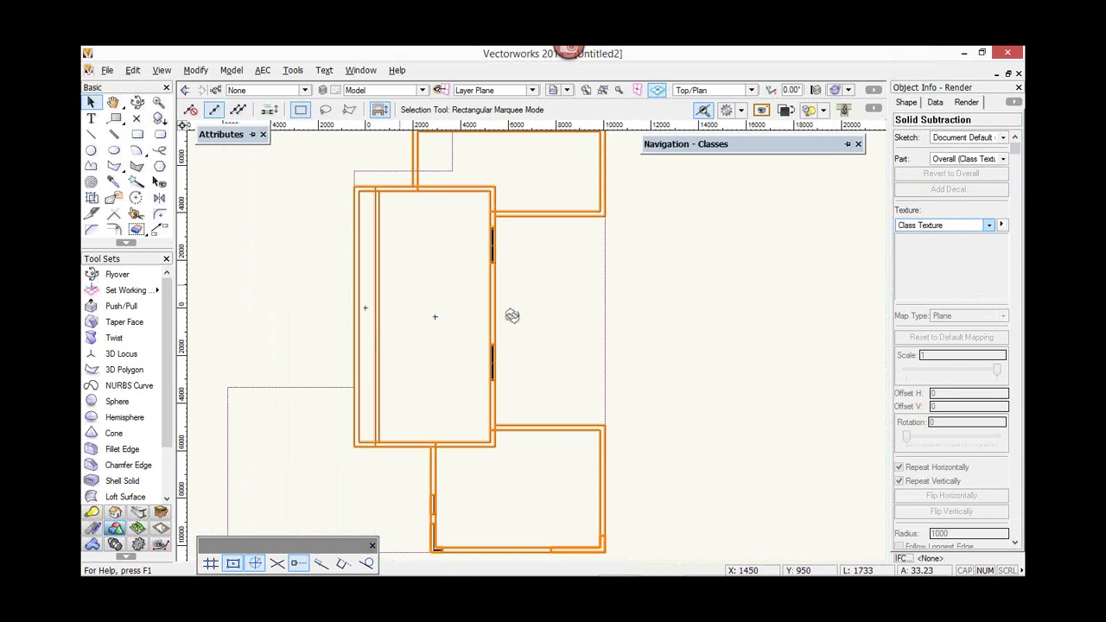
pyautogui.hotkey('shift', 'c')
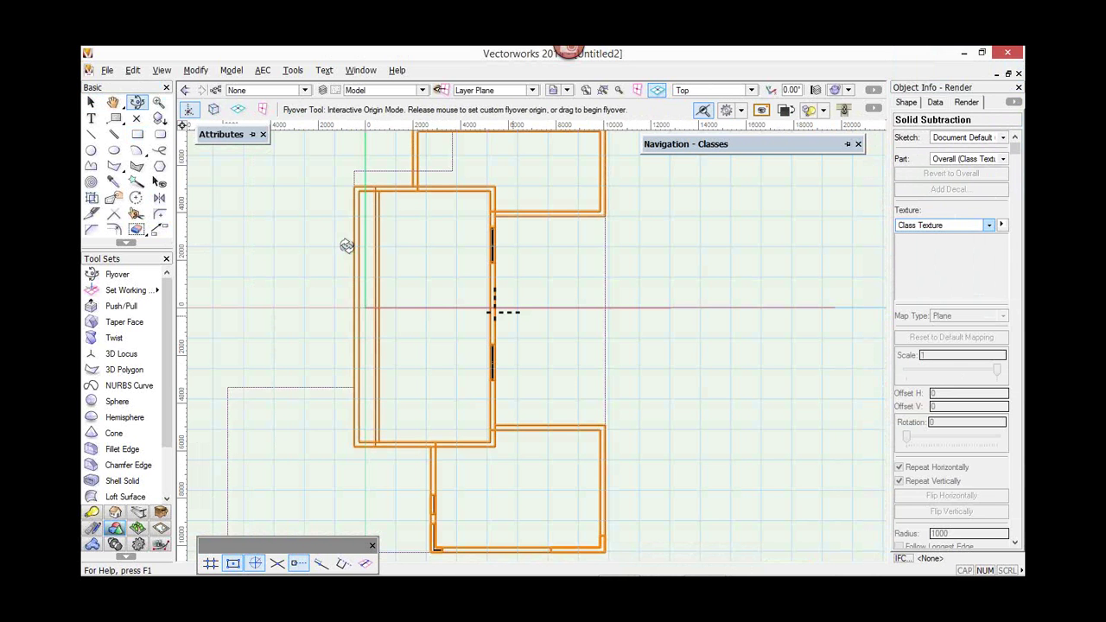
pyautogui.moveTo(346, 247); pyautogui.dragTo(483, 274)
pyautogui.press('c')
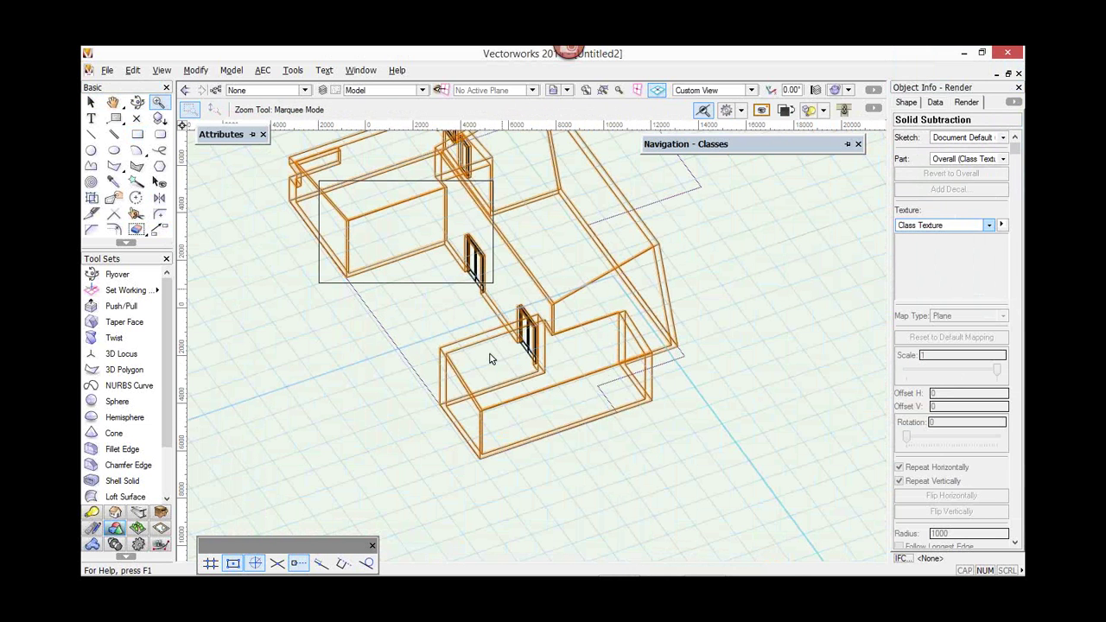
pyautogui.press('x')
# - Draw a 1500 by 2100 mm rectangle up from the bottom edge of the wing's courtyard wall and push it through to cut a door opening
pyautogui.press('4')
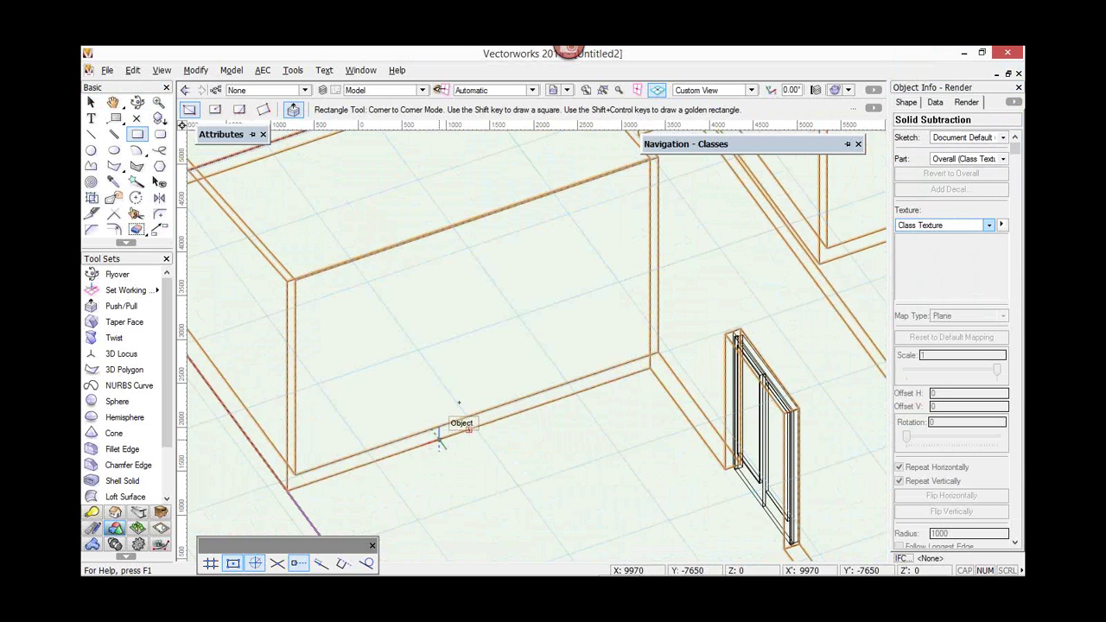
pyautogui.click(469, 325)
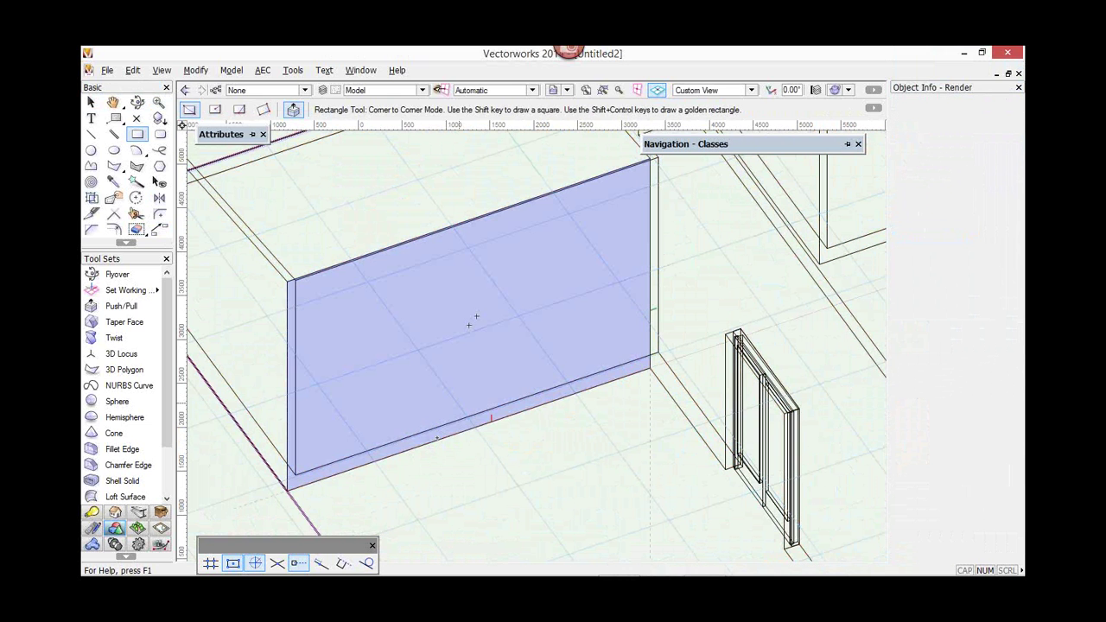
pyautogui.click(438, 439)
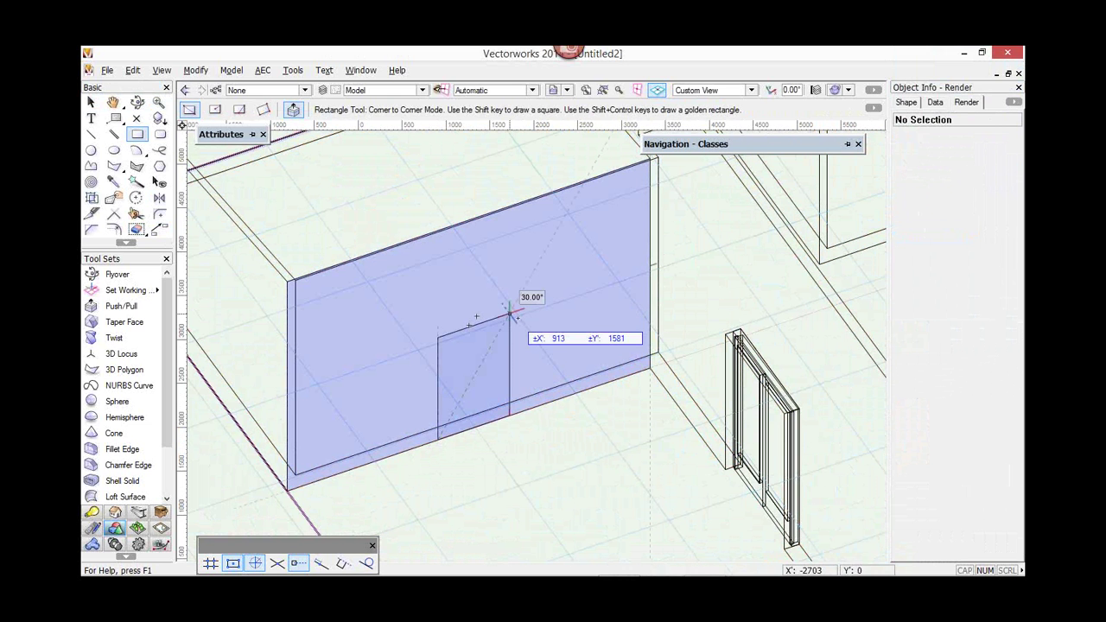
pyautogui.press('Tab')
pyautogui.write('1')
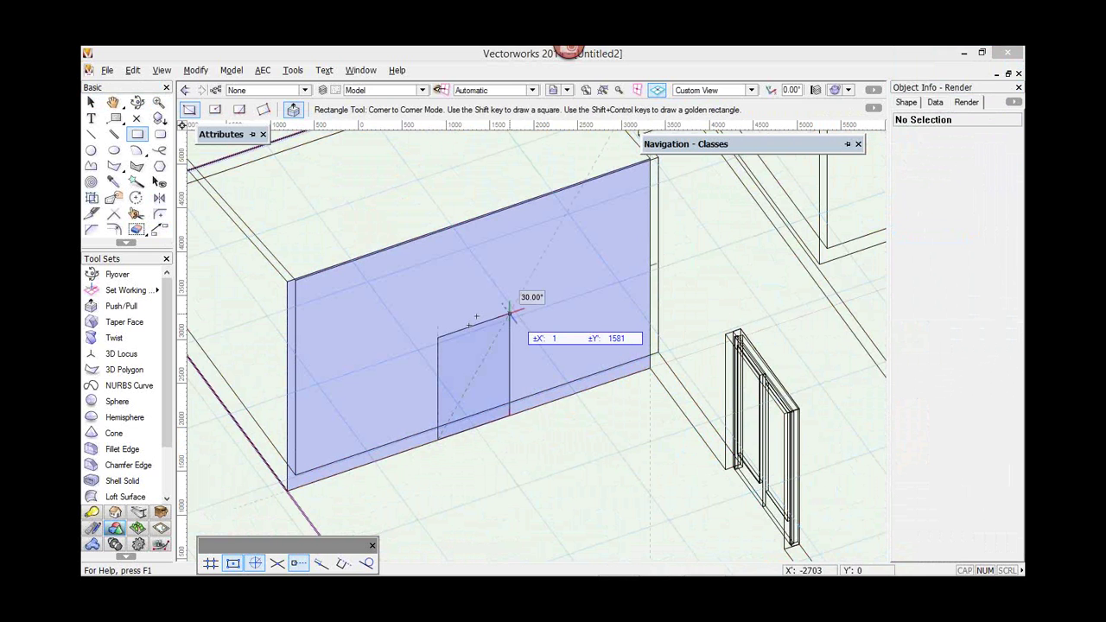
pyautogui.write('500')
pyautogui.press('Tab')
pyautogui.write('2100')
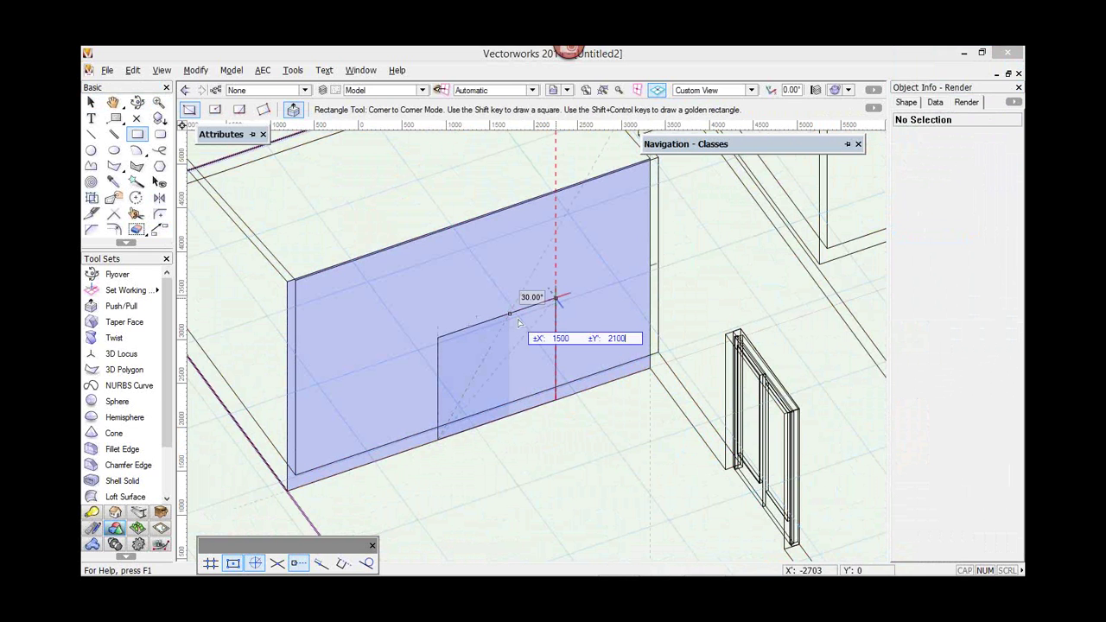
pyautogui.press('Return')
pyautogui.click(433, 369)
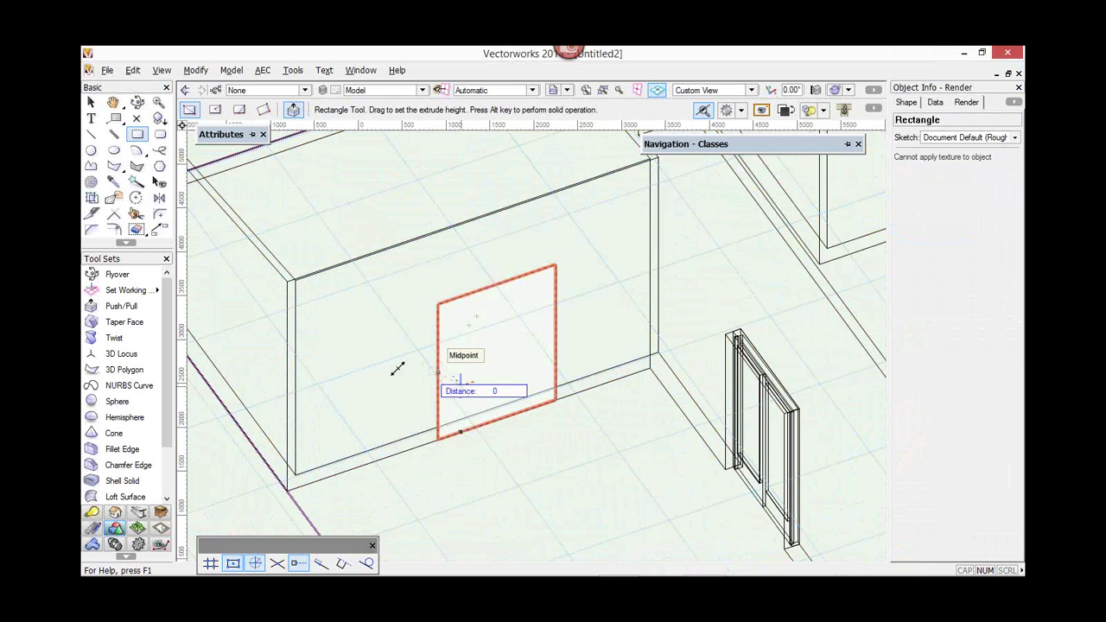
pyautogui.click(431, 346)
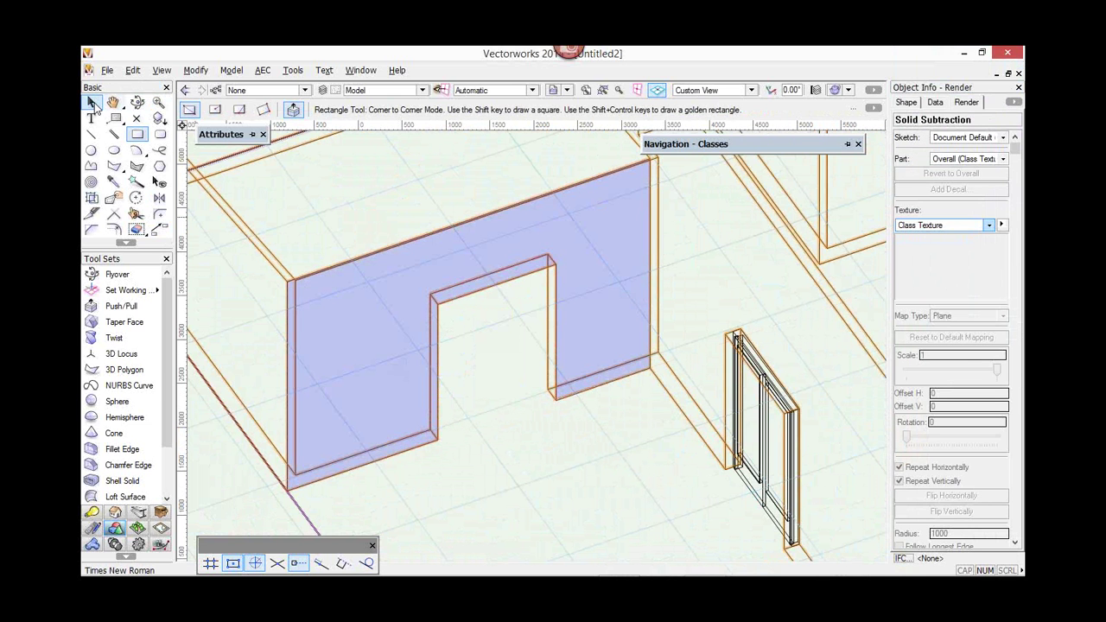
# - Show the Top/Plan view around the long wall's double door and the wing's new door opening
pyautogui.press('F5')
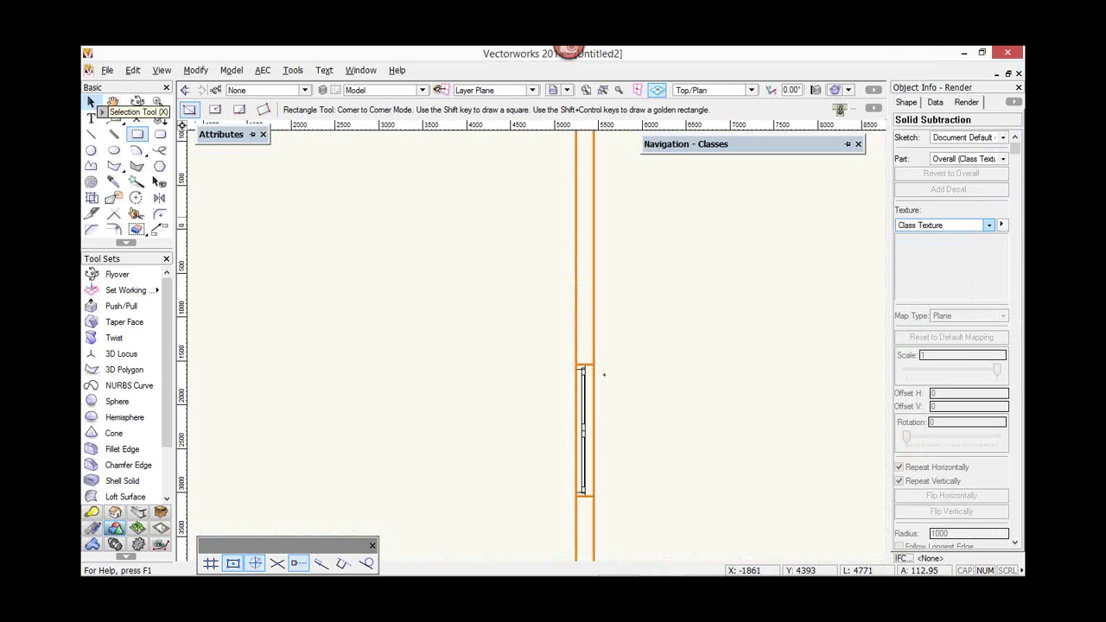
pyautogui.scroll(-2, 604, 374)
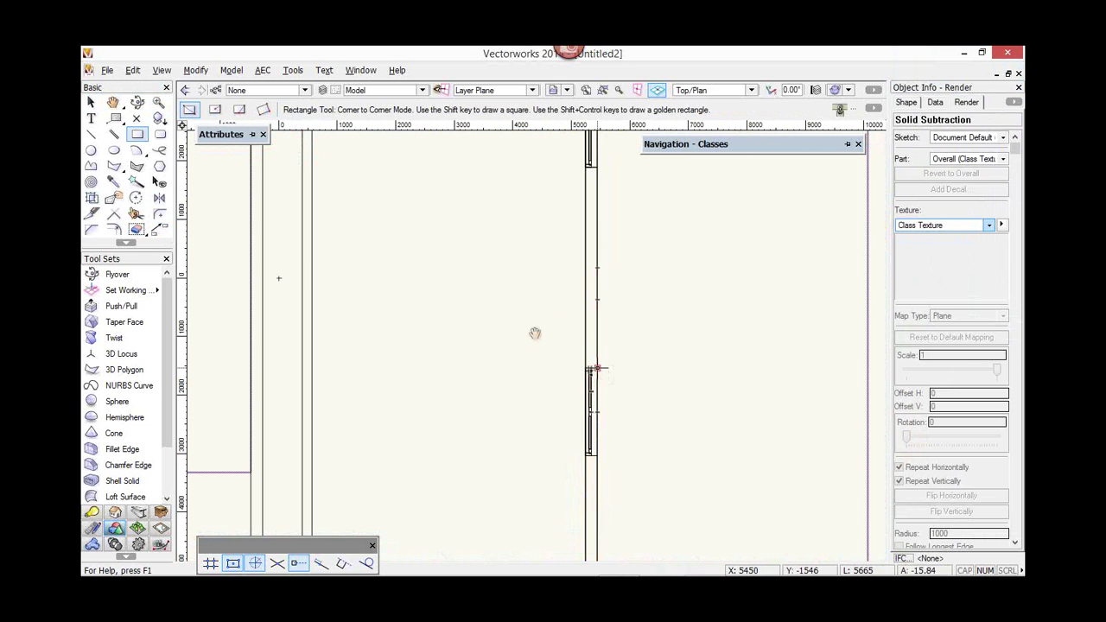
pyautogui.moveTo(535, 334); pyautogui.dragTo(464, 253)
pyautogui.press('space')
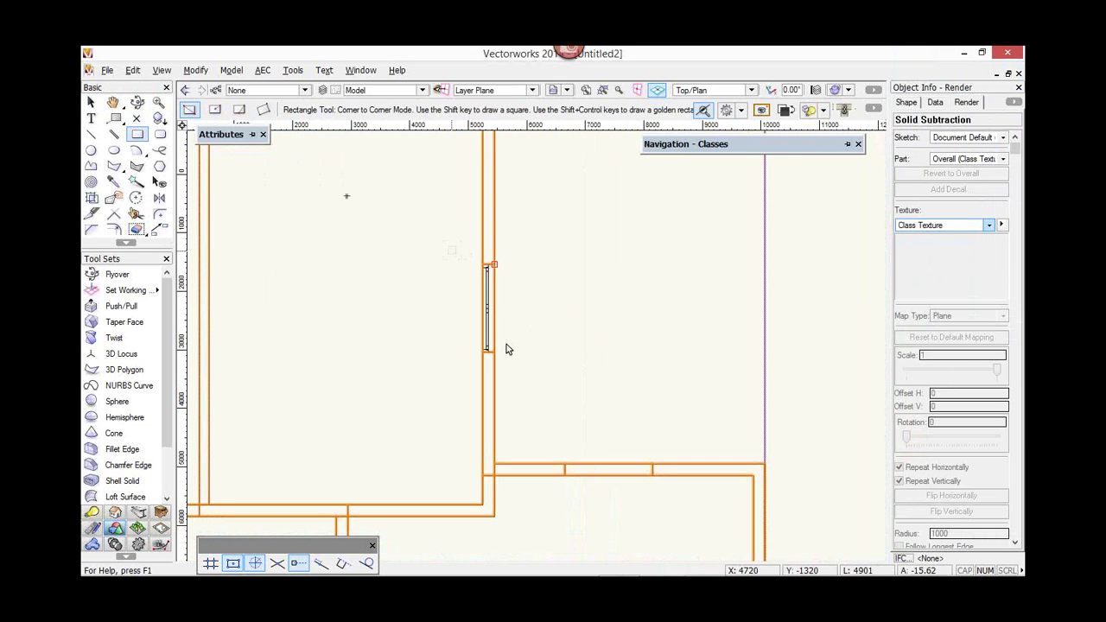
pyautogui.press('x')
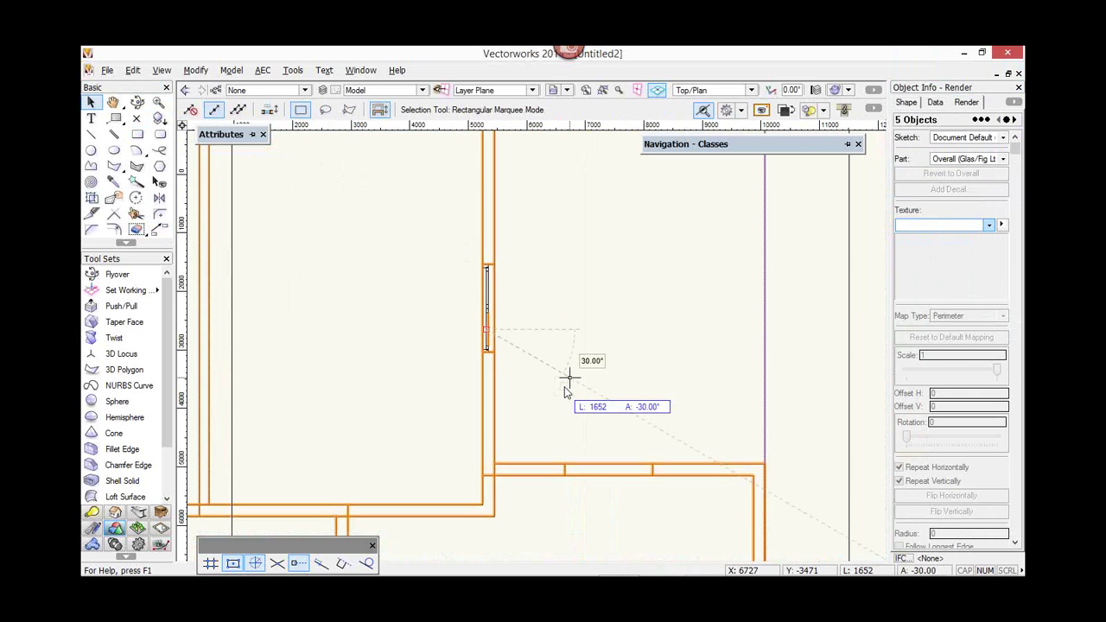
pyautogui.moveTo(565, 386); pyautogui.dragTo(564, 386)
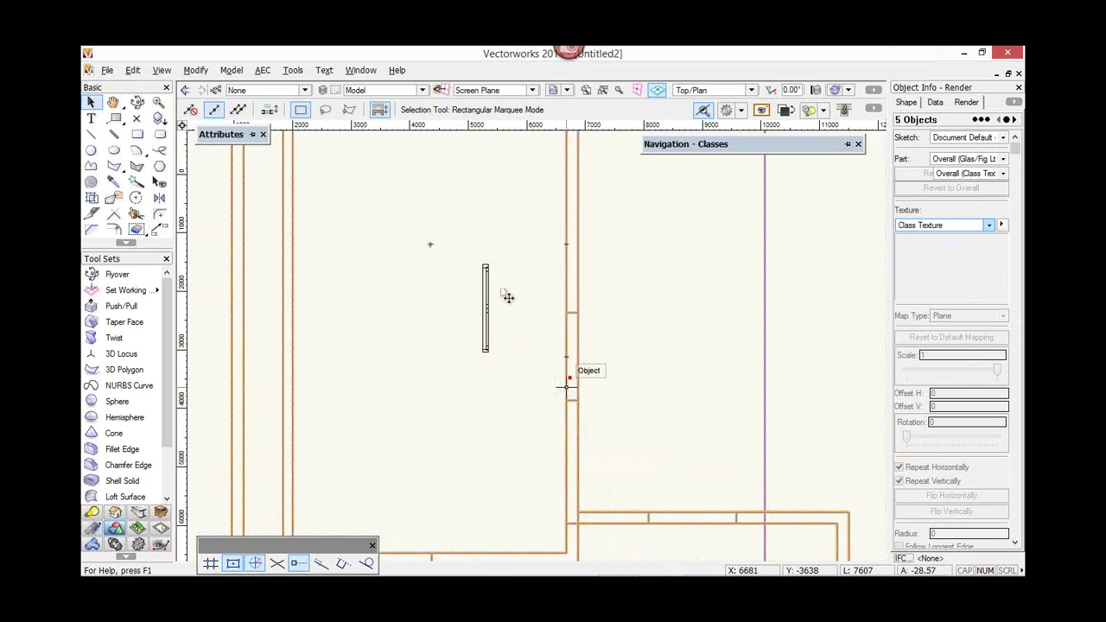
pyautogui.press('space')
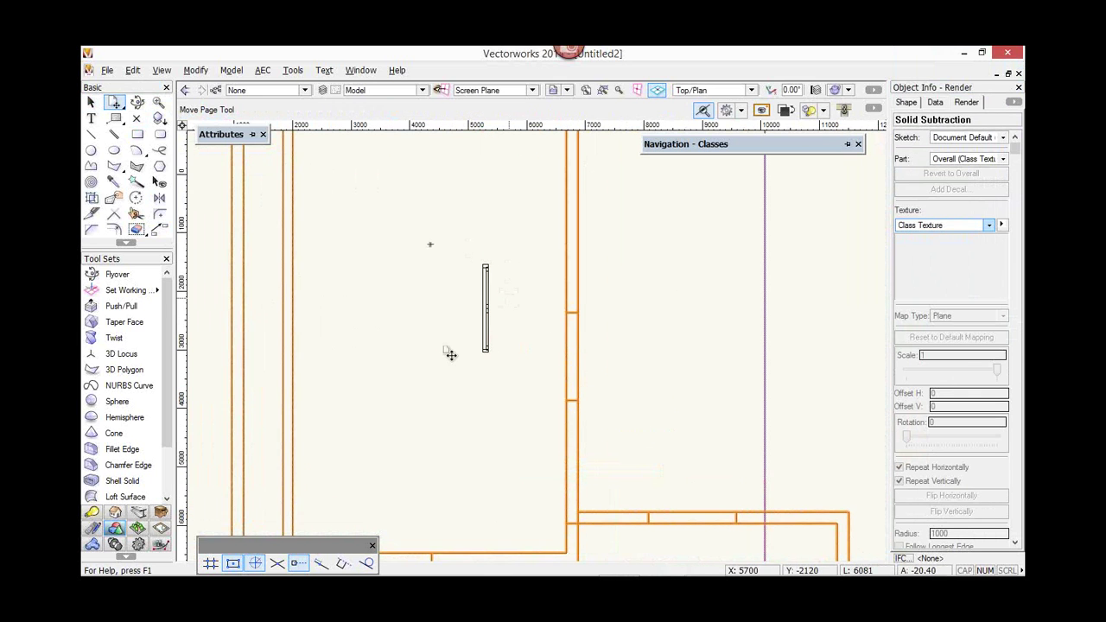
pyautogui.hotkey('ctrl', 'z')
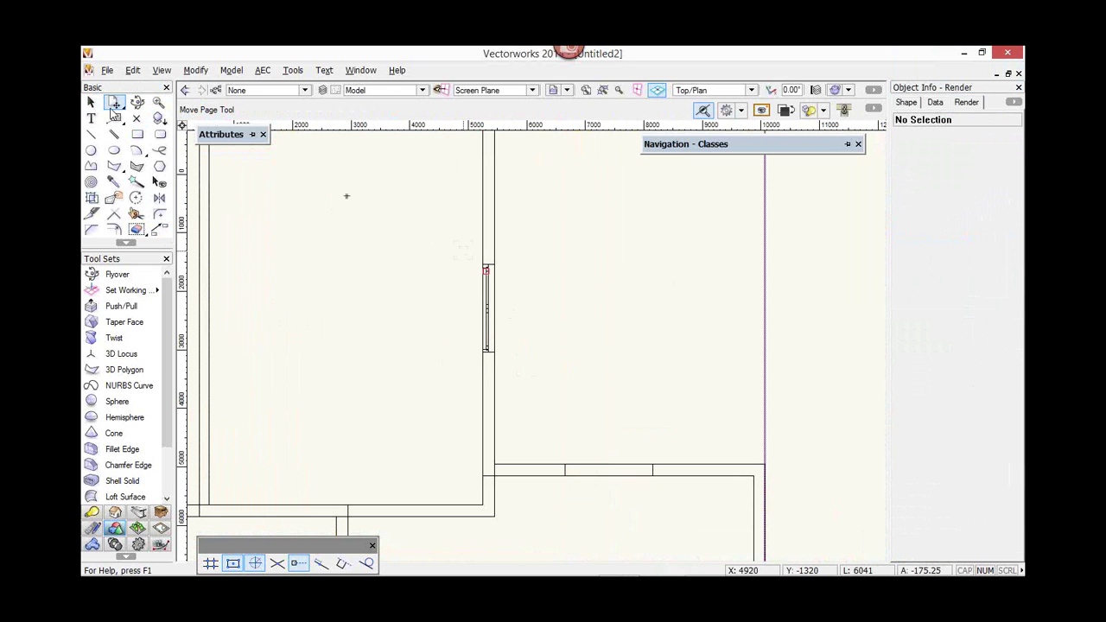
# - Select the double door's frame, leaves and glass panes in plan and place a copy in the courtyard near the wing's new opening
pyautogui.click(112, 105)
pyautogui.press('x')
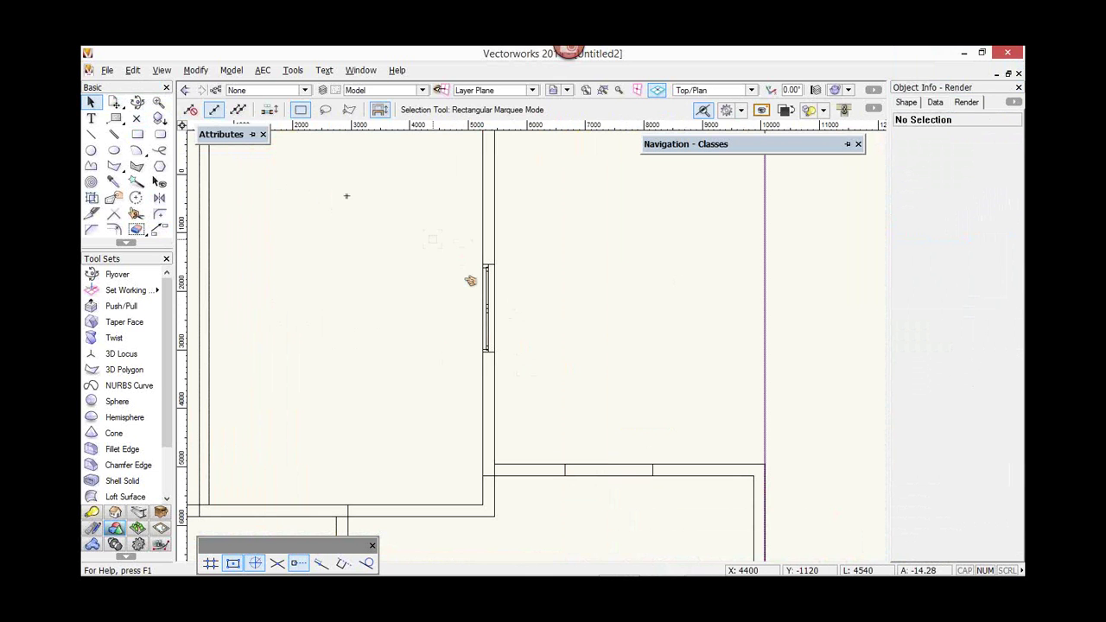
pyautogui.moveTo(433, 239); pyautogui.dragTo(494, 330)
pyautogui.hotkey('ctrl', 'a')
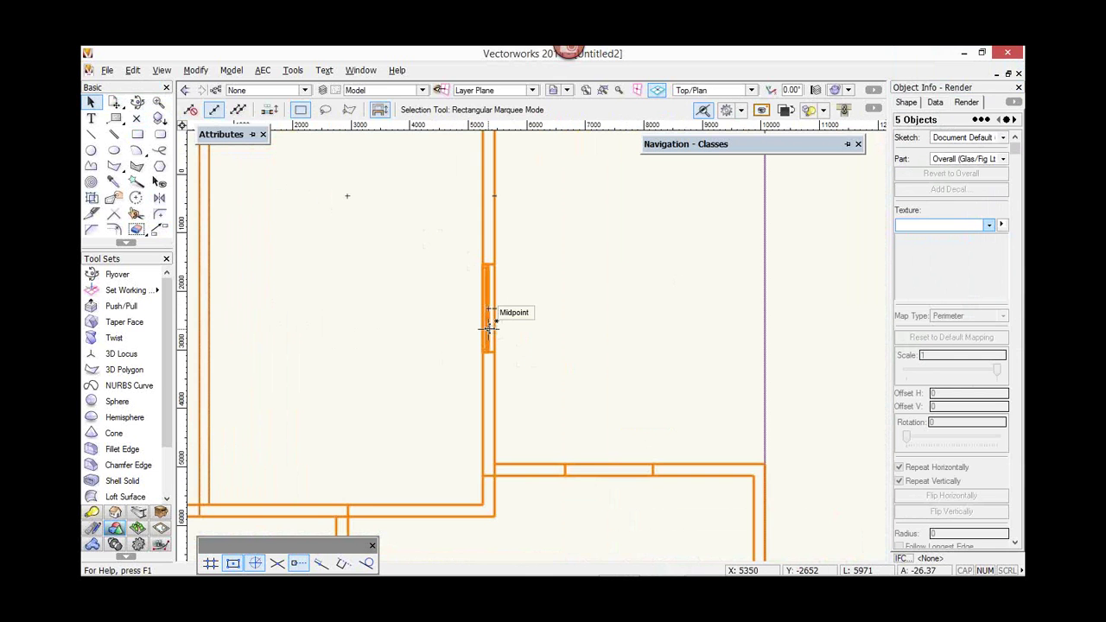
pyautogui.click(489, 329)
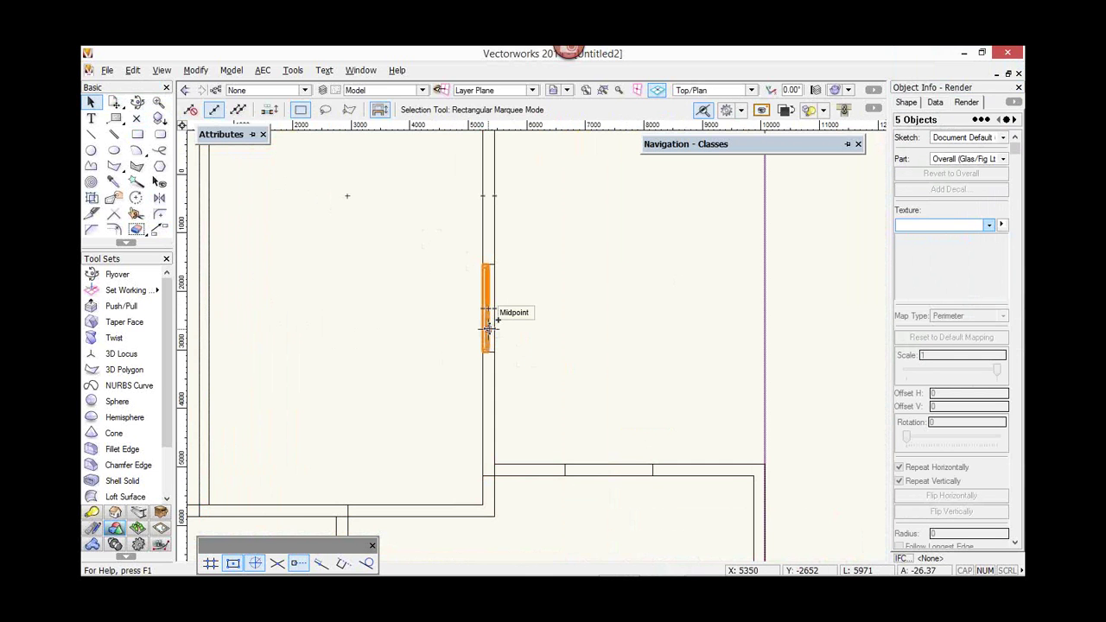
pyautogui.click(564, 362)
pyautogui.hotkey('ctrl', 'v')
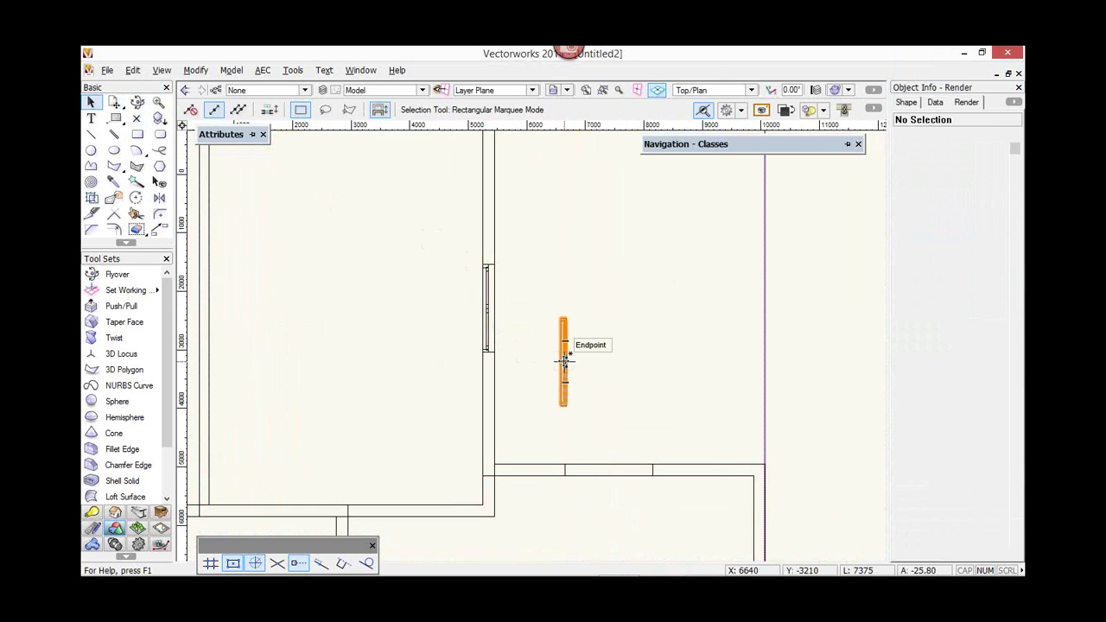
# - Rotate the copied double door 90° left and move it by its end corner into the wing's new courtyard door opening
pyautogui.rightClick(564, 367)
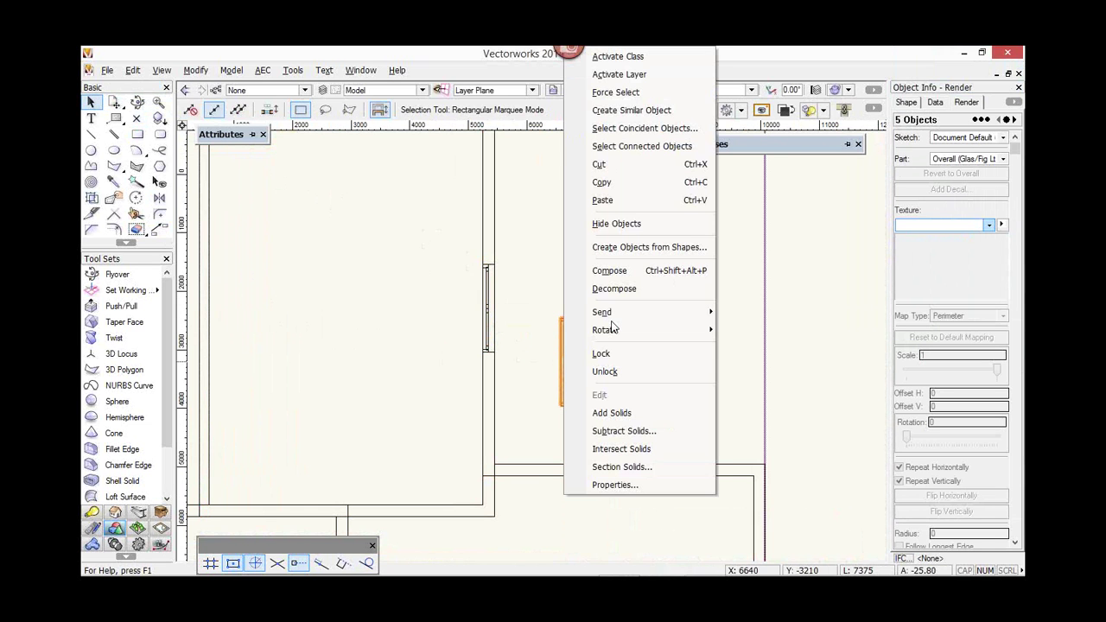
pyautogui.moveTo(611, 334)
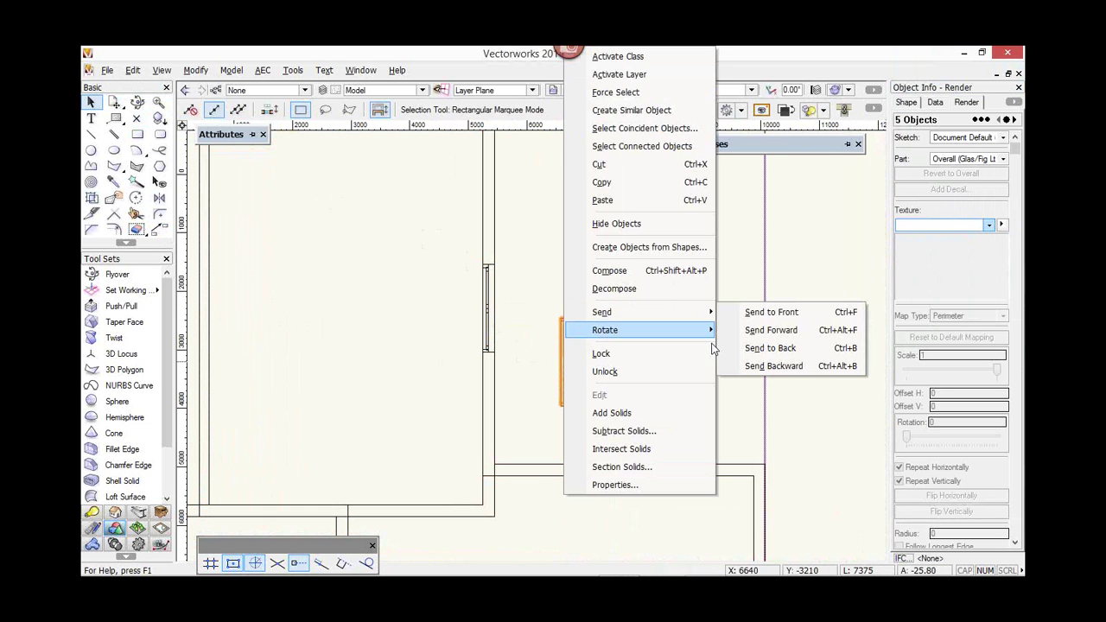
pyautogui.moveTo(714, 349)
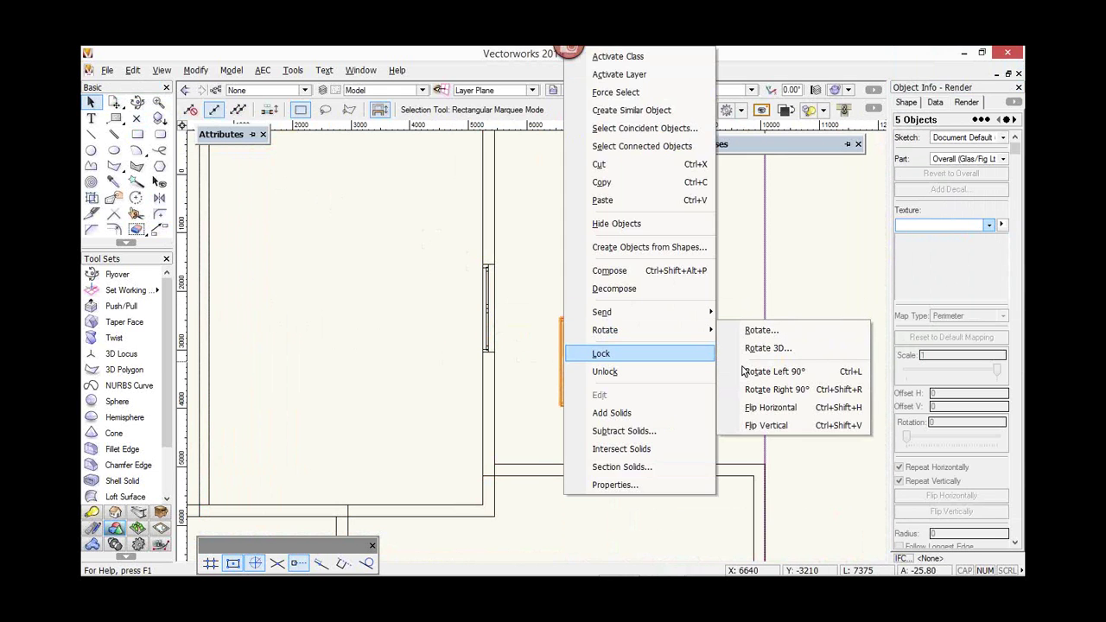
pyautogui.click(743, 372)
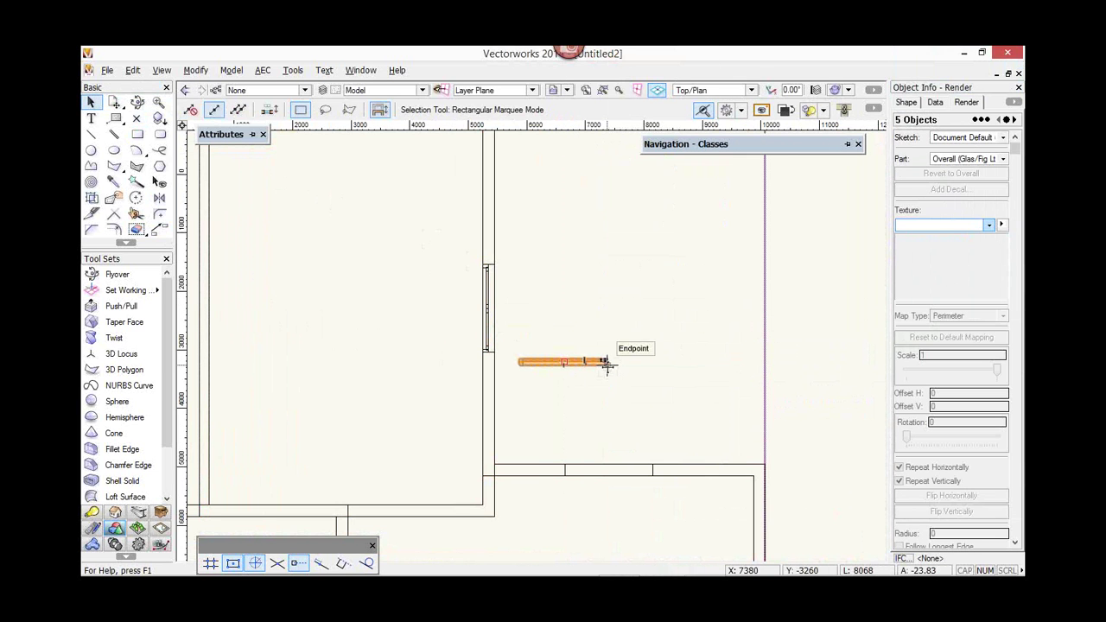
pyautogui.moveTo(608, 365); pyautogui.dragTo(653, 475)
pyautogui.press('3')
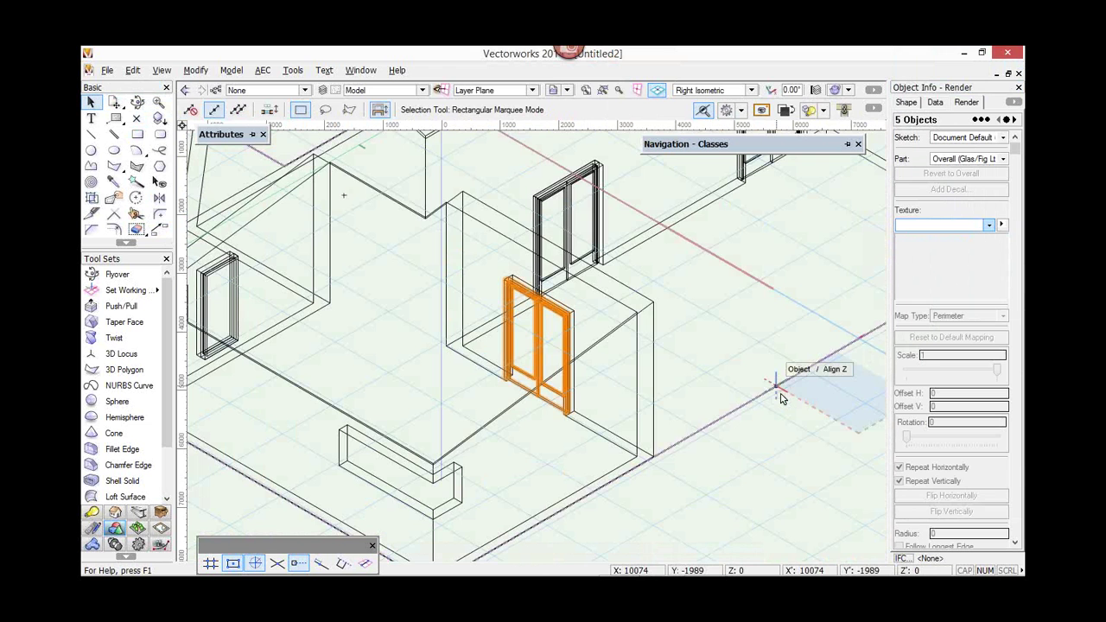
pyautogui.hotkey('ctrl', '5')
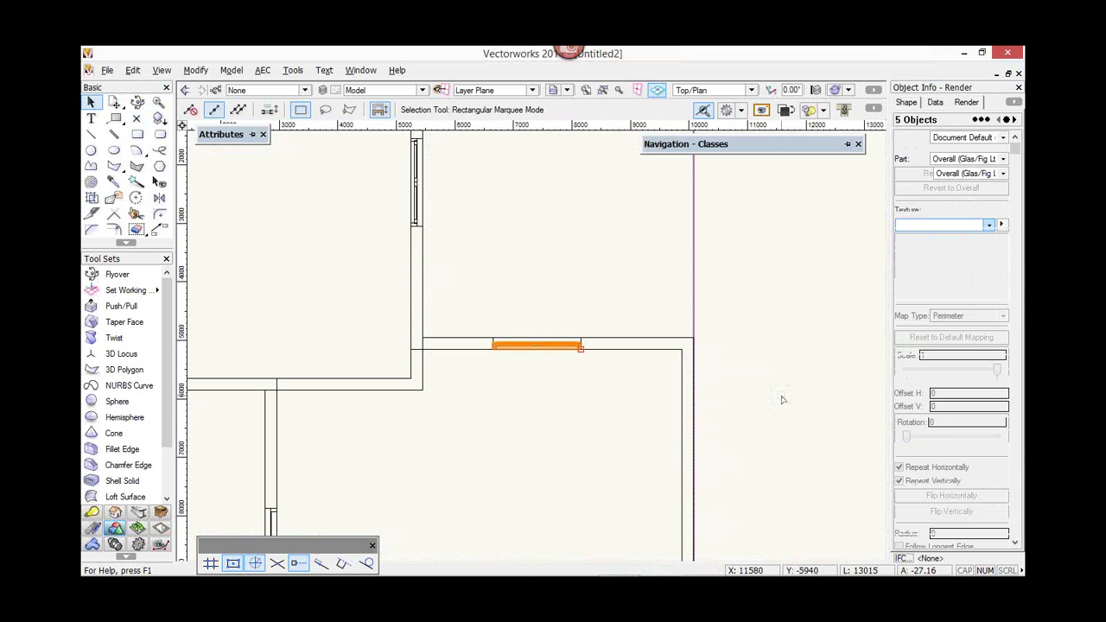
pyautogui.hotkey('ctrl', '1')
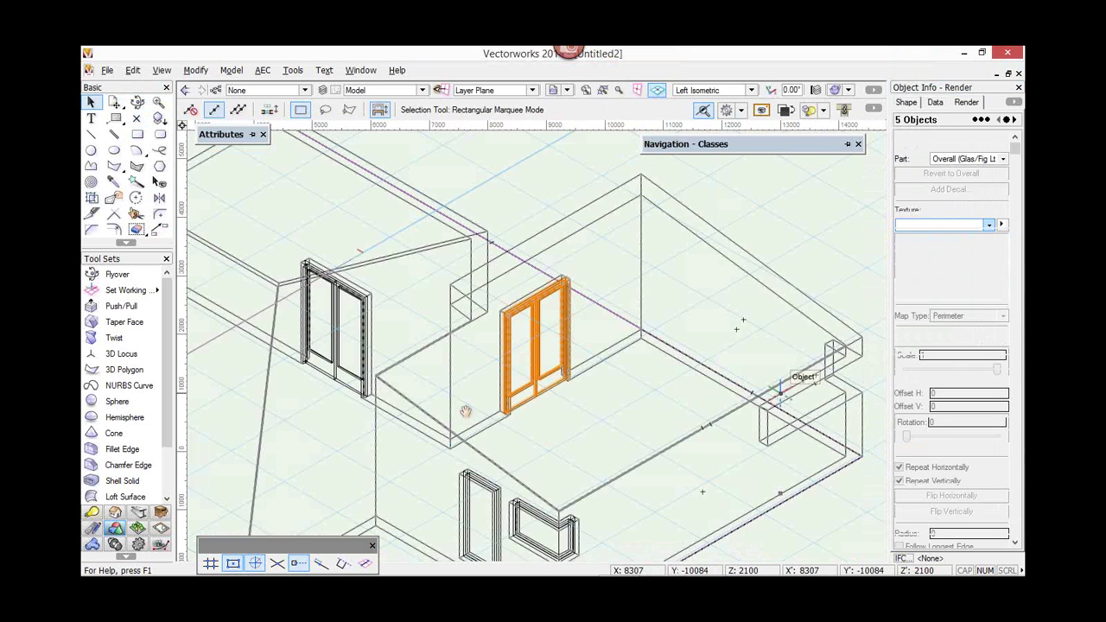
pyautogui.scroll(-2, 644, 421)
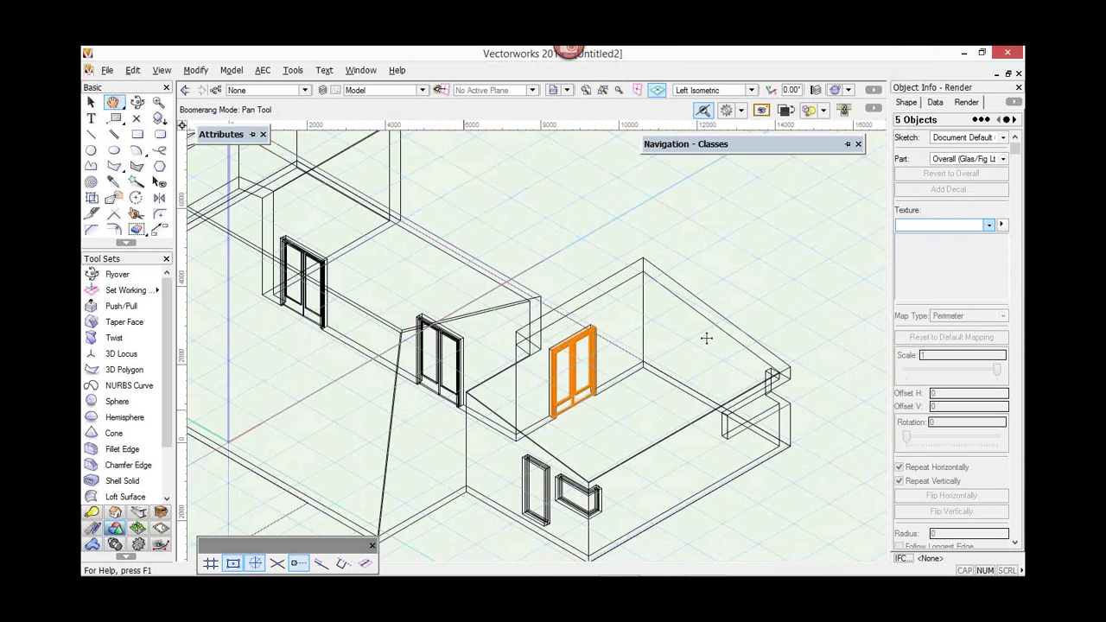
pyautogui.moveTo(465, 409); pyautogui.dragTo(706, 338, button='middle')
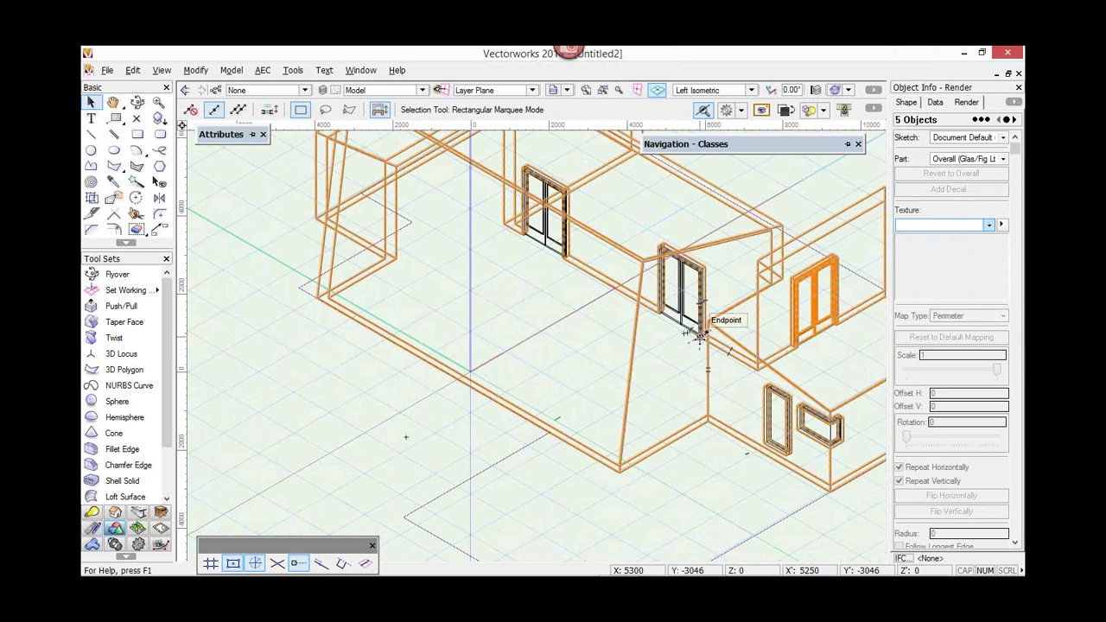
# - Insert a standard Door object near the middle of the long wall's base, rotated 90° to run along the wall
pyautogui.click(546, 365)
pyautogui.click(115, 515)
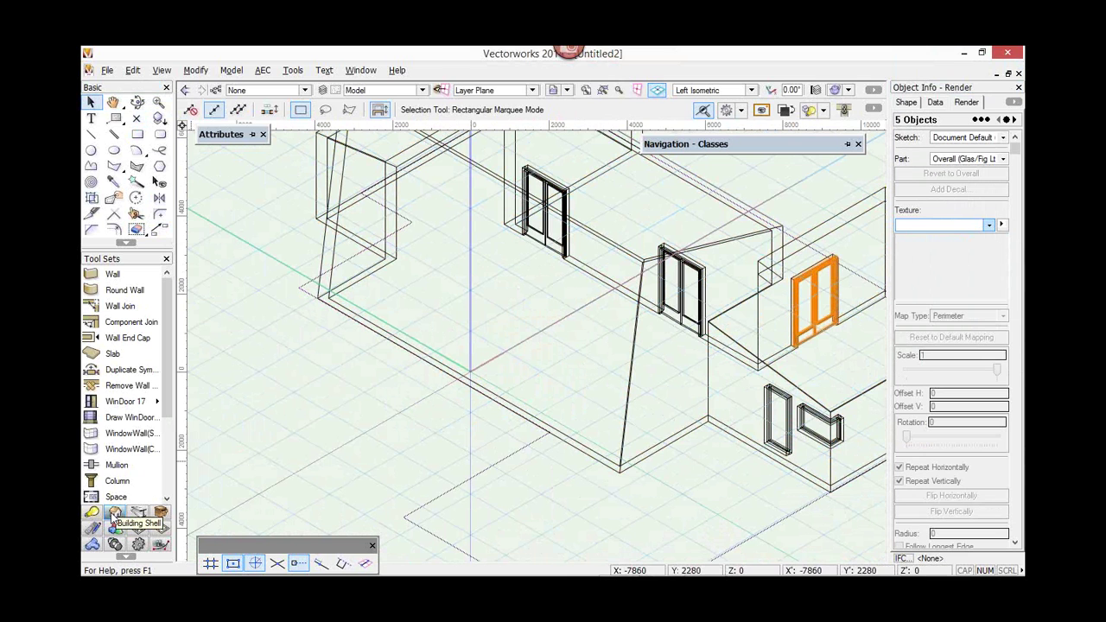
pyautogui.click(139, 418)
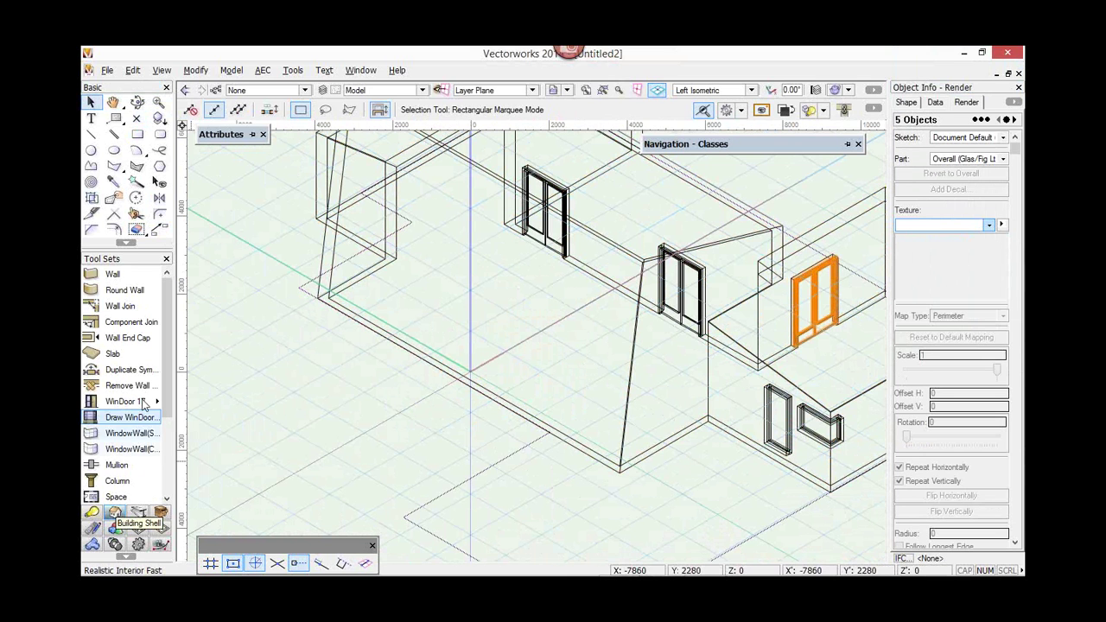
pyautogui.click(144, 402)
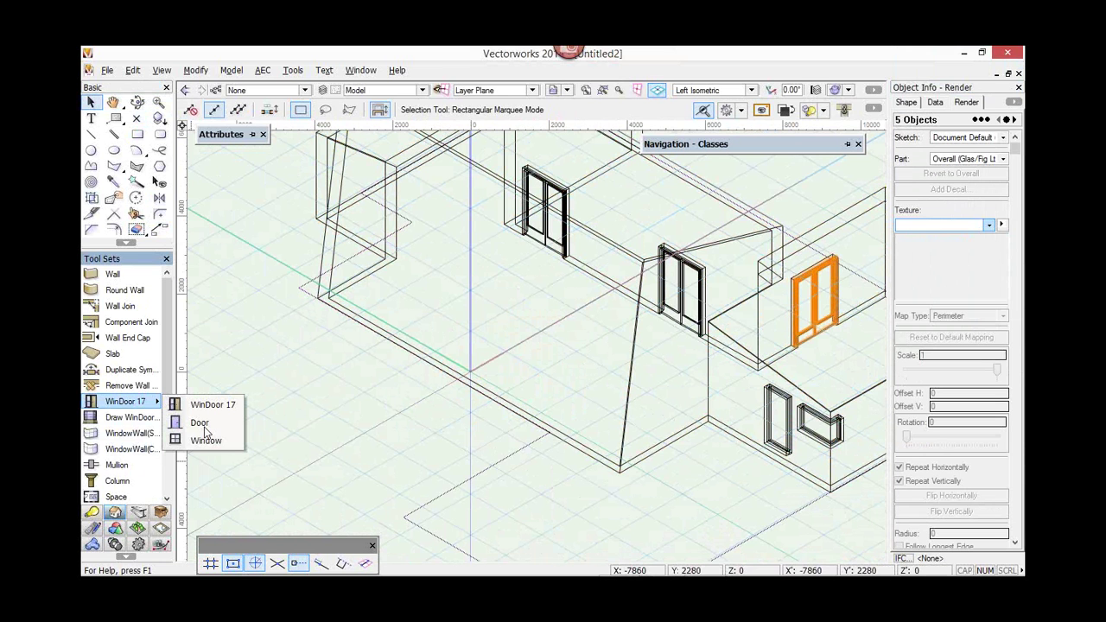
pyautogui.click(203, 423)
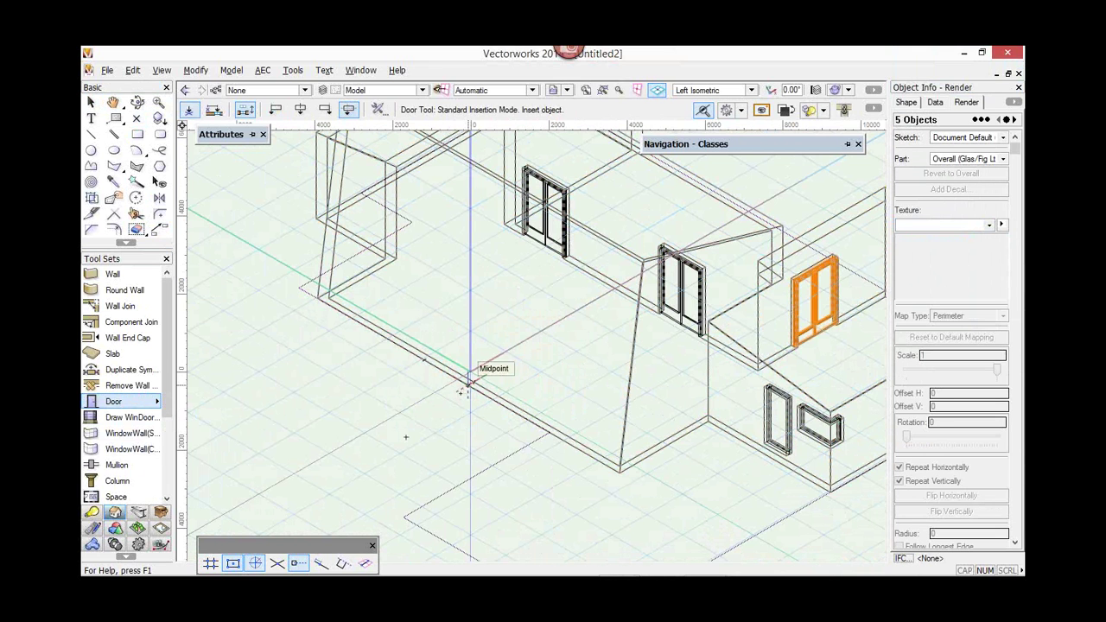
pyautogui.click(463, 388)
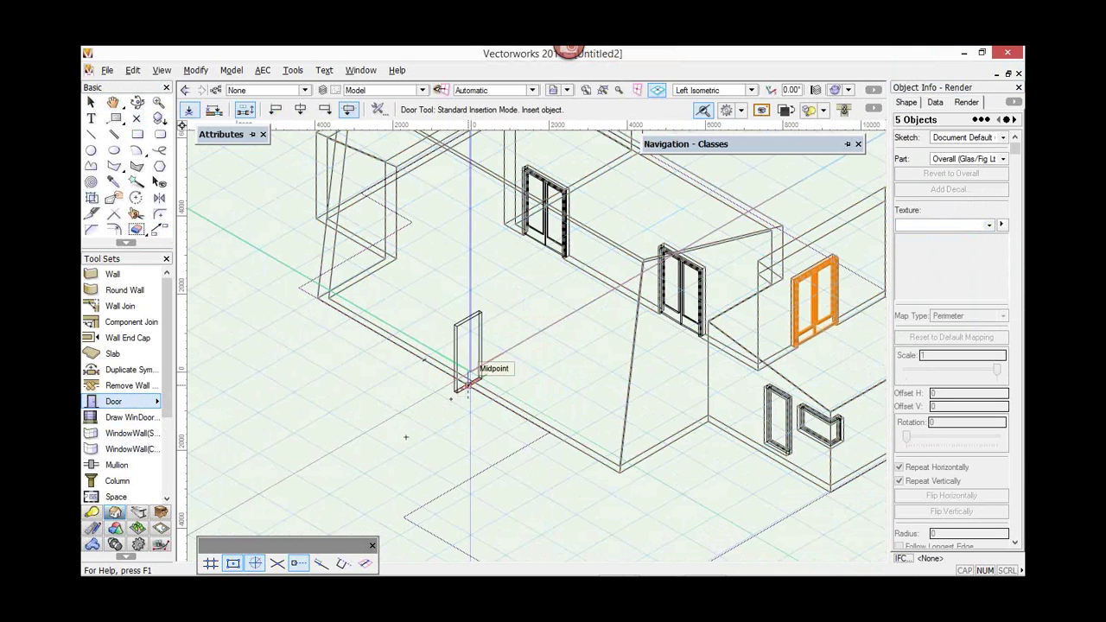
pyautogui.click(450, 396)
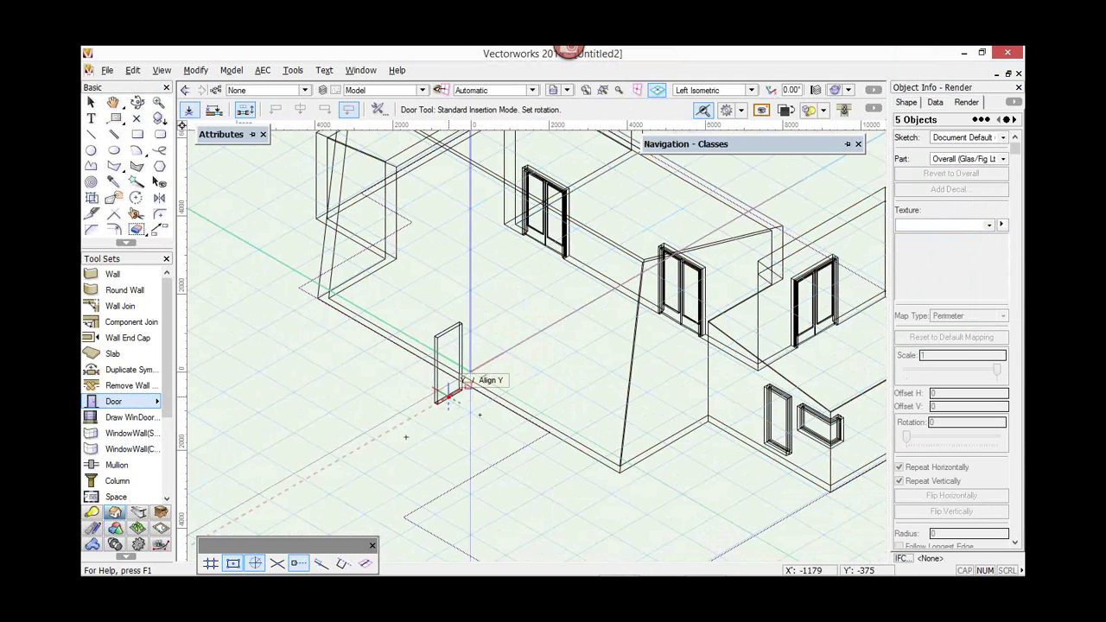
pyautogui.click(480, 415)
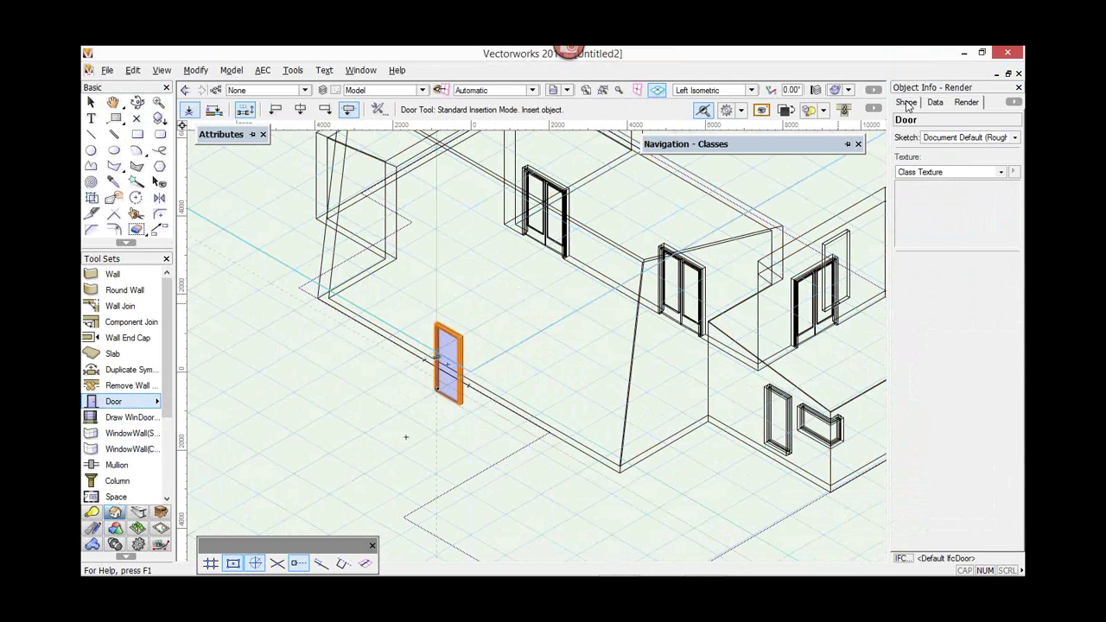
# - Set the inserted door's width to 3000 mm
pyautogui.click(907, 103)
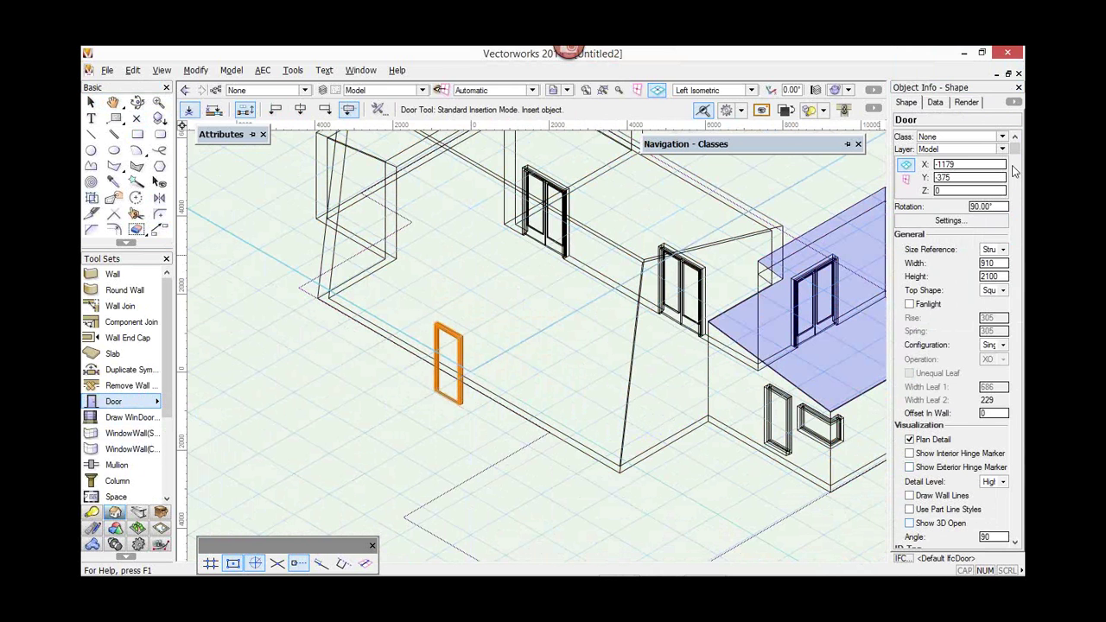
pyautogui.scroll(-1, 1017, 155)
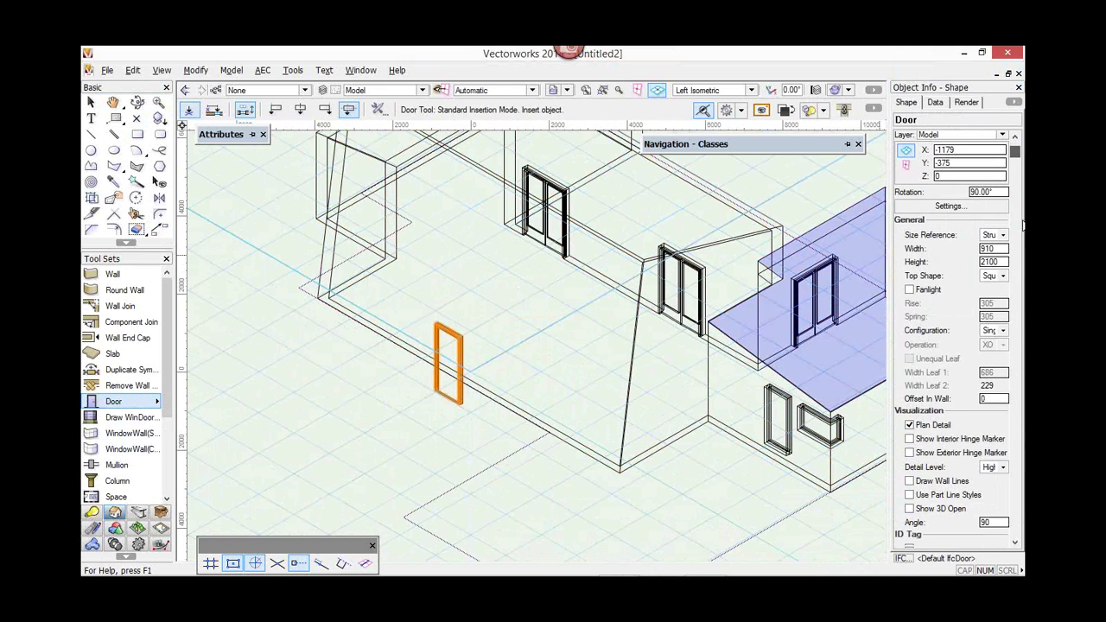
pyautogui.scroll(-6, 1016, 208)
pyautogui.scroll(4, 1008, 223)
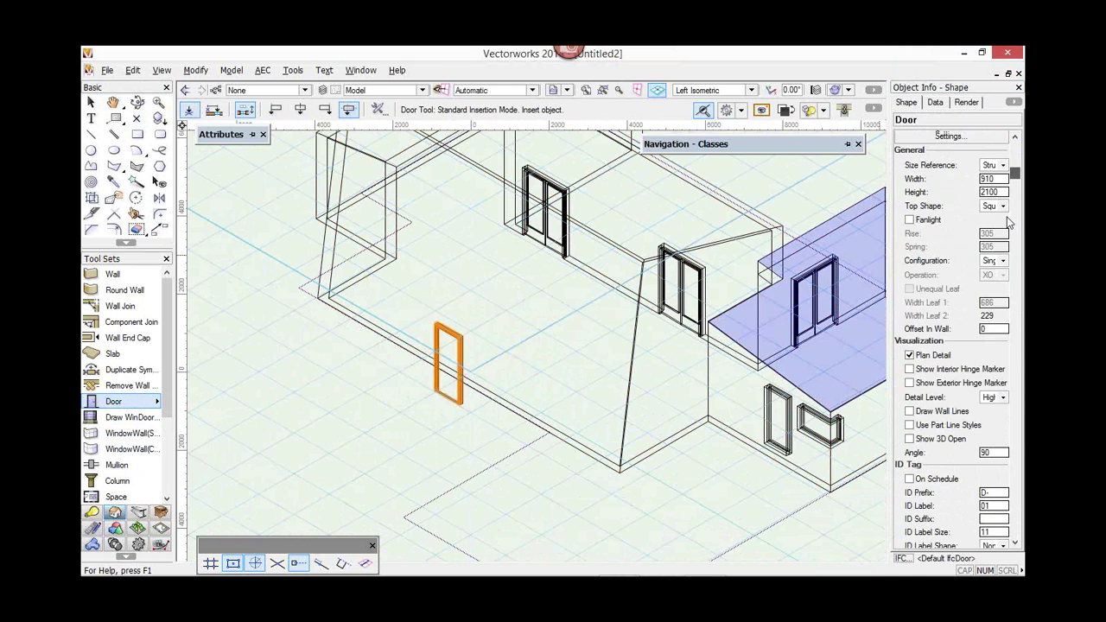
pyautogui.scroll(1, 995, 222)
pyautogui.doubleClick(987, 222)
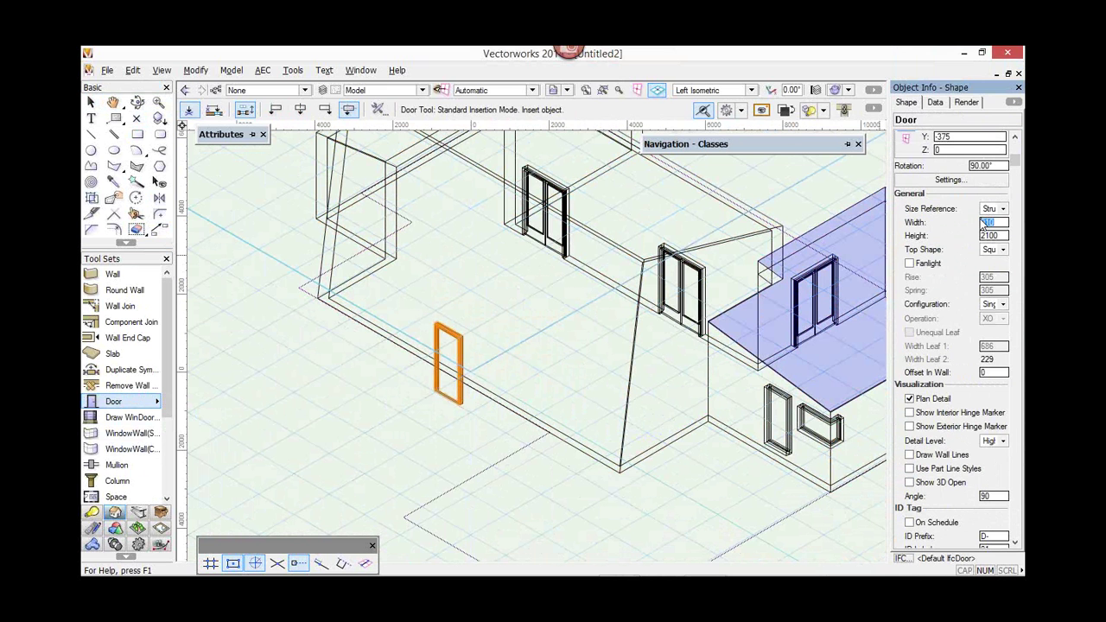
pyautogui.write('800')
pyautogui.write('0')
pyautogui.press('Tab')
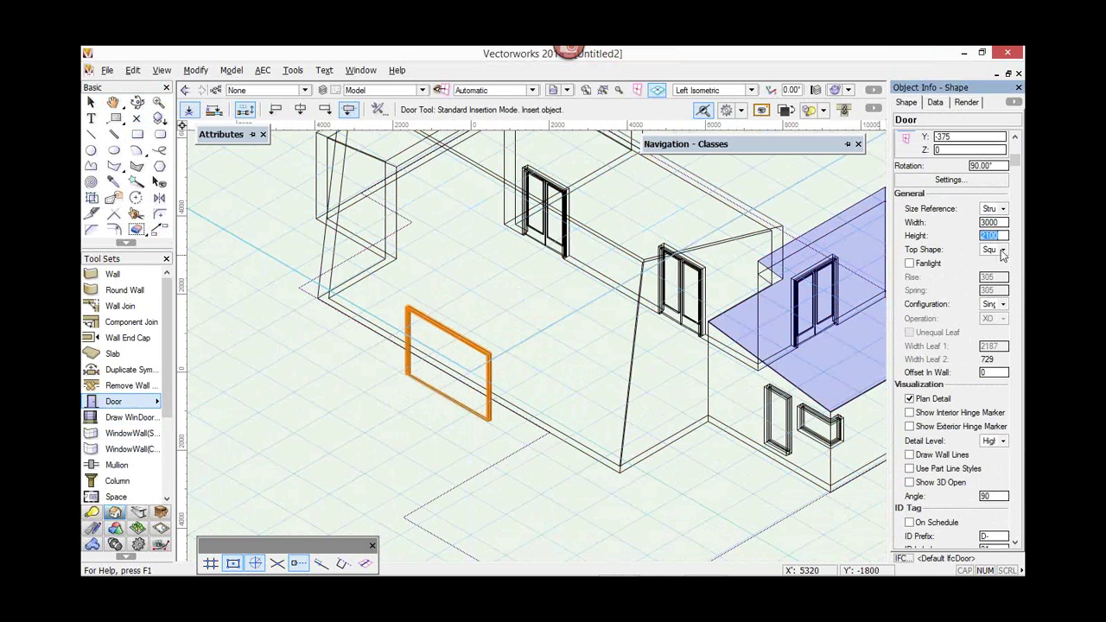
# - Change the 3000 mm door's configuration to Bi-fold Double, keeping the square top shape
pyautogui.click(1003, 250)
pyautogui.click(927, 335)
pyautogui.click(1003, 304)
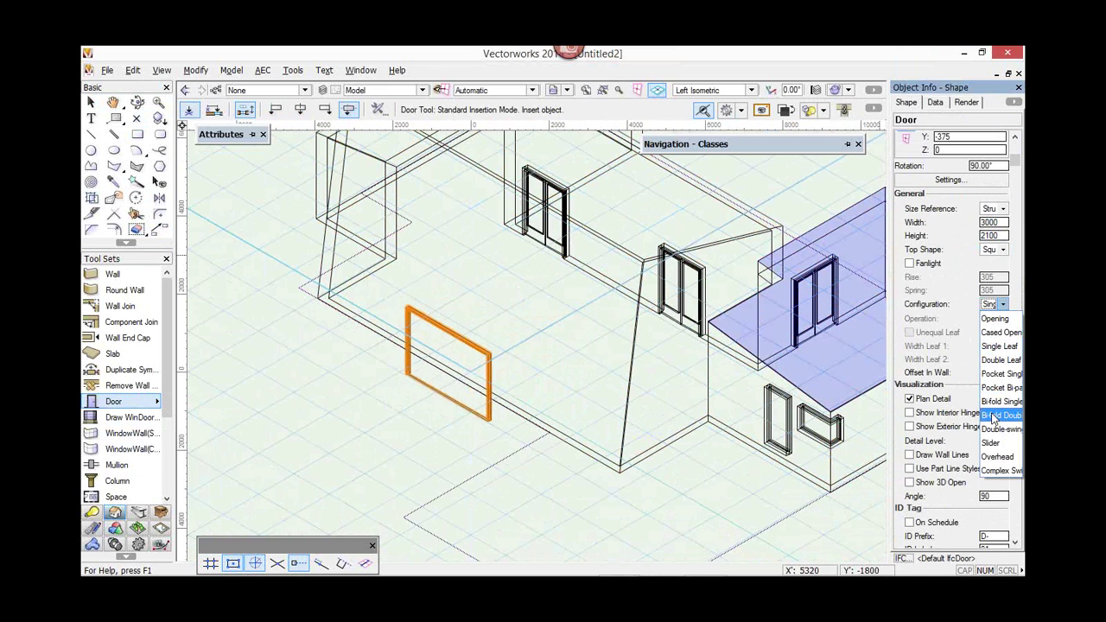
pyautogui.click(994, 415)
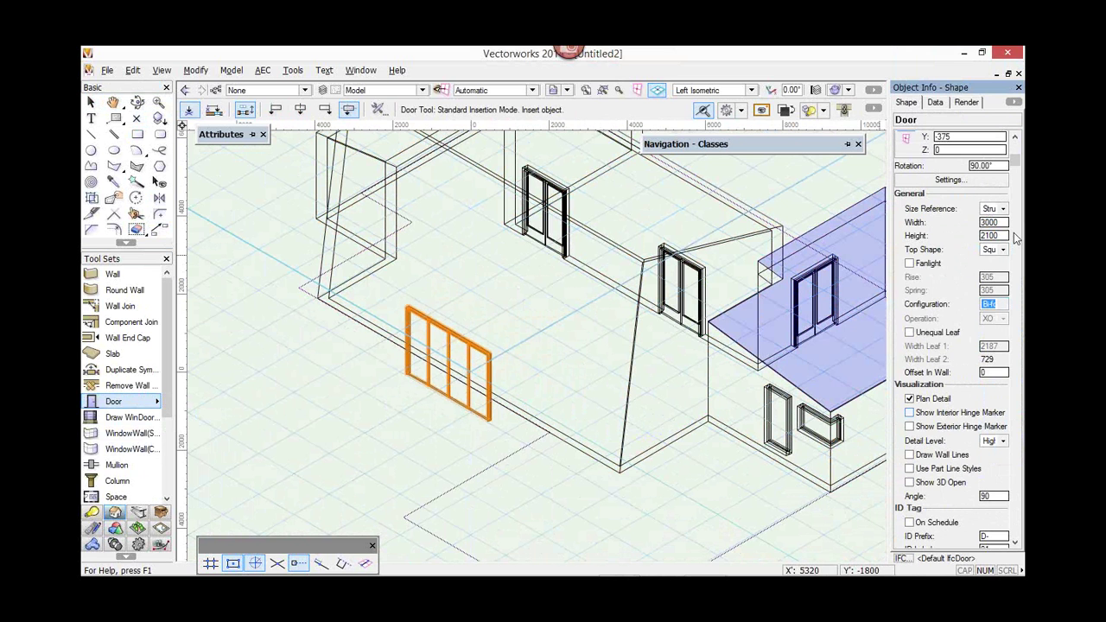
# - Set the bi-fold door's leaf type to Glazed
pyautogui.scroll(-2, 1015, 225)
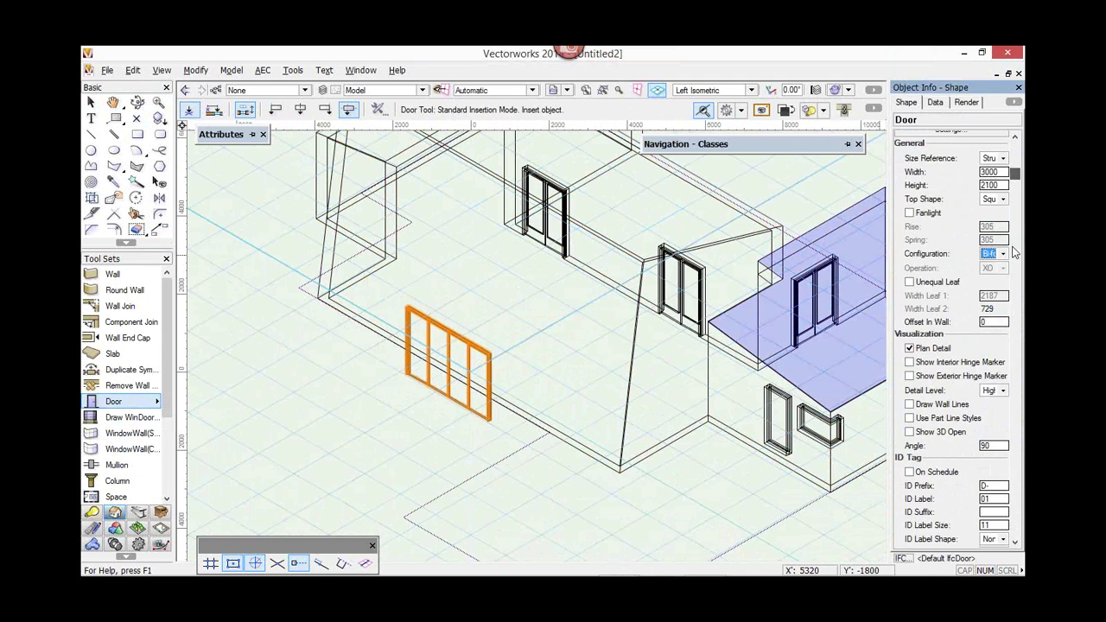
pyautogui.scroll(-5, 1014, 259)
pyautogui.scroll(-2, 1011, 274)
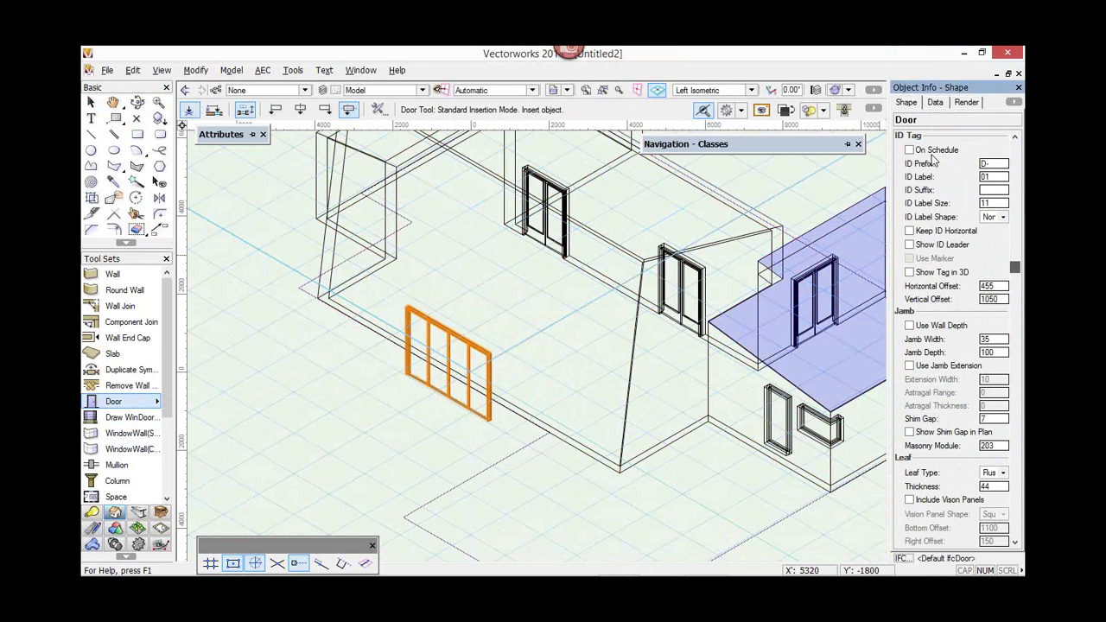
pyautogui.click(995, 473)
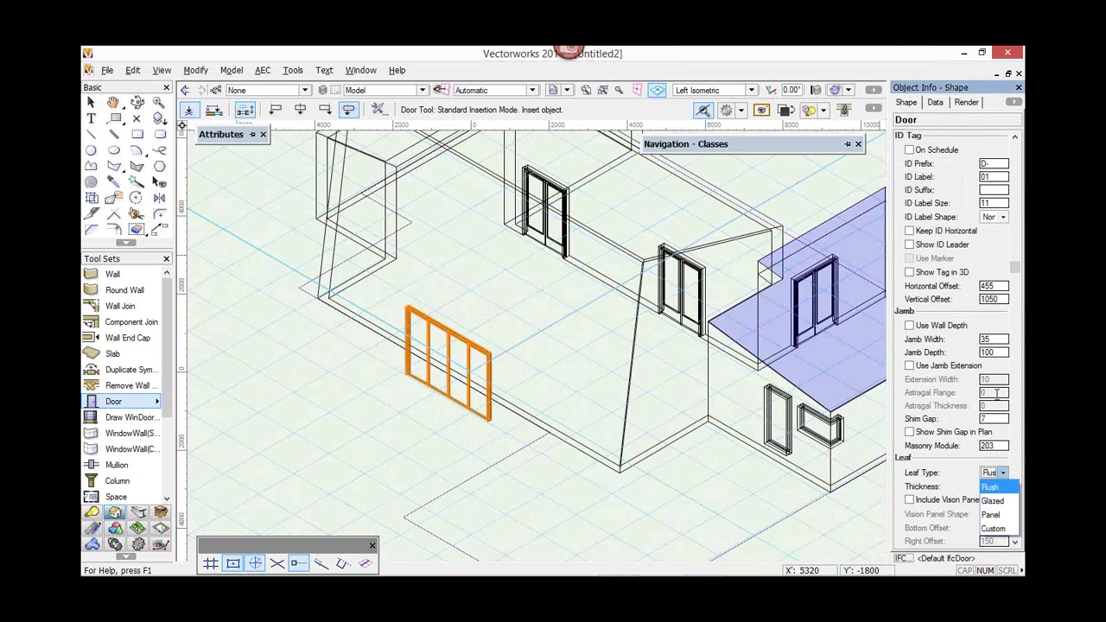
pyautogui.click(993, 501)
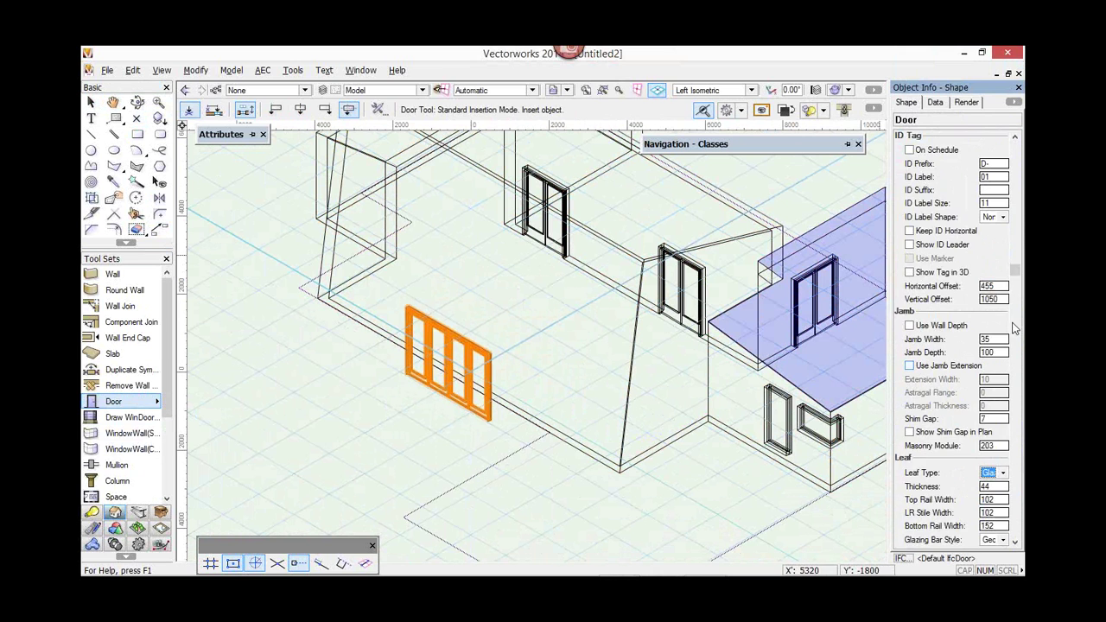
# - Set the glazed leaves' top rail width and LR stile width to 75 mm each
pyautogui.scroll(-4, 1015, 328)
pyautogui.doubleClick(985, 319)
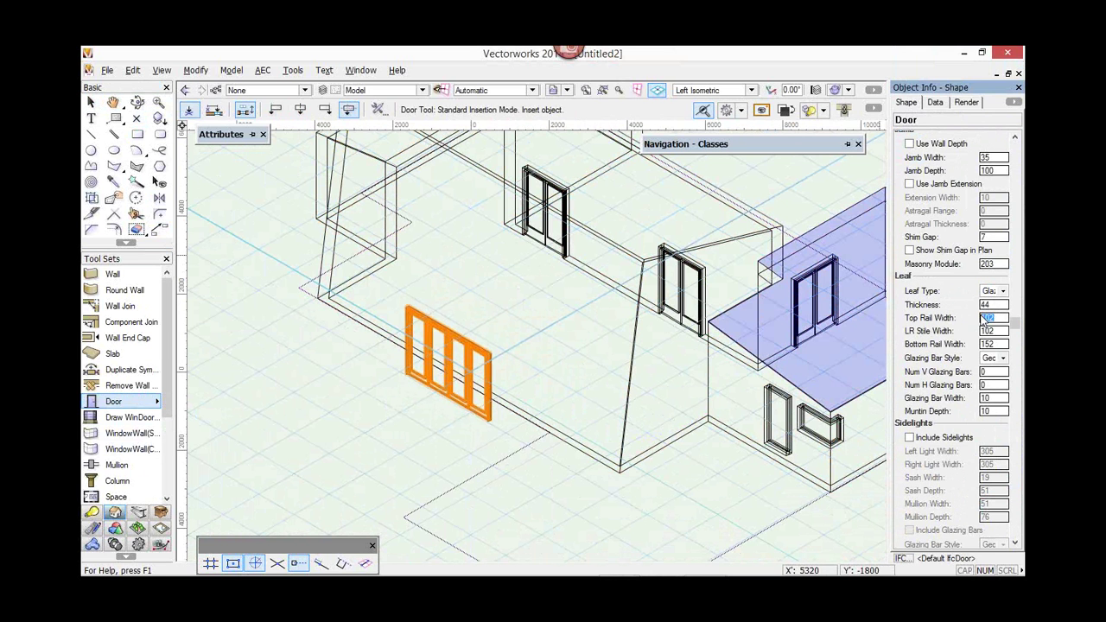
pyautogui.write('75')
pyautogui.press('Tab')
pyautogui.write('75')
pyautogui.press('Tab')
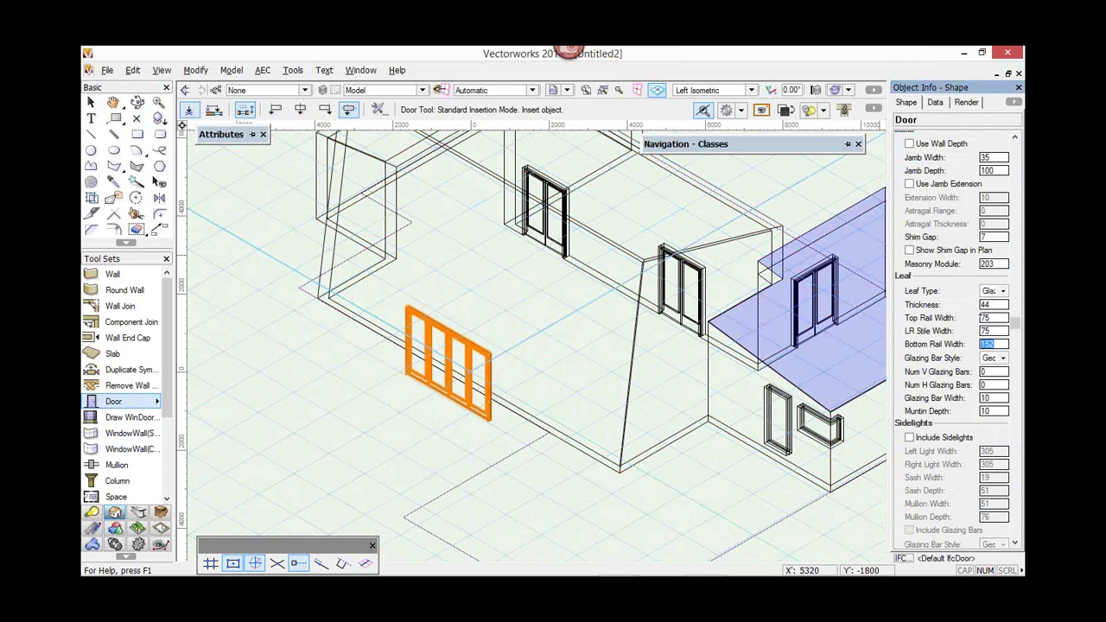
# - Set the door's bottom rail width to 300 and include sidelights
pyautogui.write('300')
pyautogui.press('Tab')
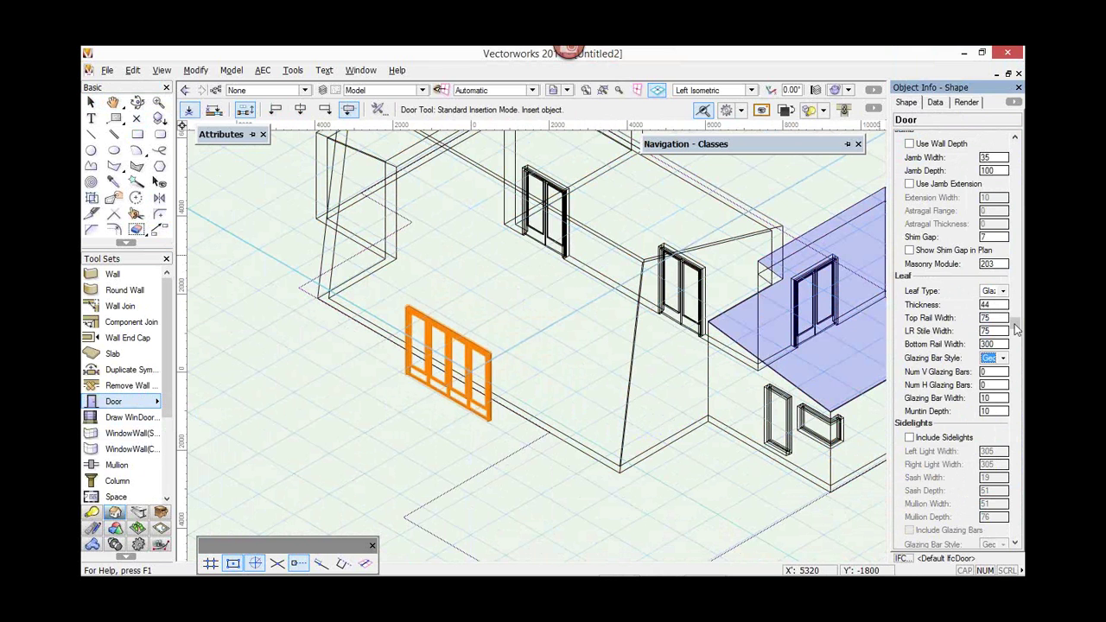
pyautogui.moveTo(1017, 329); pyautogui.dragTo(1014, 367)
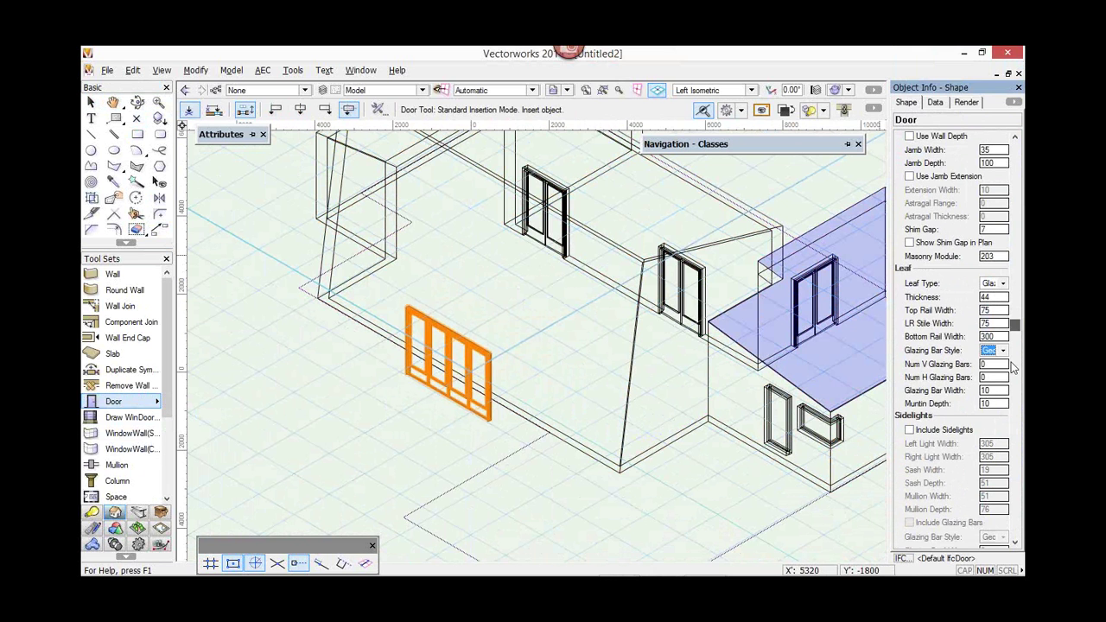
pyautogui.scroll(-3, 1013, 369)
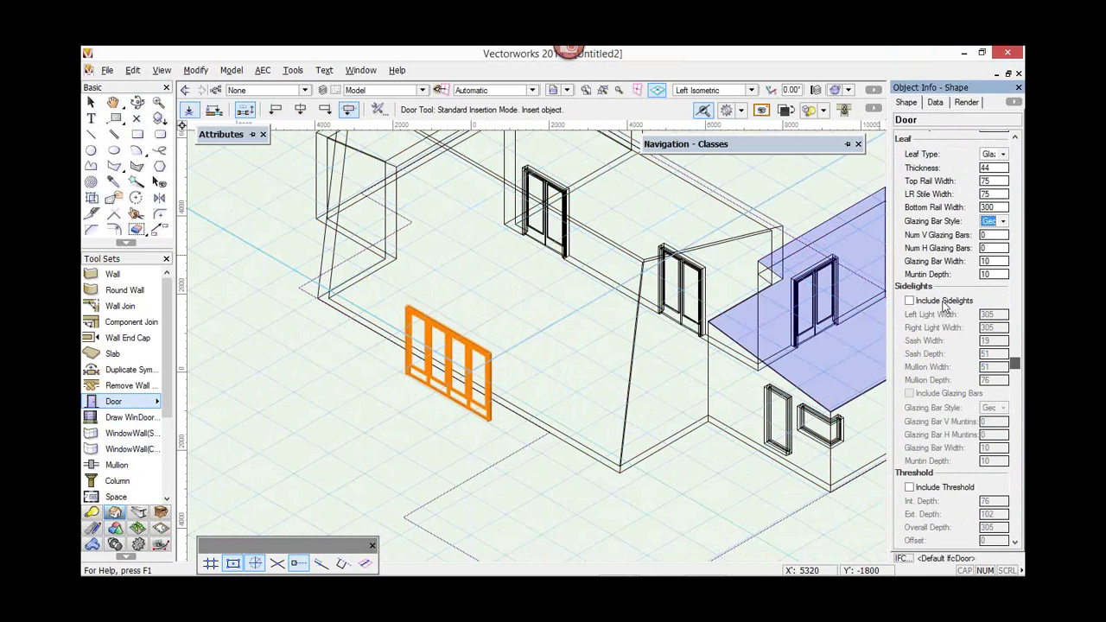
pyautogui.click(909, 300)
# - Set the door's left and right sidelight widths to 200 each
pyautogui.doubleClick(979, 316)
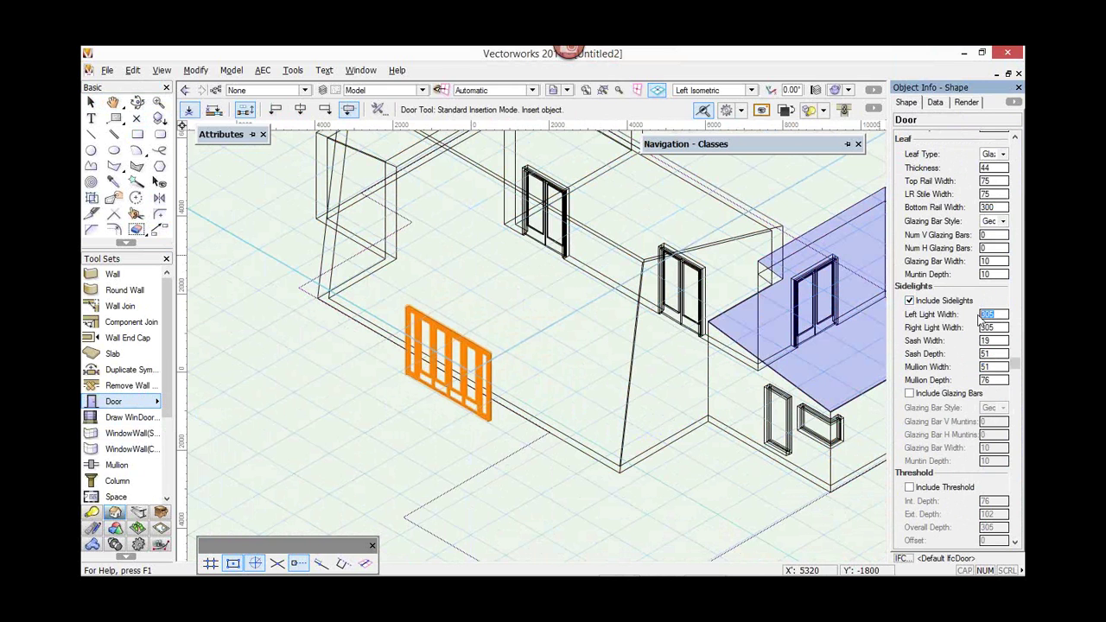
pyautogui.write('200')
pyautogui.press('Tab')
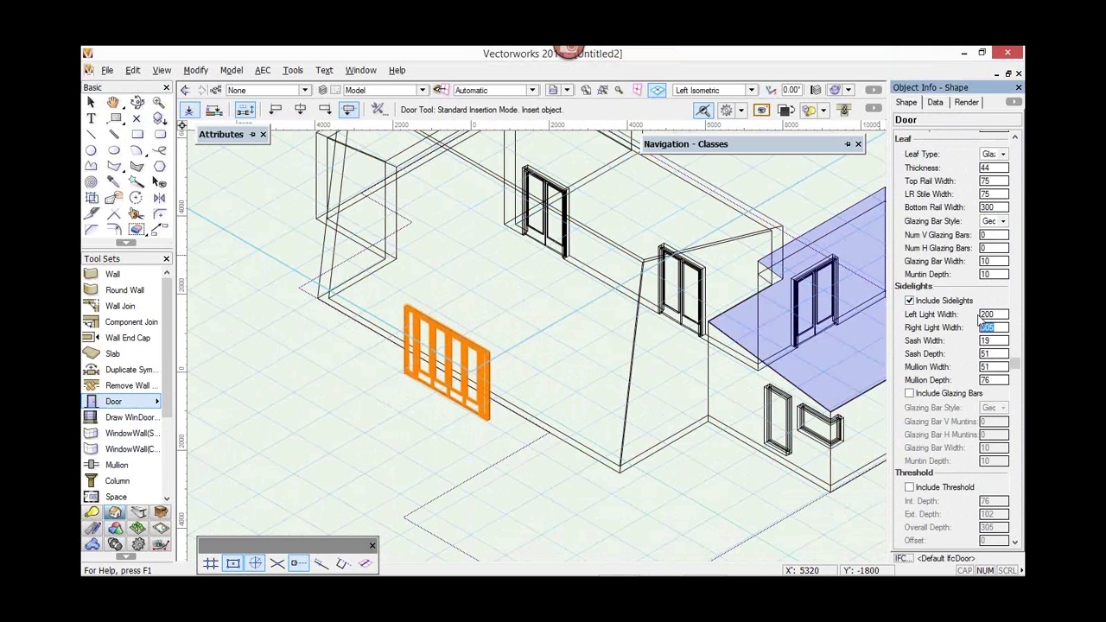
pyautogui.write('0')
pyautogui.press('Tab')
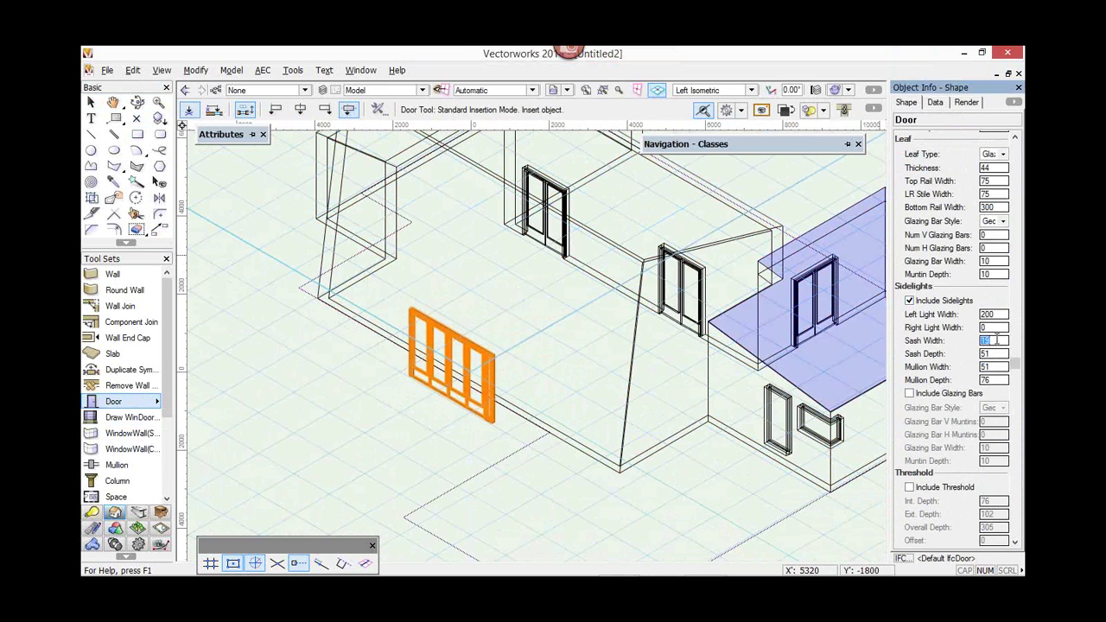
pyautogui.click(982, 328)
pyautogui.write('200')
pyautogui.press('Tab')
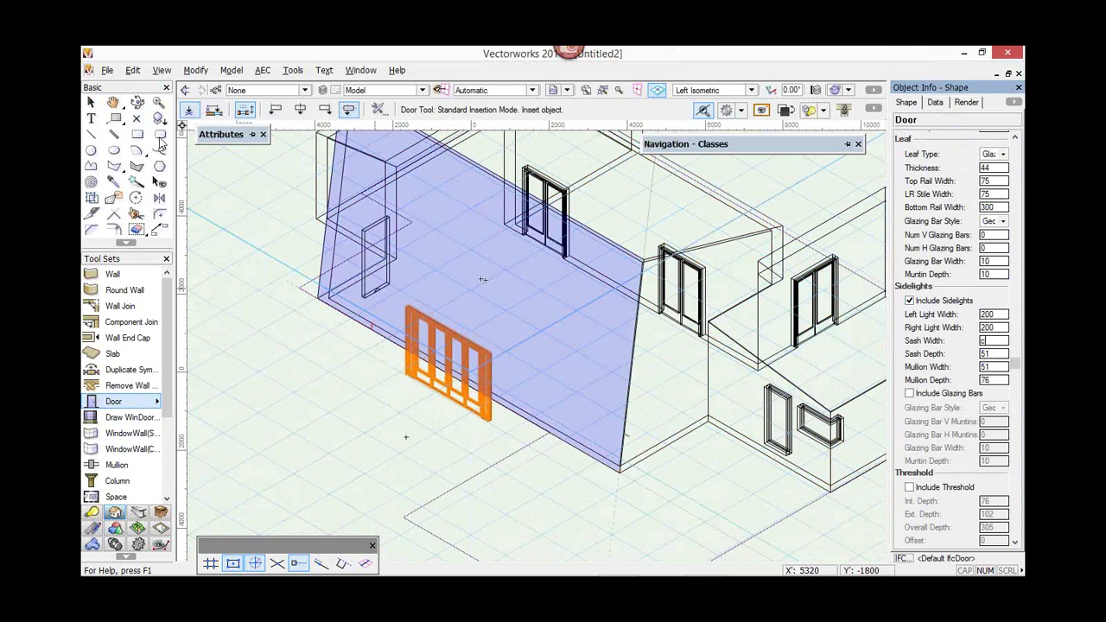
# - Deselect the door and draw a corner-to-corner rectangle about 2986 by 2093 mm around its outer frame
pyautogui.press('x')
pyautogui.press('c')
pyautogui.moveTo(377, 276); pyautogui.dragTo(553, 453)
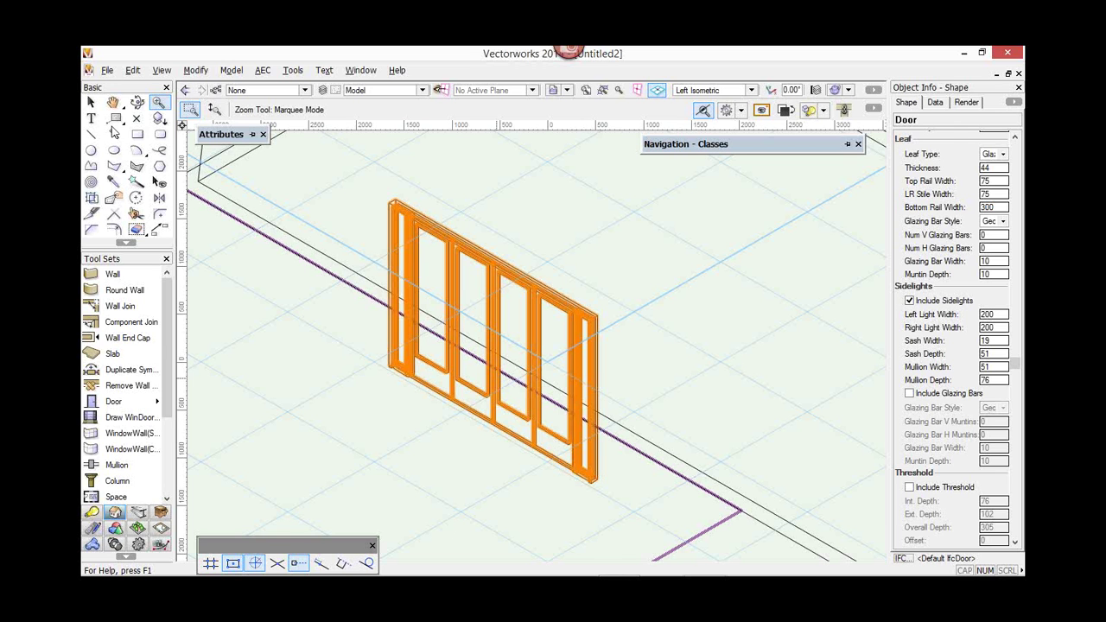
pyautogui.press('x')
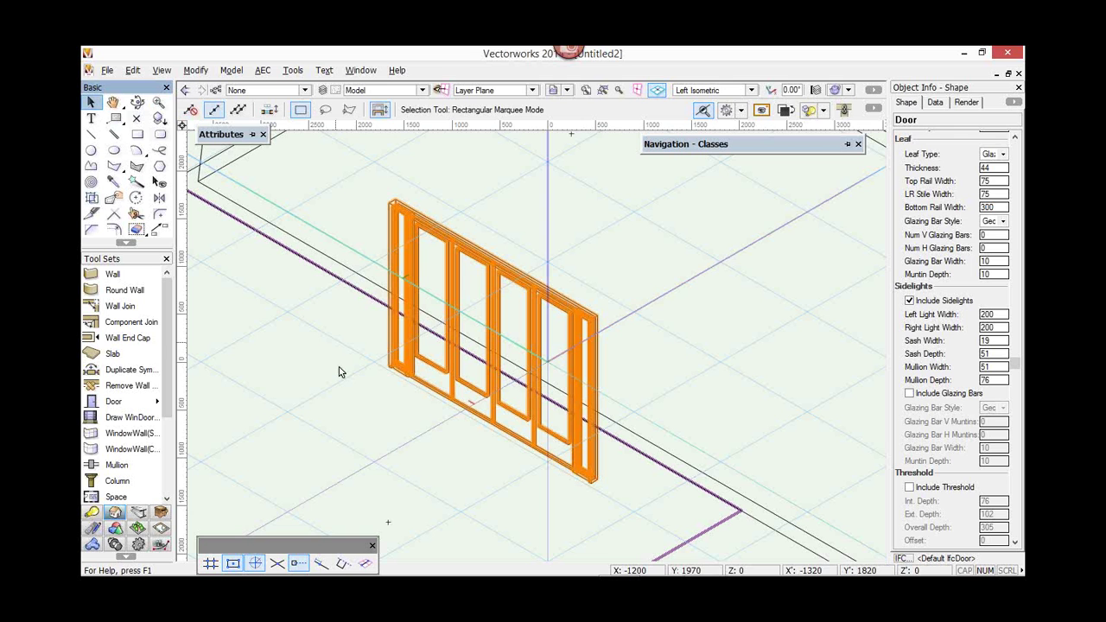
pyautogui.click(677, 161)
pyautogui.click(138, 103)
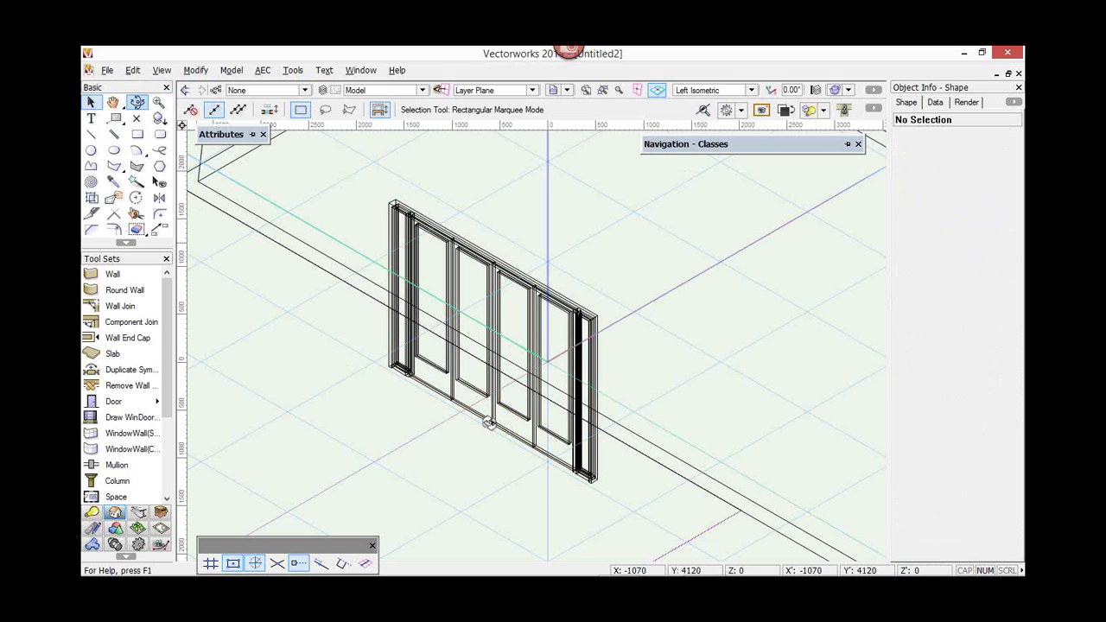
pyautogui.moveTo(542, 421)
pyautogui.mouseDown()
pyautogui.moveTo(554, 409)
pyautogui.moveTo(234, 265)
pyautogui.moveTo(257, 142)
pyautogui.mouseUp()
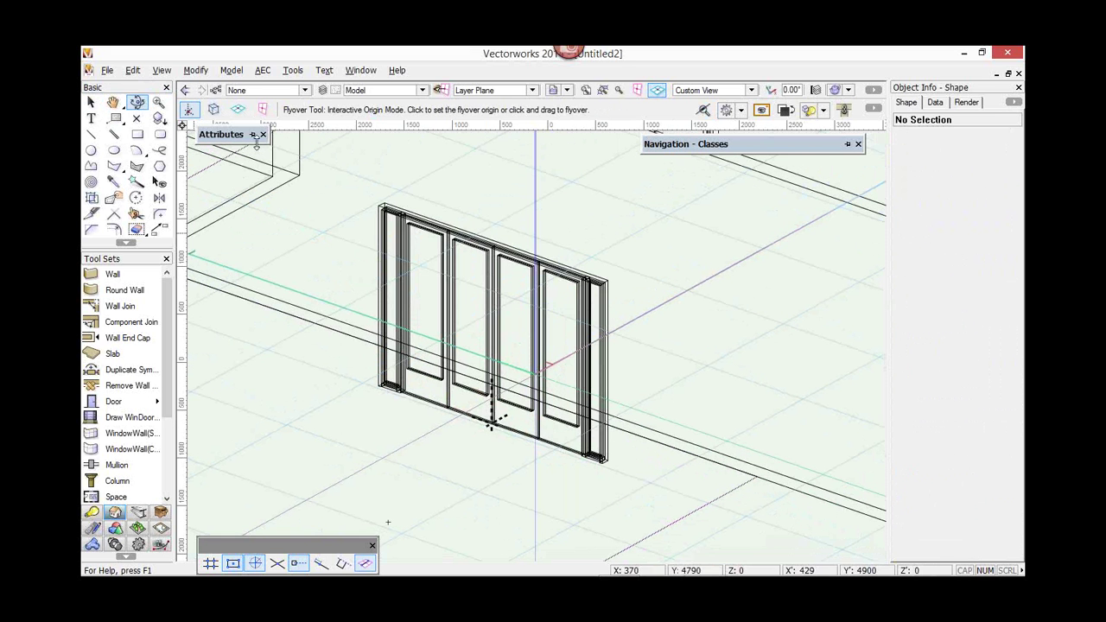
pyautogui.press('4')
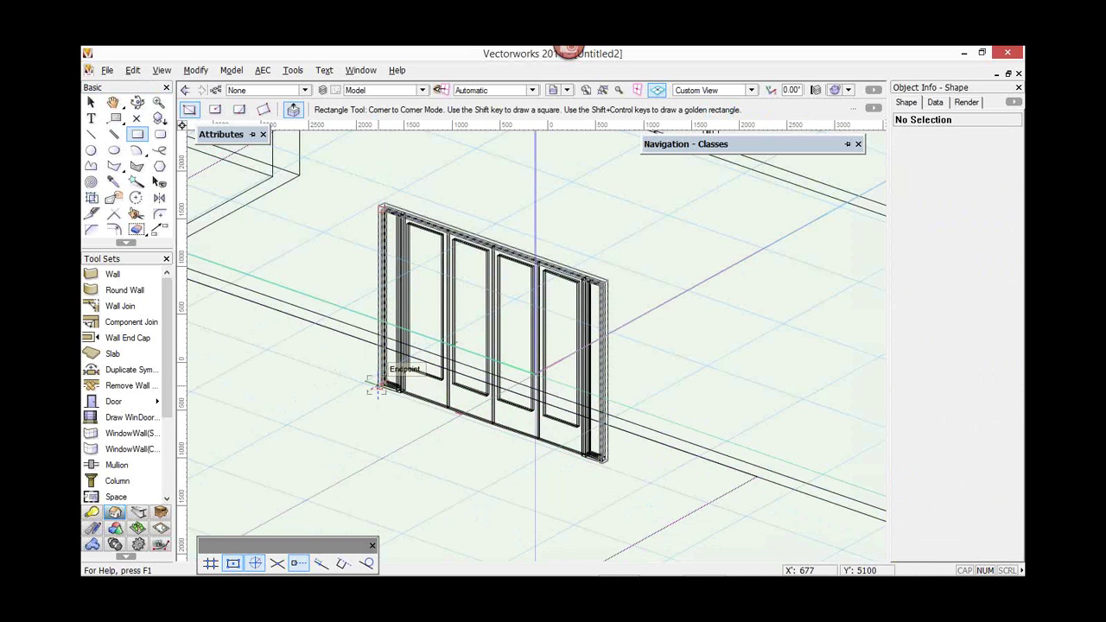
pyautogui.press('z')
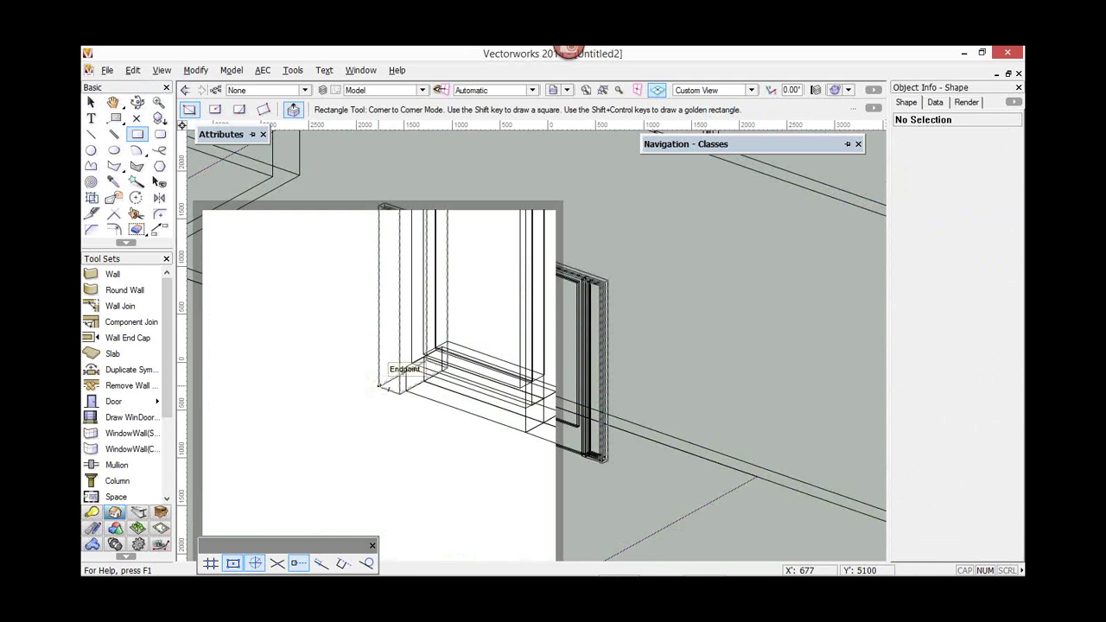
pyautogui.press('z')
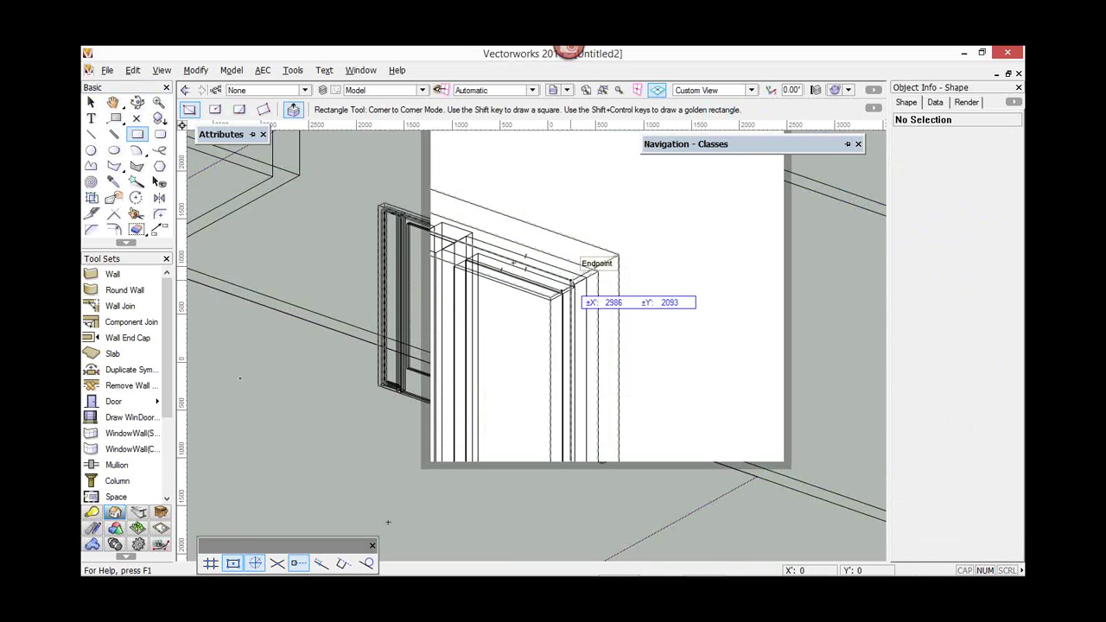
pyautogui.click(607, 282)
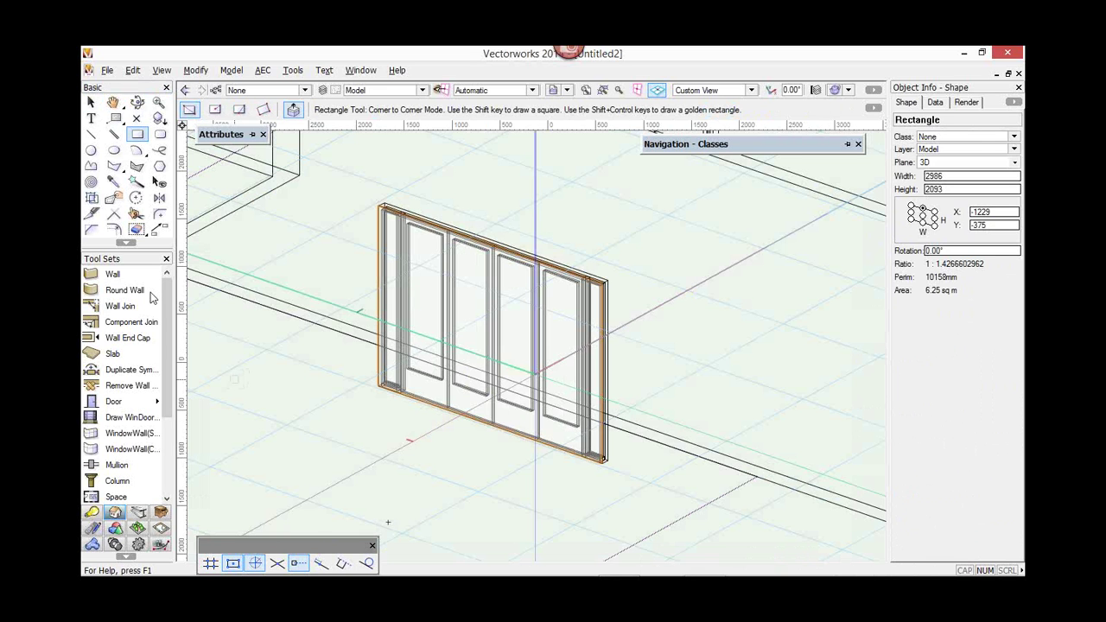
# - Offset the door outline outward by 300 mm and raise the offset rectangle's lower edge to the door's base
pyautogui.click(115, 229)
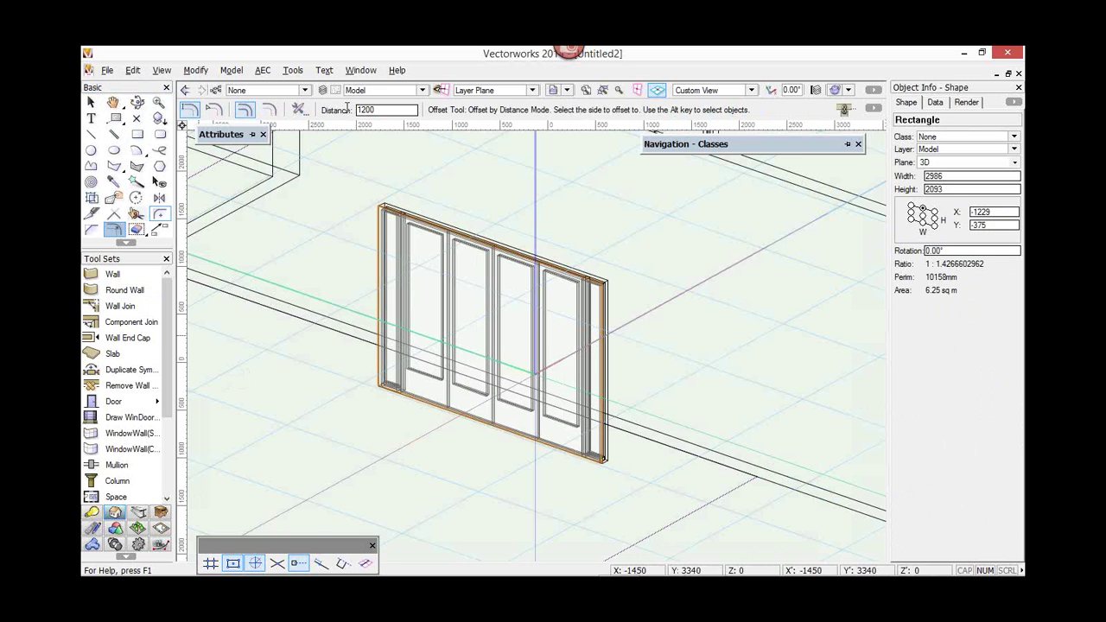
pyautogui.doubleClick(367, 110)
pyautogui.write('300')
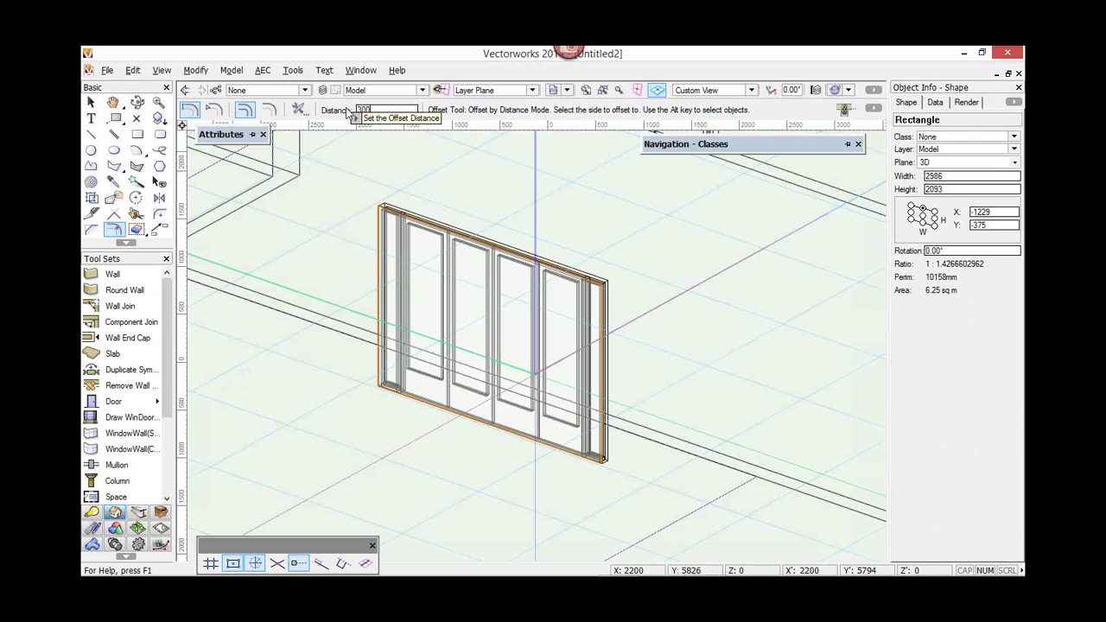
pyautogui.click(303, 264)
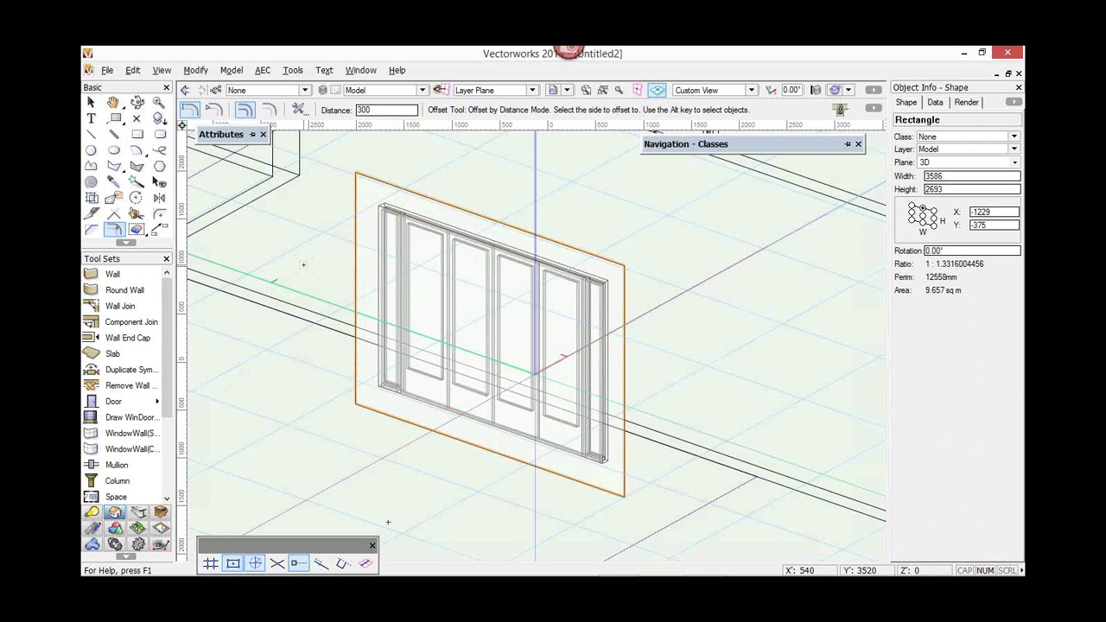
pyautogui.press('x')
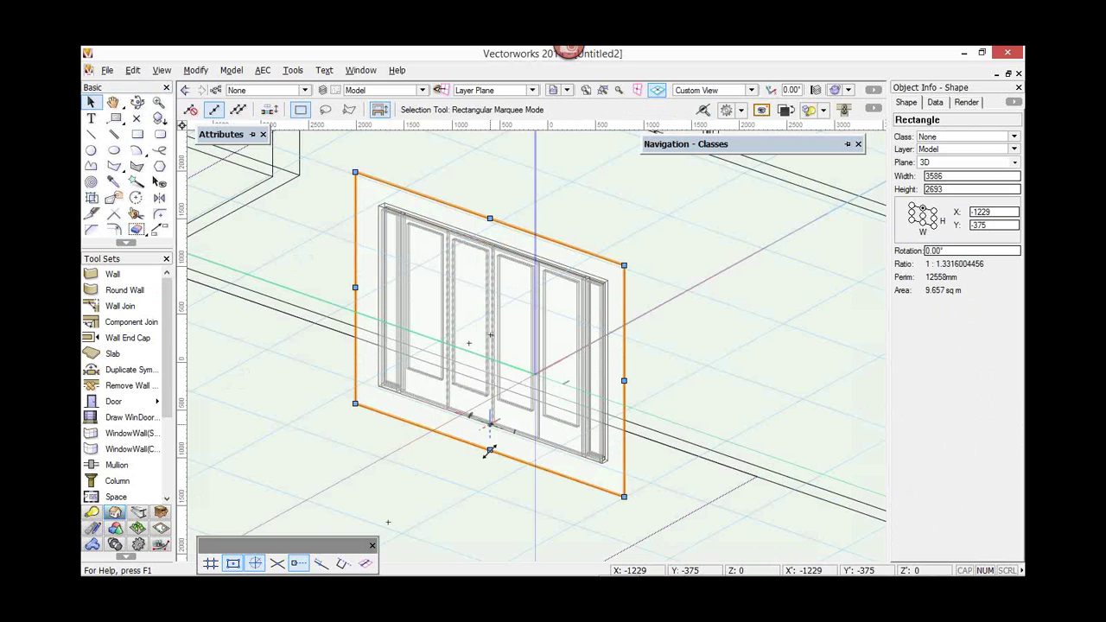
pyautogui.moveTo(491, 426); pyautogui.dragTo(490, 425)
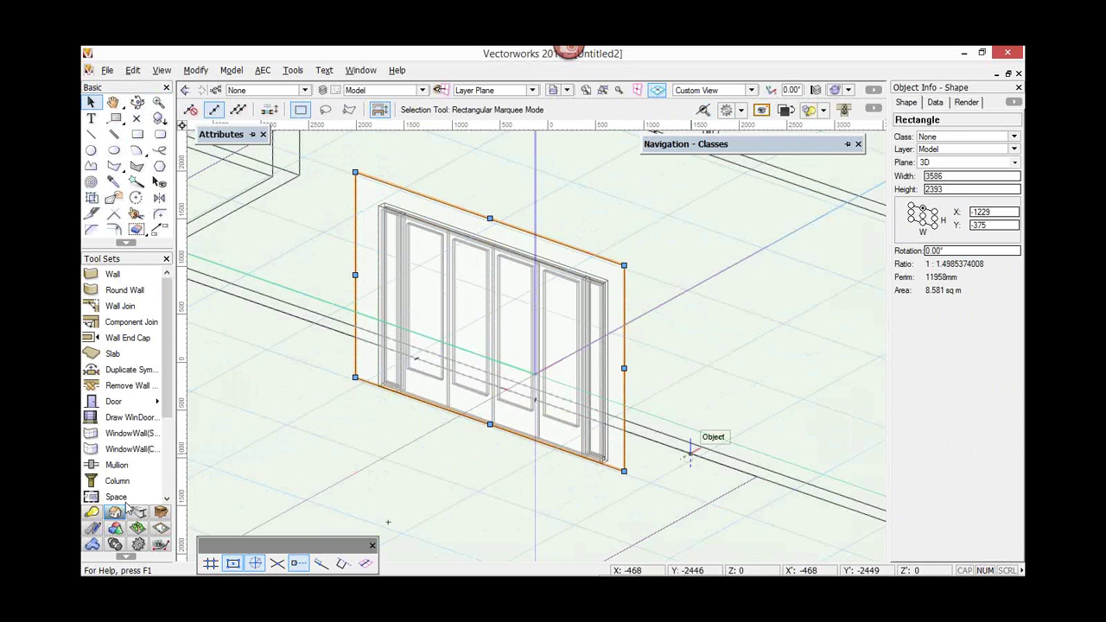
# - Project the offset rectangle onto the building's sloping wall solid using the Project tool's Add Mode
pyautogui.click(115, 529)
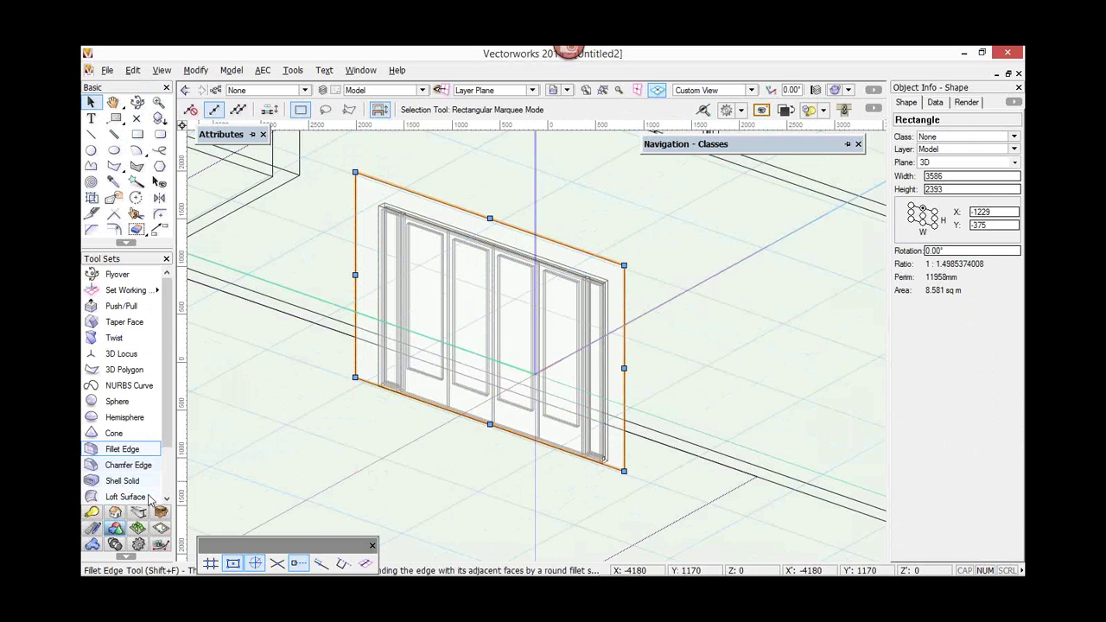
pyautogui.scroll(-2, 150, 499)
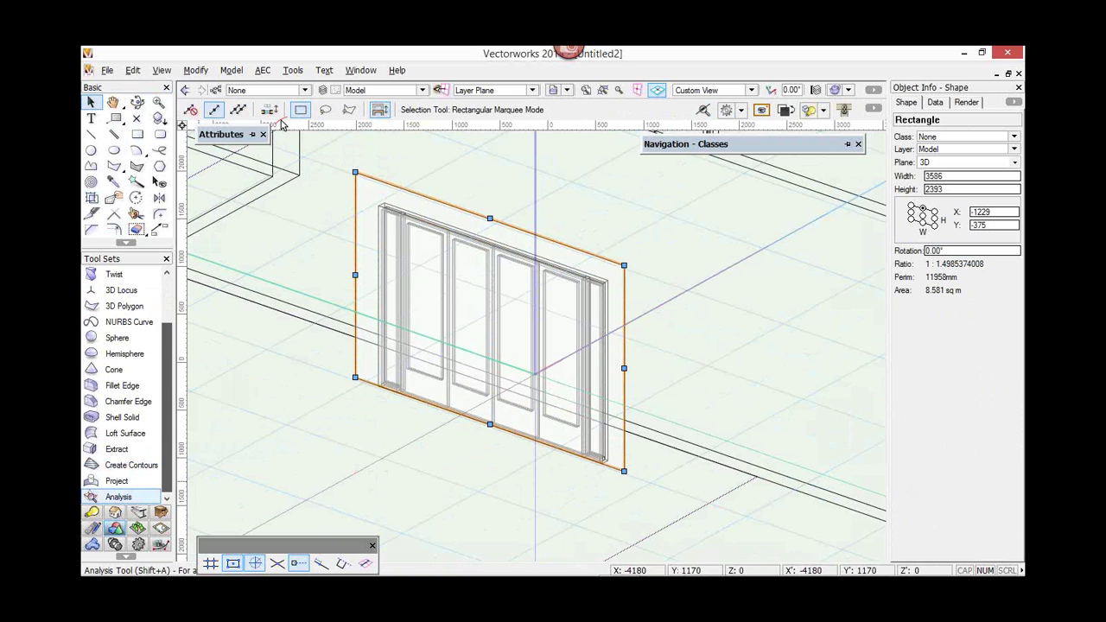
pyautogui.click(117, 480)
pyautogui.click(424, 199)
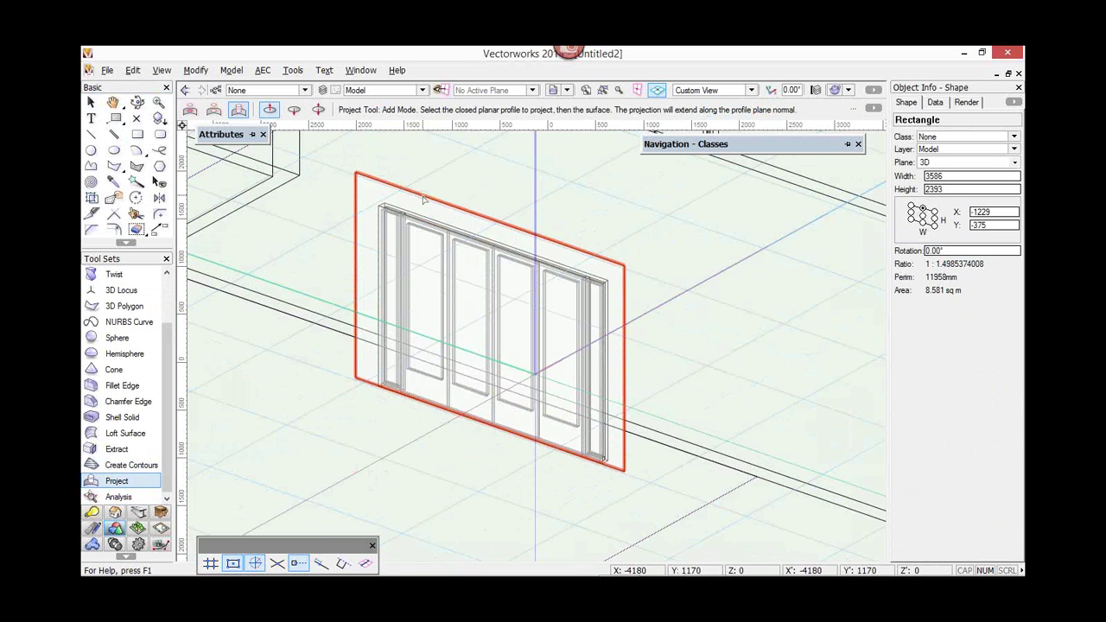
pyautogui.click(529, 230)
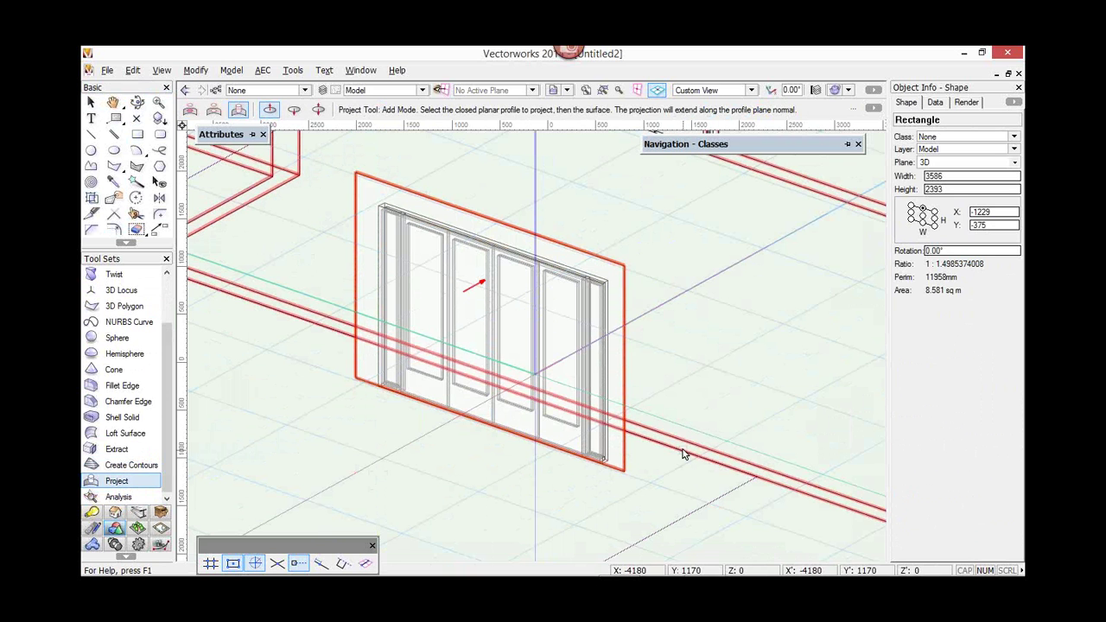
pyautogui.click(683, 454)
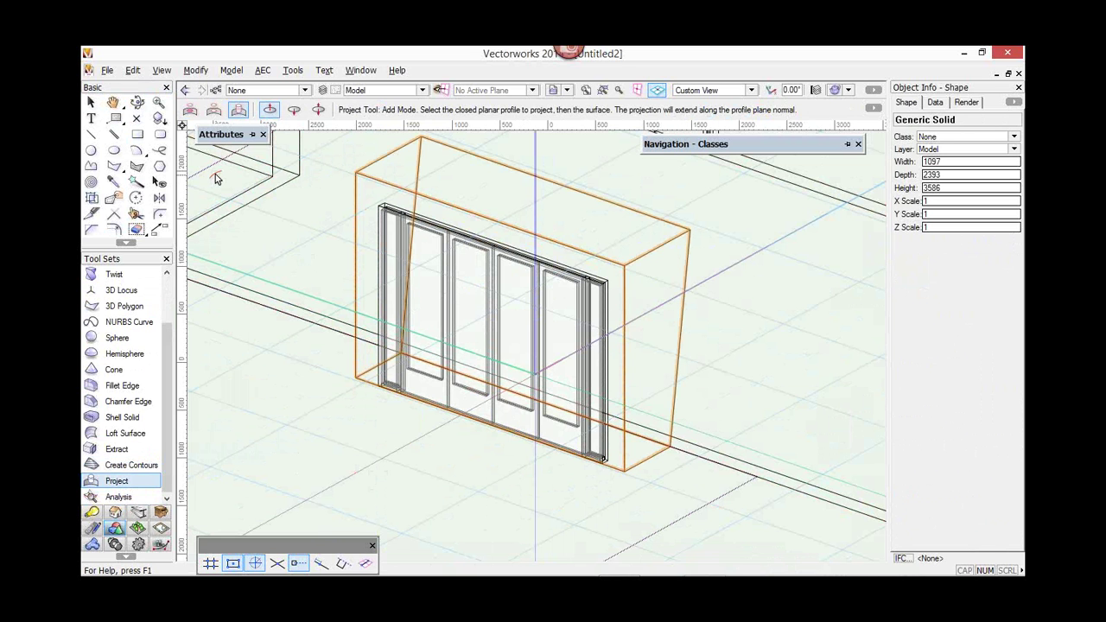
# - Select the wall solid together with the projected box and combine them with Add Solids
pyautogui.press('x')
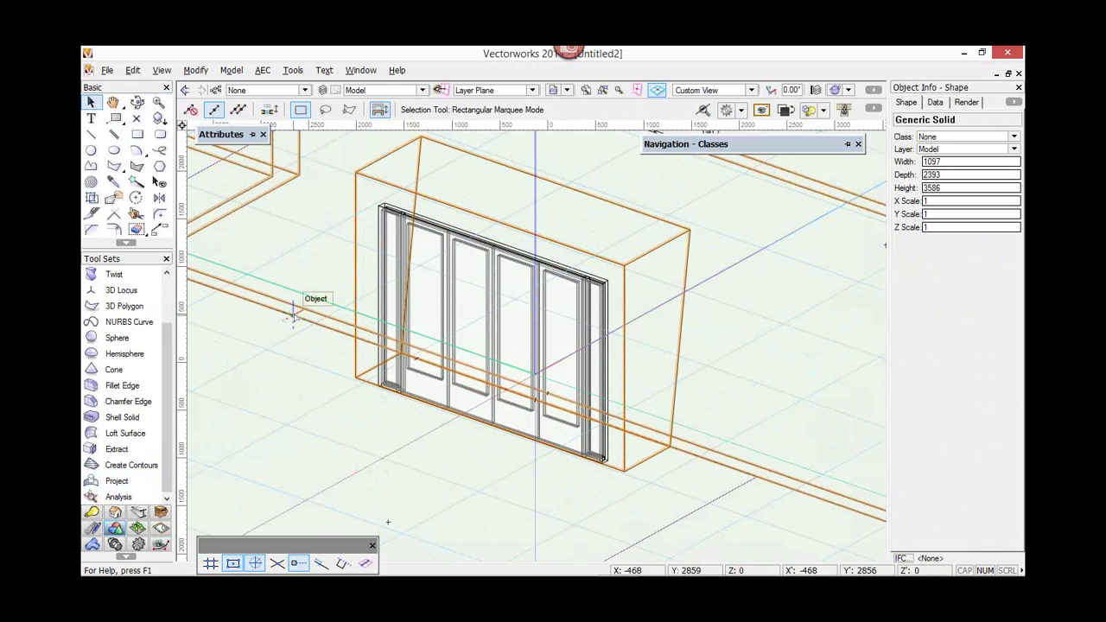
pyautogui.keyDown('shift'); pyautogui.click(294, 317); pyautogui.keyUp('shift')
pyautogui.rightClick(294, 316)
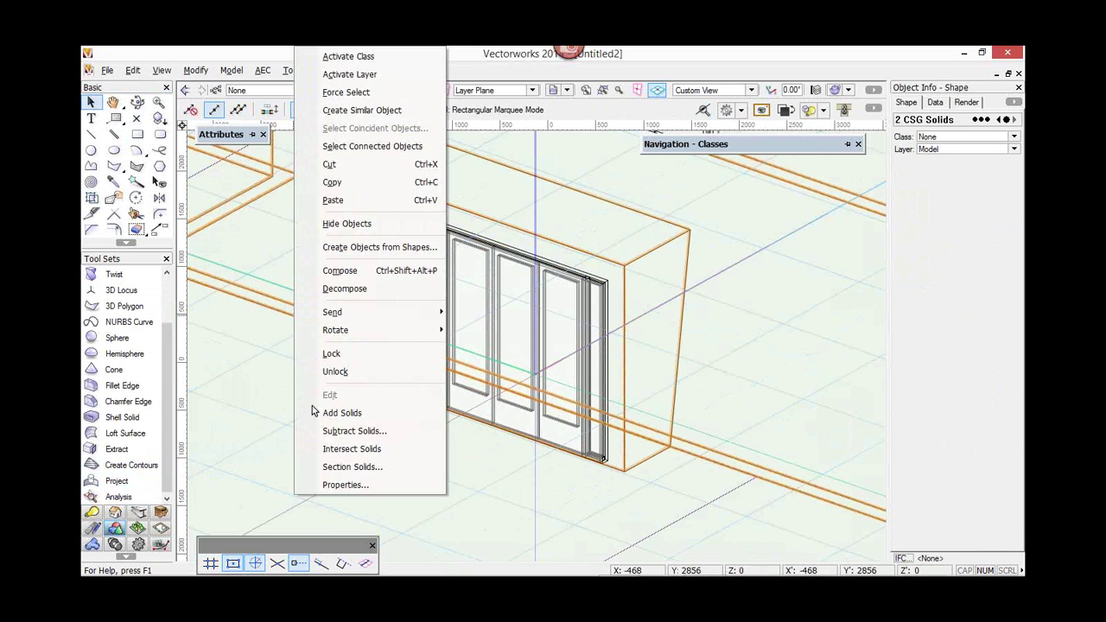
pyautogui.click(341, 412)
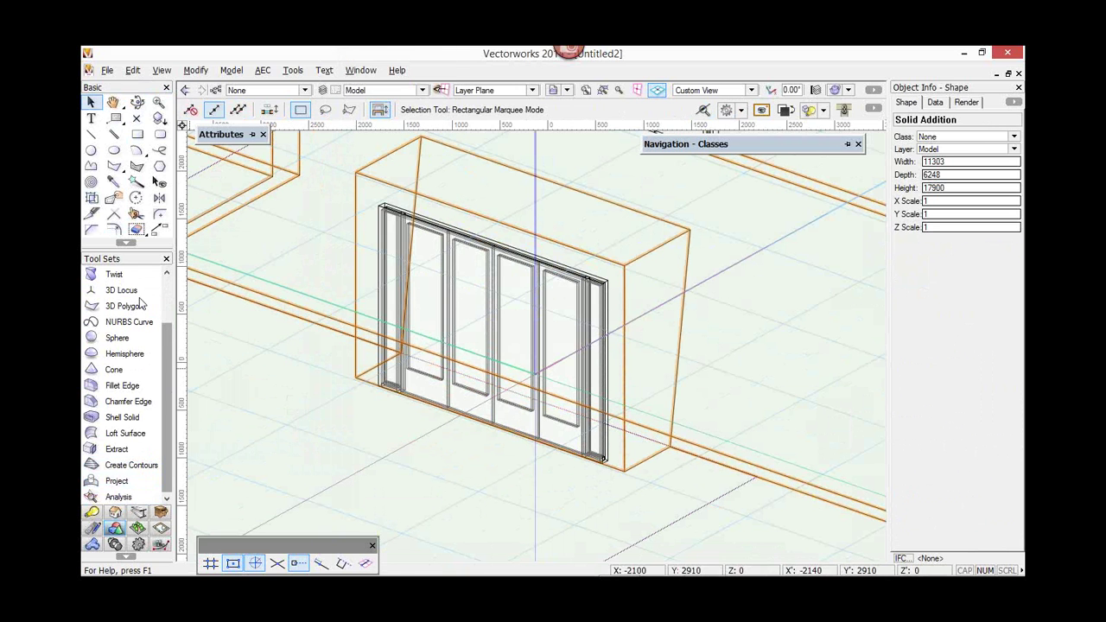
# - Cut the door opening through the projected box and wall using Push/Pull in Sub-Face Mode with the inner door rectangle
pyautogui.scroll(2, 140, 306)
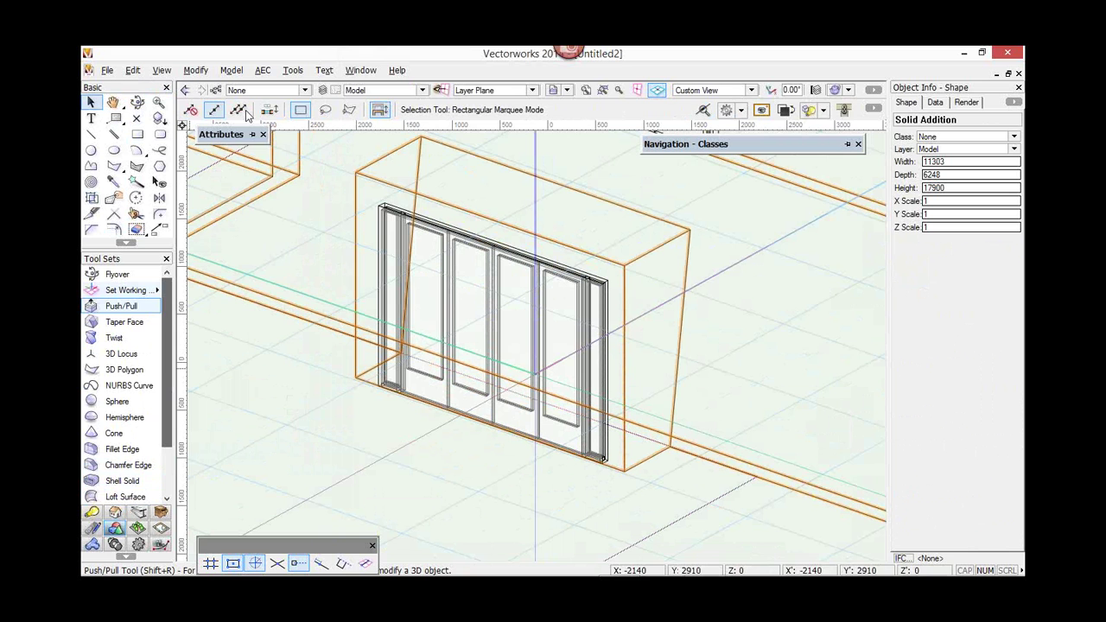
pyautogui.click(240, 109)
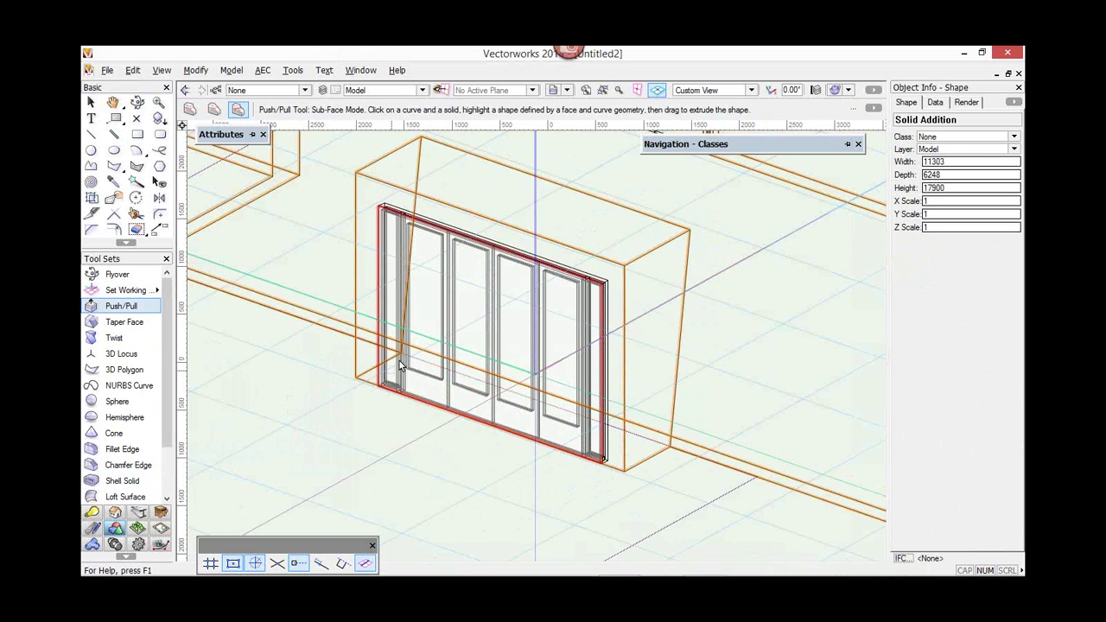
pyautogui.click(401, 366)
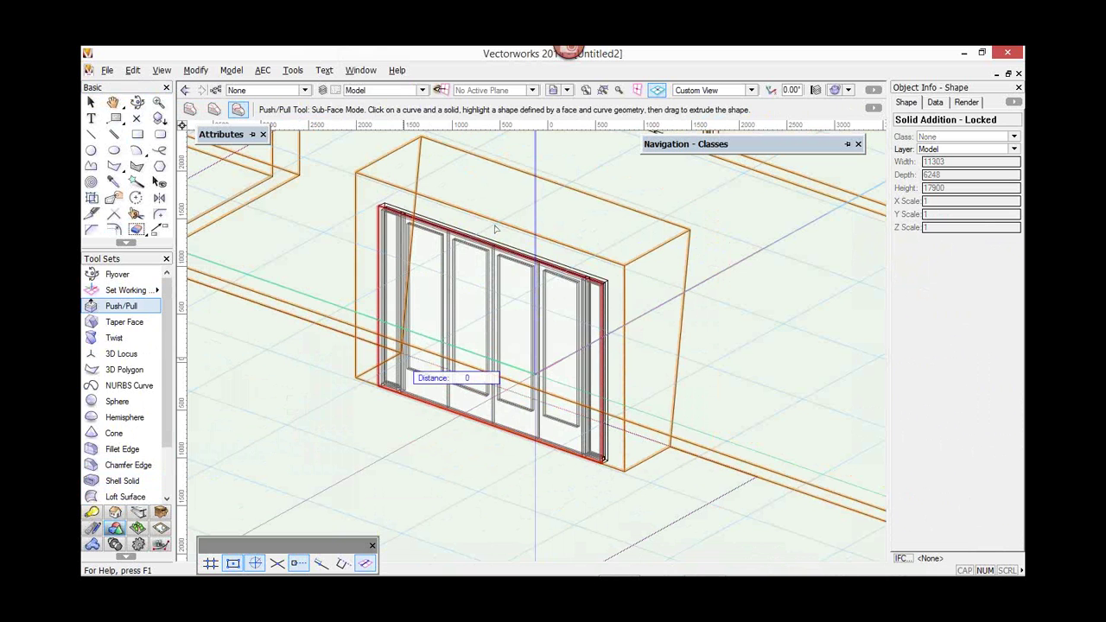
pyautogui.click(495, 227)
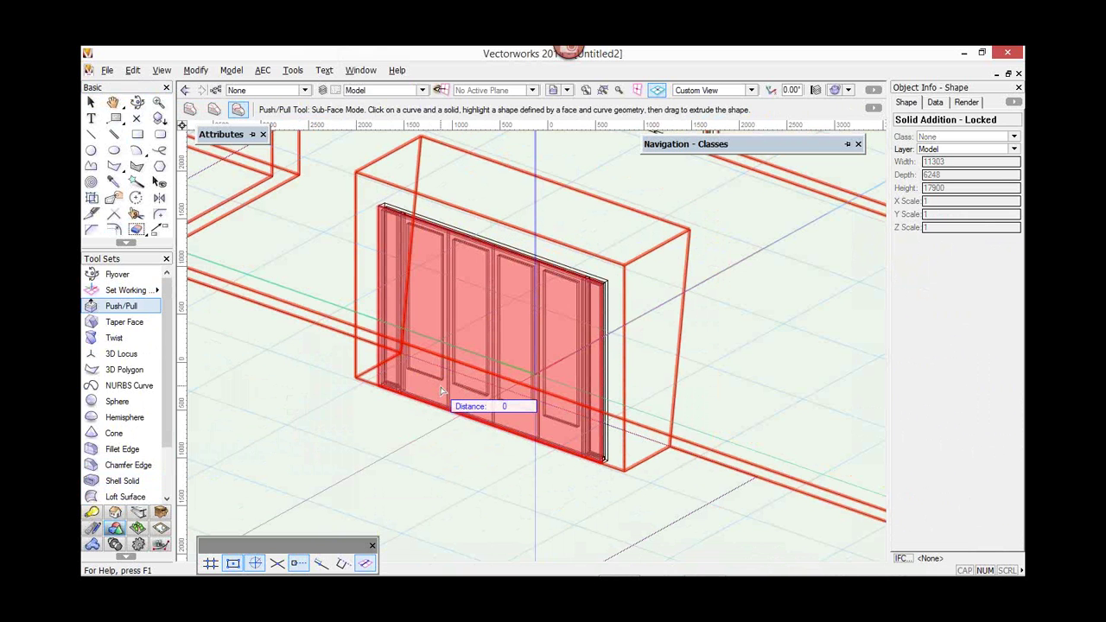
pyautogui.click(701, 431)
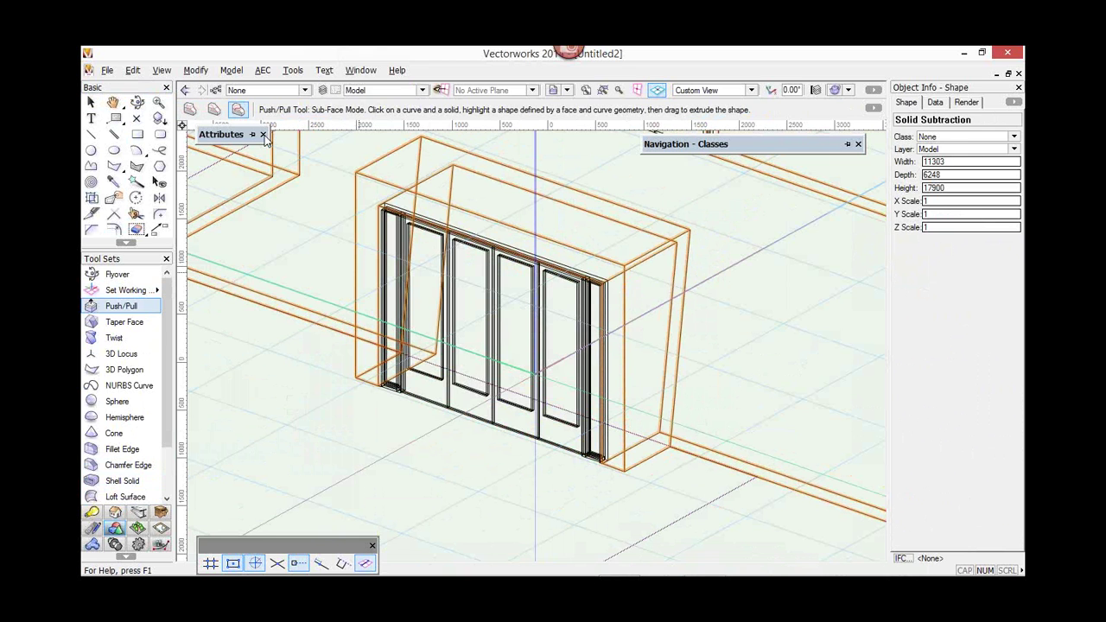
# - Extrude the front face of the door surround outward by about 389 mm with Push/Pull in Extrude Face Mode
pyautogui.click(190, 109)
pyautogui.click(348, 374)
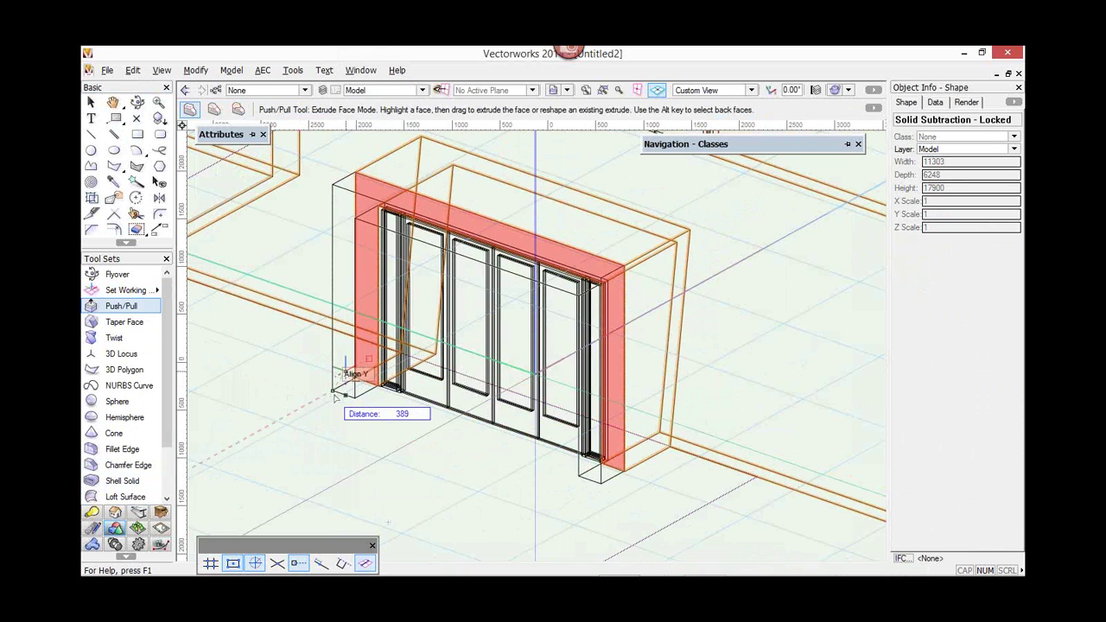
pyautogui.click(334, 394)
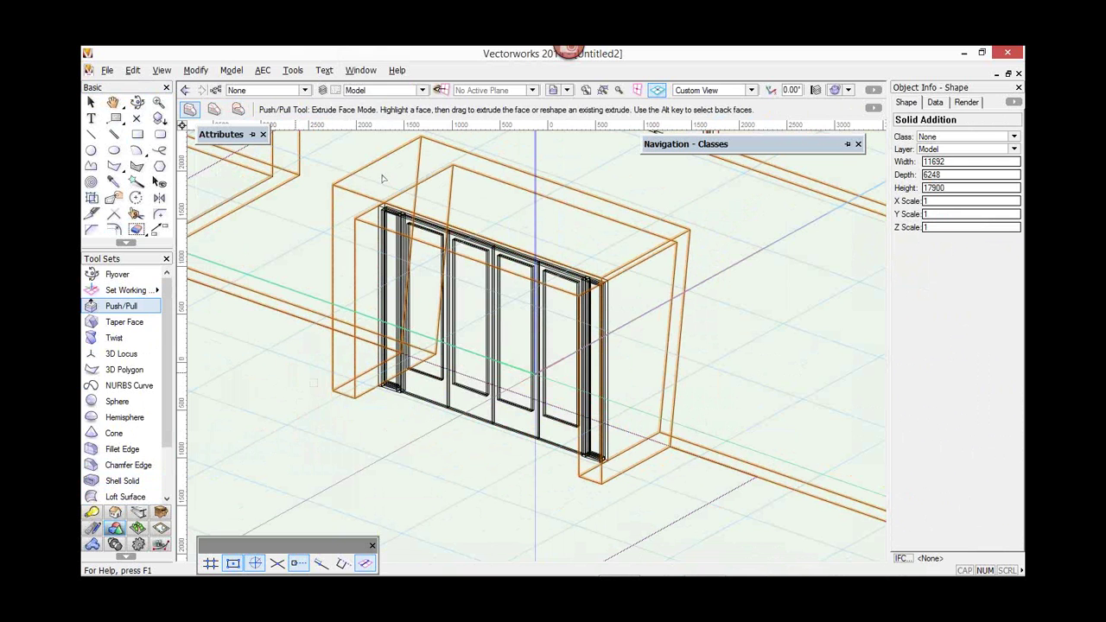
# - Taper the front face of the door surround by 8° with Taper Face, using its top face as the axis plane
pyautogui.hotkey('shift', 't')
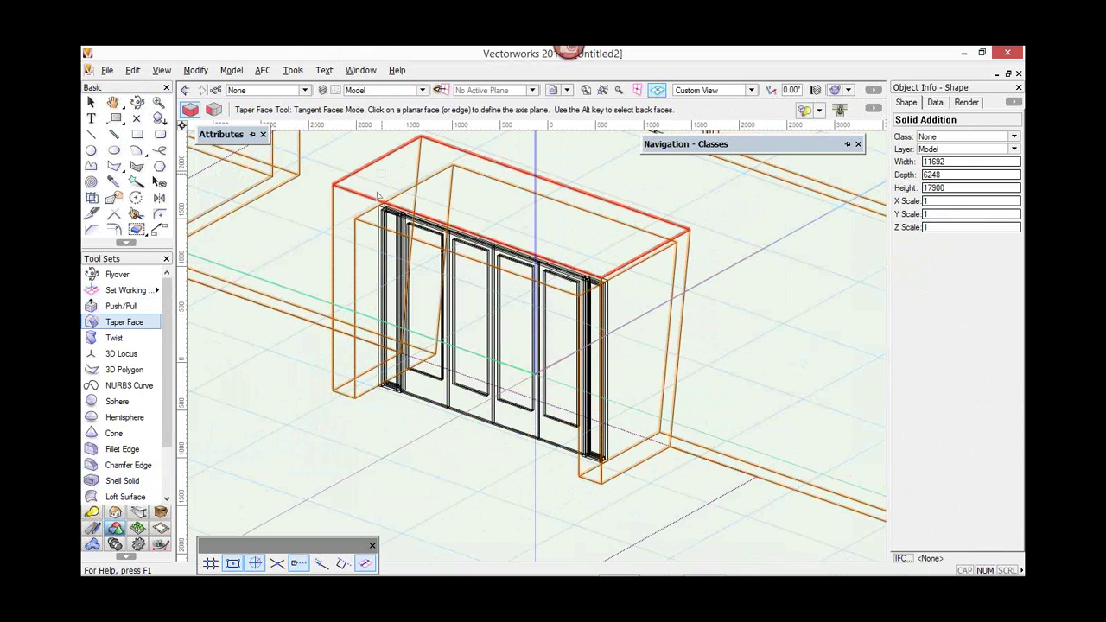
pyautogui.click(377, 197)
pyautogui.click(349, 383)
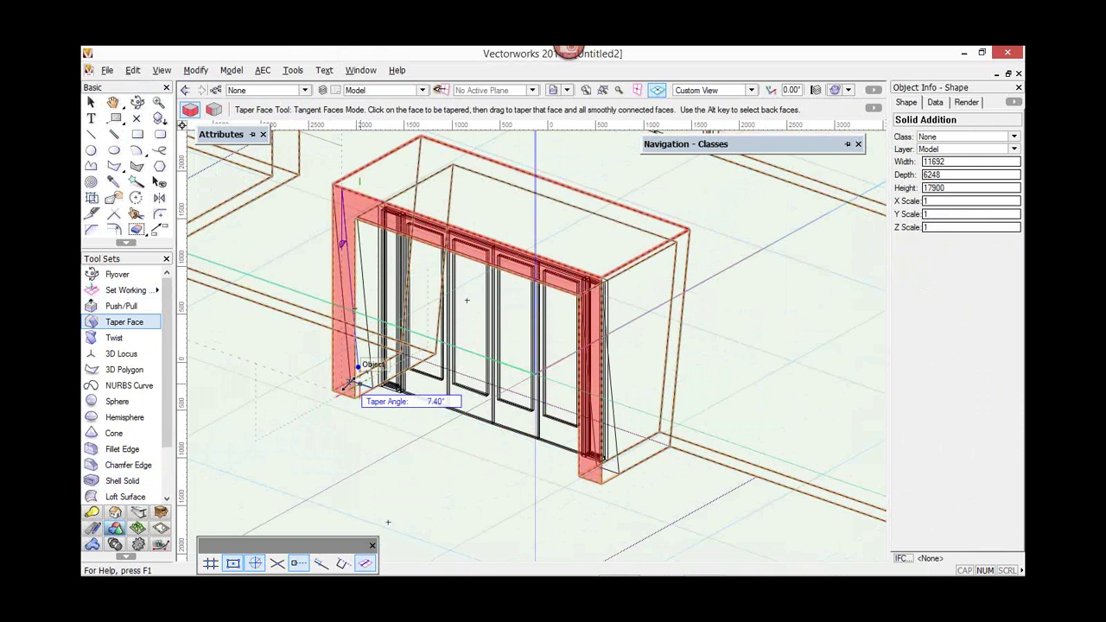
pyautogui.write('8')
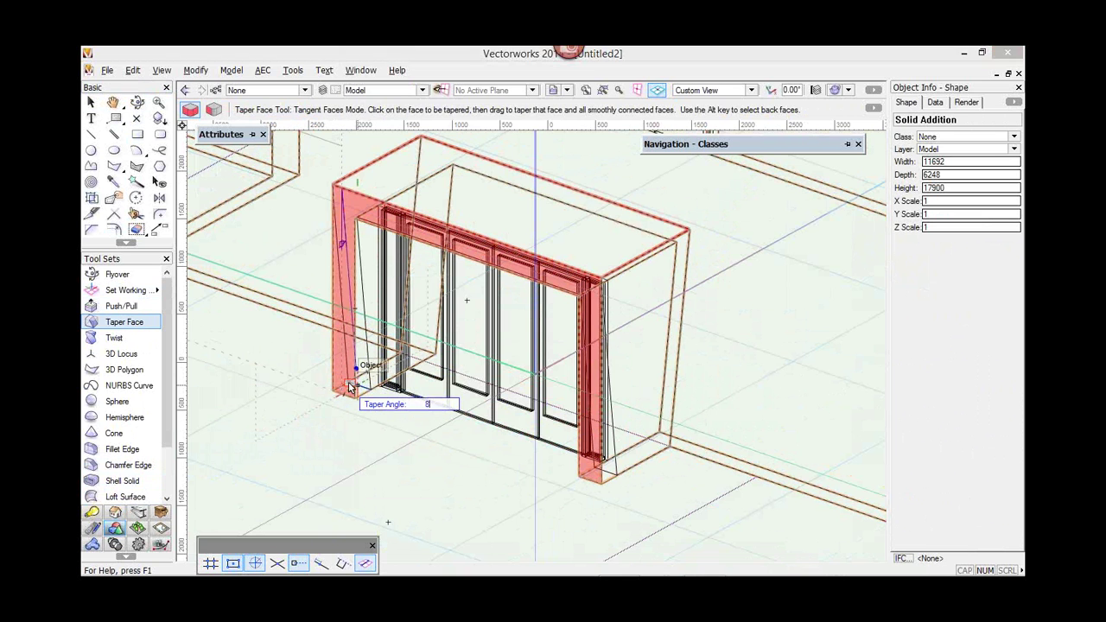
pyautogui.press('Return')
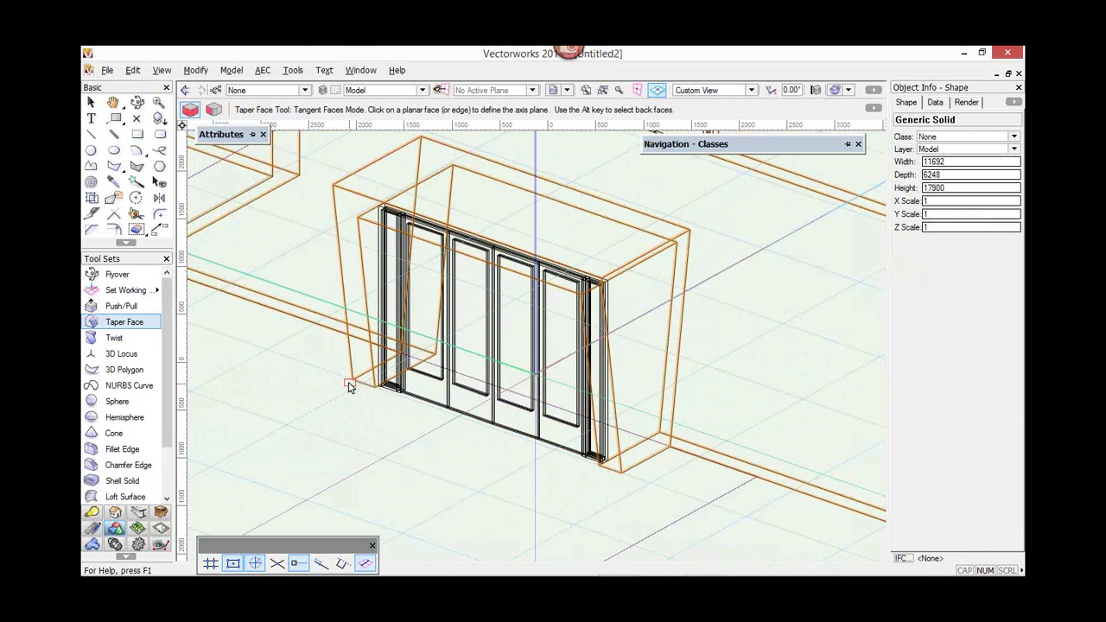
# - Prepare a new rectangular window with the Window tool, setting its width and height to 1200 mm
pyautogui.press('Right')
pyautogui.press('Down')
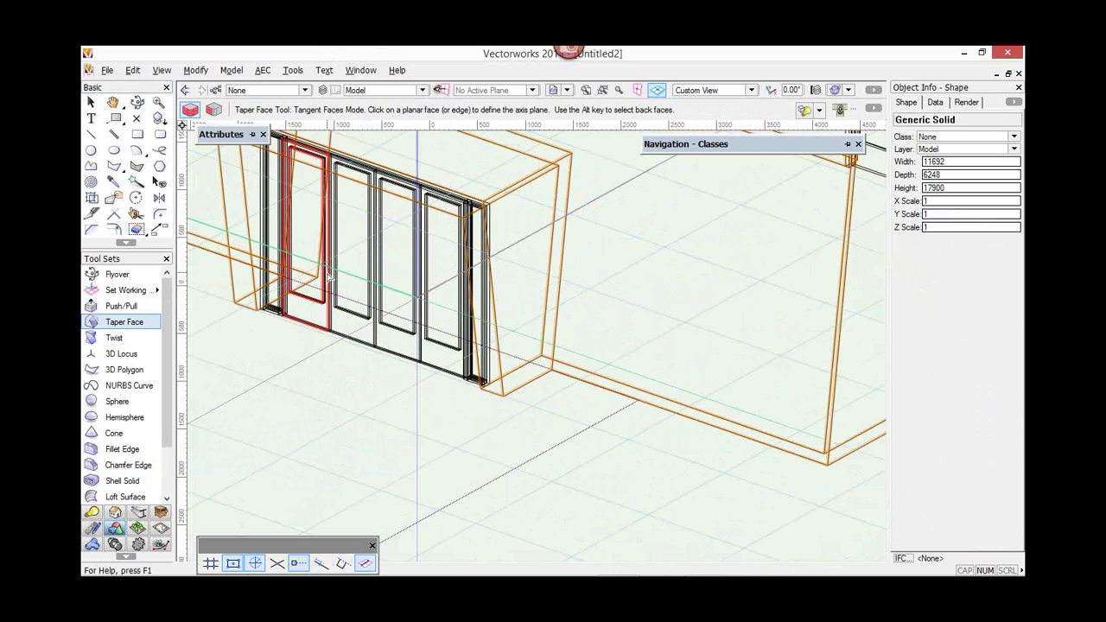
pyautogui.click(115, 527)
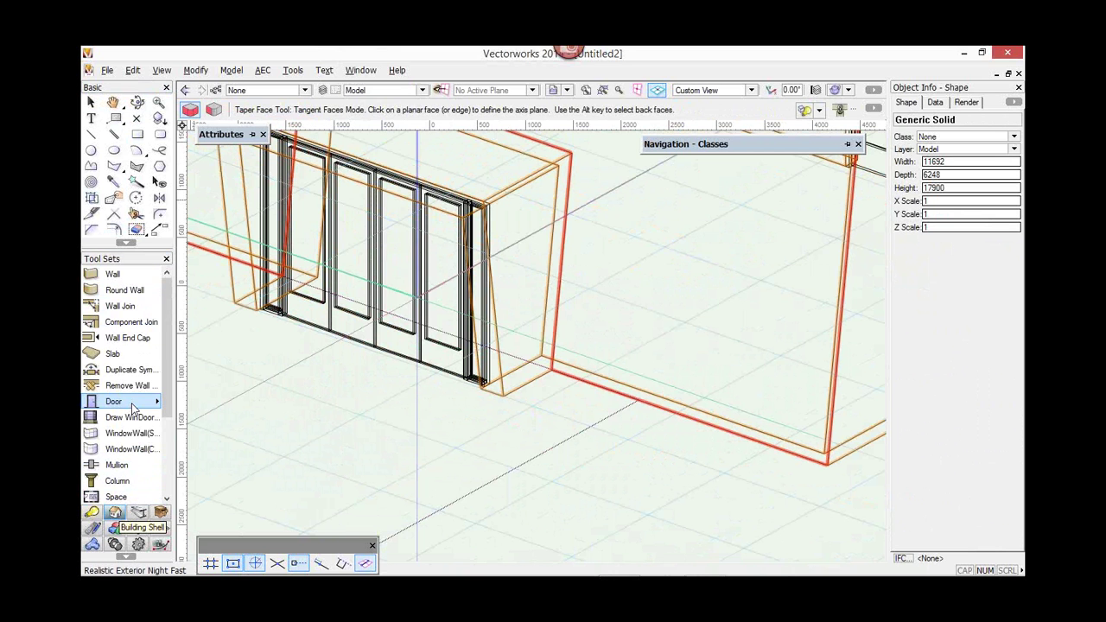
pyautogui.moveTo(132, 409); pyautogui.dragTo(206, 443)
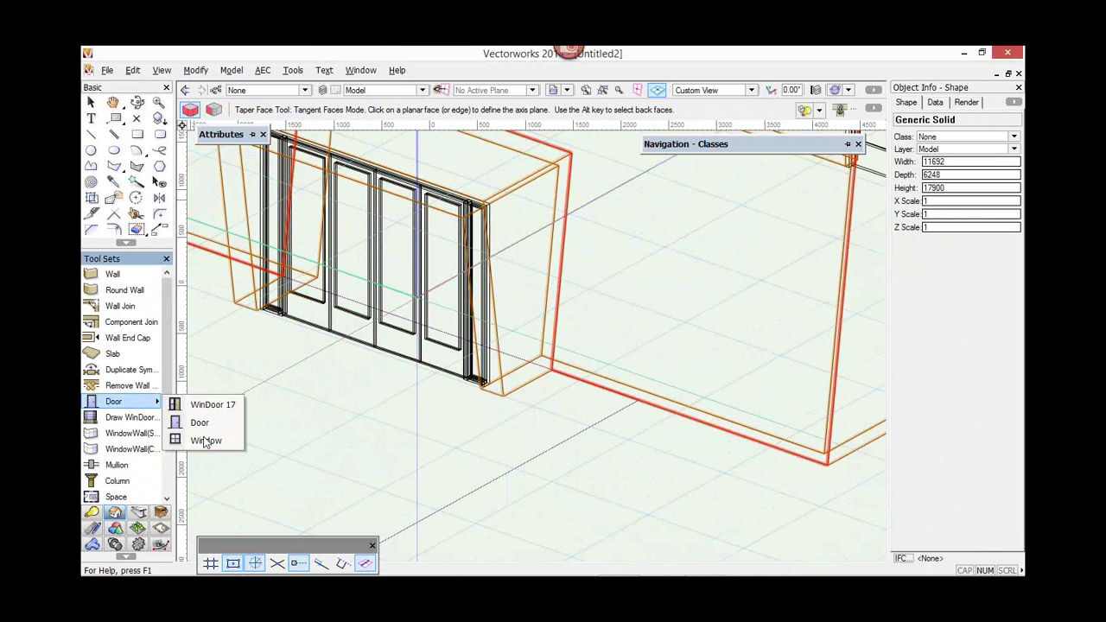
pyautogui.click(204, 439)
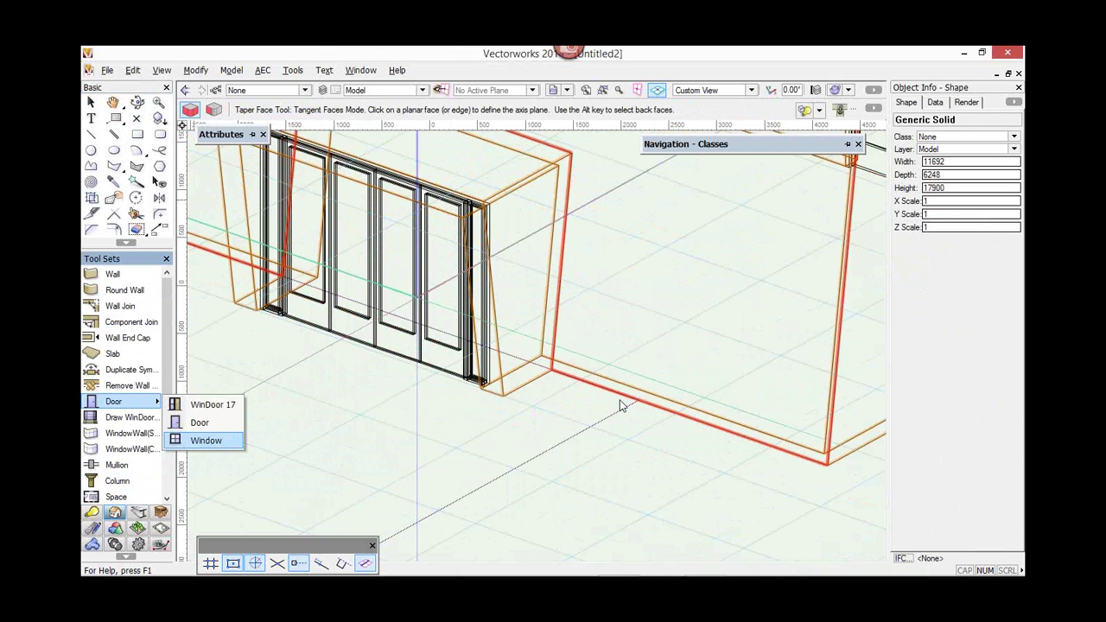
pyautogui.click(623, 405)
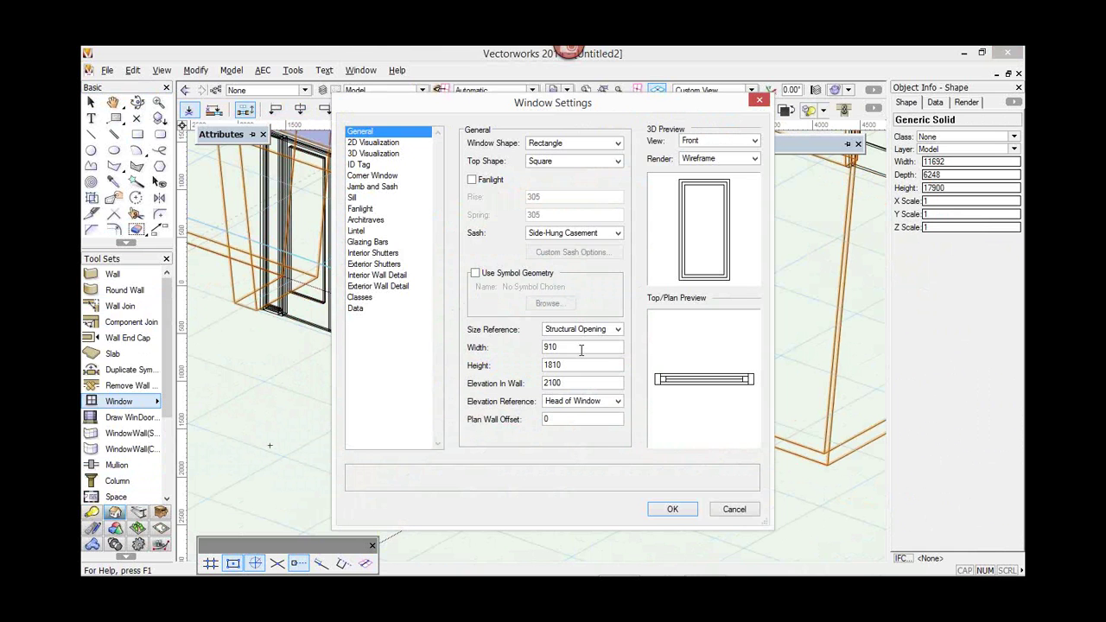
pyautogui.doubleClick(536, 346)
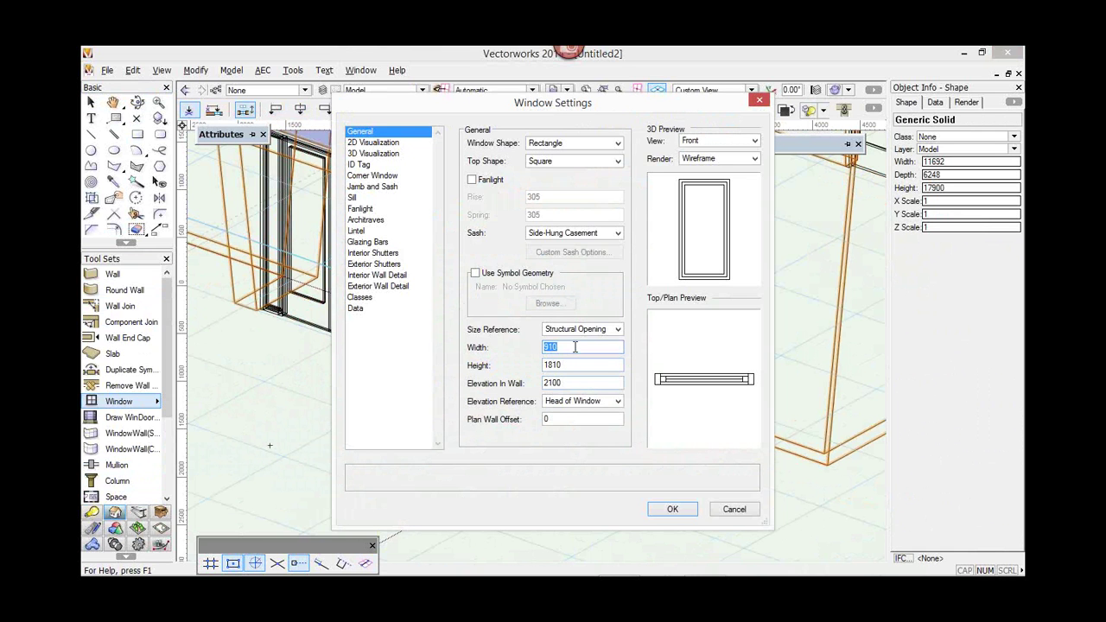
pyautogui.write('12')
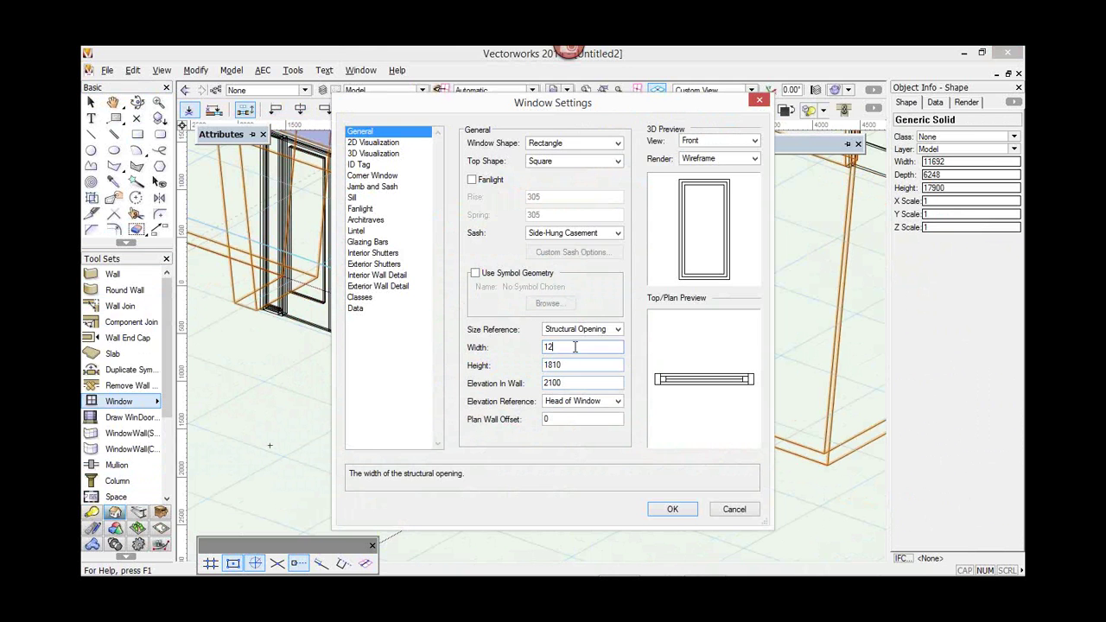
pyautogui.write('00')
pyautogui.press('Tab')
pyautogui.write('12')
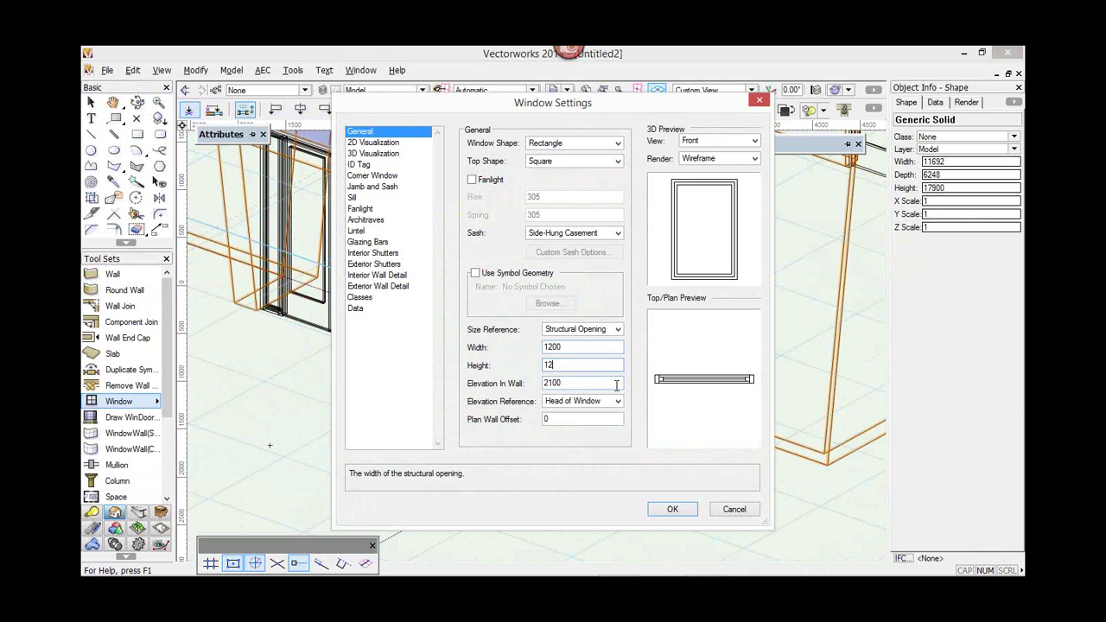
pyautogui.write('00')
pyautogui.press('Tab')
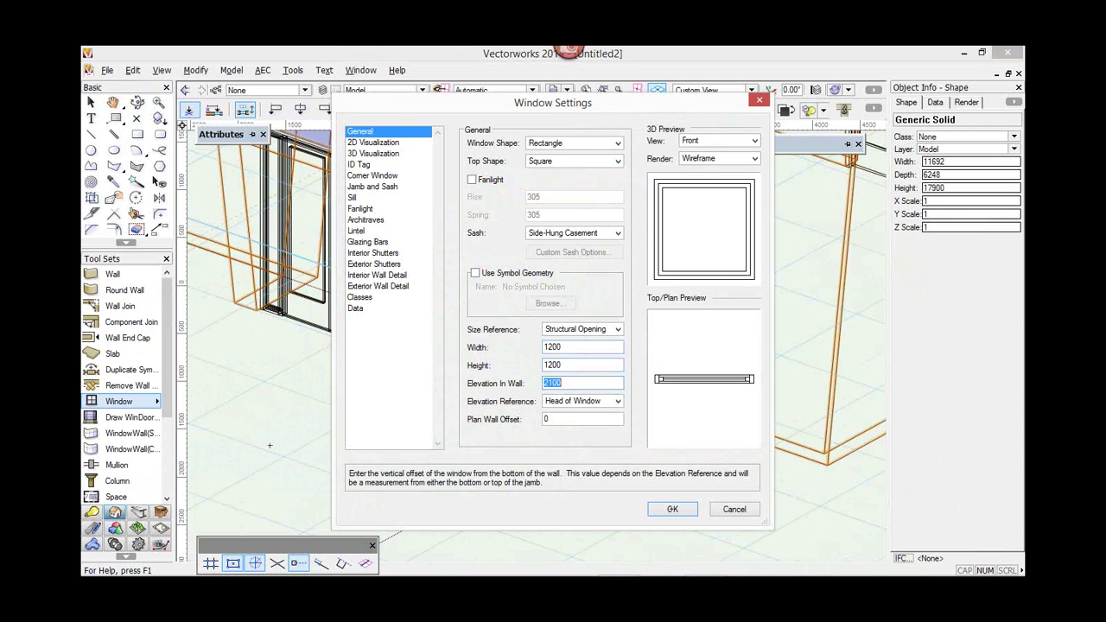
pyautogui.click(673, 509)
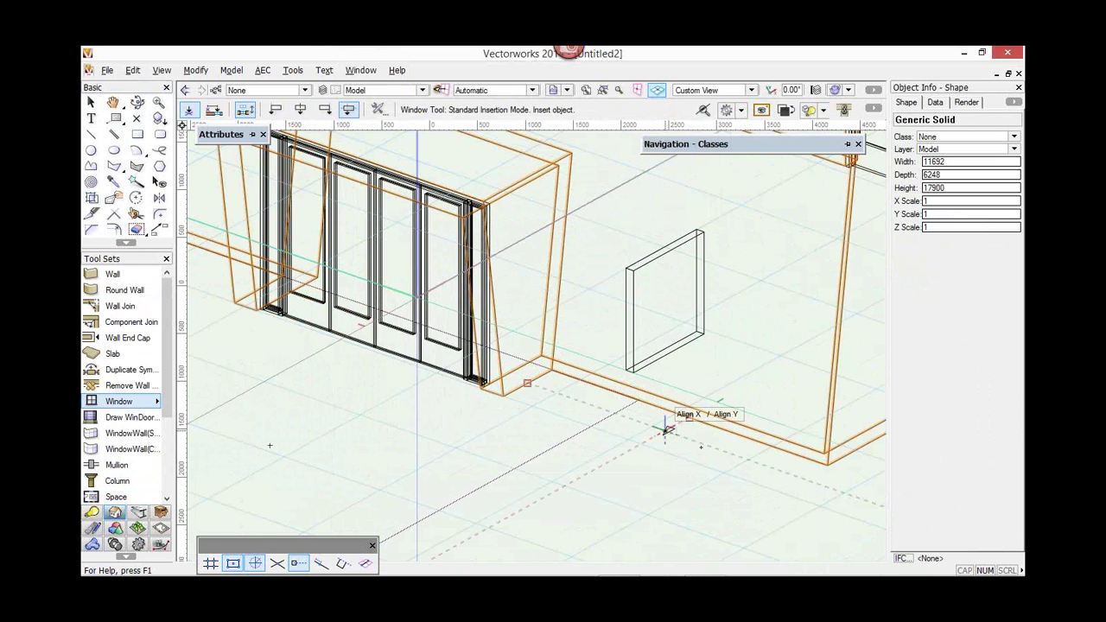
# - Place the window beside the door surround, in front of the sloping wall, rotated -90° to run parallel with the door
pyautogui.click(666, 430)
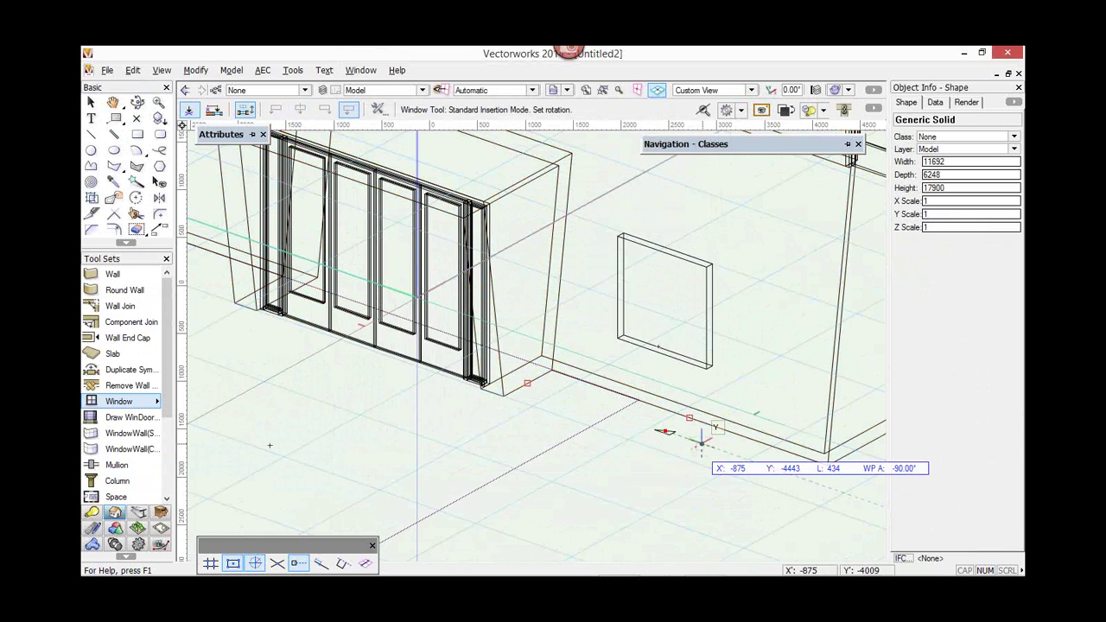
pyautogui.click(701, 442)
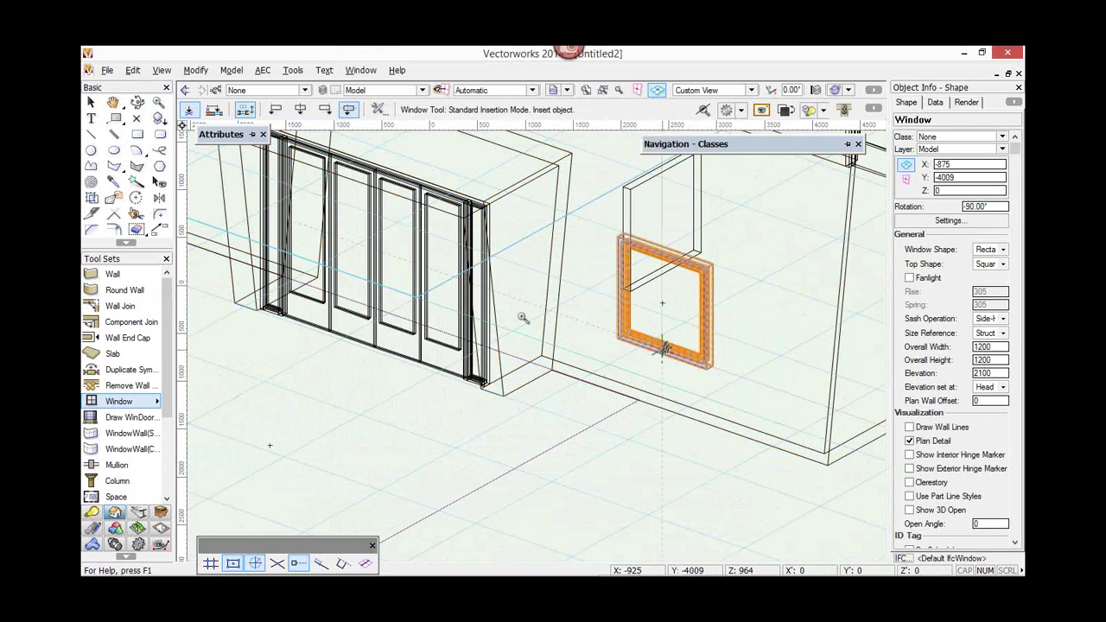
# - Draw a rectangle of about 1186 by 1186 mm across the window's outer front face, corner to corner
pyautogui.press('c')
pyautogui.click(682, 302)
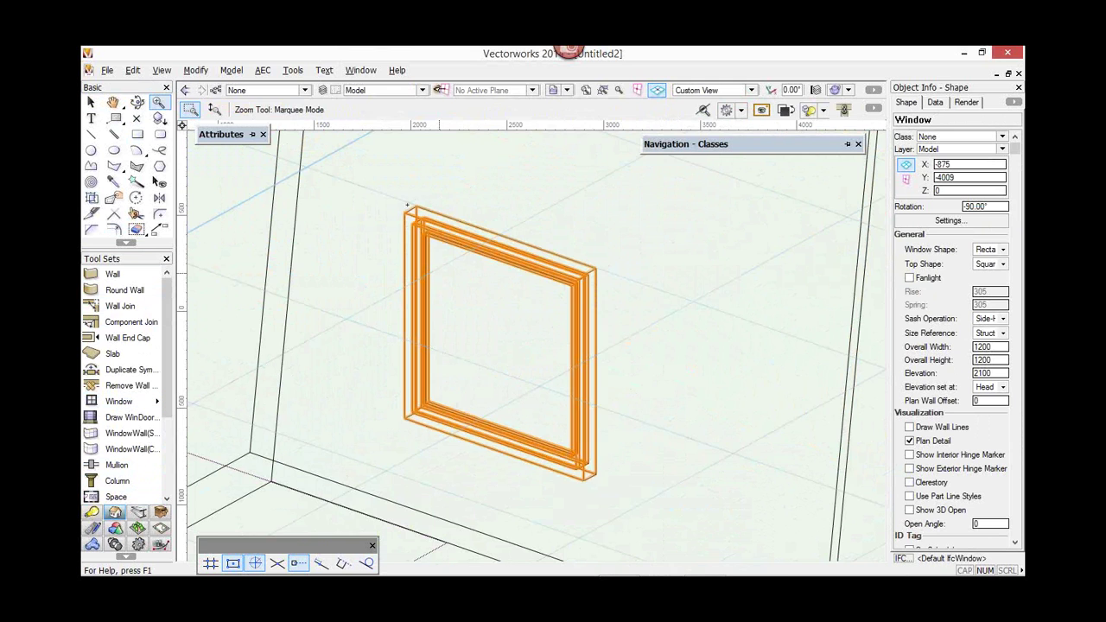
pyautogui.press('4')
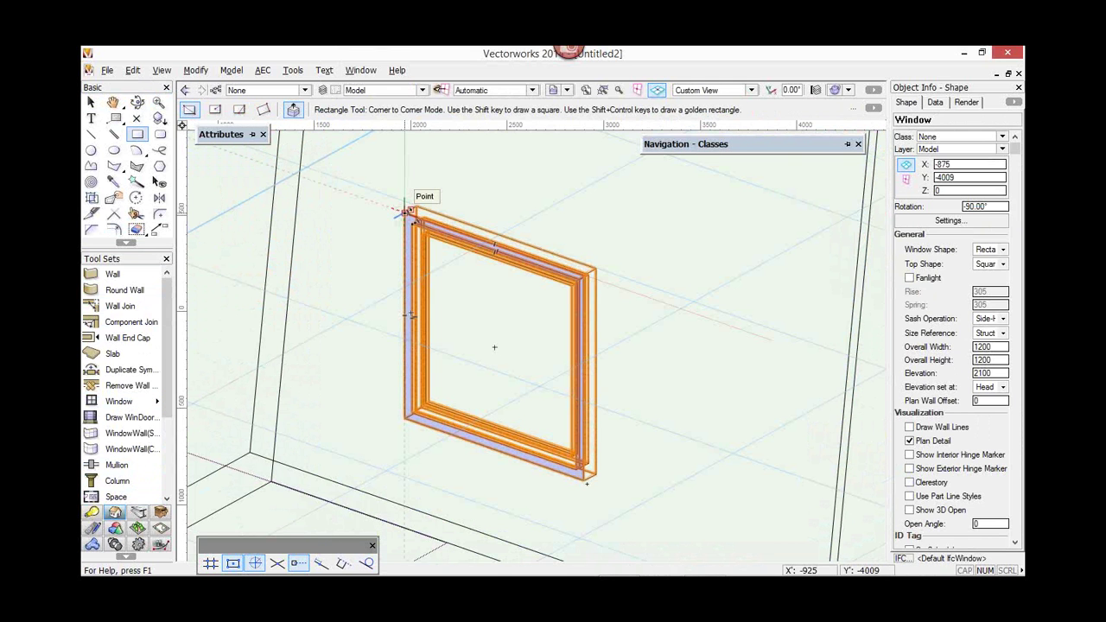
pyautogui.click(406, 210)
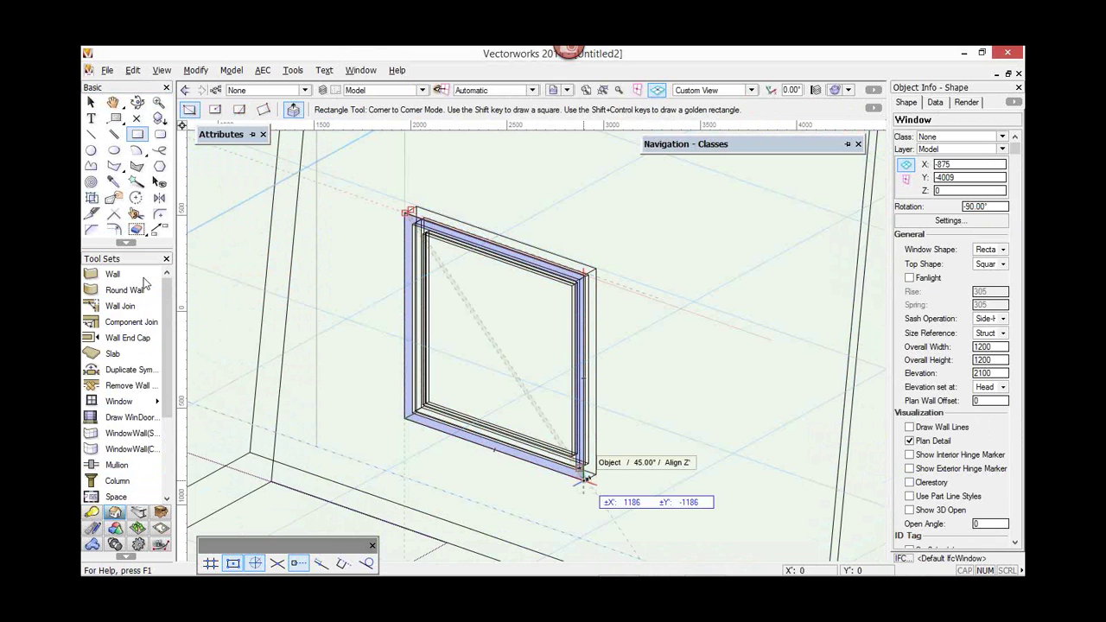
pyautogui.click(584, 476)
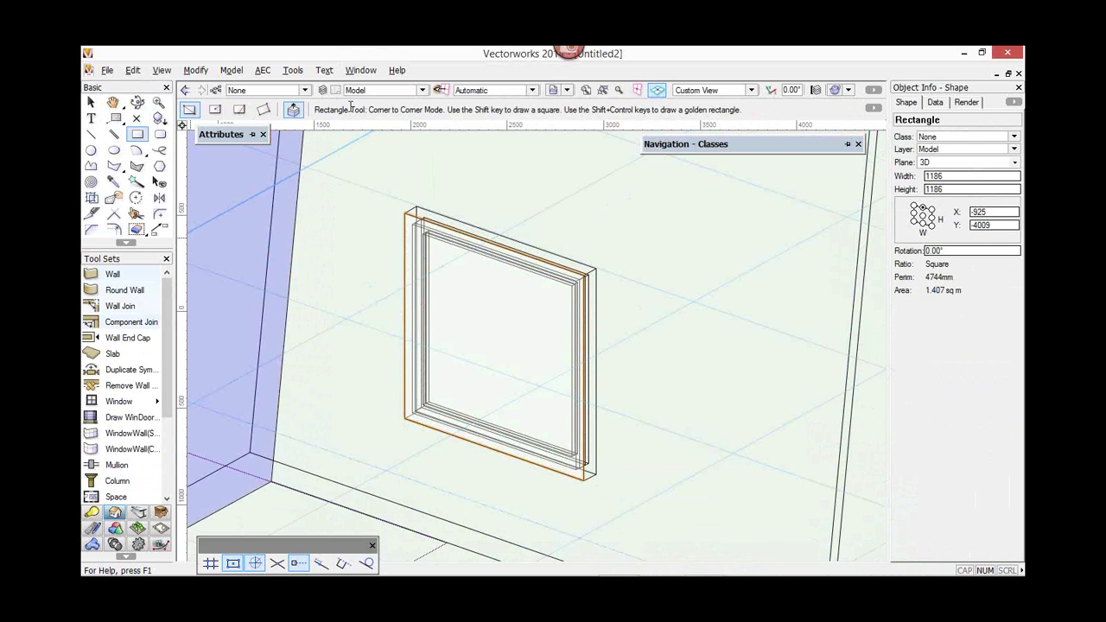
# - Offset the window rectangle outward by 200 mm
pyautogui.write('-')
pyautogui.write('2')
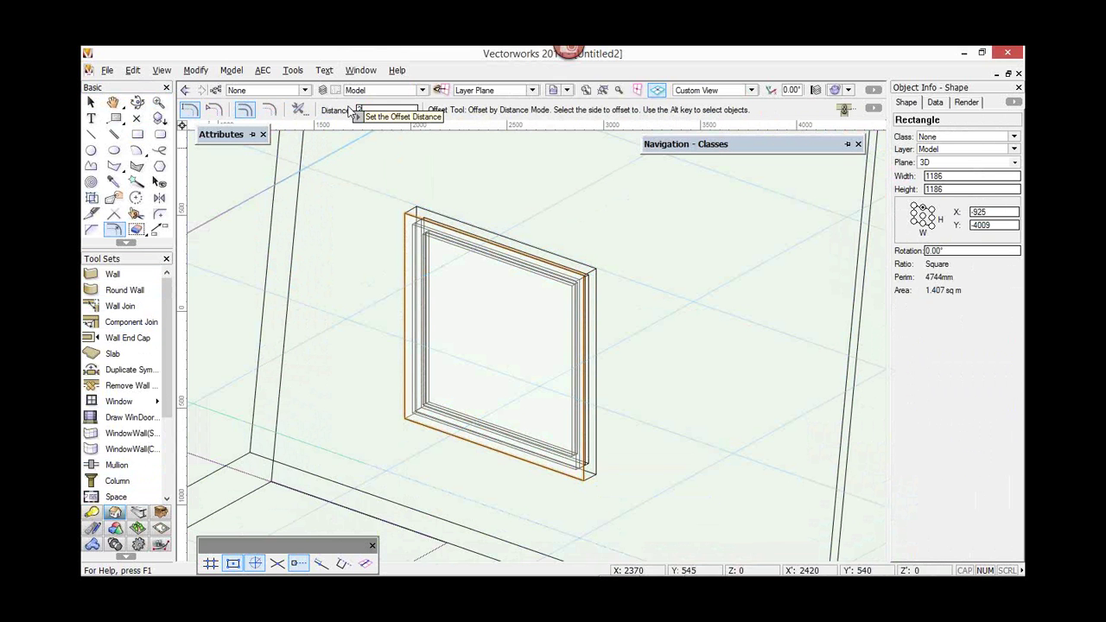
pyautogui.write('00')
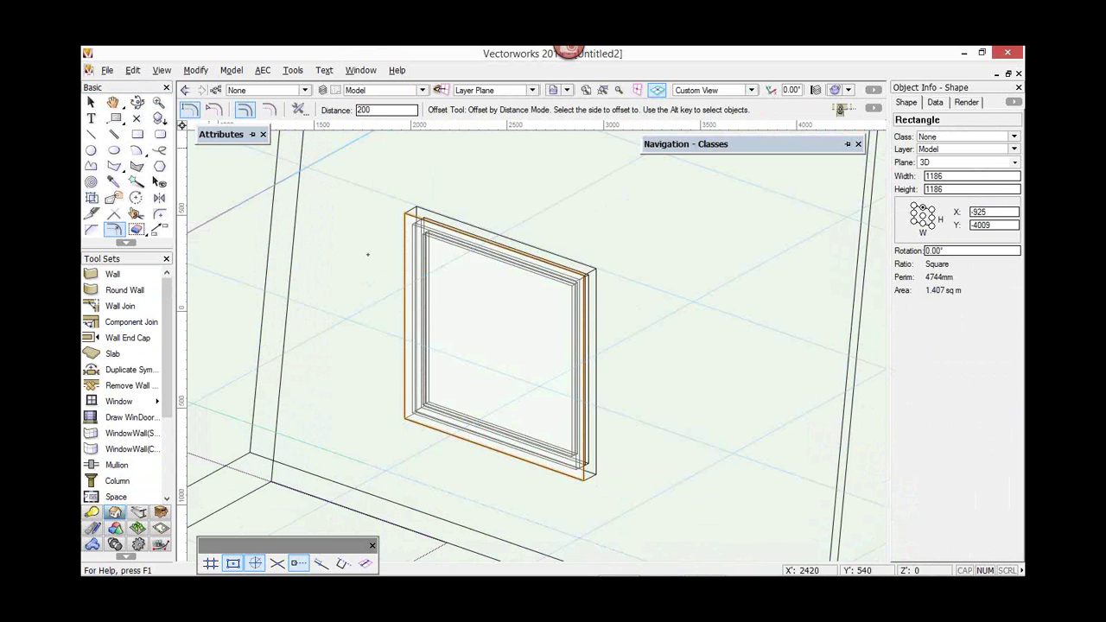
pyautogui.click(370, 256)
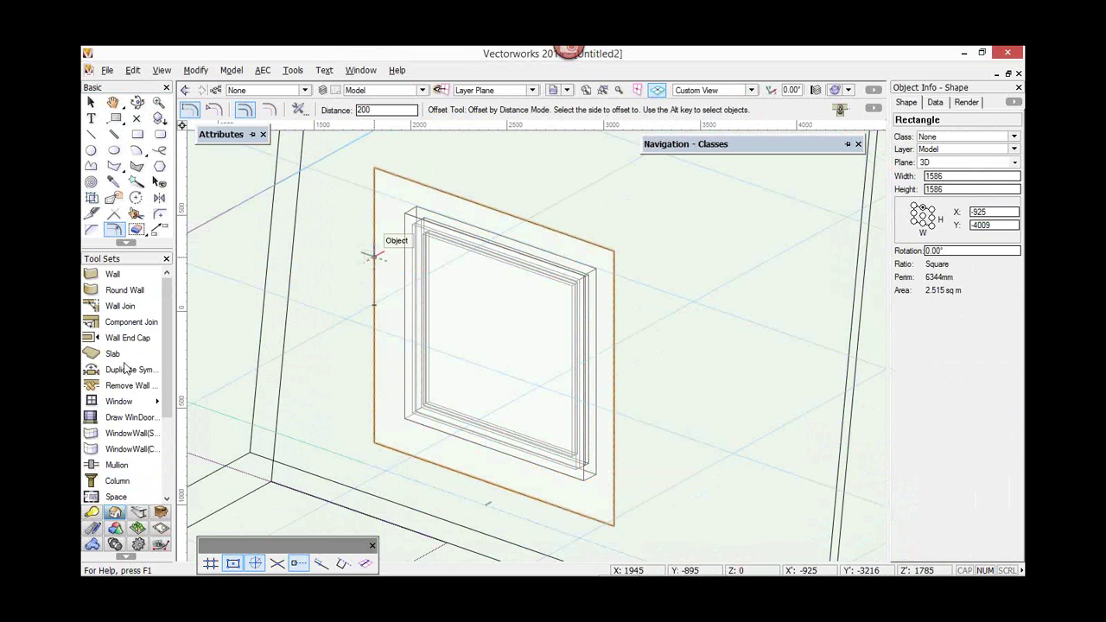
# - Project the offset window rectangle onto the sloping wall solid using the Project tool's Add Mode
pyautogui.click(115, 528)
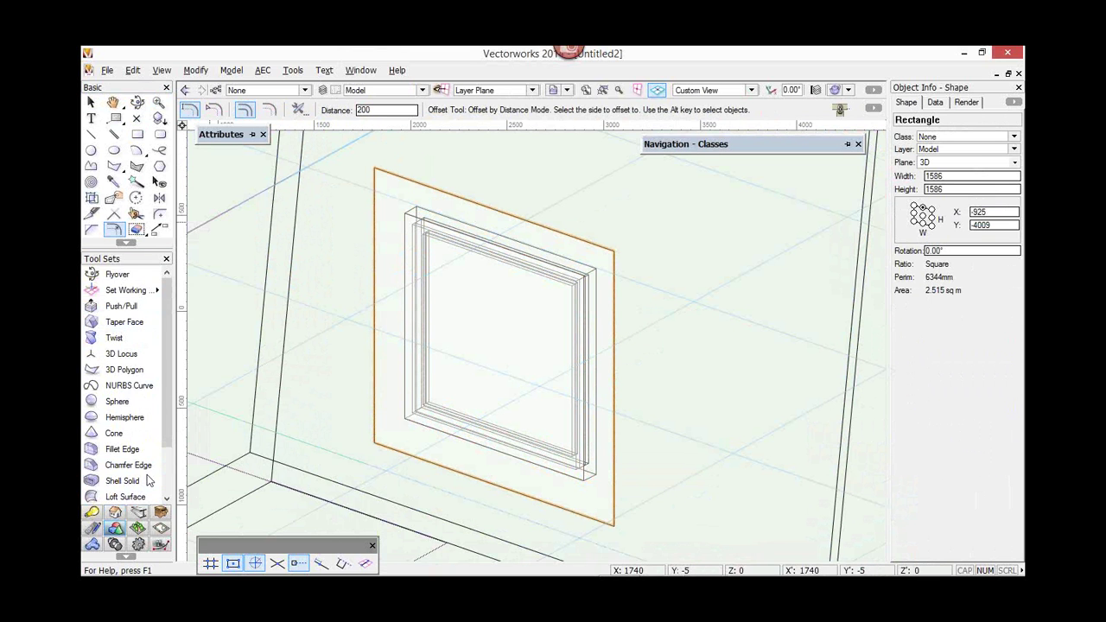
pyautogui.scroll(-2, 148, 481)
pyautogui.click(116, 485)
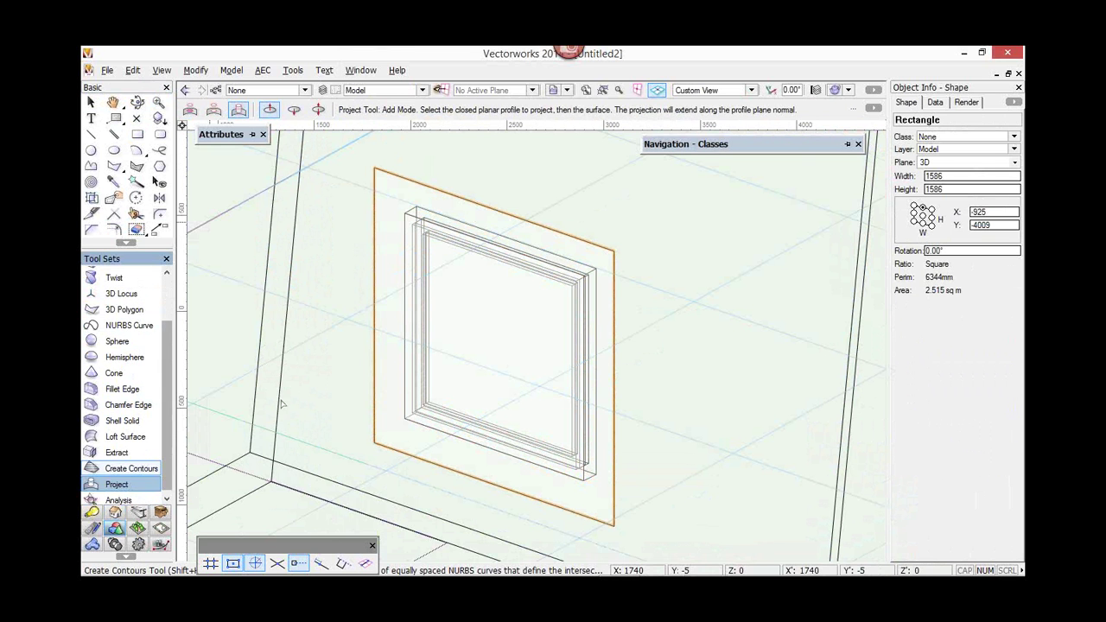
pyautogui.click(271, 255)
# - Select the wall solid together with the box projected around the window and combine them with Add Solids
pyautogui.press('x')
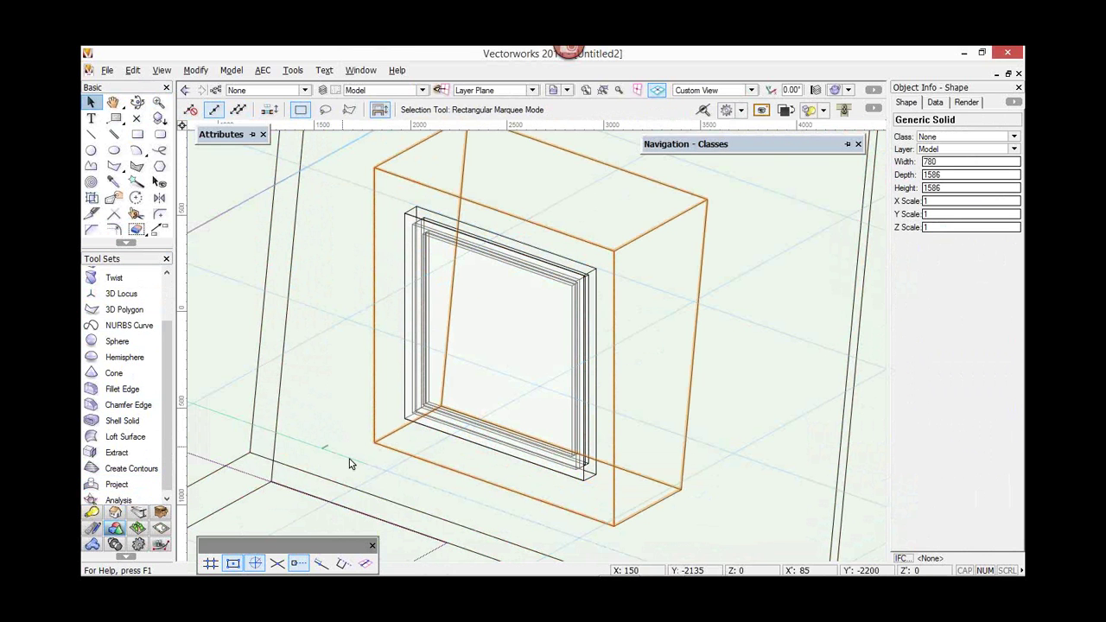
pyautogui.click(350, 465)
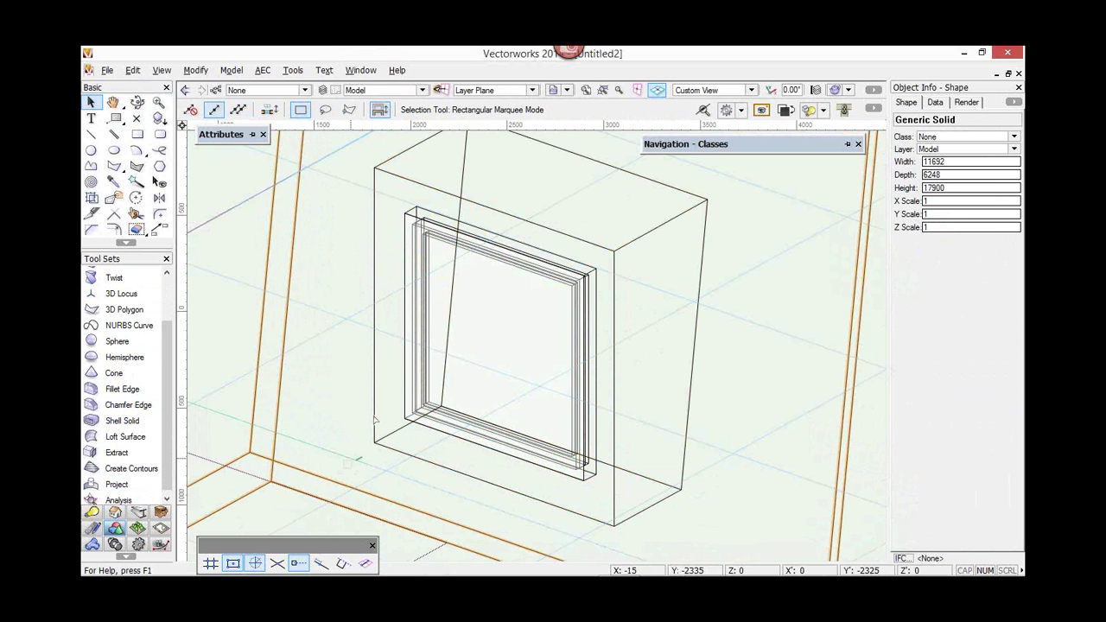
pyautogui.keyDown('shift'); pyautogui.click(375, 421); pyautogui.keyUp('shift')
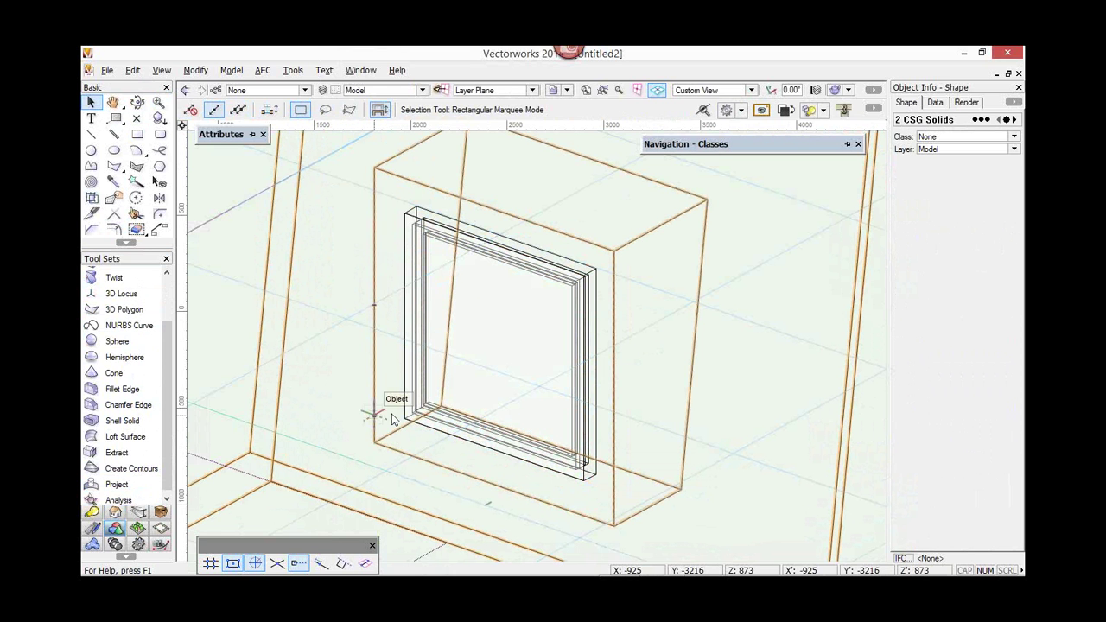
pyautogui.rightClick(391, 415)
pyautogui.click(391, 415)
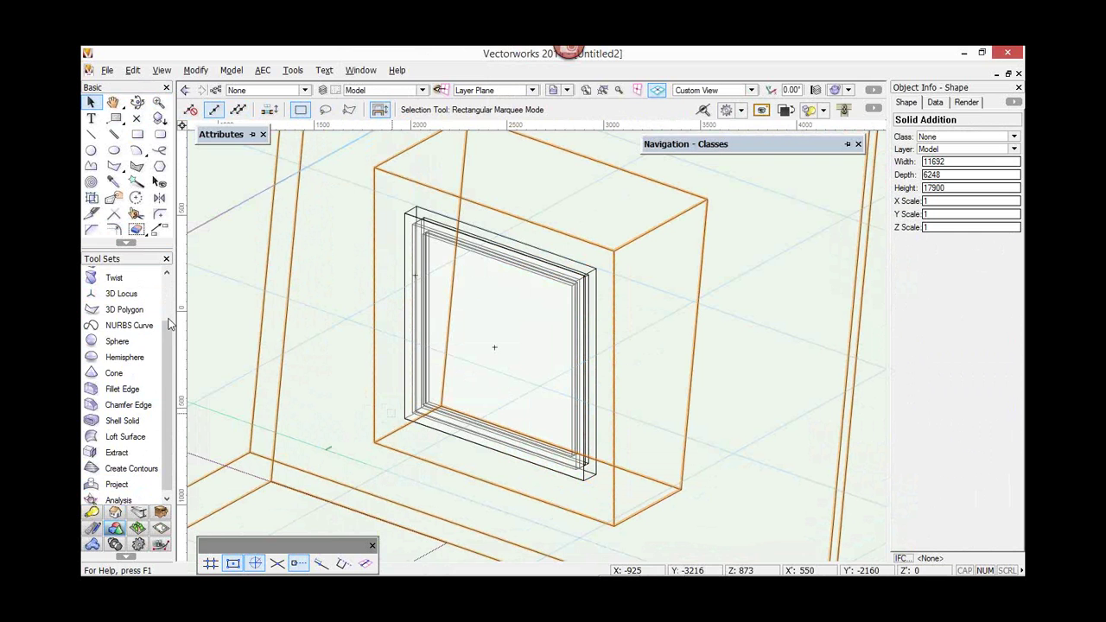
# - Cut the window opening about 1290 mm deep through the projected box and wall with Push/Pull in Sub-Face Mode, using the inner rectangle
pyautogui.scroll(2, 169, 322)
pyautogui.scroll(2, 130, 312)
pyautogui.click(121, 306)
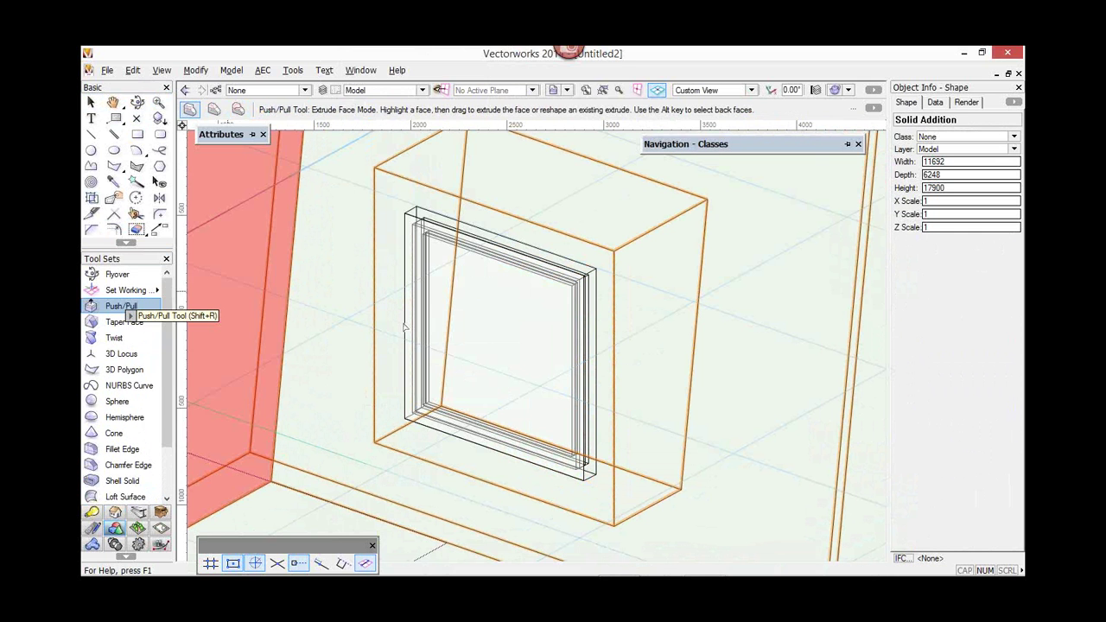
pyautogui.click(243, 112)
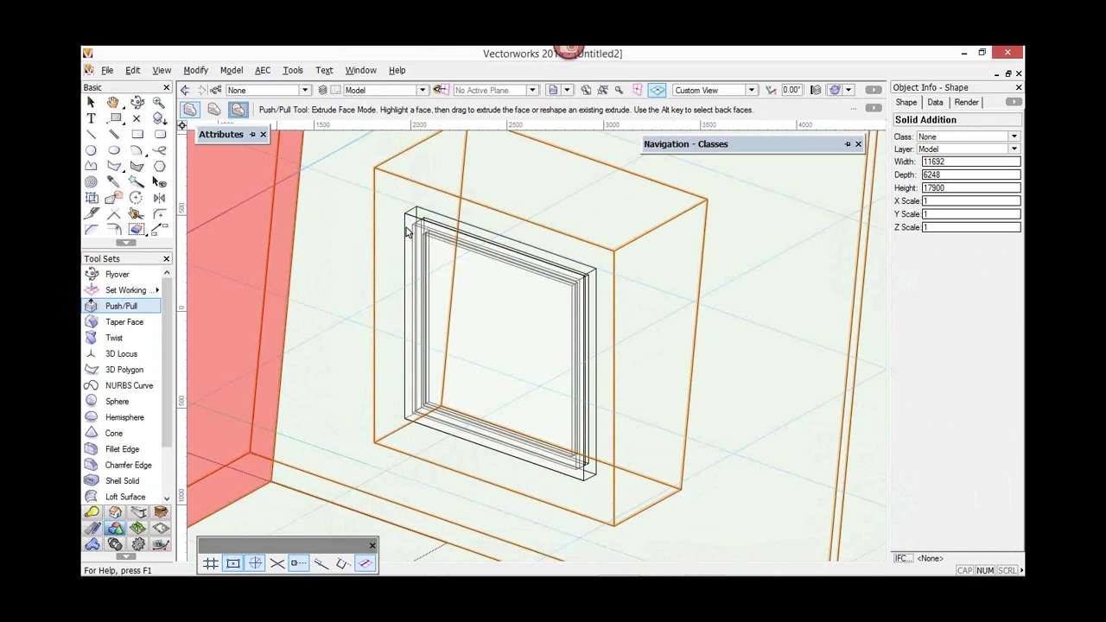
pyautogui.click(408, 229)
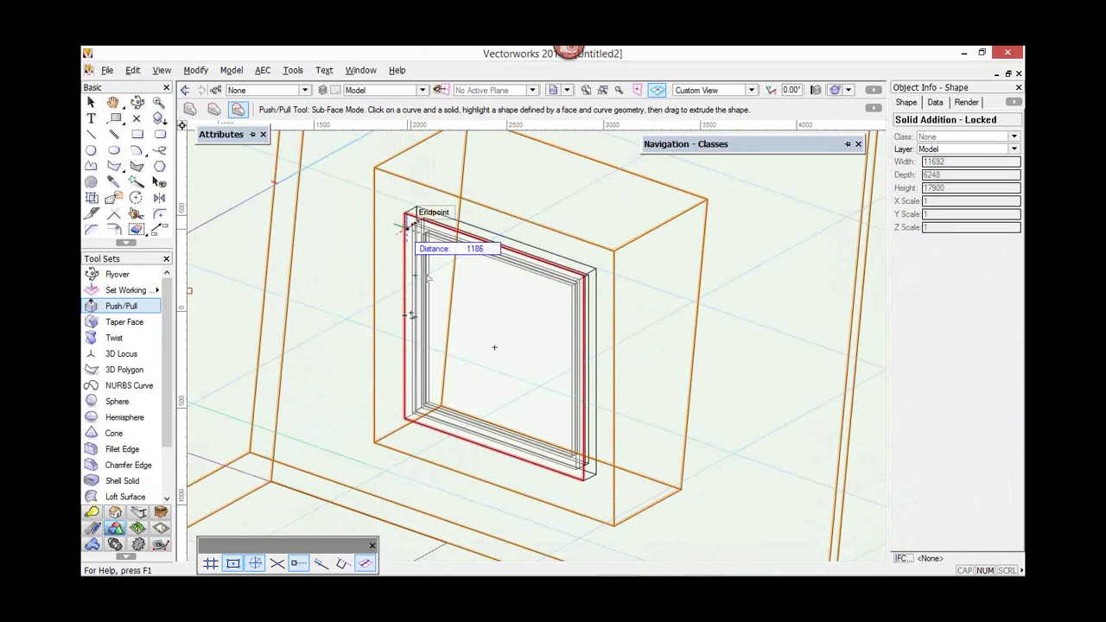
pyautogui.click(433, 282)
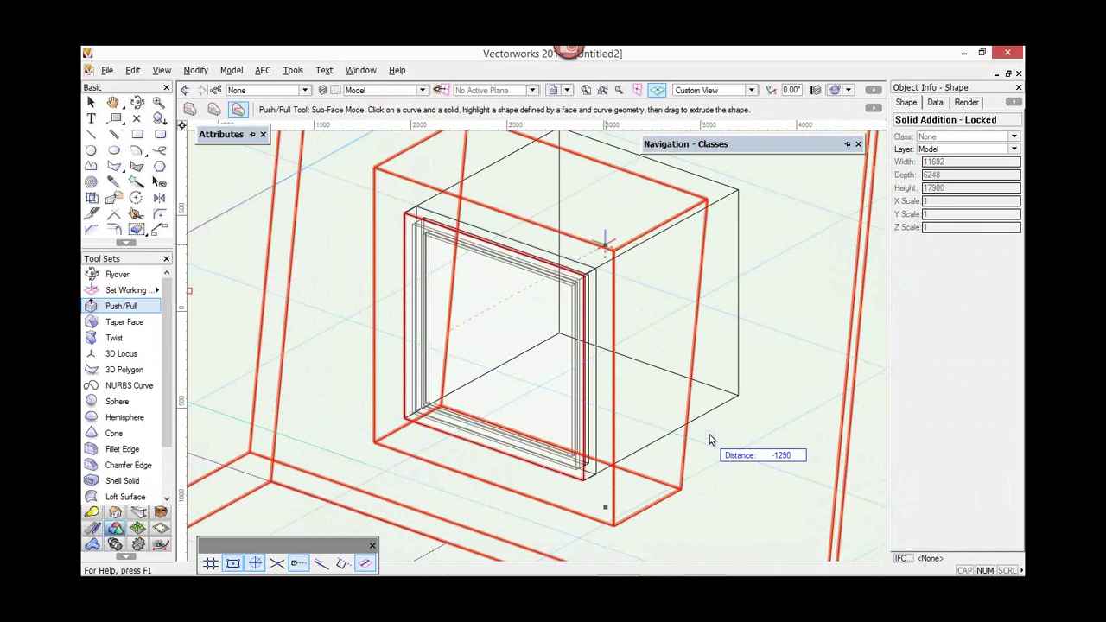
pyautogui.click(709, 440)
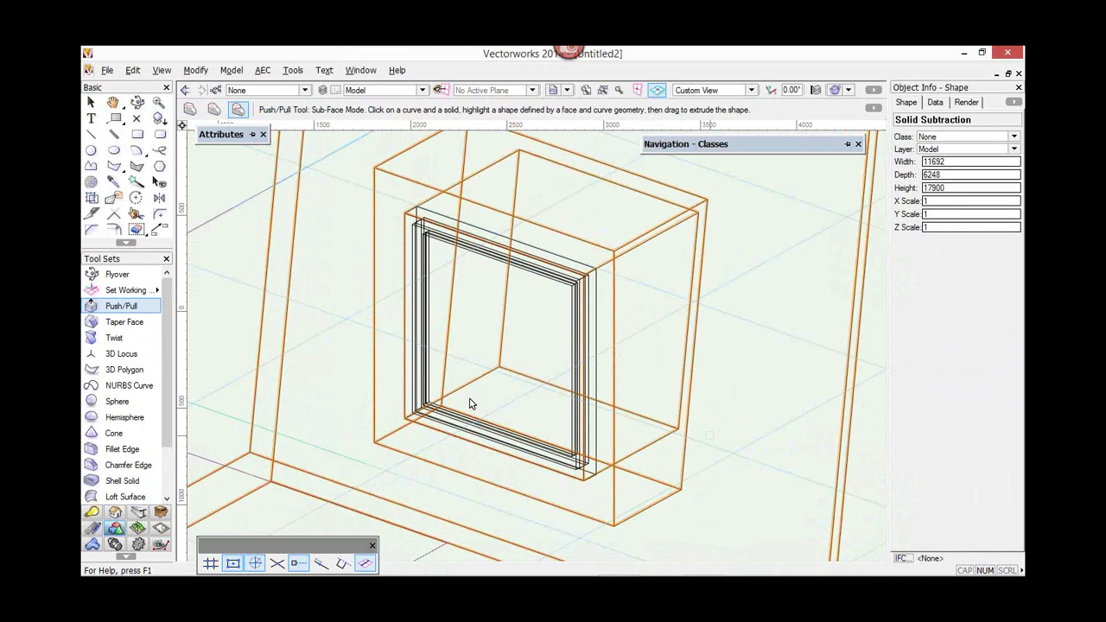
# - Extrude the front face of the window surround by 300 mm with Push/Pull in Extrude Face Mode
pyautogui.click(190, 109)
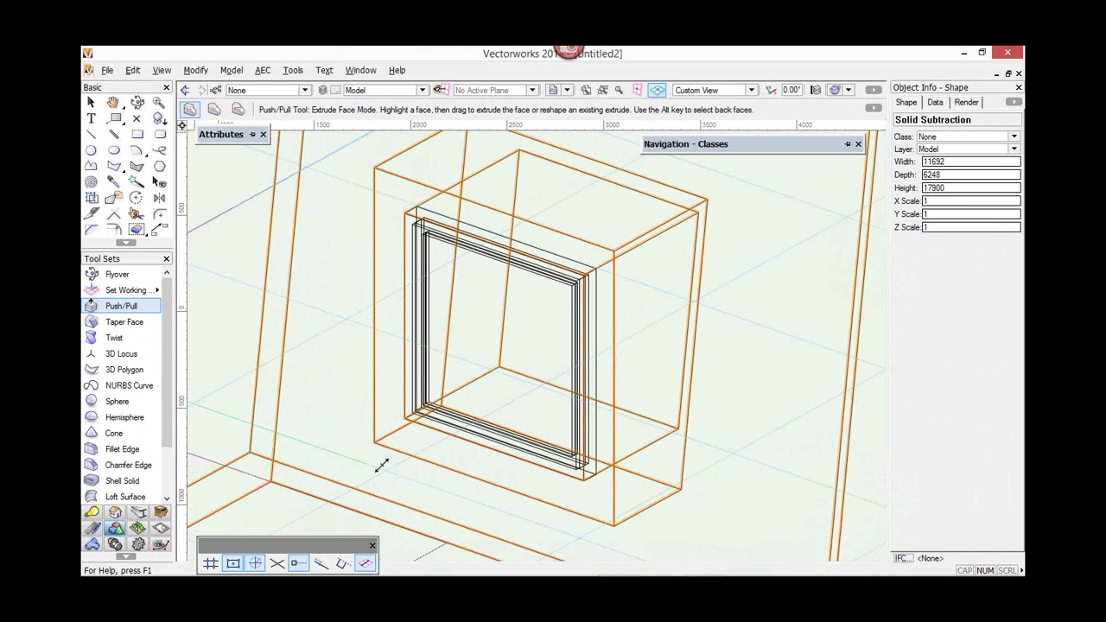
pyautogui.click(383, 465)
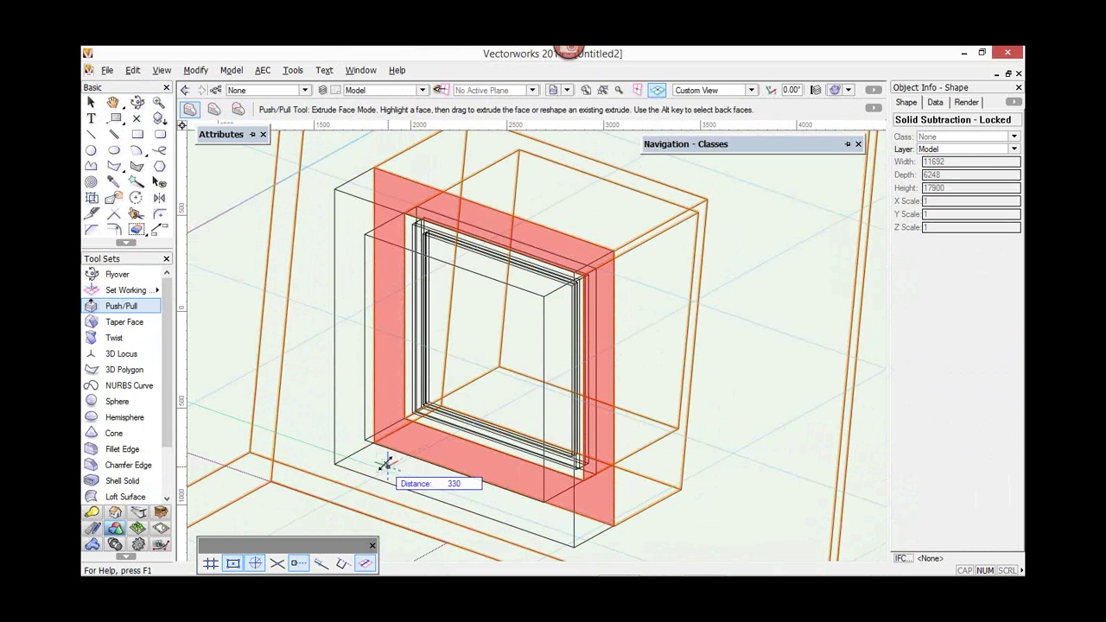
pyautogui.press('Tab')
pyautogui.write('2')
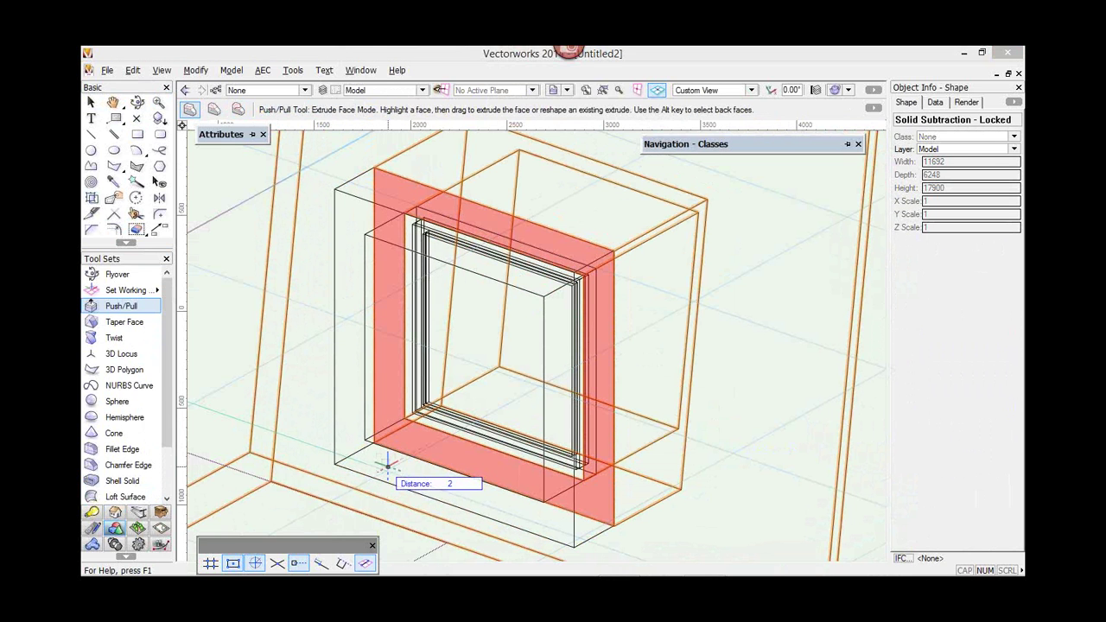
pyautogui.press('BackSpace')
pyautogui.write('300')
pyautogui.press('Return')
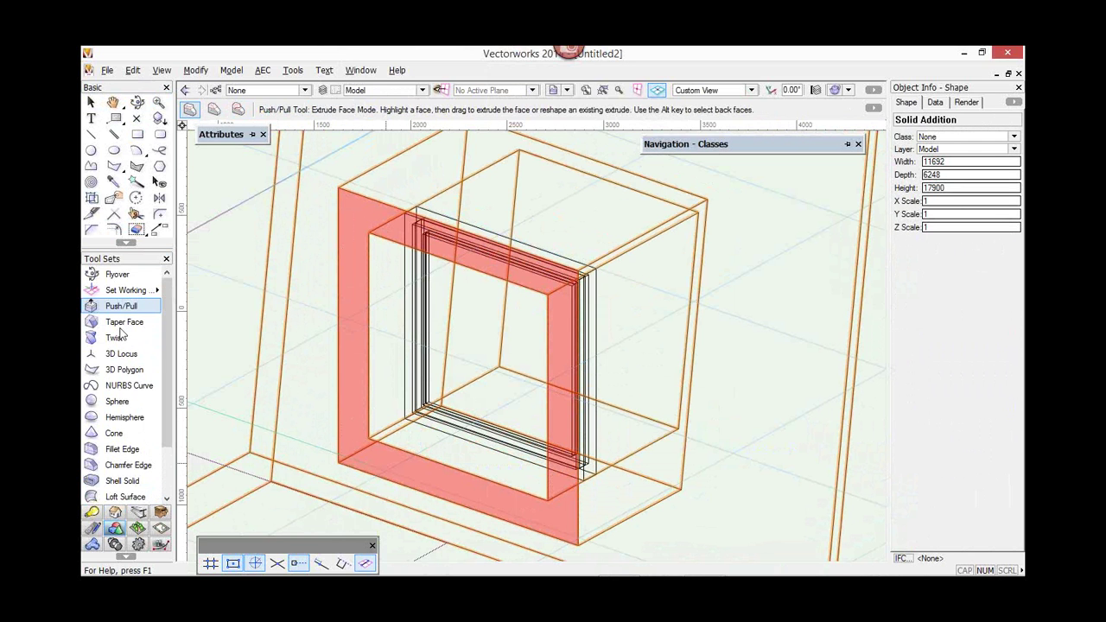
# - Taper the window surround's front face by 8° from its top face with the Taper Face tool
pyautogui.click(122, 323)
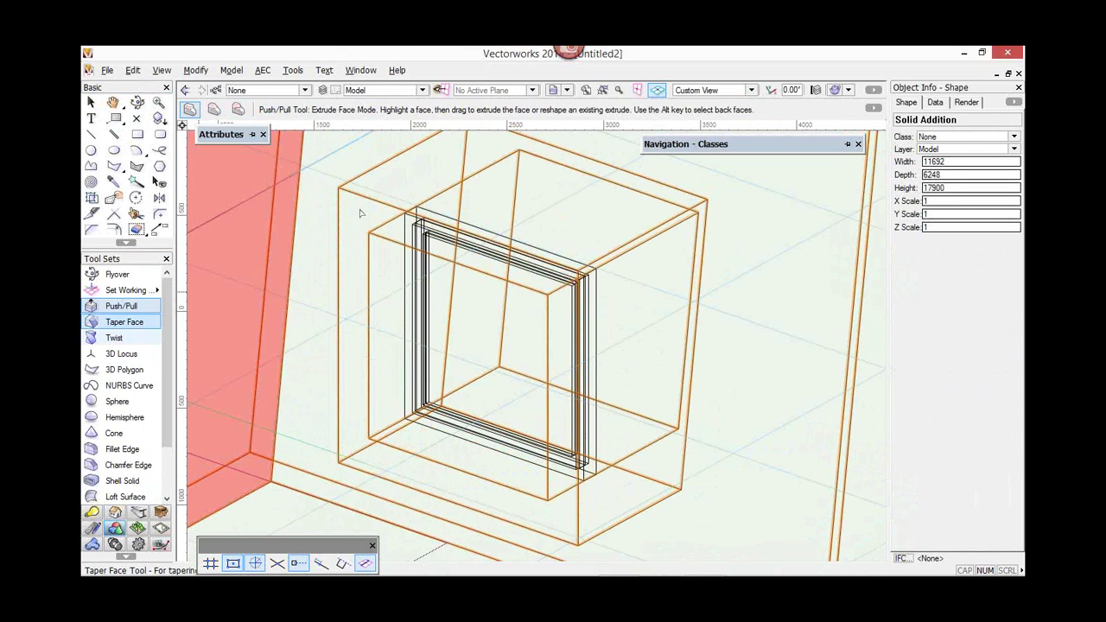
pyautogui.click(378, 248)
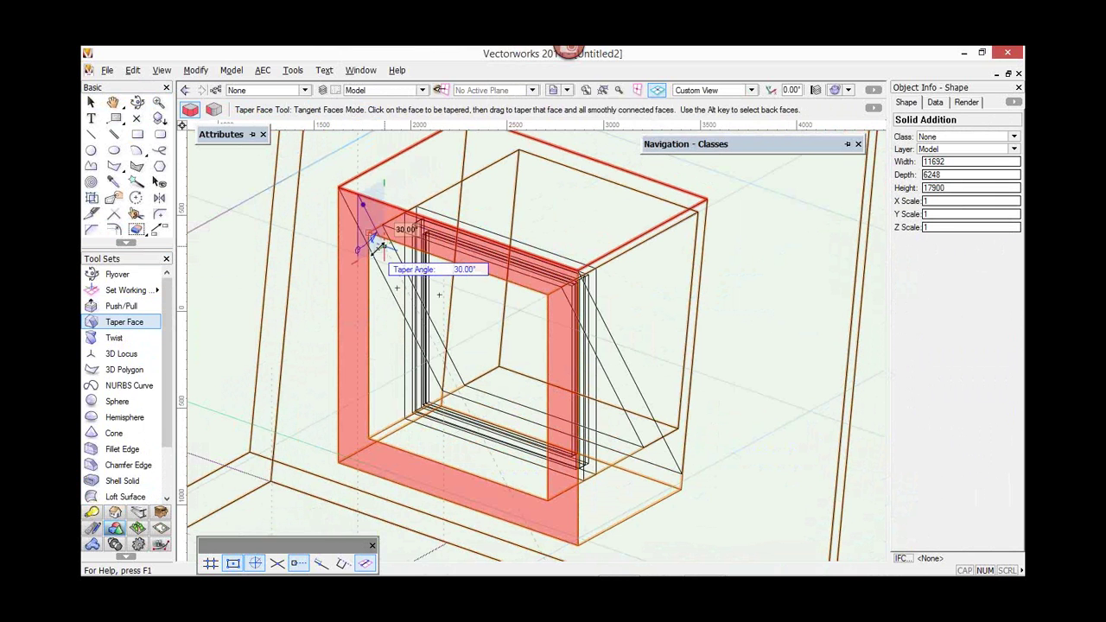
pyautogui.write('8')
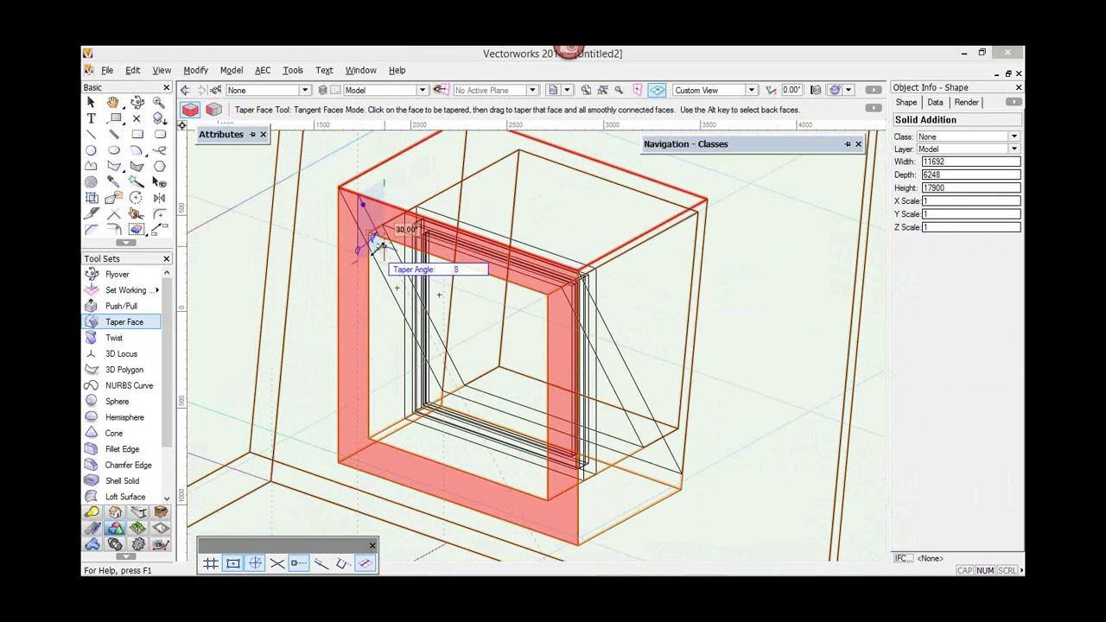
pyautogui.press('Tab')
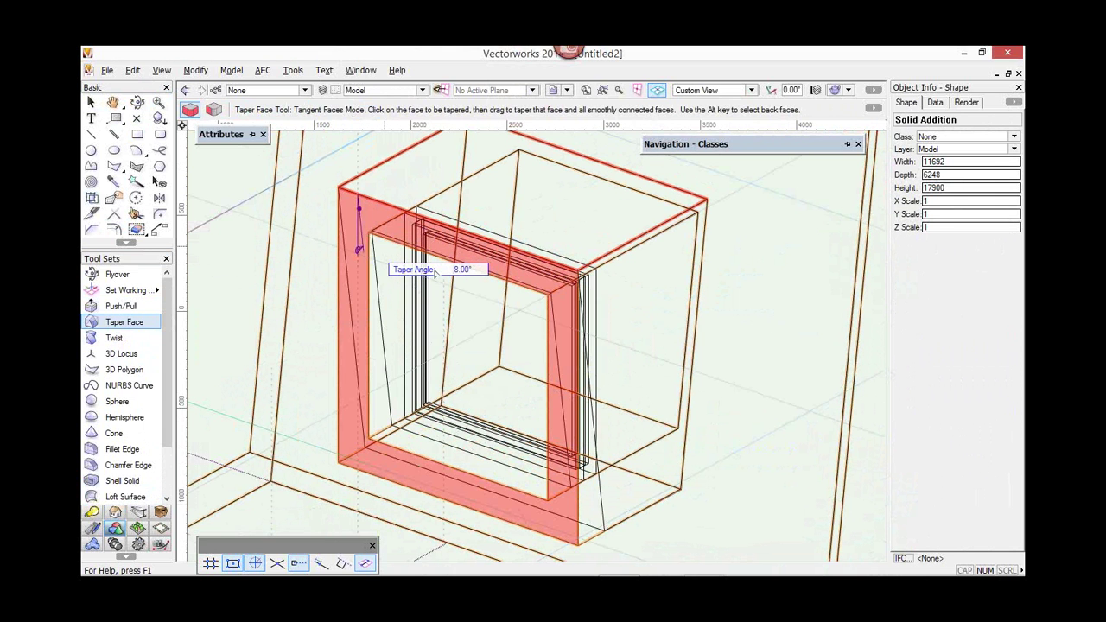
pyautogui.press('Return')
# - Insert a 1200 by 1200 window on the other side of the folding door, at X -875, Y 3259 and rotated -90°
pyautogui.scroll(-3, 449, 274)
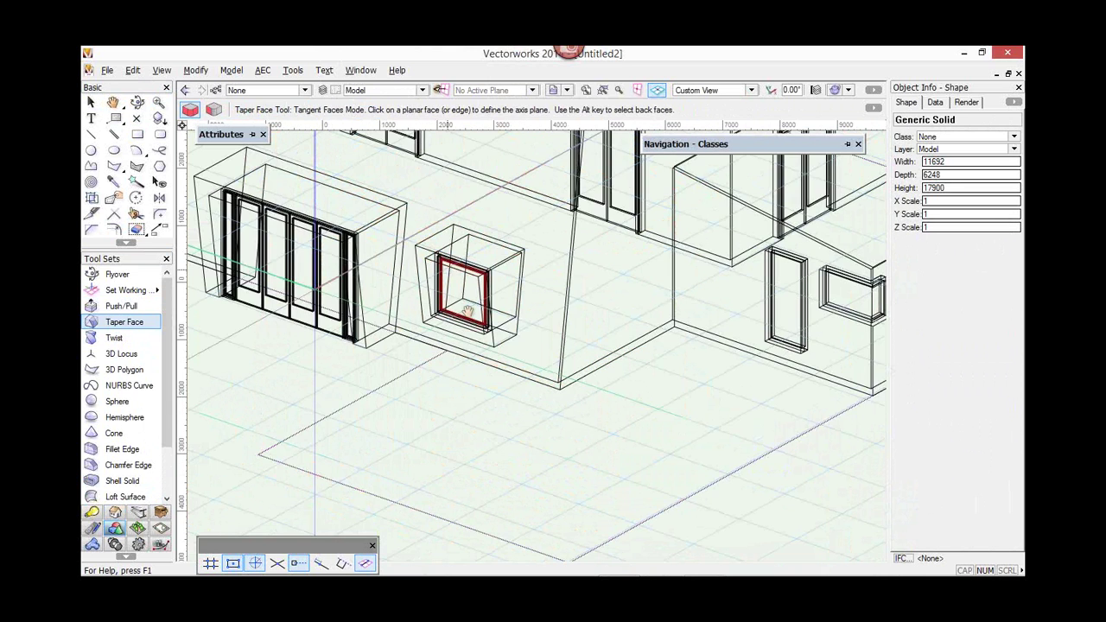
pyautogui.moveTo(466, 311); pyautogui.dragTo(472, 315, button='middle')
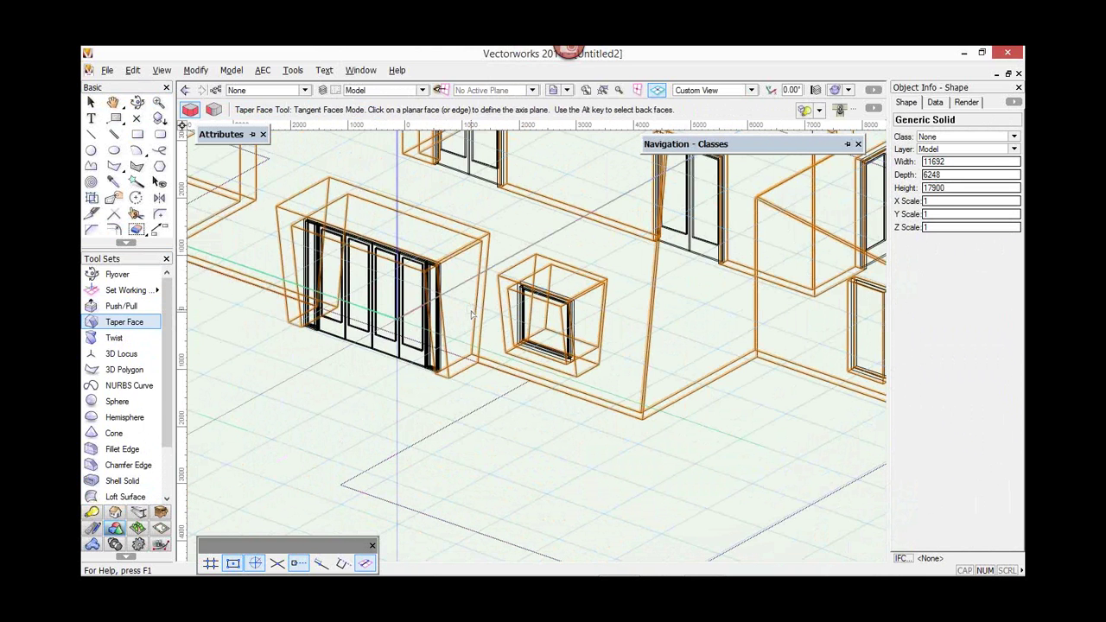
pyautogui.scroll(-1, 472, 315)
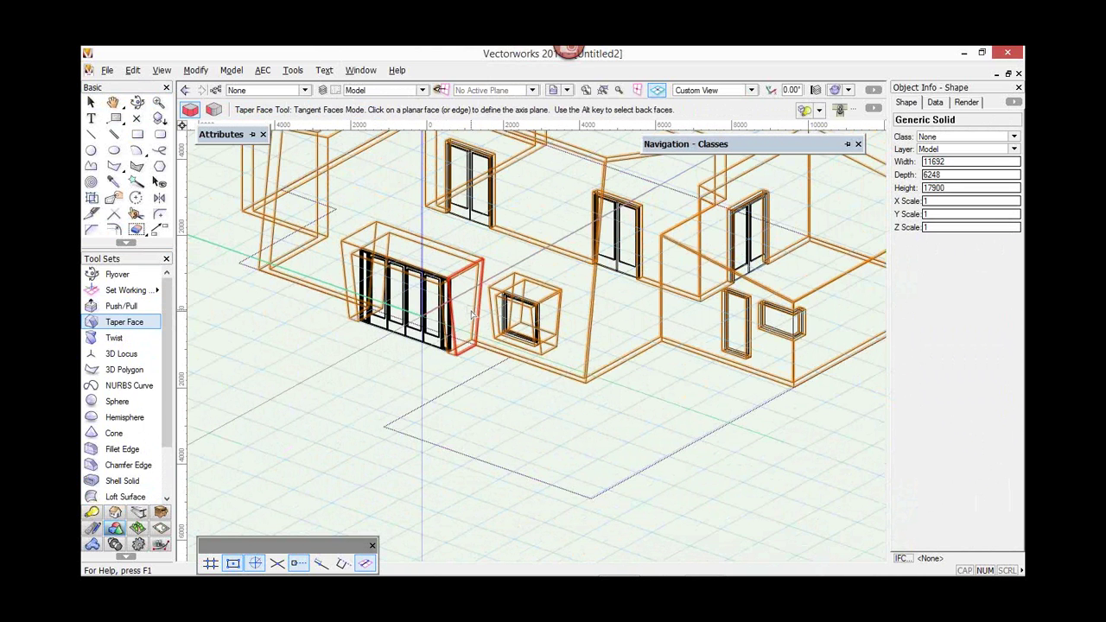
pyautogui.press('1')
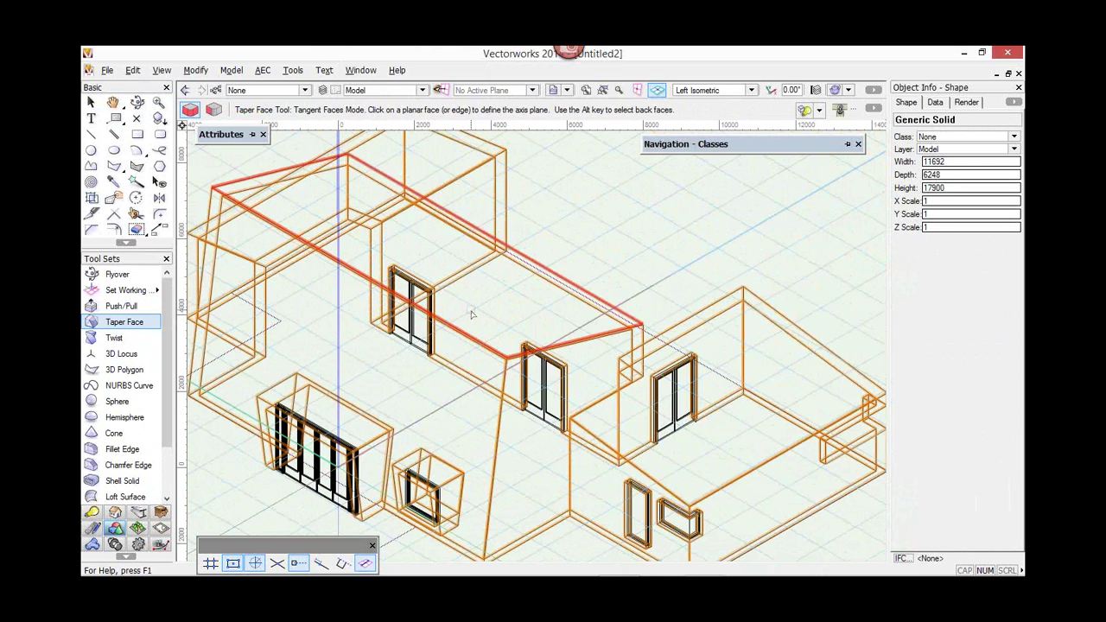
pyautogui.press('7')
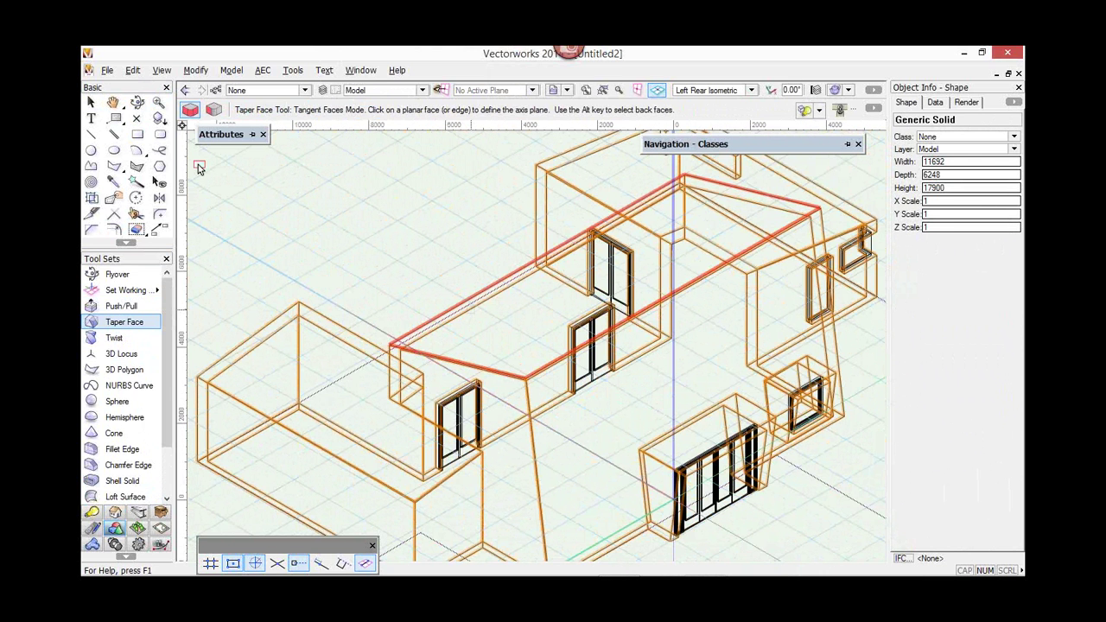
pyautogui.moveTo(580, 515); pyautogui.dragTo(521, 361, button='middle')
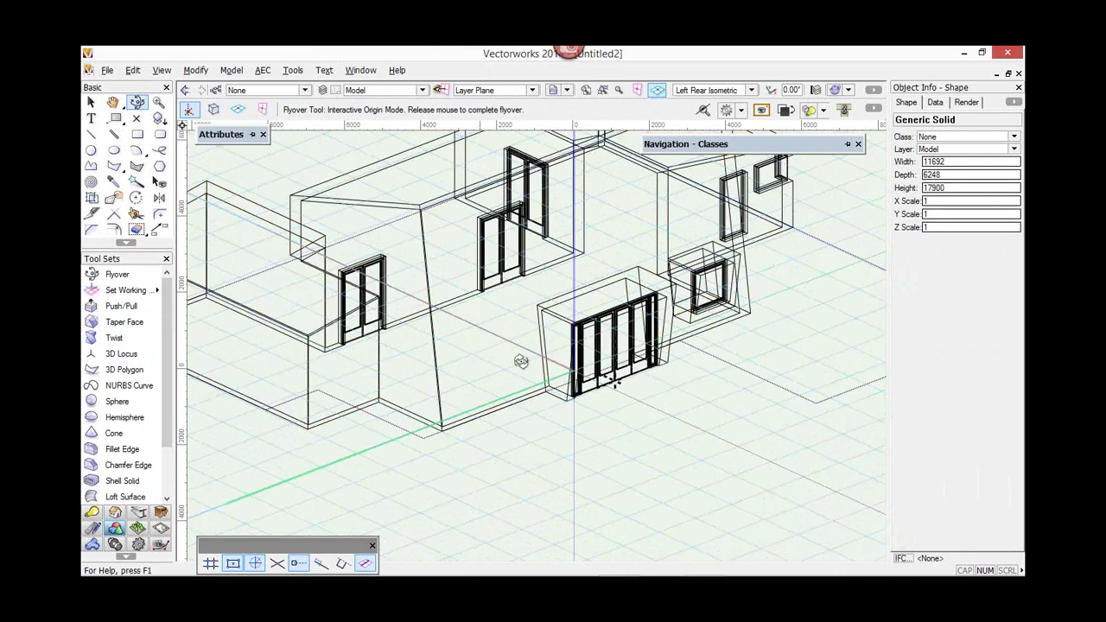
pyautogui.scroll(3, 522, 361)
pyautogui.click(514, 208)
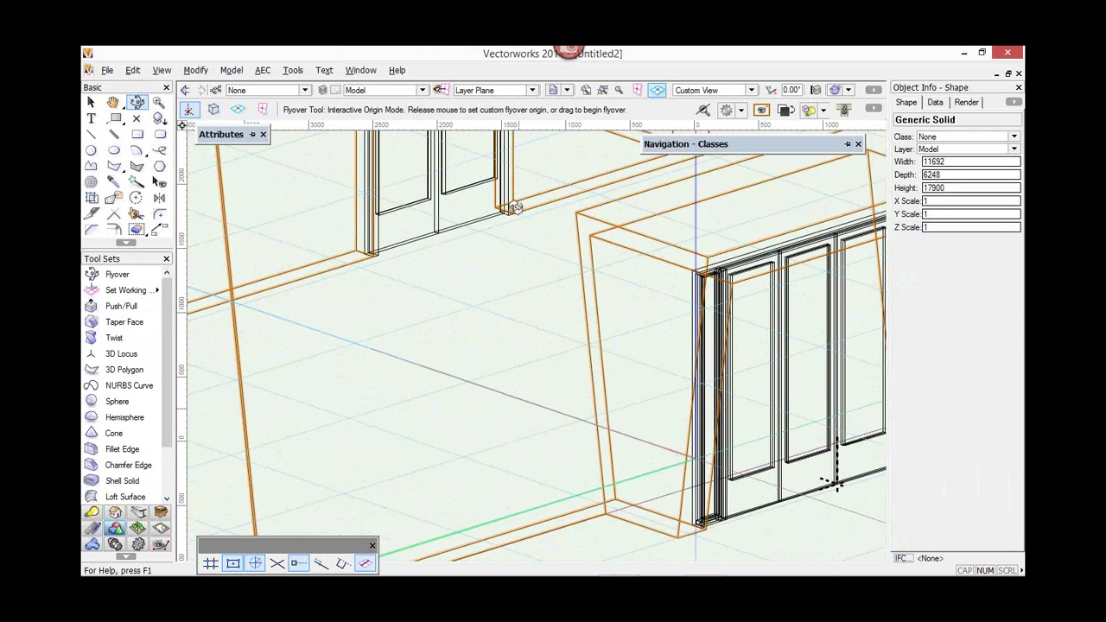
pyautogui.moveTo(515, 208)
pyautogui.mouseDown()
pyautogui.moveTo(594, 385)
pyautogui.moveTo(688, 394)
pyautogui.moveTo(493, 368)
pyautogui.moveTo(629, 361)
pyautogui.mouseUp()
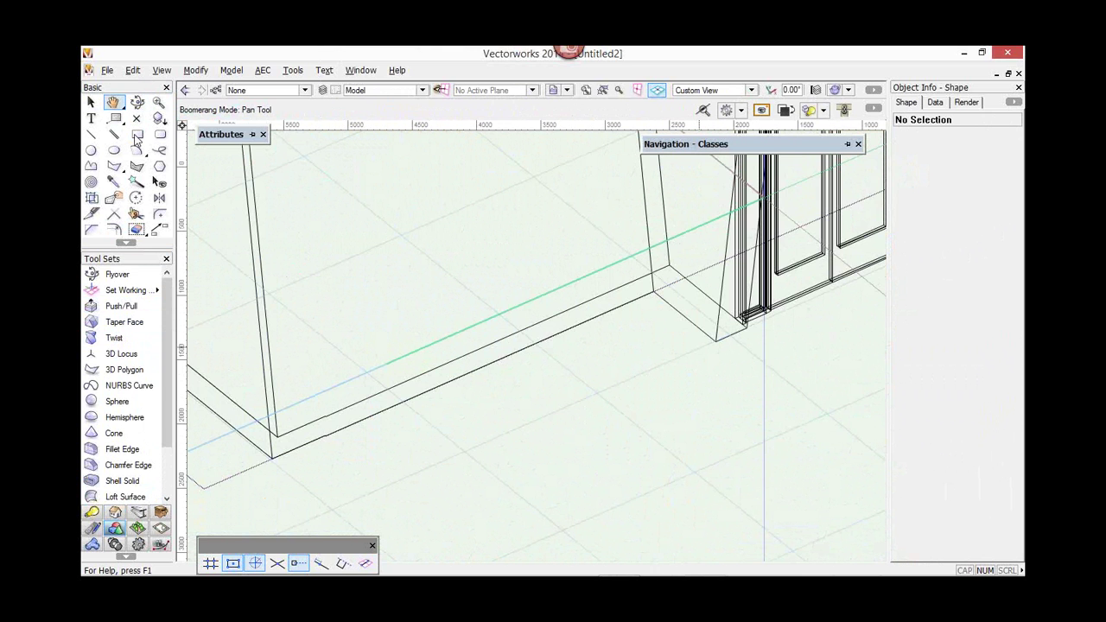
pyautogui.click(136, 137)
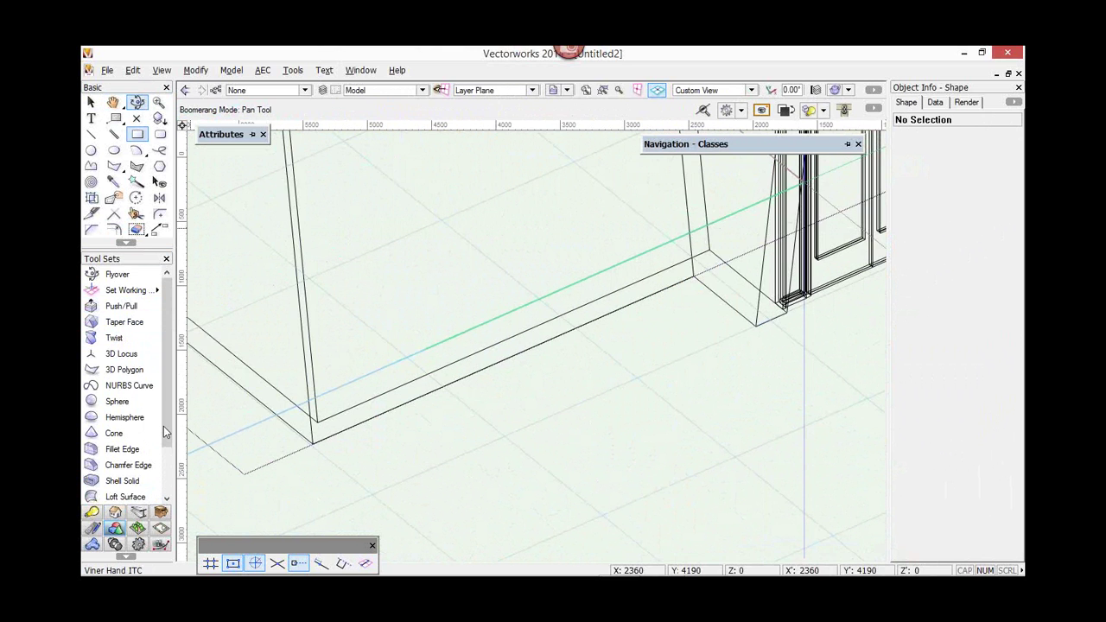
pyautogui.click(163, 426)
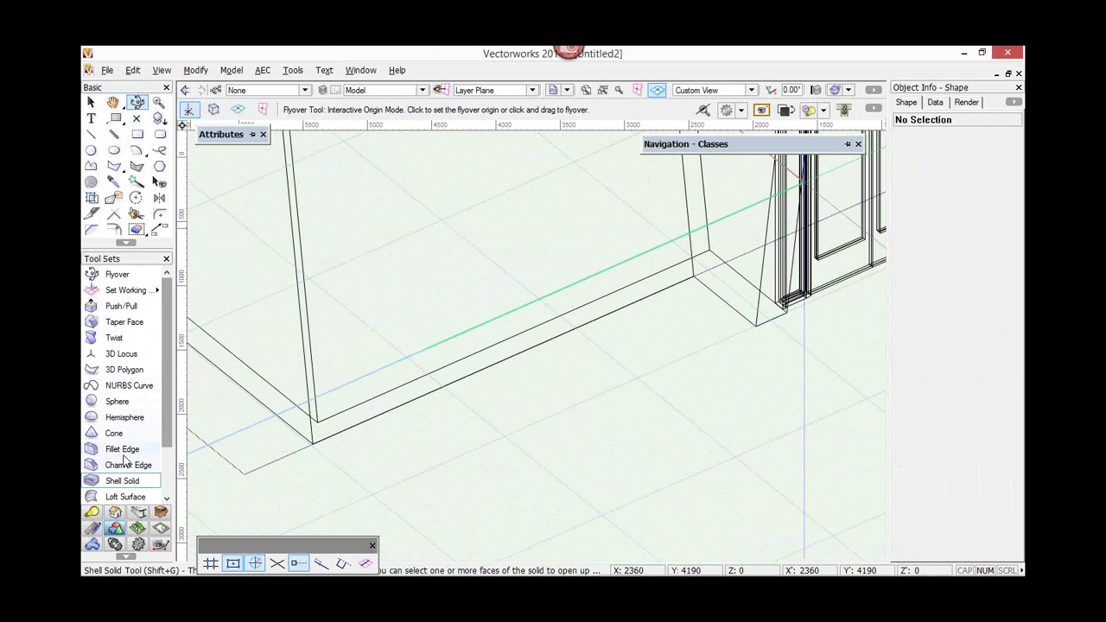
pyautogui.click(115, 512)
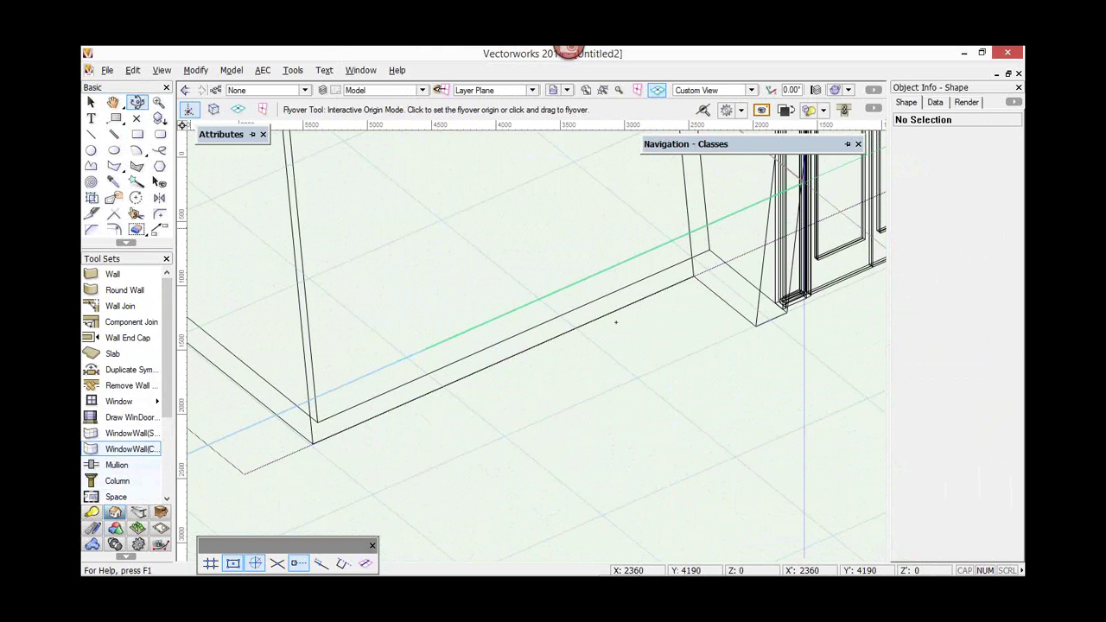
pyautogui.click(119, 402)
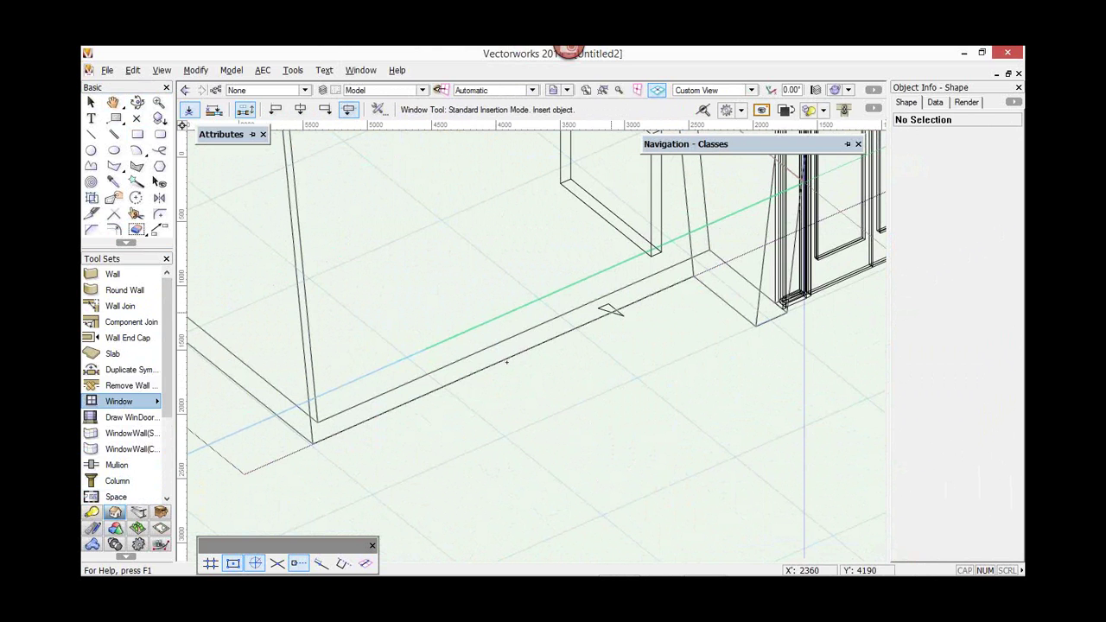
pyautogui.click(502, 357)
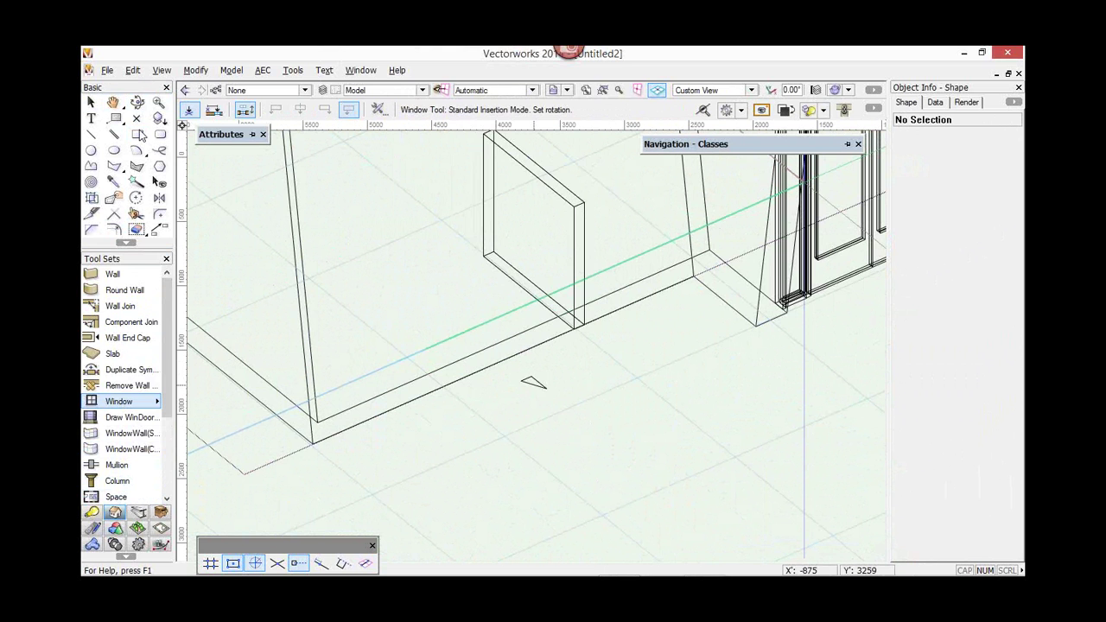
pyautogui.click(534, 383)
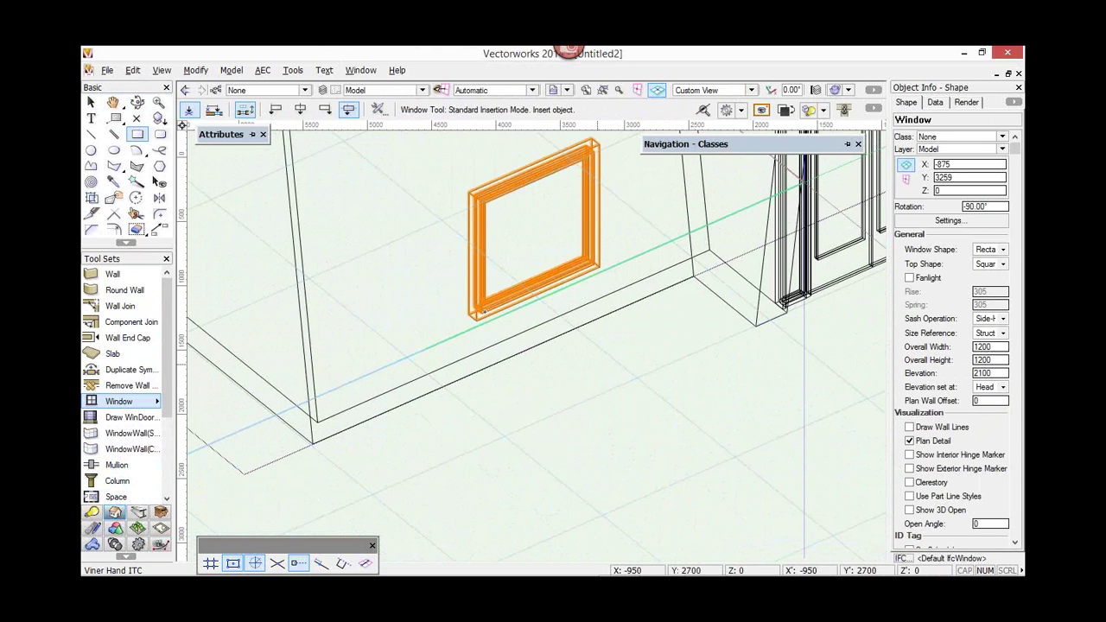
# - Draw an 1186 mm square over the new window's outer face and offset it outward by 200 mm
pyautogui.click(115, 230)
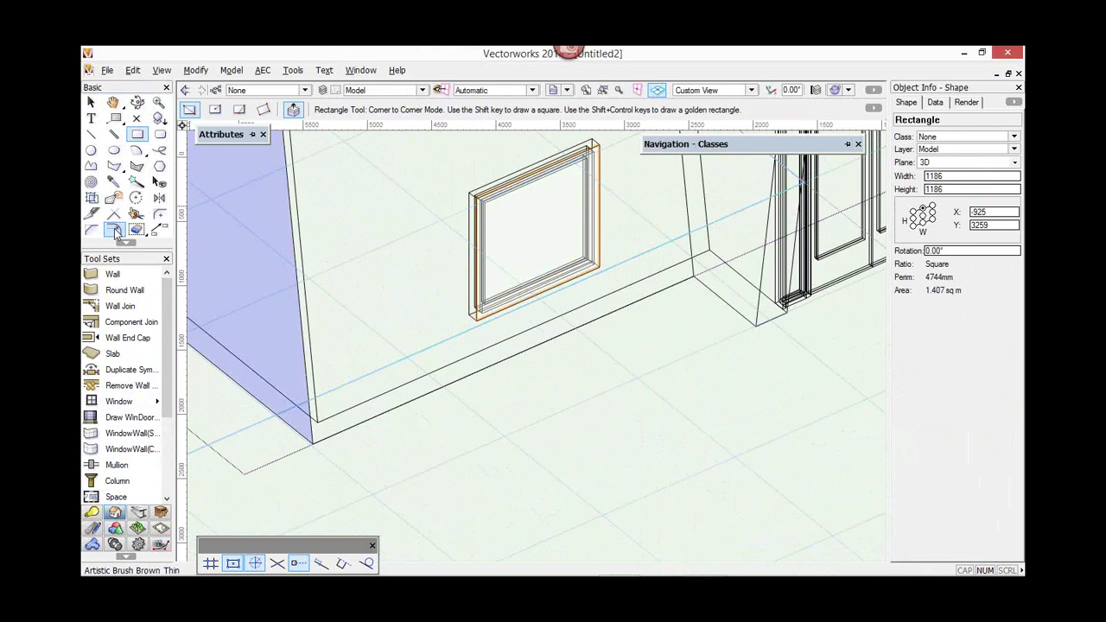
pyautogui.click(116, 231)
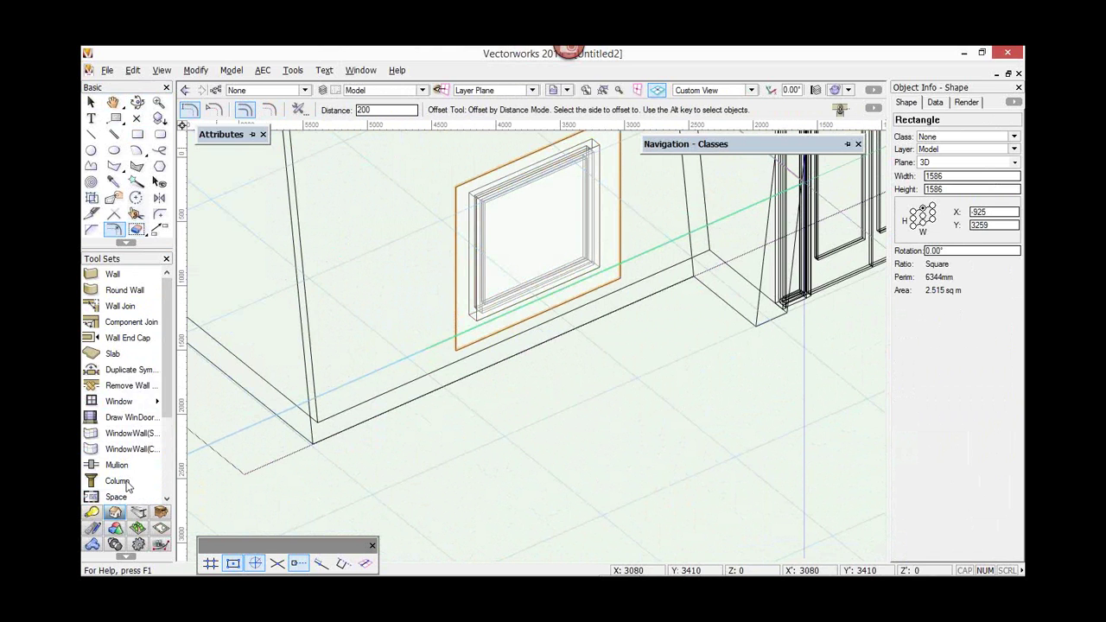
# - Detach the 3D Modeling tool set as a floating palette, show its tools as icons, and reshape it into one column beneath the Attributes palette
pyautogui.click(115, 529)
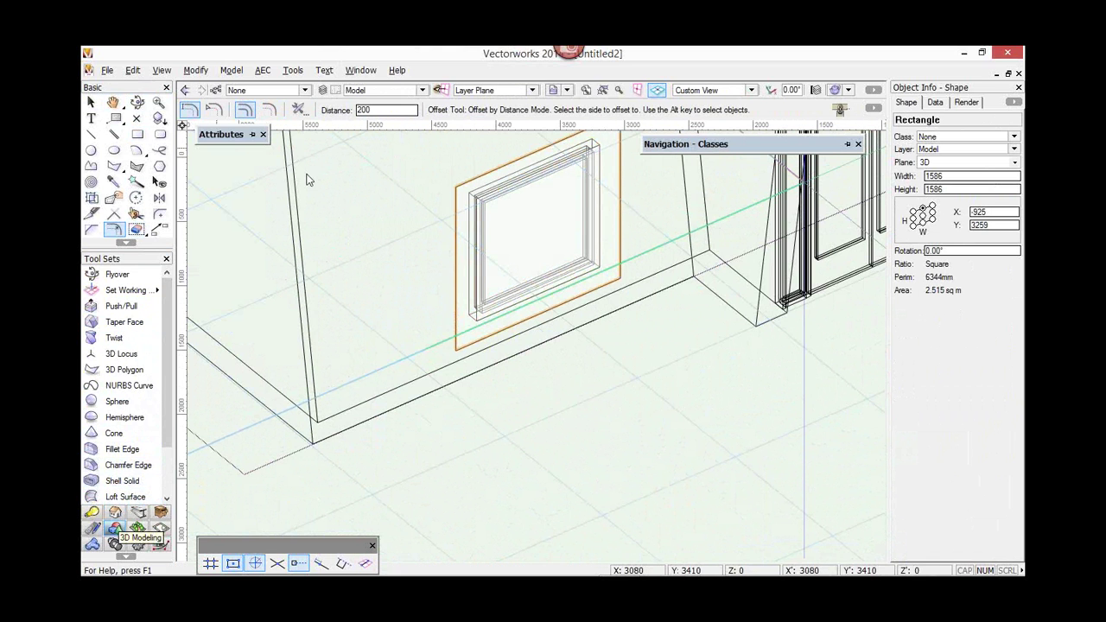
pyautogui.moveTo(307, 179); pyautogui.dragTo(308, 177)
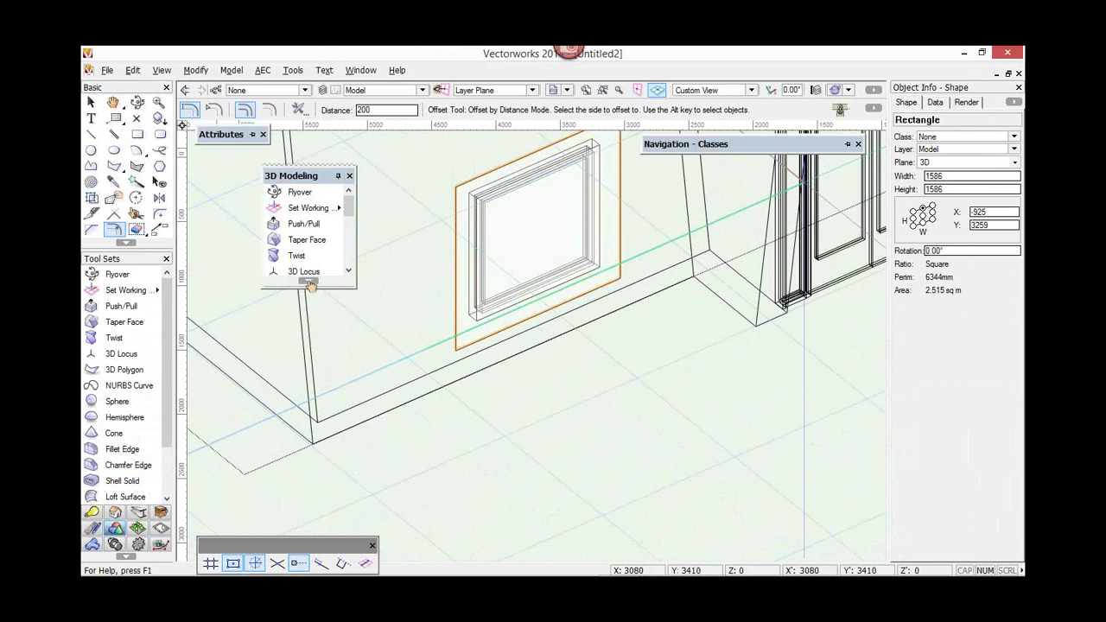
pyautogui.click(309, 281)
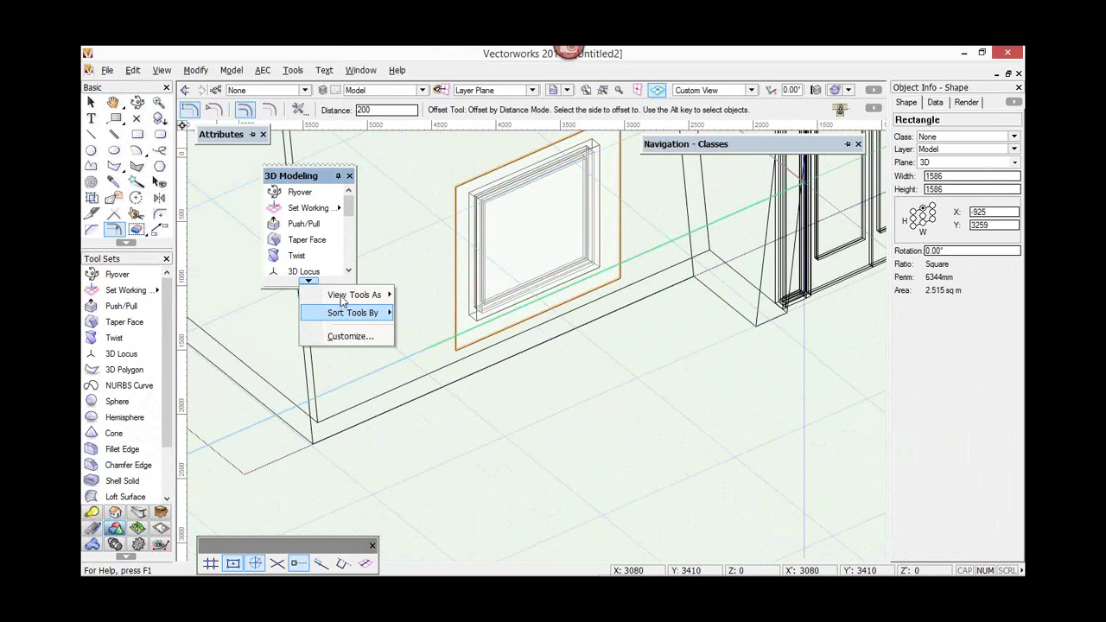
pyautogui.moveTo(387, 290)
pyautogui.click(434, 295)
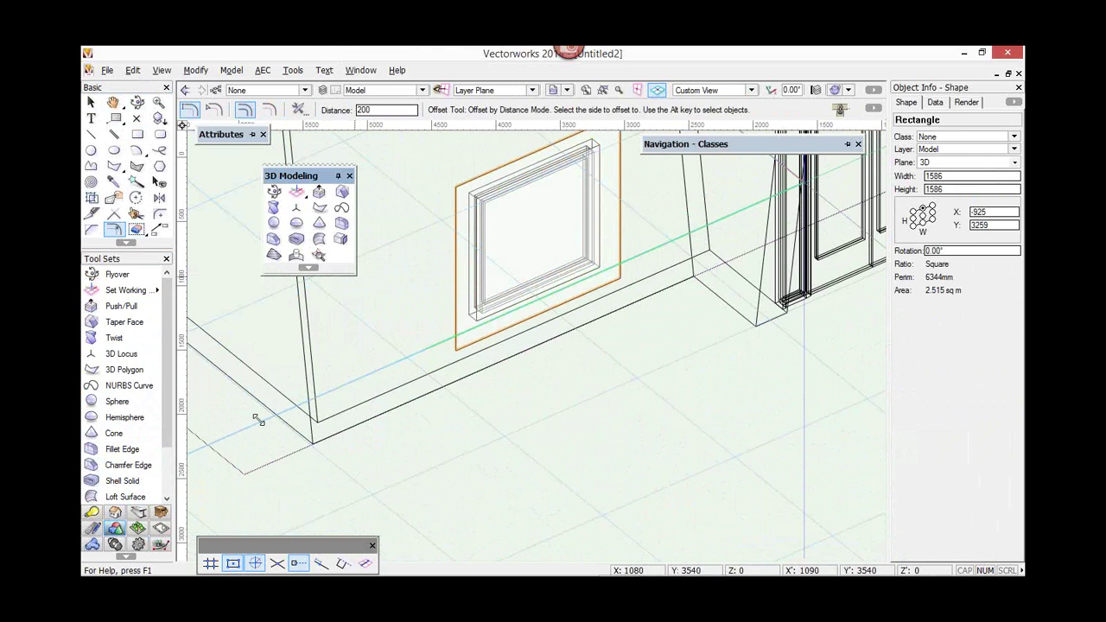
pyautogui.moveTo(258, 419); pyautogui.dragTo(259, 420)
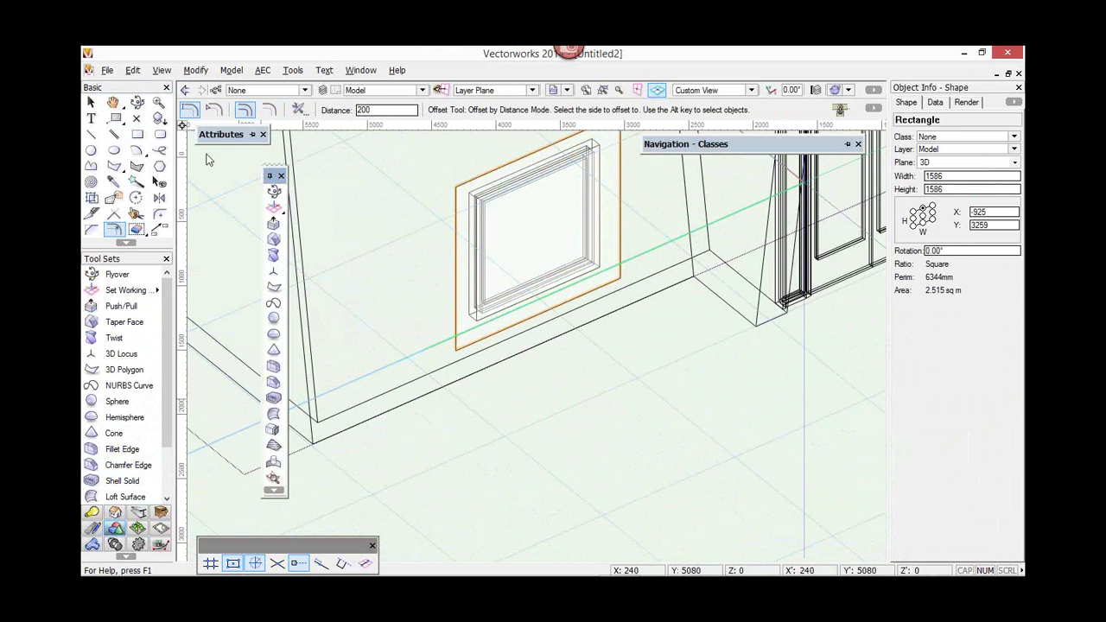
pyautogui.moveTo(272, 176); pyautogui.dragTo(206, 156)
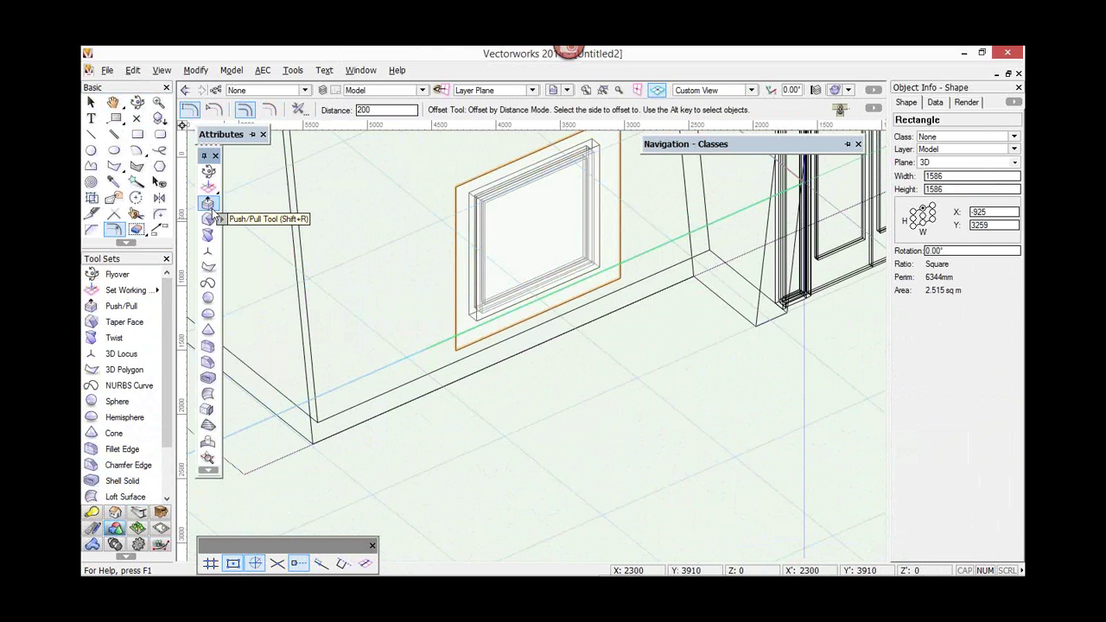
# - Project the offset square onto the sloping wall in Add Mode, and merge the projected box with the wall solid using Add Solids
pyautogui.click(207, 441)
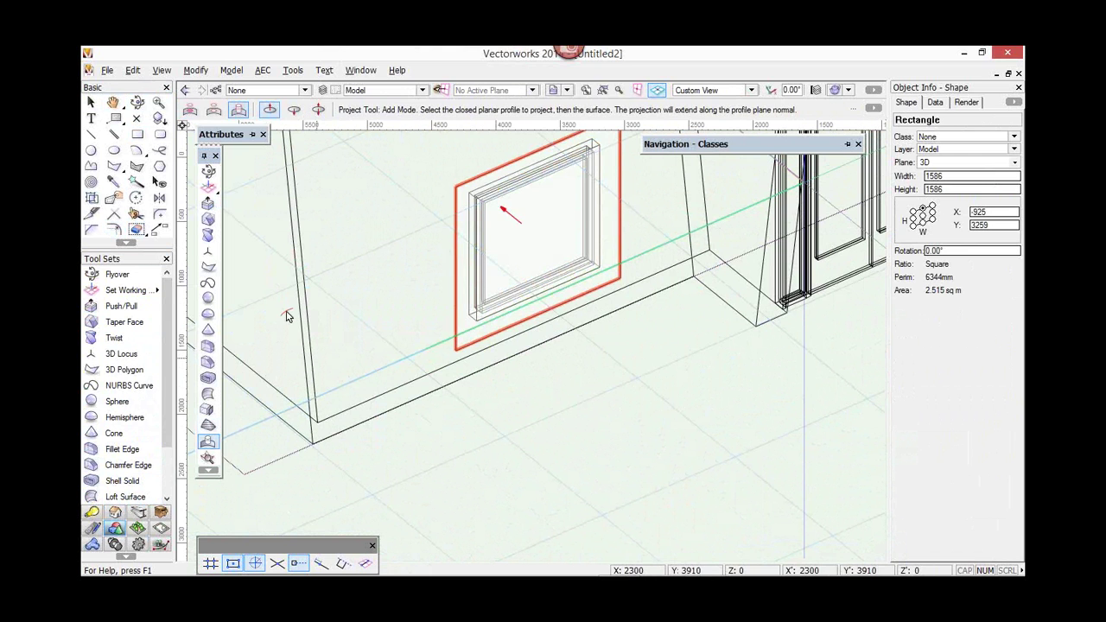
pyautogui.click(287, 317)
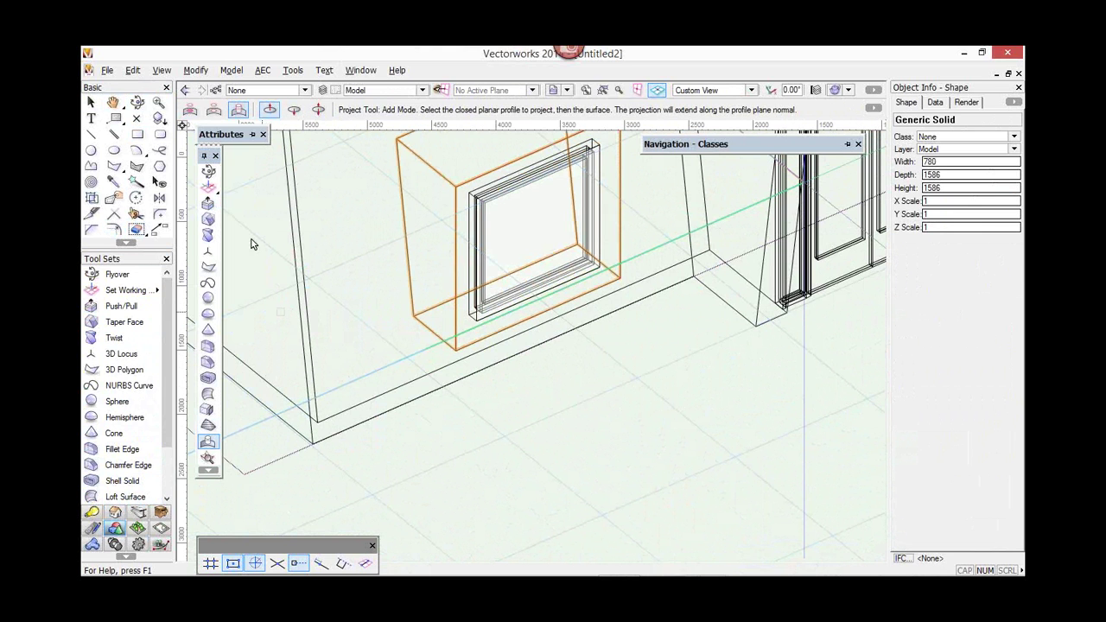
pyautogui.press('x')
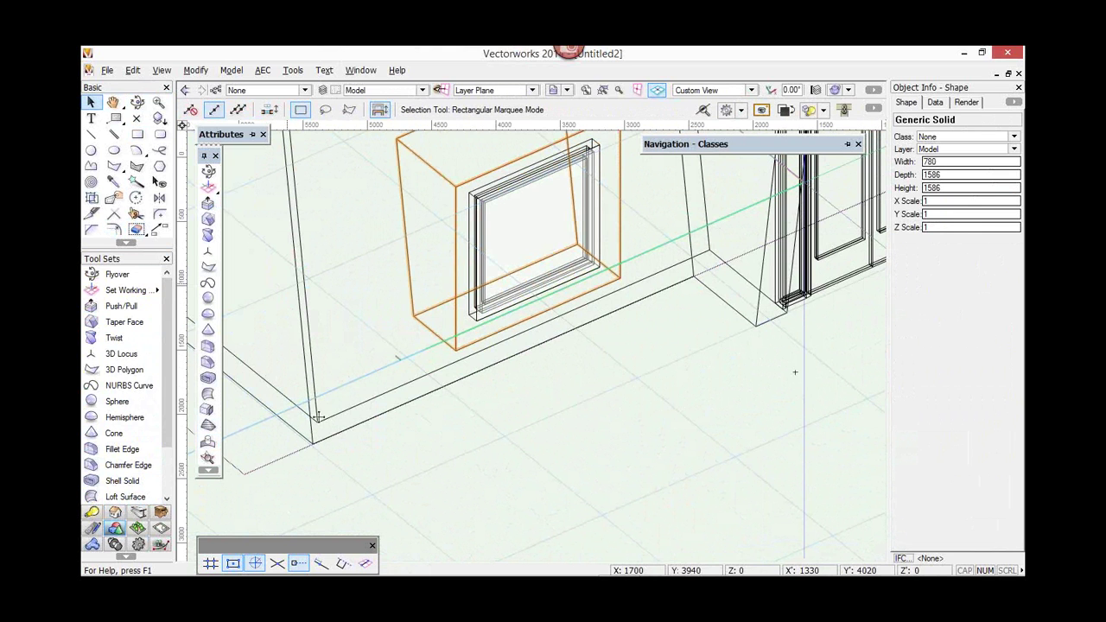
pyautogui.keyDown('shift'); pyautogui.click(319, 416); pyautogui.keyUp('shift')
pyautogui.rightClick(368, 429)
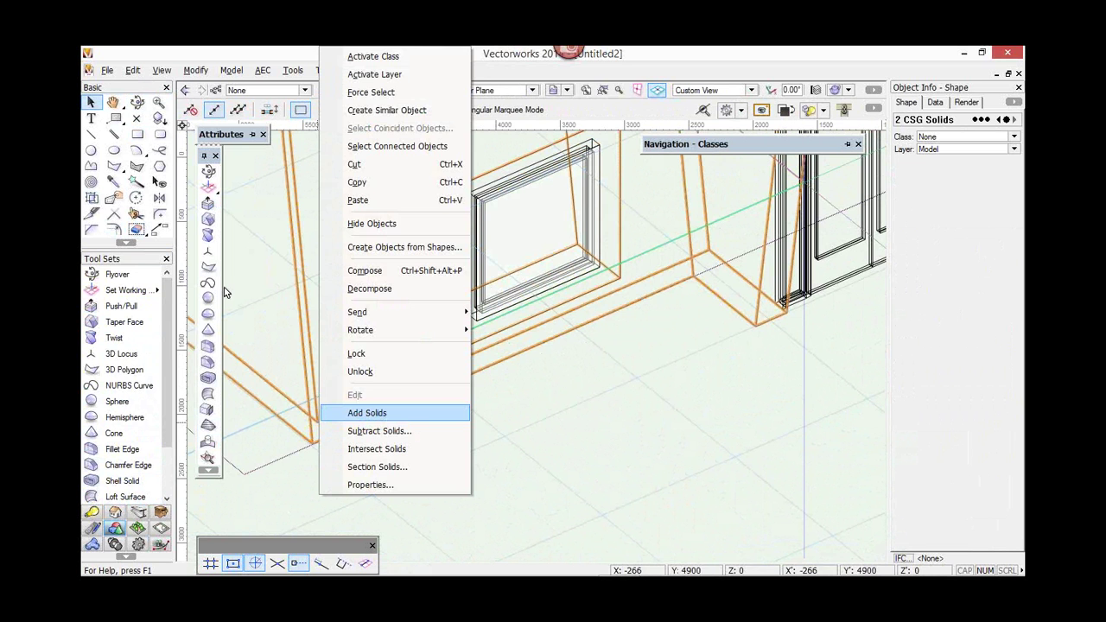
pyautogui.press('Return')
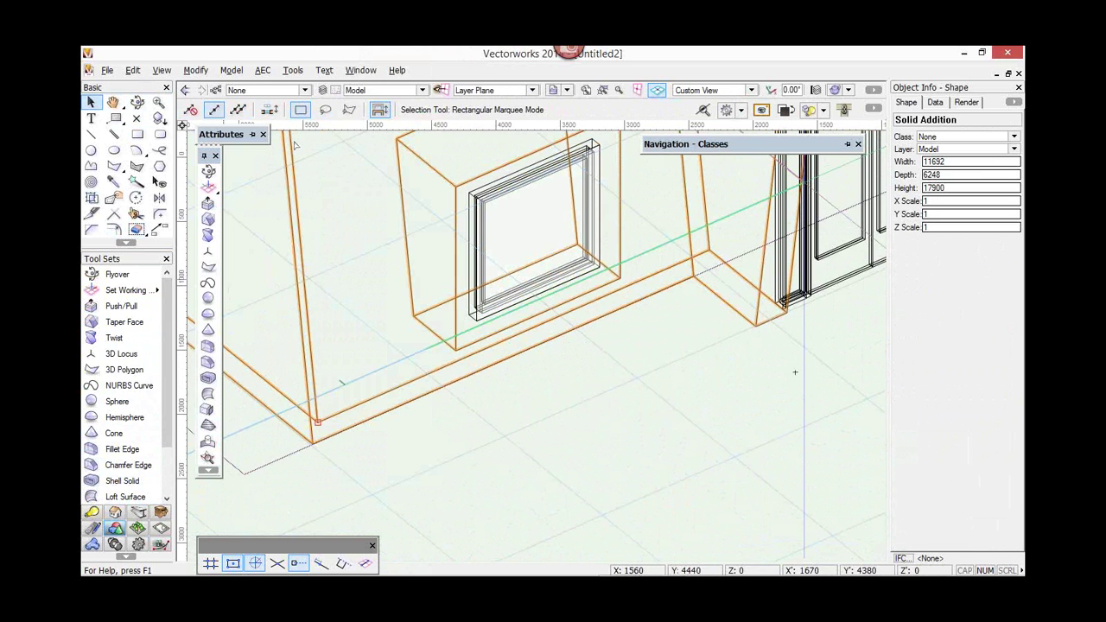
# - Cut the opening through the new window's projecting box with Push/Pull in Sub-Face Mode, using the square around the window
pyautogui.click(208, 203)
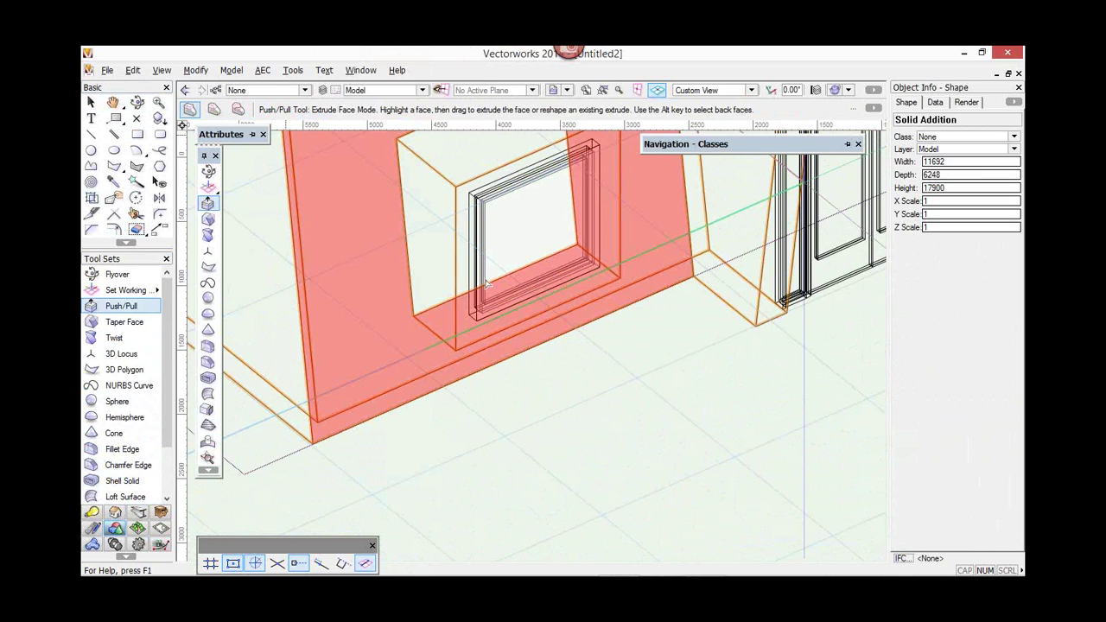
pyautogui.press('u')
pyautogui.press('u')
pyautogui.click(500, 298)
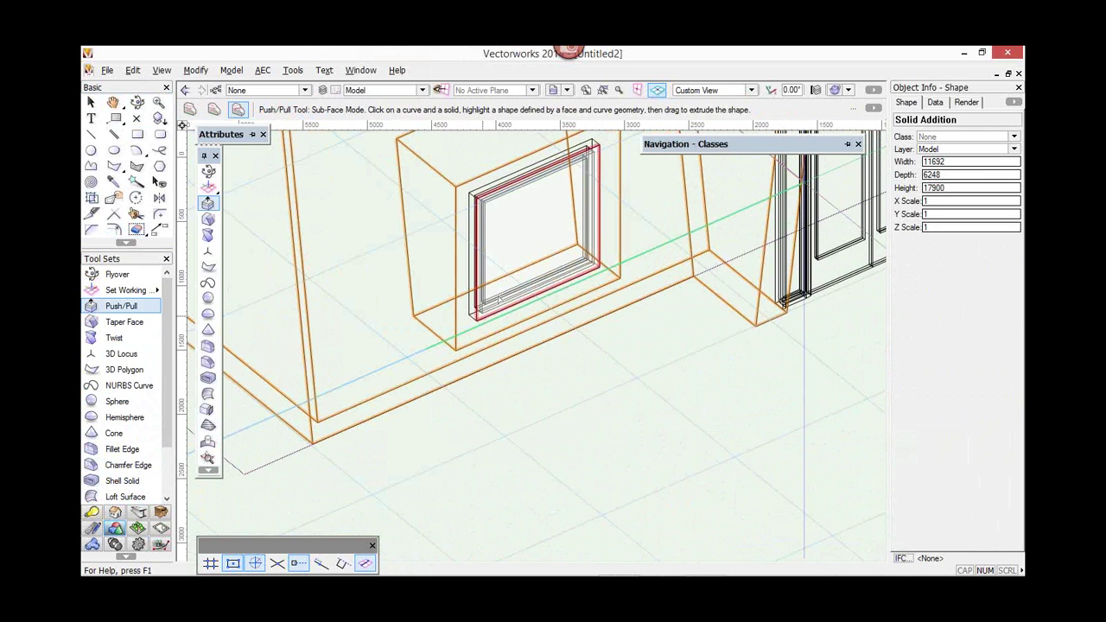
pyautogui.click(389, 249)
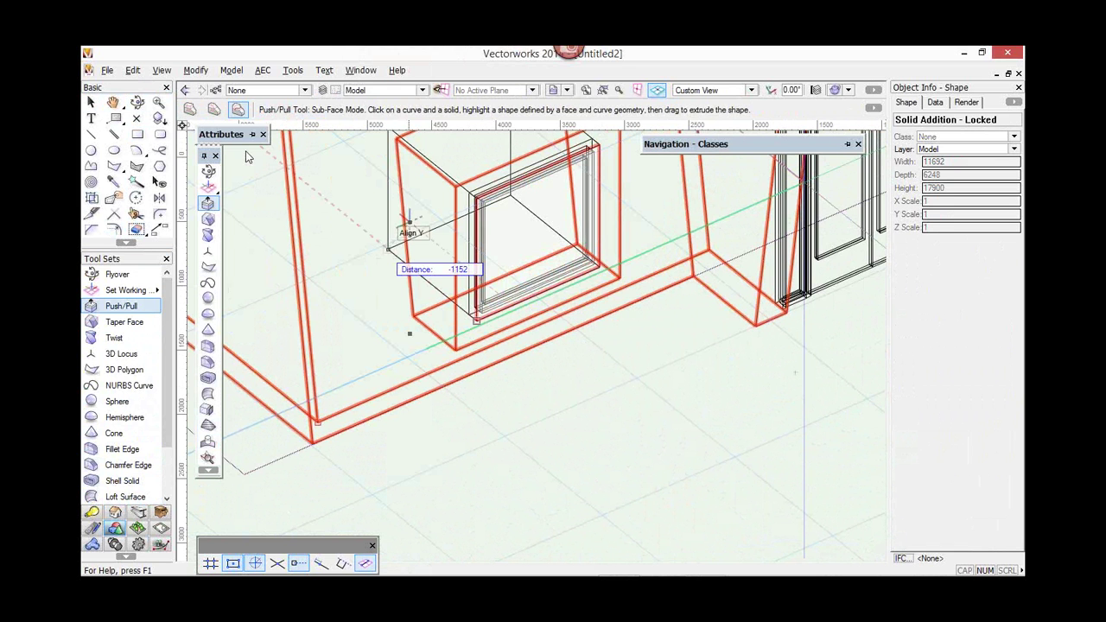
# - Extrude the front face of the window surround outward by 300 mm with Push/Pull in Extrude Face Mode
pyautogui.press('u')
pyautogui.click(511, 363)
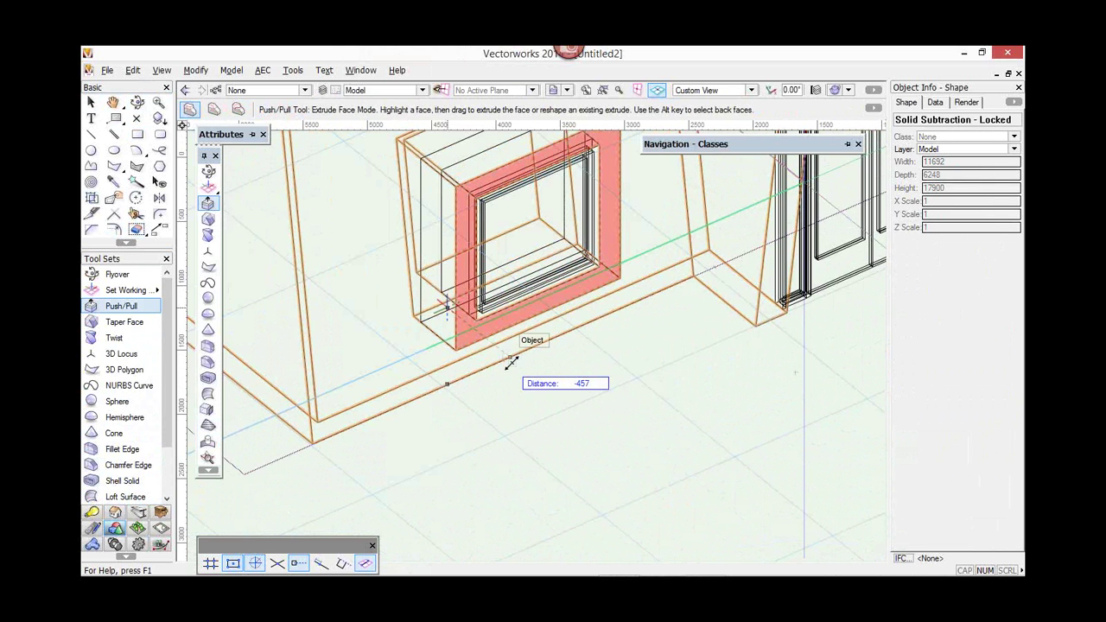
pyautogui.write('300')
pyautogui.press('Return')
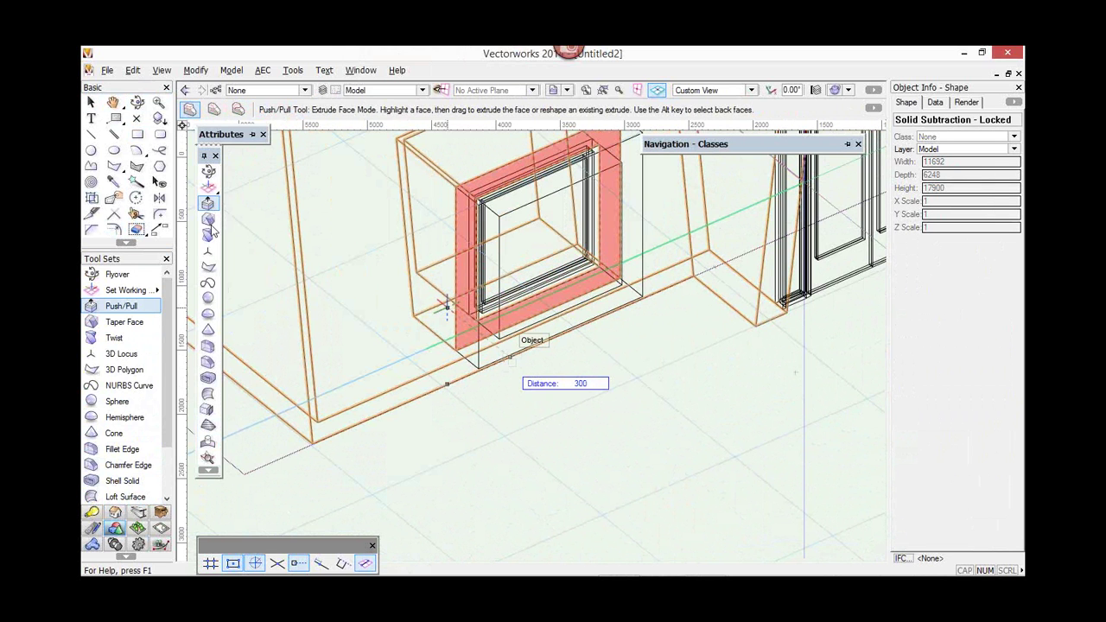
pyautogui.press('Return')
# - Taper the window surround's front face inward toward its base, using the surround's top face as the axis plane
pyautogui.click(124, 321)
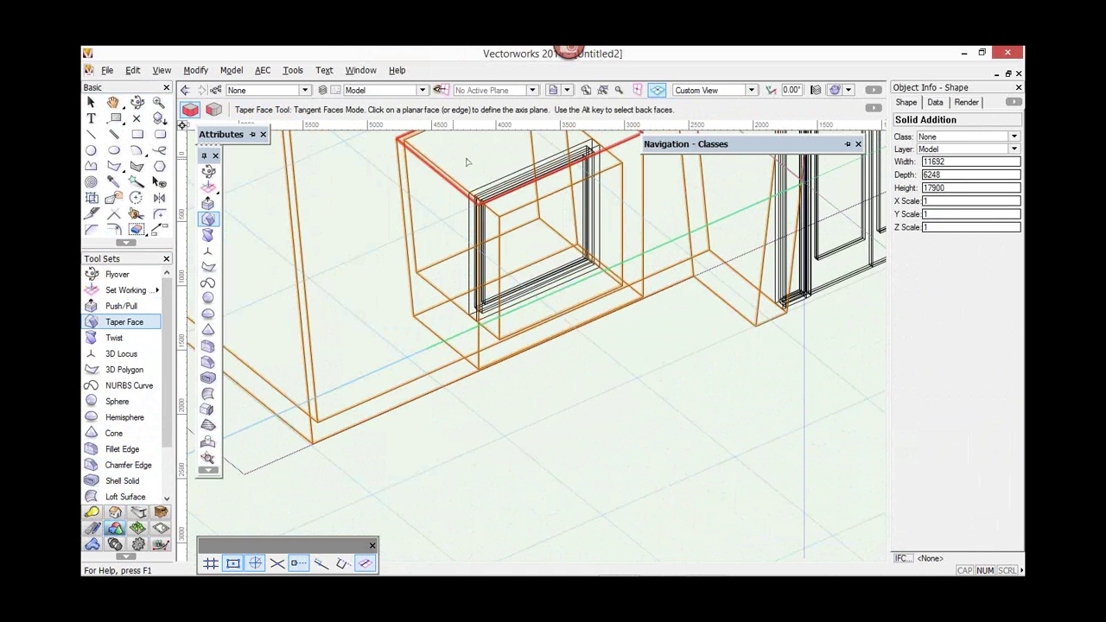
pyautogui.click(486, 174)
pyautogui.click(486, 173)
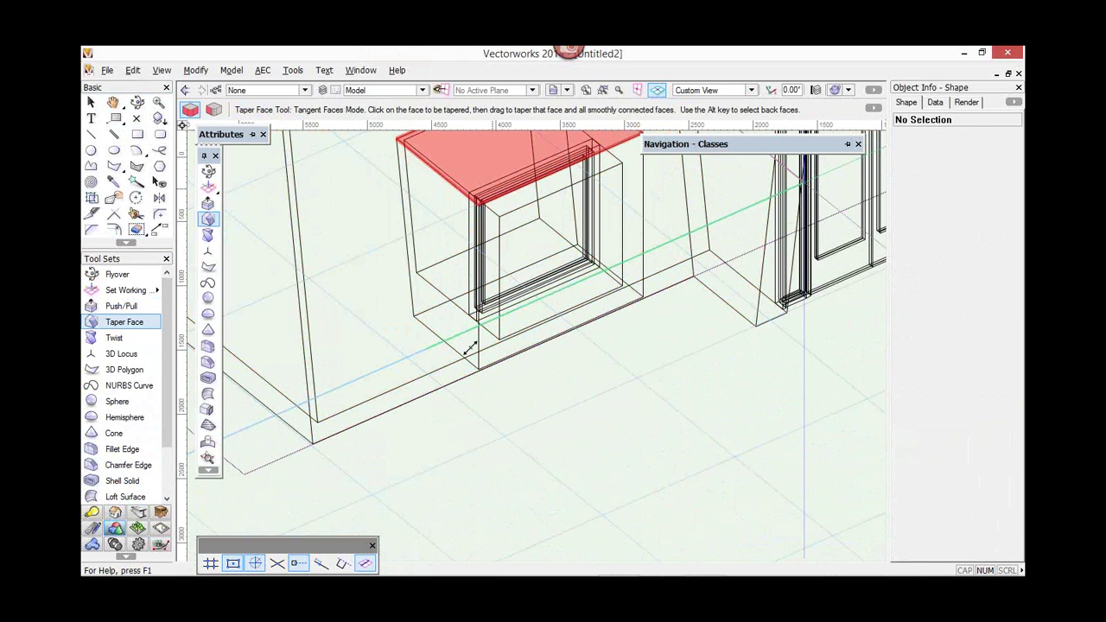
pyautogui.click(470, 347)
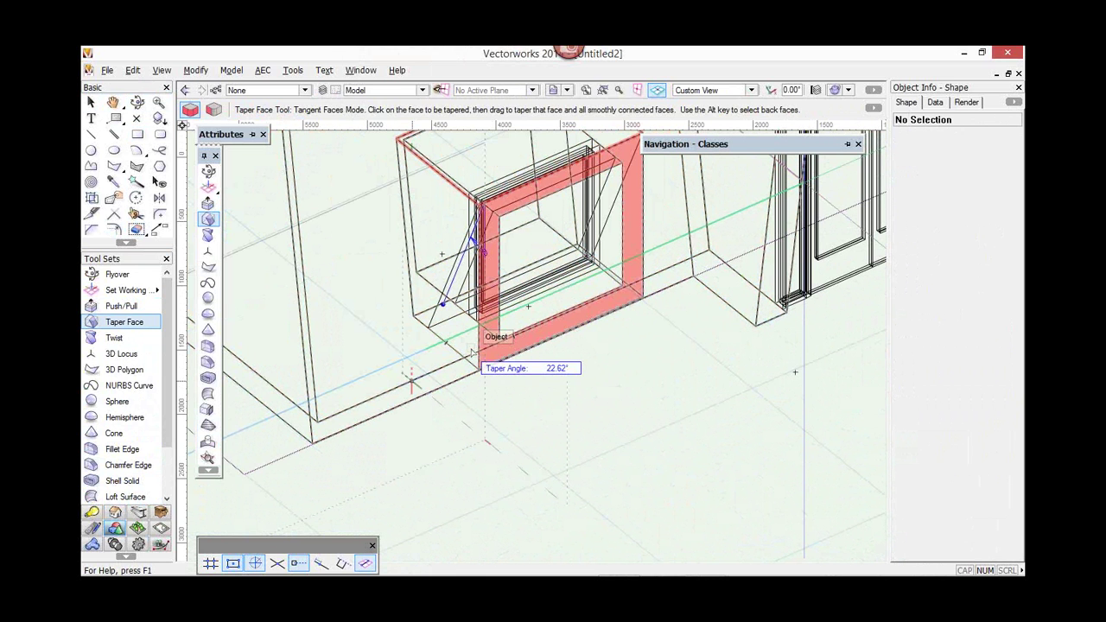
pyautogui.click(476, 350)
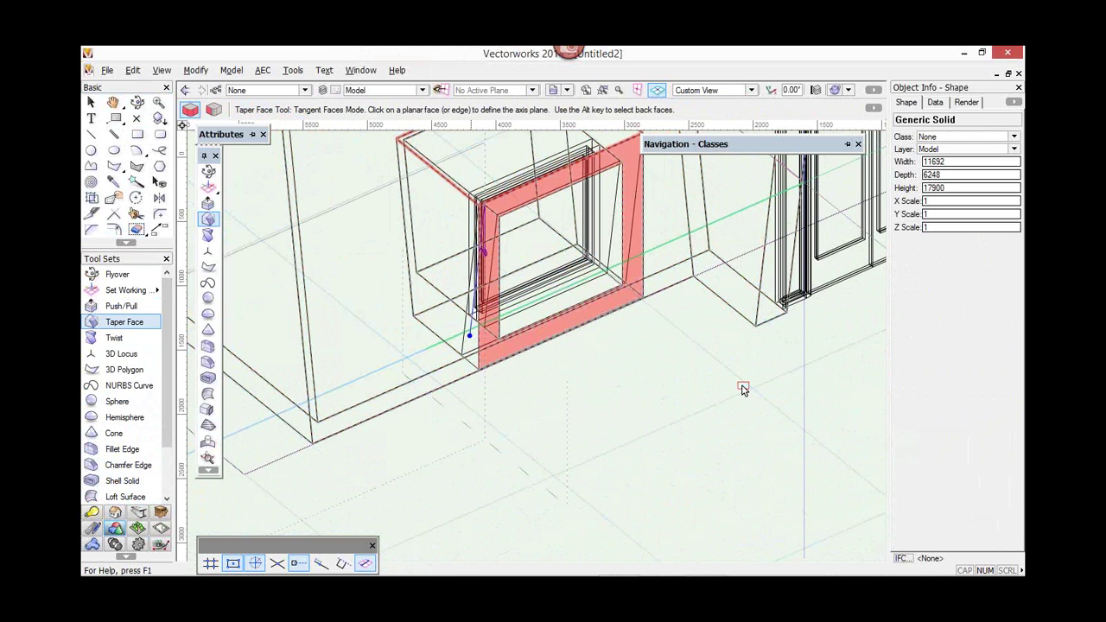
# - Extract the sloping top surface of the low side extension as a polygon
pyautogui.scroll(-4, 743, 389)
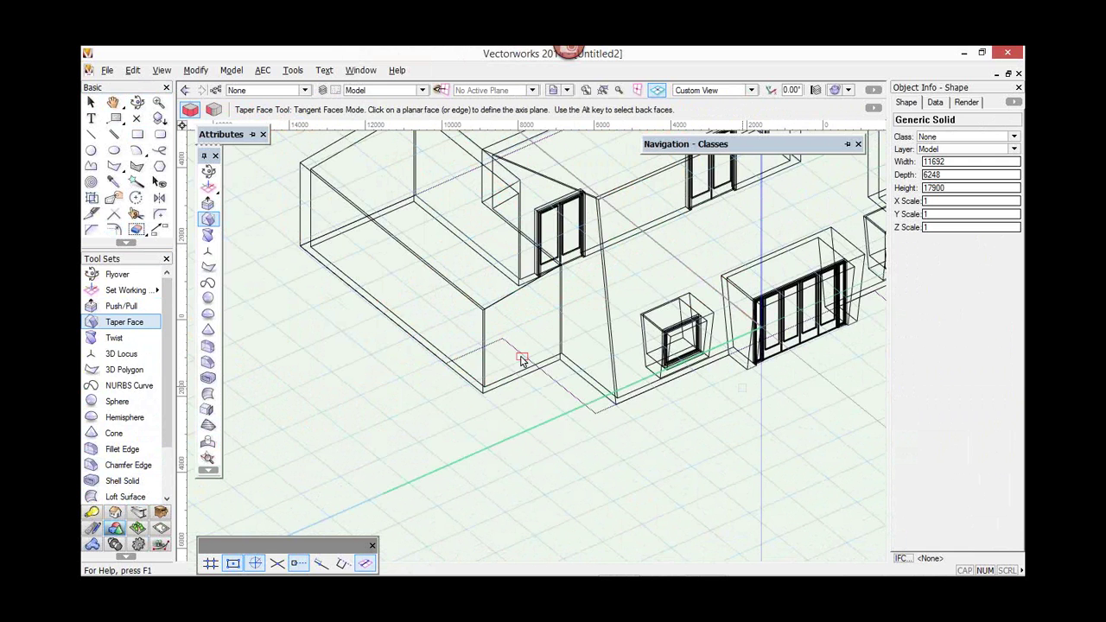
pyautogui.moveTo(550, 343); pyautogui.dragTo(256, 356, button='middle')
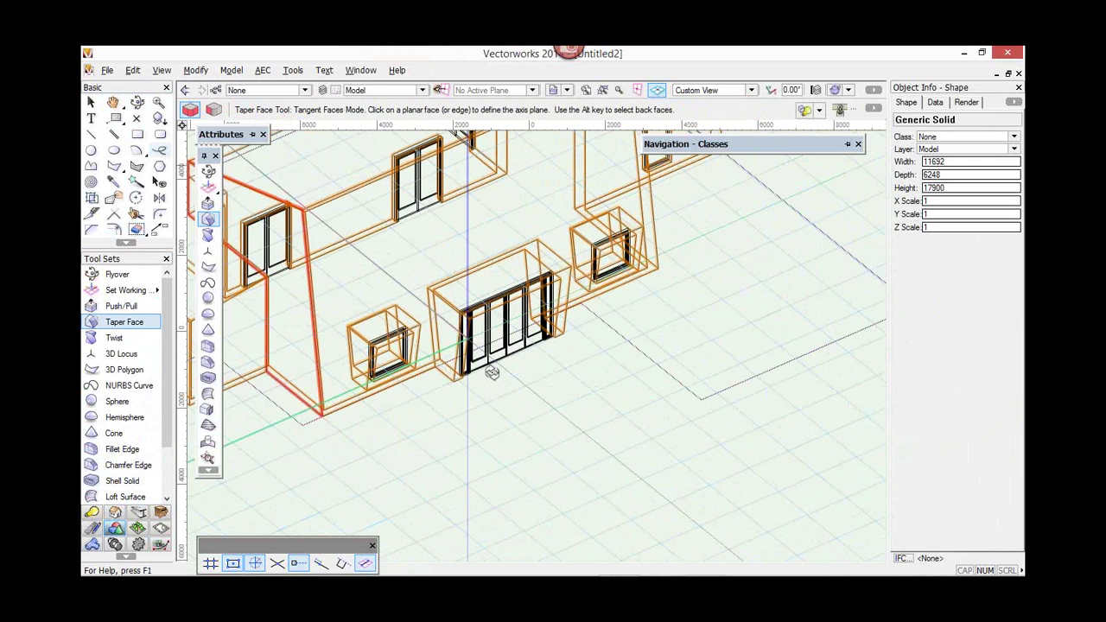
pyautogui.keyDown('ctrl'); pyautogui.moveTo(492, 373); pyautogui.dragTo(157, 165, button='middle'); pyautogui.keyUp('ctrl')
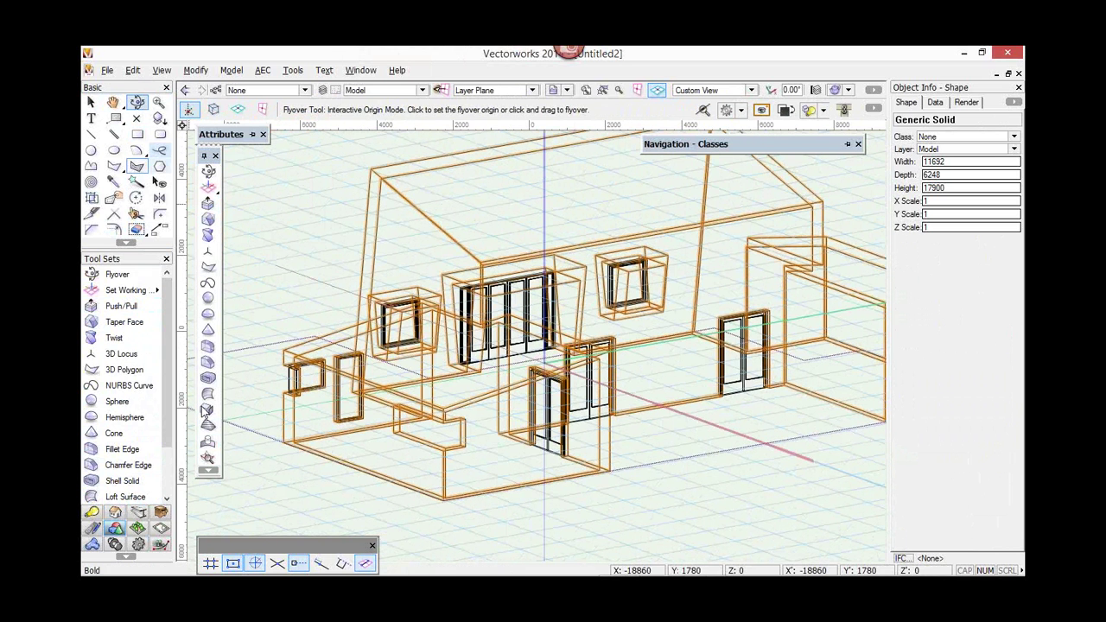
pyautogui.click(320, 355)
pyautogui.press('Return')
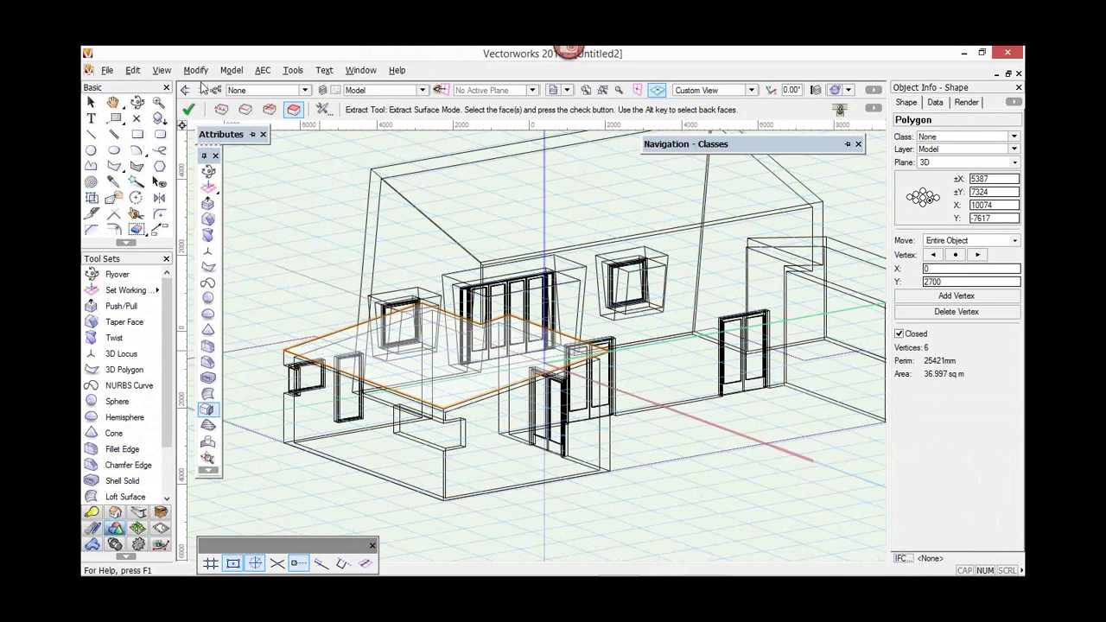
# - Extrude the extracted roof polygon by 200 mm to form a roof slab
pyautogui.click(231, 70)
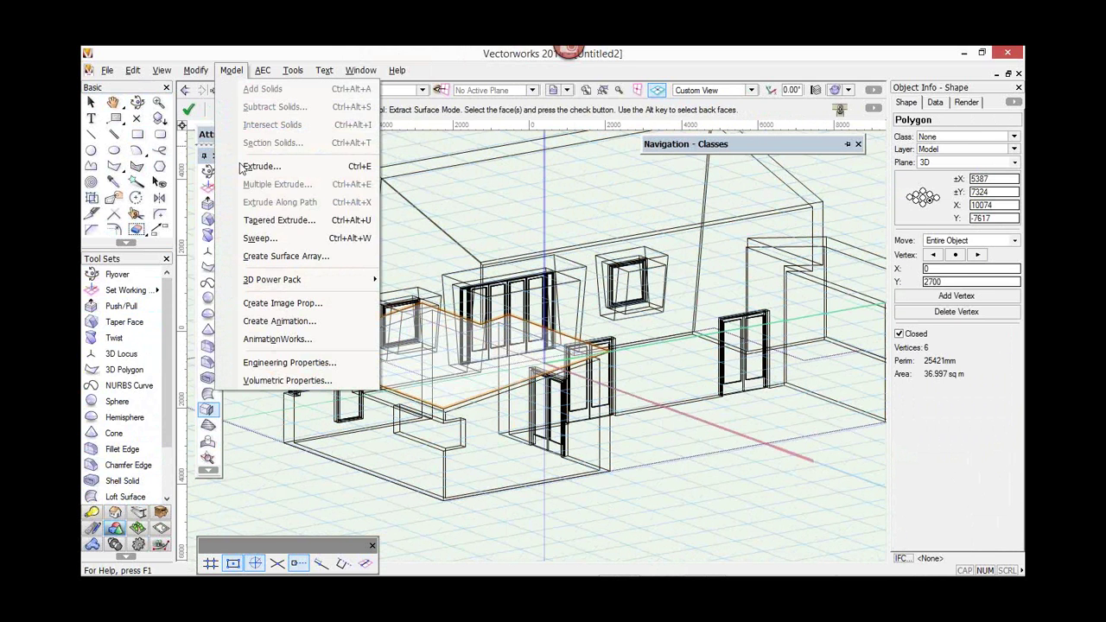
pyautogui.click(251, 166)
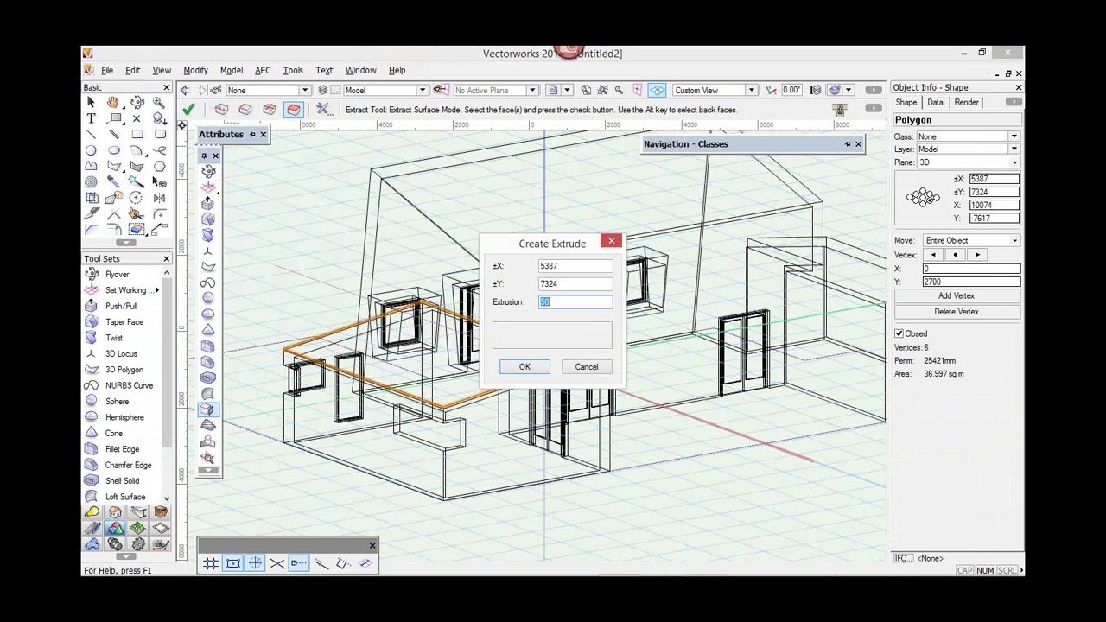
pyautogui.write('100')
pyautogui.press('BackSpace')
pyautogui.press('BackSpace')
pyautogui.press('BackSpace')
pyautogui.write('200')
pyautogui.press('Return')
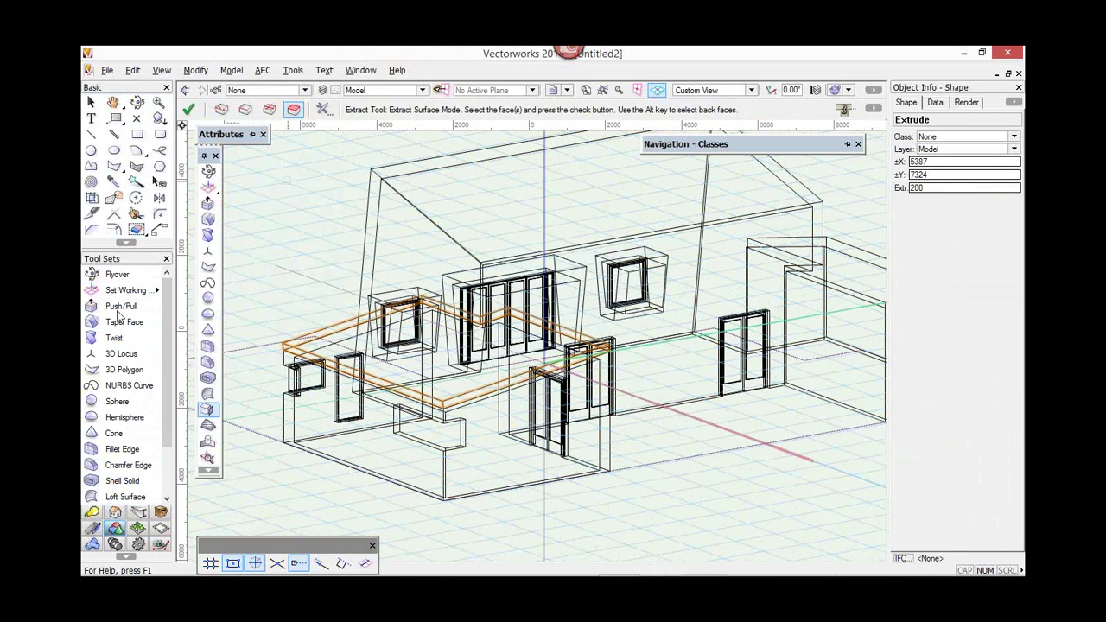
# - Push the roof slab's edge face above the extension's narrow window outward to form an overhang
pyautogui.click(117, 311)
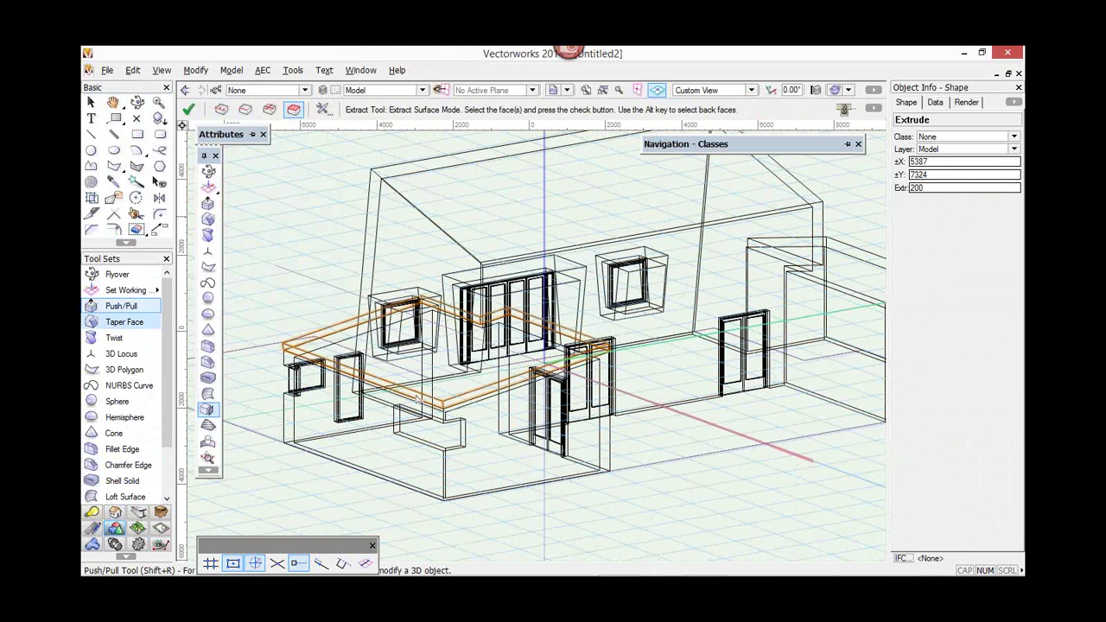
pyautogui.hotkey('shift', 'r')
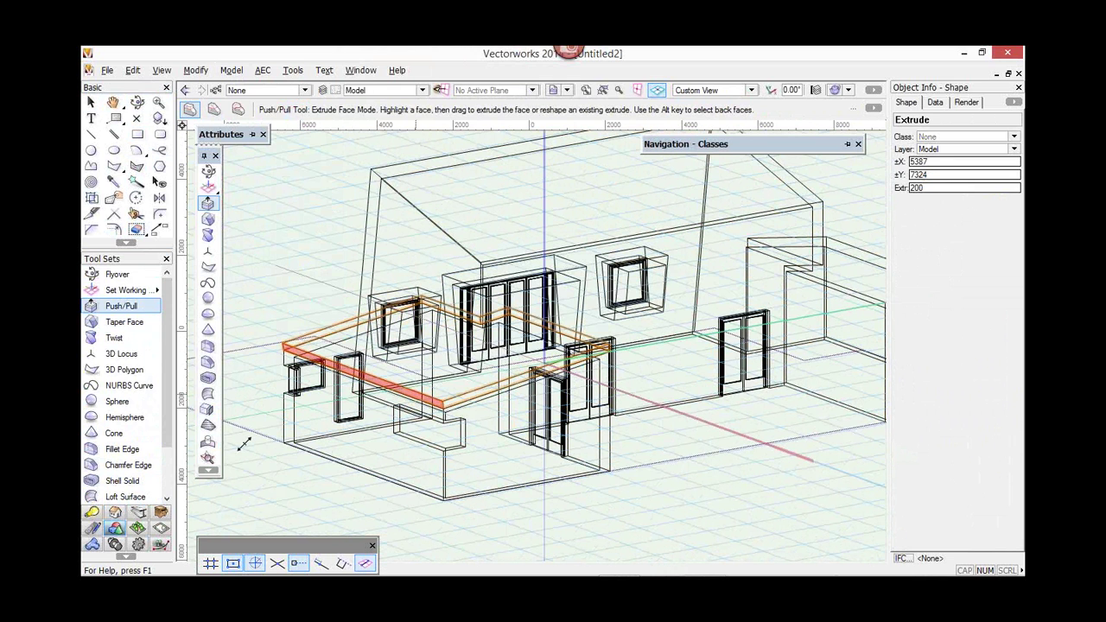
pyautogui.click(244, 443)
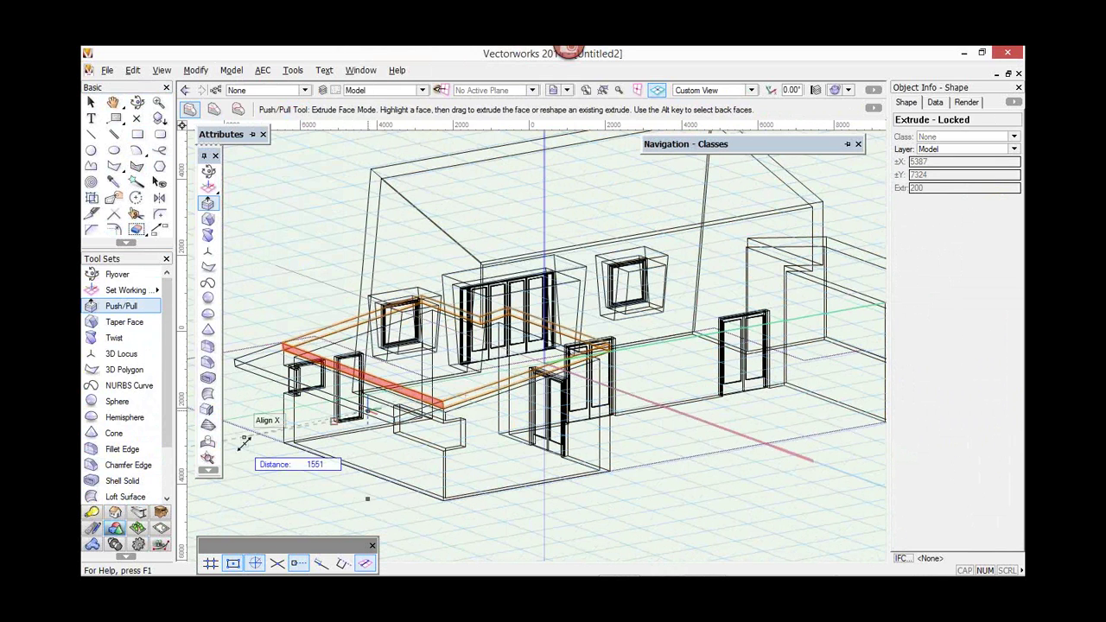
pyautogui.click(245, 441)
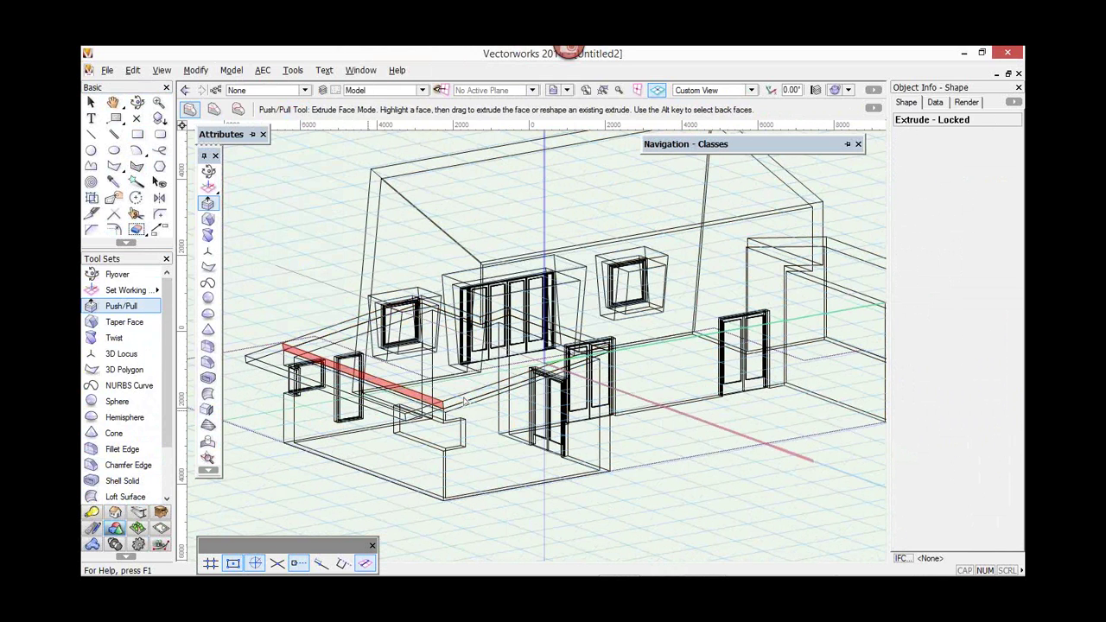
# - Push the roof slab's edge face on the extension's double-door side outward by 1200 mm
pyautogui.click(508, 431)
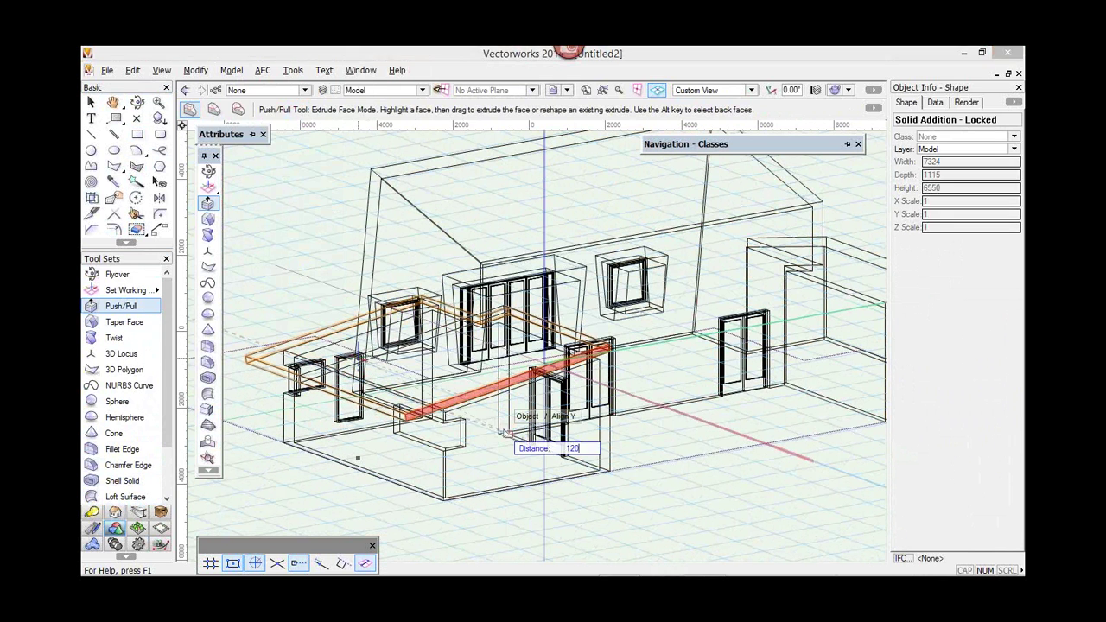
pyautogui.click(458, 412)
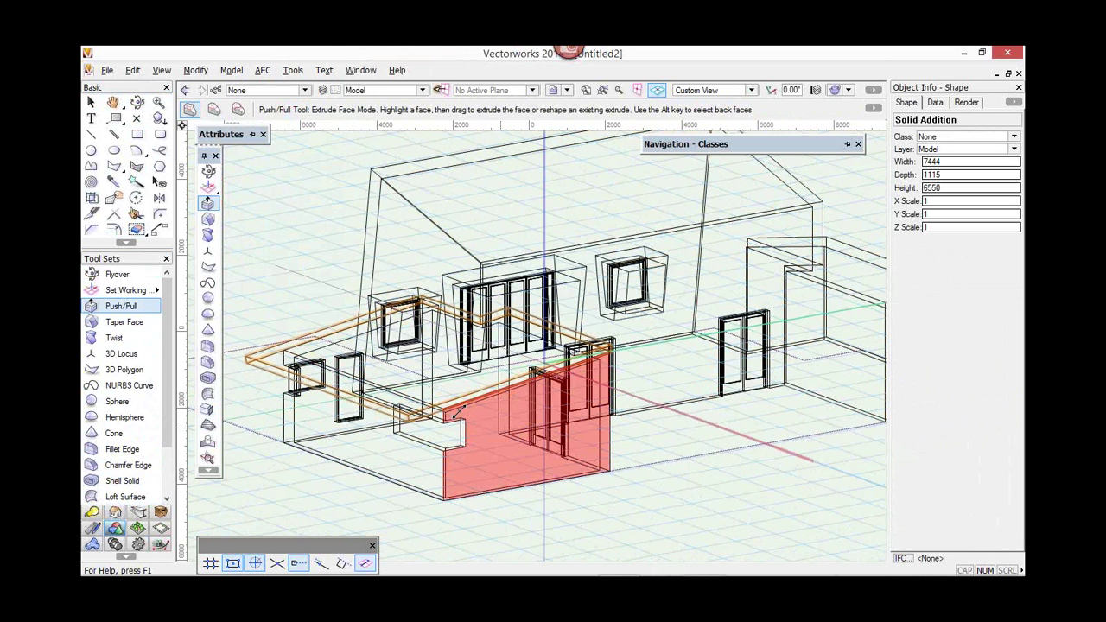
pyautogui.click(459, 412)
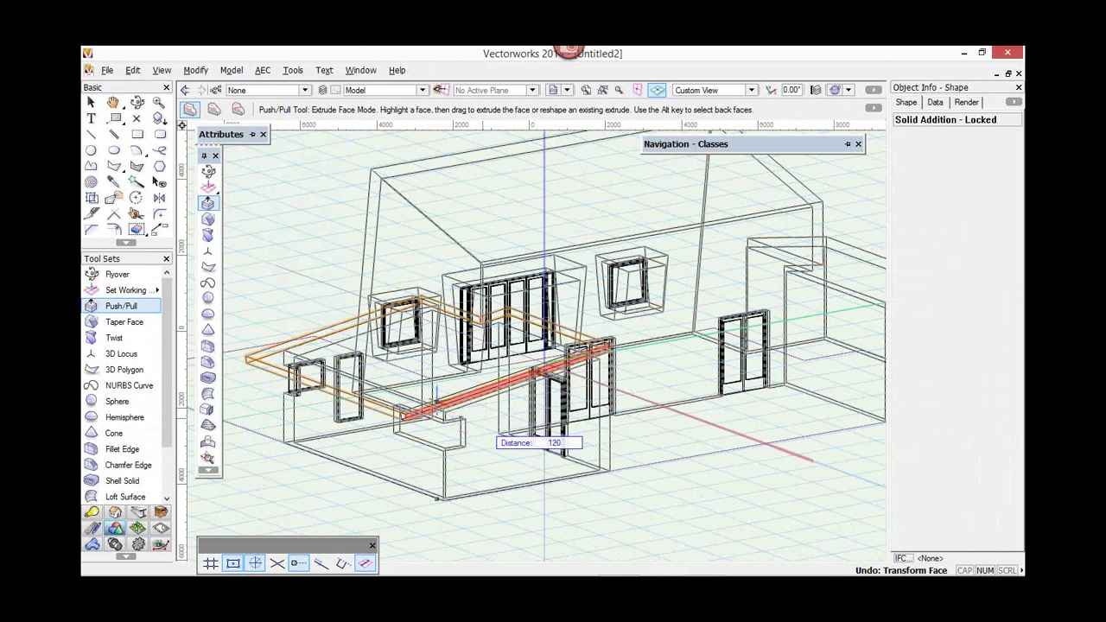
pyautogui.write('12')
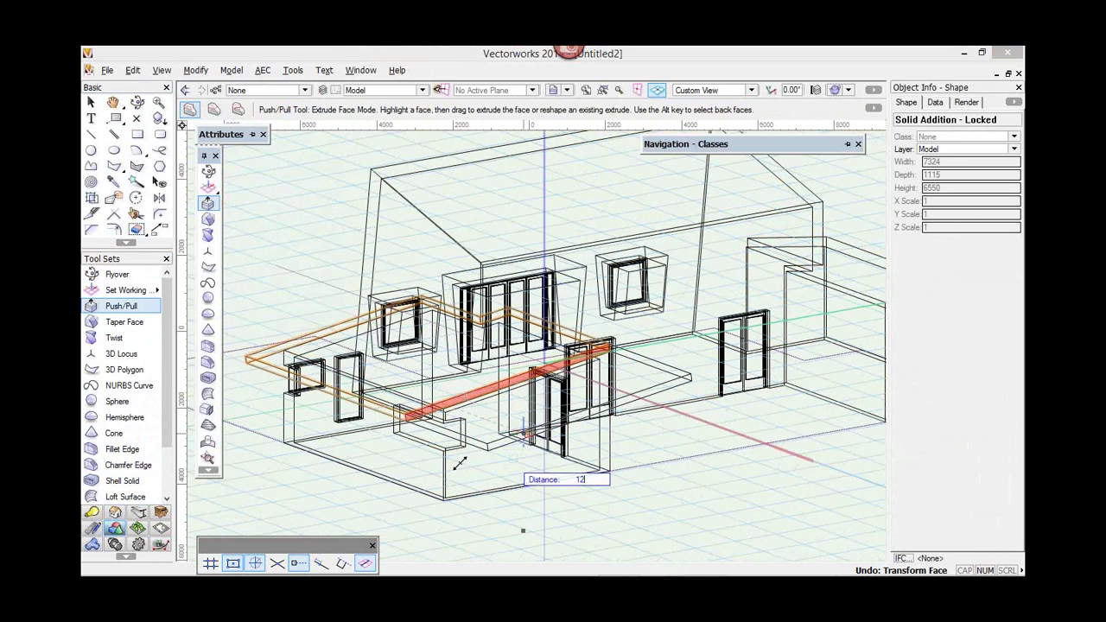
pyautogui.write('00')
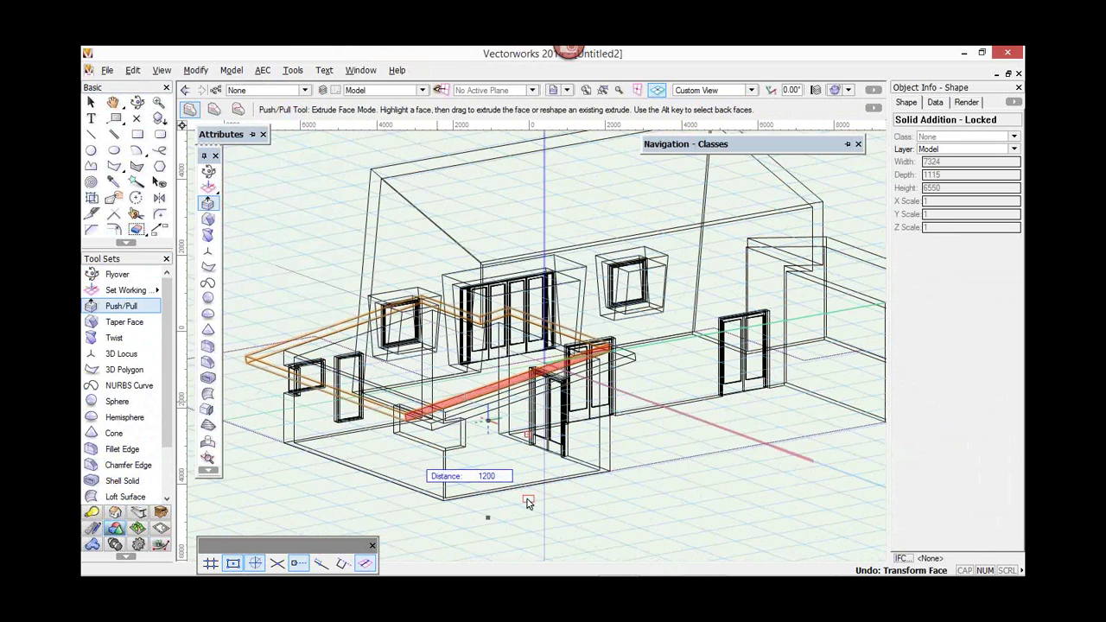
pyautogui.press('Return')
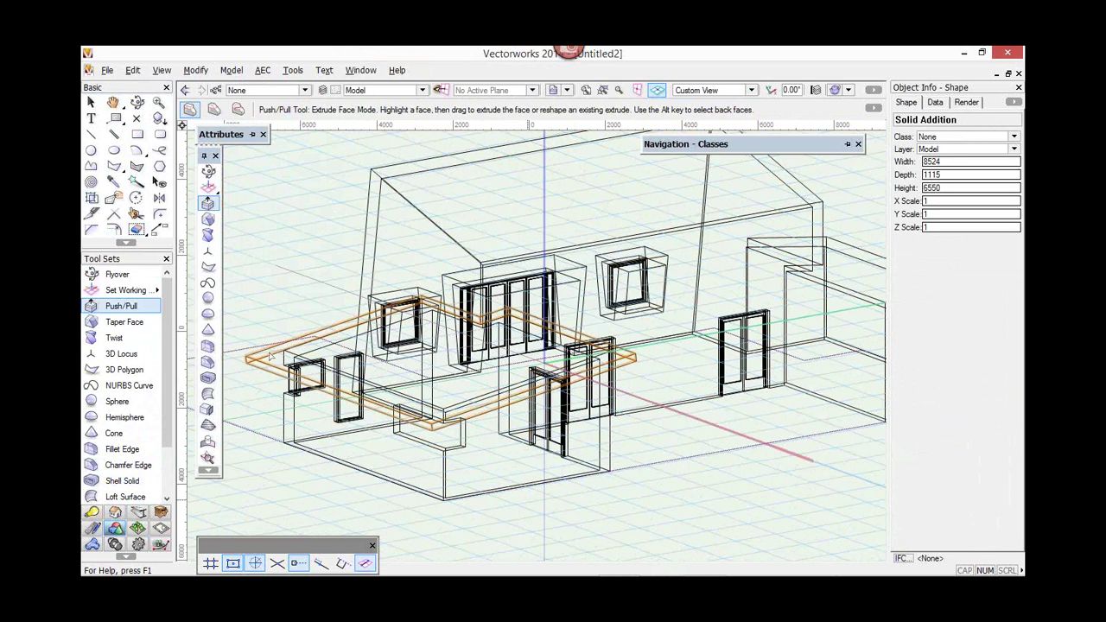
# - Push the roof slab's opposite edge face, on the folding-door side, outward by 1200 mm
pyautogui.click(248, 331)
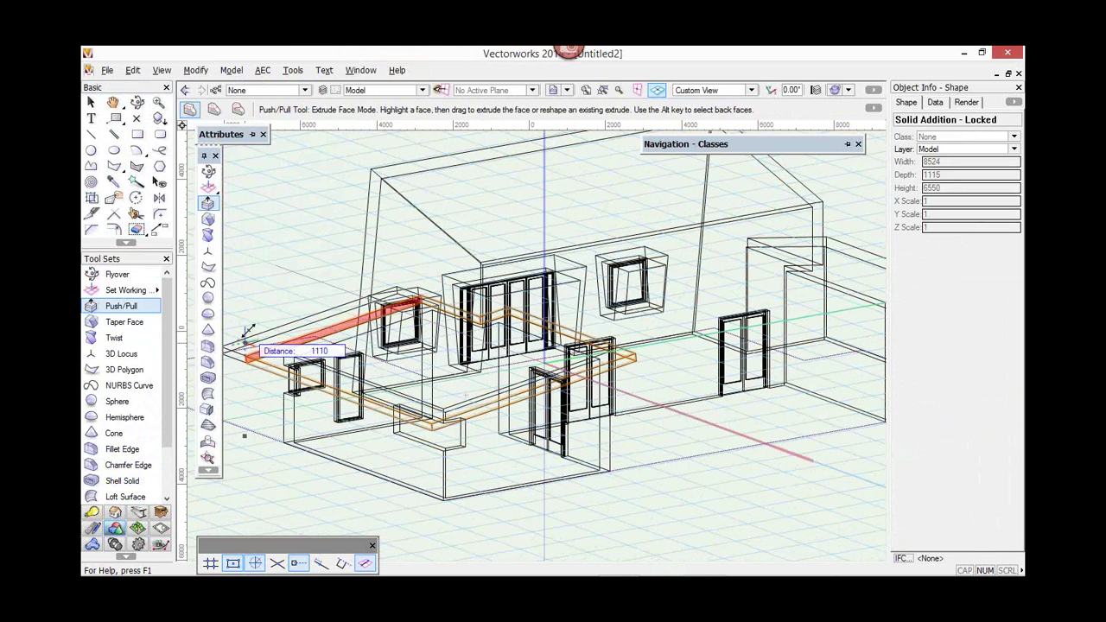
pyautogui.write('1200')
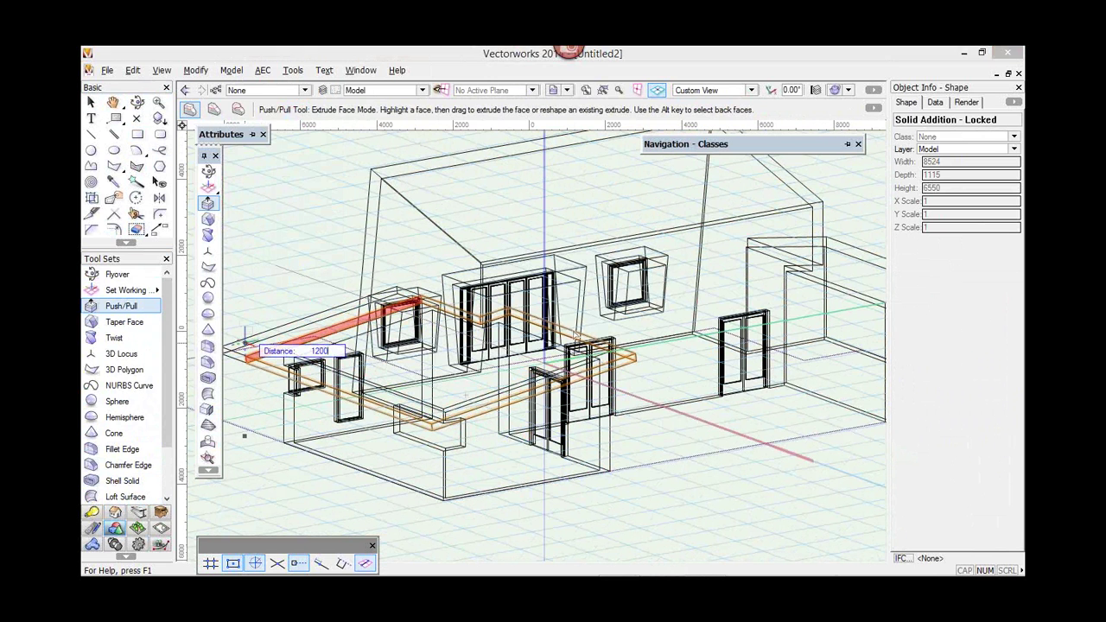
pyautogui.press('Return')
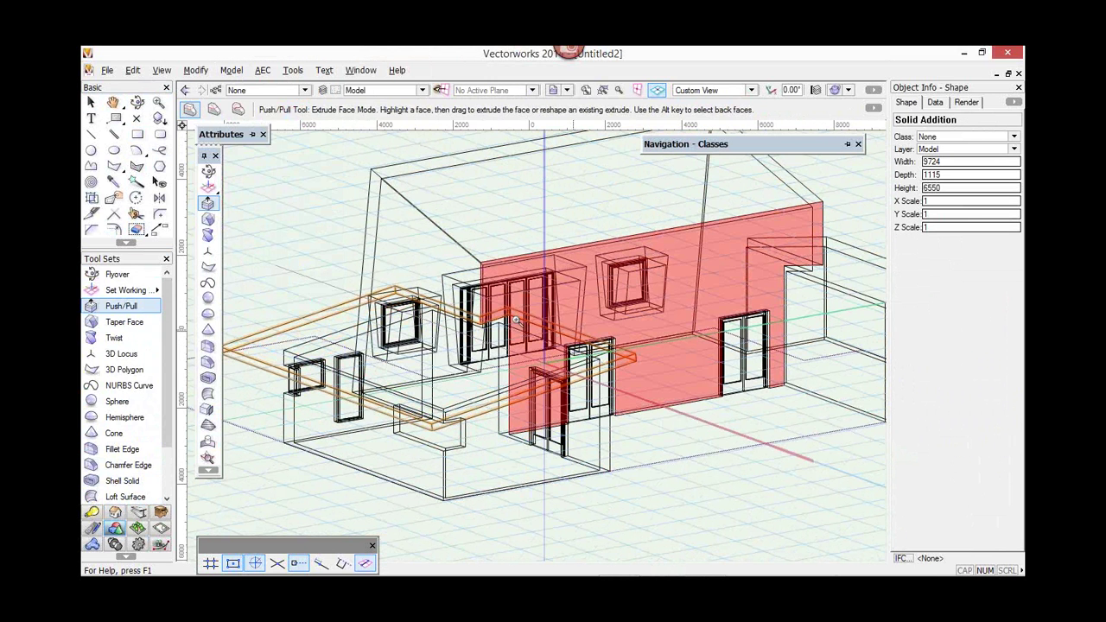
# - Try tapering the roof slab's edge face against the main house wall by 8° about the slab's underside
pyautogui.press('c')
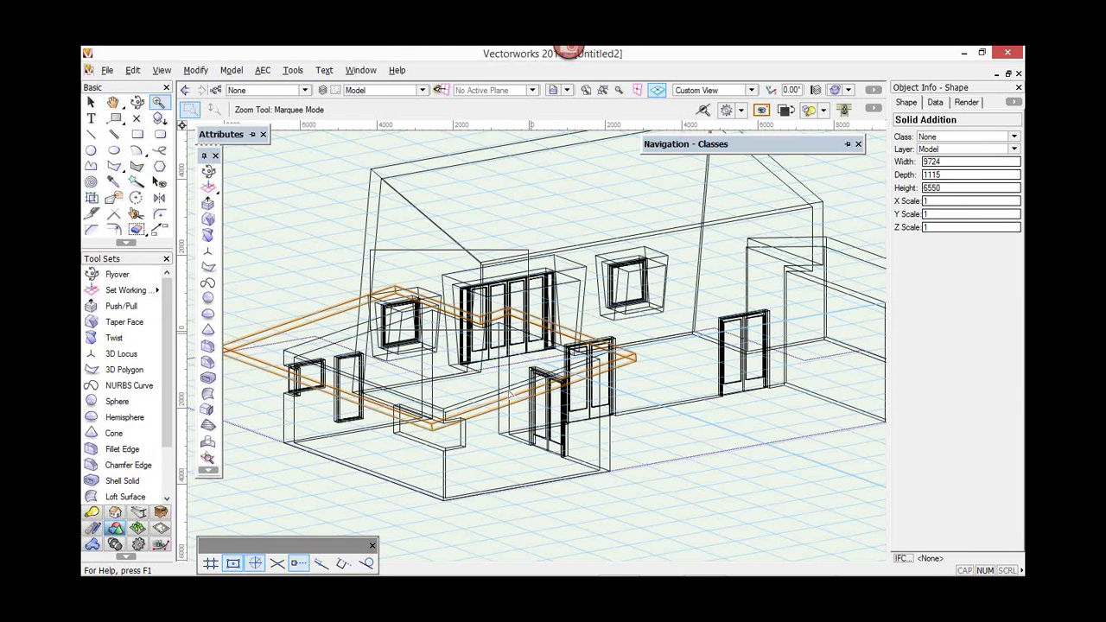
pyautogui.moveTo(528, 330); pyautogui.dragTo(534, 338)
pyautogui.press('x')
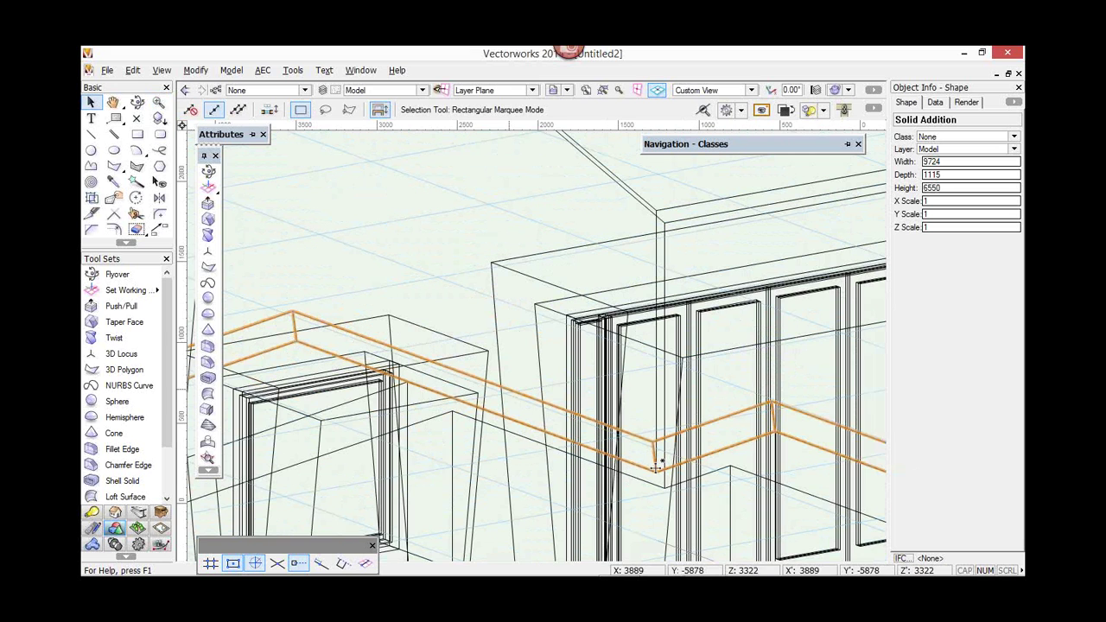
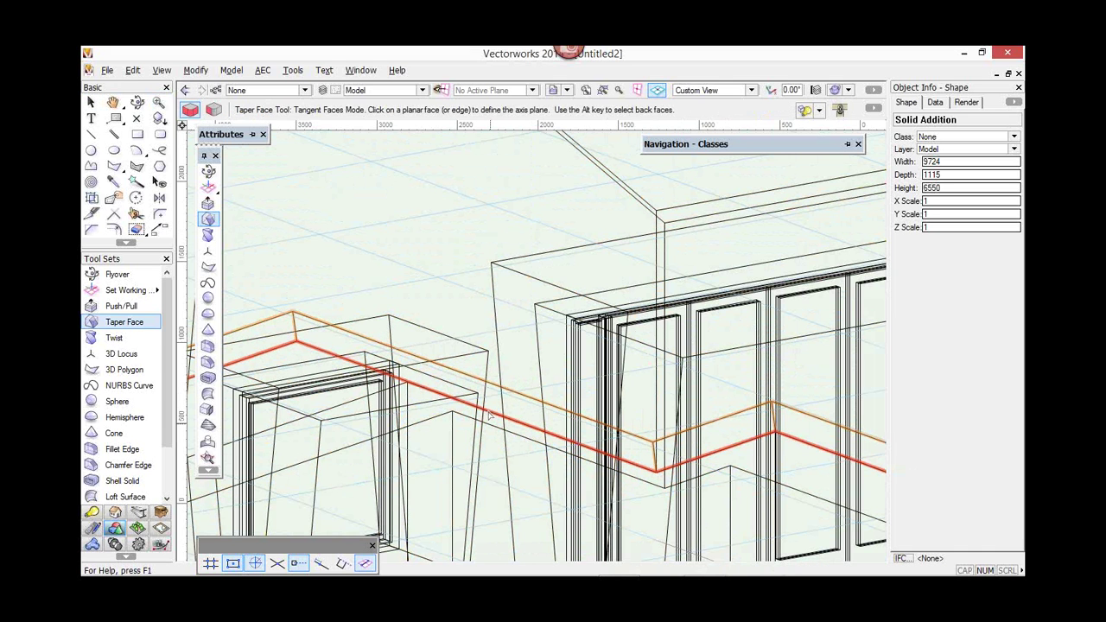
pyautogui.click(490, 415)
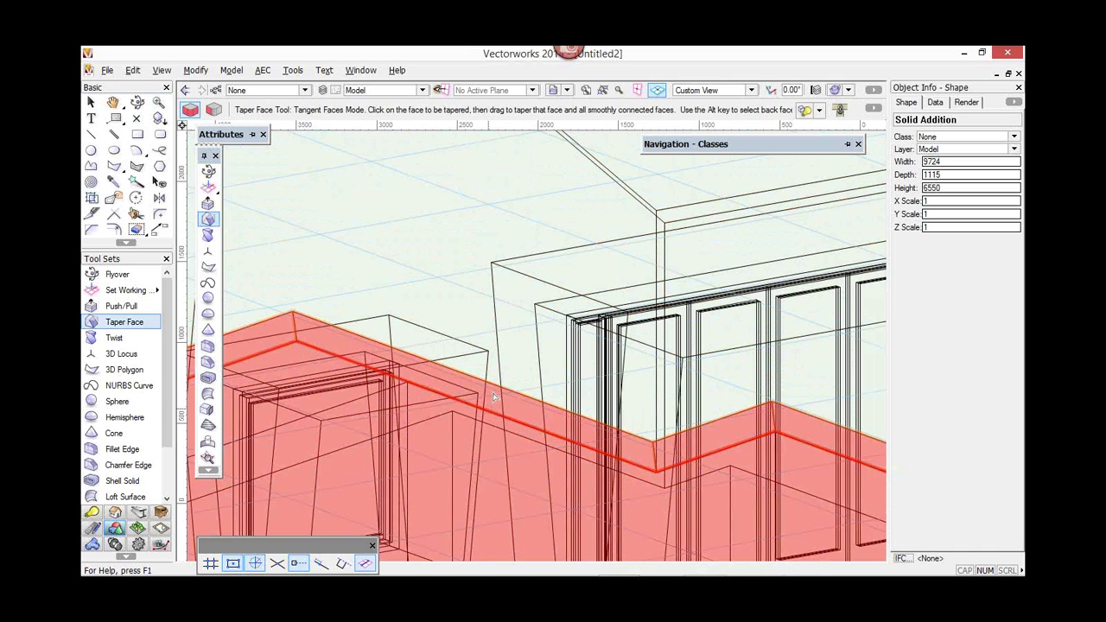
pyautogui.click(501, 330)
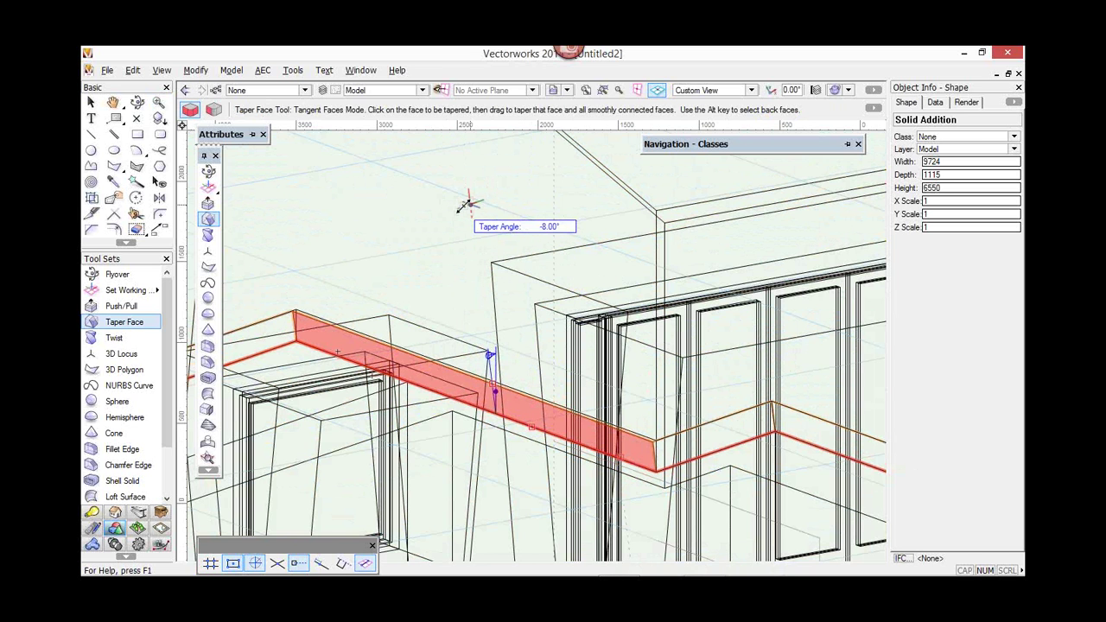
pyautogui.press('Tab')
pyautogui.write('8')
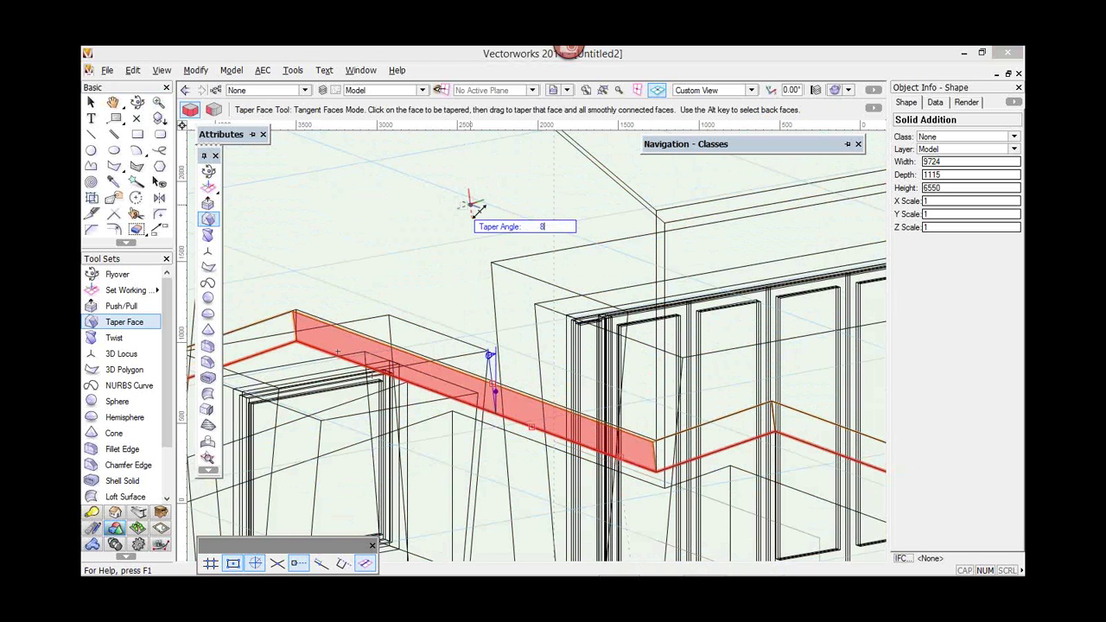
pyautogui.press('Return')
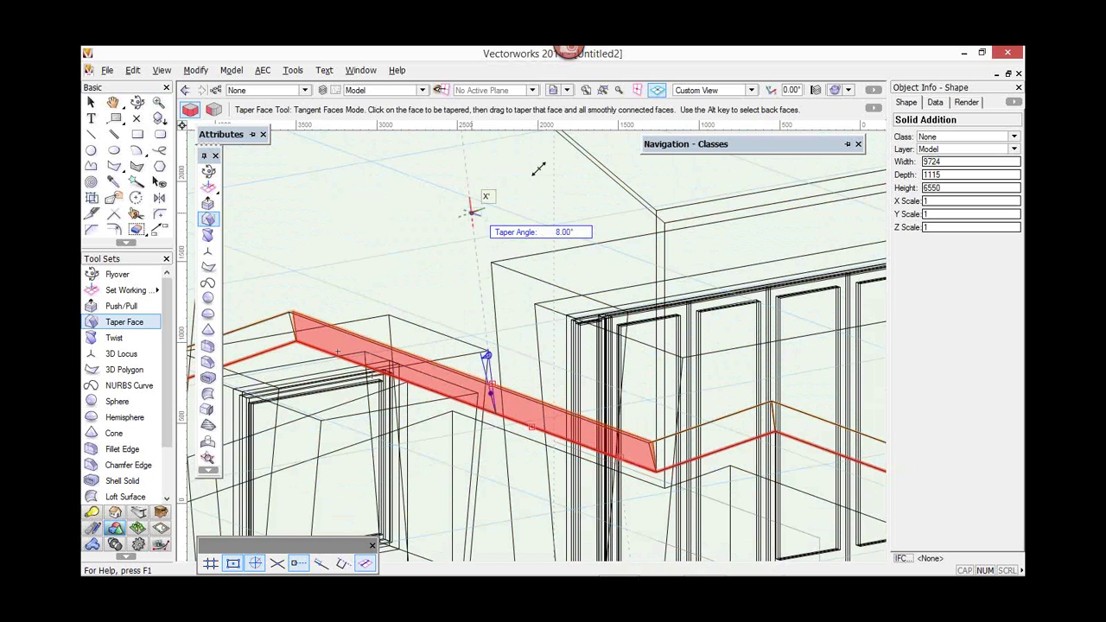
pyautogui.click(535, 175)
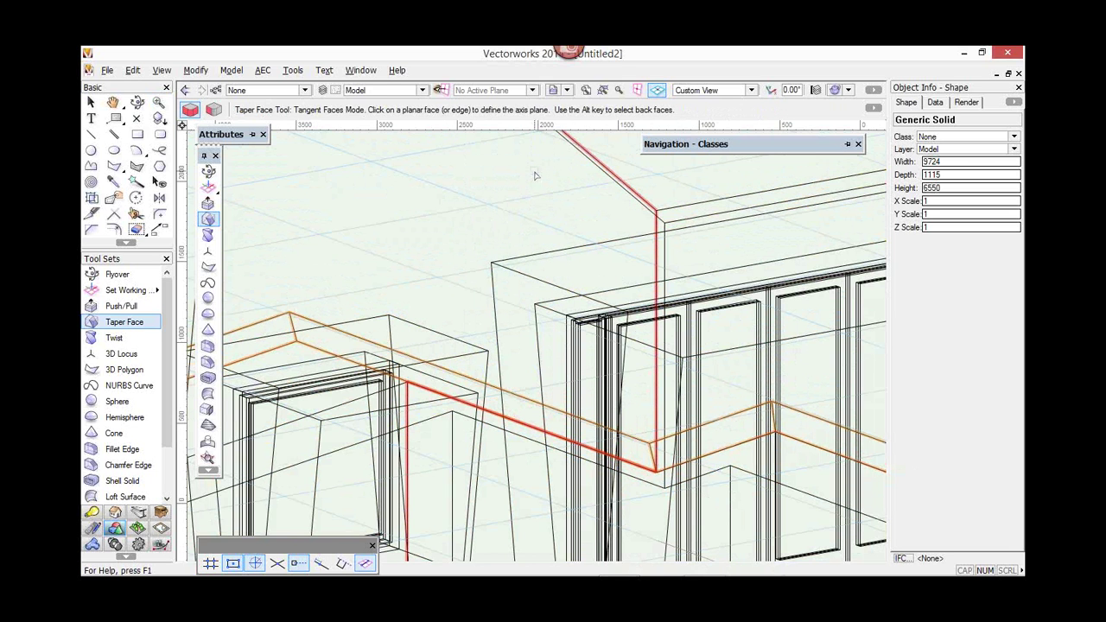
pyautogui.click(500, 463)
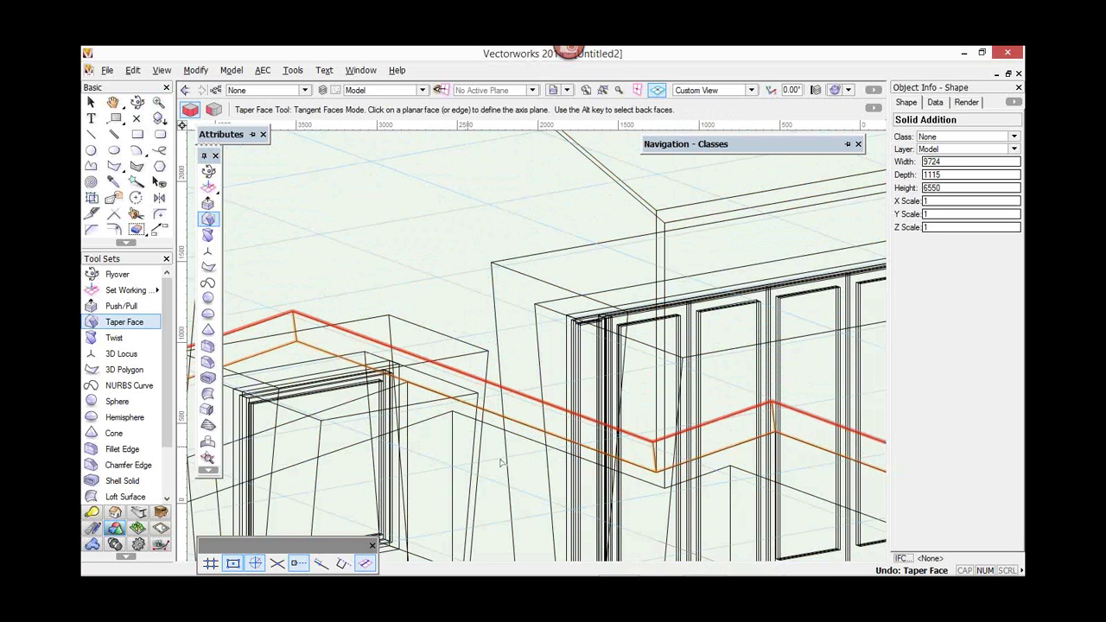
# - Taper the roof slab's edge face against the main house wall by -8° about the slab's underside
pyautogui.click(492, 394)
pyautogui.click(482, 261)
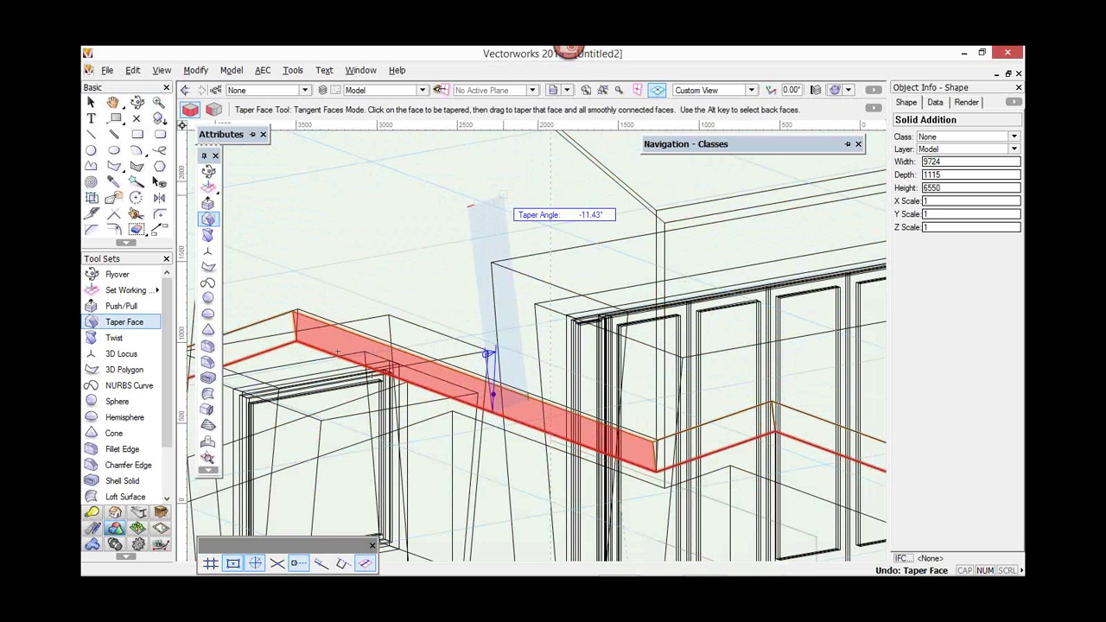
pyautogui.write('-8')
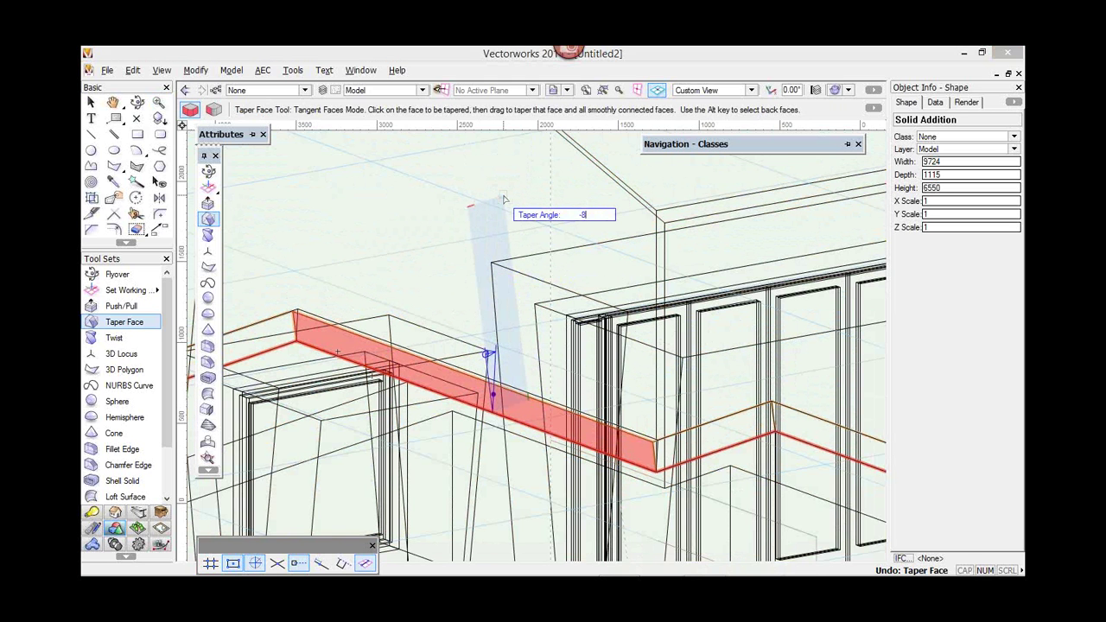
pyautogui.press('Return')
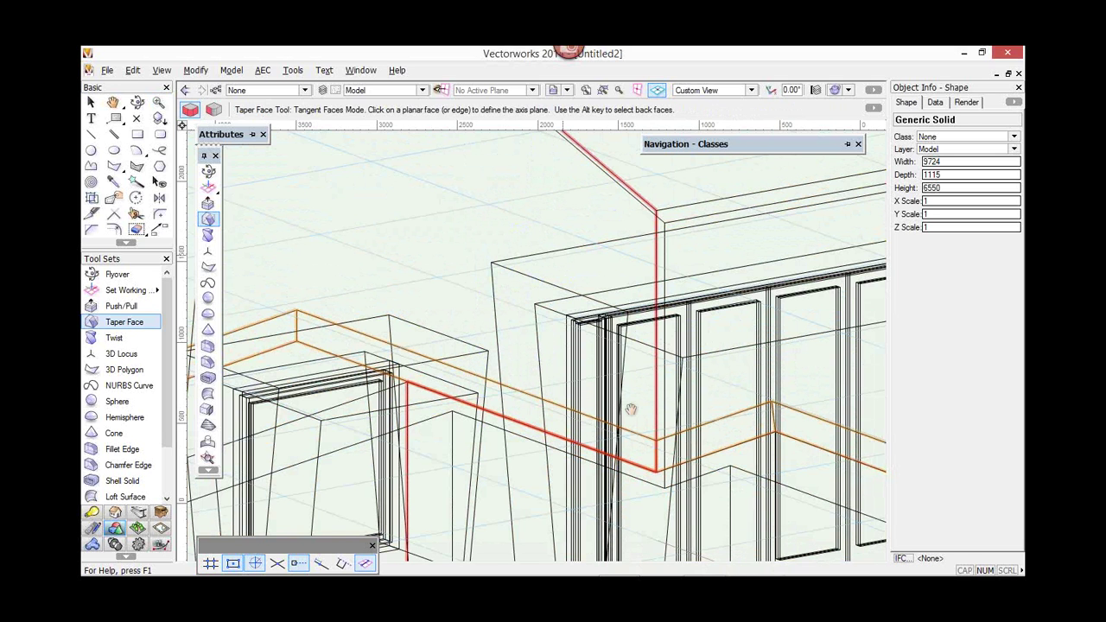
# - Taper the slab's other house-side edge face, beyond the inner step, by -8° about the underside
pyautogui.moveTo(632, 409); pyautogui.dragTo(84, 243, button='middle')
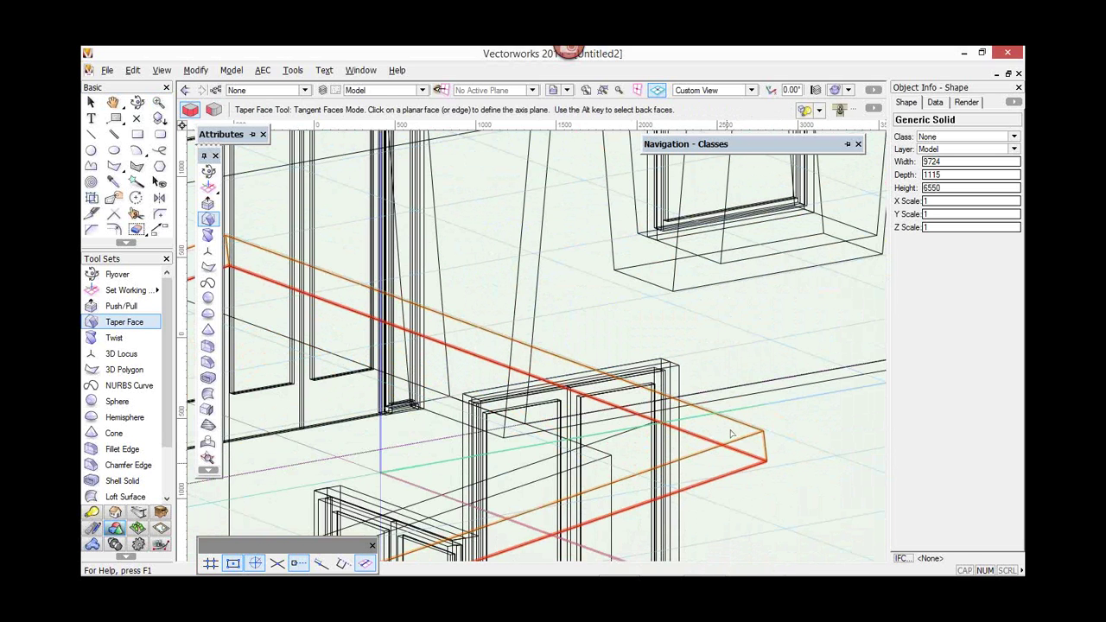
pyautogui.click(730, 434)
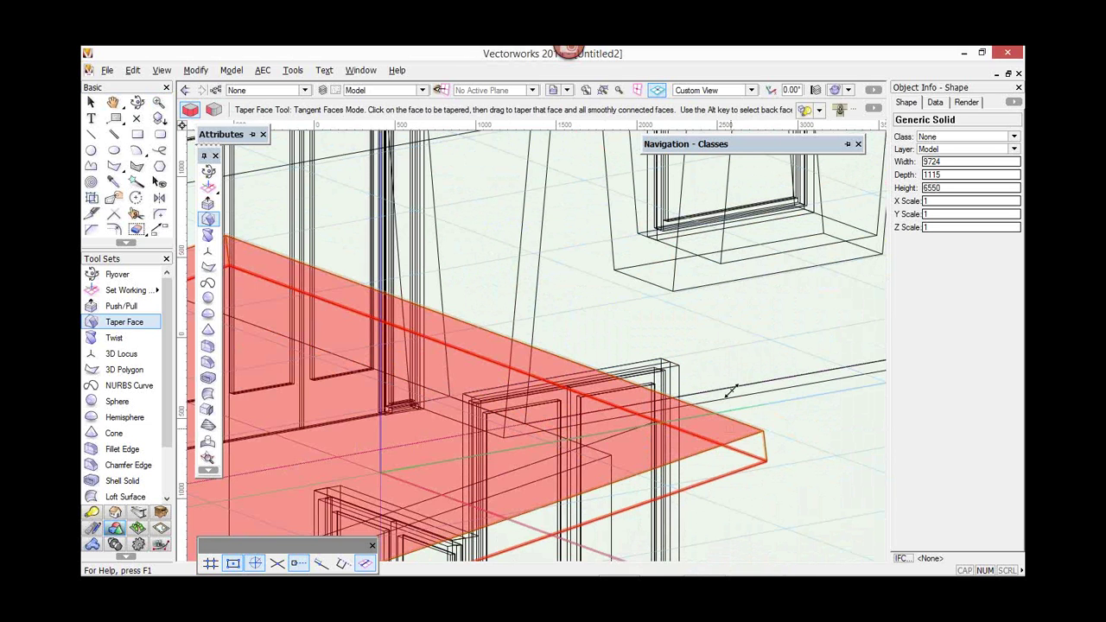
pyautogui.click(730, 392)
pyautogui.press('Tab')
pyautogui.write('-8')
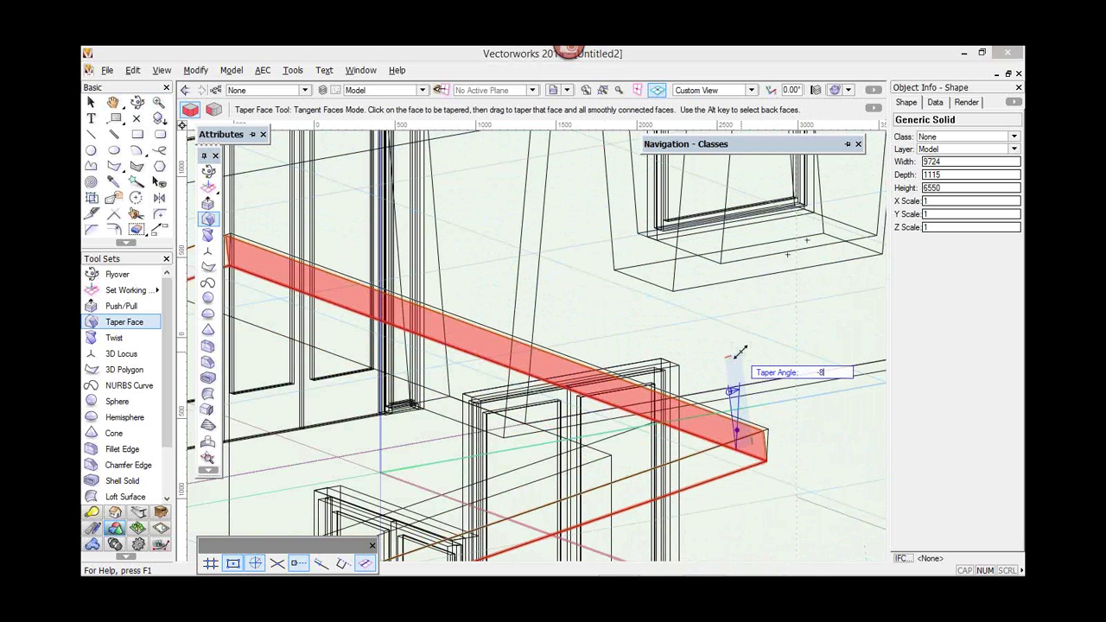
pyautogui.press('Return')
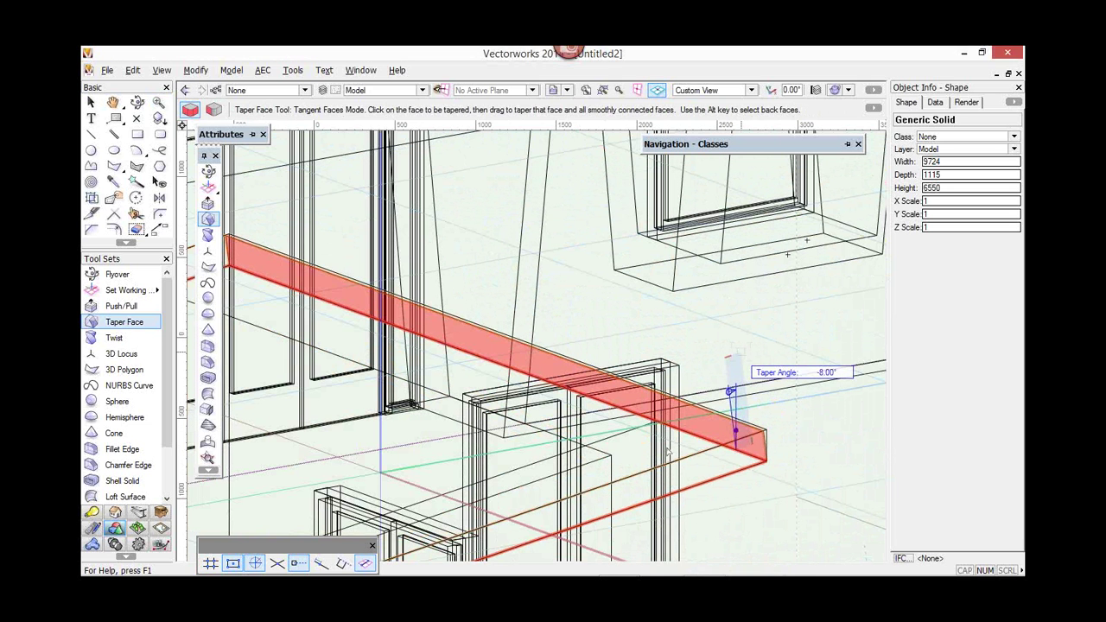
pyautogui.press('Return')
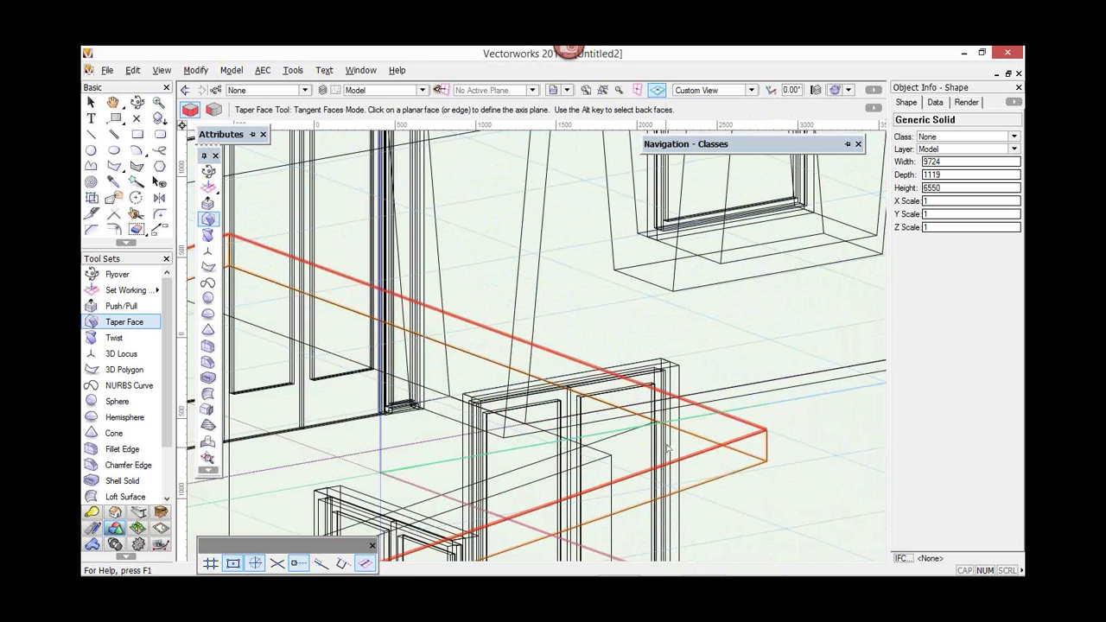
pyautogui.scroll(-3, 668, 447)
pyautogui.scroll(-2, 667, 447)
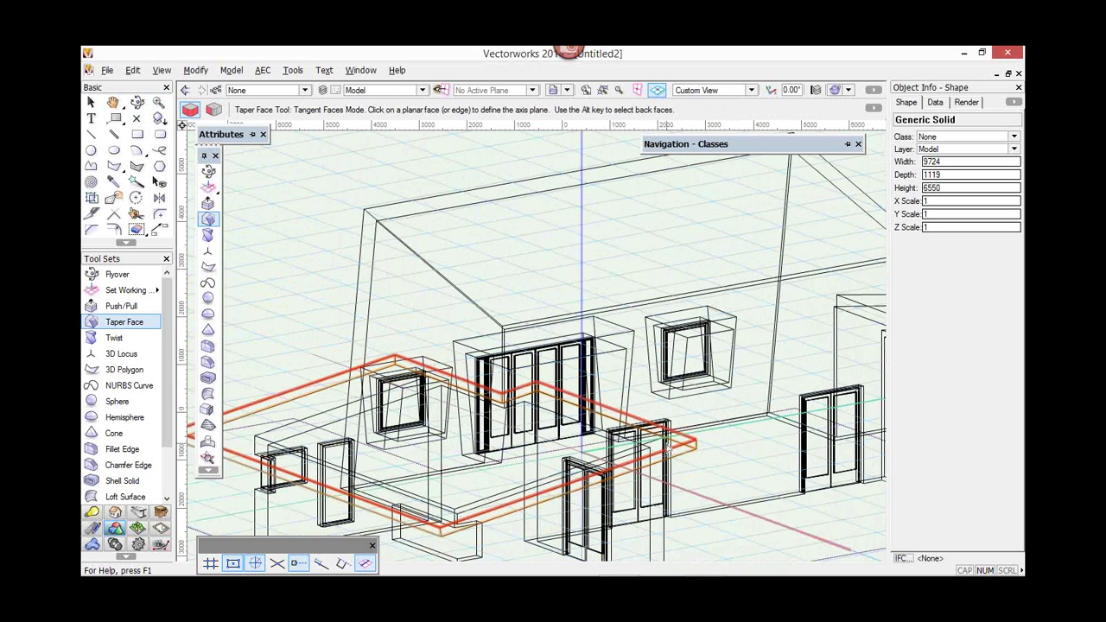
pyautogui.press('F5')
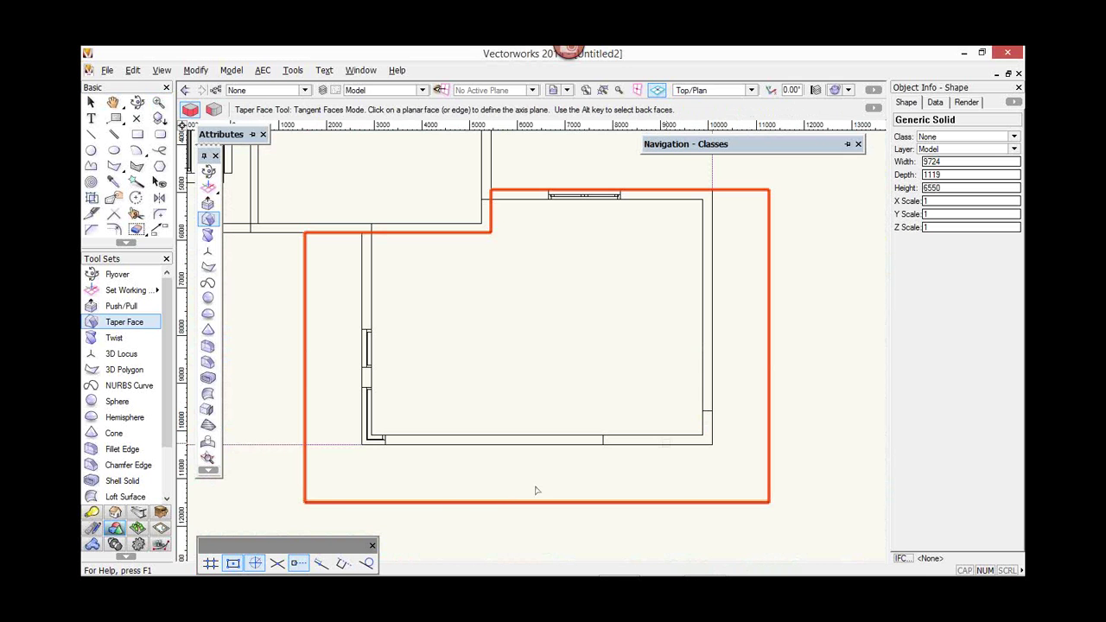
pyautogui.press('KP_1')
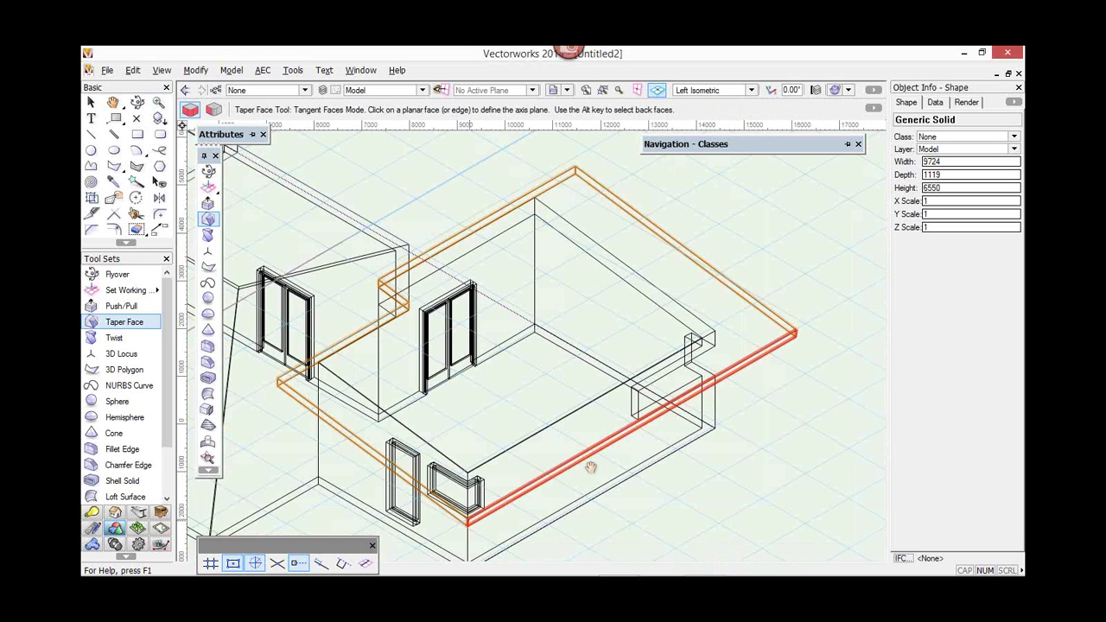
pyautogui.moveTo(590, 468); pyautogui.dragTo(238, 194)
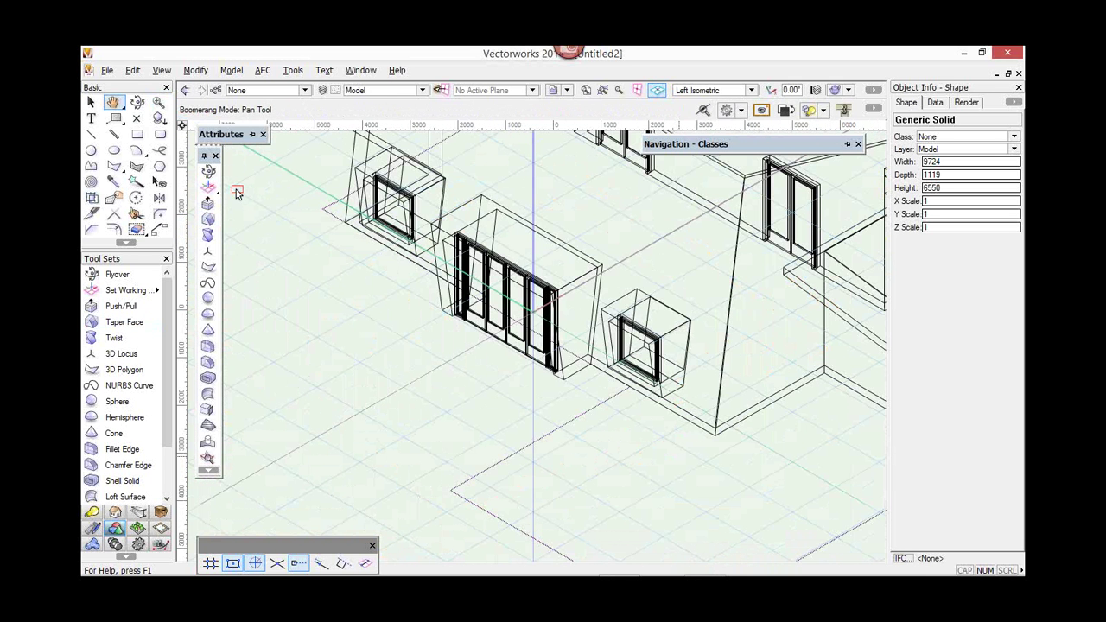
pyautogui.moveTo(540, 349); pyautogui.dragTo(605, 343, button='middle')
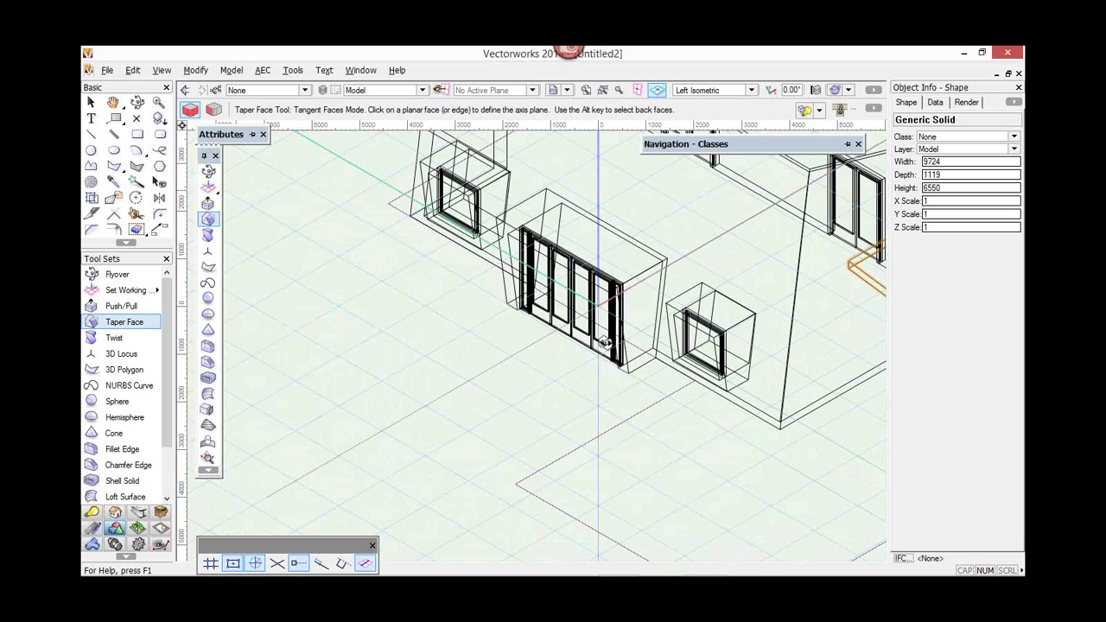
pyautogui.hotkey('shift', 'c')
pyautogui.press('x')
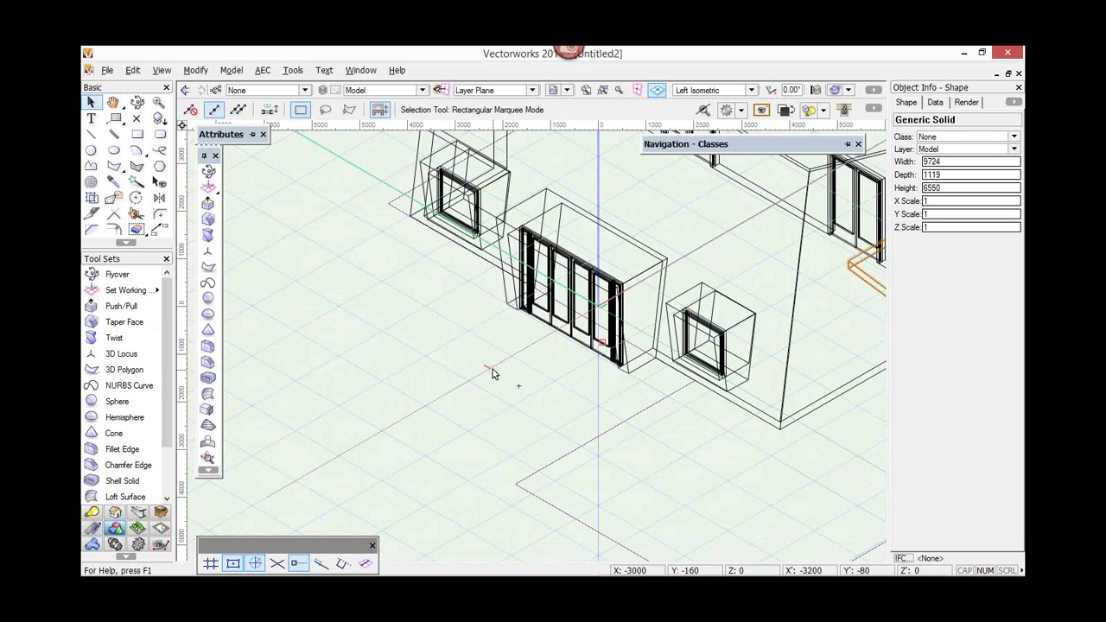
# - In plan view, trace the roofed side extension with a 7324 × 4434 mm rectangle and the main block with a 5918 × 10950 mm rectangle
pyautogui.hotkey('ctrl', '5')
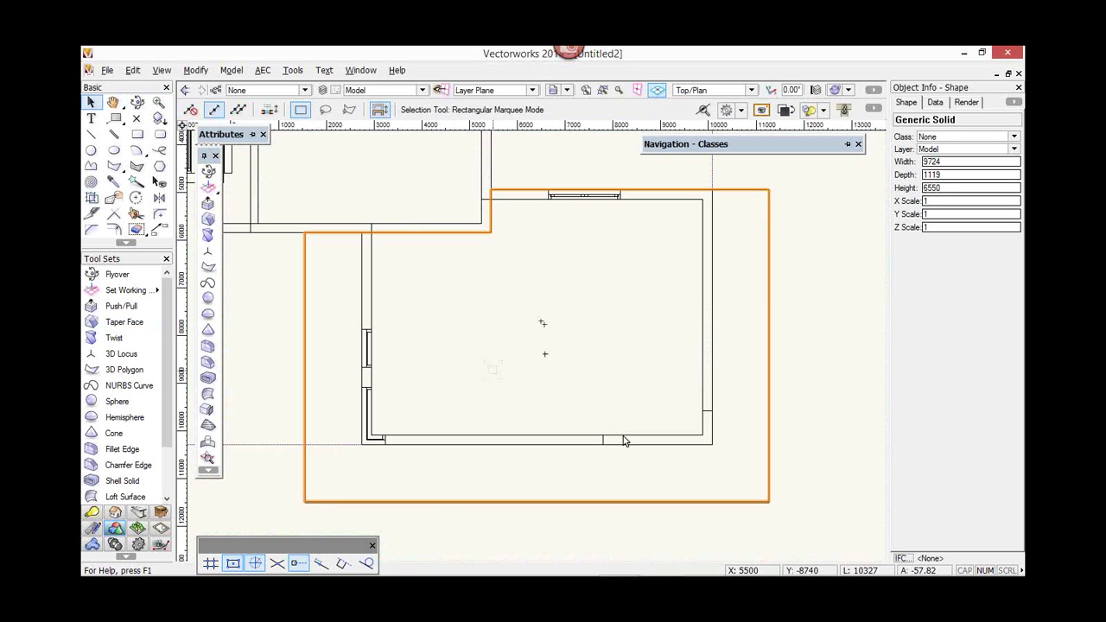
pyautogui.moveTo(481, 350); pyautogui.dragTo(624, 441, button='middle')
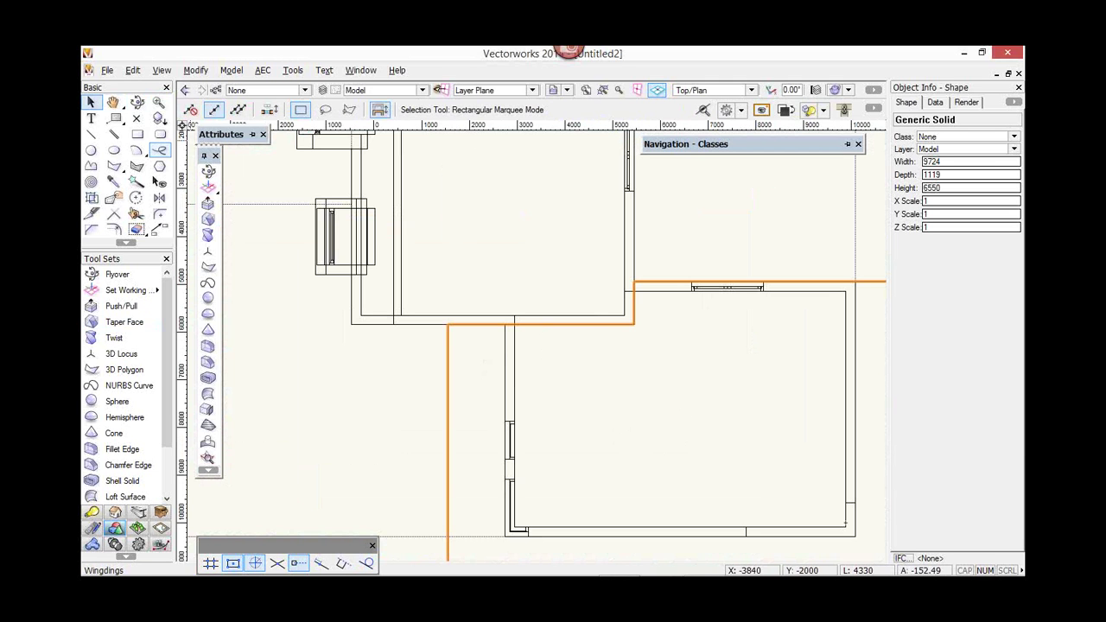
pyautogui.click(137, 134)
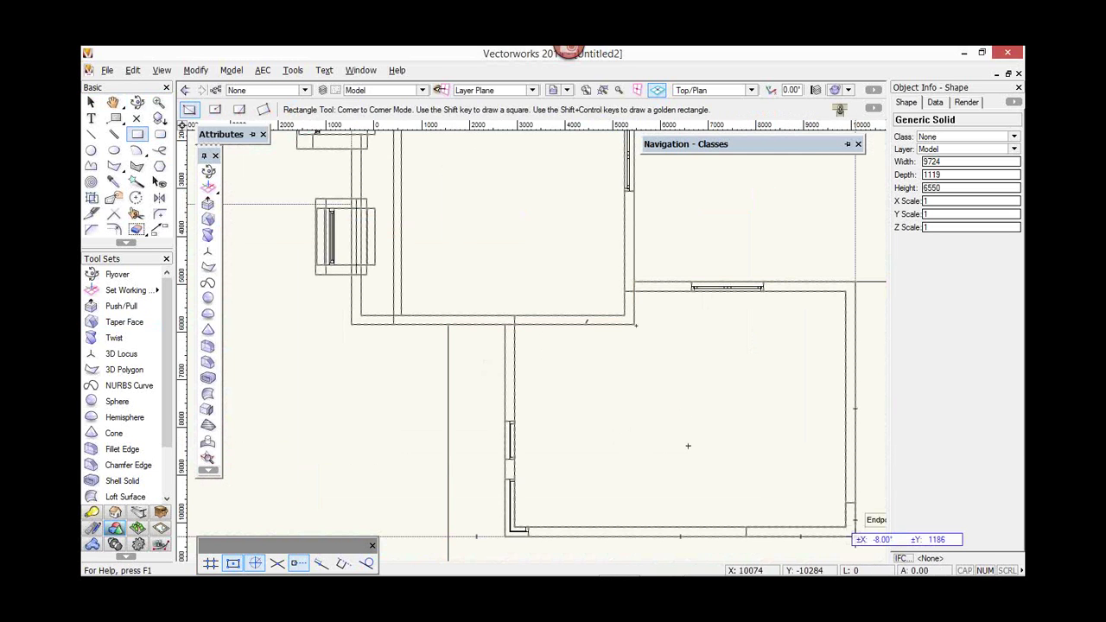
pyautogui.moveTo(846, 527); pyautogui.dragTo(515, 325)
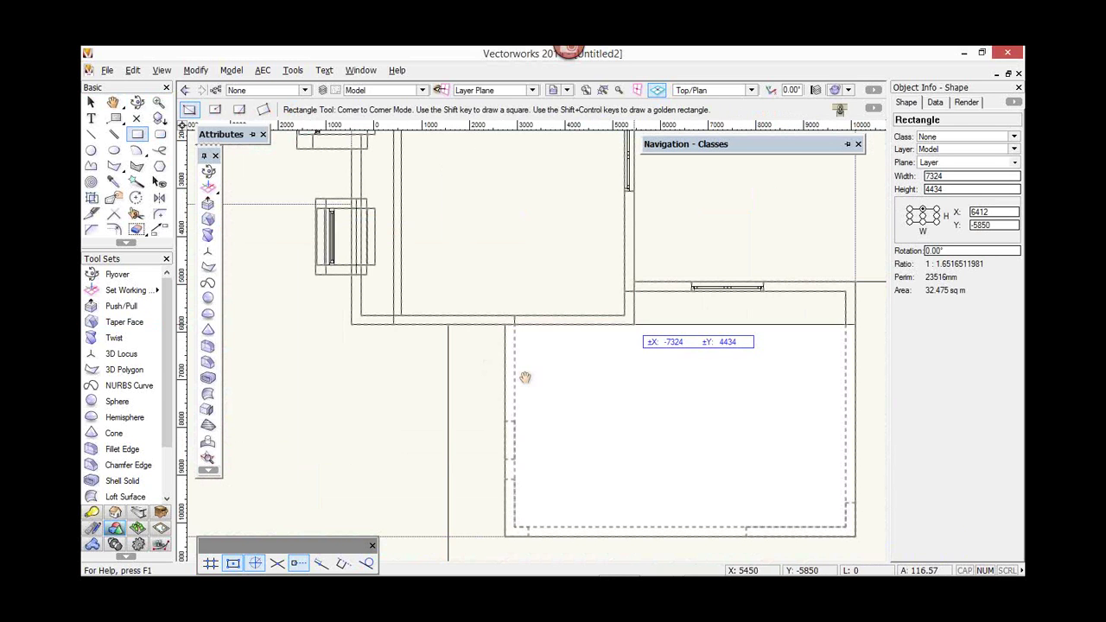
pyautogui.moveTo(525, 378); pyautogui.dragTo(601, 560, button='middle')
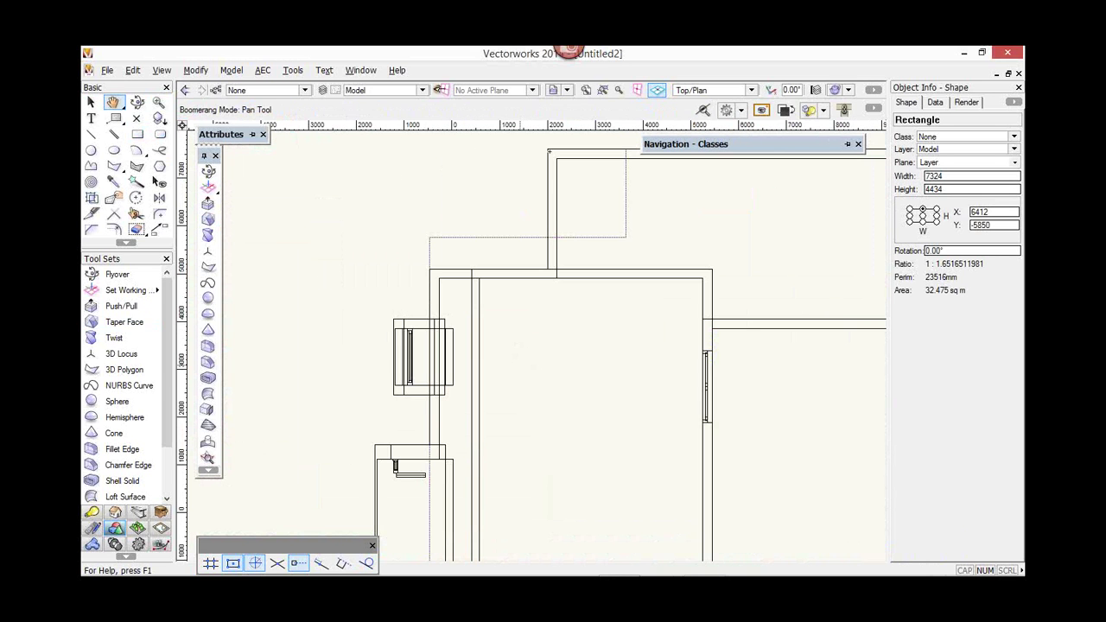
pyautogui.click(713, 269)
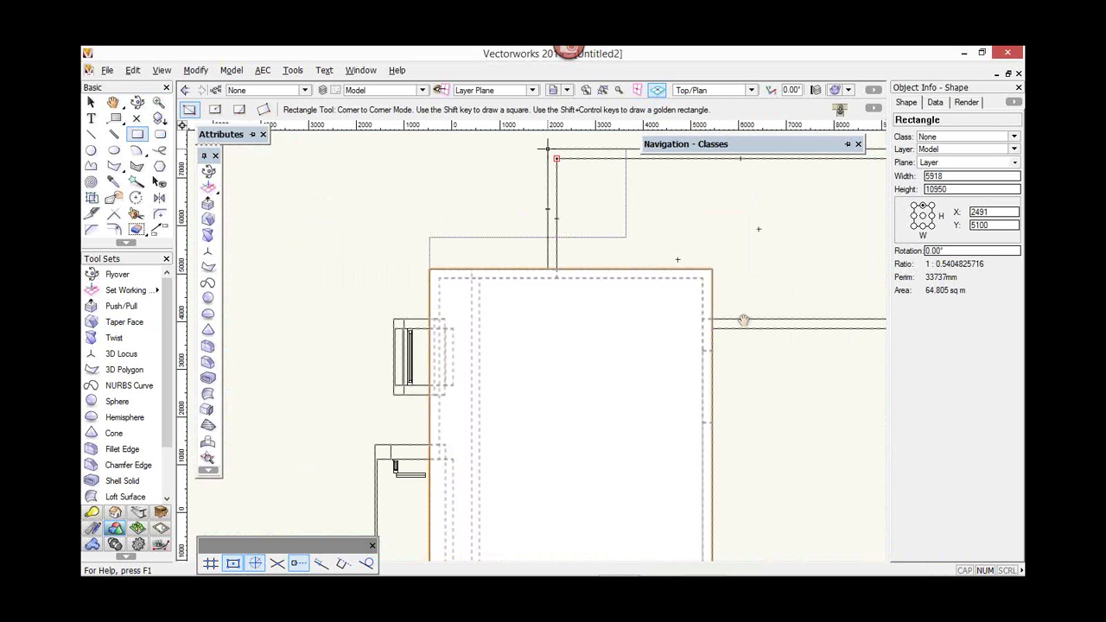
# - Trace the opposite extension with an 8074 × 3766 mm rectangle and the projecting folding-door surround with a 1486 × 3586 mm rectangle
pyautogui.moveTo(743, 321); pyautogui.dragTo(707, 316)
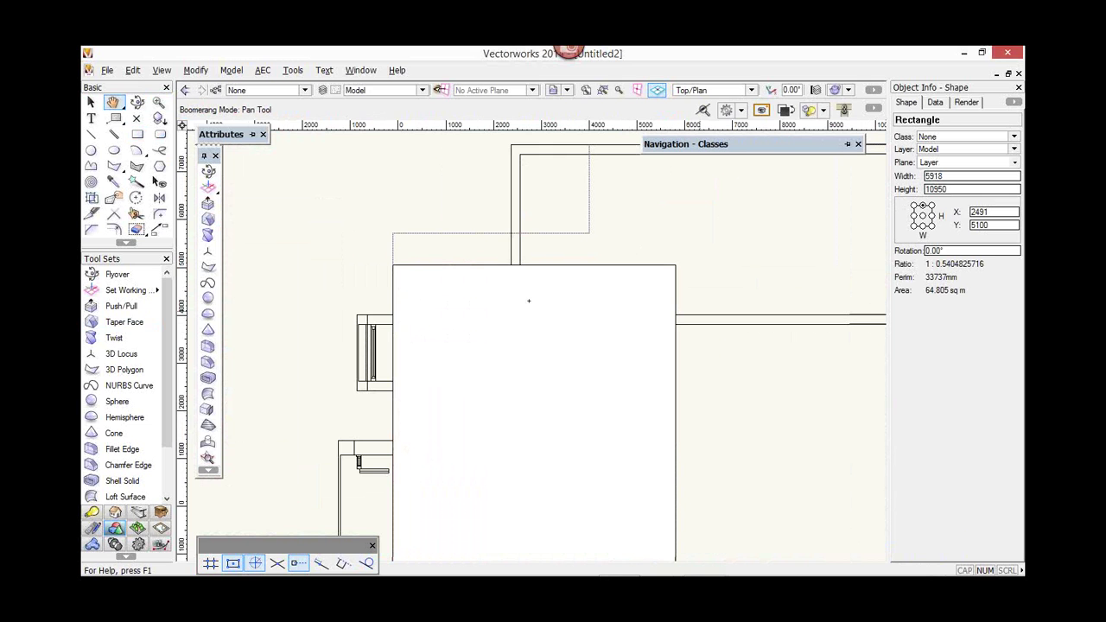
pyautogui.moveTo(878, 329); pyautogui.dragTo(542, 291, button='middle')
pyautogui.click(542, 291)
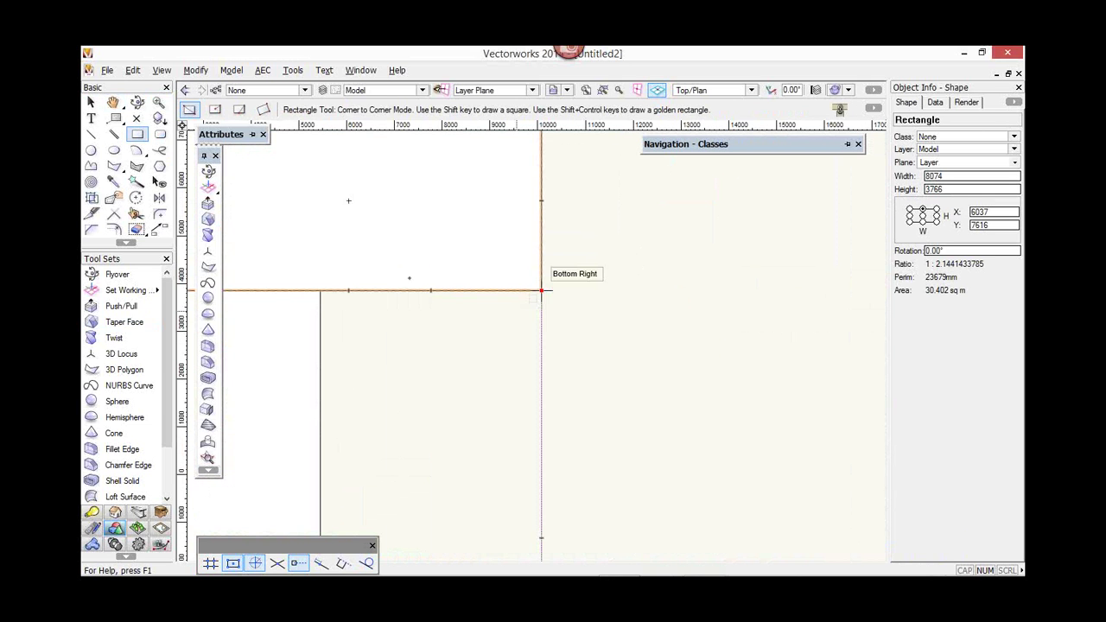
pyautogui.scroll(-2, 419, 283)
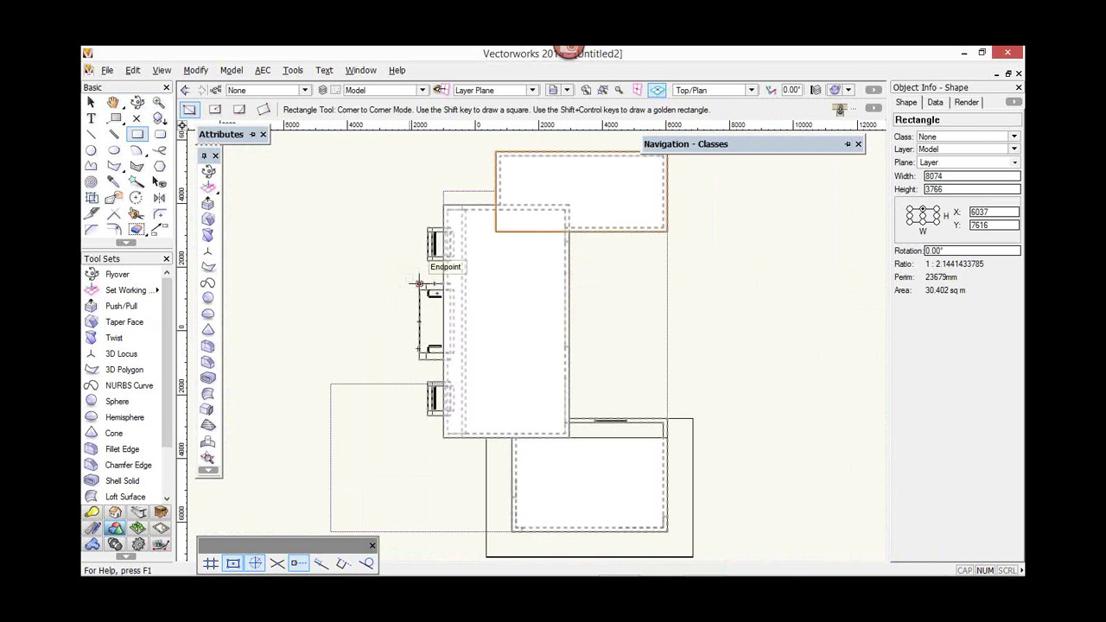
pyautogui.scroll(2, 419, 284)
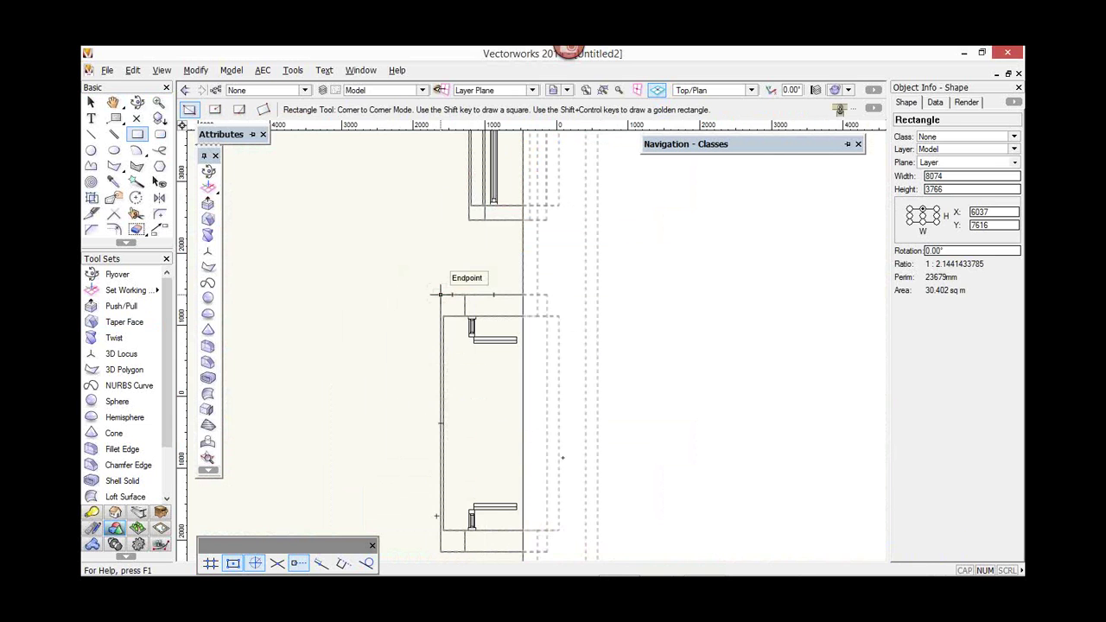
pyautogui.click(440, 294)
pyautogui.click(566, 456)
pyautogui.scroll(-1, 565, 456)
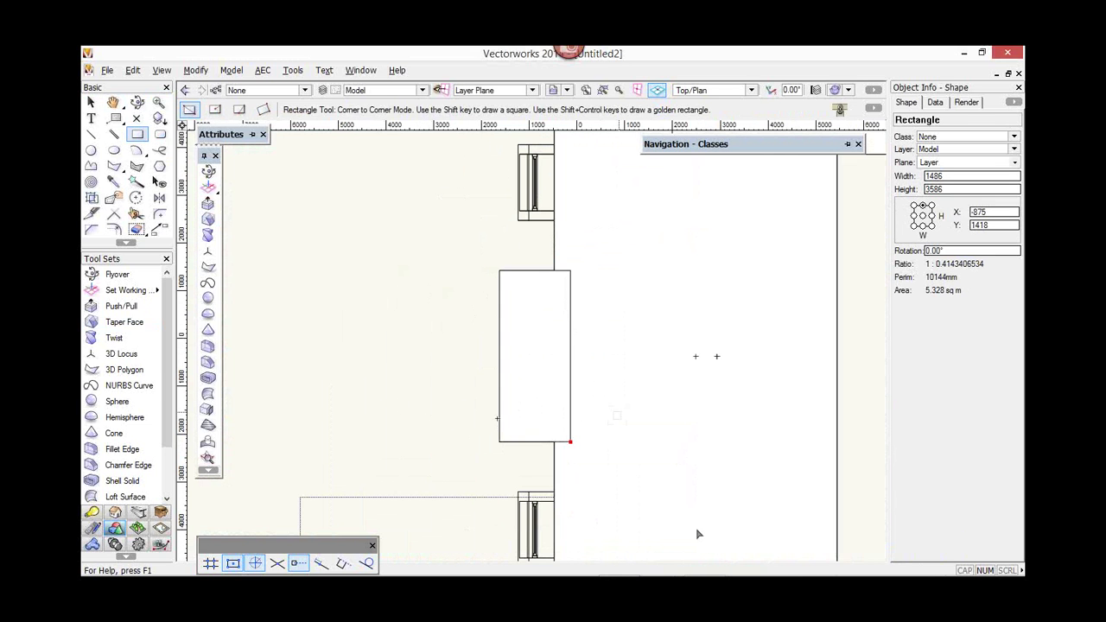
pyautogui.press('x')
pyautogui.scroll(-2, 699, 533)
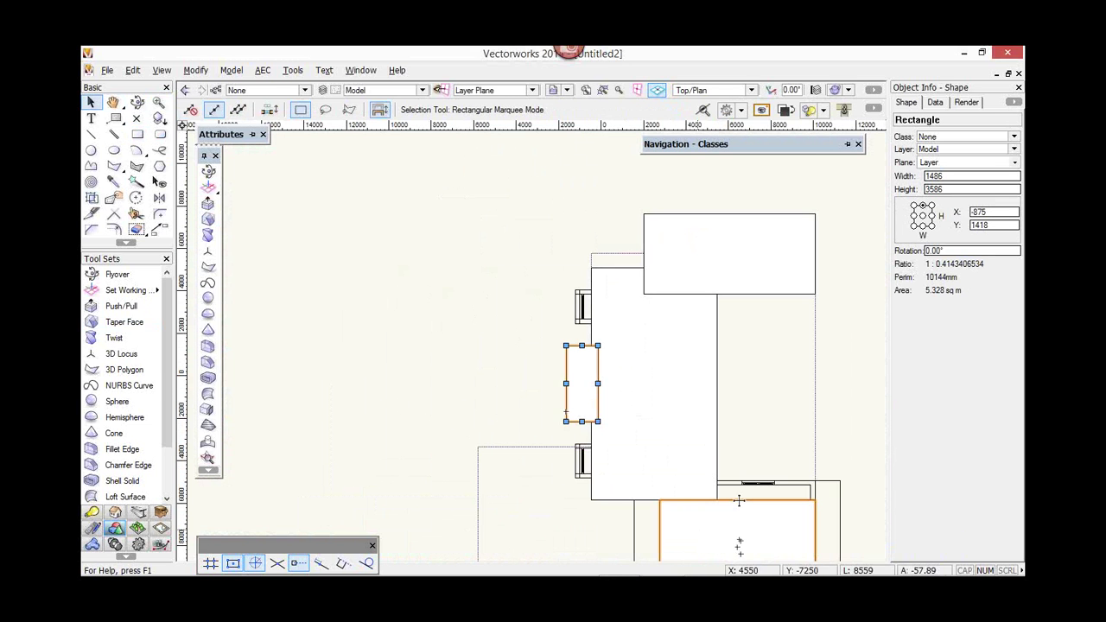
# - Stretch the roofed side extension's rectangle up to the entrance wall line and merge all four rectangles into one footprint outline
pyautogui.click(739, 499)
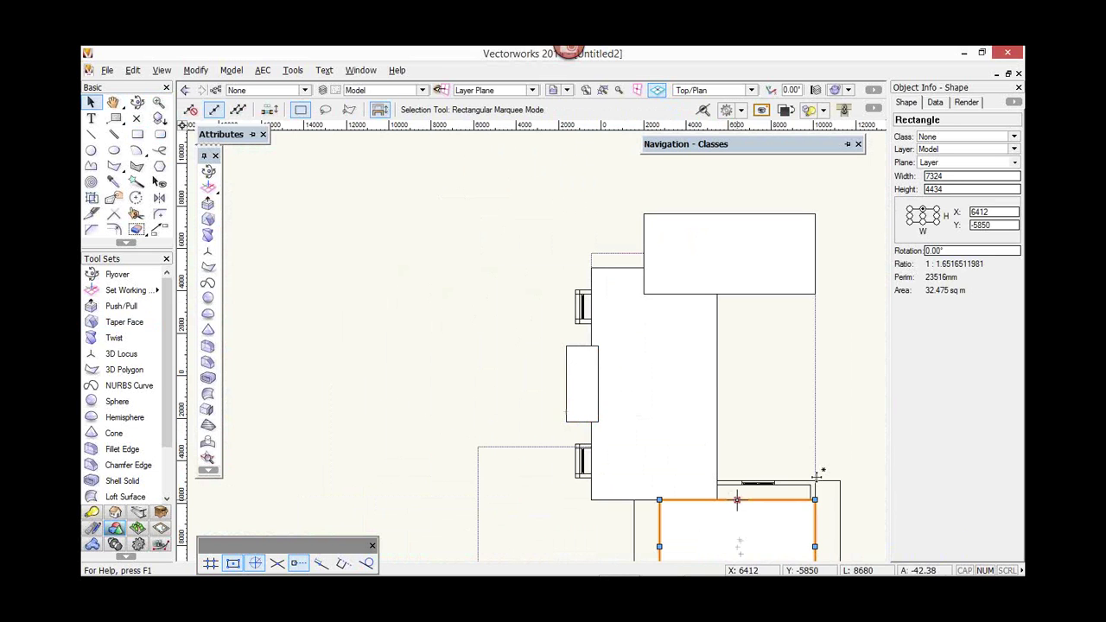
pyautogui.keyDown('shift'); pyautogui.click(751, 267); pyautogui.keyUp('shift')
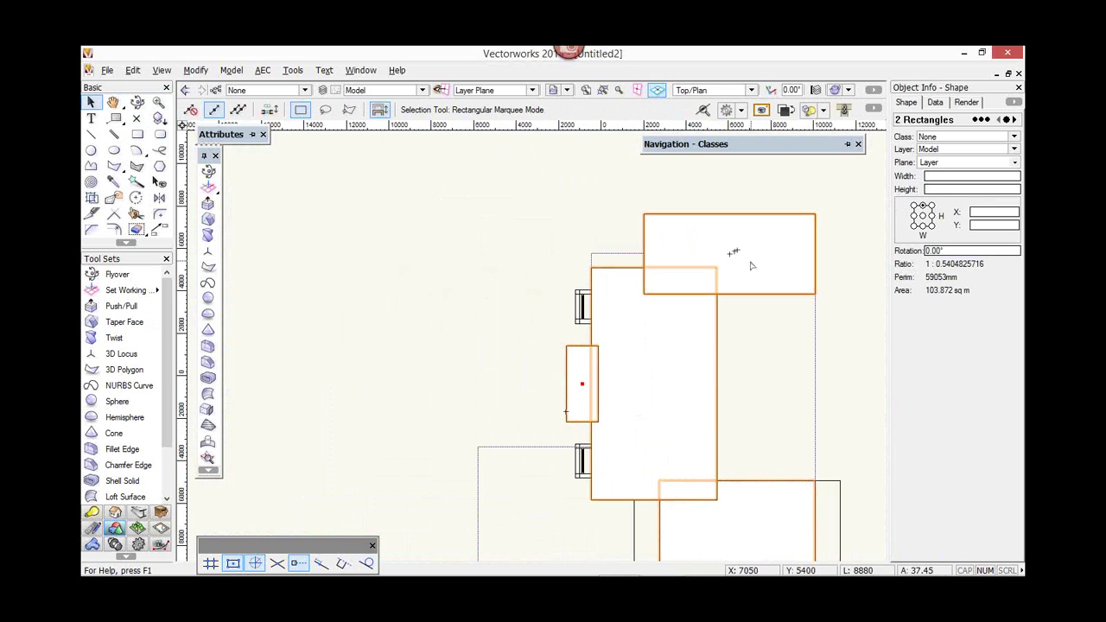
pyautogui.keyDown('shift'); pyautogui.click(752, 268); pyautogui.keyUp('shift')
pyautogui.keyDown('shift'); pyautogui.click(752, 268); pyautogui.keyUp('shift')
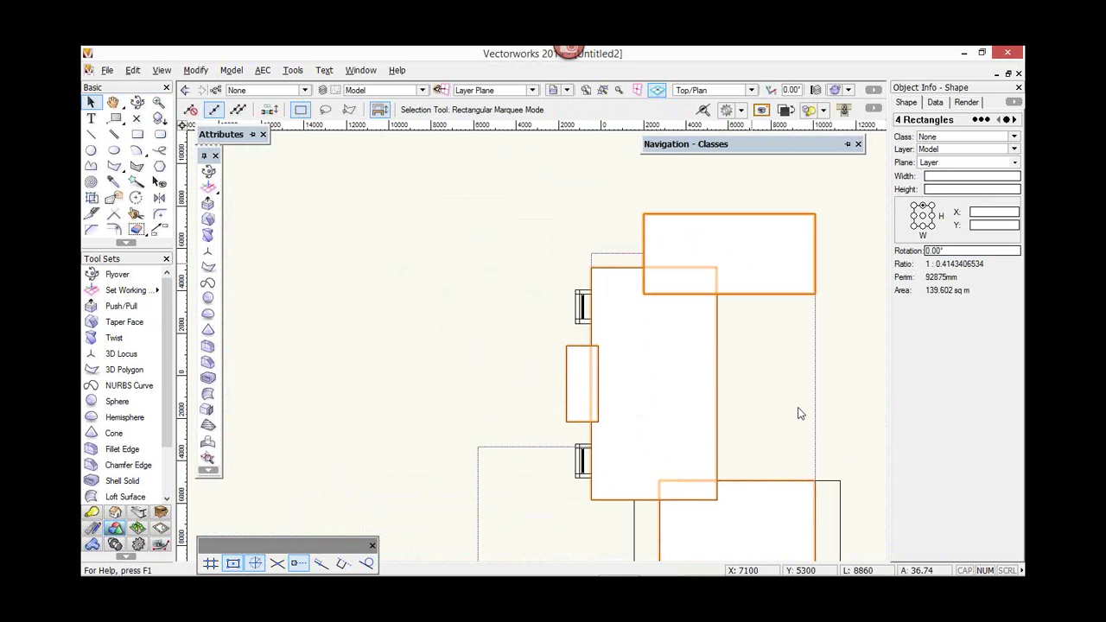
pyautogui.rightClick(800, 414)
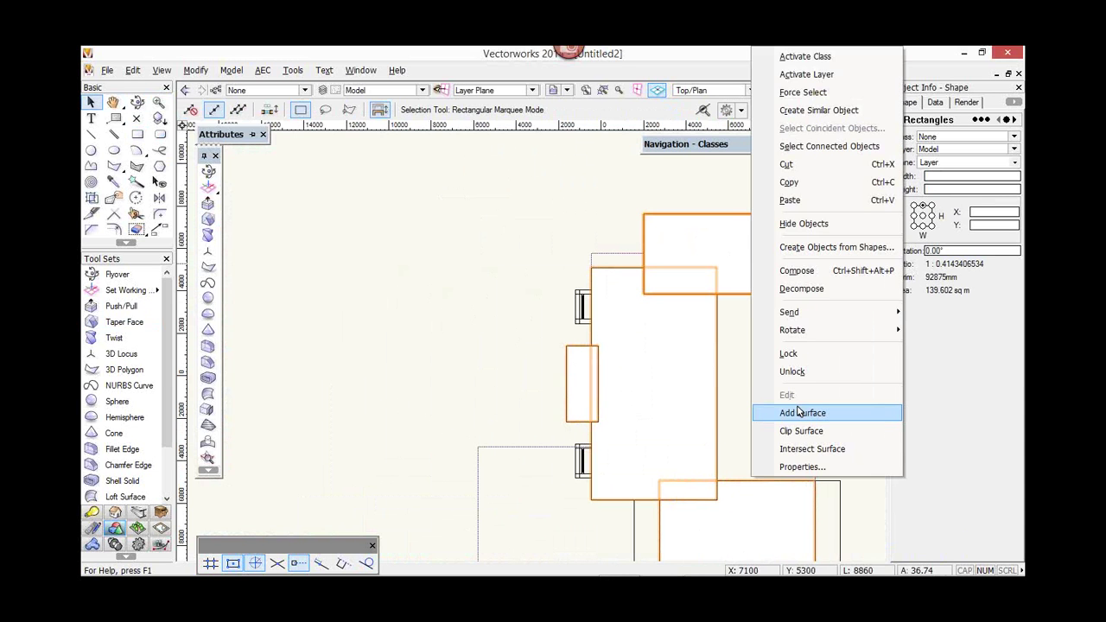
pyautogui.click(801, 414)
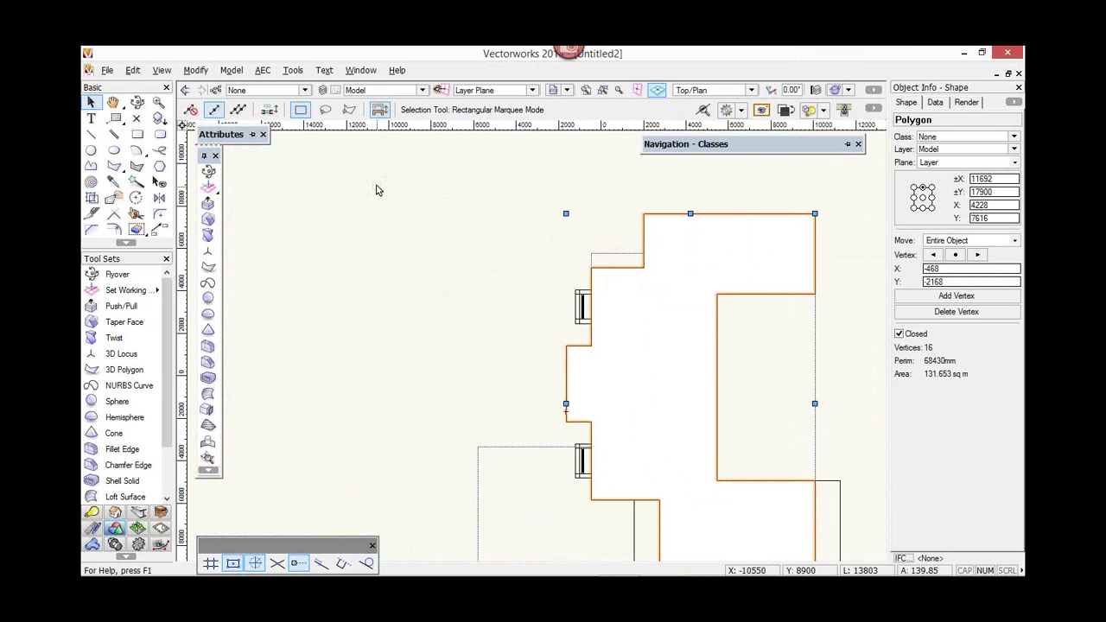
# - Extrude the merged footprint by -200 mm to form the floor slab and show the model in left isometric view
pyautogui.click(288, 73)
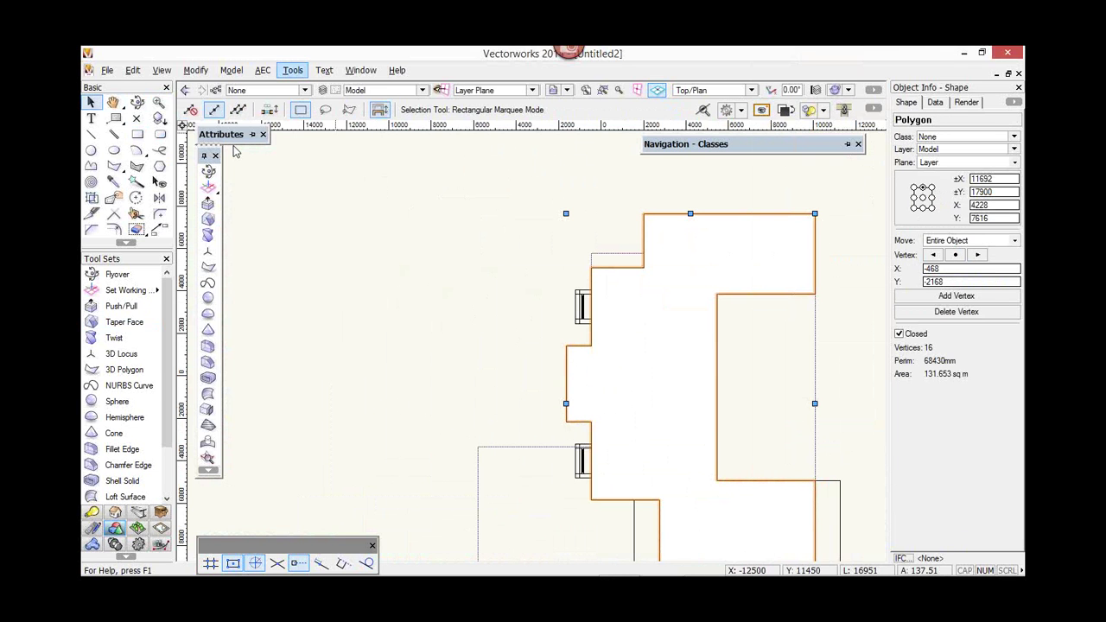
pyautogui.click(232, 70)
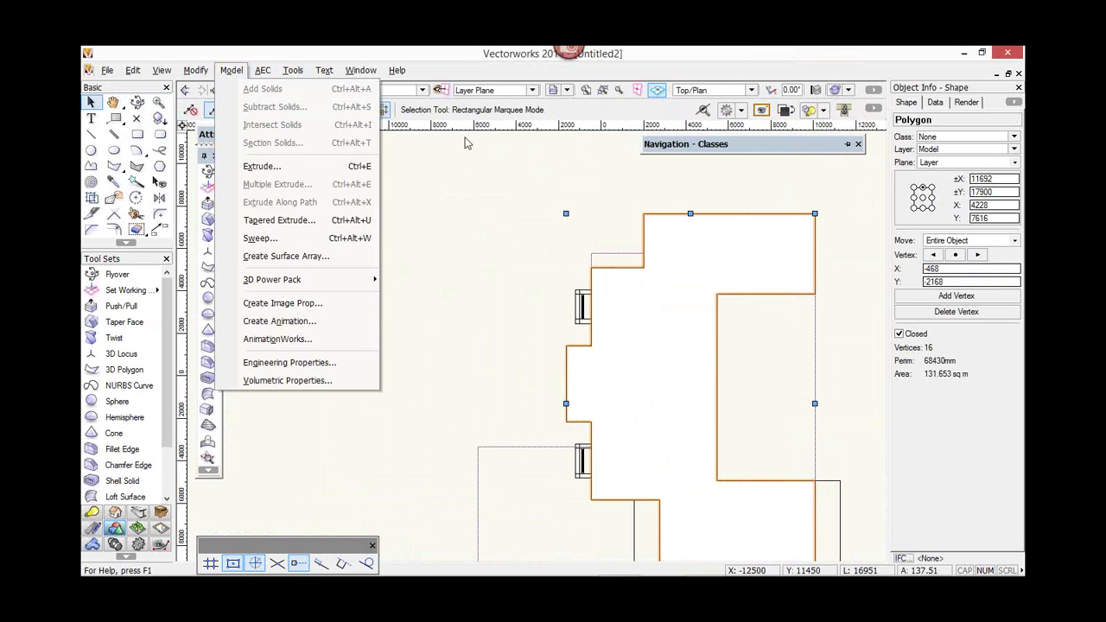
pyautogui.hotkey('ctrl', 'e')
pyautogui.write('-2')
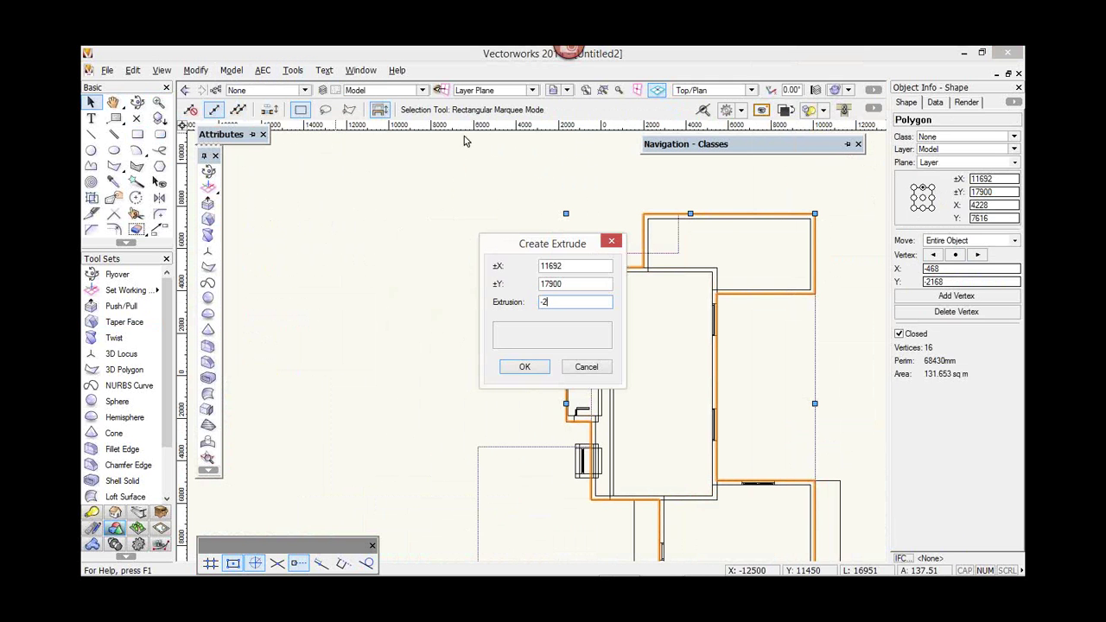
pyautogui.write('00')
pyautogui.press('Return')
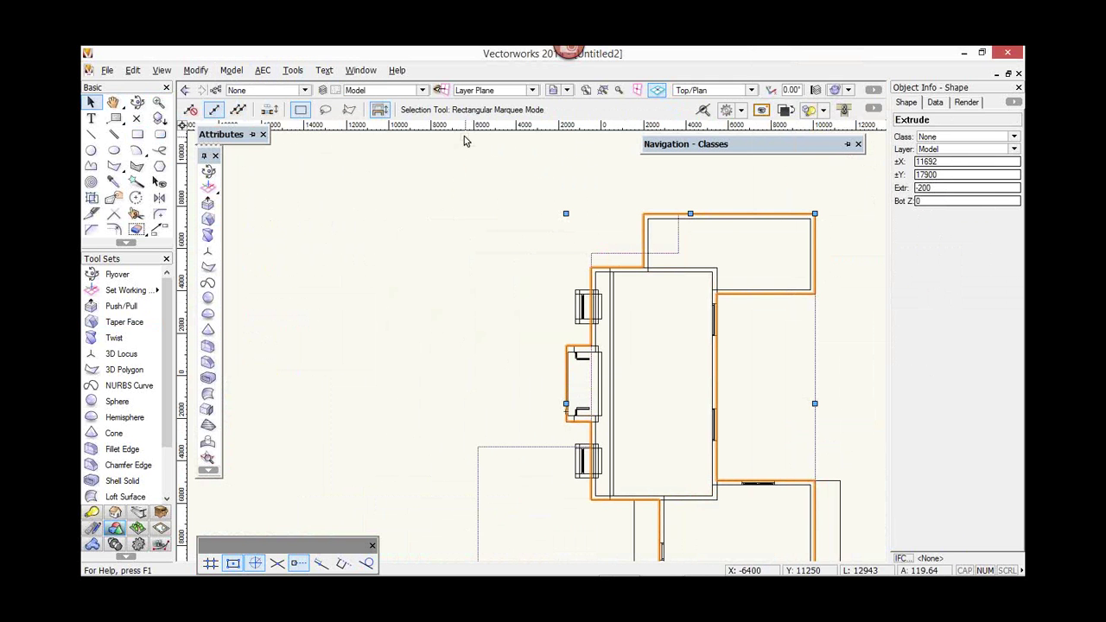
pyautogui.press('KP_1')
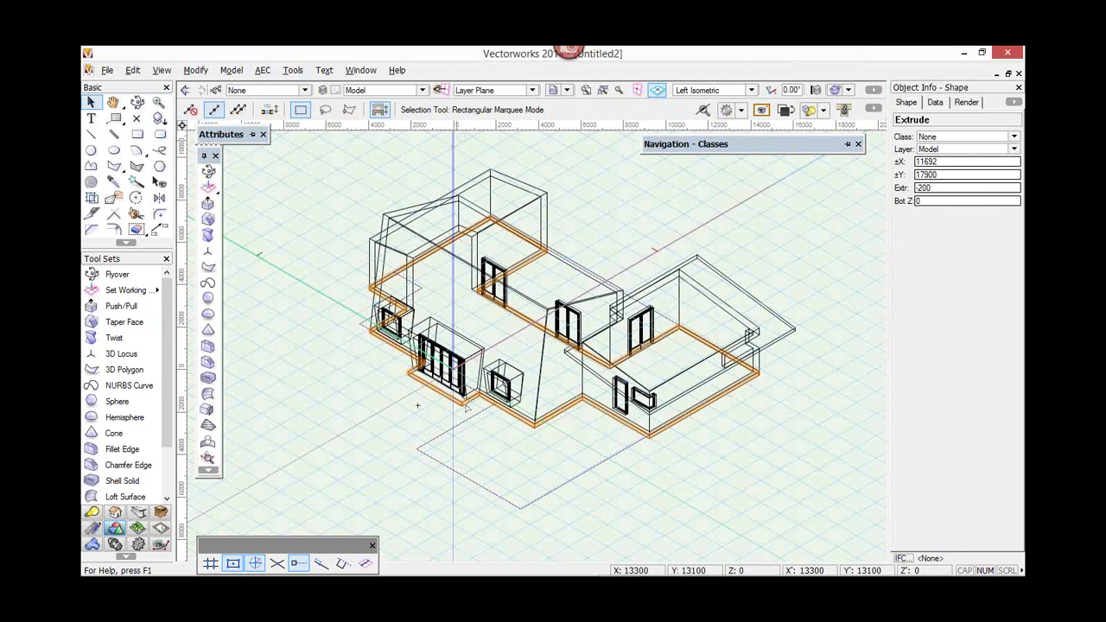
# - Push the floor slab's front face below the folding doors back to align with the base of the door surround
pyautogui.scroll(3, 466, 408)
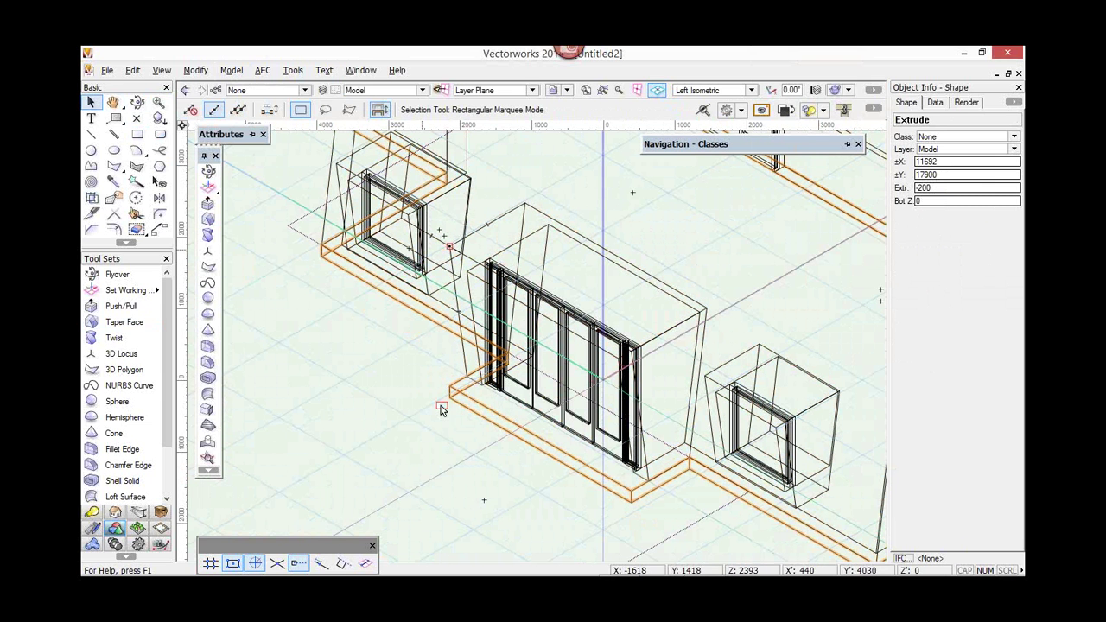
pyautogui.hotkey('shift', 'e')
pyautogui.click(473, 394)
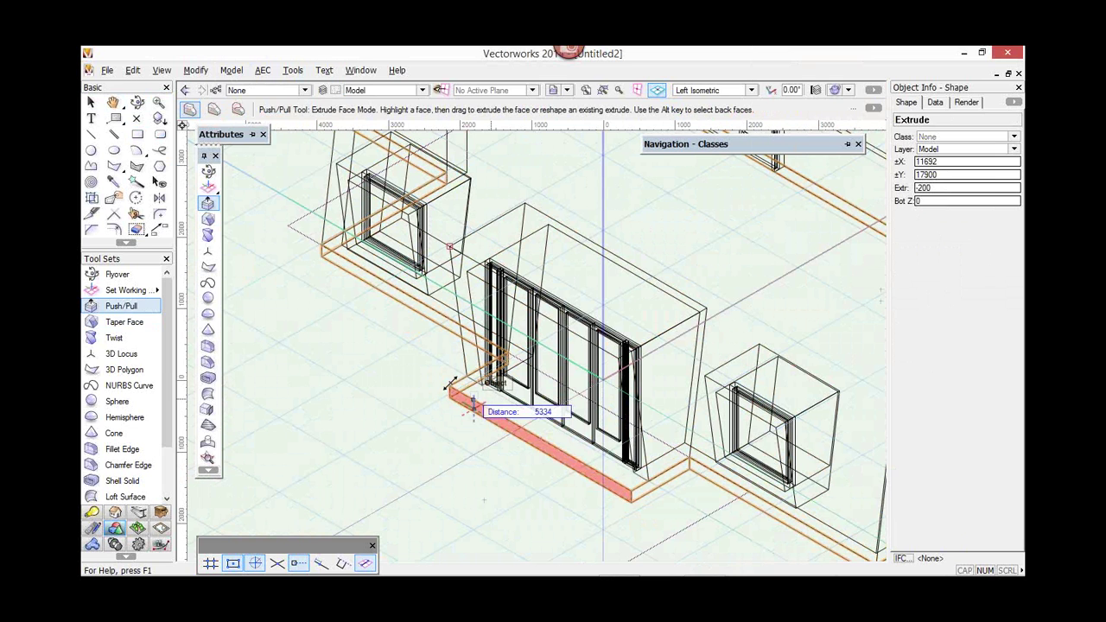
pyautogui.click(474, 406)
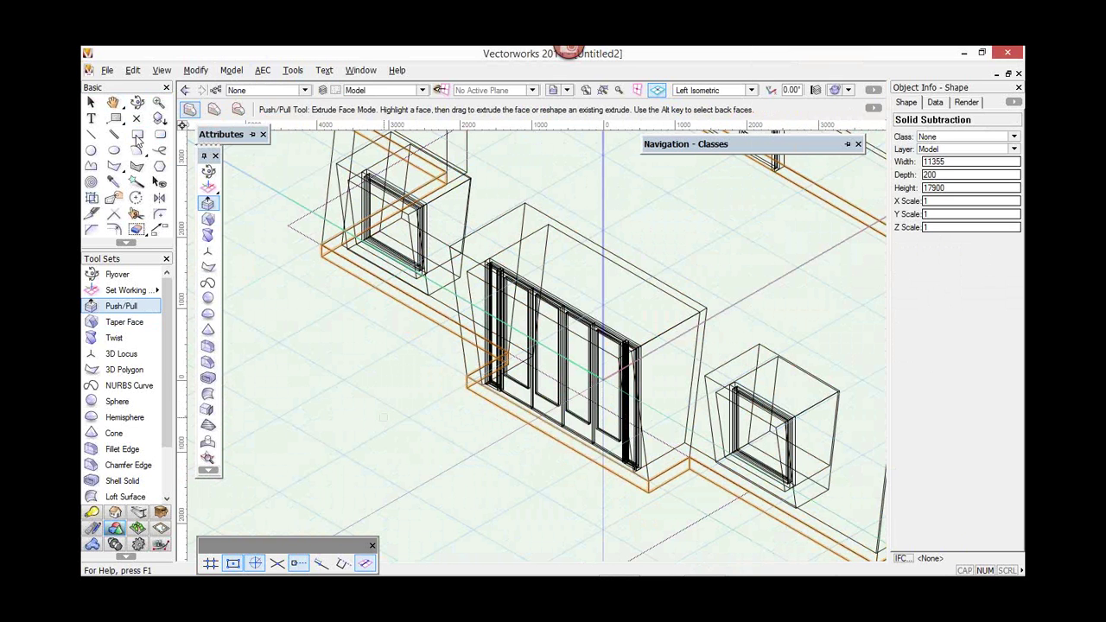
# - Draw a 3586 × 100 mm rectangle on the slab's upper front edge below the folding doors and extrude it about 2059 mm outward
pyautogui.click(137, 133)
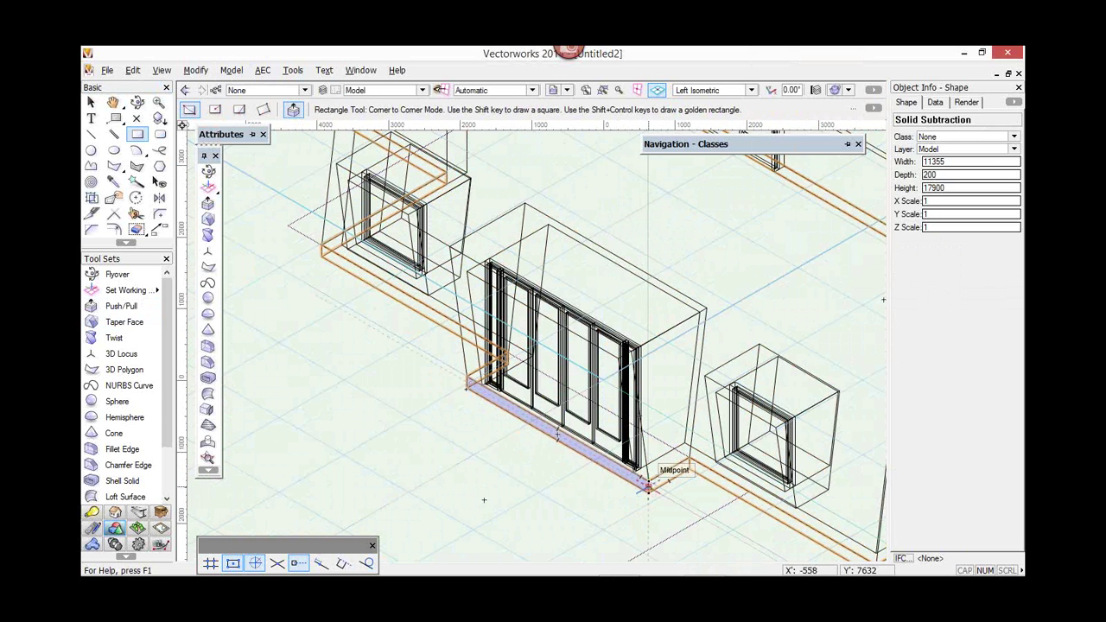
pyautogui.click(649, 487)
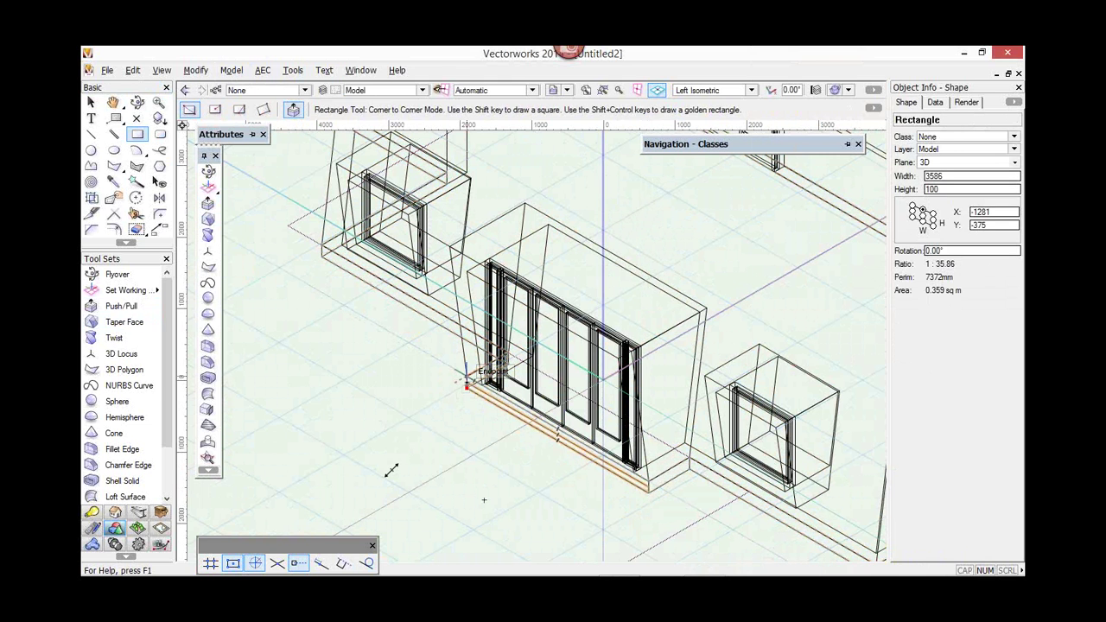
pyautogui.click(466, 384)
pyautogui.click(388, 458)
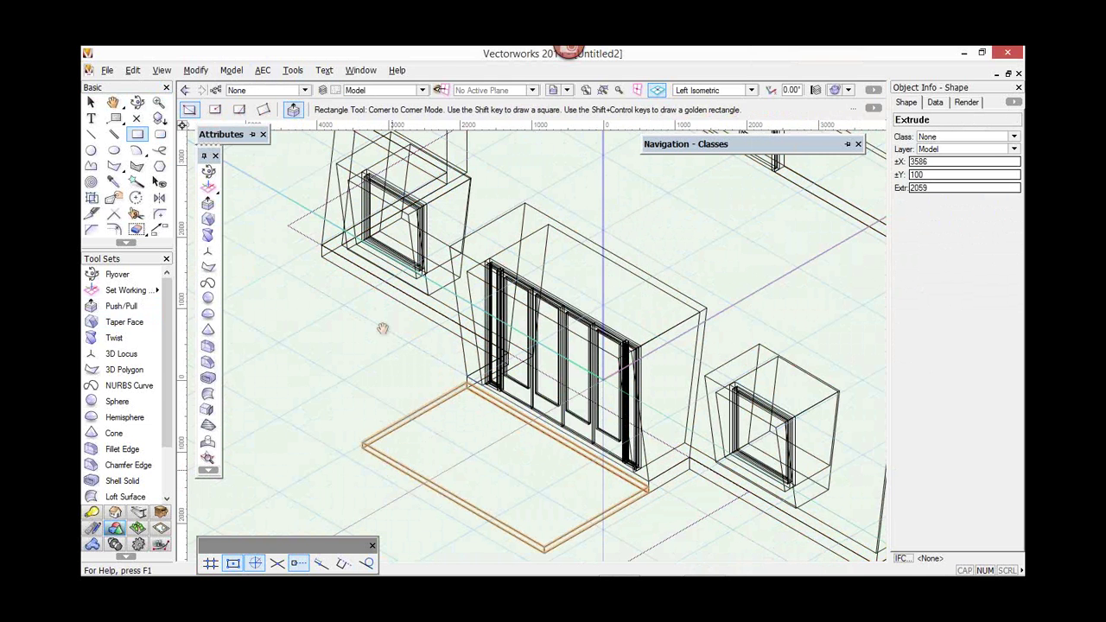
# - Draw a 300 × 300 mm square at the porch slab's near outer corner and extrude it 2493 mm up to the door surround's top
pyautogui.moveTo(383, 329); pyautogui.dragTo(347, 189, button='middle')
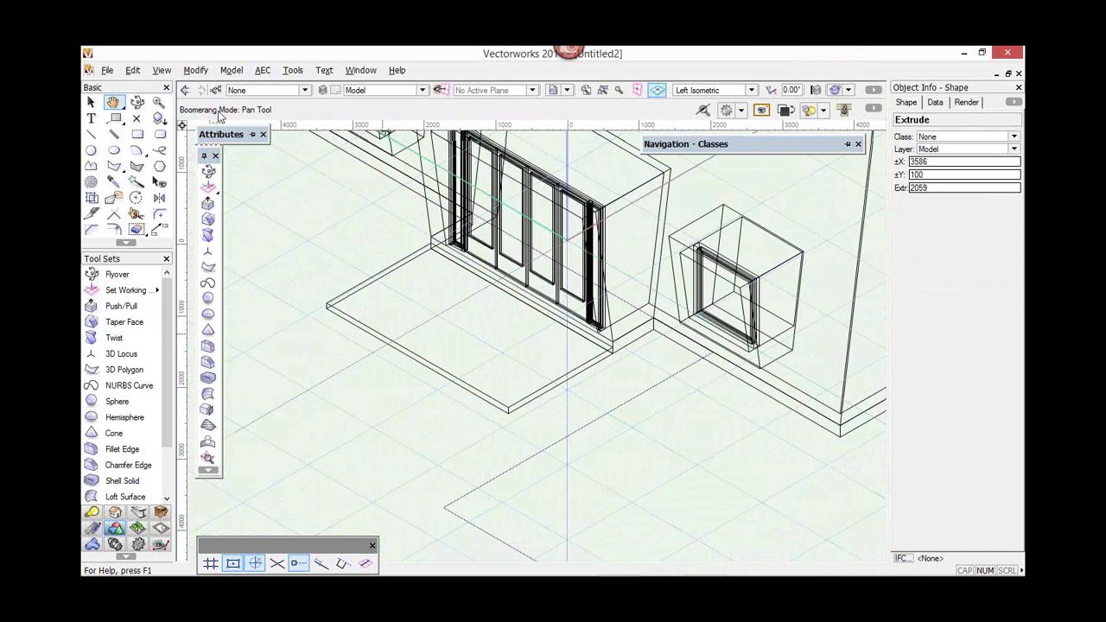
pyautogui.moveTo(510, 402); pyautogui.dragTo(510, 433, button='middle')
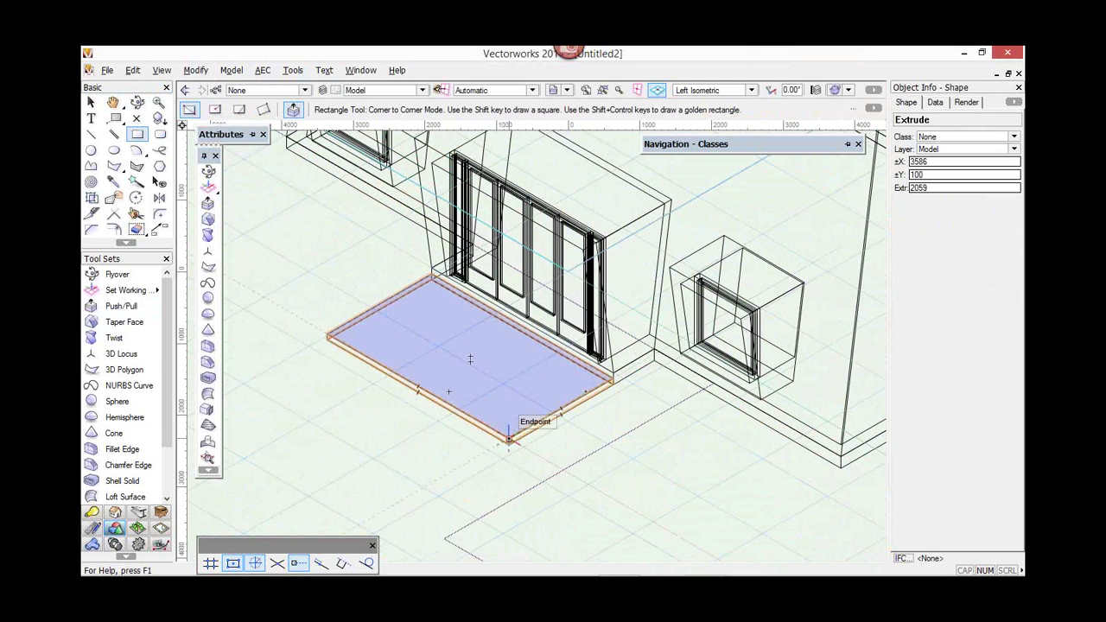
pyautogui.click(510, 438)
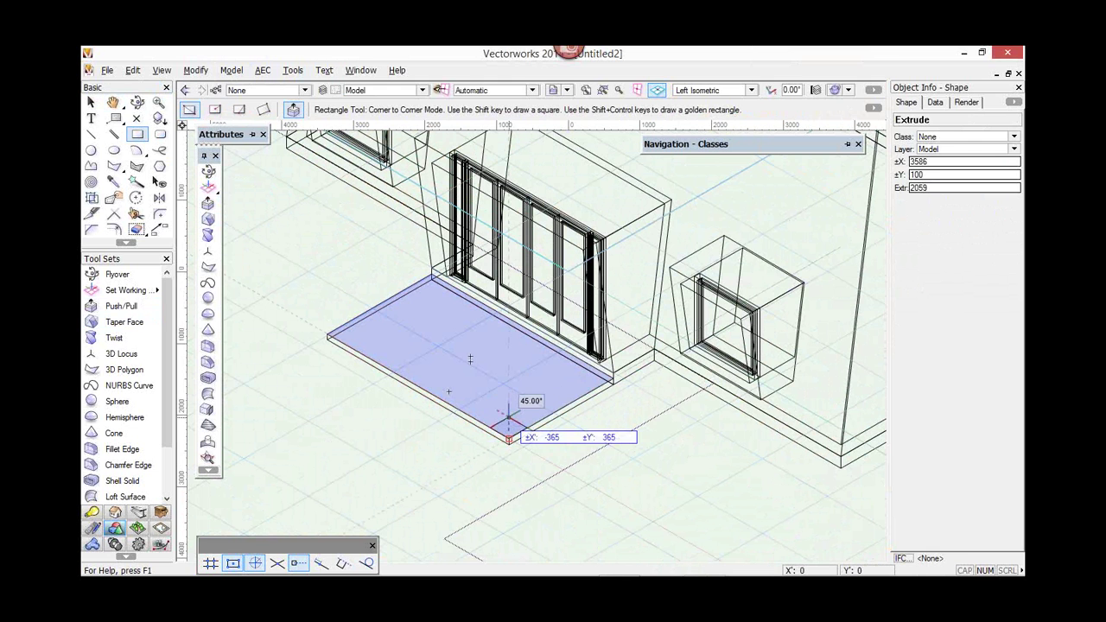
pyautogui.click(602, 366)
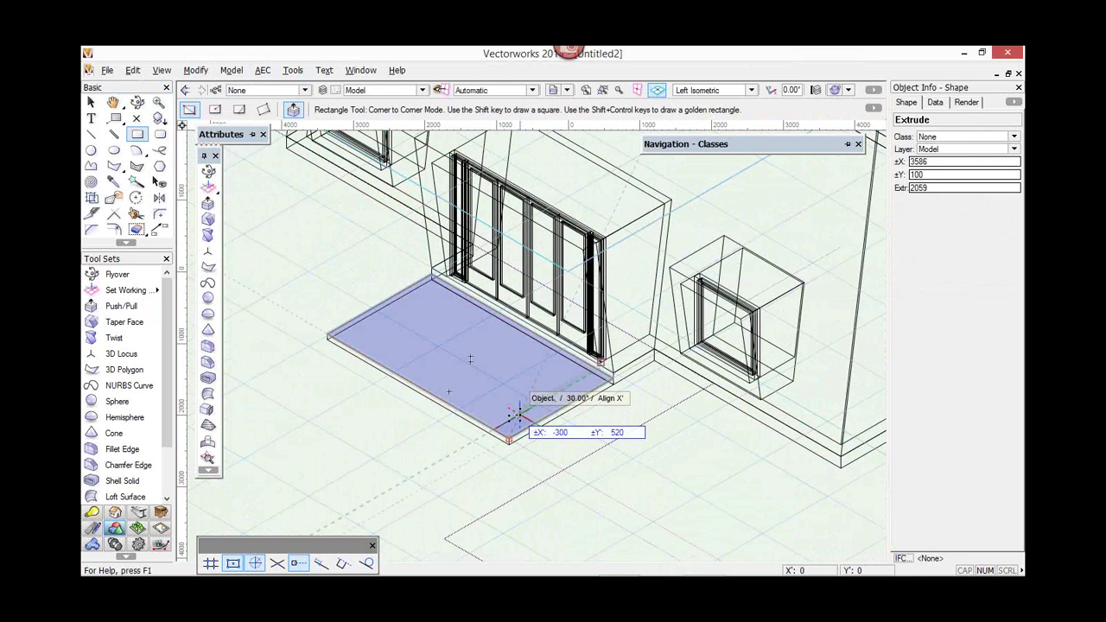
pyautogui.press('Tab')
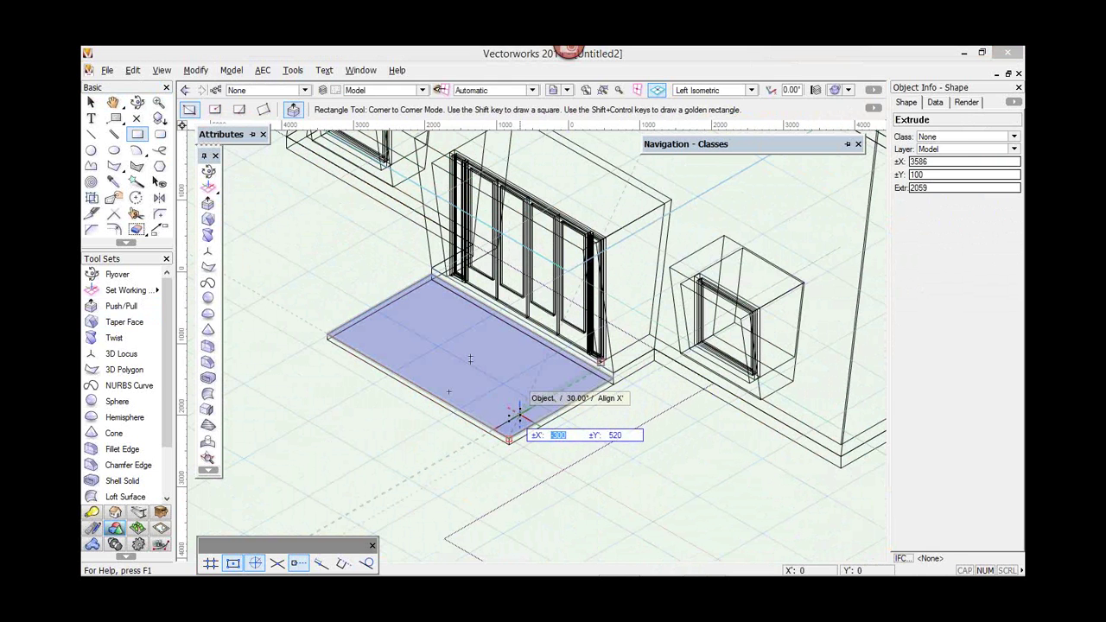
pyautogui.write('-300')
pyautogui.press('Return')
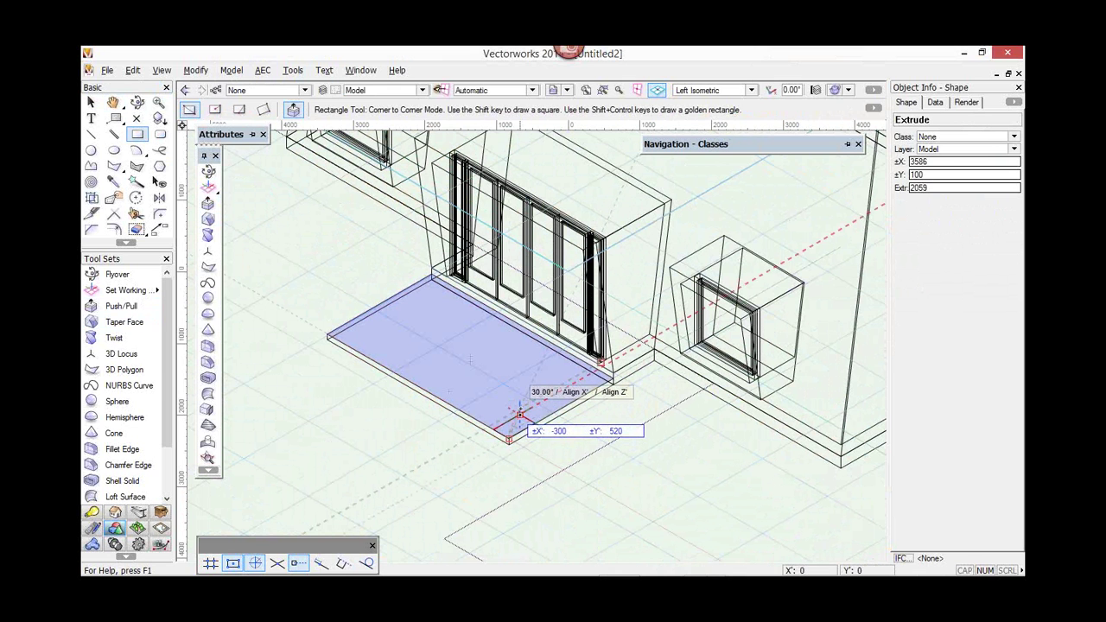
pyautogui.press('Tab')
pyautogui.press('Tab')
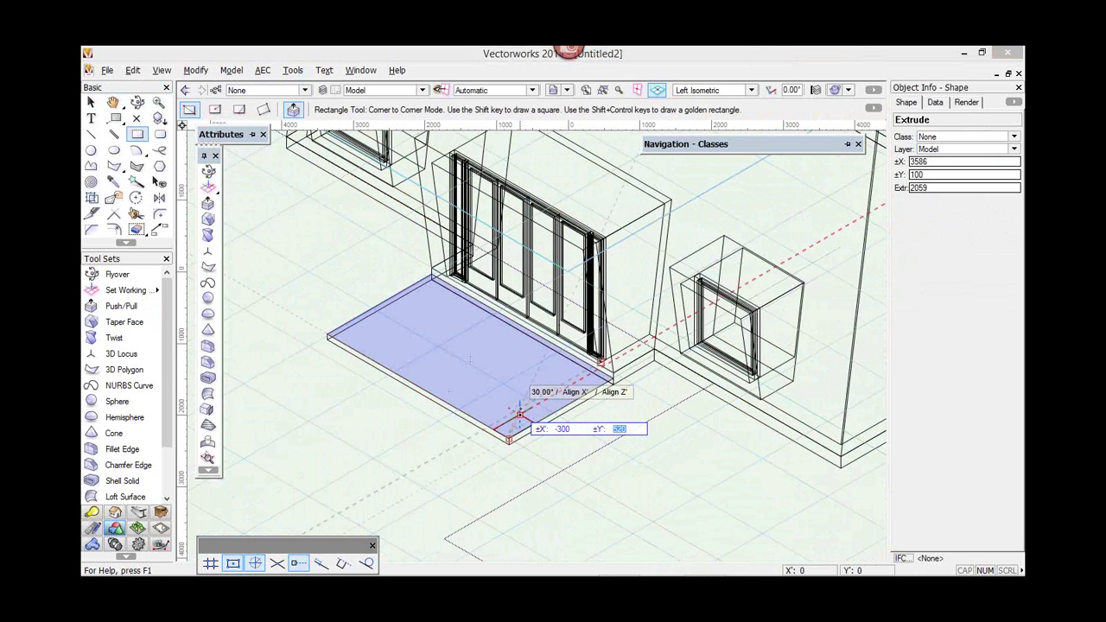
pyautogui.write('300')
pyautogui.press('Return')
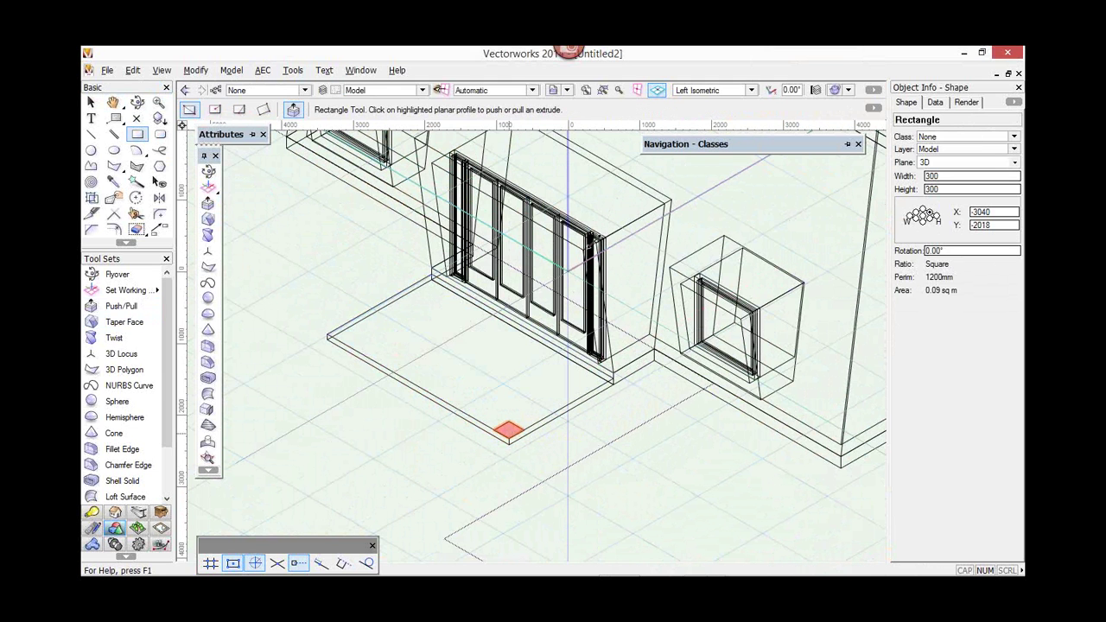
pyautogui.click(509, 430)
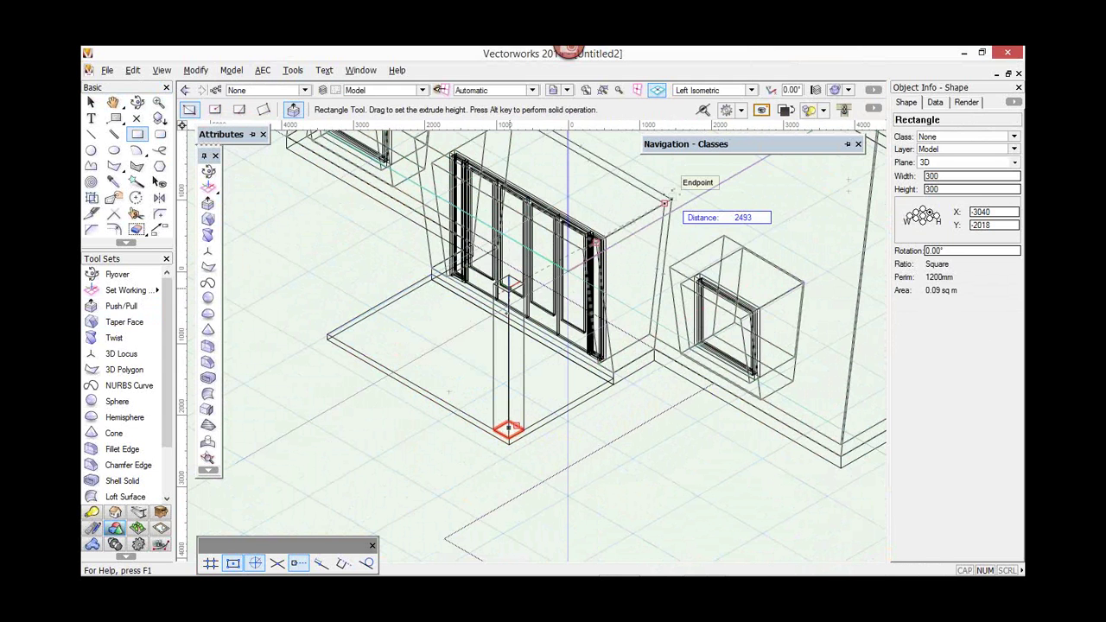
pyautogui.click(665, 202)
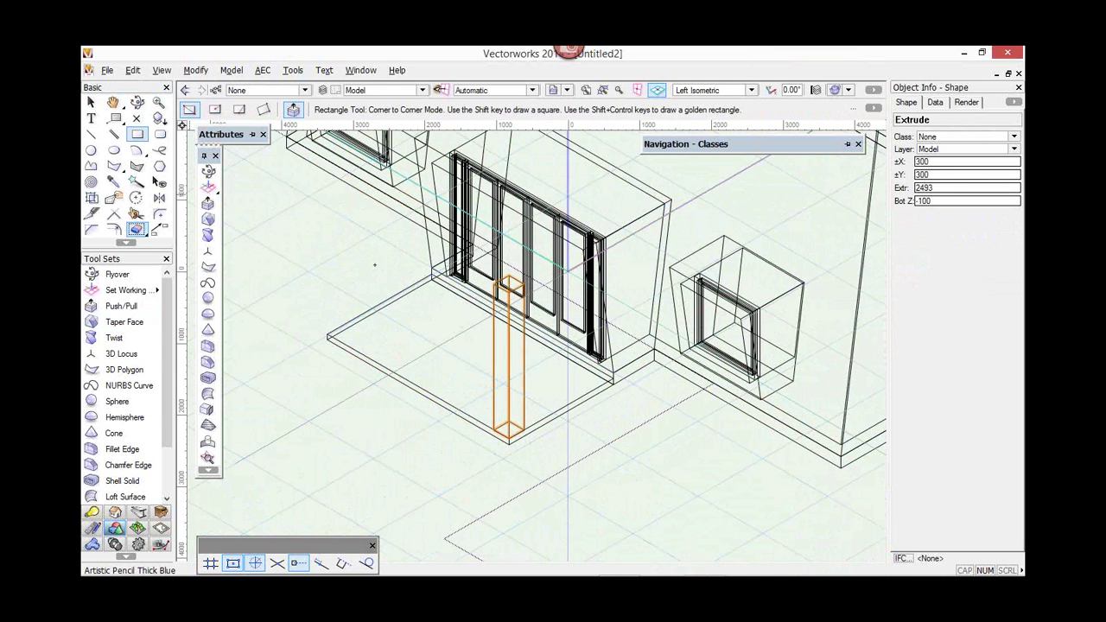
# - Copy the column once by points to the porch slab's opposite outer corner
pyautogui.click(159, 229)
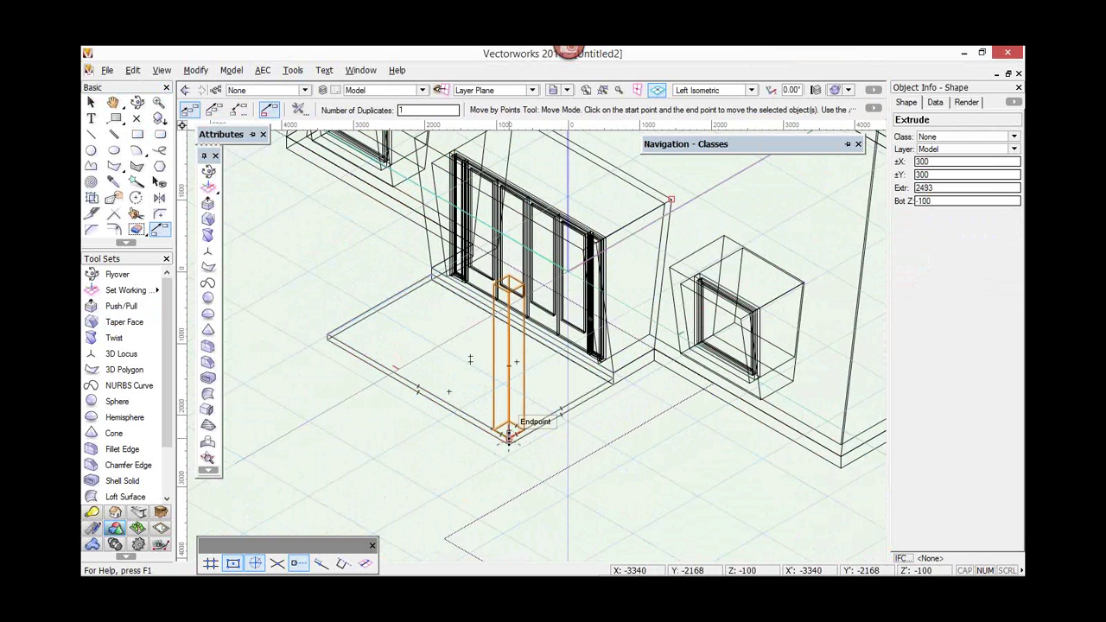
pyautogui.click(509, 437)
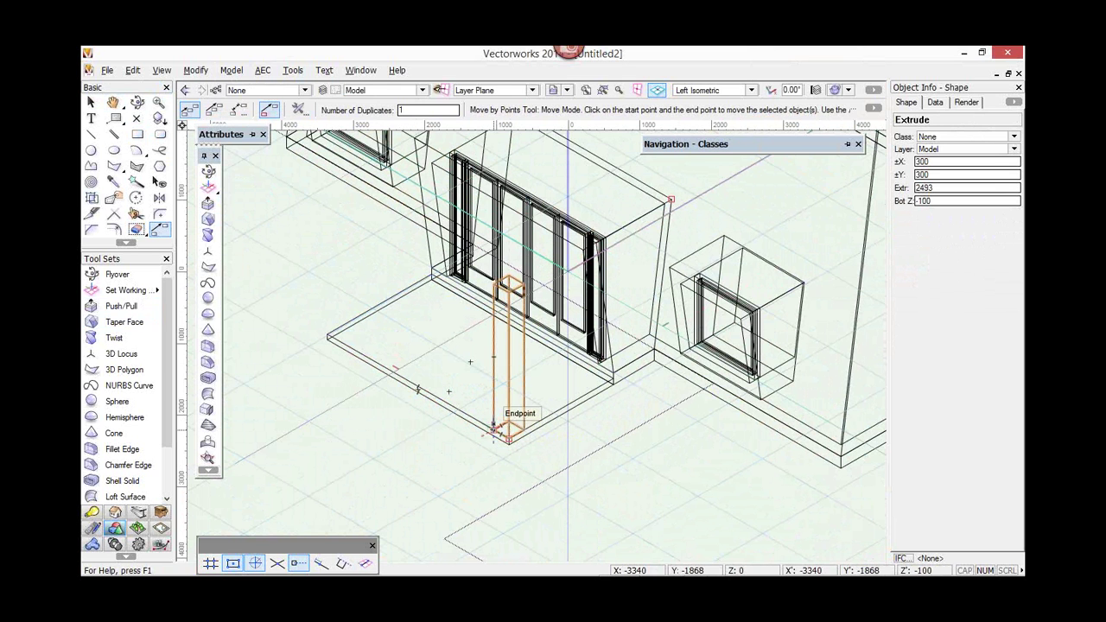
pyautogui.click(494, 429)
pyautogui.click(494, 430)
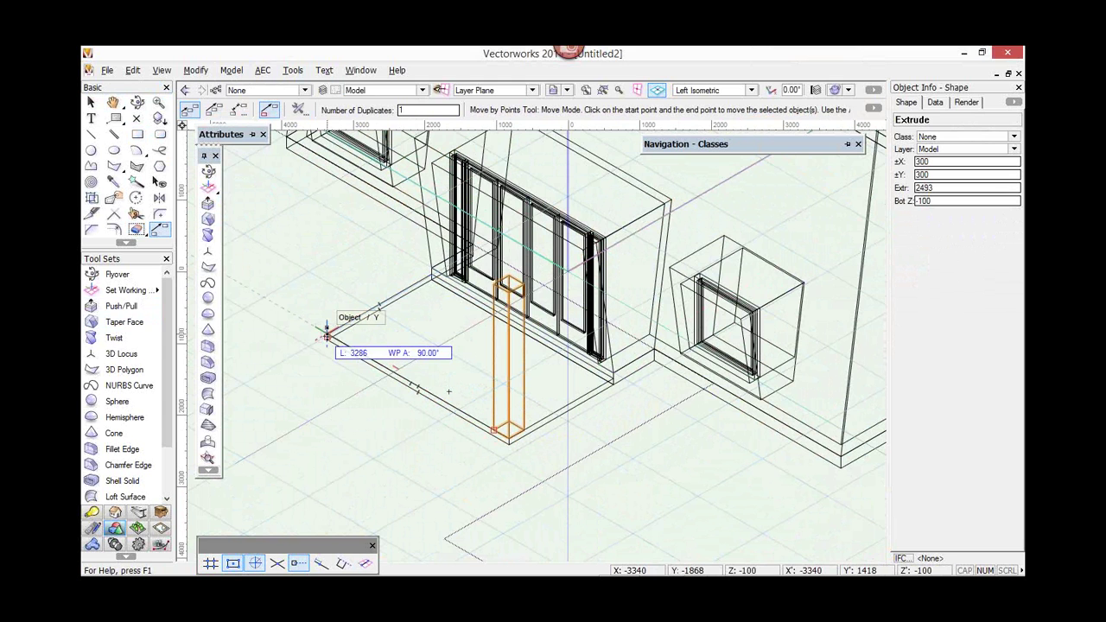
pyautogui.press('z')
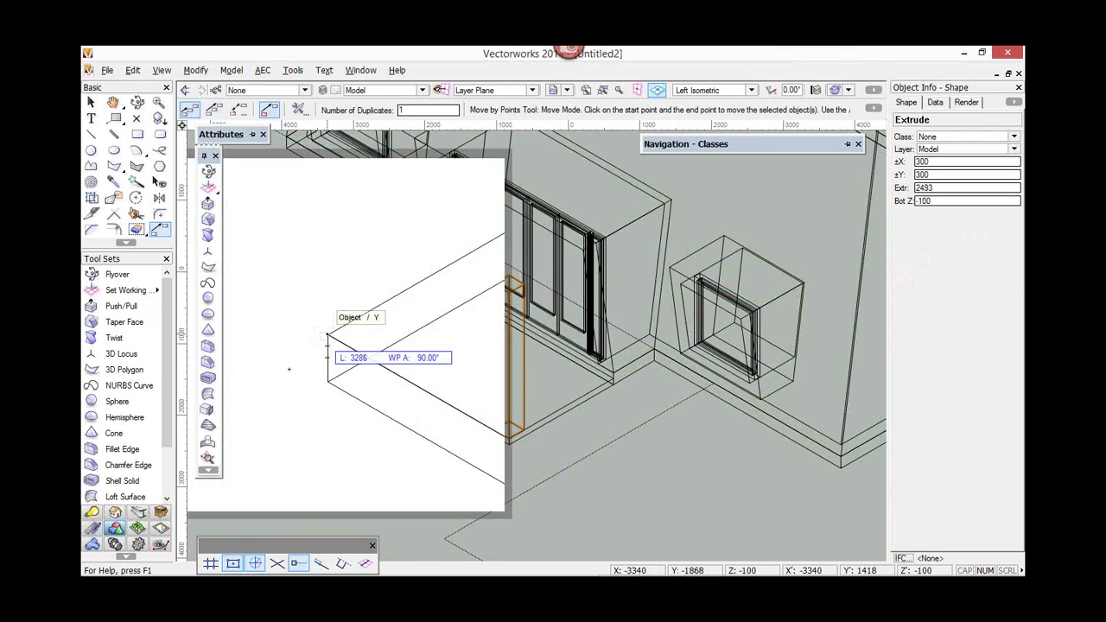
pyautogui.click(326, 335)
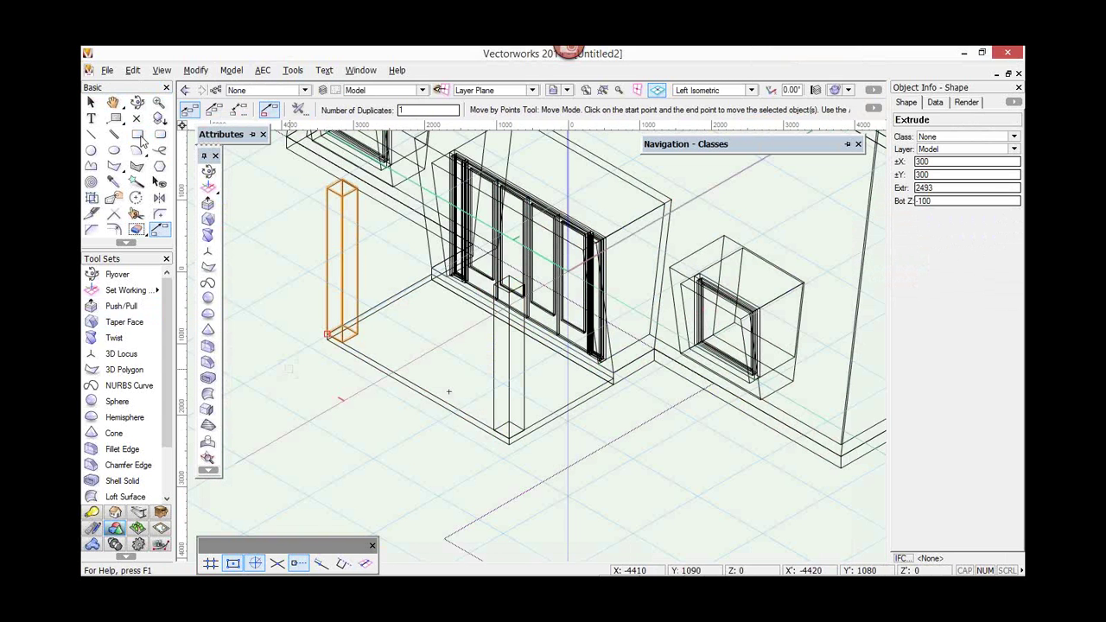
# - Draw a 300 × 520 mm rectangle at the top of the far column's inner face and extrude it 2986 mm to the opposite column
pyautogui.click(137, 135)
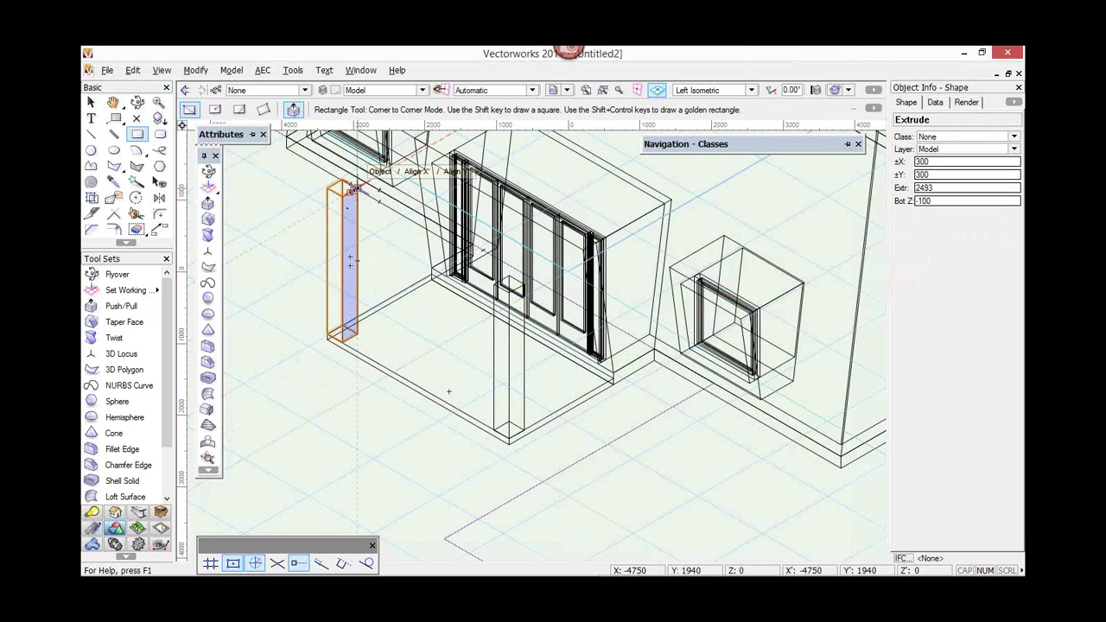
pyautogui.click(352, 188)
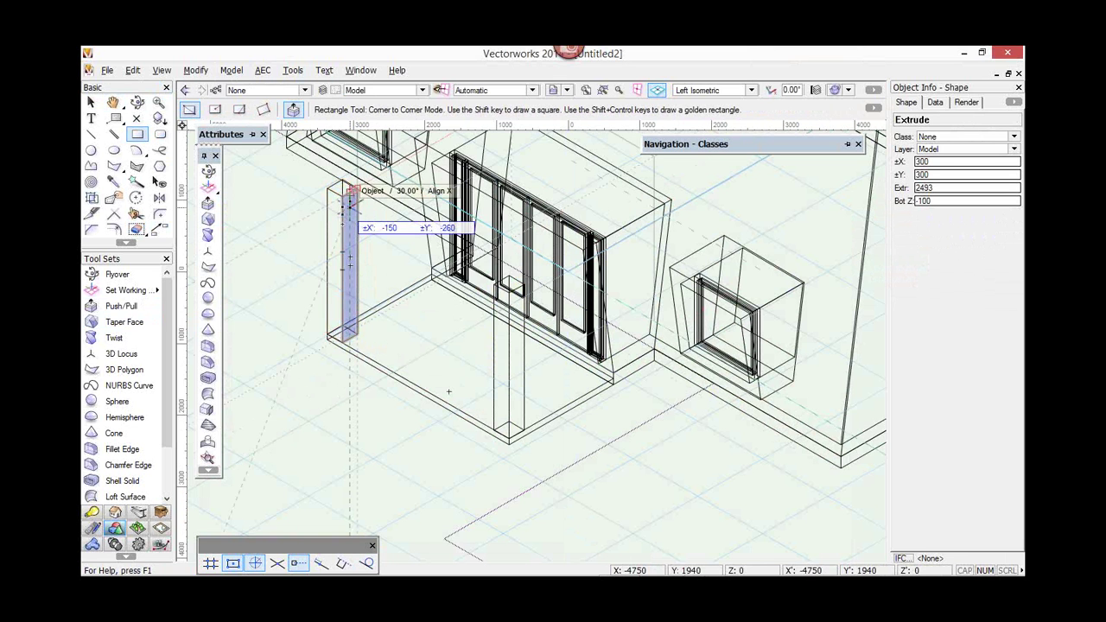
pyautogui.click(343, 228)
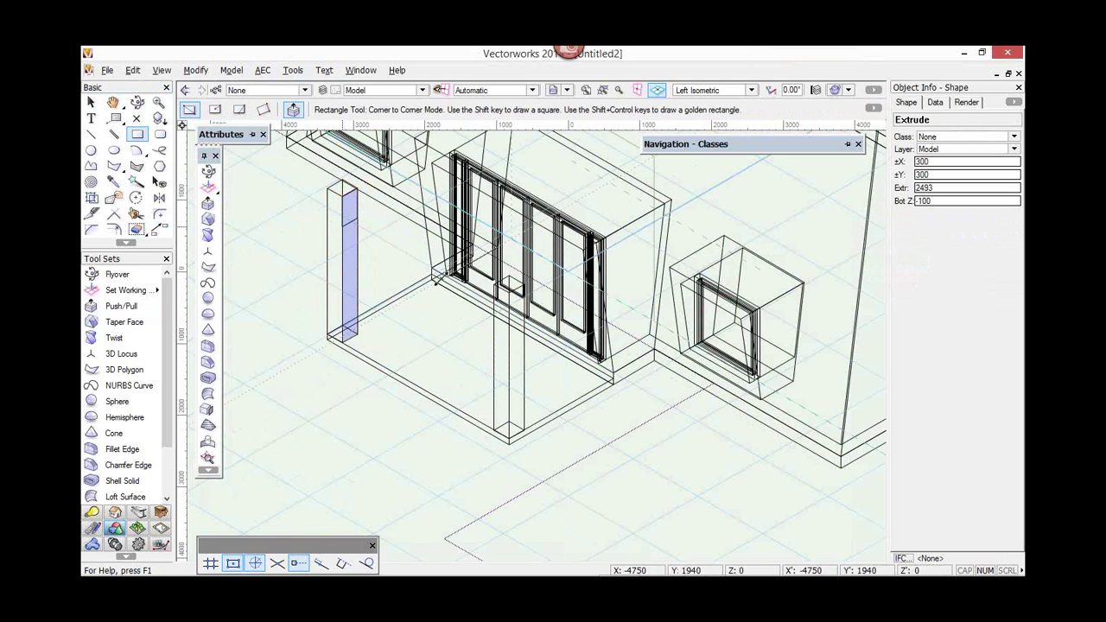
pyautogui.click(344, 221)
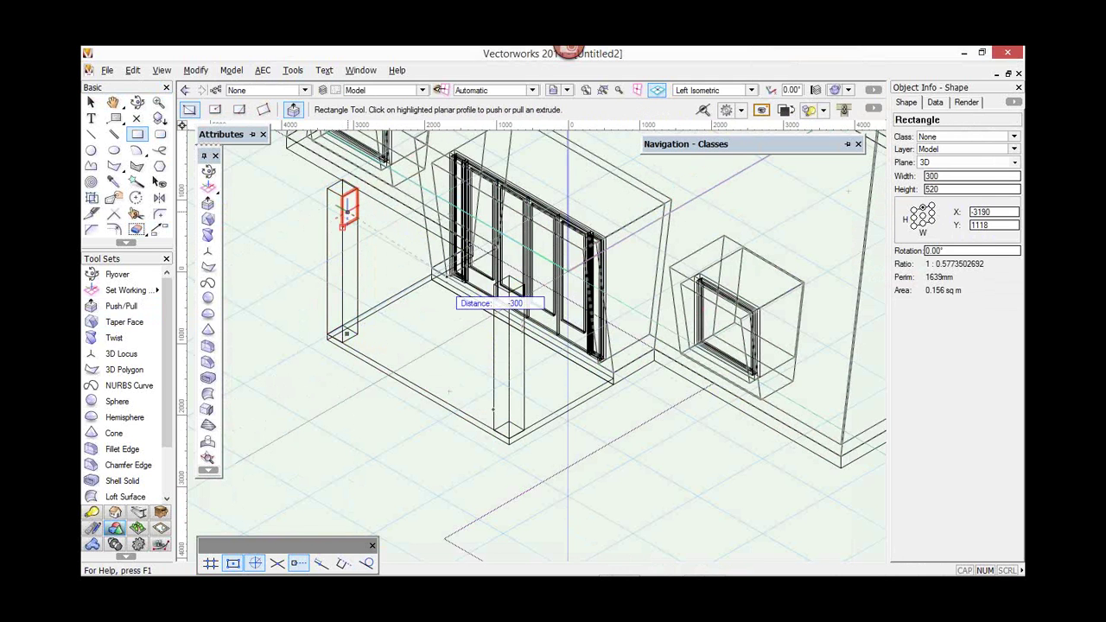
pyautogui.click(497, 299)
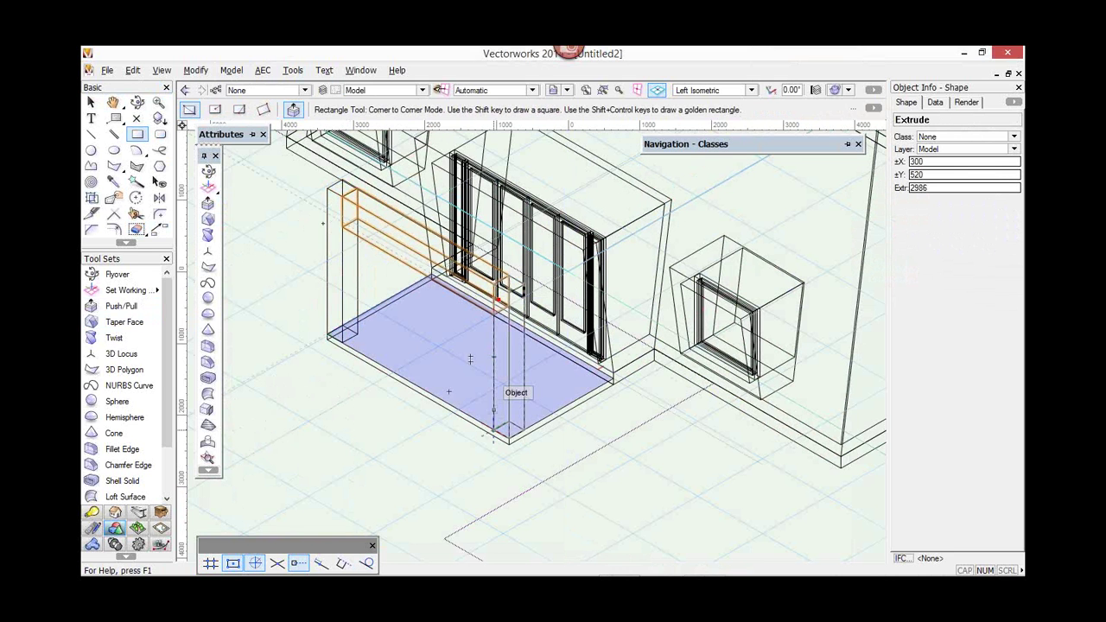
# - Draw an arc between the lower corners of the beam's outer face, rising 260 mm at midspan, and cut it through the beam
pyautogui.scroll(1, 349, 234)
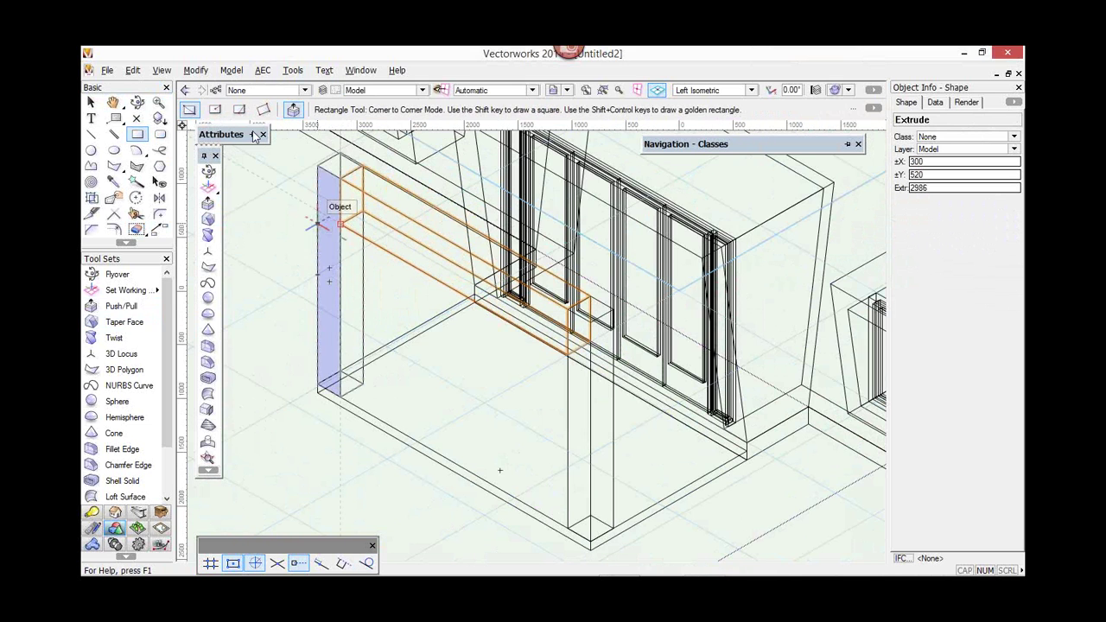
pyautogui.press('3')
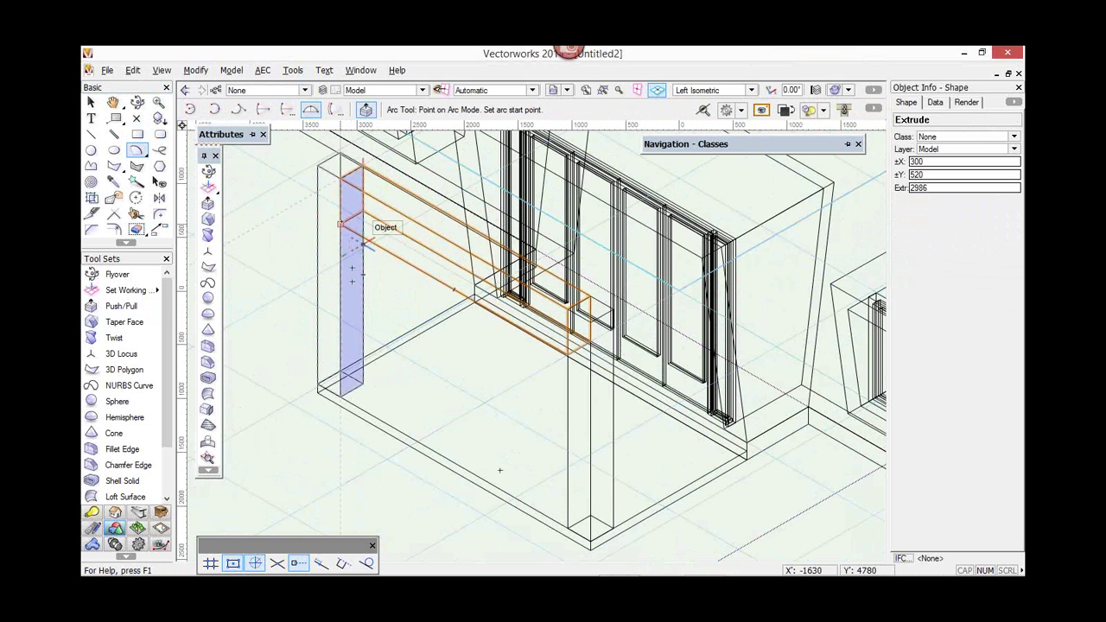
pyautogui.click(363, 243)
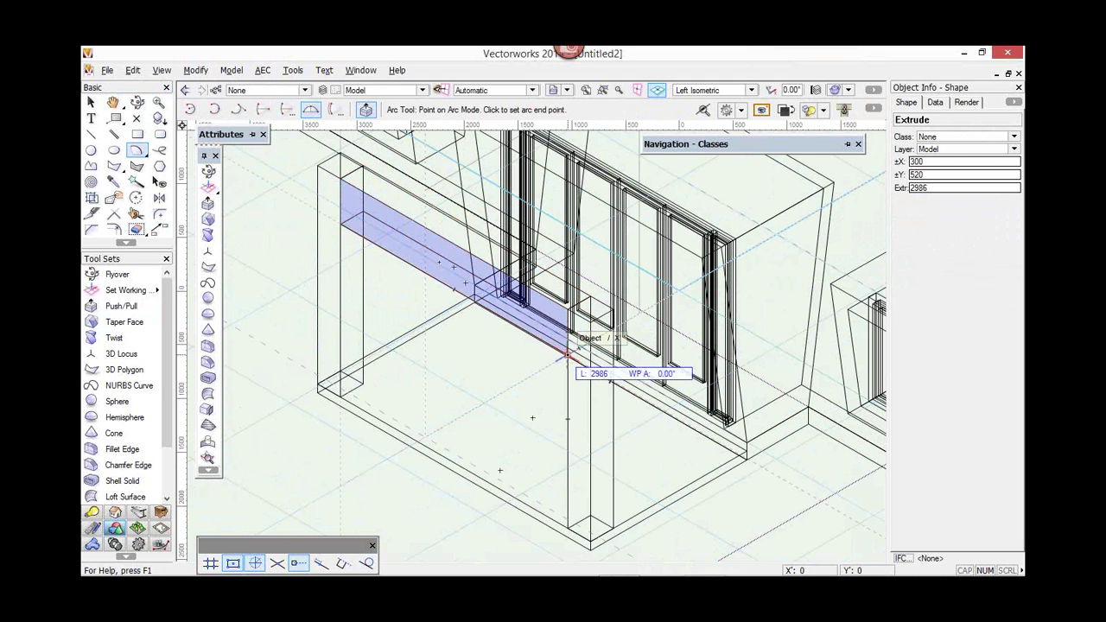
pyautogui.click(568, 353)
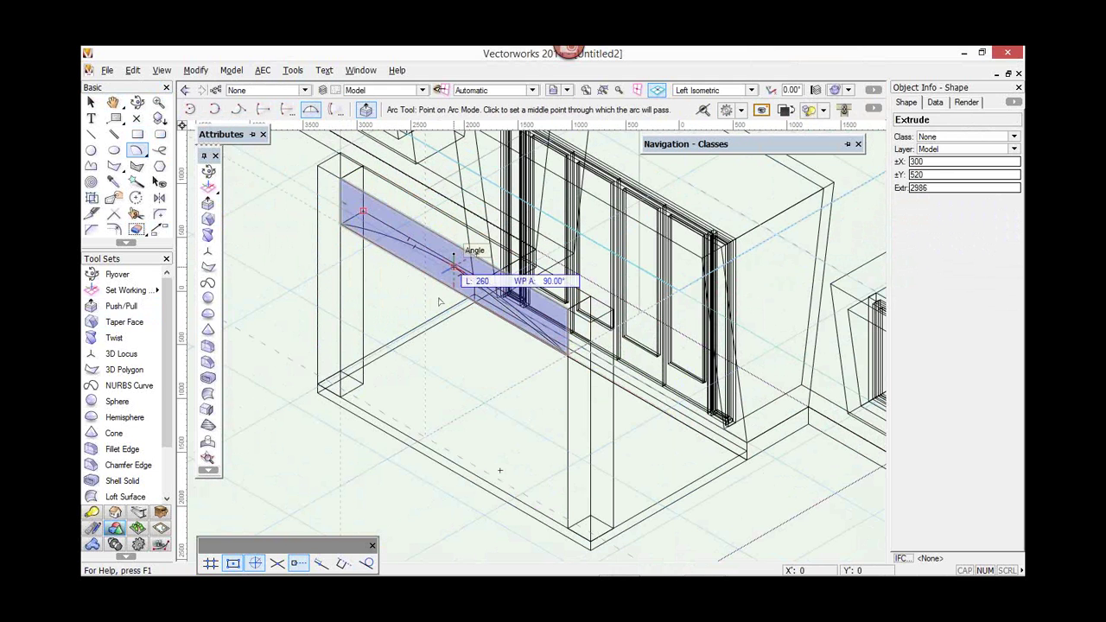
pyautogui.click(453, 266)
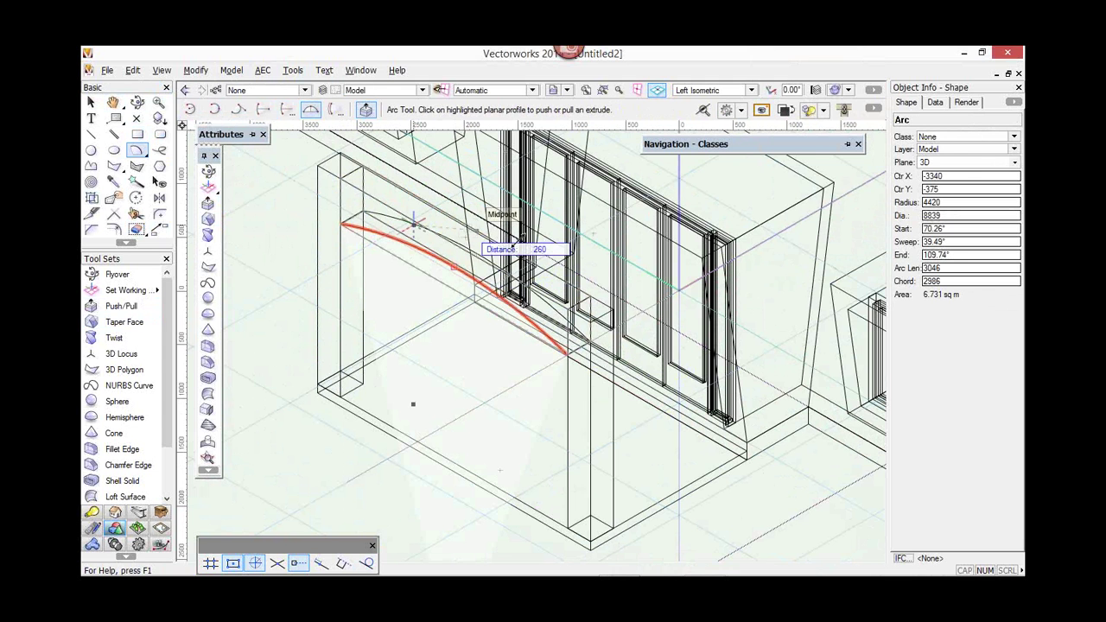
pyautogui.click(481, 232)
pyautogui.click(526, 221)
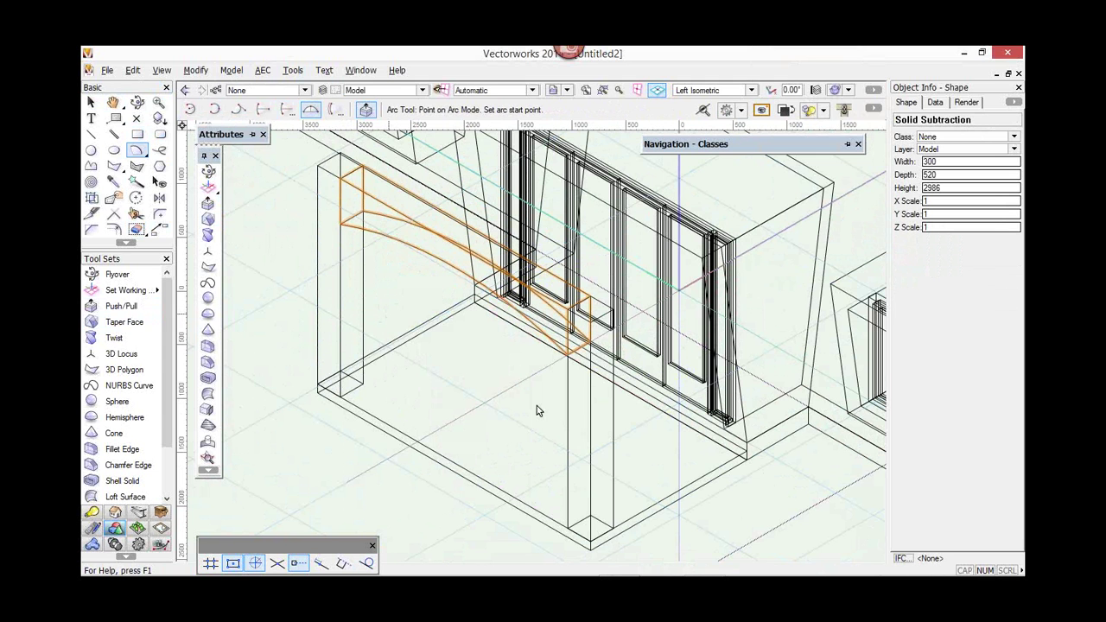
# - Merge the two porch columns and the arched beam into one solid with Add Solids
pyautogui.press('x')
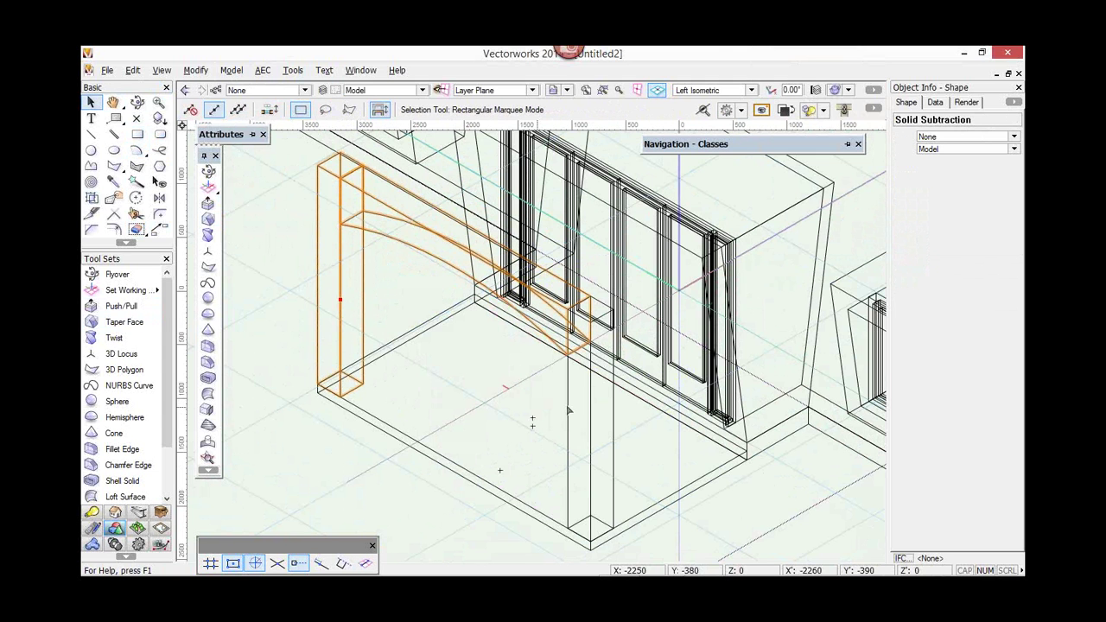
pyautogui.keyDown('shift'); pyautogui.click(568, 414); pyautogui.keyUp('shift')
pyautogui.rightClick(568, 414)
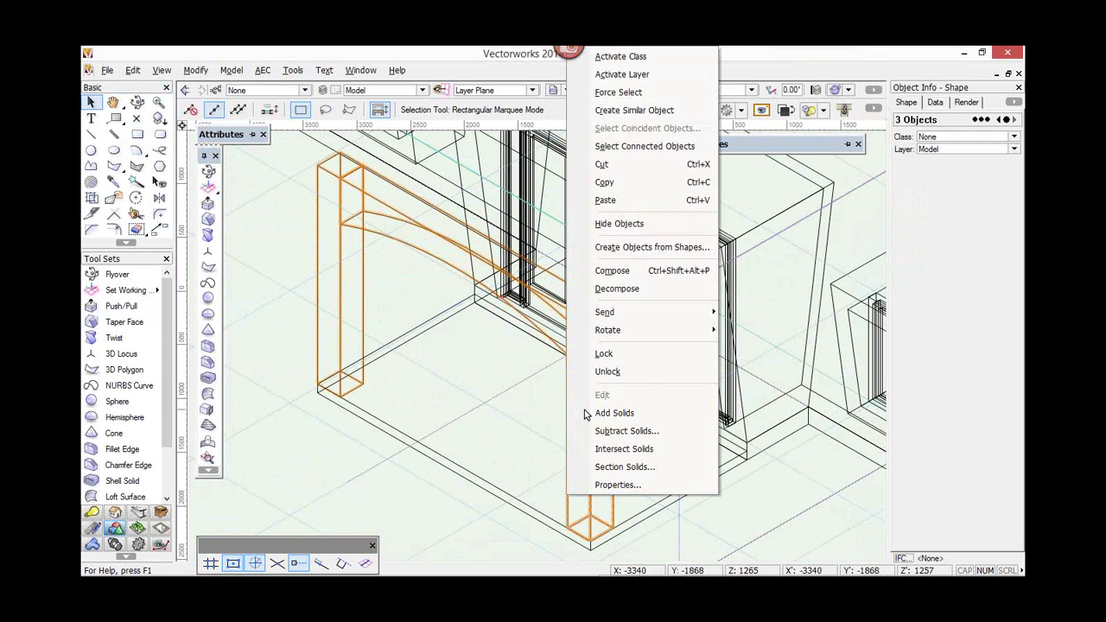
pyautogui.click(614, 413)
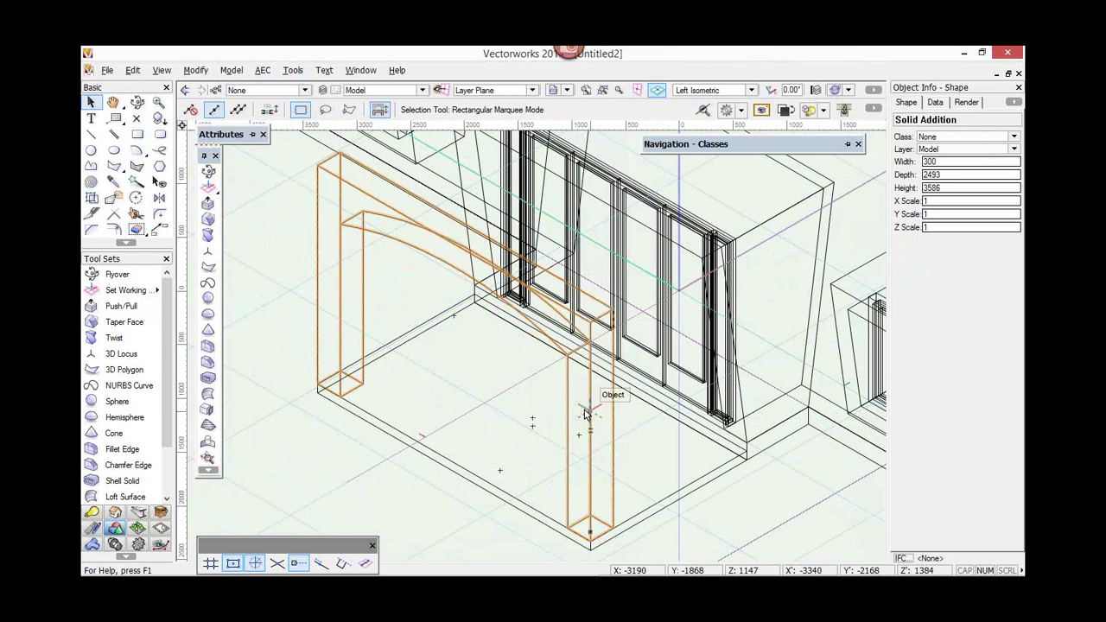
pyautogui.click(139, 118)
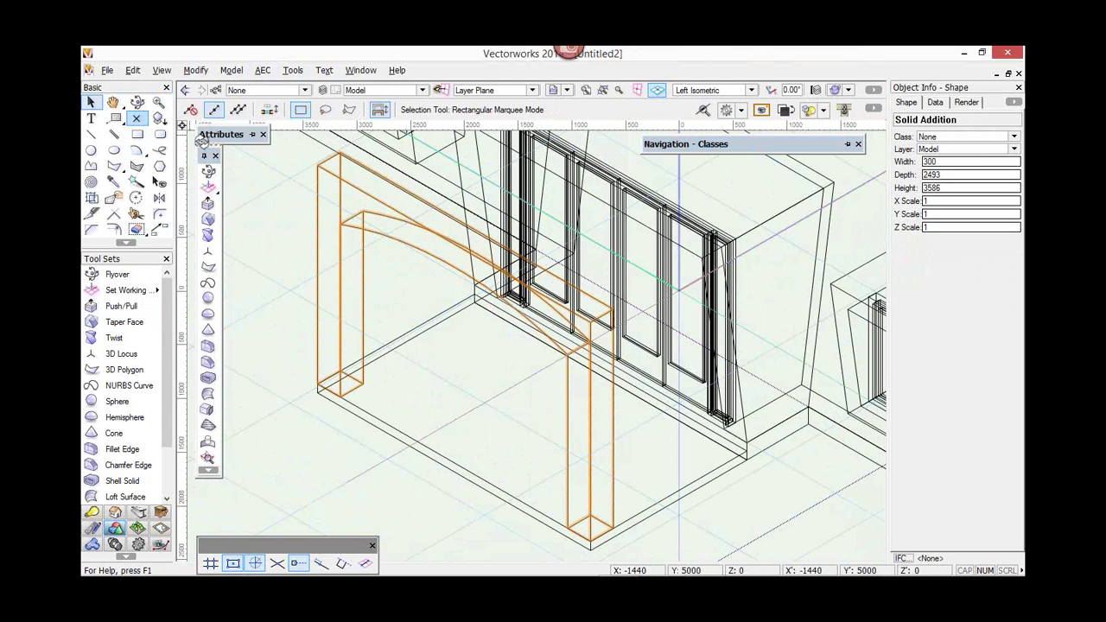
pyautogui.hotkey('shift', 'c')
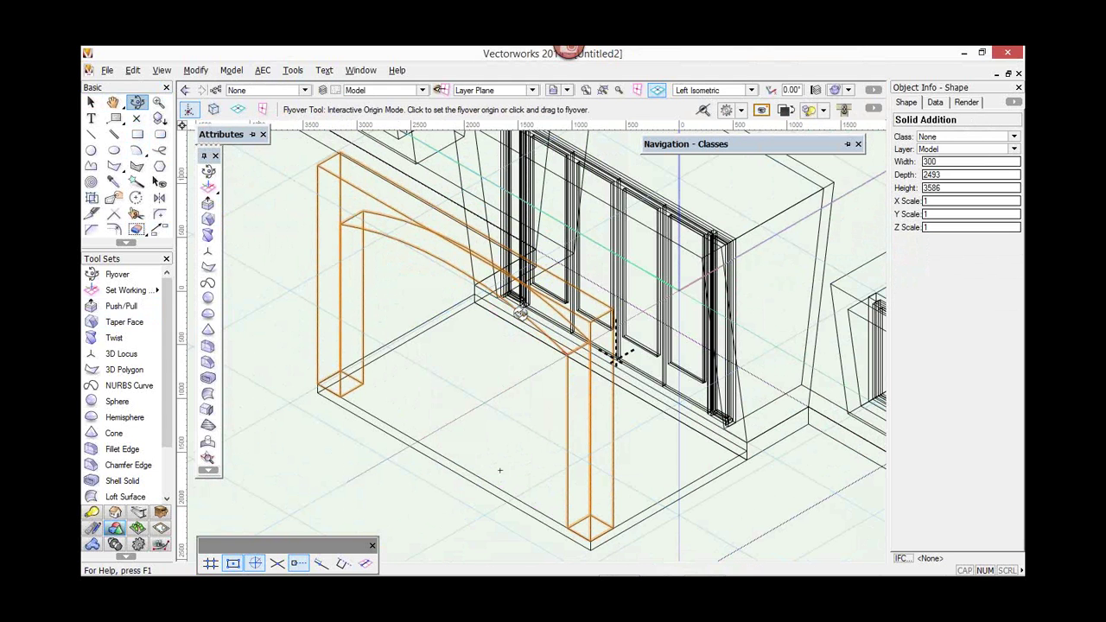
pyautogui.moveTo(521, 313); pyautogui.dragTo(509, 347)
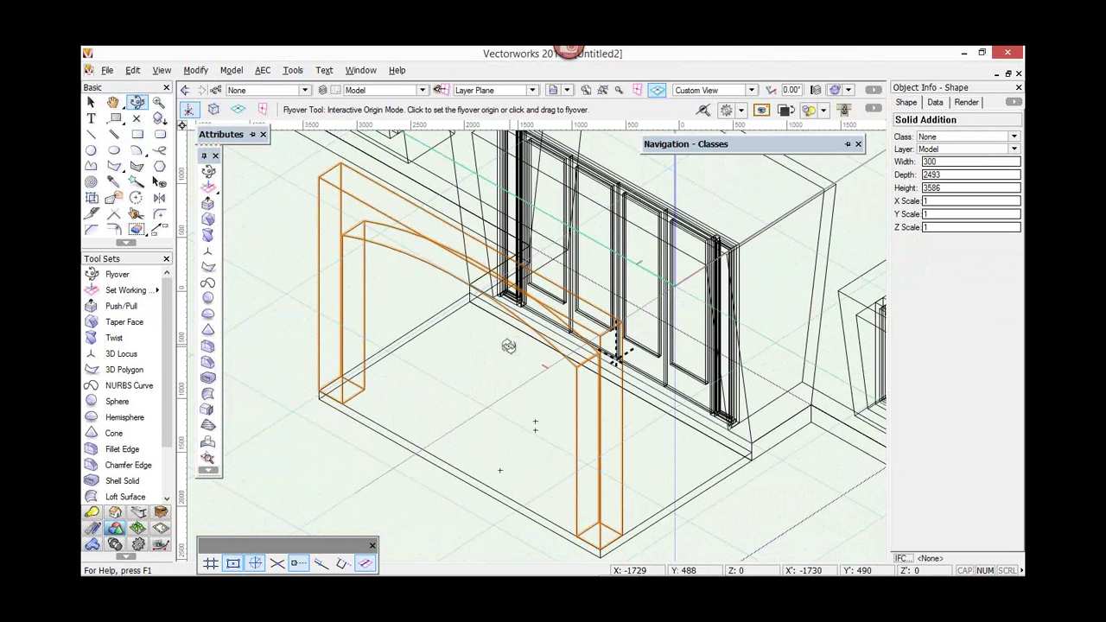
pyautogui.scroll(-10, 509, 347)
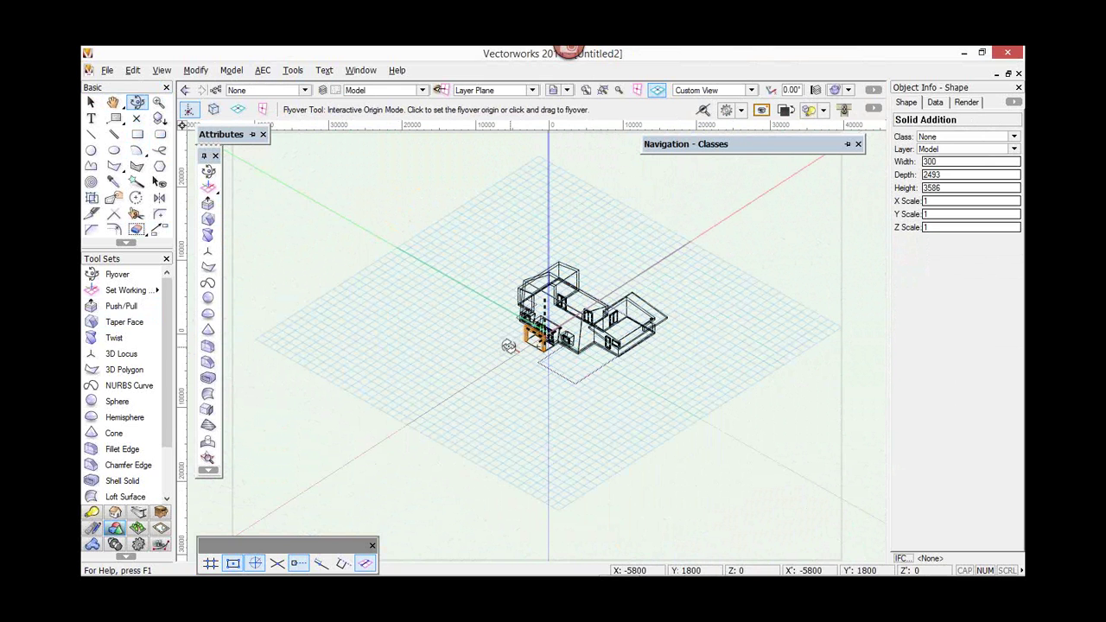
# - Show the house in the Left view and start creating a viewport from it
pyautogui.press('KP_4')
pyautogui.press('c')
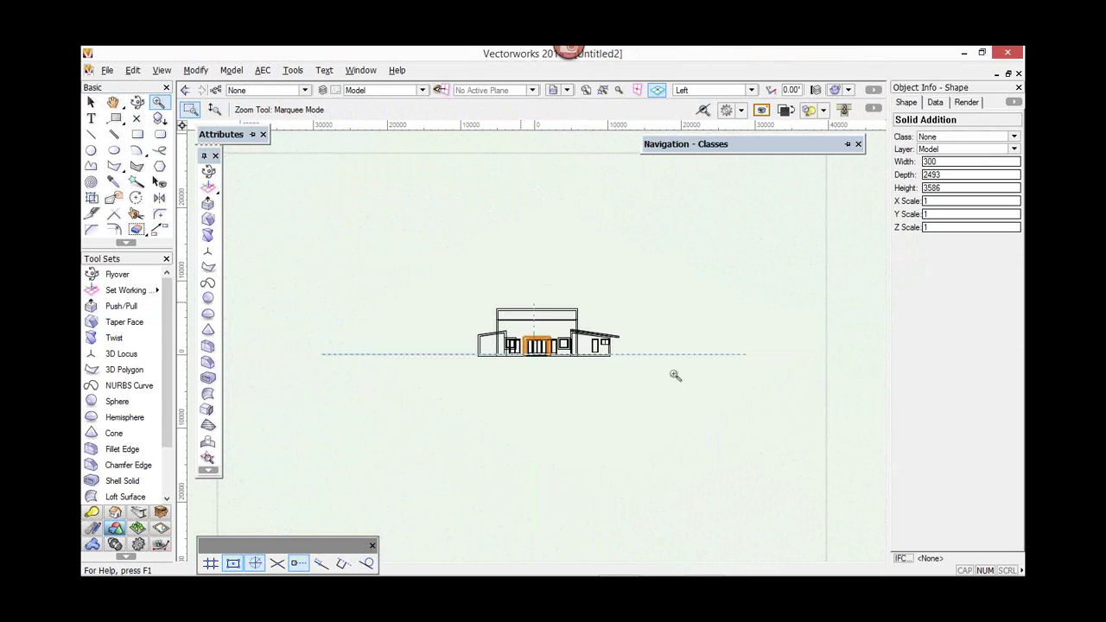
pyautogui.moveTo(676, 375); pyautogui.dragTo(475, 281)
pyautogui.press('space')
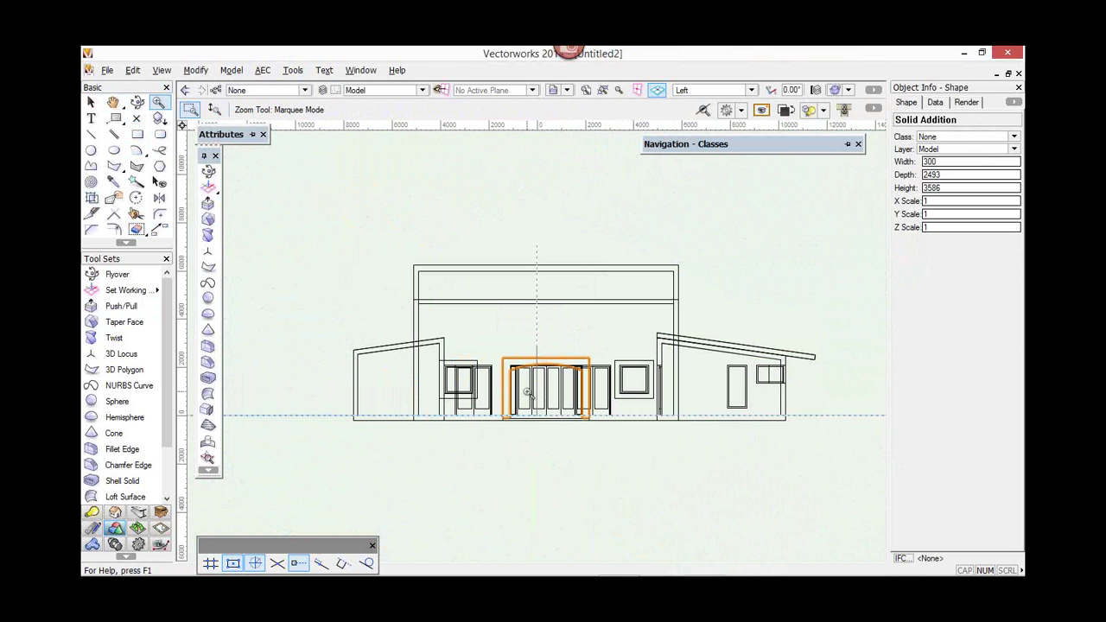
pyautogui.click(163, 73)
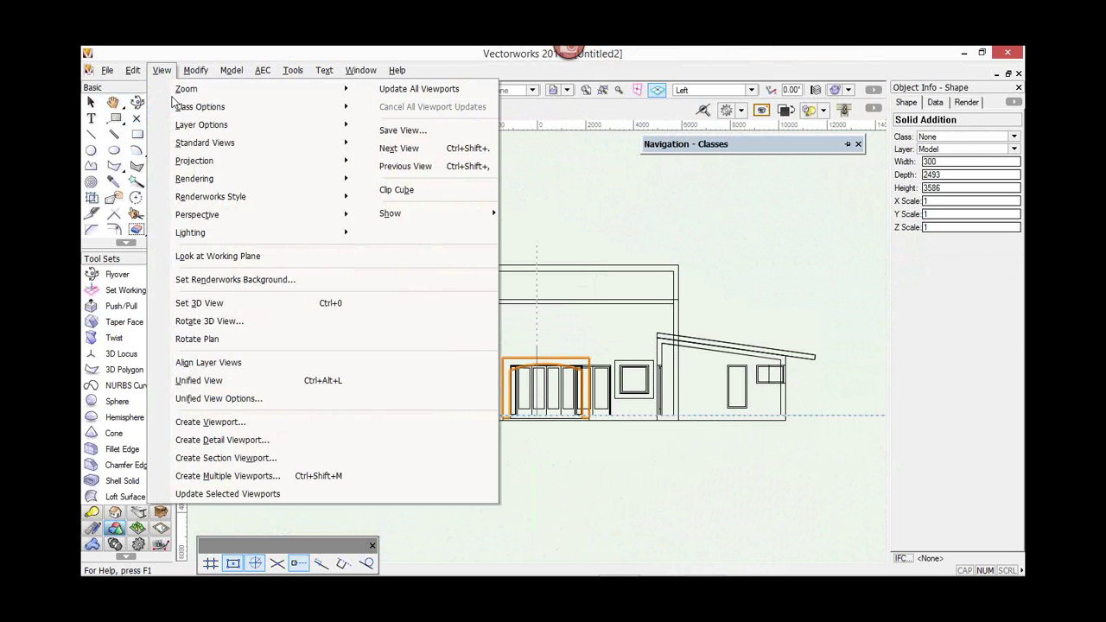
pyautogui.moveTo(173, 94)
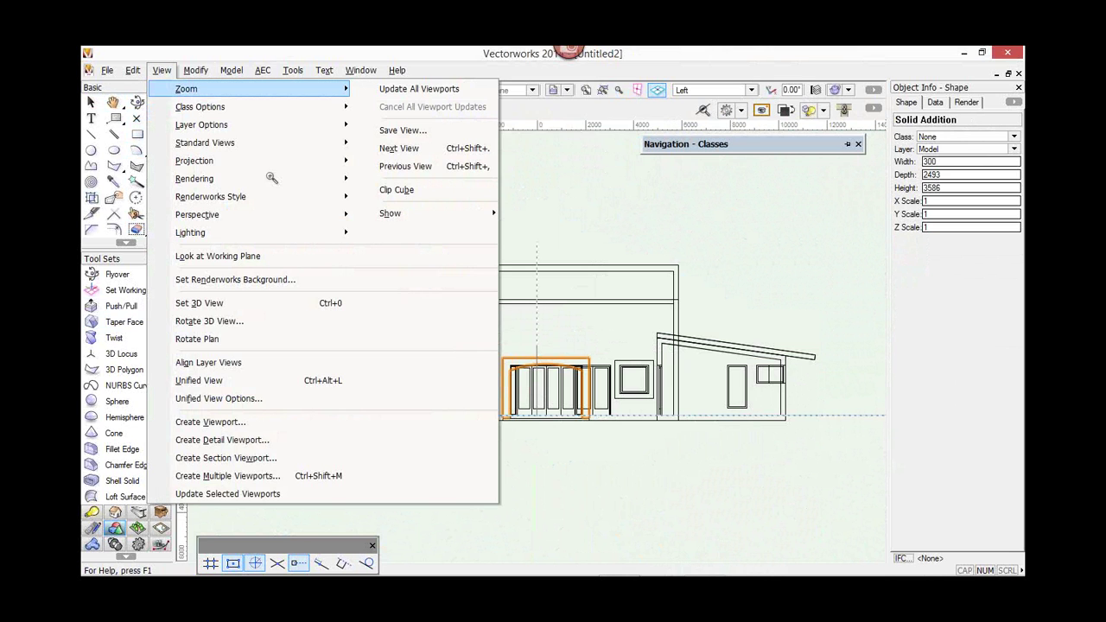
pyautogui.press('Escape')
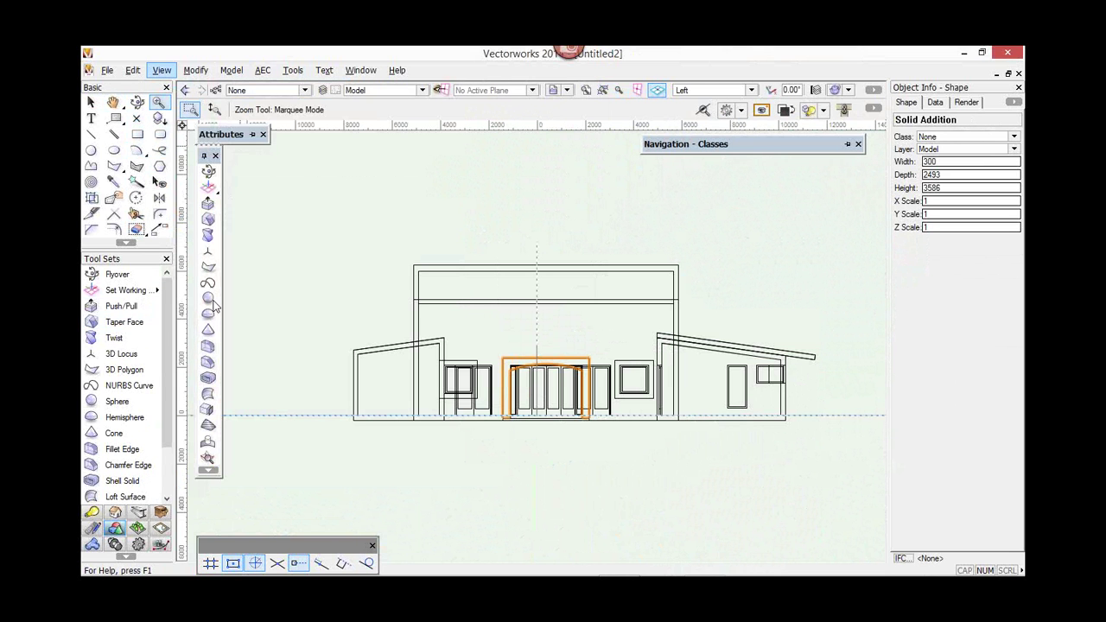
pyautogui.press('Down')
pyautogui.press('v')
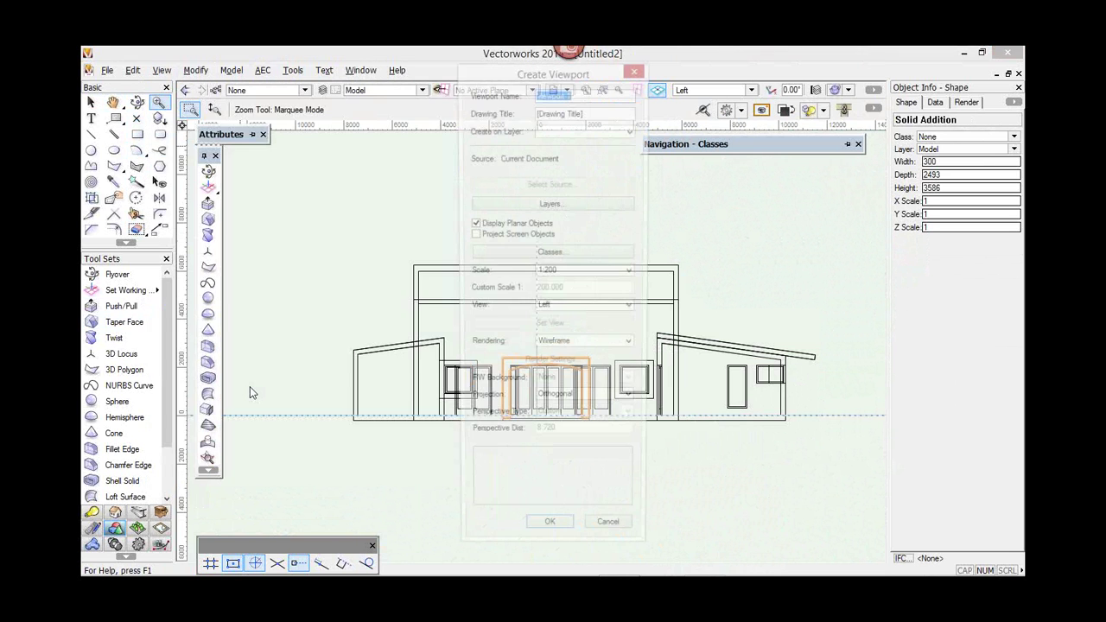
# - Enter Front Elevation as both the viewport name and the drawing title
pyautogui.write('F')
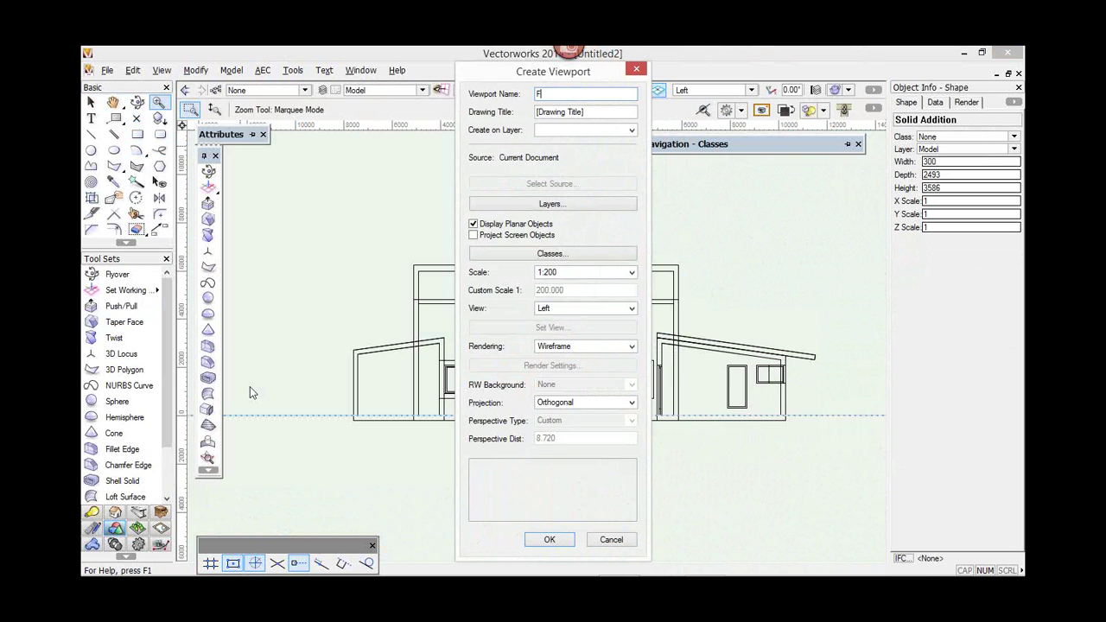
pyautogui.write('ront Elevation')
pyautogui.press('BackSpace')
pyautogui.moveTo(586, 94); pyautogui.dragTo(502, 106)
pyautogui.hotkey('ctrl', 'c')
pyautogui.press('Tab')
pyautogui.hotkey('ctrl', 'v')
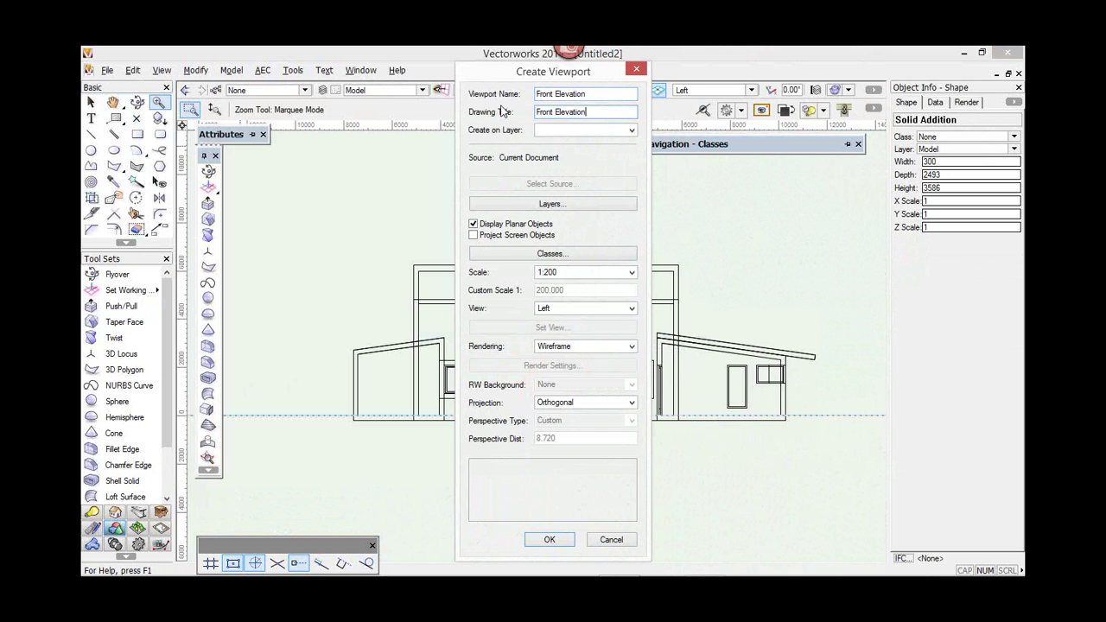
# - Assign the viewport to a new sheet layer numbered 001 and titled Plans and Elevation
pyautogui.click(591, 131)
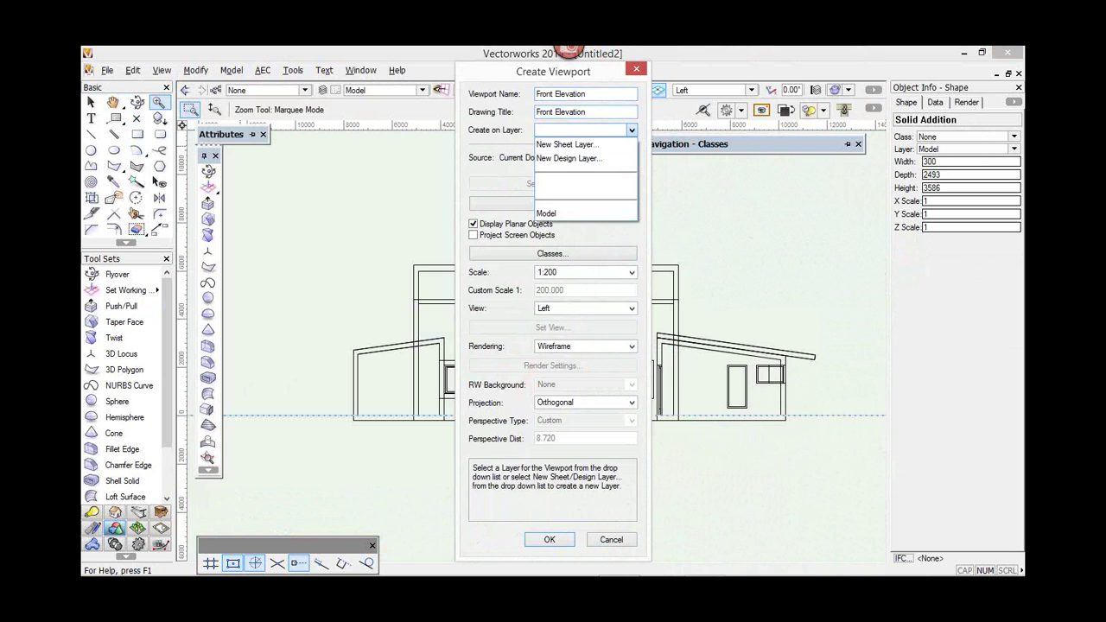
pyautogui.click(589, 142)
pyautogui.write('1')
pyautogui.press('Tab')
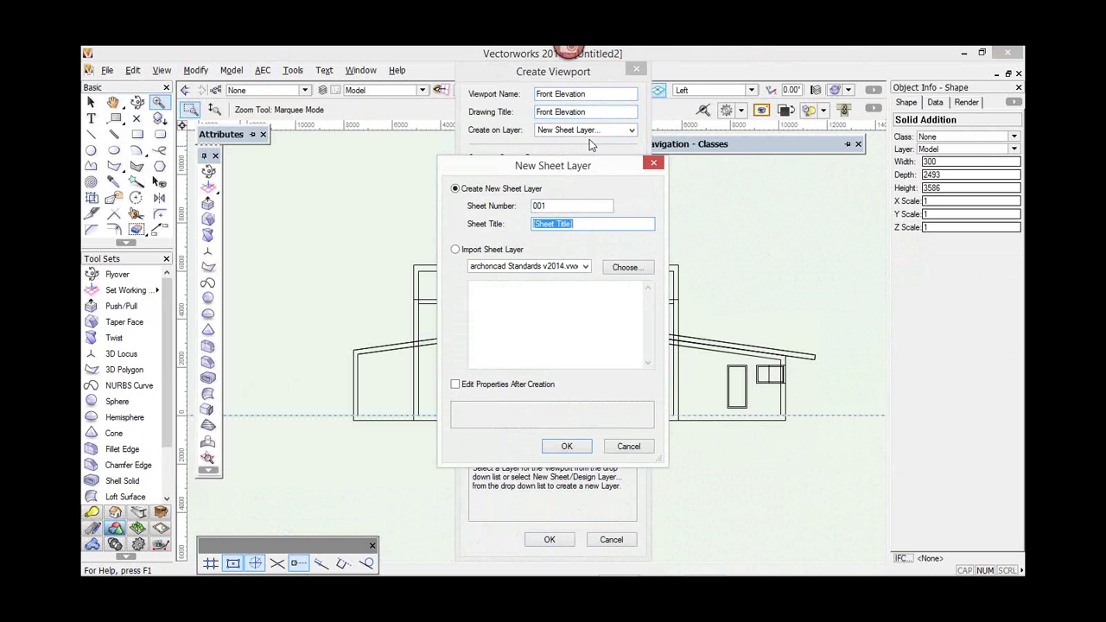
pyautogui.write('Plans and ELevation')
pyautogui.click(577, 223)
pyautogui.press('BackSpace')
pyautogui.write('l')
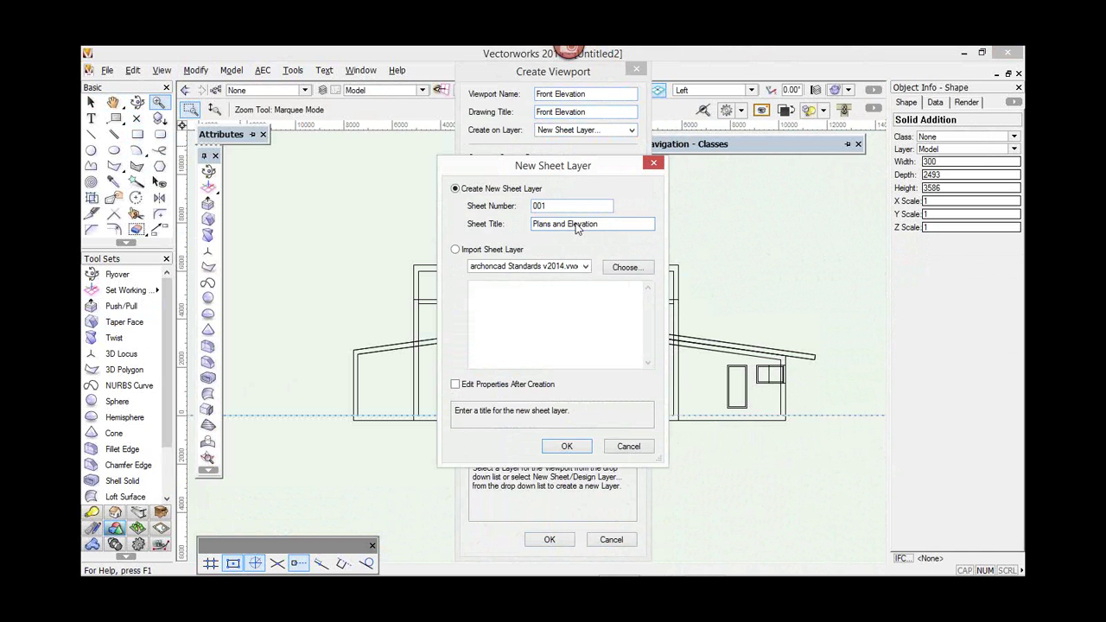
pyautogui.press('Return')
# - Create the viewport at 1:100 scale with Hidden Line rendering and move it to the upper left area of the sheet
pyautogui.click(604, 276)
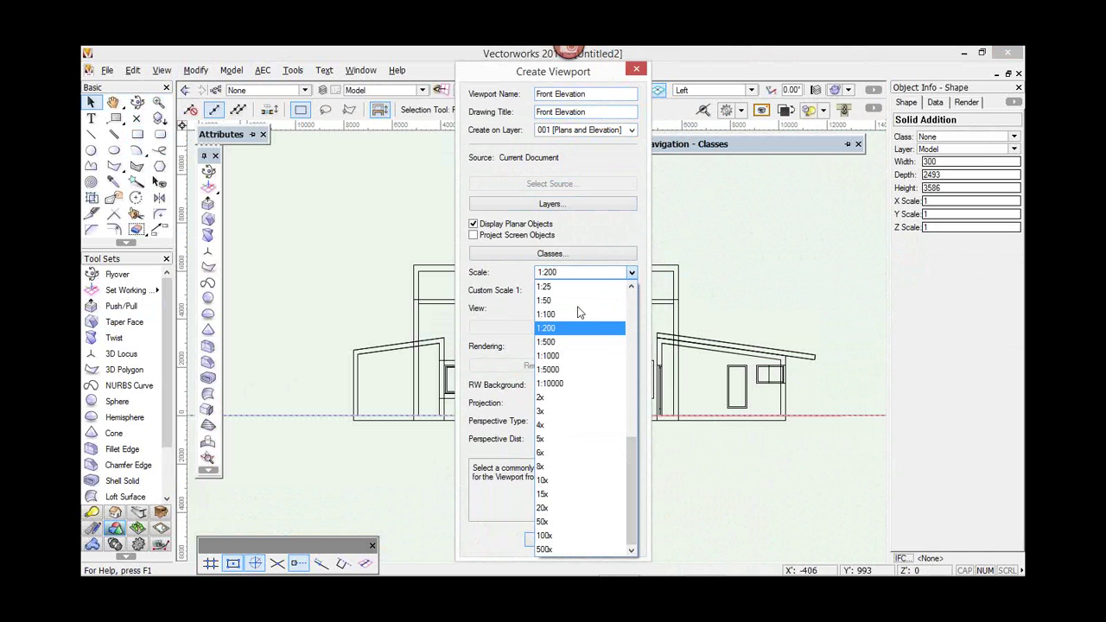
pyautogui.click(578, 314)
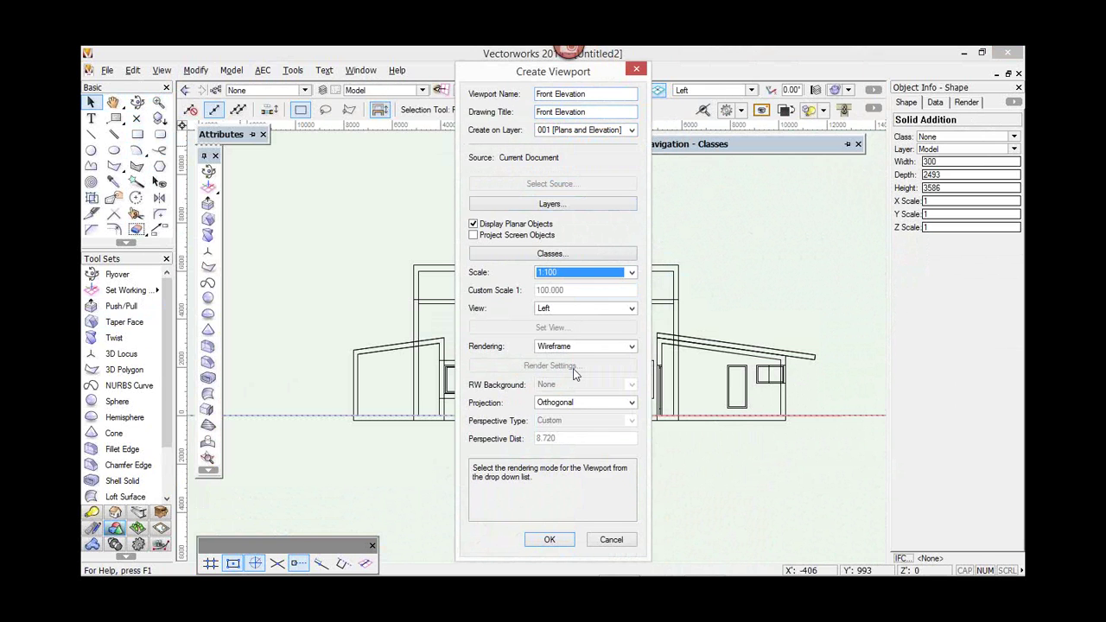
pyautogui.click(580, 346)
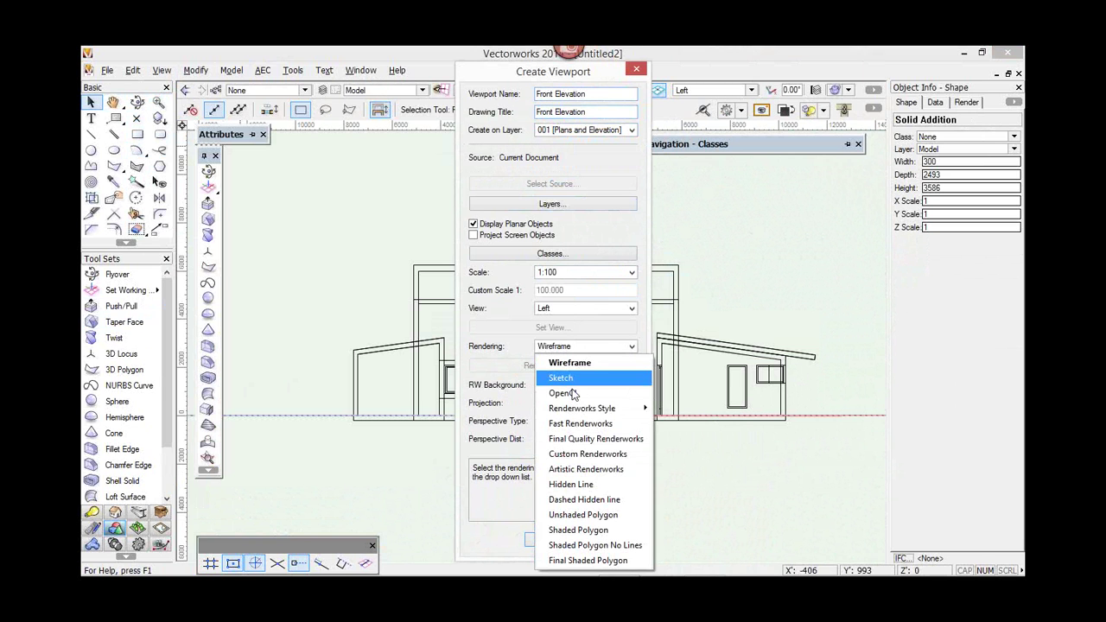
pyautogui.click(569, 485)
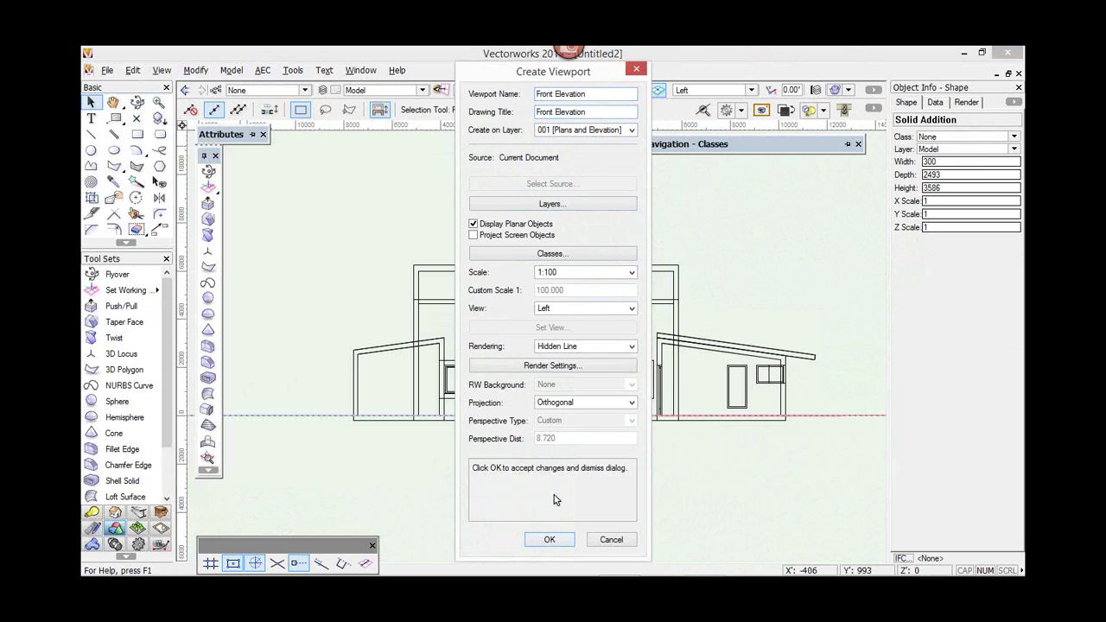
pyautogui.press('Return')
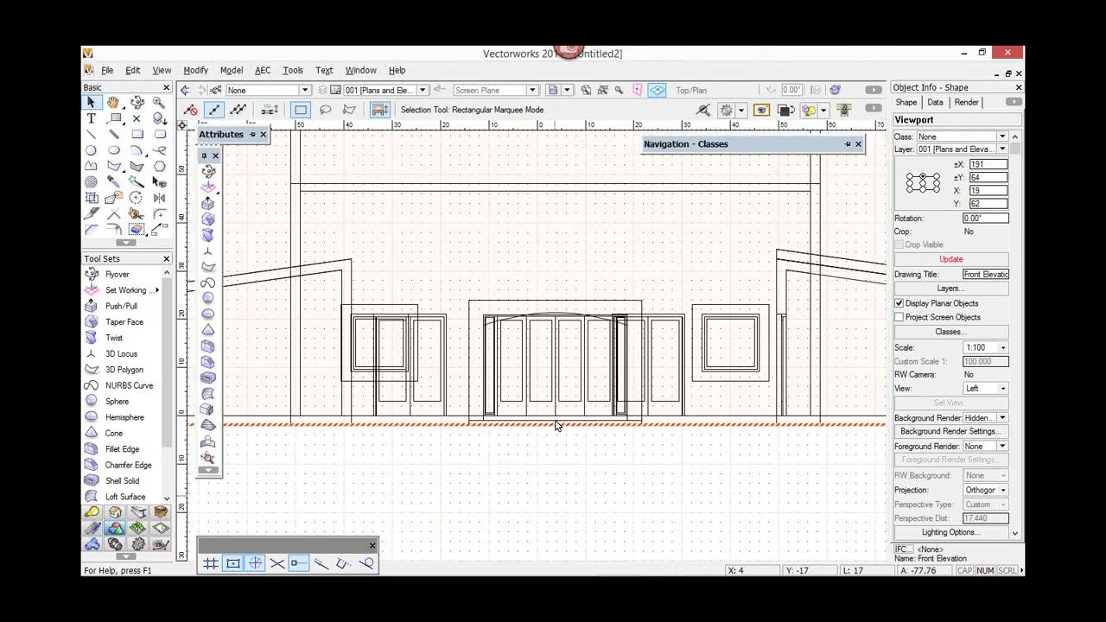
pyautogui.scroll(-4, 557, 425)
pyautogui.moveTo(381, 253); pyautogui.dragTo(363, 248)
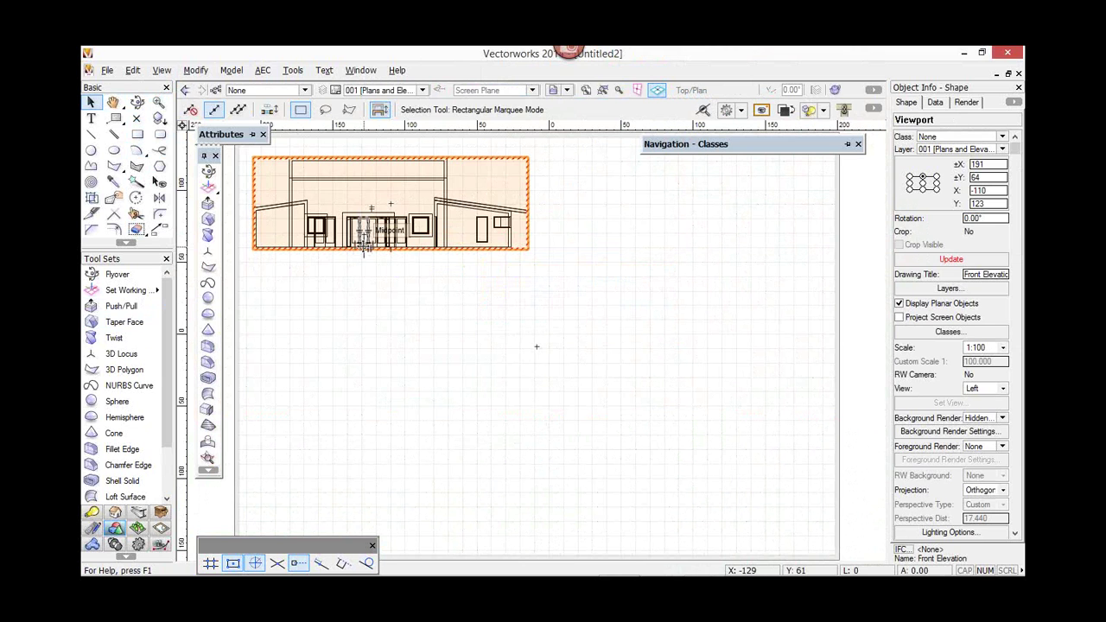
# - Update the front elevation viewport and return to the Model design layer, showing the whole house in Top/Plan view
pyautogui.click(913, 261)
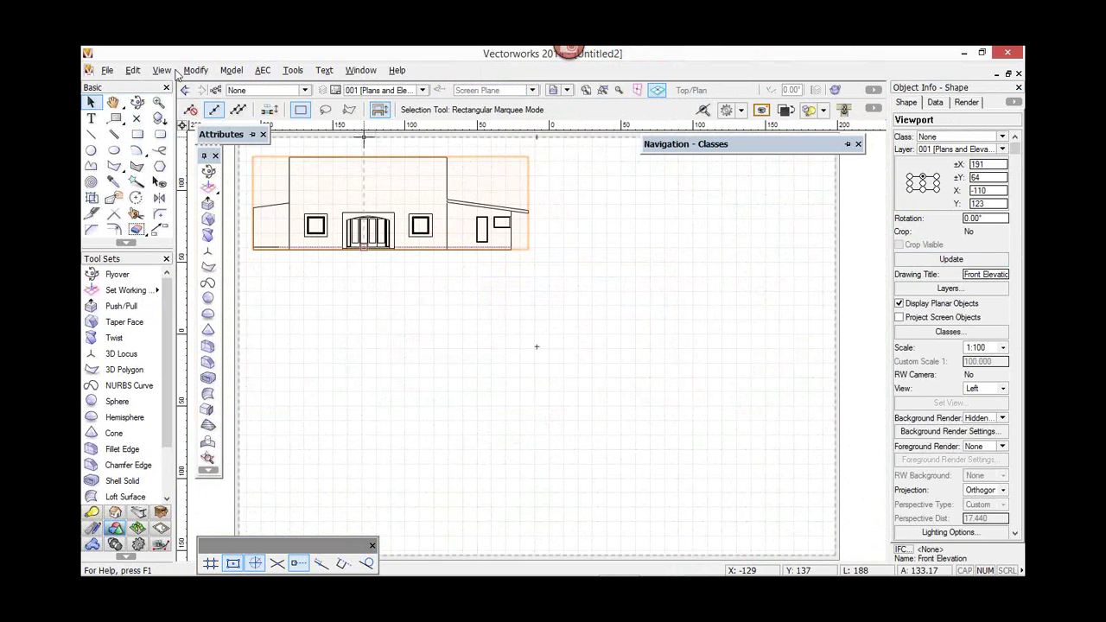
pyautogui.click(421, 90)
pyautogui.click(392, 168)
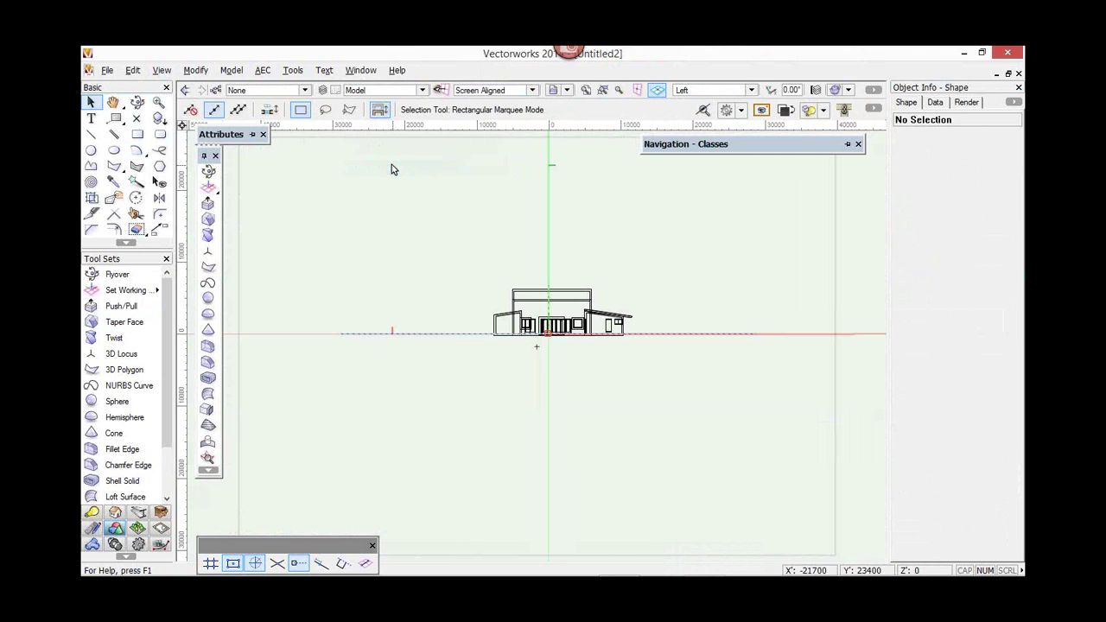
pyautogui.press('F5')
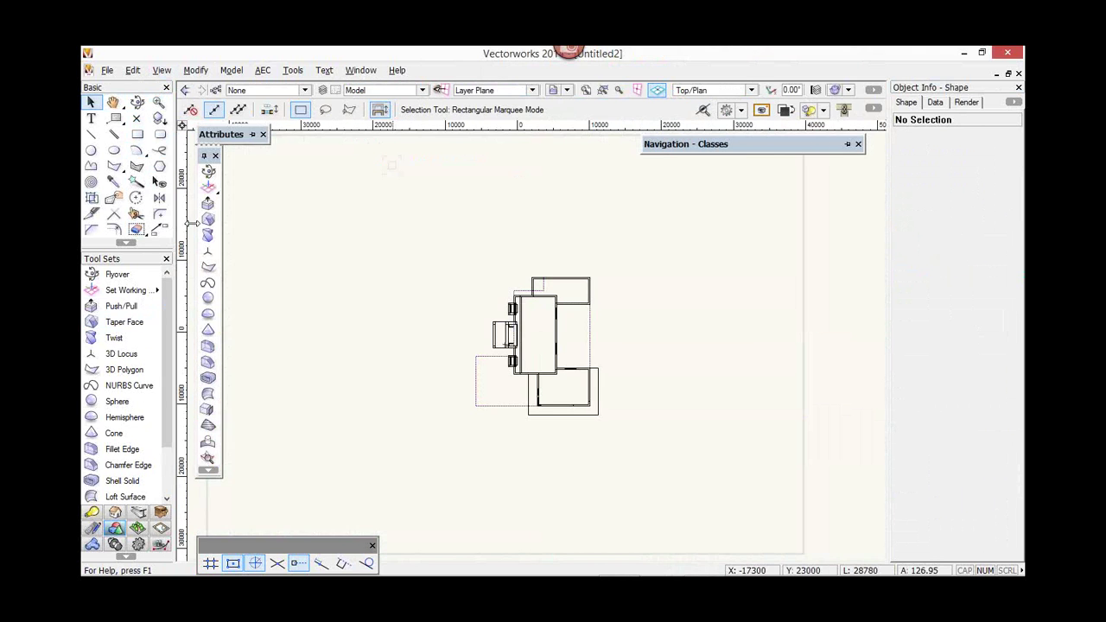
pyautogui.hotkey('ctrl', '6')
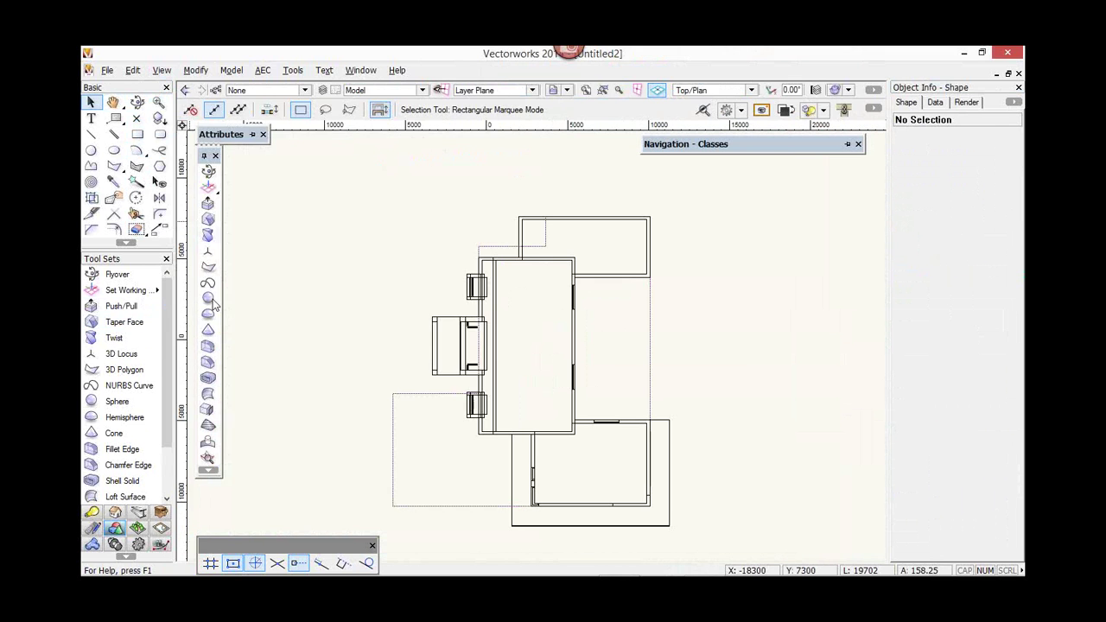
# - Start a section viewport with a horizontal section line through the middle of the porch and the house, facing the lower side of the plan
pyautogui.hotkey('alt', 'v')
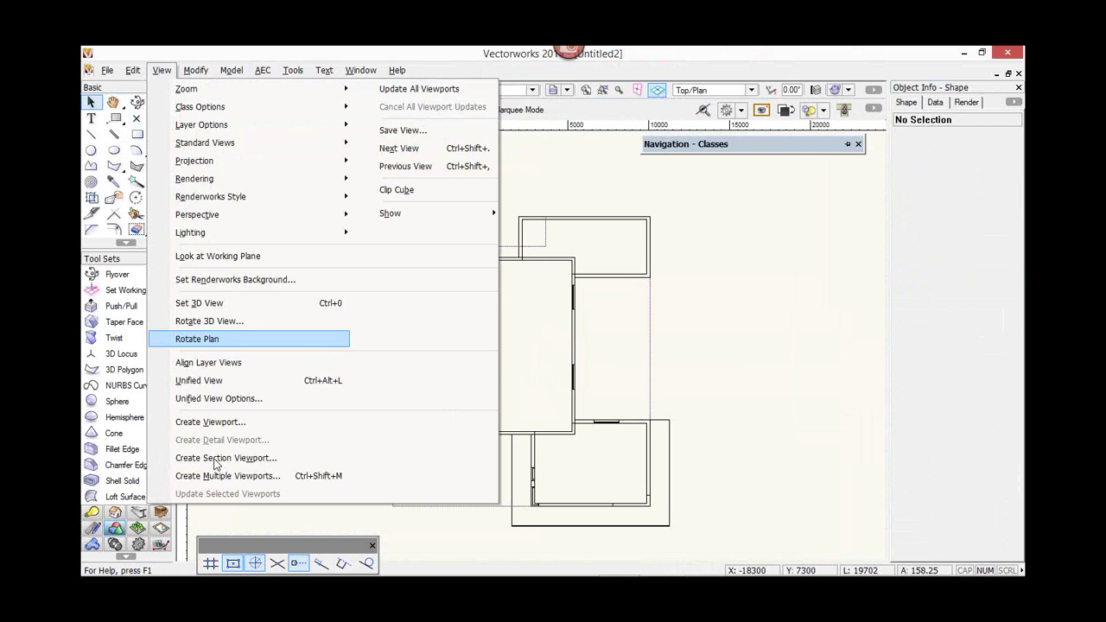
pyautogui.press('Escape')
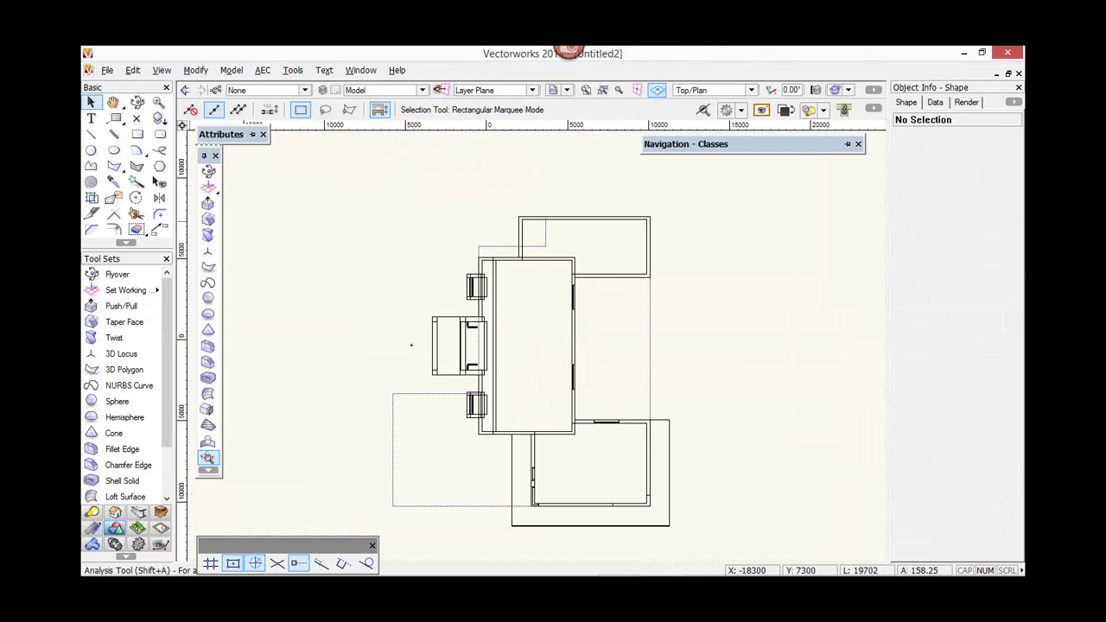
pyautogui.click(411, 344)
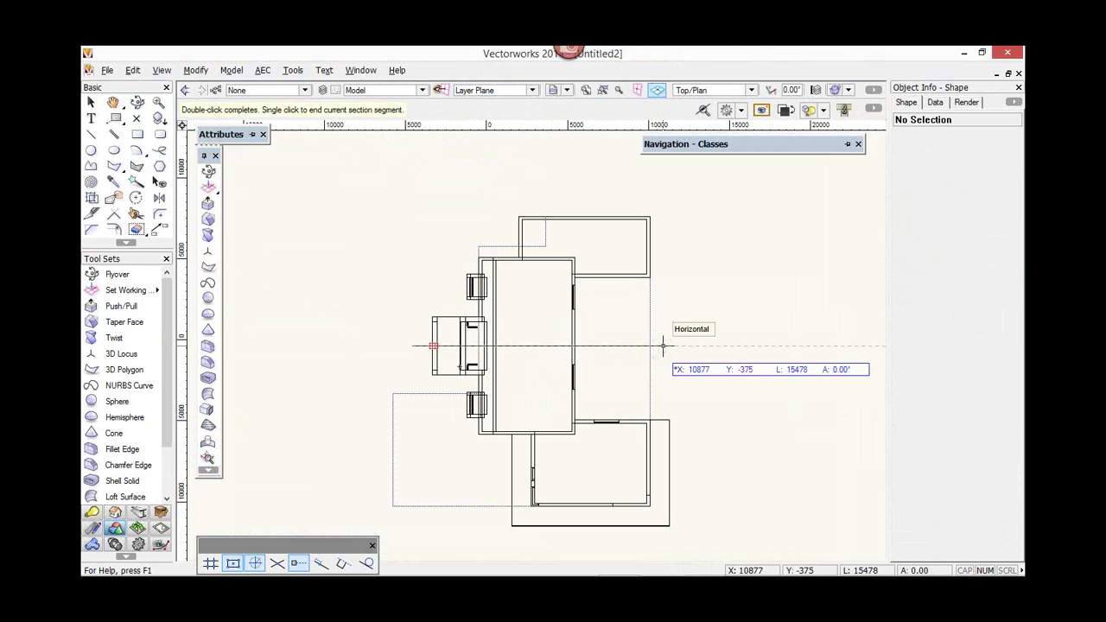
pyautogui.doubleClick(663, 346)
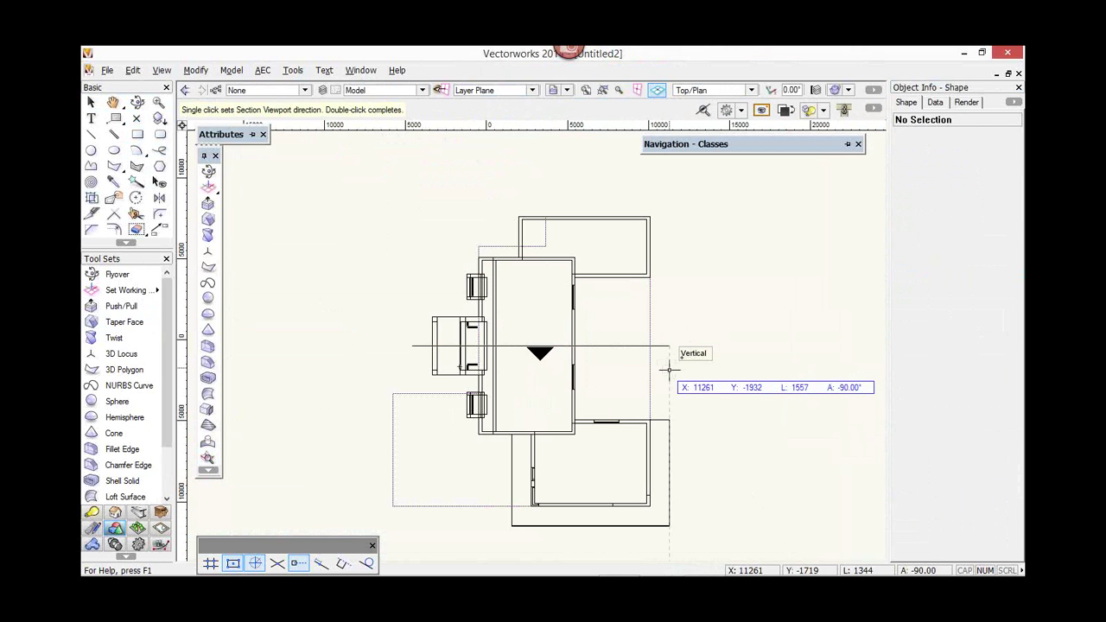
pyautogui.press('BackSpace')
pyautogui.click(681, 346)
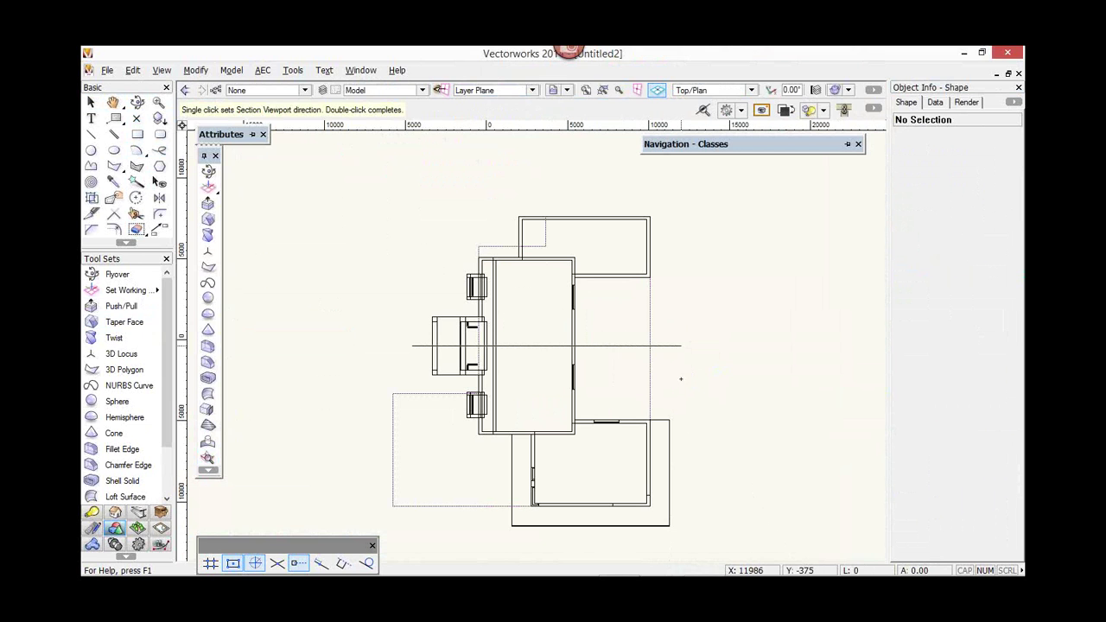
pyautogui.click(681, 379)
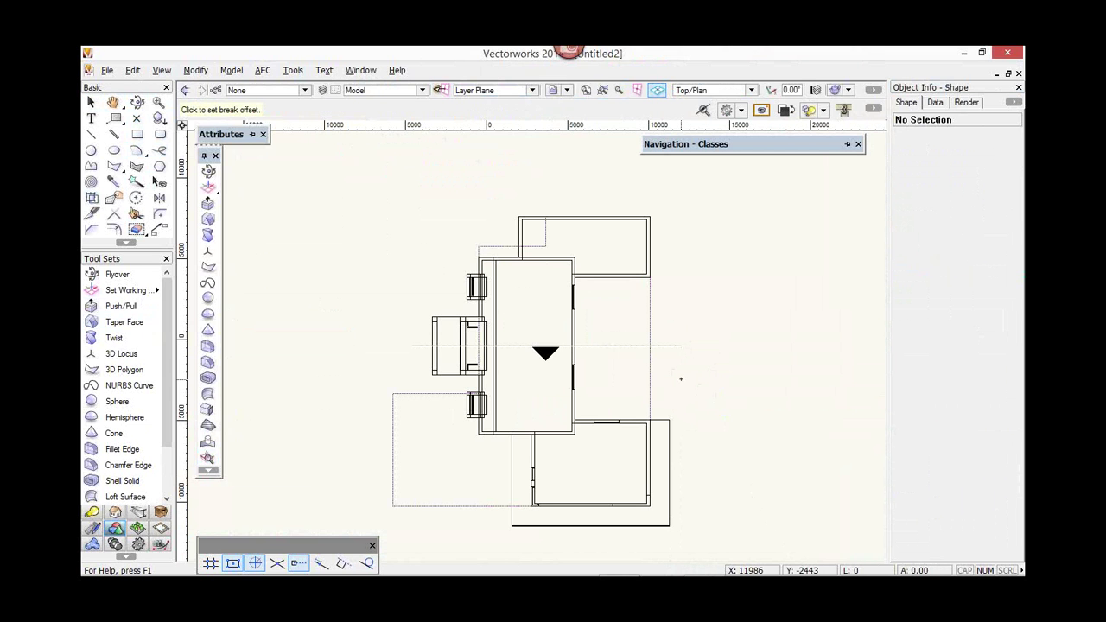
pyautogui.click(612, 251)
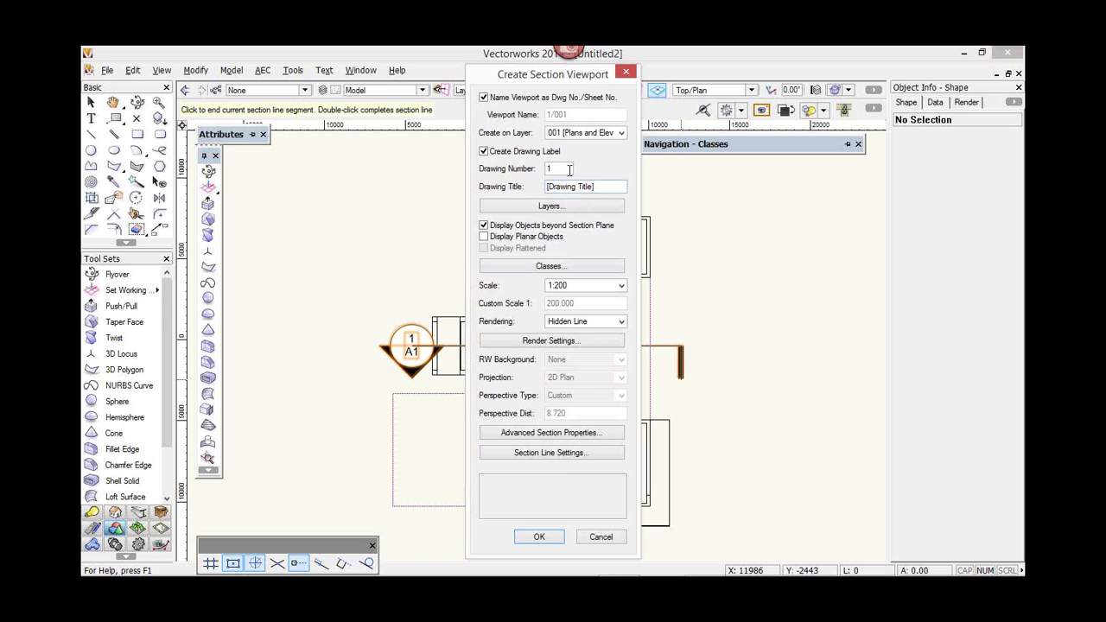
# - Create the section viewport on sheet 001 with drawing number 2 and the drawing title Section
pyautogui.click(570, 169)
pyautogui.press('BackSpace')
pyautogui.write('2')
pyautogui.press('Tab')
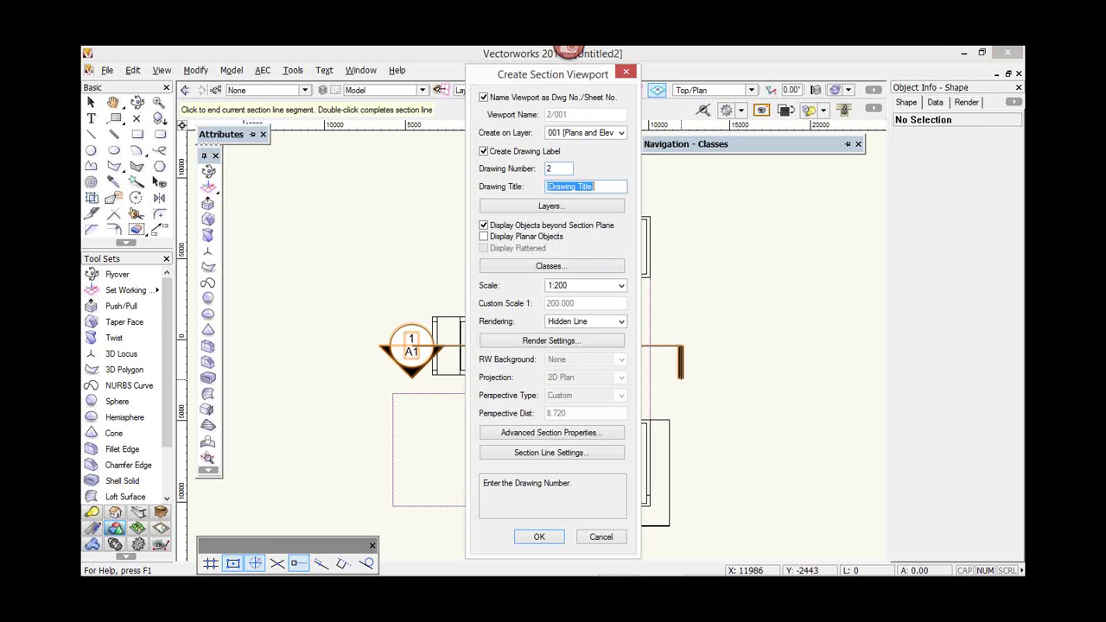
pyautogui.write('Section')
pyautogui.click(543, 537)
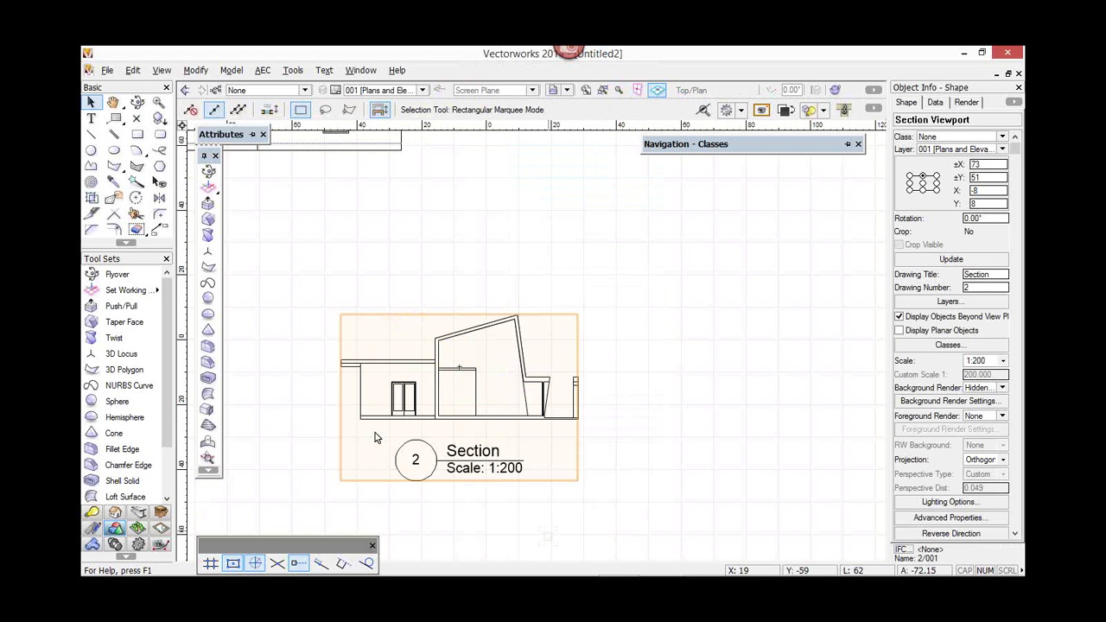
# - Set the section viewport's scale to 1:100 and move it beside the front elevation, aligned on the ground line
pyautogui.scroll(-3, 489, 354)
pyautogui.moveTo(487, 345); pyautogui.dragTo(444, 400)
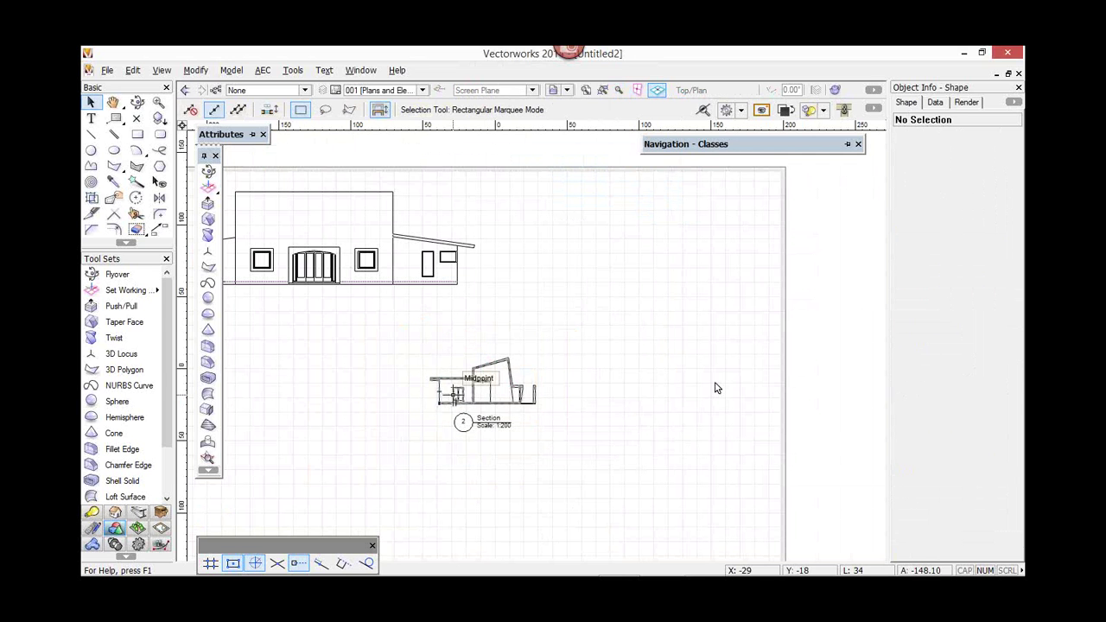
pyautogui.click(988, 363)
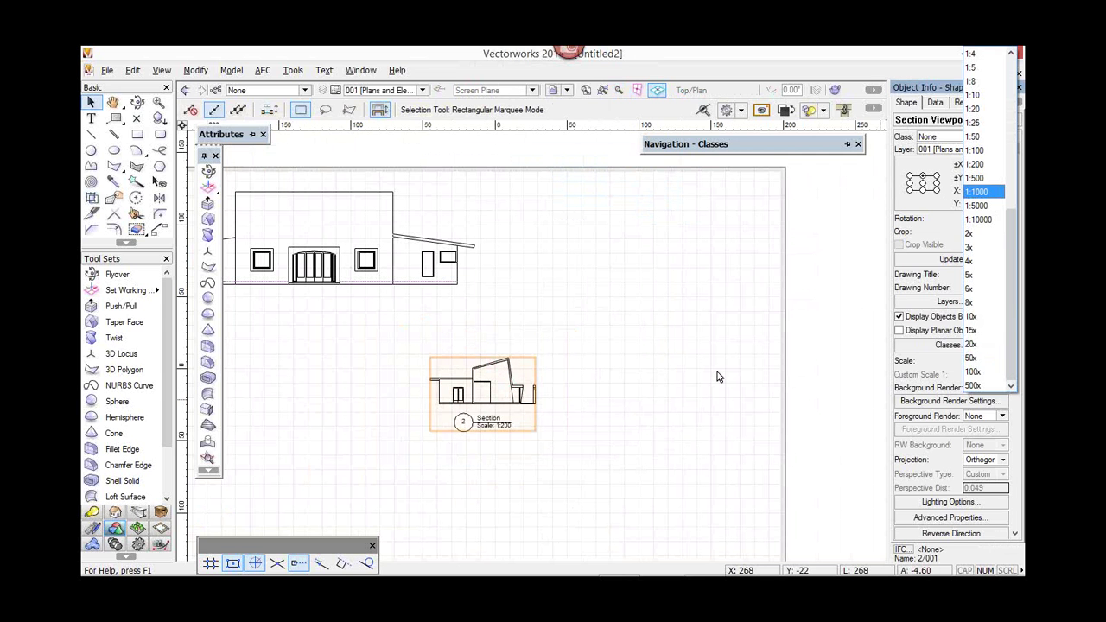
pyautogui.press('Up')
pyautogui.press('Up')
pyautogui.press('Up')
pyautogui.press('Return')
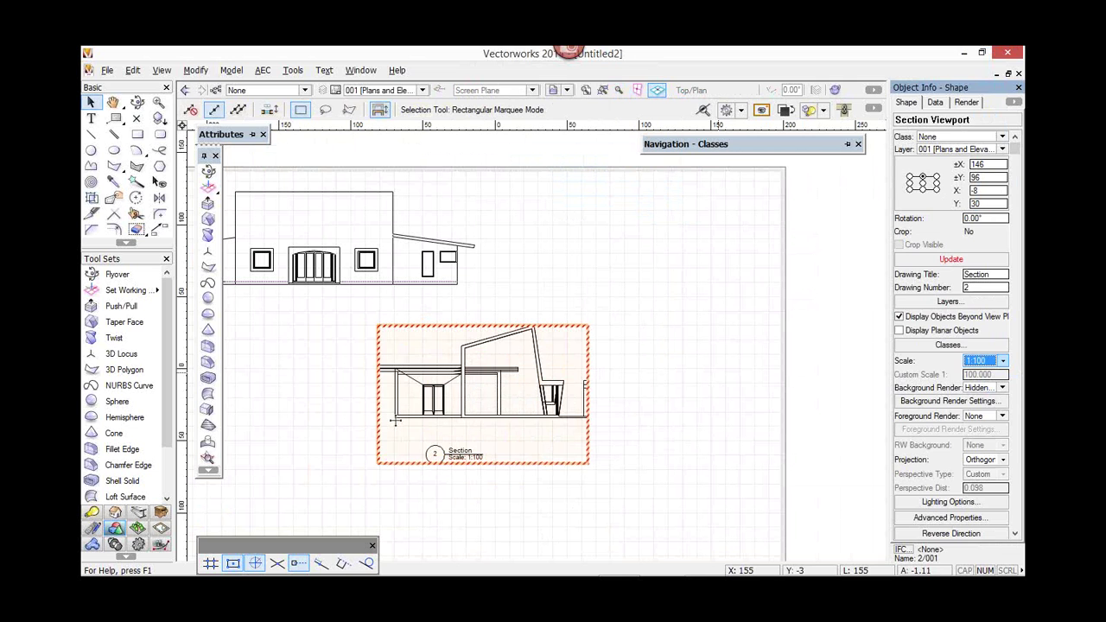
pyautogui.moveTo(395, 419); pyautogui.dragTo(528, 284)
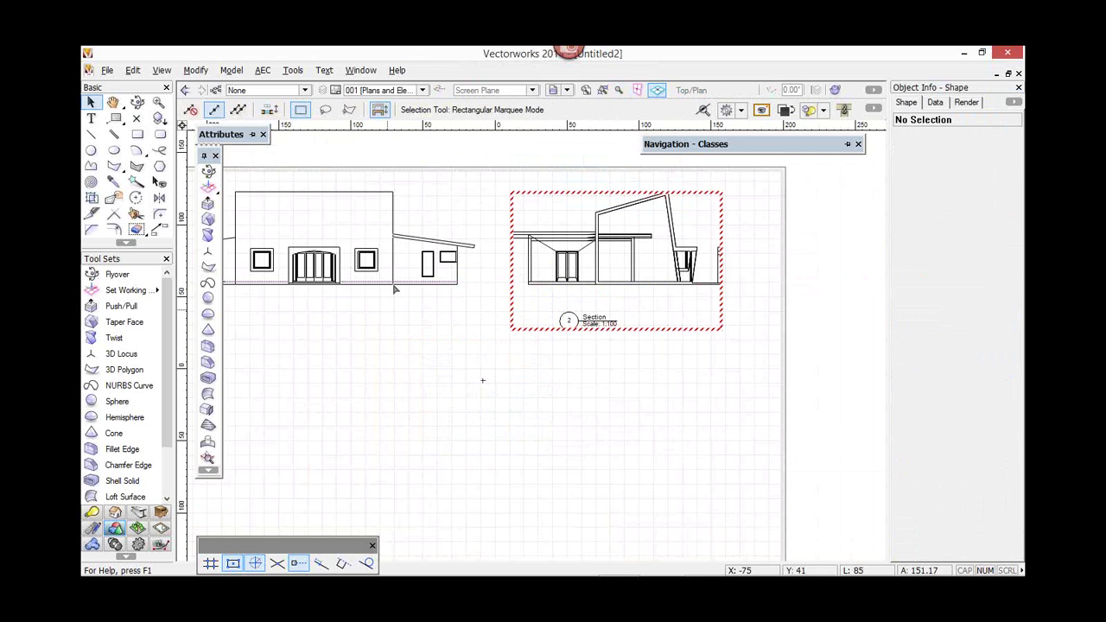
# - Update the front elevation and section viewports so both are redrawn in Hidden Line
pyautogui.click(394, 287)
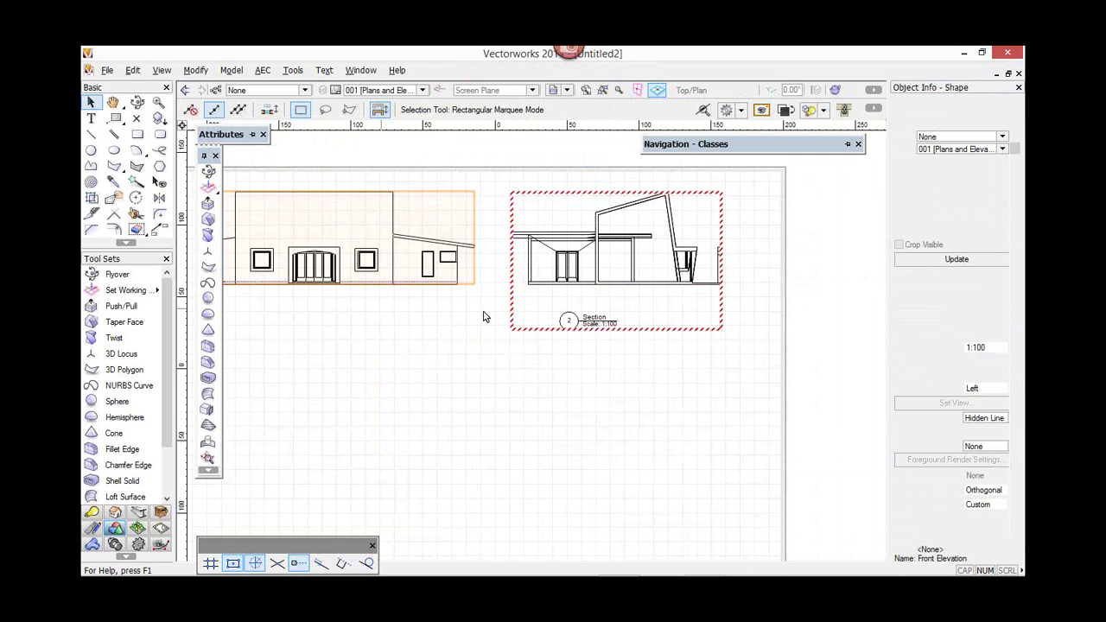
pyautogui.moveTo(484, 317); pyautogui.dragTo(587, 321, button='middle')
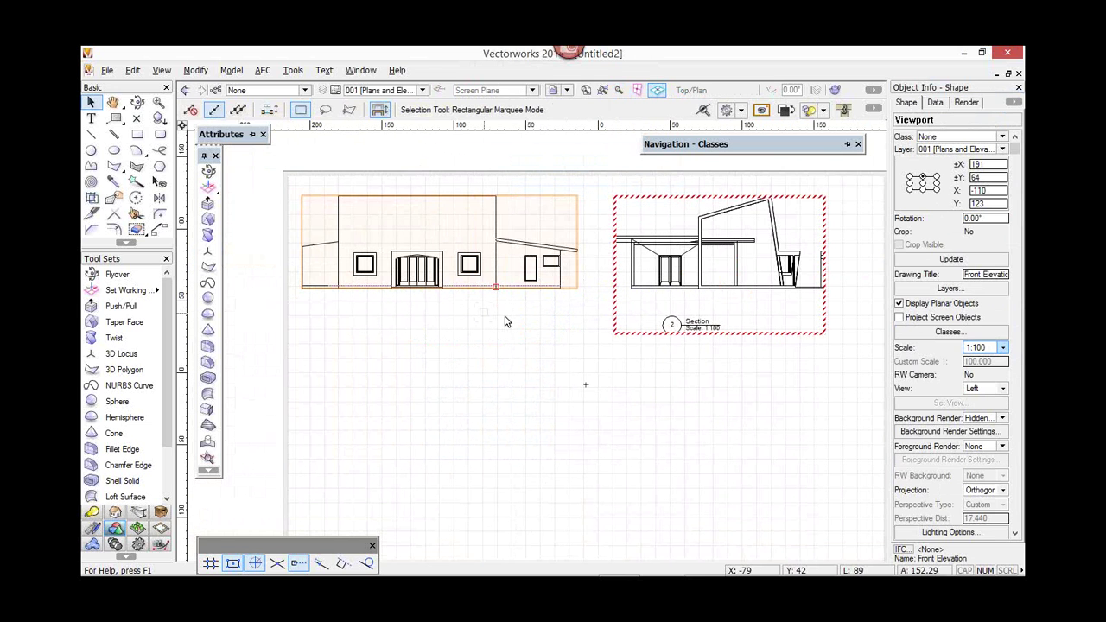
pyautogui.click(923, 258)
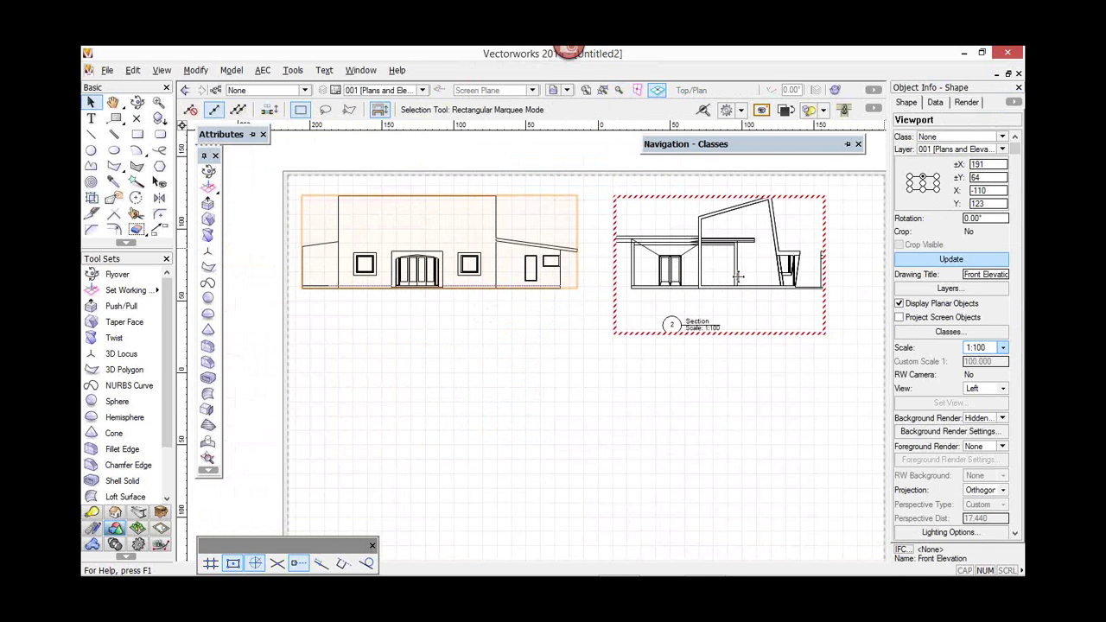
pyautogui.click(922, 260)
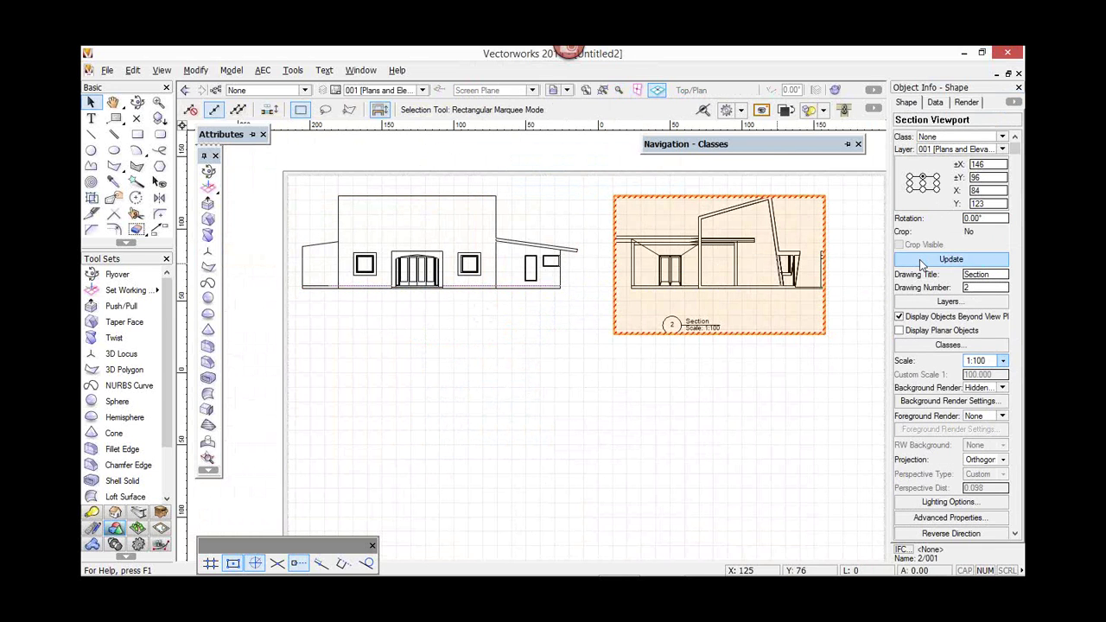
pyautogui.click(724, 401)
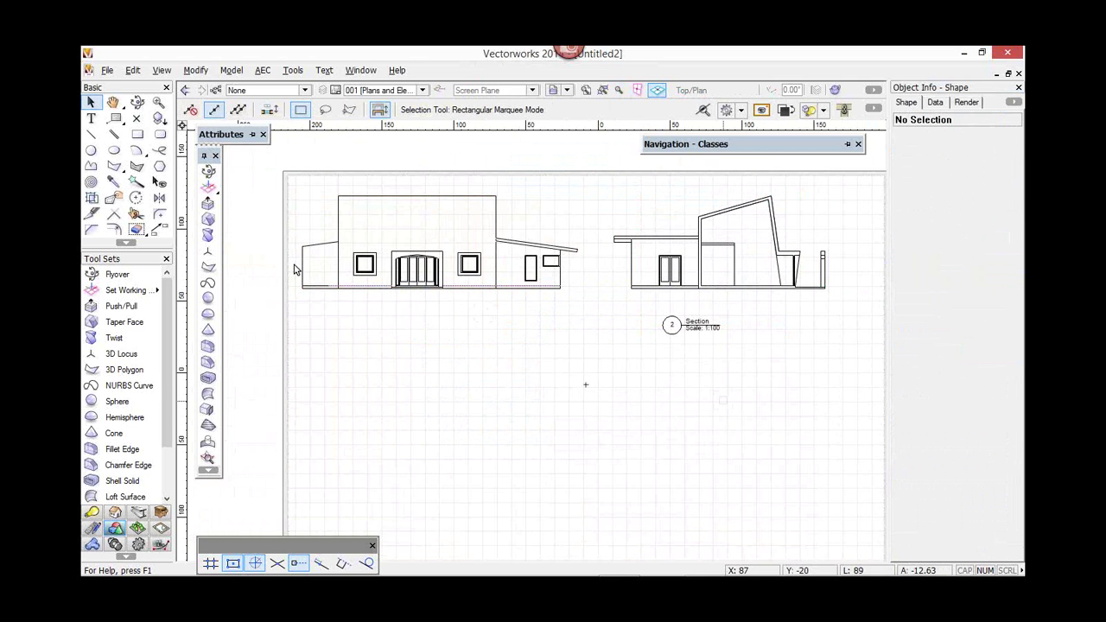
# - Start a section viewport from the front elevation with a horizontal cut through the windows and entrance, looking down
pyautogui.moveTo(294, 270); pyautogui.dragTo(242, 258)
pyautogui.click(162, 71)
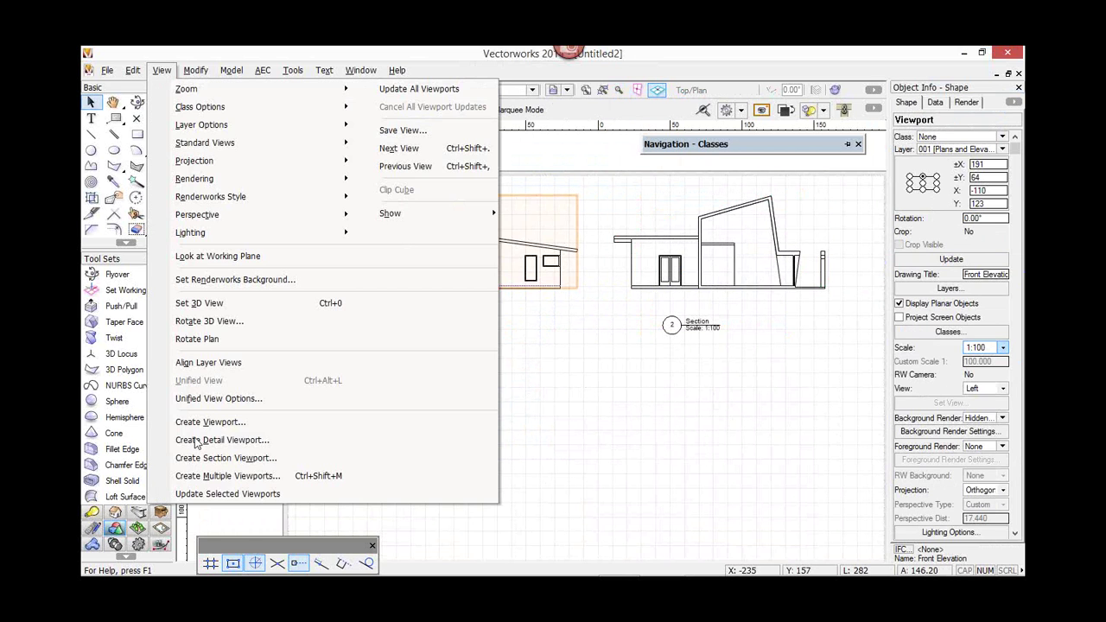
pyautogui.click(194, 457)
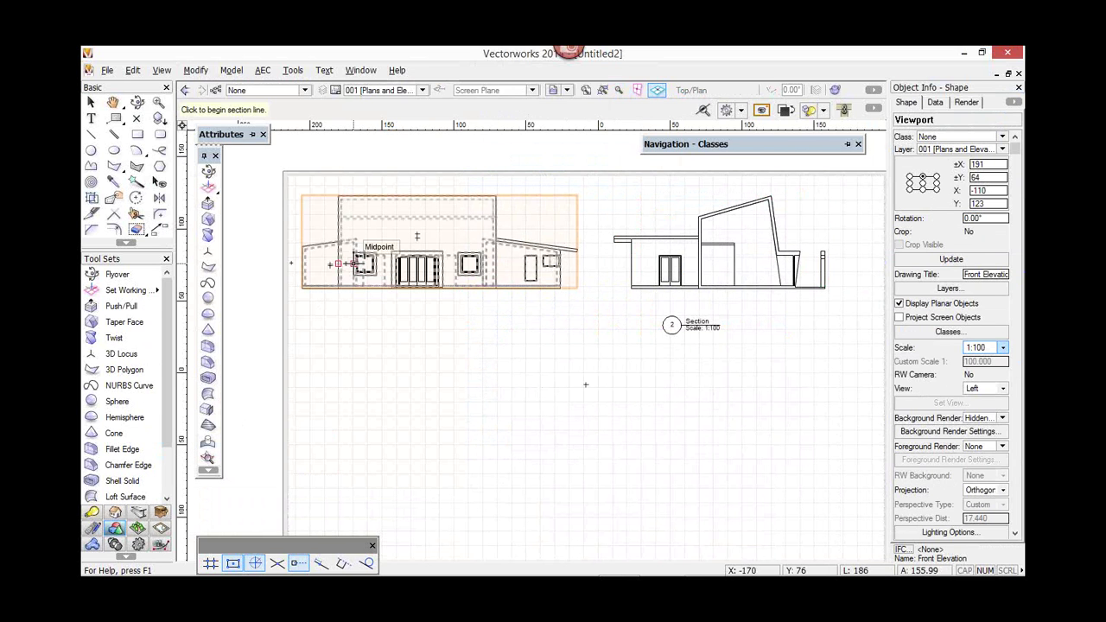
pyautogui.click(288, 263)
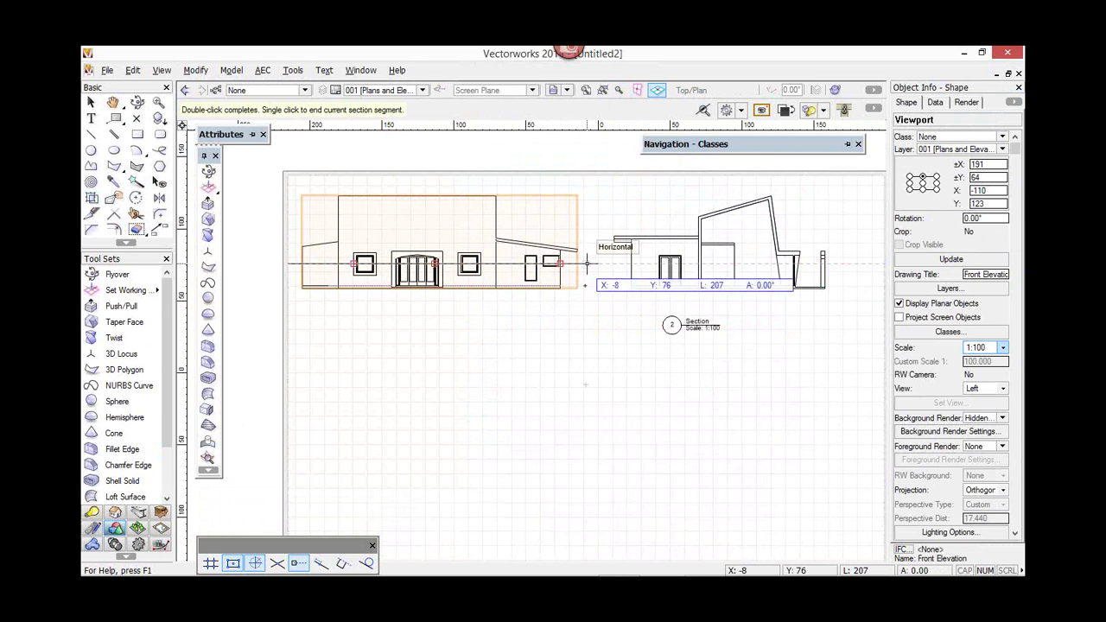
pyautogui.click(587, 263)
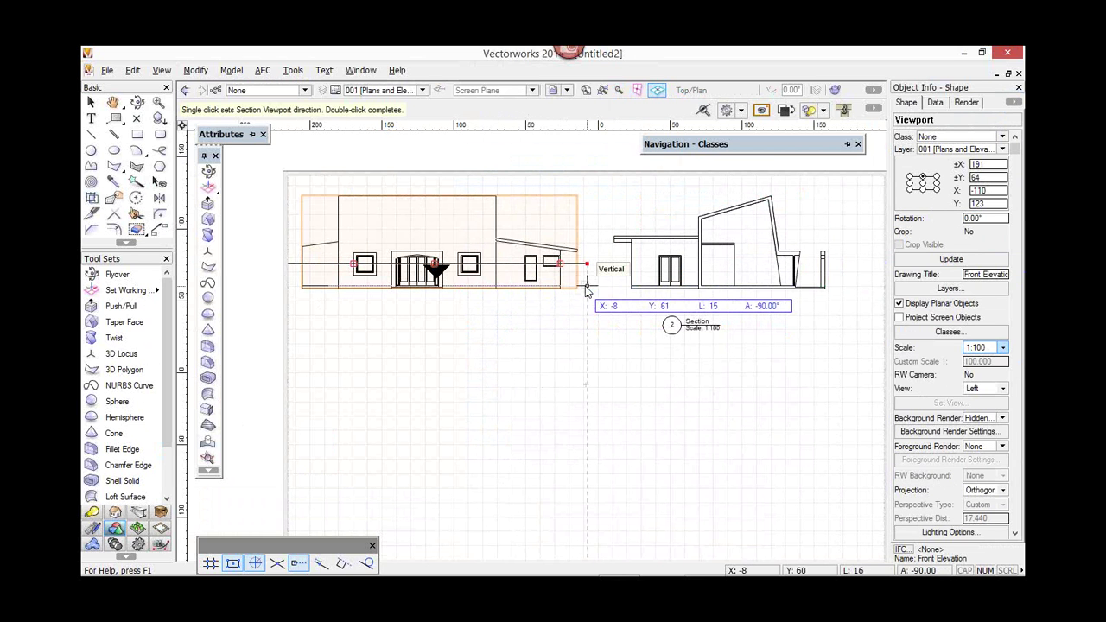
pyautogui.click(587, 291)
pyautogui.click(584, 274)
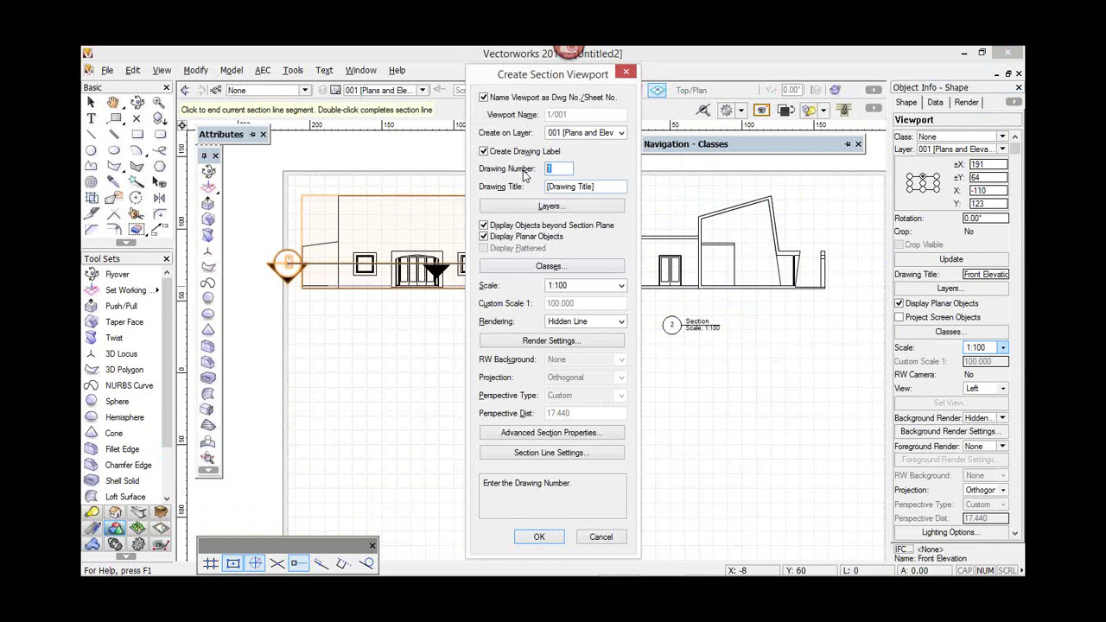
# - Create the downward-looking section viewport with drawing number 3 and the drawing title Plan
pyautogui.write('3')
pyautogui.press('Tab')
pyautogui.write('Plan')
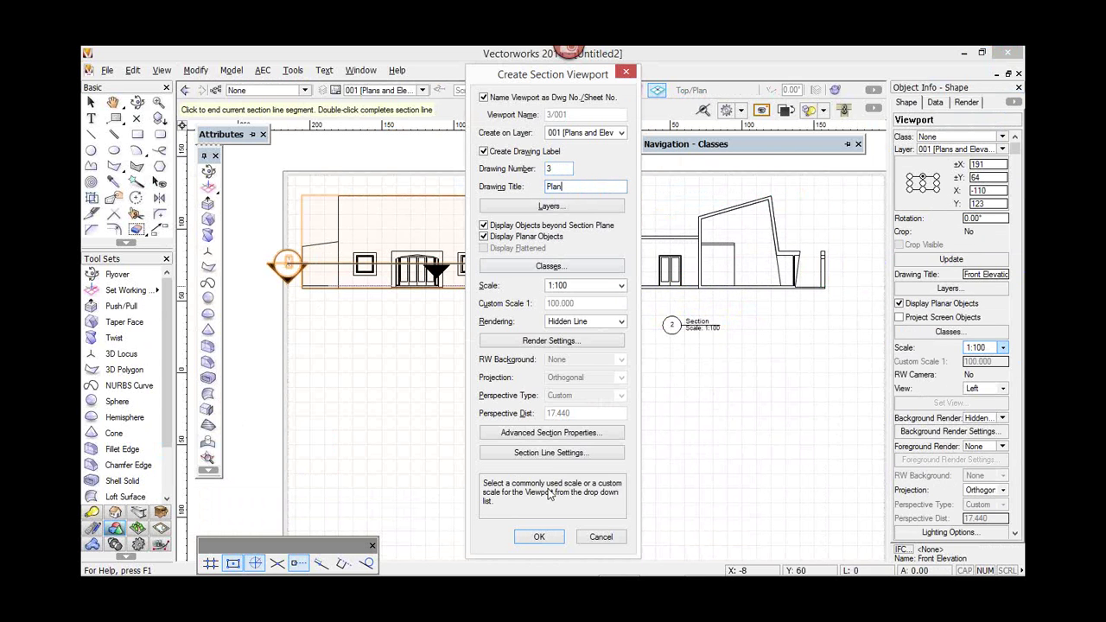
pyautogui.click(539, 537)
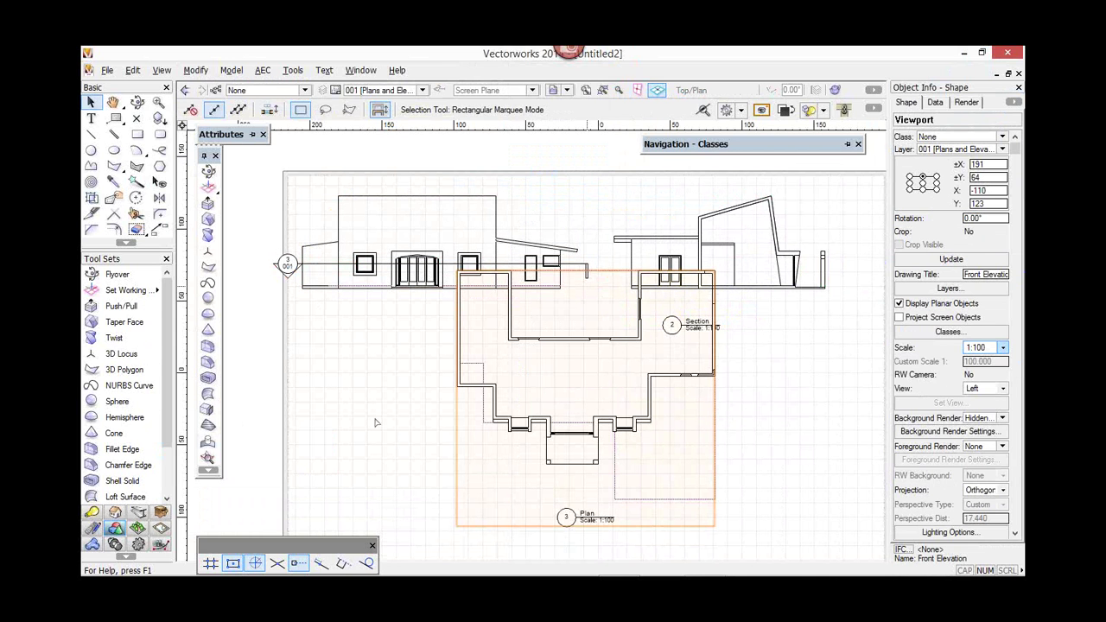
# - Move the Plan viewport directly beneath the front elevation, aligned with its outer wall and leaving a small gap
pyautogui.moveTo(375, 423); pyautogui.dragTo(302, 292)
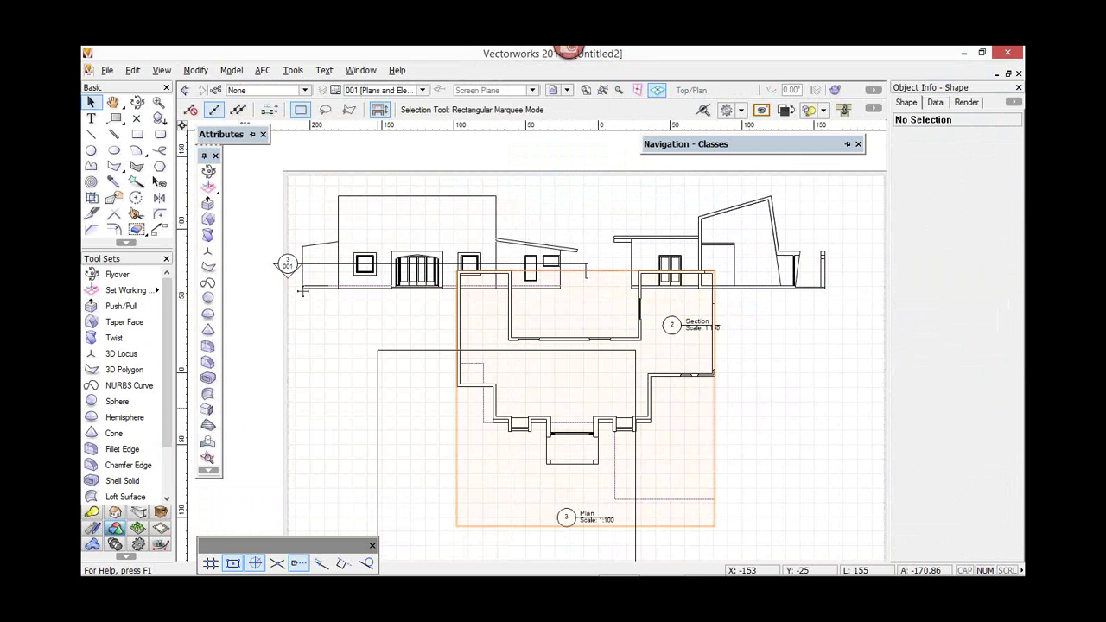
pyautogui.moveTo(302, 292); pyautogui.dragTo(302, 292)
pyautogui.moveTo(409, 358); pyautogui.dragTo(399, 375)
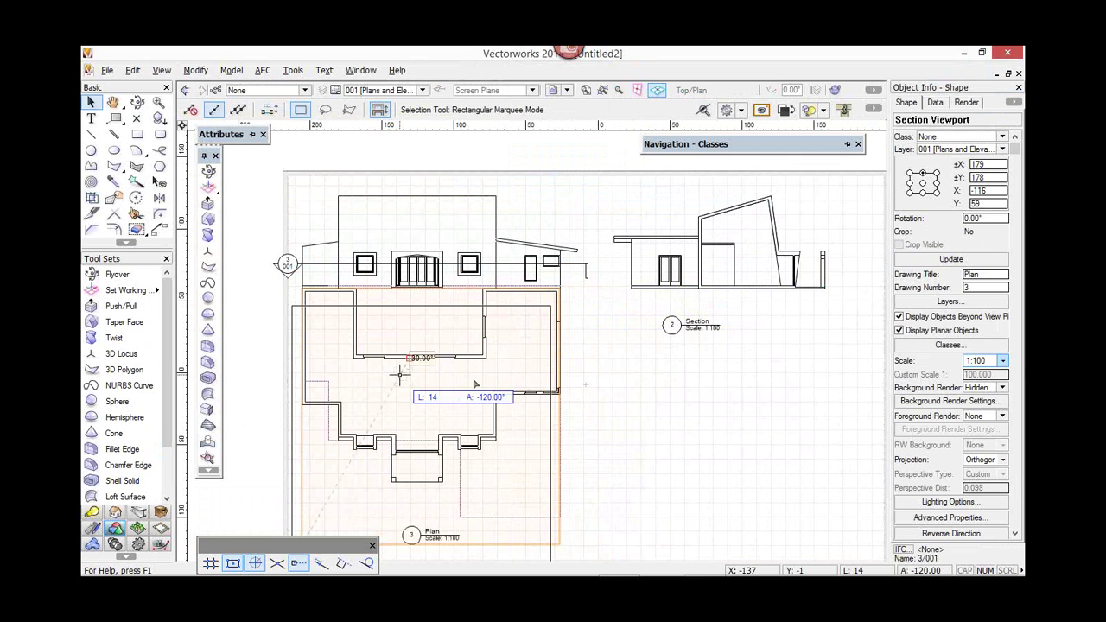
pyautogui.moveTo(475, 384); pyautogui.dragTo(474, 381)
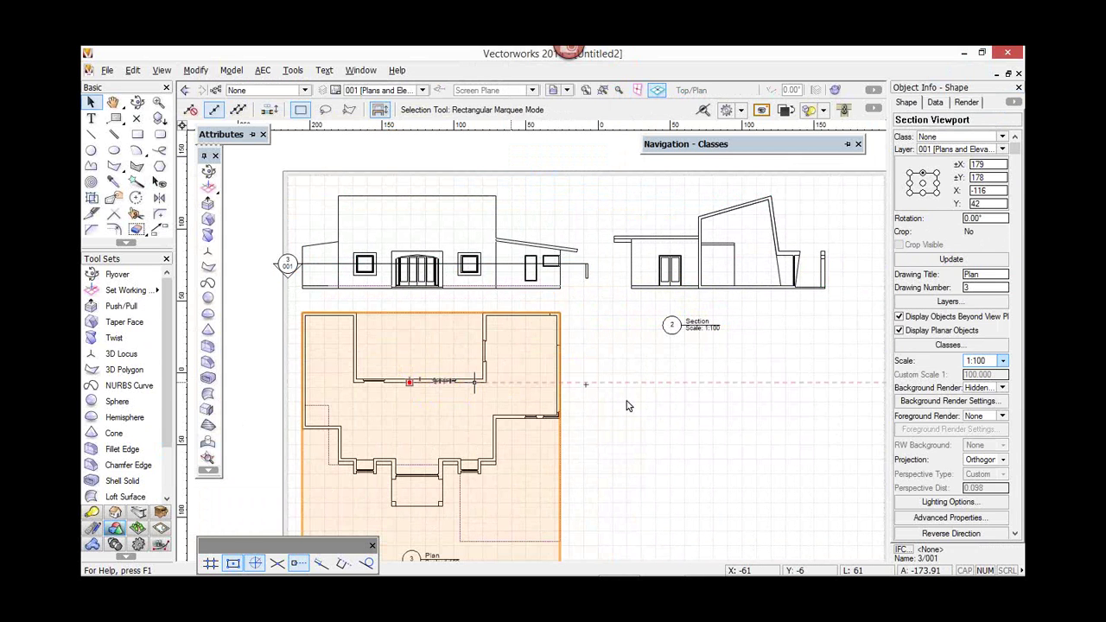
pyautogui.click(628, 402)
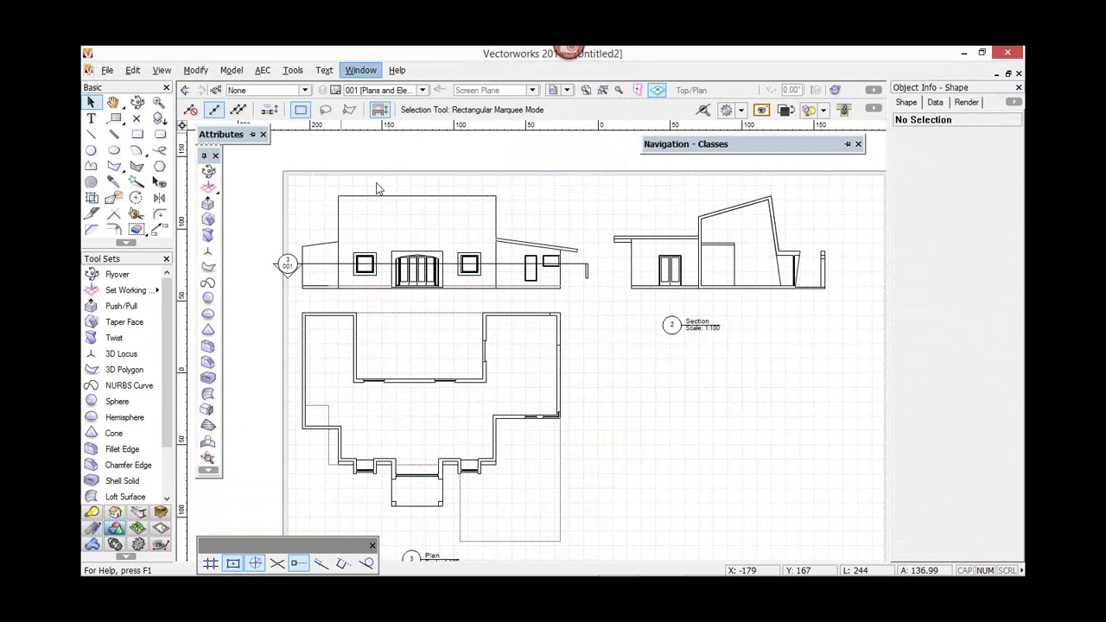
# - Switch to the open architectural Model.vwx document to view its rendered Views sheet
pyautogui.hotkey('alt', 'w')
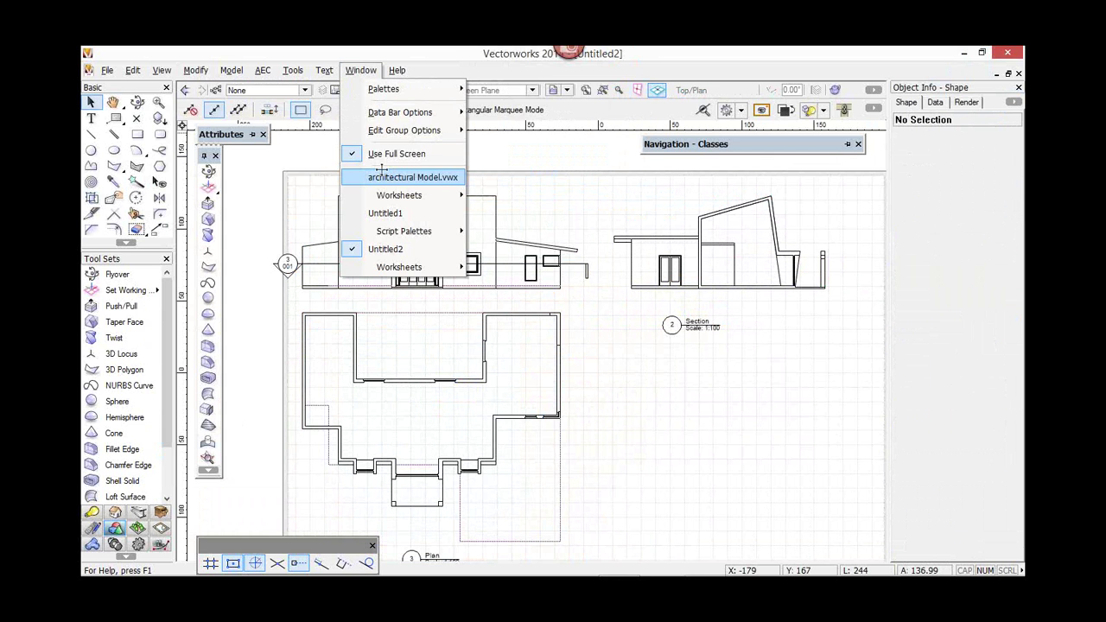
pyautogui.click(381, 173)
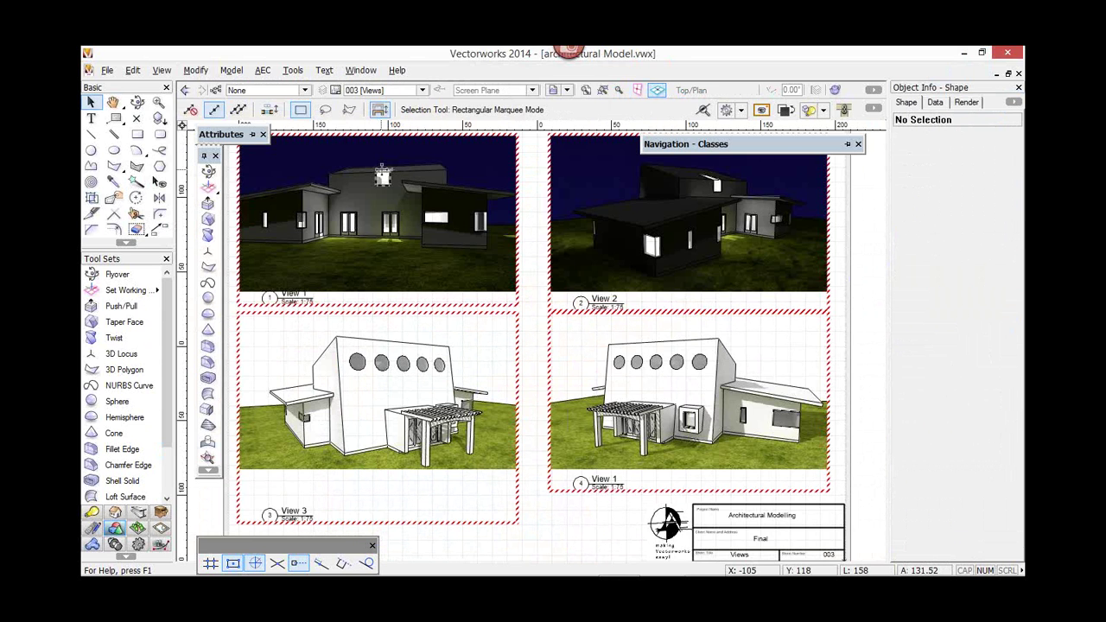
# - Go to the 001 Drawing sheet, select all four viewports and update their renderings
pyautogui.hotkey('ctrl', 'Down')
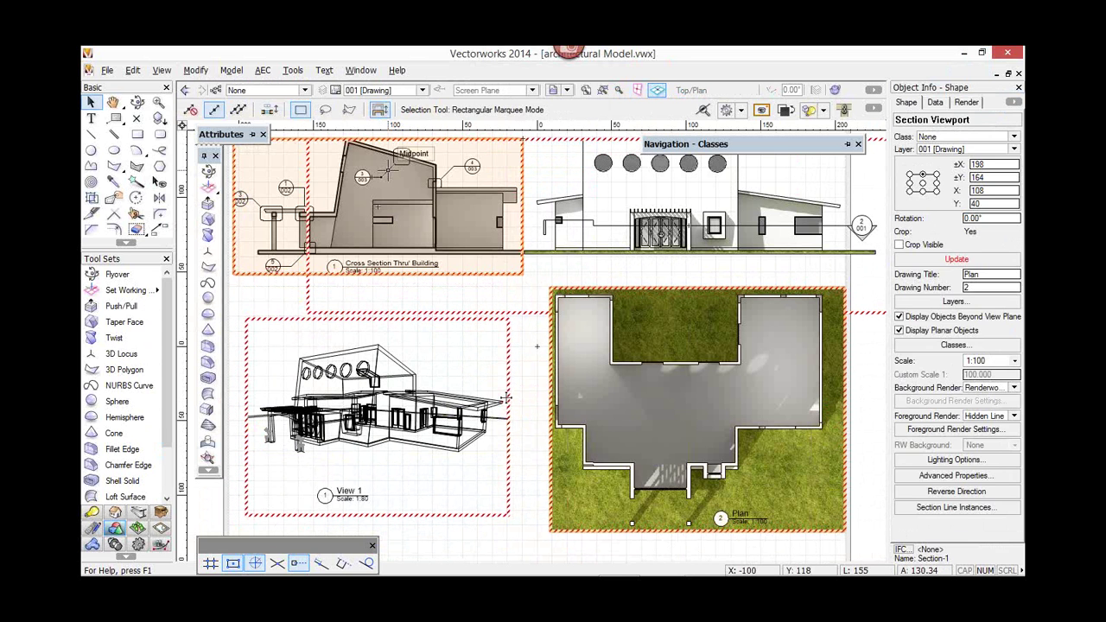
pyautogui.click(329, 294)
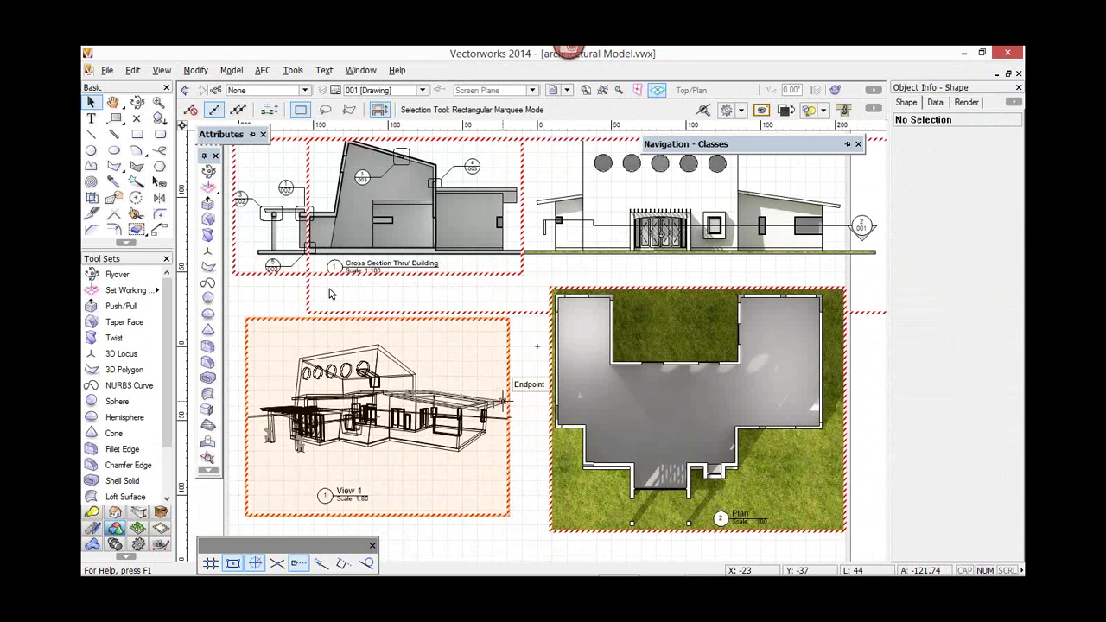
pyautogui.click(585, 195)
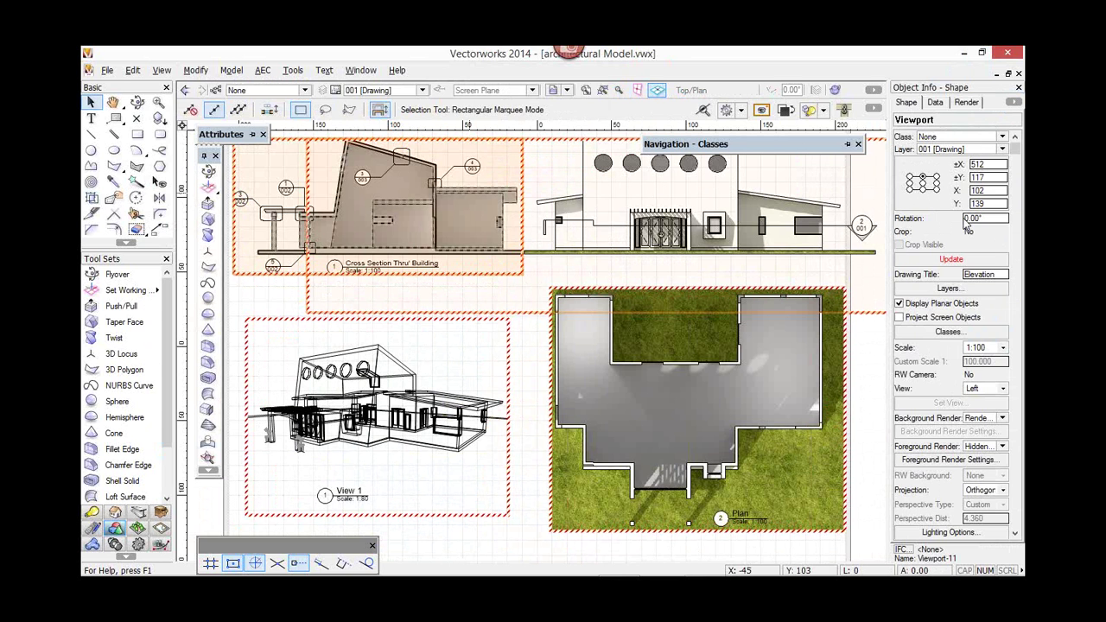
pyautogui.hotkey('ctrl', 'a')
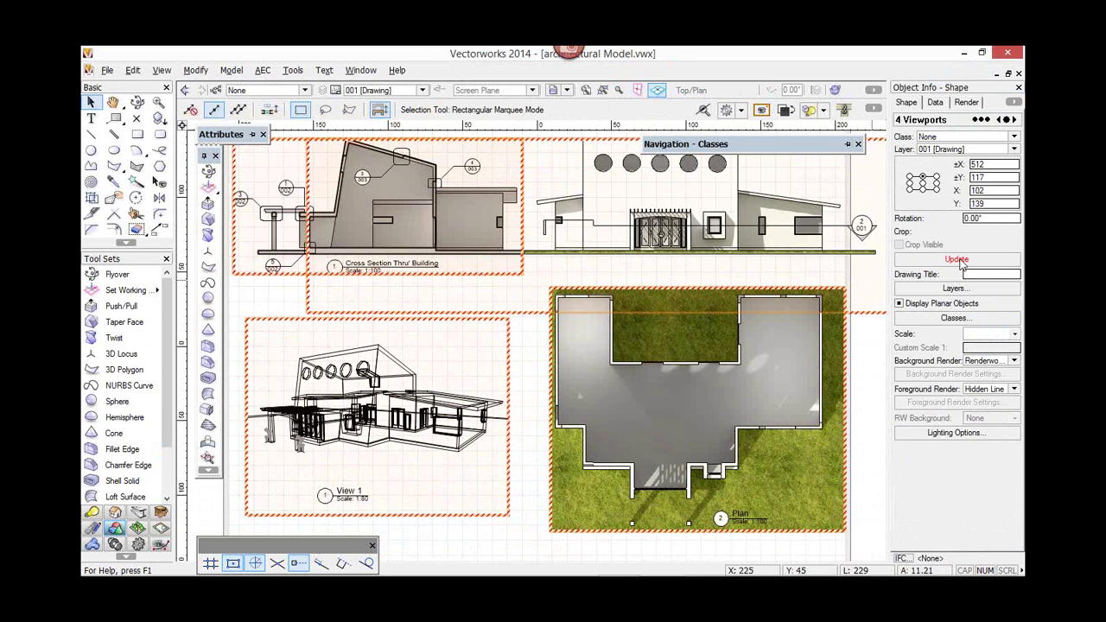
pyautogui.click(960, 260)
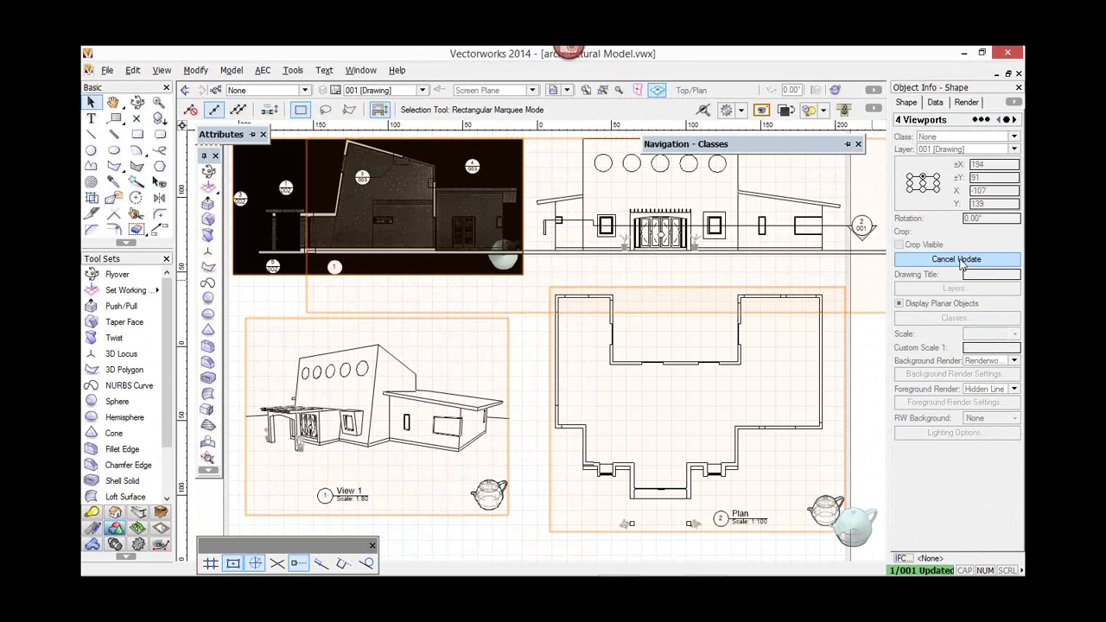
pyautogui.click(961, 260)
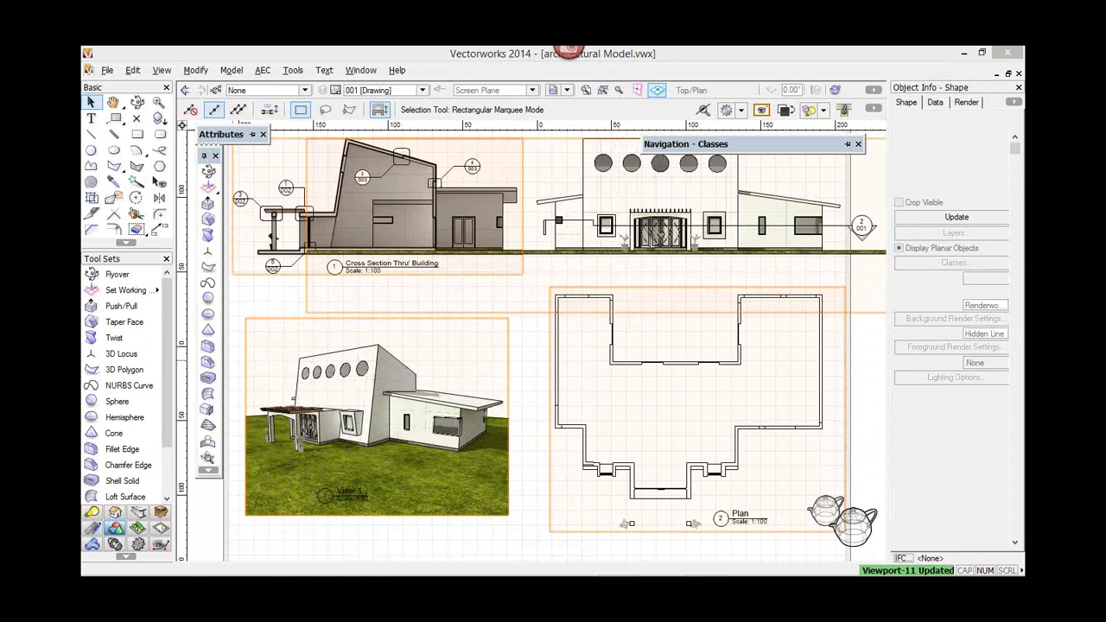
# - Switch to the Untitled2 document and model a box about 2886 by 4999 mm beside the house, extruded about 7402 mm, in right isometric view
pyautogui.click(361, 70)
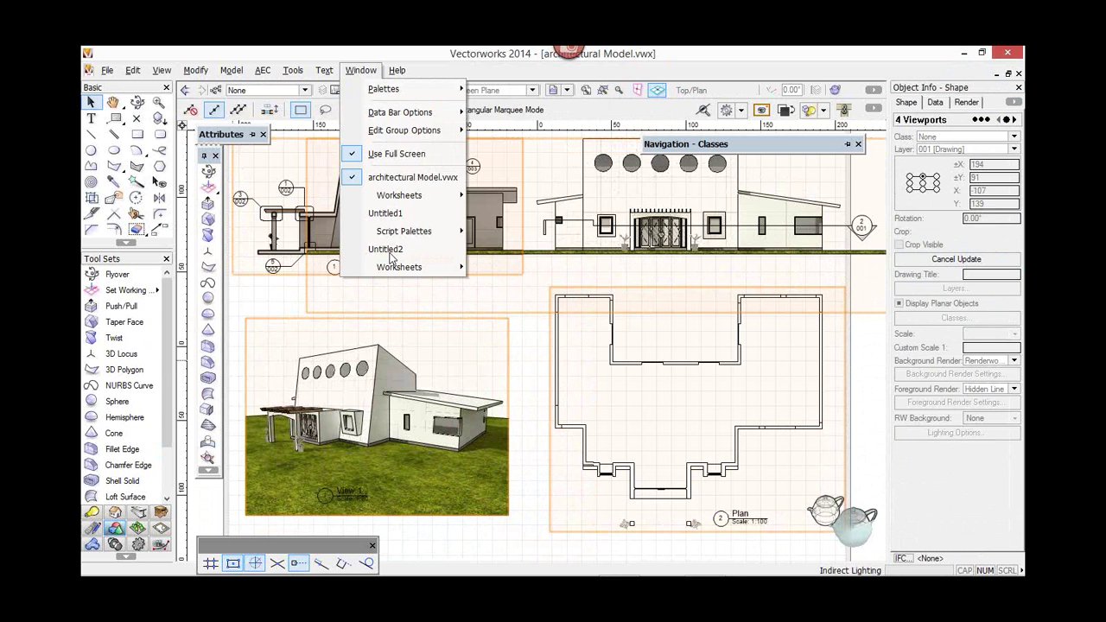
pyautogui.click(391, 251)
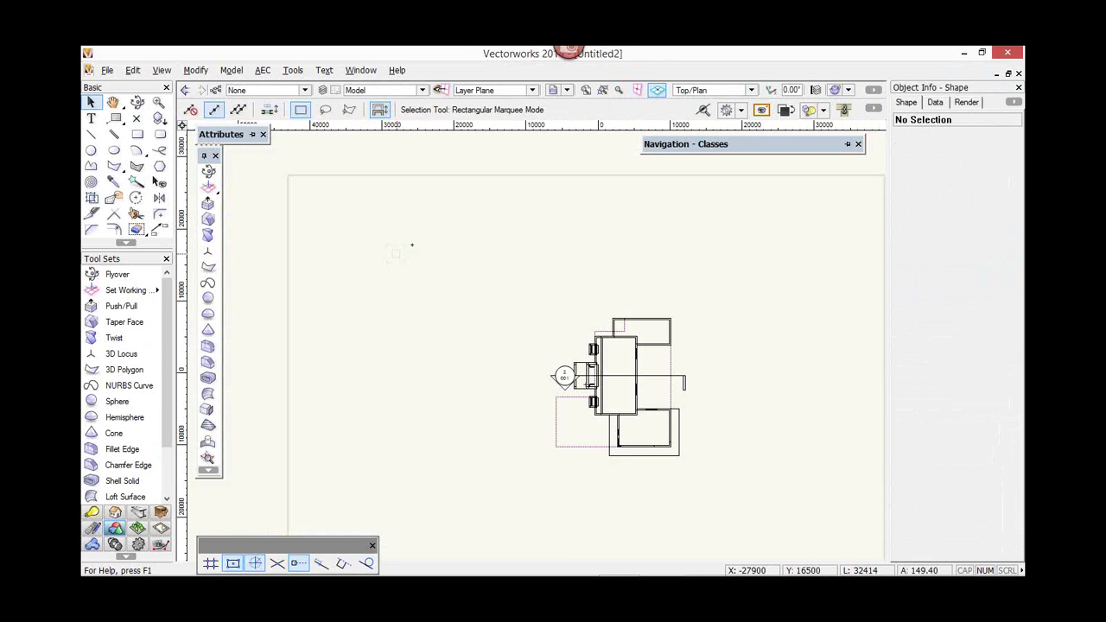
pyautogui.press('4')
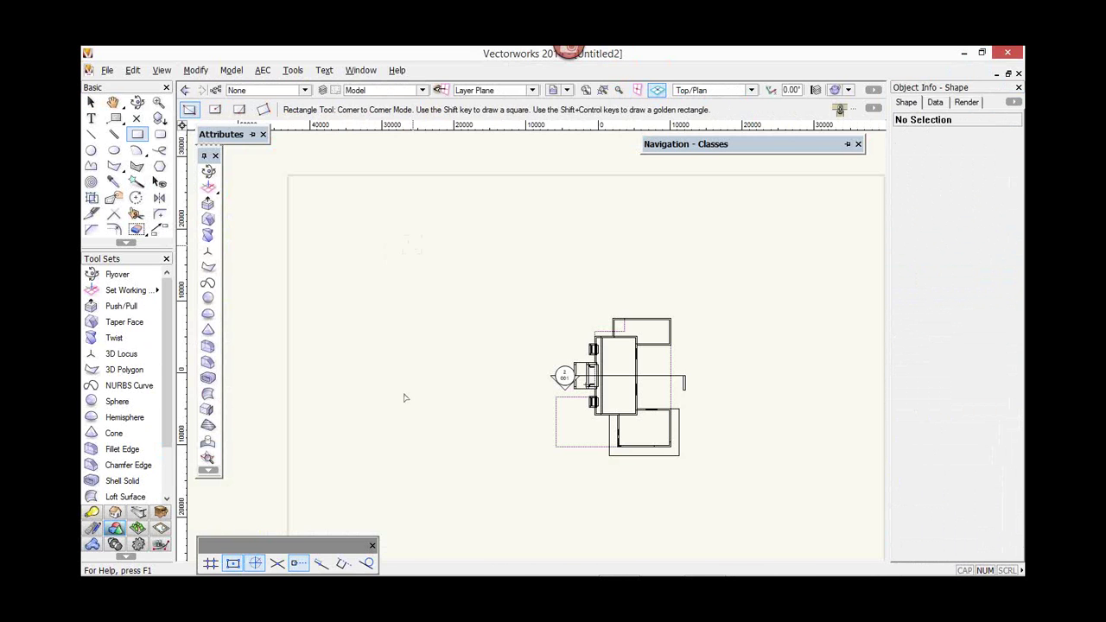
pyautogui.press('KP_3')
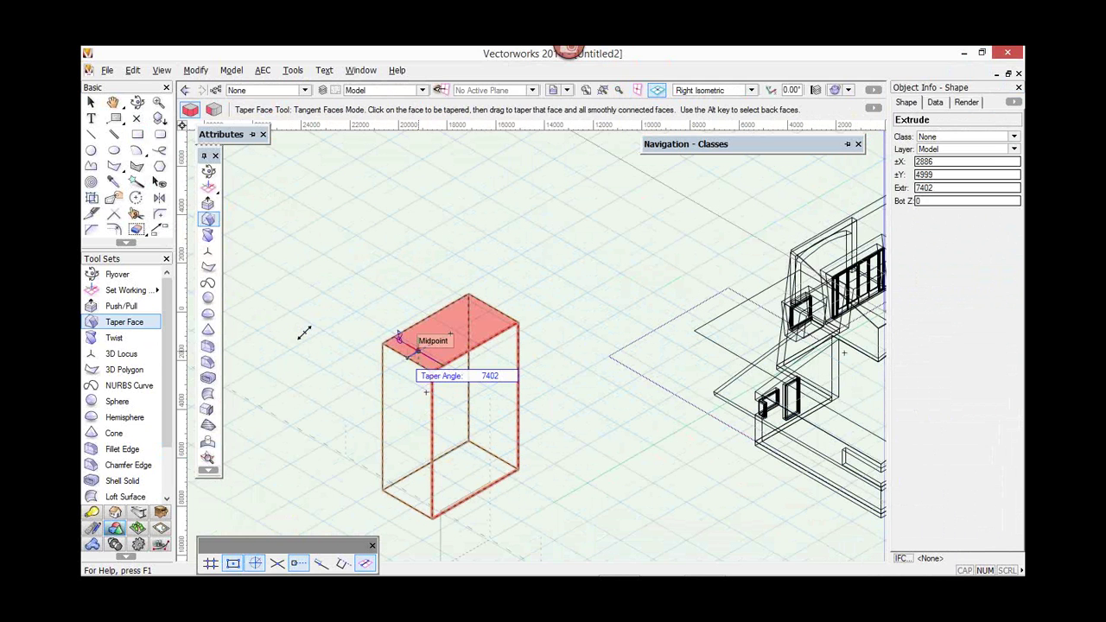
# - Try tapering the box's top face, and undo the taper
pyautogui.click(305, 333)
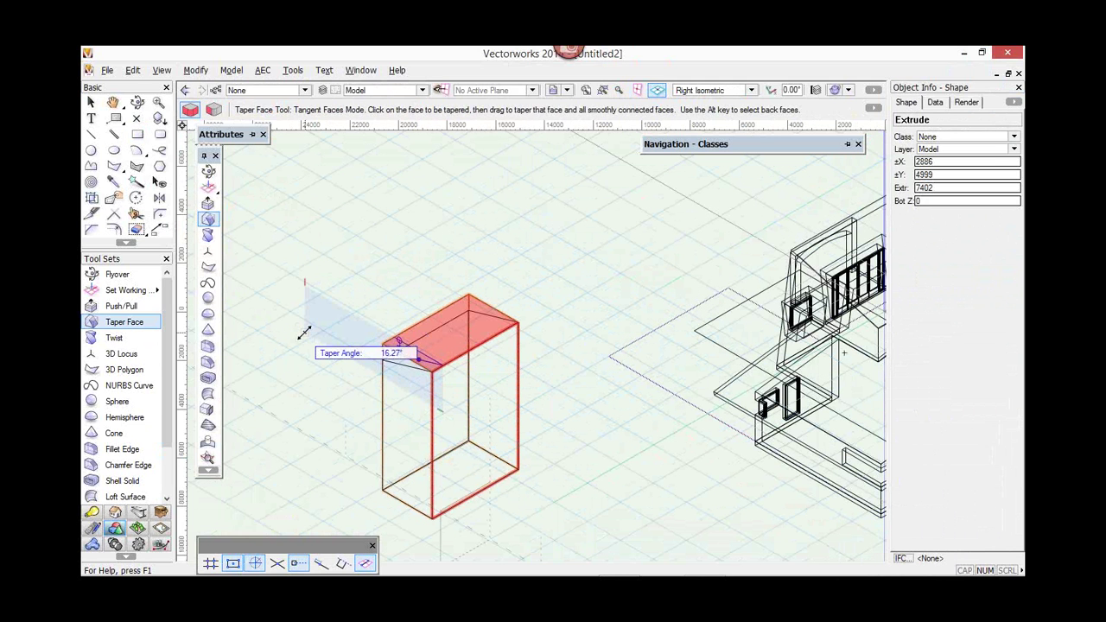
pyautogui.press('Tab')
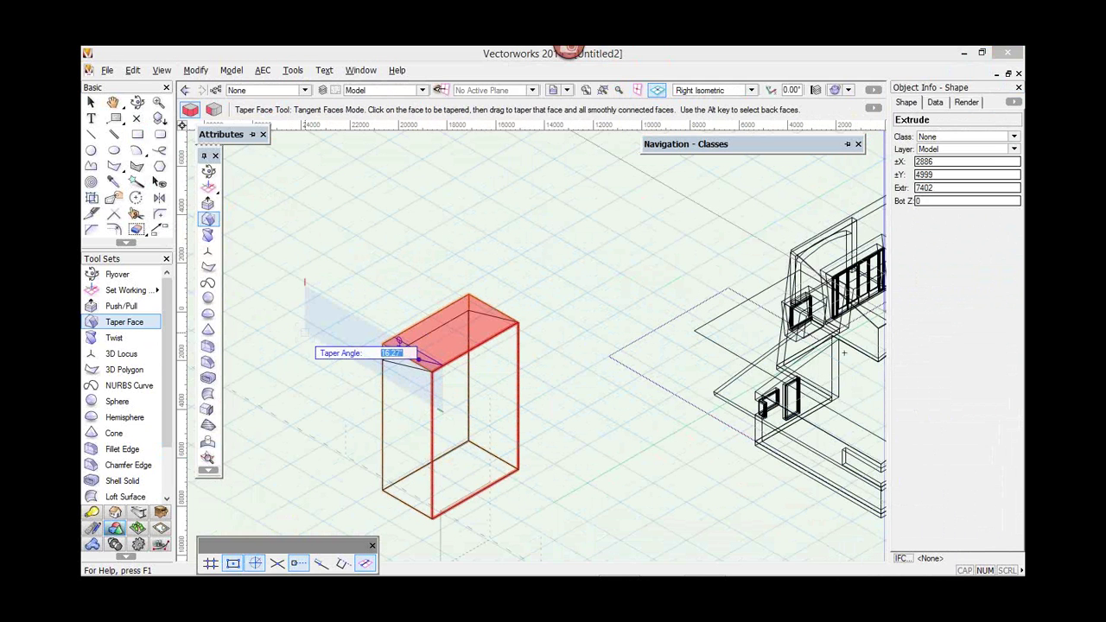
pyautogui.write('1')
pyautogui.press('Return')
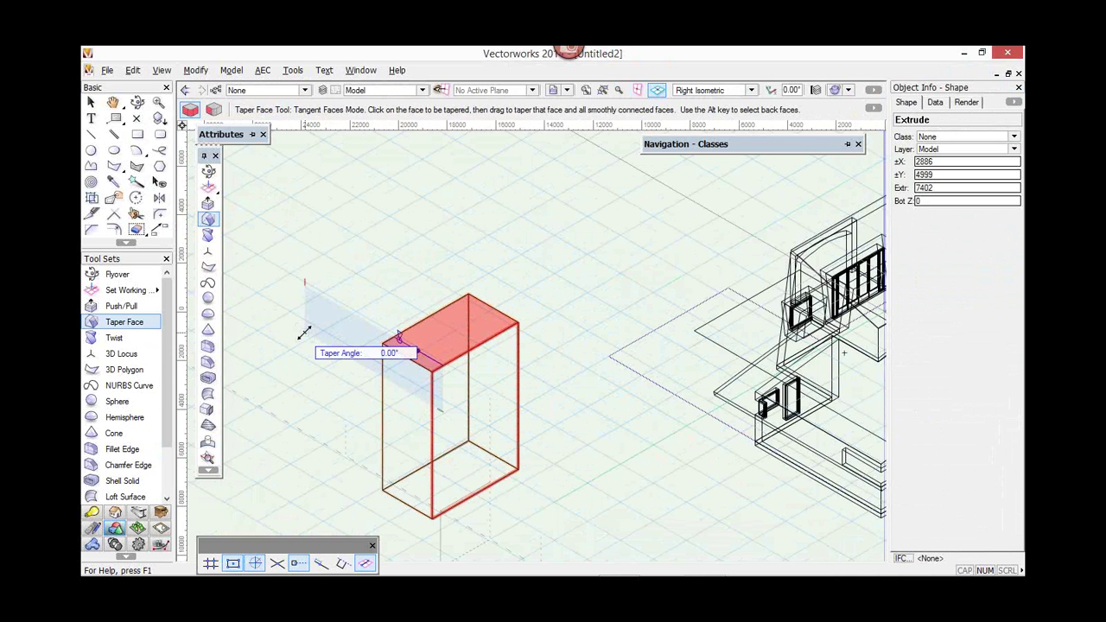
pyautogui.click(305, 335)
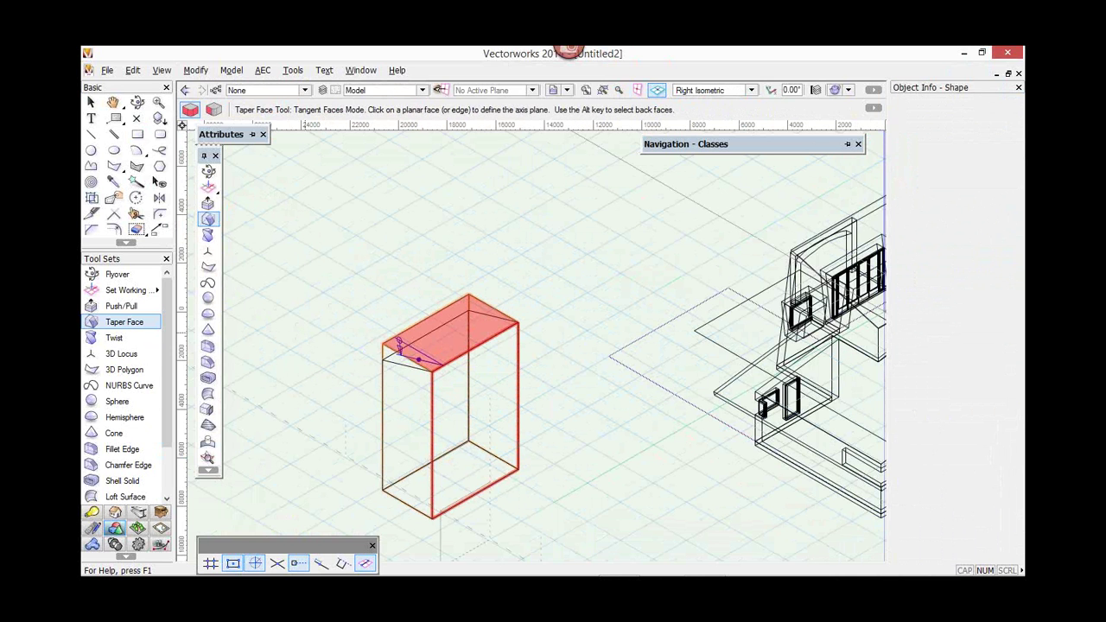
pyautogui.hotkey('ctrl', 'z')
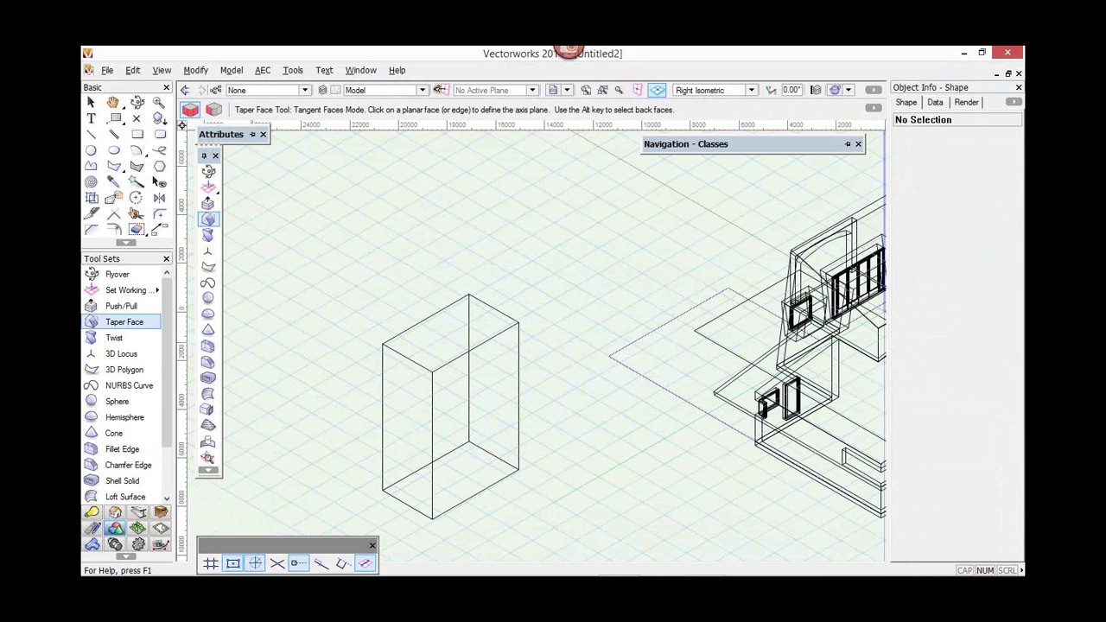
# - Leave the Taper Face tool and review the Smart Point settings of the SmartCursor, including the datum options
pyautogui.click(431, 474)
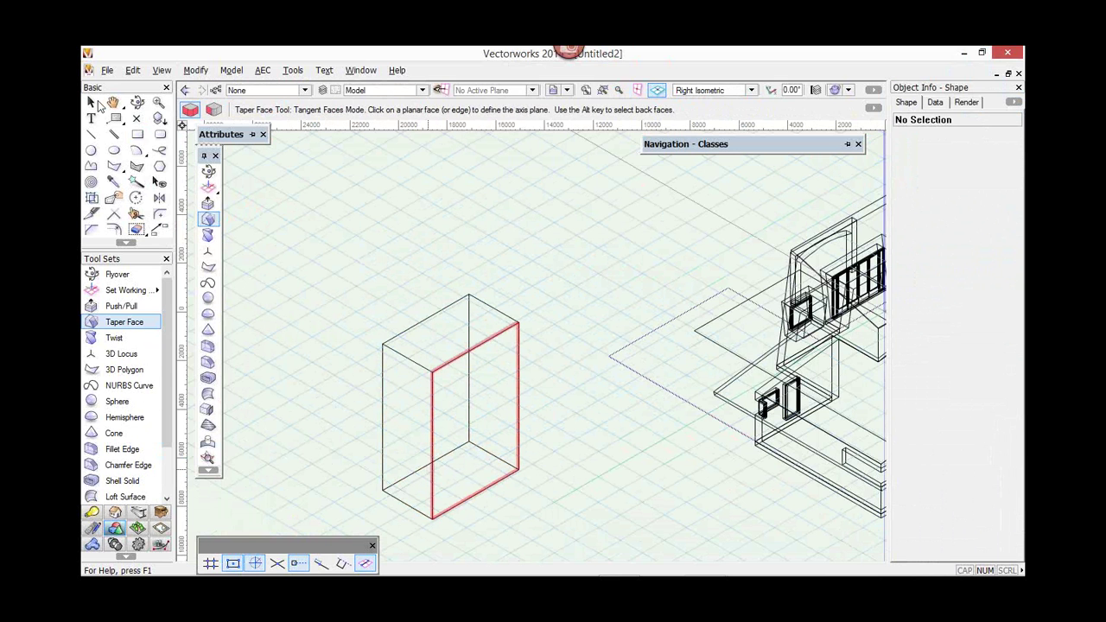
pyautogui.click(95, 103)
pyautogui.click(92, 103)
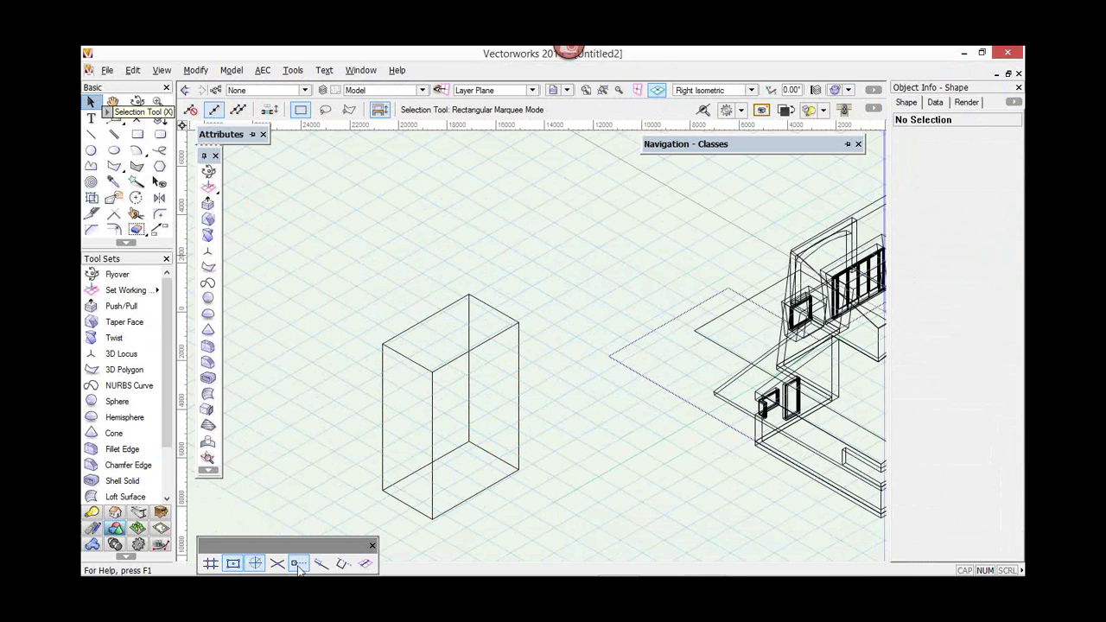
pyautogui.click(298, 566)
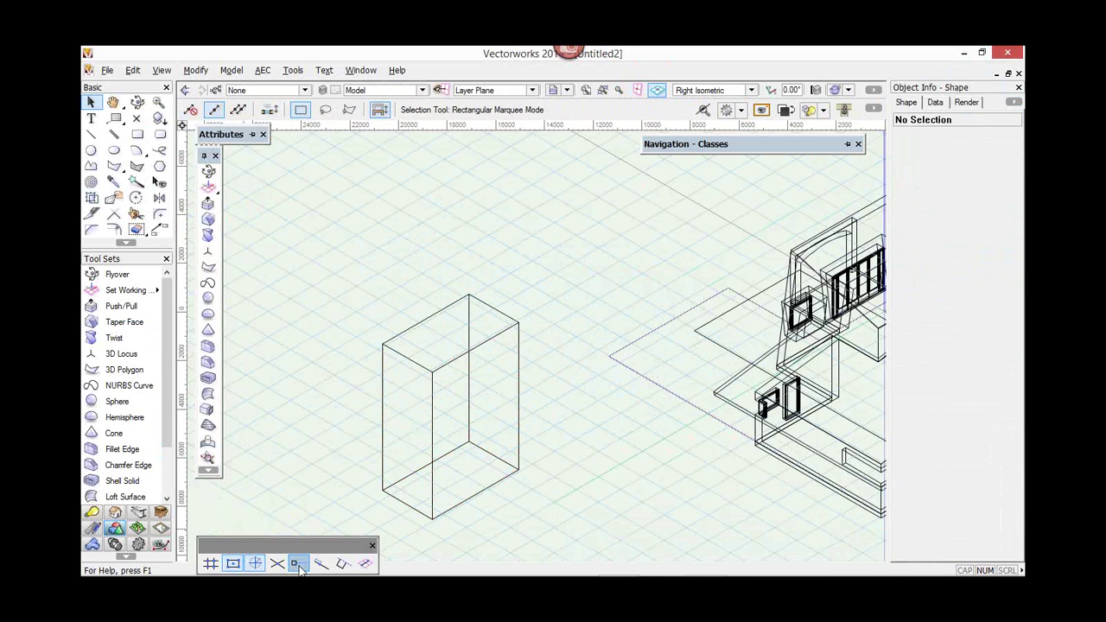
pyautogui.doubleClick(298, 566)
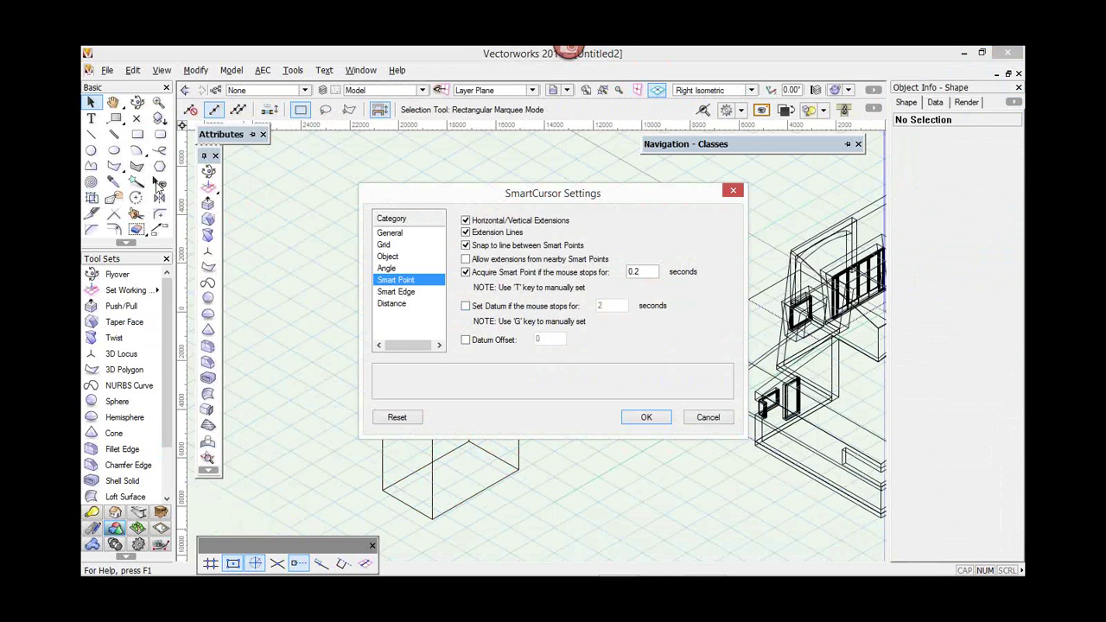
pyautogui.press('Return')
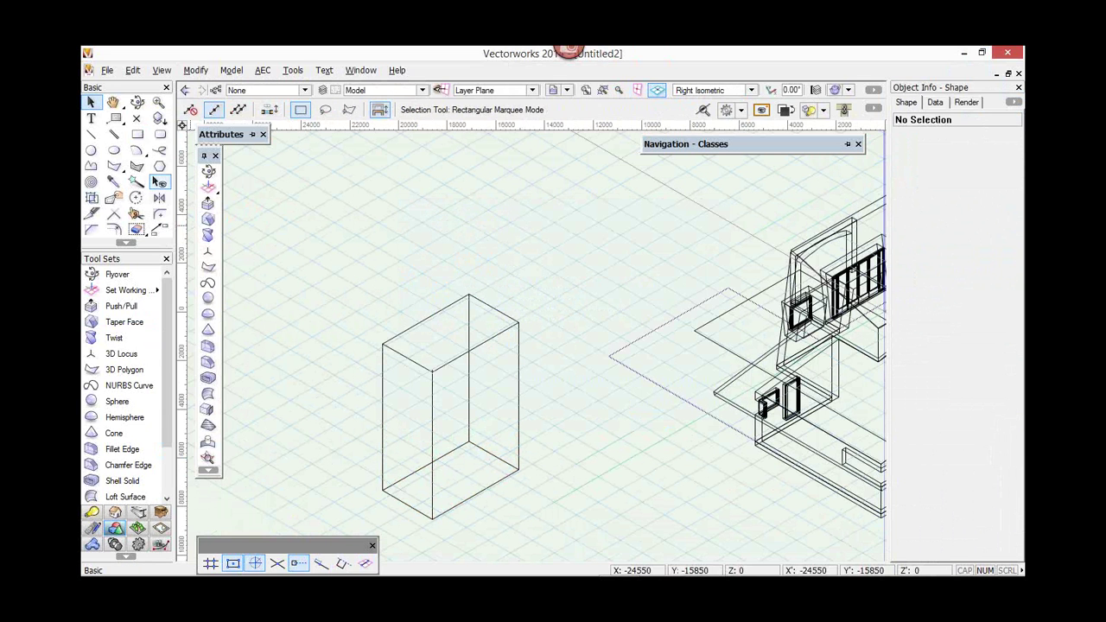
# - Draw a rectangle about 2186 by 3801 mm on the box's narrow face, ending at its lower corner, and cut it 300 mm deep
pyautogui.press('4')
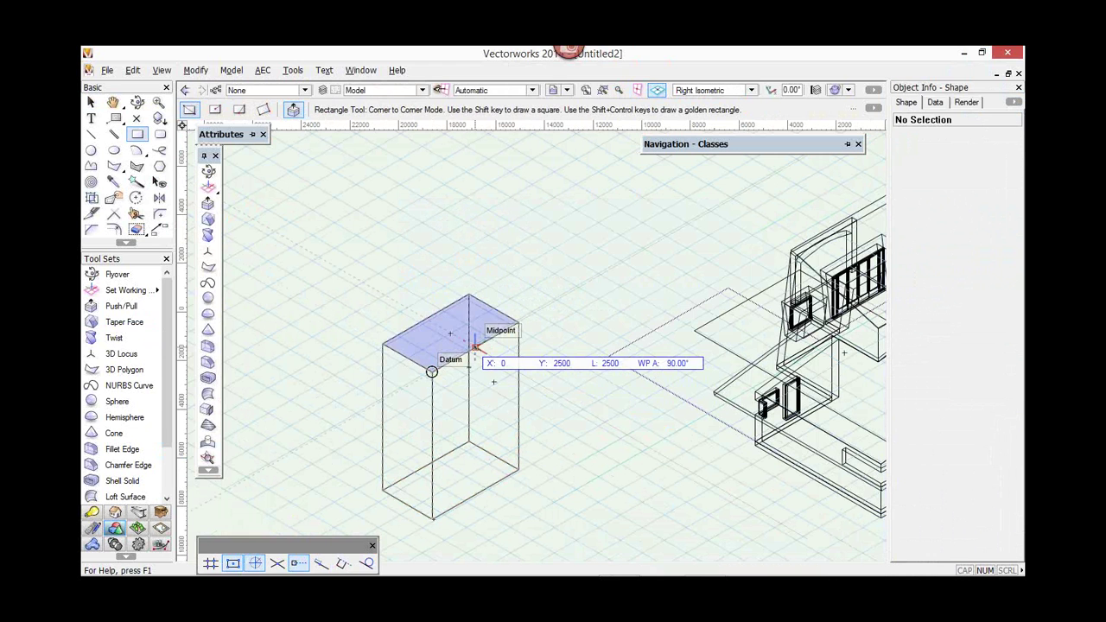
pyautogui.press('g')
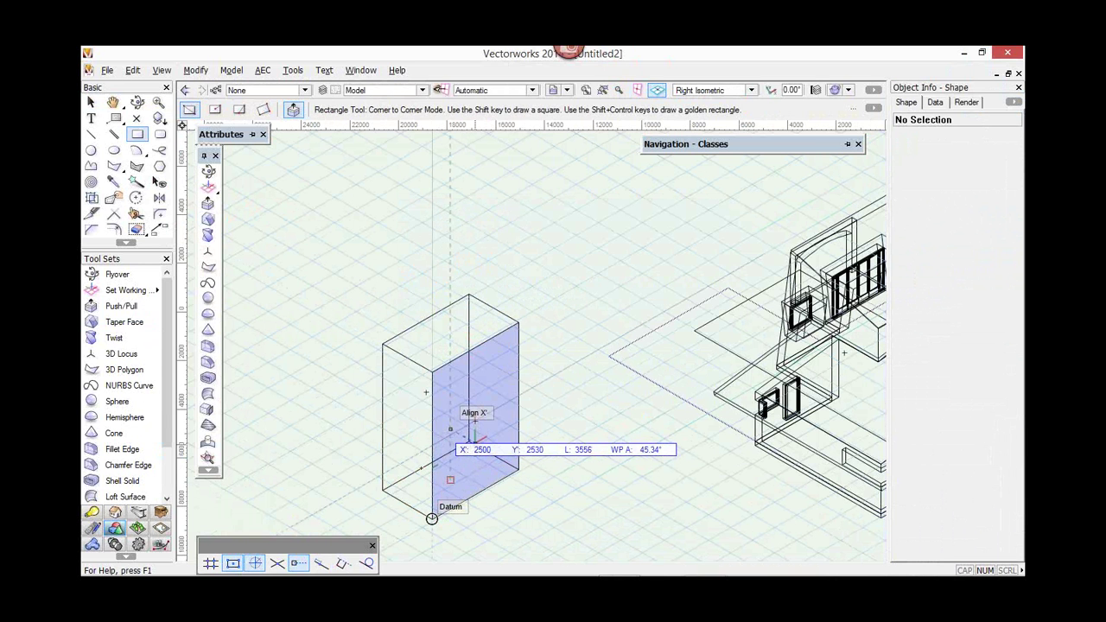
pyautogui.click(394, 421)
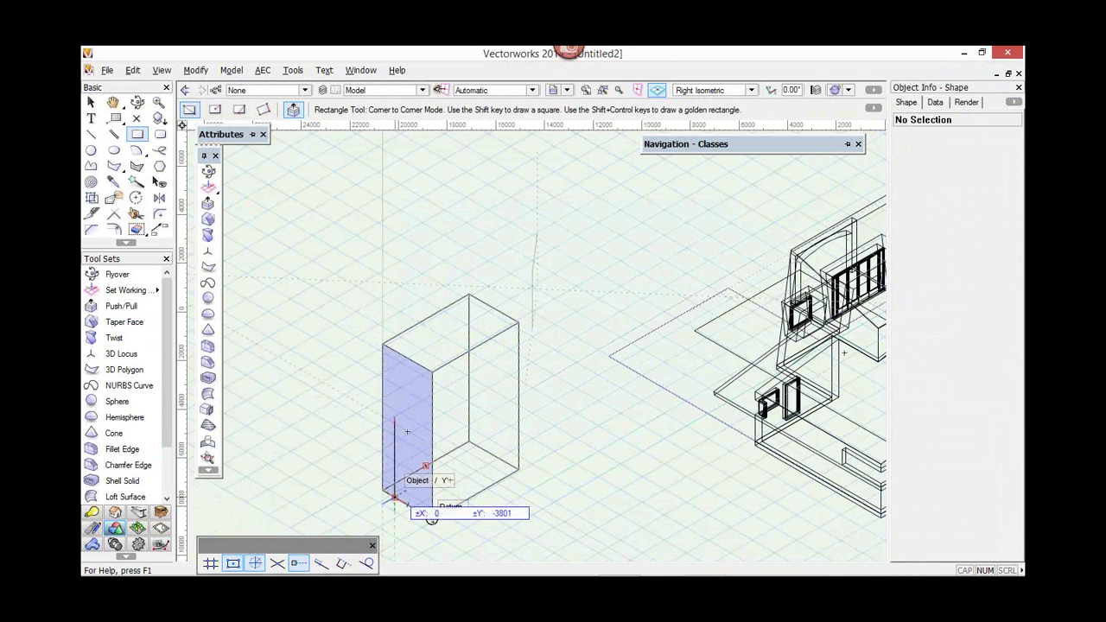
pyautogui.click(432, 519)
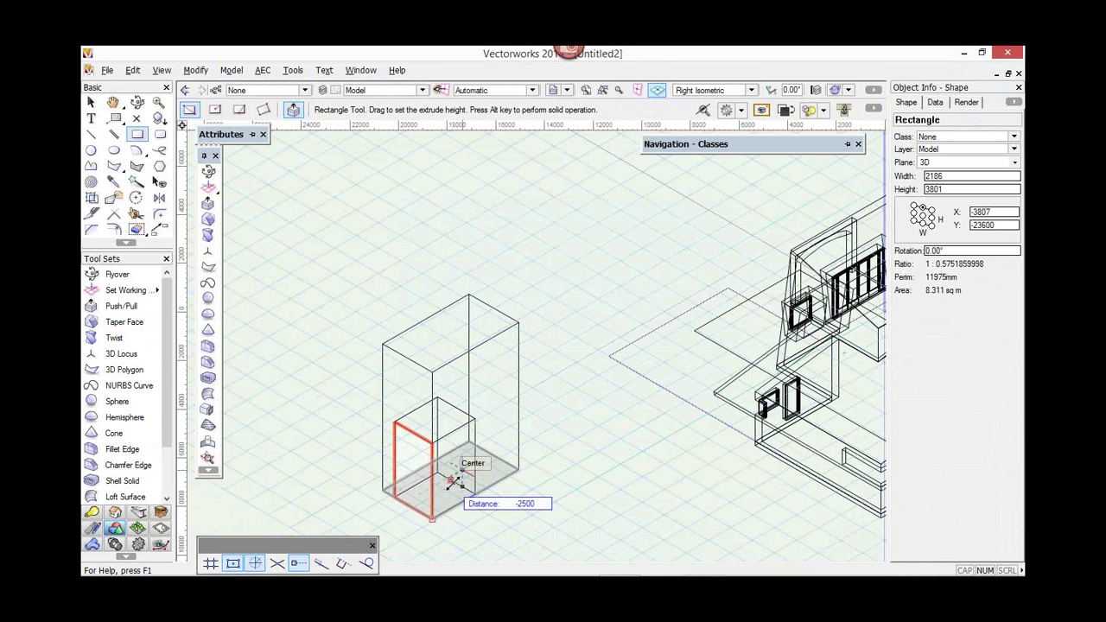
pyautogui.write('-300')
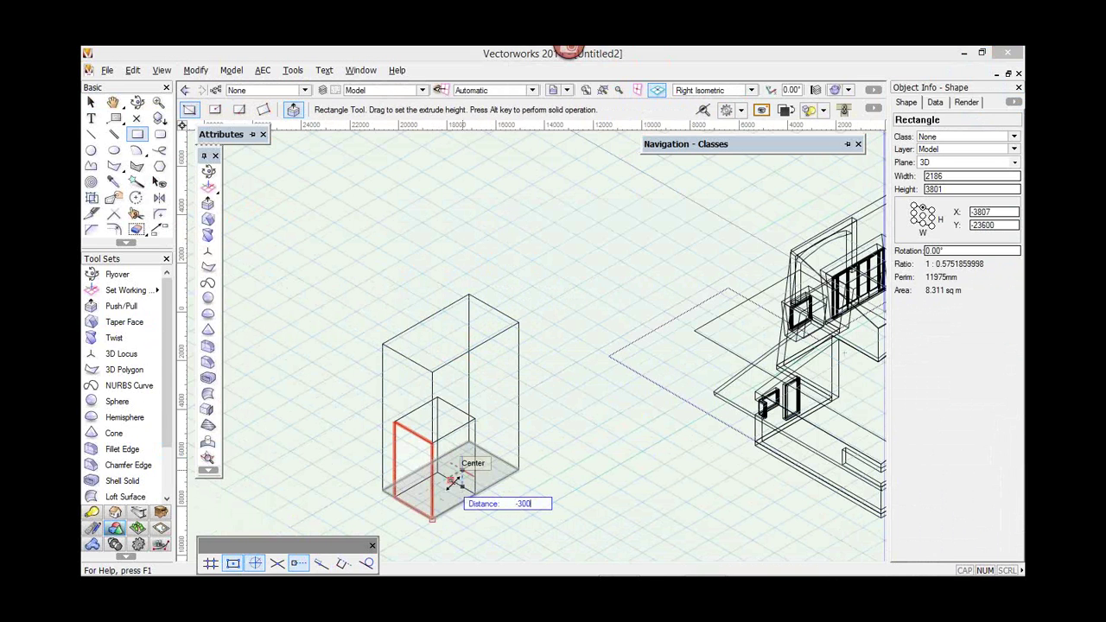
pyautogui.press('Tab')
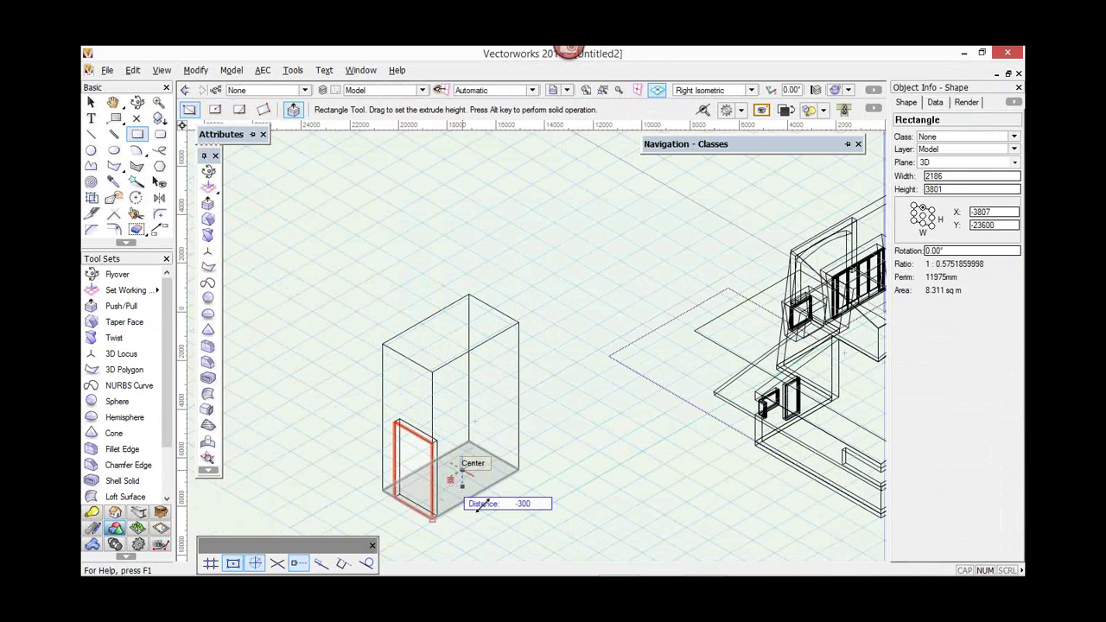
pyautogui.click(483, 506)
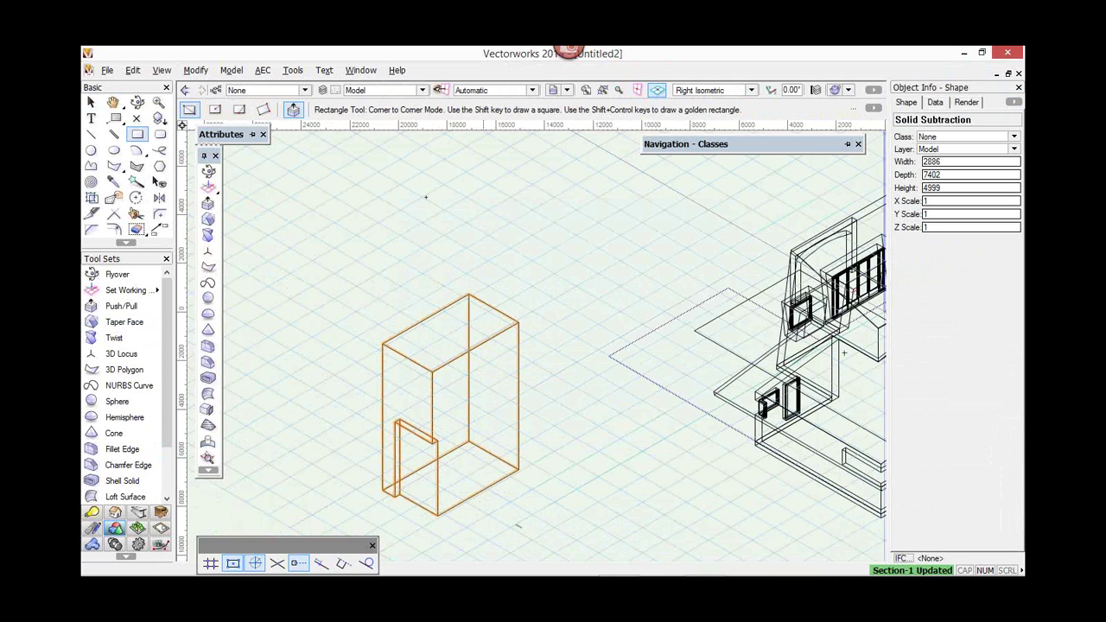
# - Compare the Rectangle tool's modes in Top/Plan and right isometric views, examining its Push/Pull mode
pyautogui.press('F5')
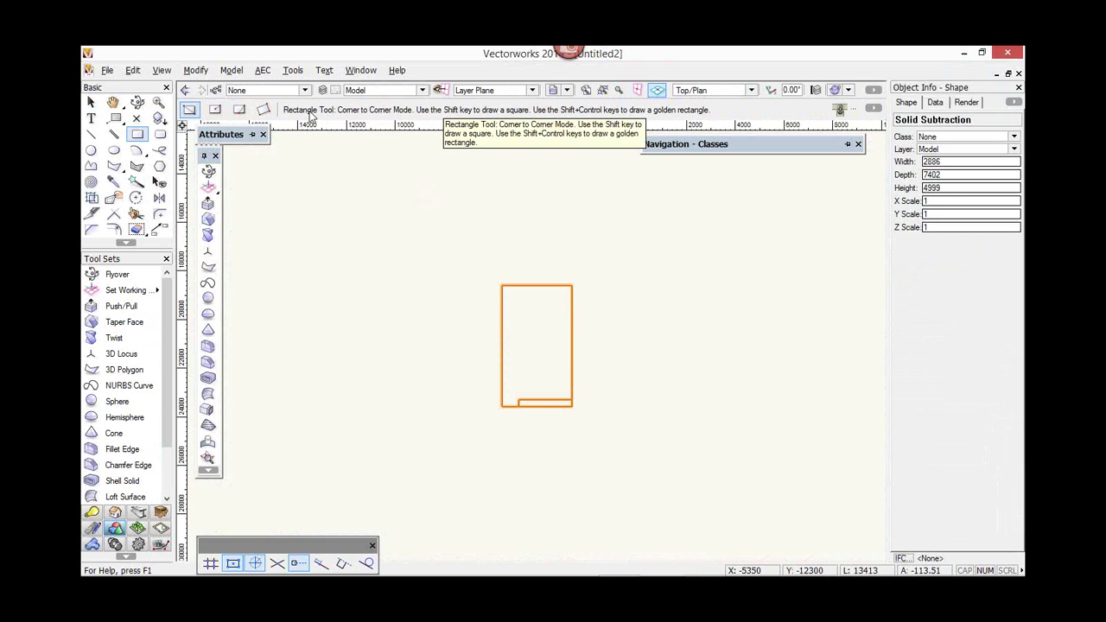
pyautogui.press('KP_3')
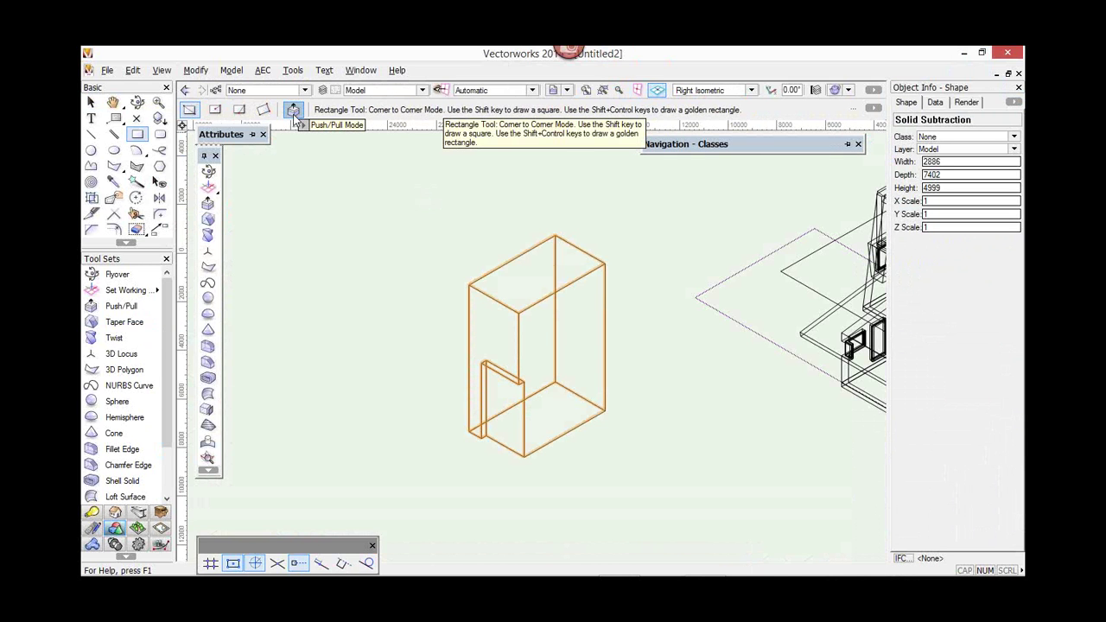
pyautogui.click(294, 112)
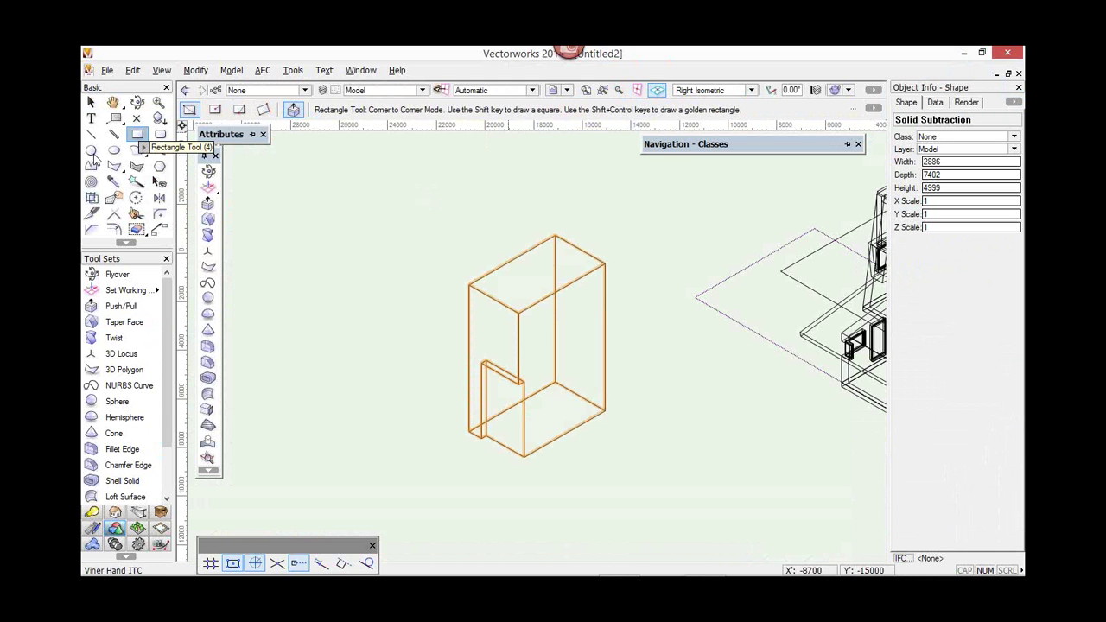
# - In left isometric view, draw a circle of about 541 mm radius on the house's sloping front wall, above the small window beside the entrance
pyautogui.press('KP_1')
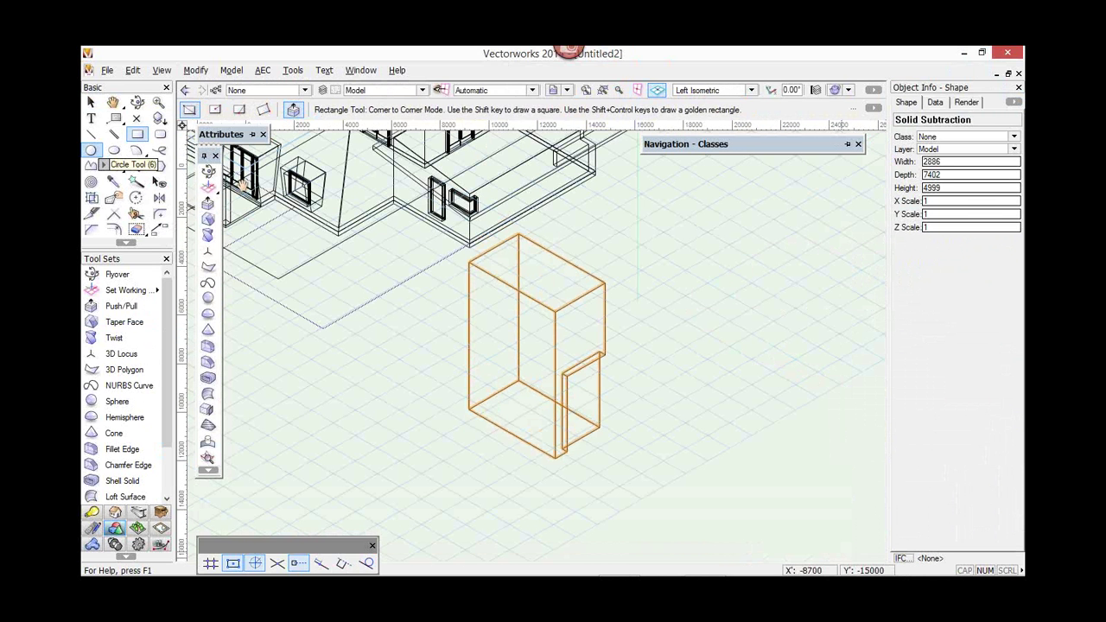
pyautogui.click(92, 151)
pyautogui.press('space')
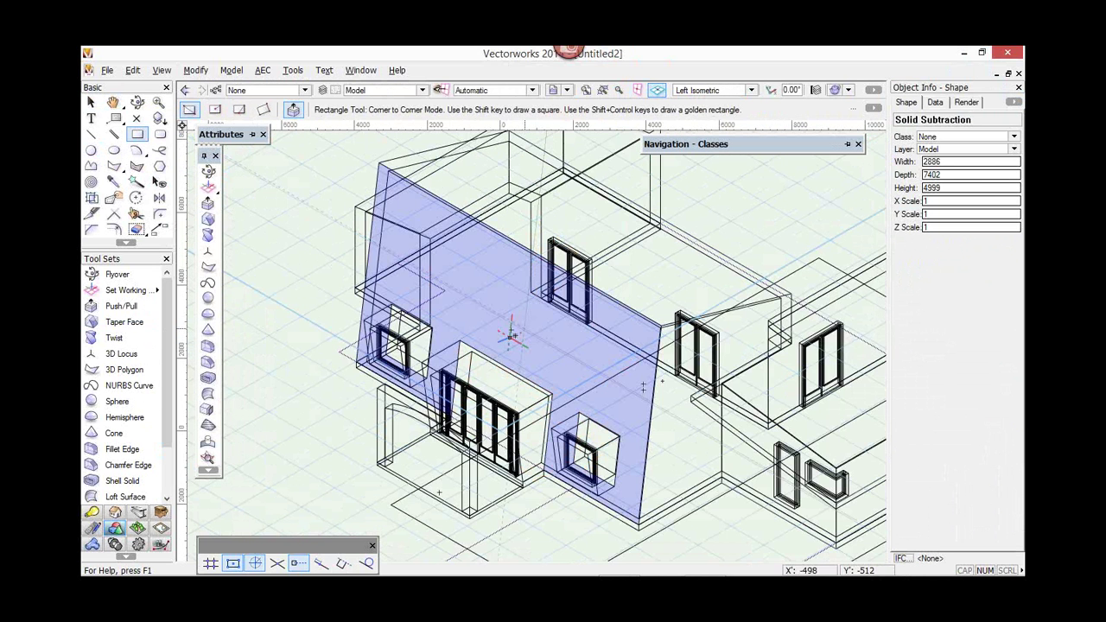
pyautogui.scroll(2, 552, 354)
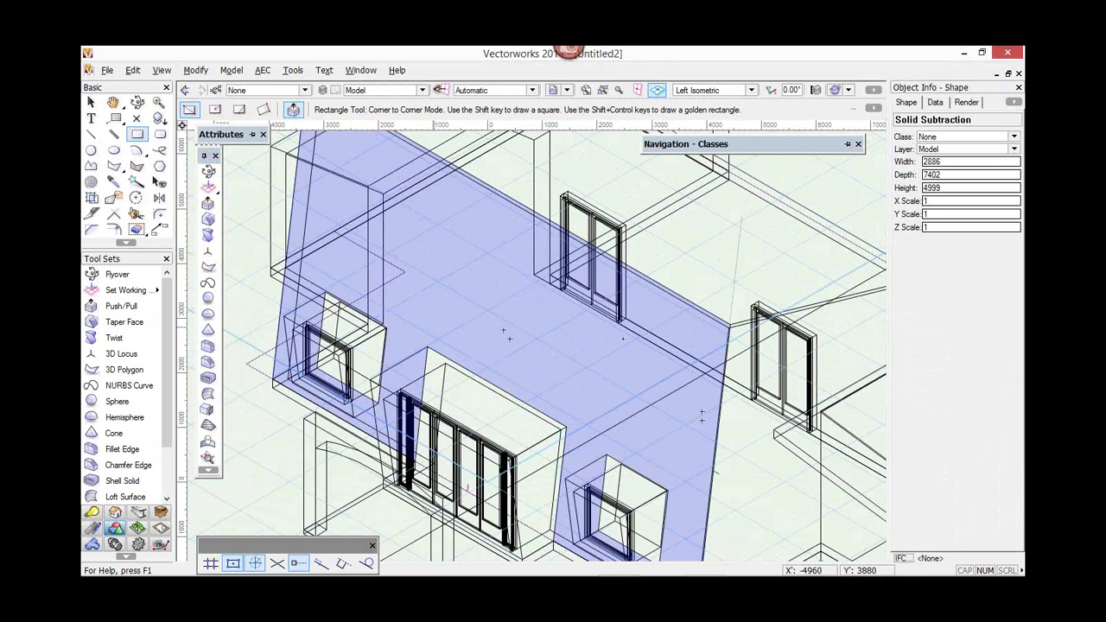
pyautogui.press('6')
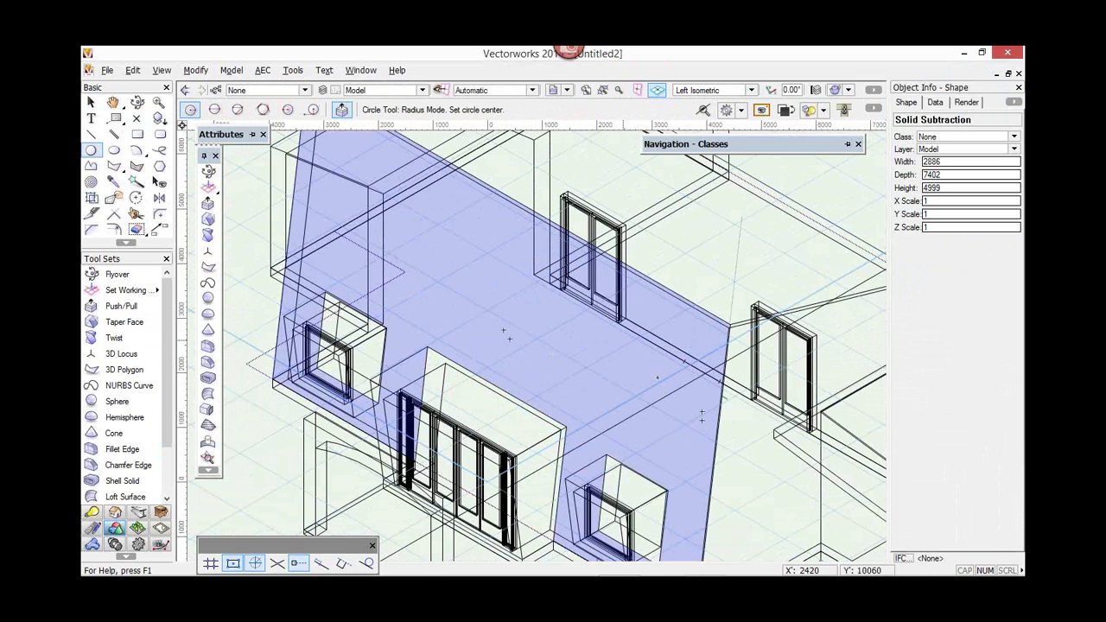
pyautogui.click(645, 371)
pyautogui.click(674, 371)
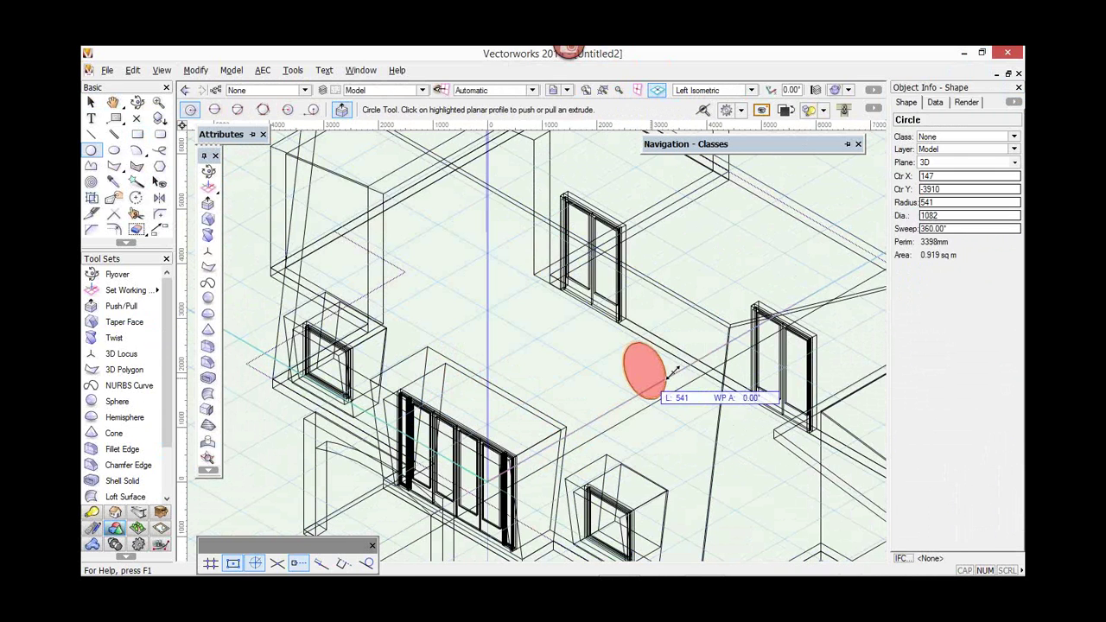
# - Push the circle about 1036 mm into the sloping front wall and subtract it to cut a round window opening
pyautogui.click(673, 372)
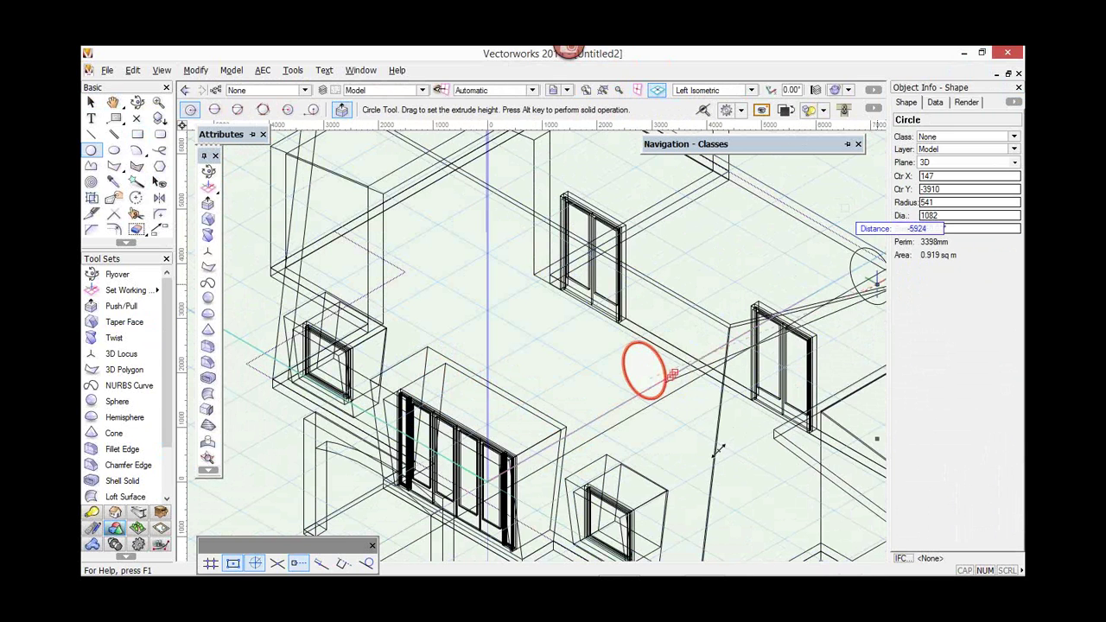
pyautogui.press('alt')
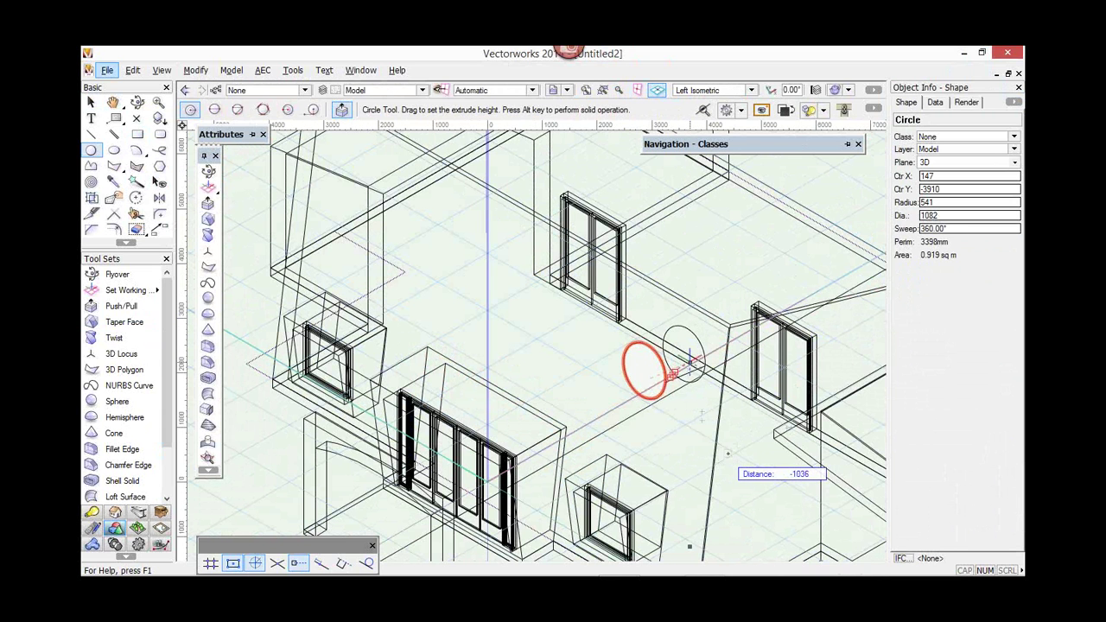
pyautogui.click(727, 453)
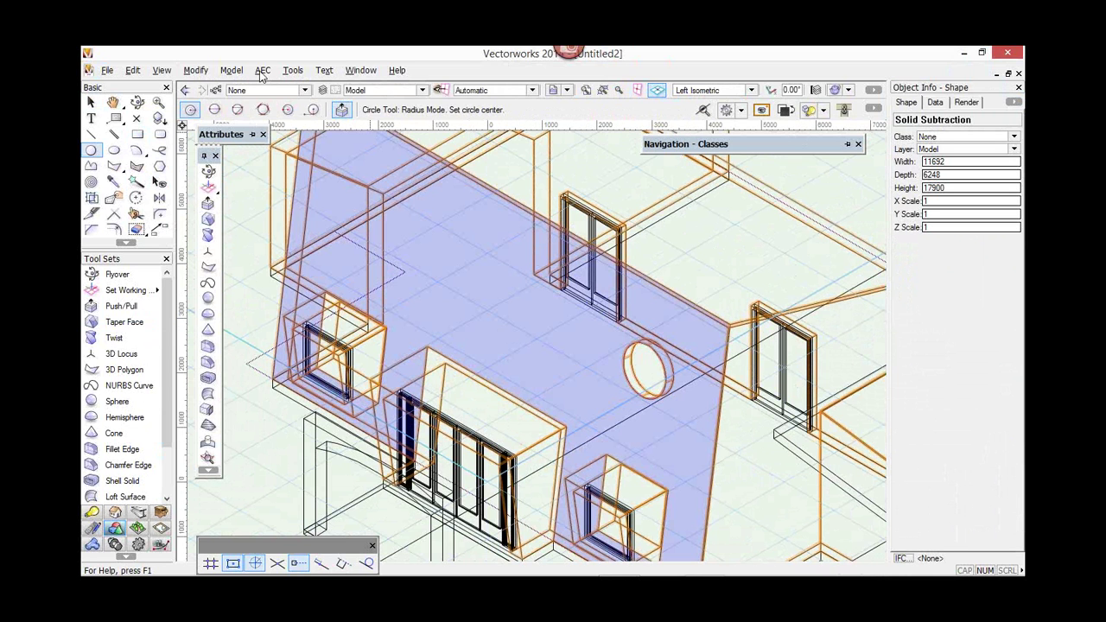
# - Switch to architectural Model.vwx and examine the round windows in the viewports of sheet layer 003 [Views]
pyautogui.click(354, 73)
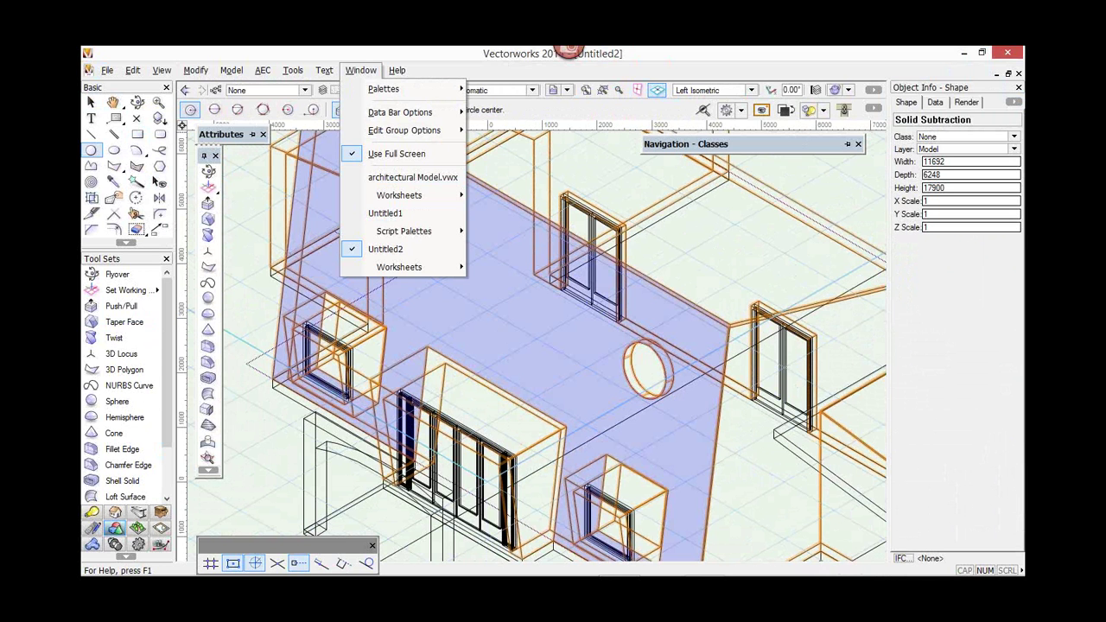
pyautogui.press('Escape')
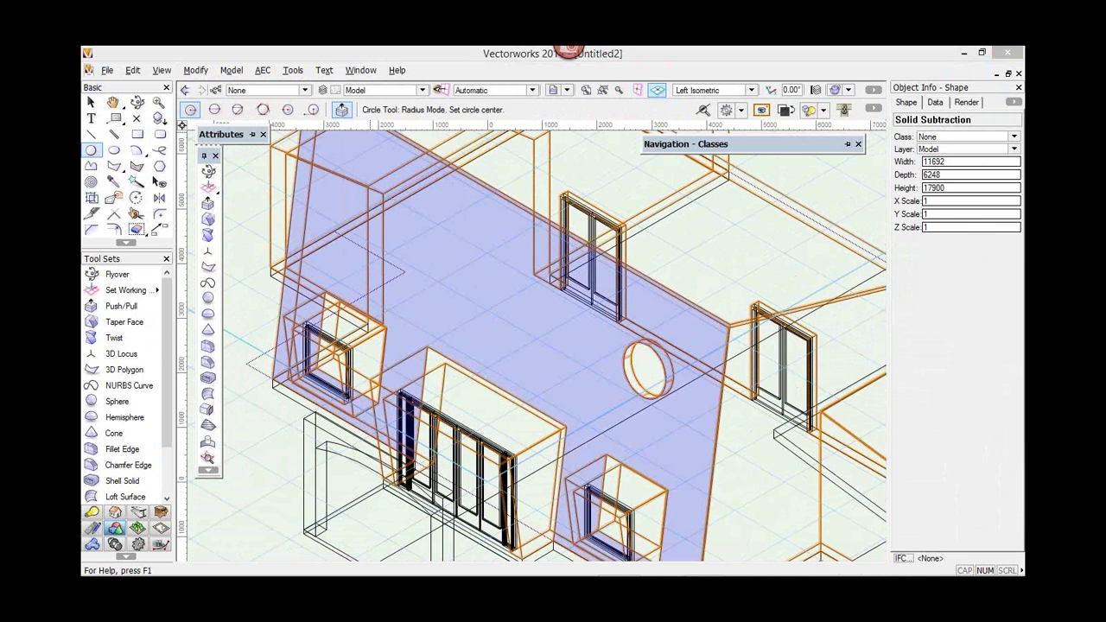
pyautogui.click(358, 72)
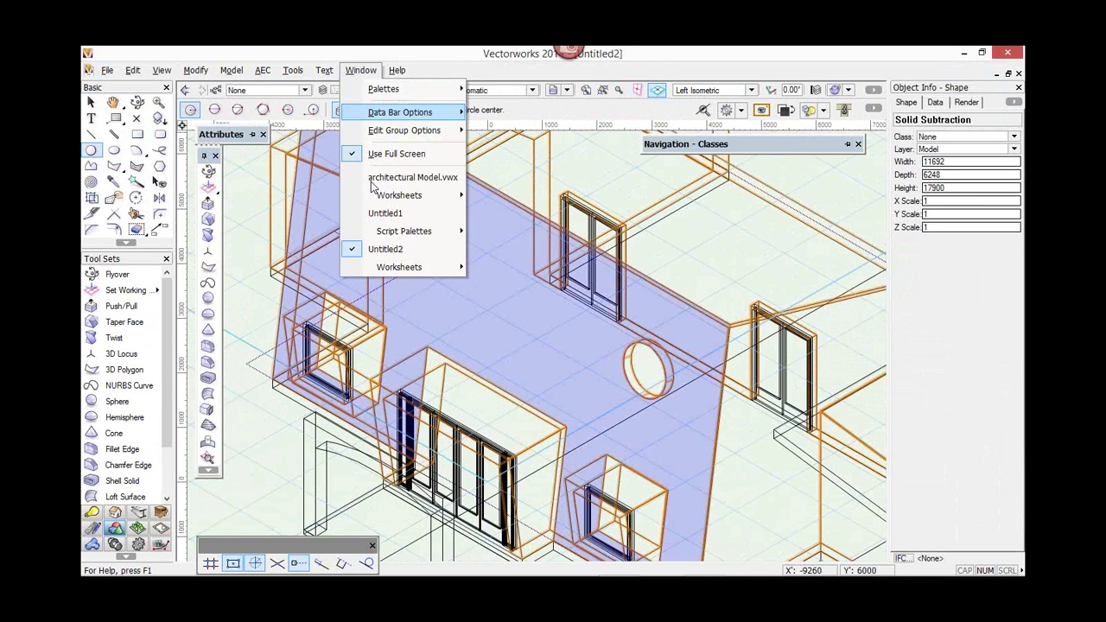
pyautogui.click(372, 178)
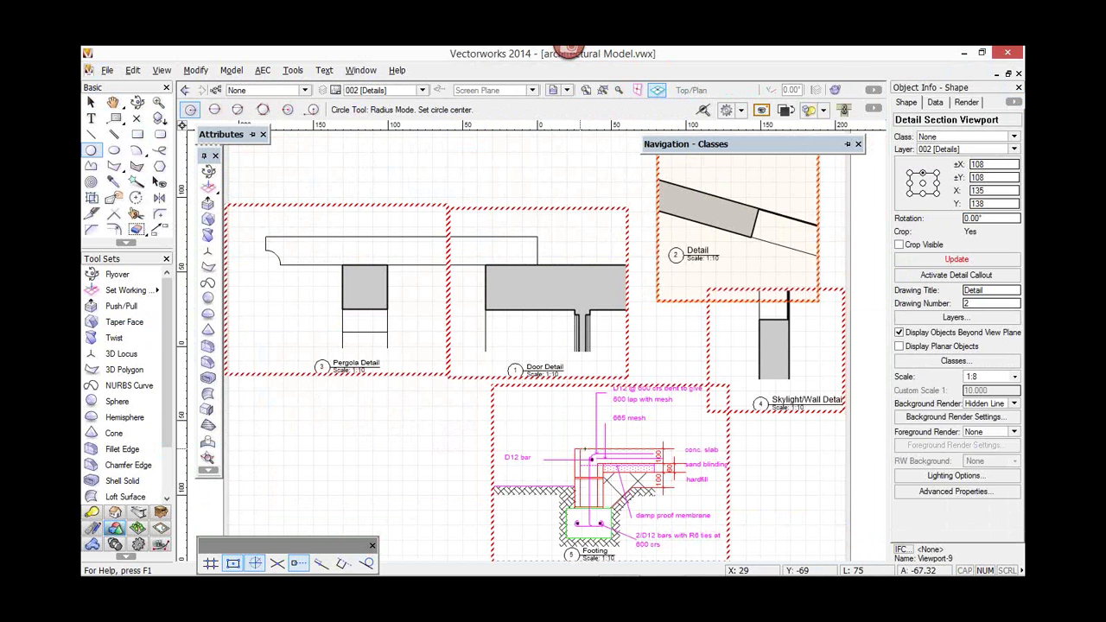
pyautogui.hotkey('ctrl', 'Down')
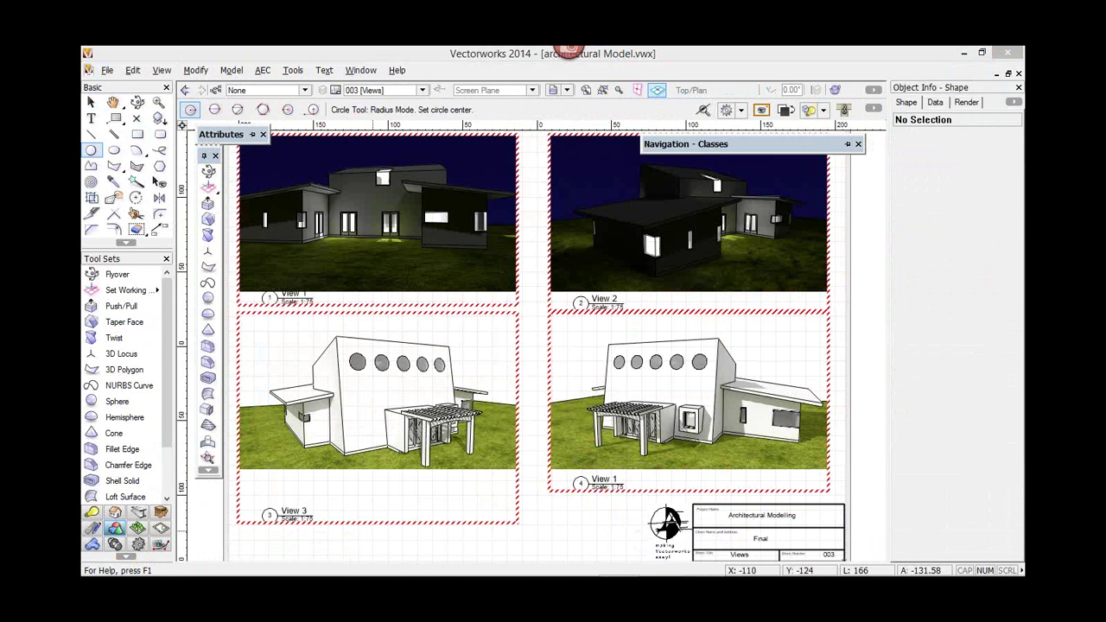
pyautogui.click(137, 322)
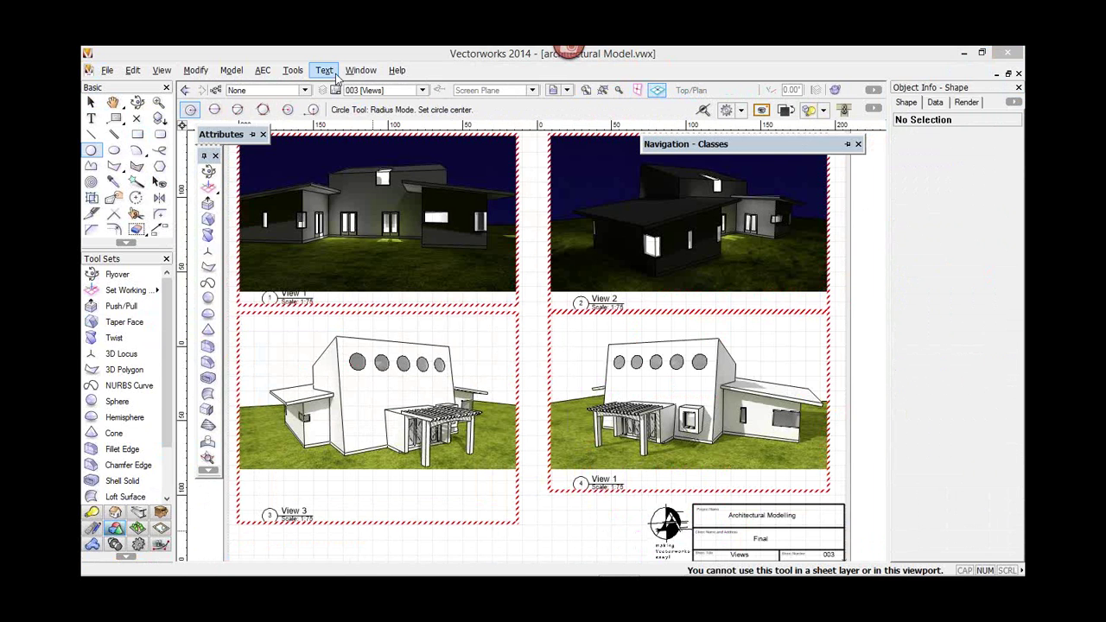
# - Examine the viewports on sheet layer 001 [Drawing], selecting them all, and return to the Untitled2 document
pyautogui.click(377, 90)
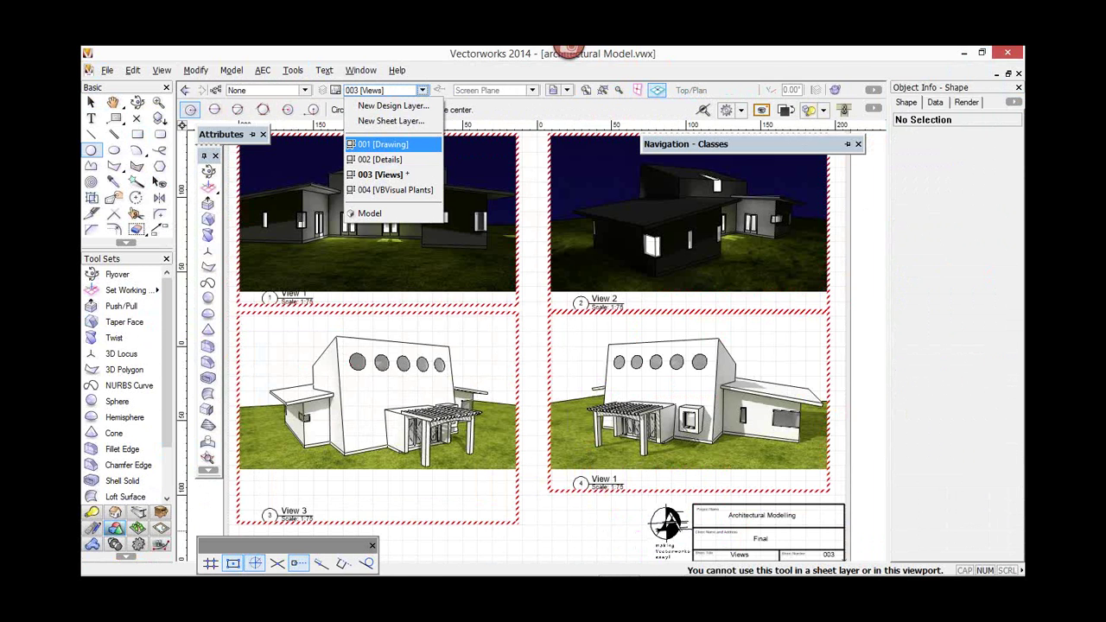
pyautogui.click(383, 144)
pyautogui.press('x')
pyautogui.hotkey('ctrl', 'a')
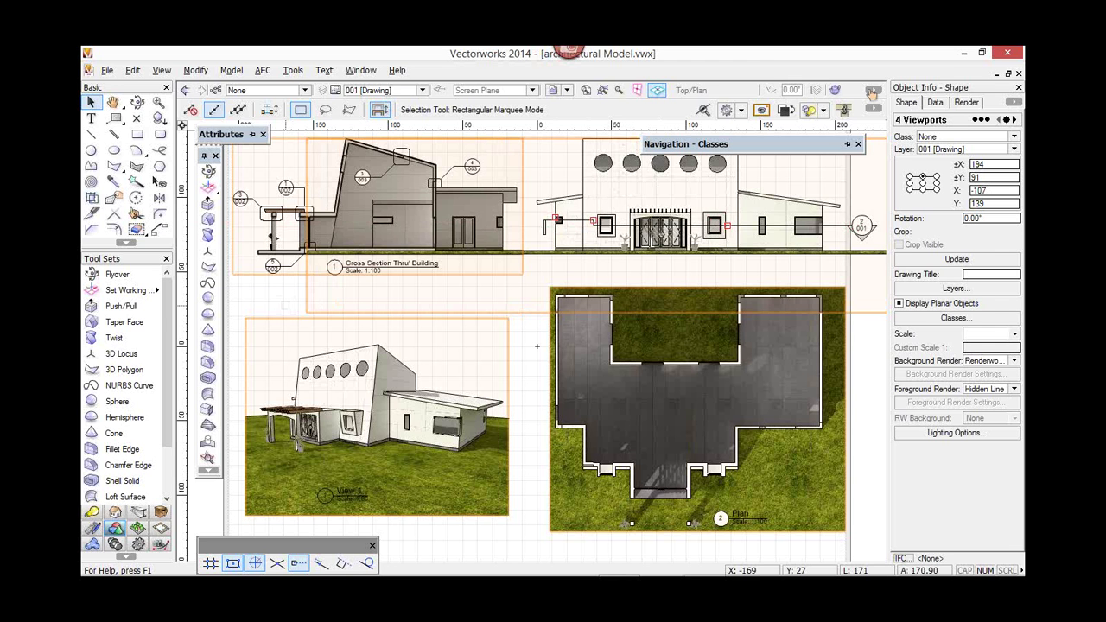
pyautogui.click(362, 71)
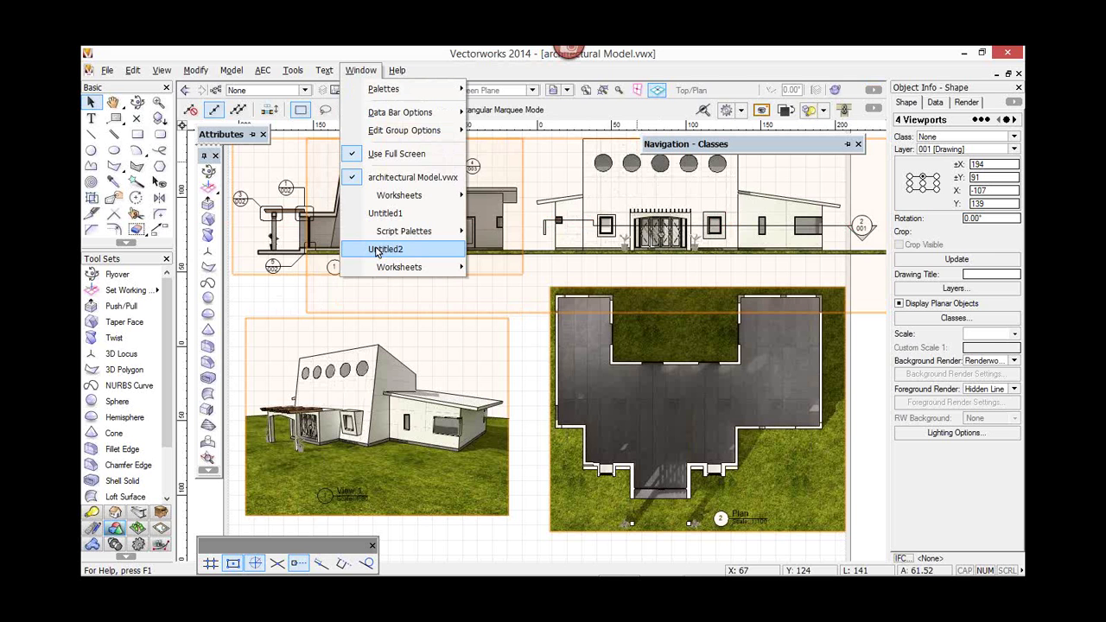
pyautogui.click(386, 249)
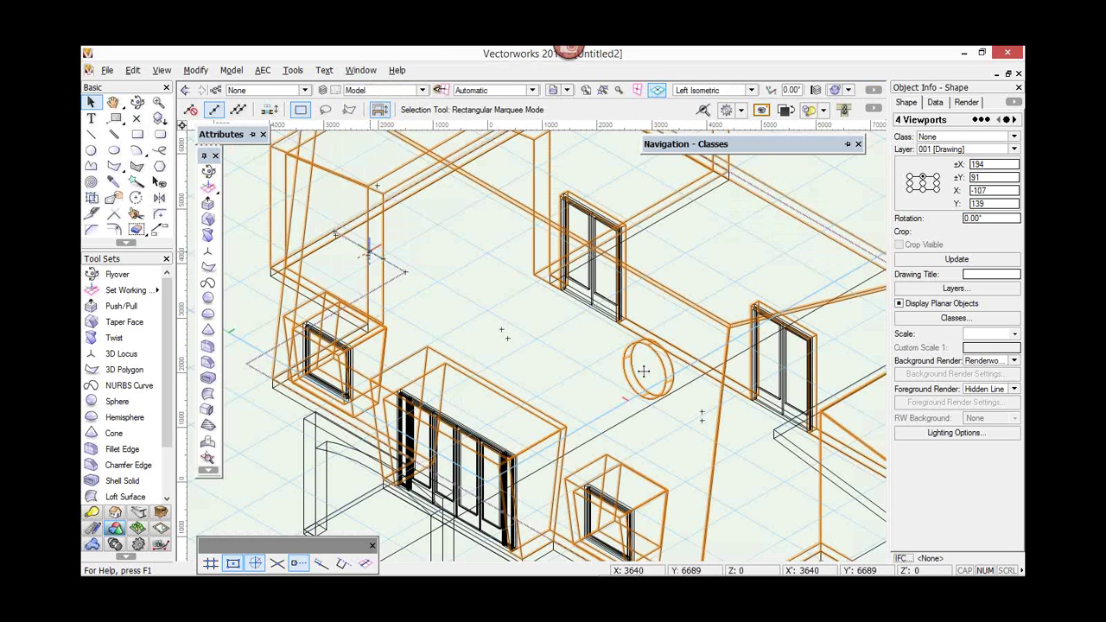
# - Enter the wall's solid subtraction at the round opening and set the view to Left
pyautogui.doubleClick(644, 372)
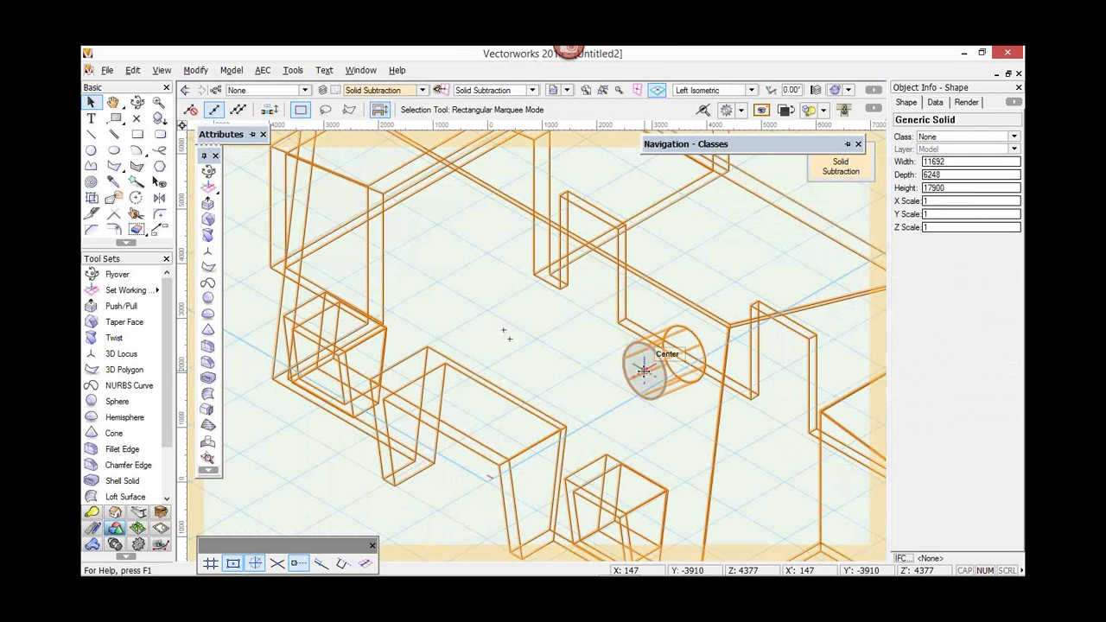
pyautogui.press('F5')
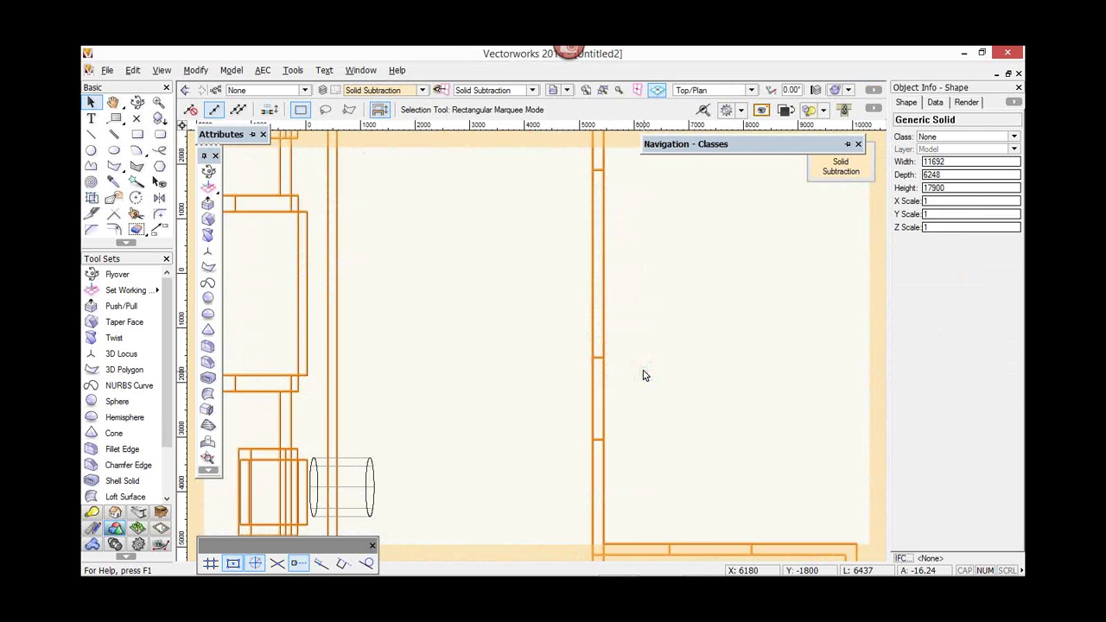
pyautogui.press('KP_4')
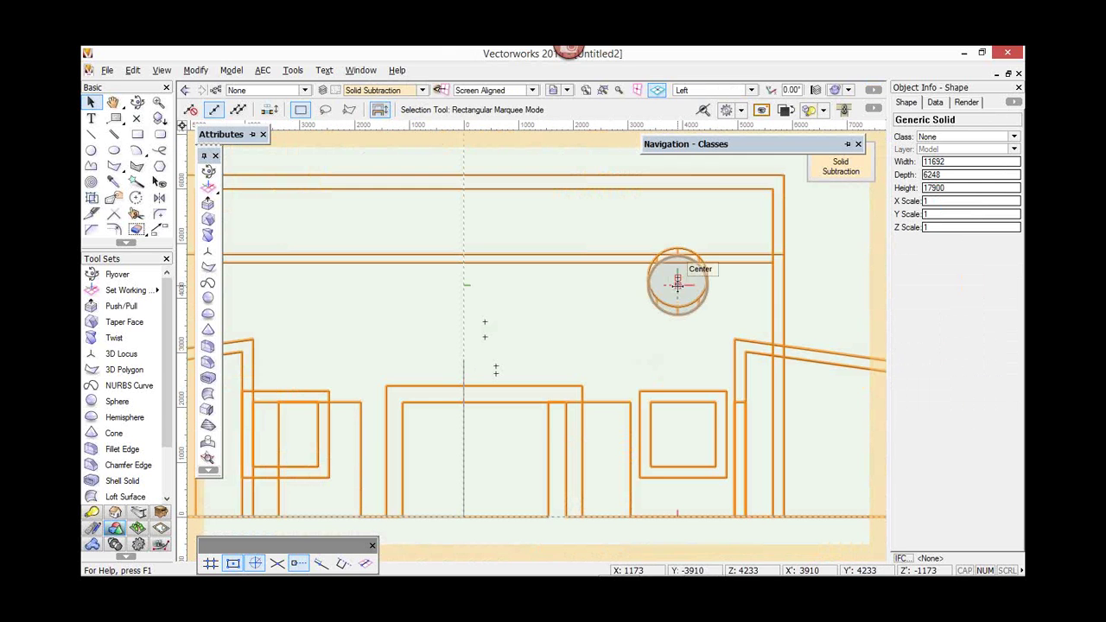
# - Copy the cutting cylinder in line with the entrance's midpoint, and place another copy halfway between the two
pyautogui.click(678, 283)
pyautogui.moveTo(639, 283); pyautogui.dragTo(590, 283)
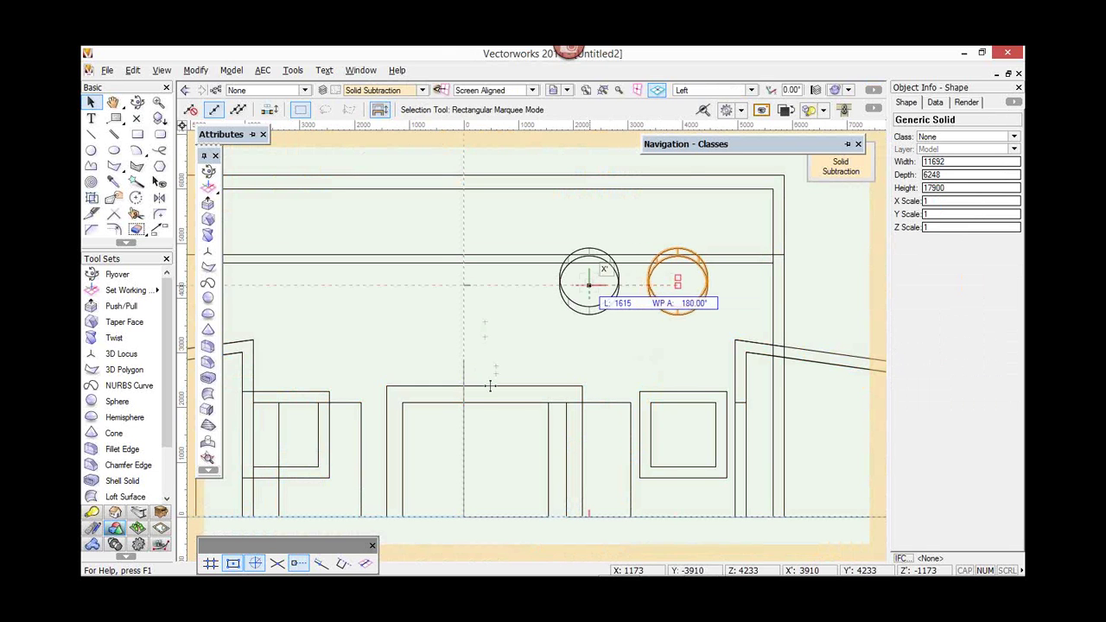
pyautogui.keyDown('ctrl'); pyautogui.moveTo(490, 385); pyautogui.dragTo(480, 308); pyautogui.keyUp('ctrl')
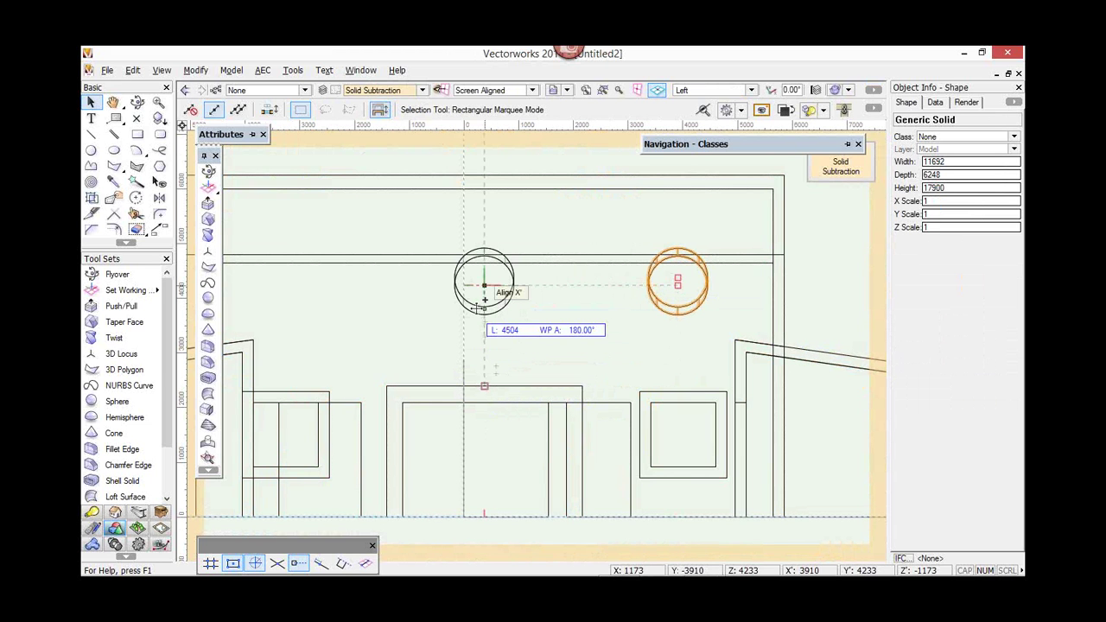
pyautogui.click(678, 281)
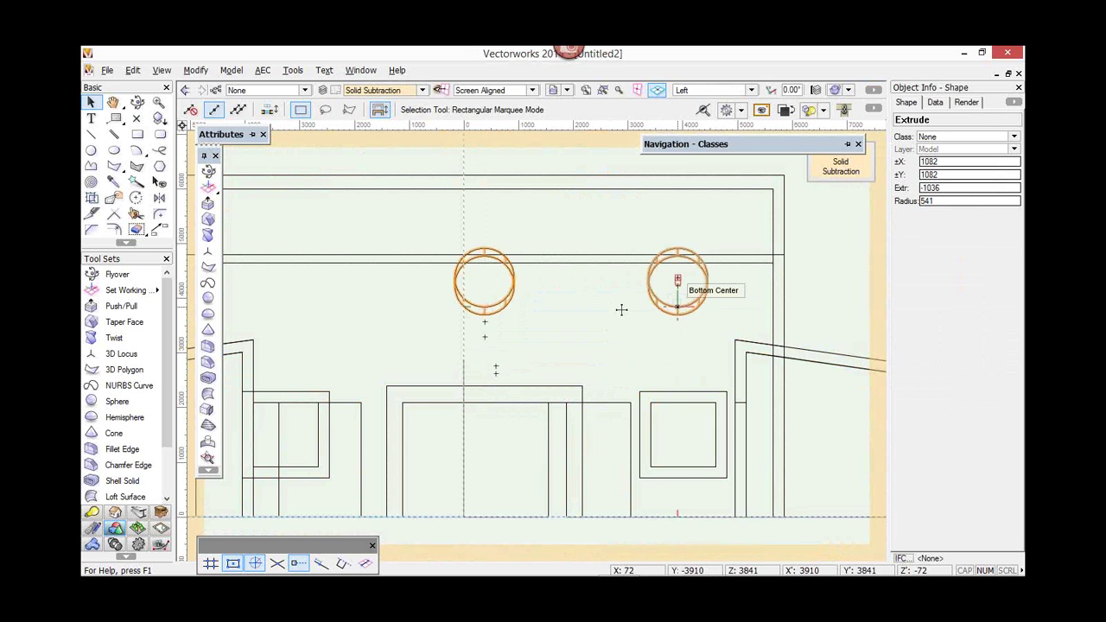
pyautogui.click(677, 306)
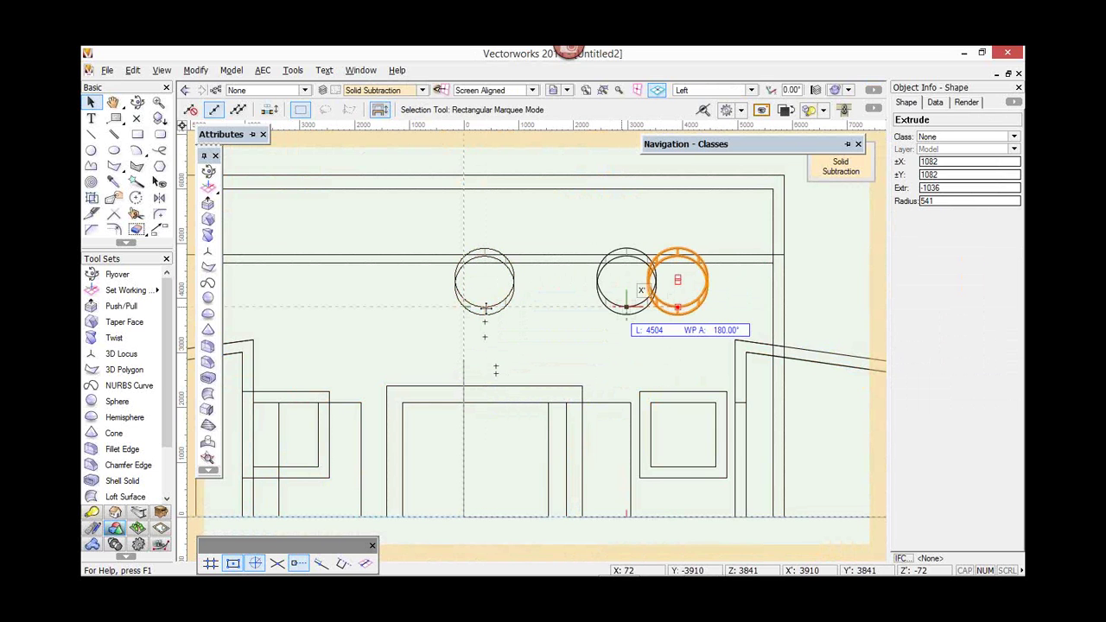
pyautogui.click(582, 306)
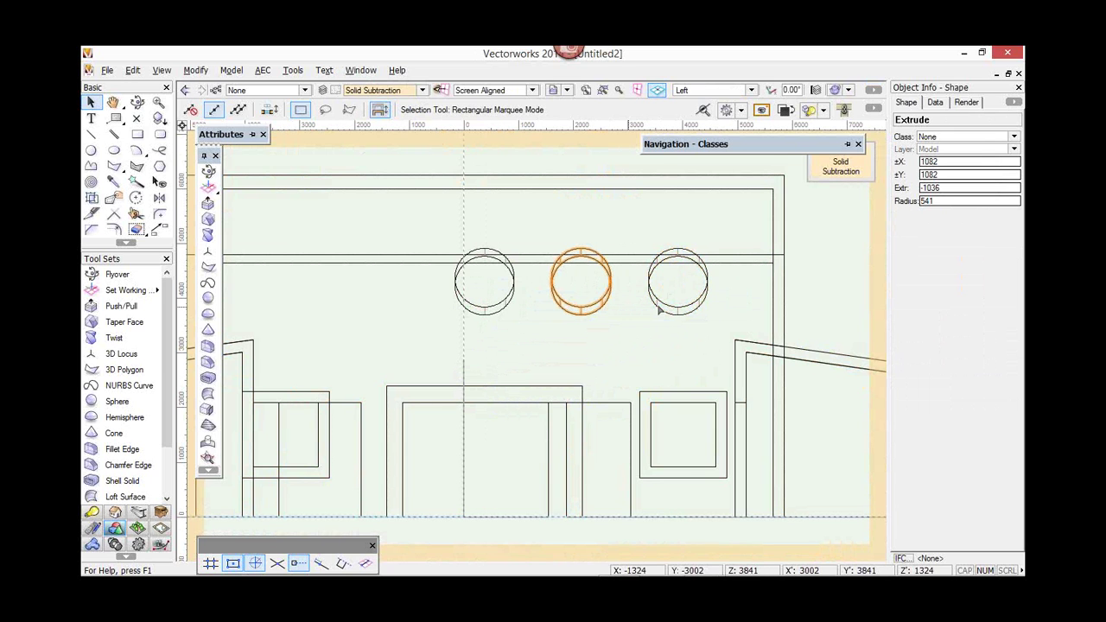
# - Mirror a duplicate of the original and halfway cylinders about the vertical line through the entrance's midpoint
pyautogui.keyDown('shift'); pyautogui.click(658, 307); pyautogui.keyUp('shift')
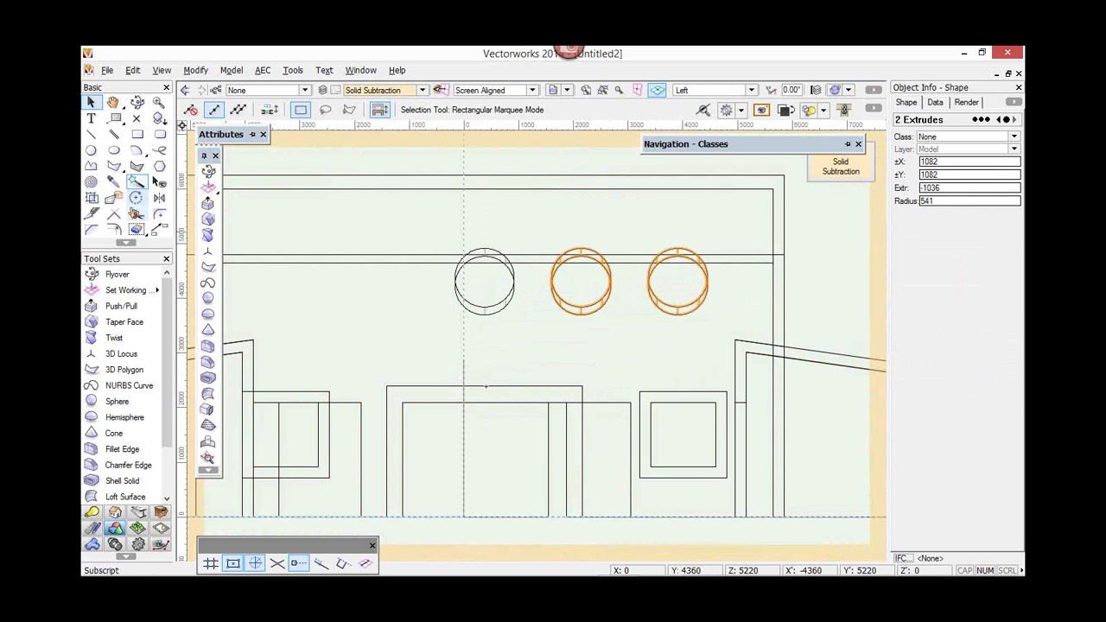
pyautogui.click(160, 197)
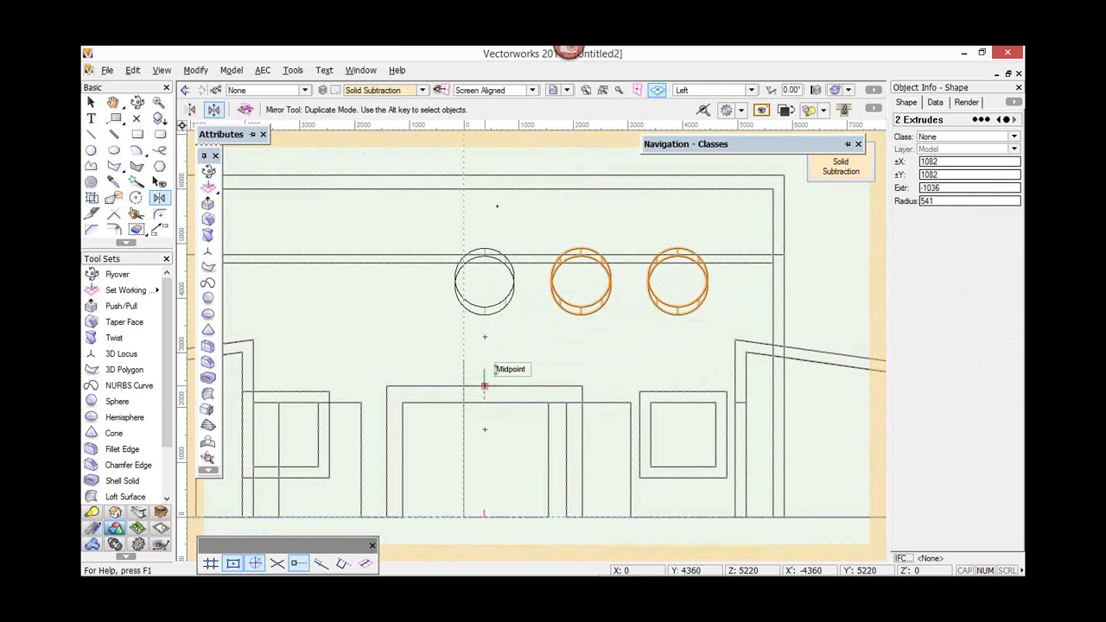
pyautogui.click(485, 385)
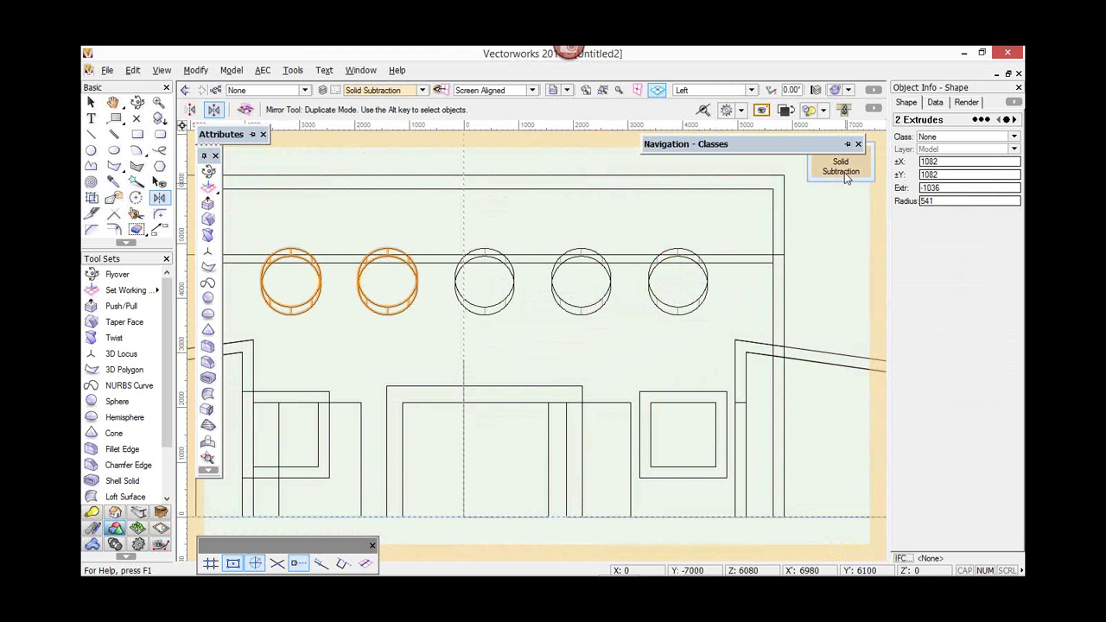
# - Try to align the copied cylinders in depth with the original one through the sloping wall, working in Front view
pyautogui.press('KP_6')
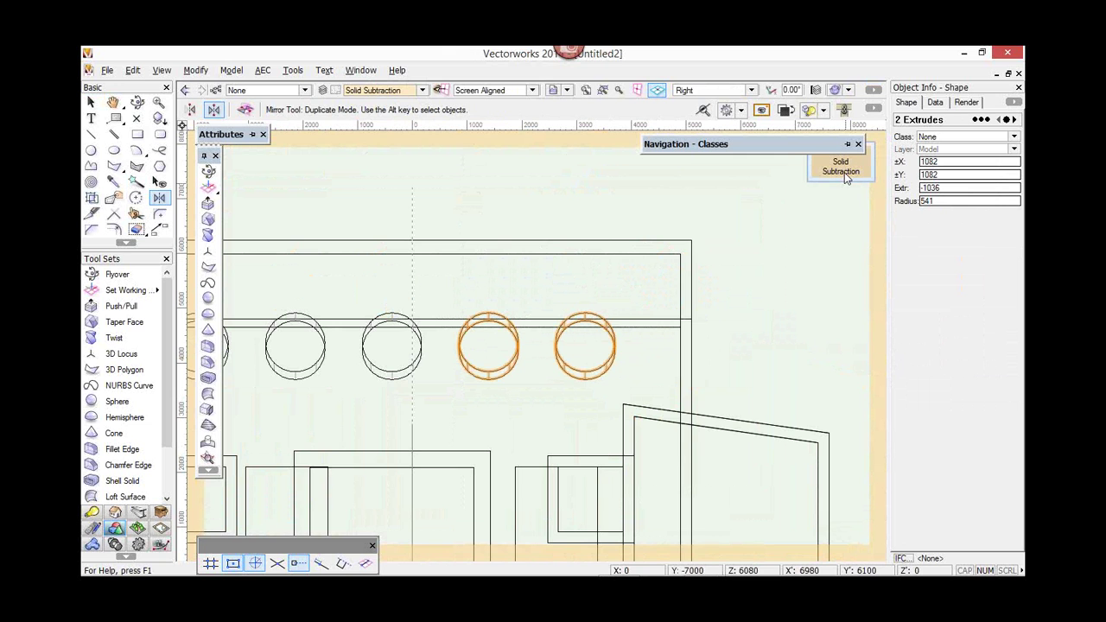
pyautogui.press('KP_2')
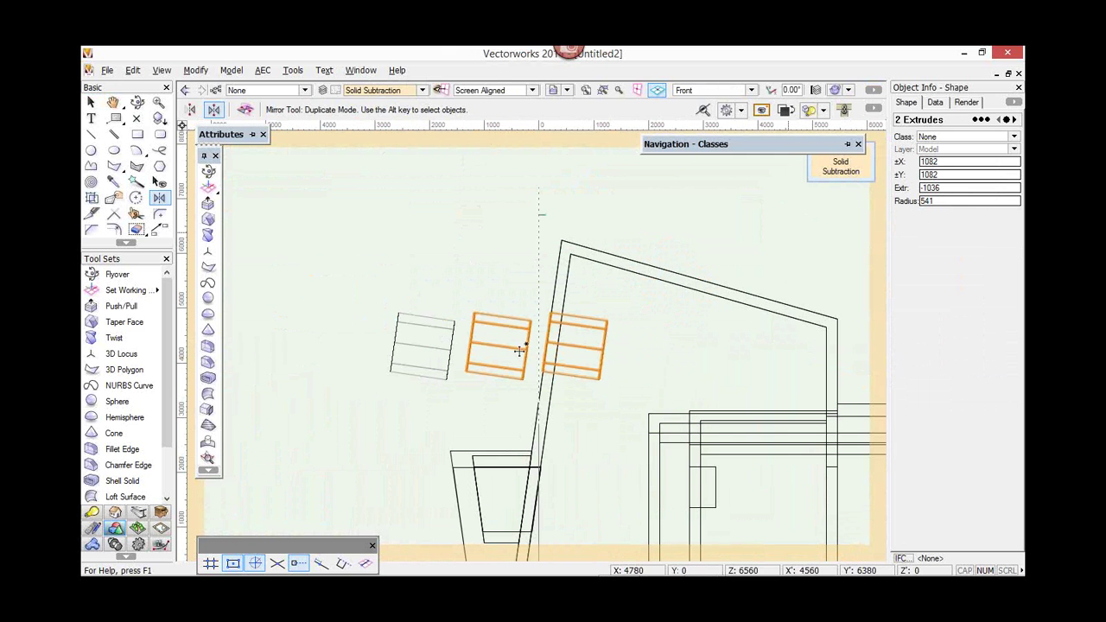
pyautogui.press('x')
pyautogui.press('x')
pyautogui.moveTo(591, 350); pyautogui.dragTo(603, 350)
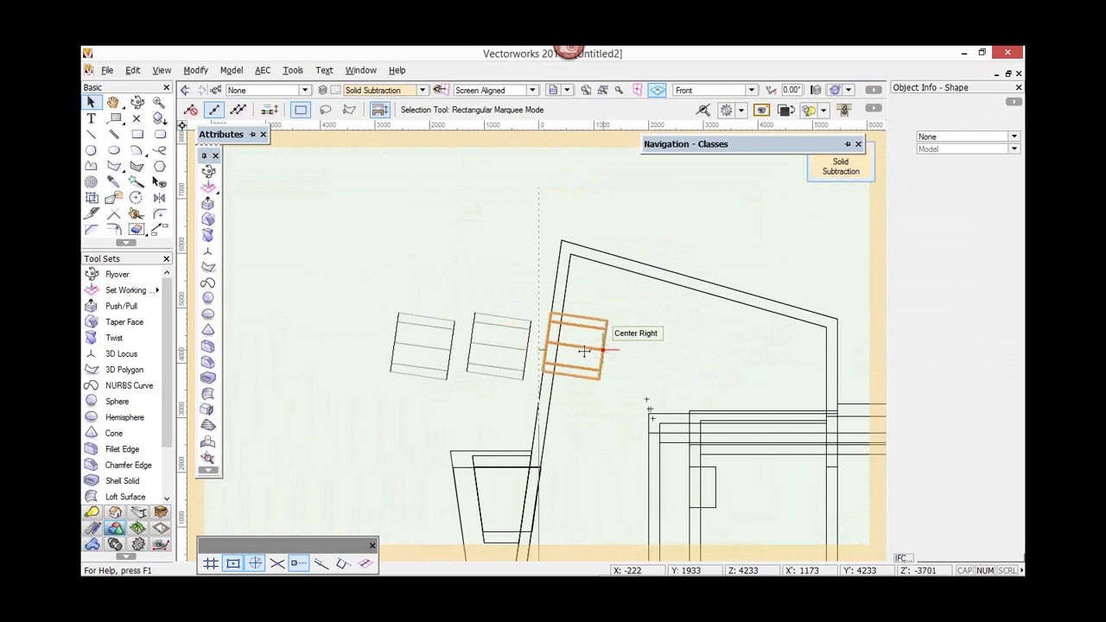
pyautogui.moveTo(526, 349); pyautogui.dragTo(589, 350)
pyautogui.moveTo(450, 350); pyautogui.dragTo(589, 350)
pyautogui.moveTo(467, 319); pyautogui.dragTo(590, 349)
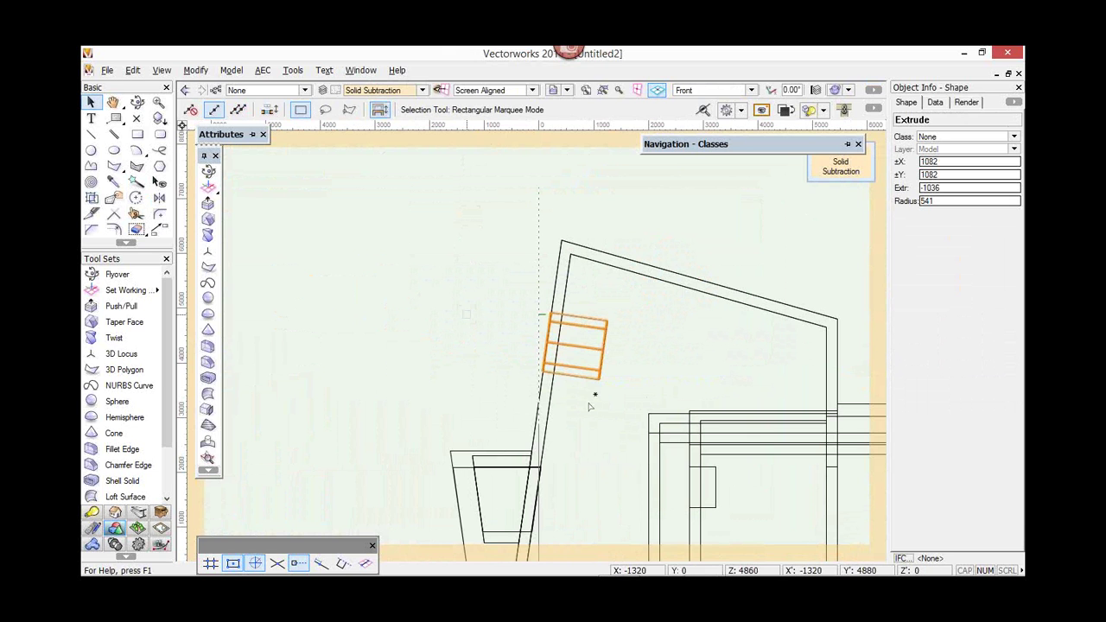
# - Delete the misplaced cylinder copies in Top/Plan view, keeping only the original cylinder
pyautogui.press('F5')
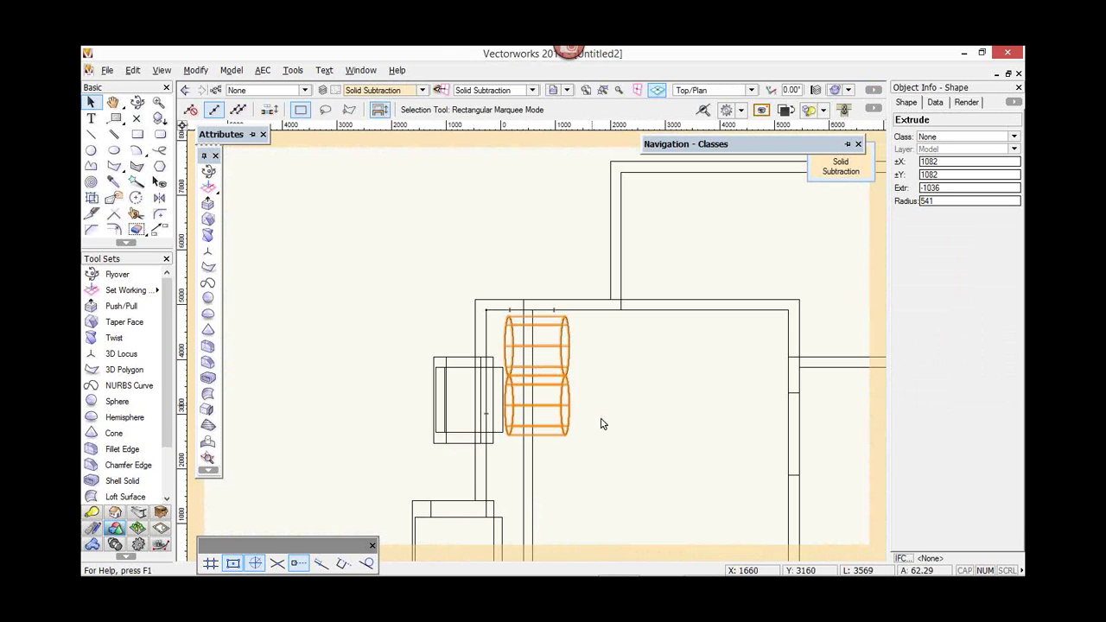
pyautogui.scroll(-2, 602, 423)
pyautogui.moveTo(588, 409); pyautogui.dragTo(588, 407)
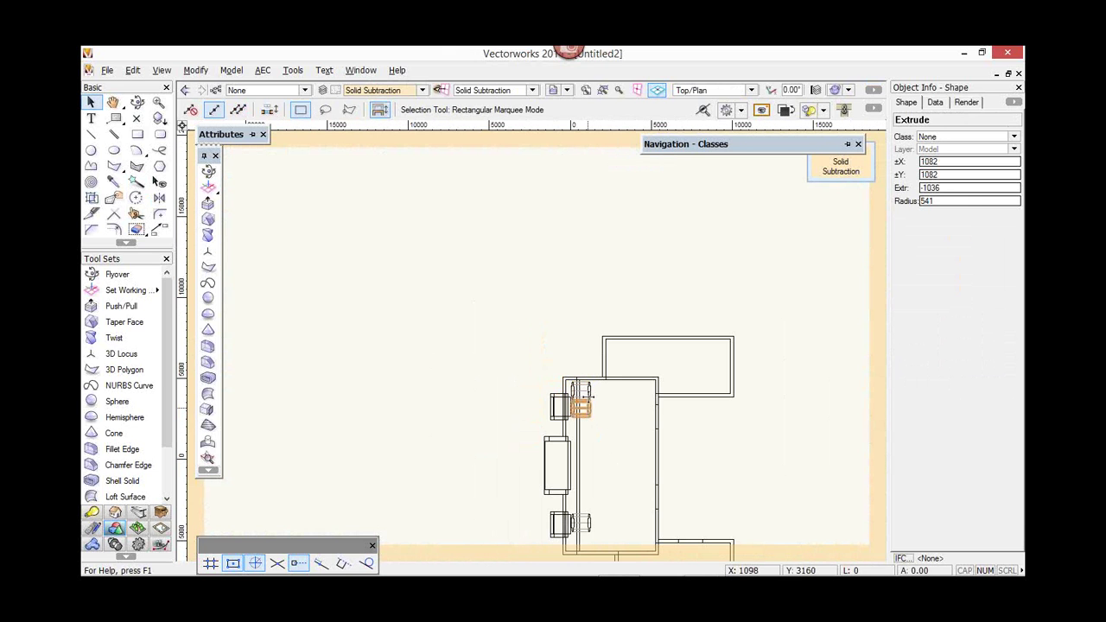
pyautogui.click(589, 492)
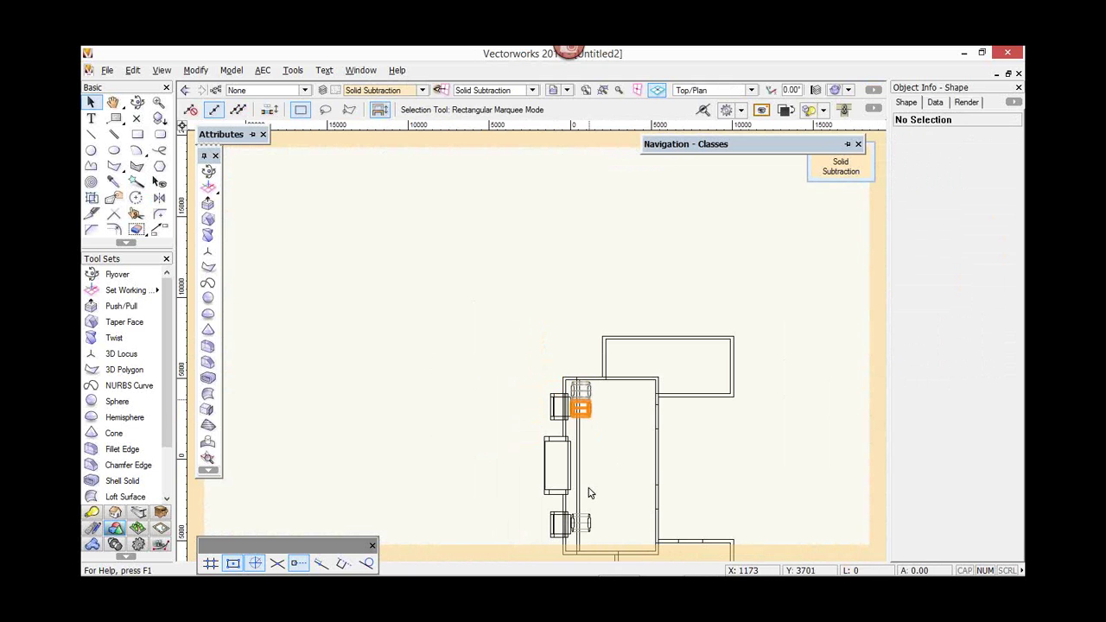
pyautogui.click(592, 400)
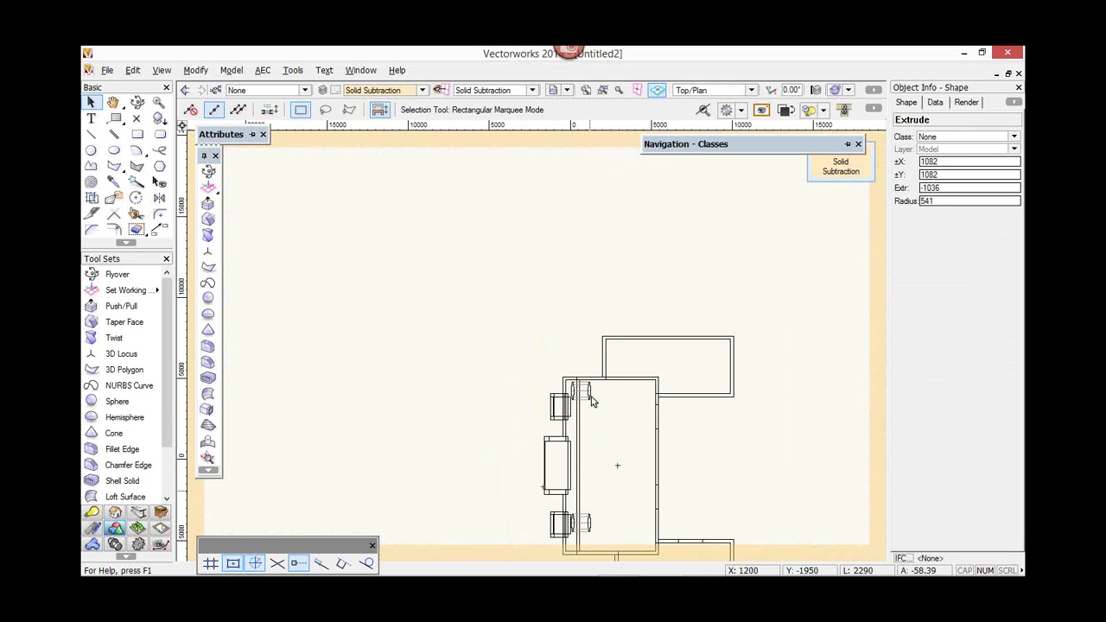
# - Copy the original cylinder straight along the wall in Top/Plan view to align with the entrance's centre
pyautogui.moveTo(592, 401); pyautogui.dragTo(593, 522)
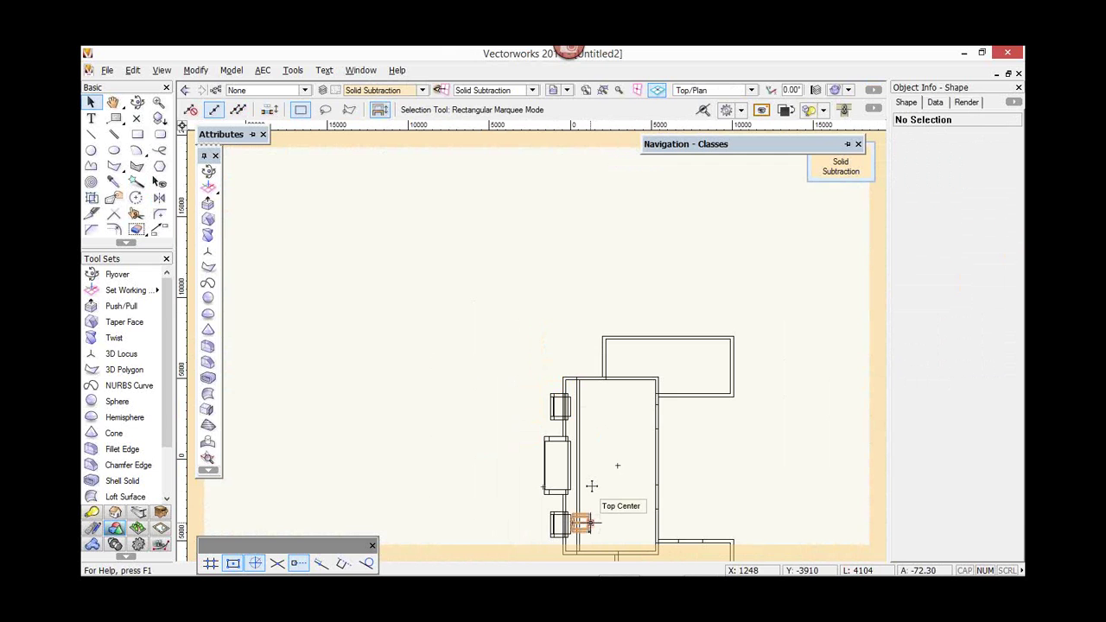
pyautogui.moveTo(593, 485); pyautogui.dragTo(599, 455)
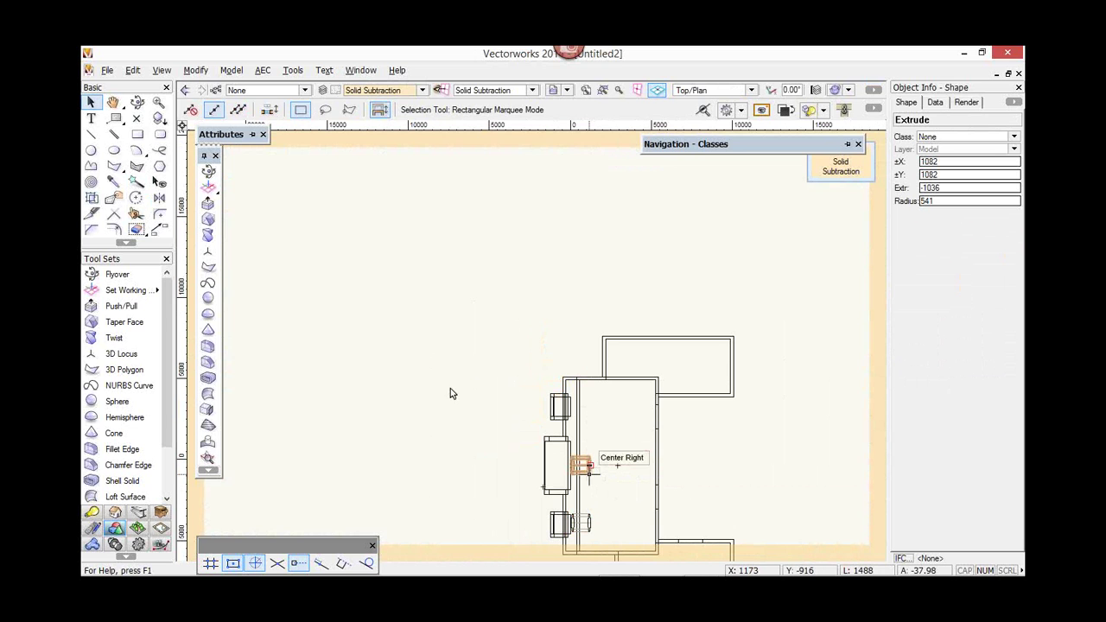
pyautogui.hotkey('ctrl', 'z')
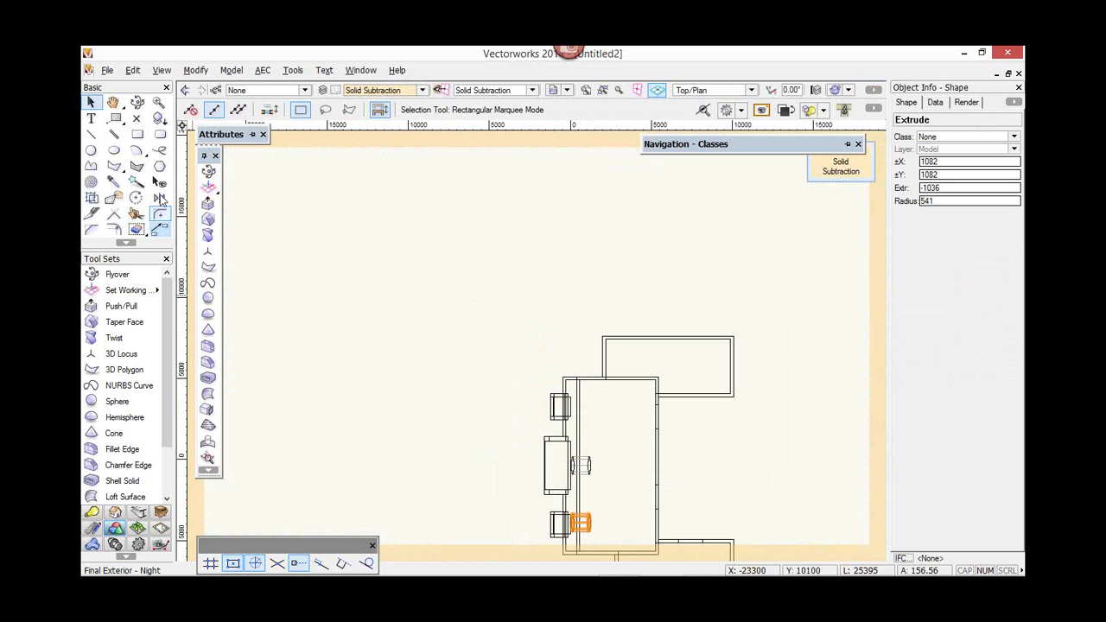
# - Mirror a duplicate of the cylinder across the horizontal line through the entrance's midpoint, check it in Left view, and exit the solid subtraction
pyautogui.click(159, 197)
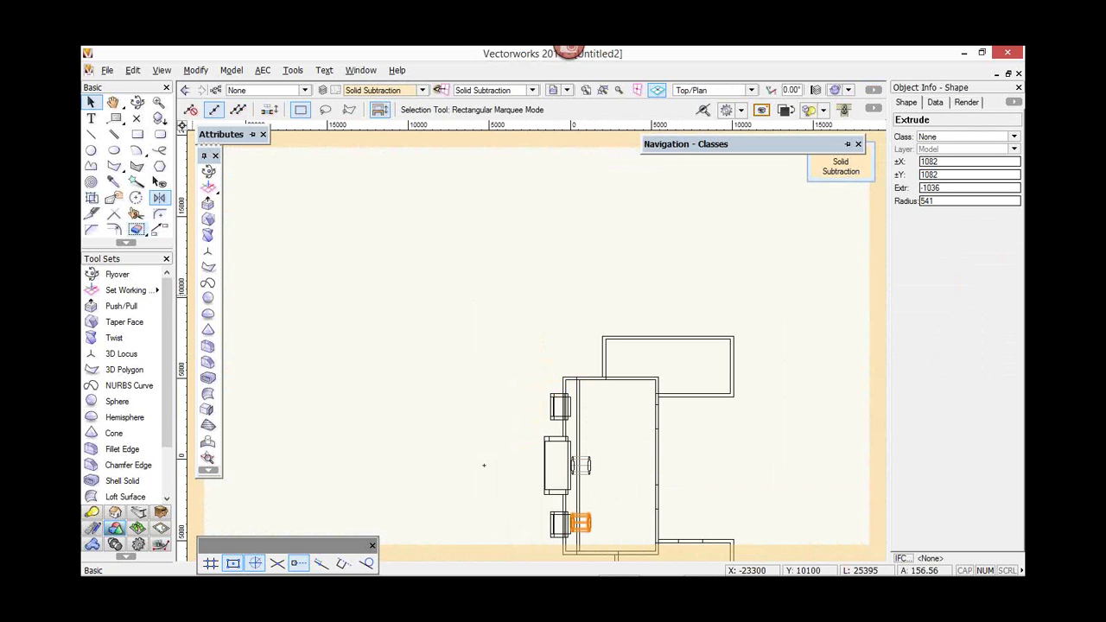
pyautogui.click(544, 465)
pyautogui.click(484, 466)
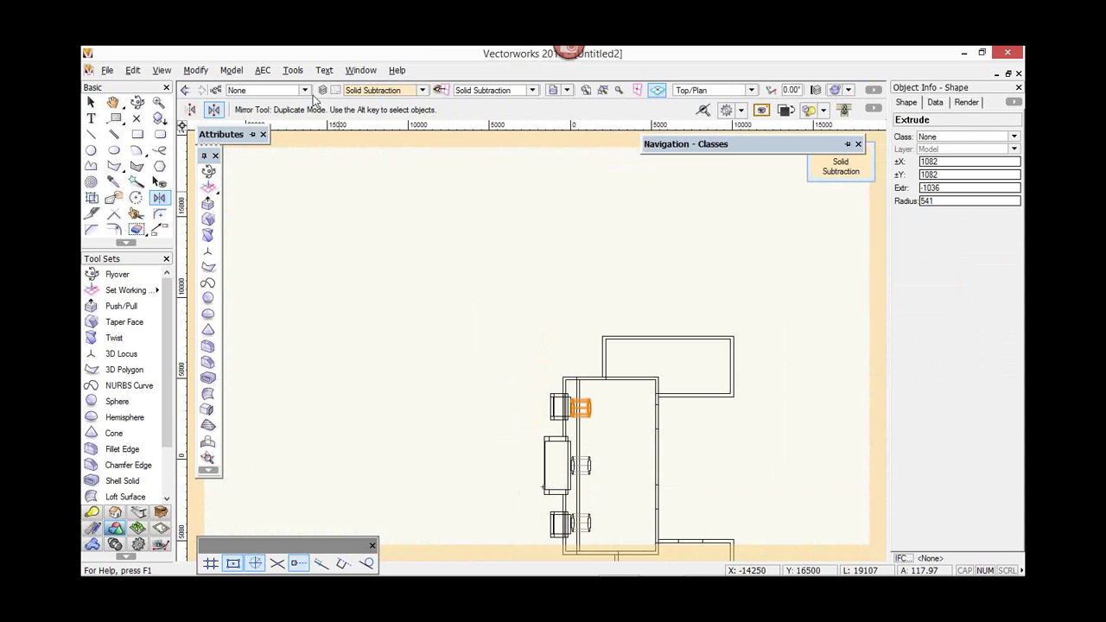
pyautogui.press('KP_4')
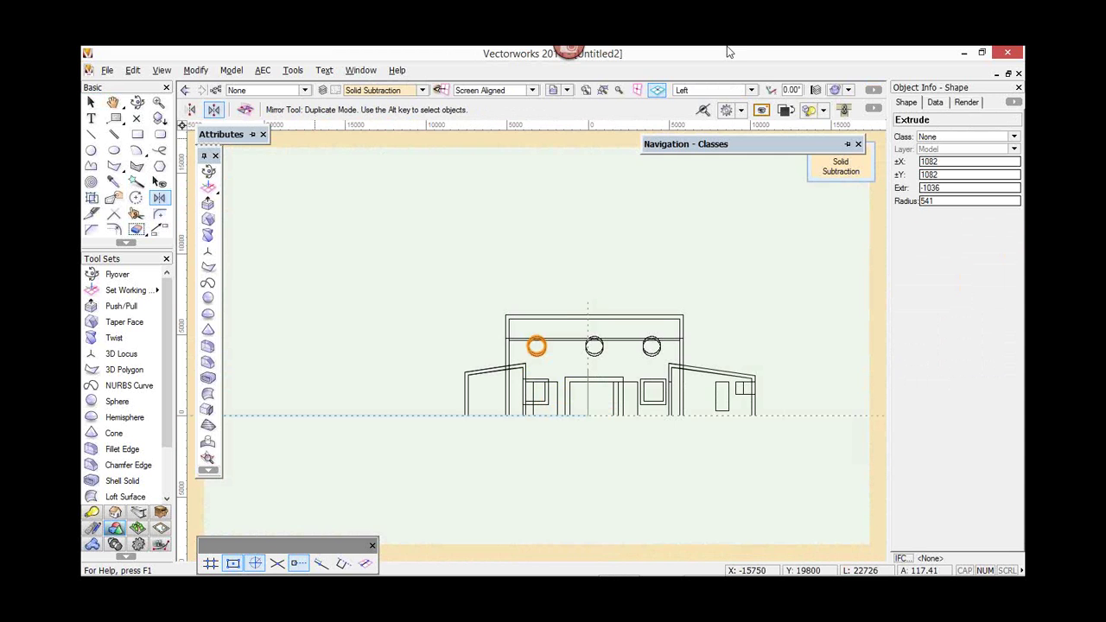
pyautogui.click(838, 171)
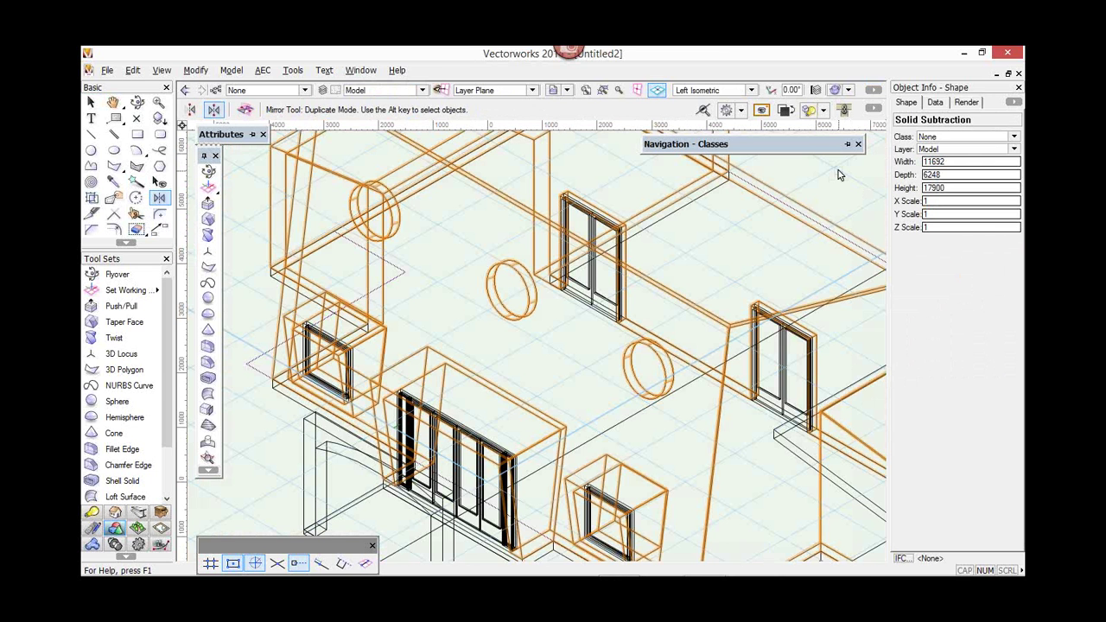
# - Open the middle cylinder's extrude profile inside the solid subtraction and draw a 6-sided inscribed polygon of radius 541 centred on its circle
pyautogui.hotkey('ctrl', '[')
pyautogui.doubleClick(519, 323)
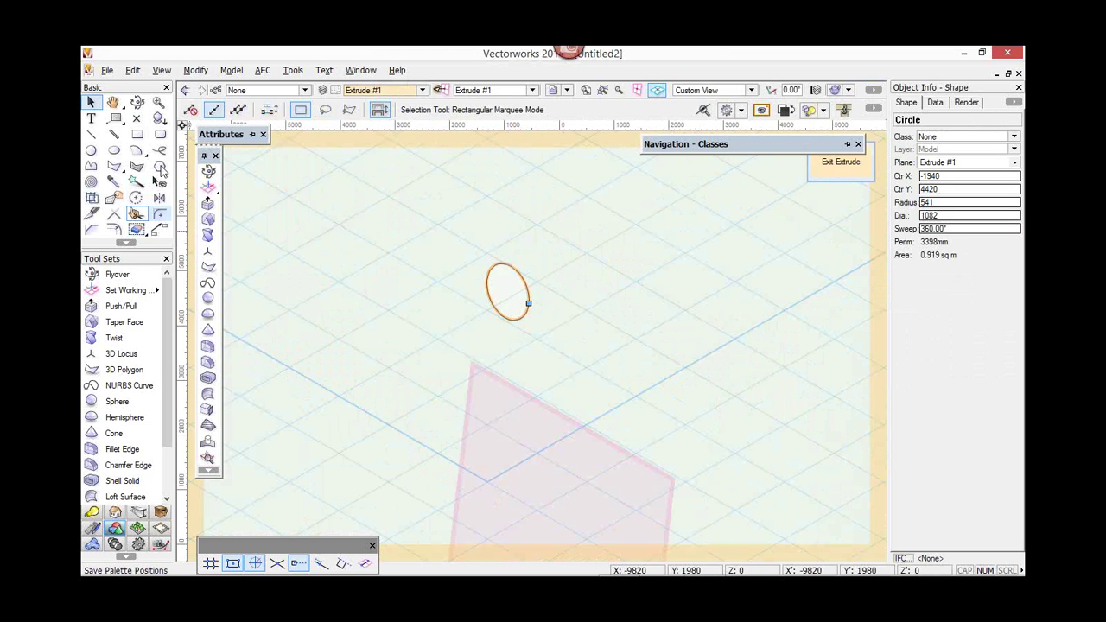
pyautogui.click(160, 167)
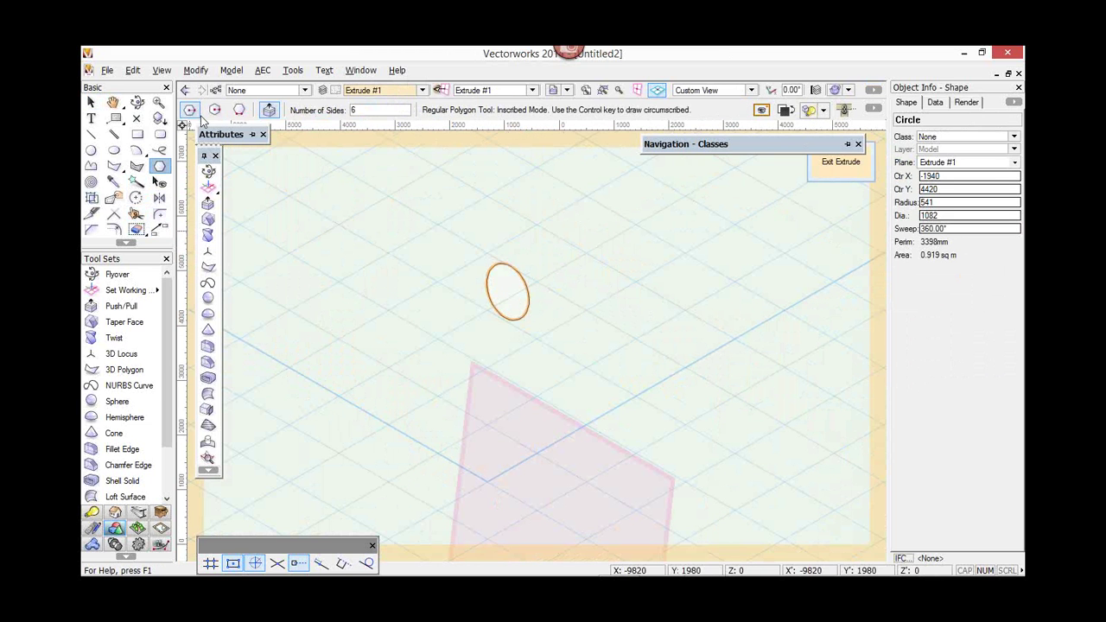
pyautogui.click(507, 290)
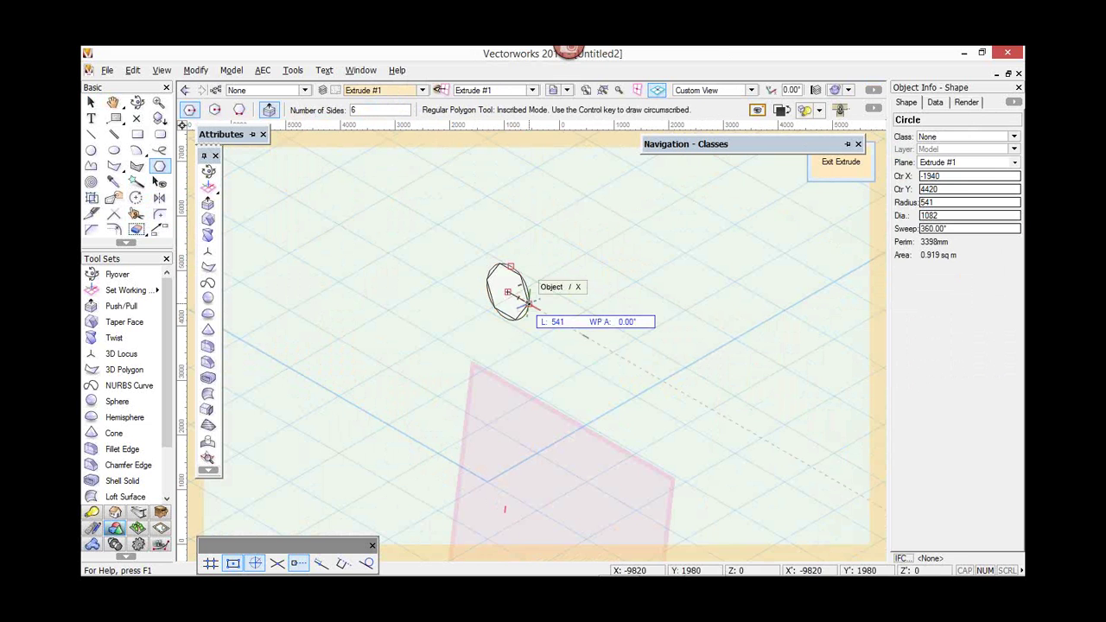
pyautogui.click(528, 303)
# - Delete the circle from the middle extrude's profile, keeping the hexagon, and exit both the extrude and the solid subtraction
pyautogui.press('x')
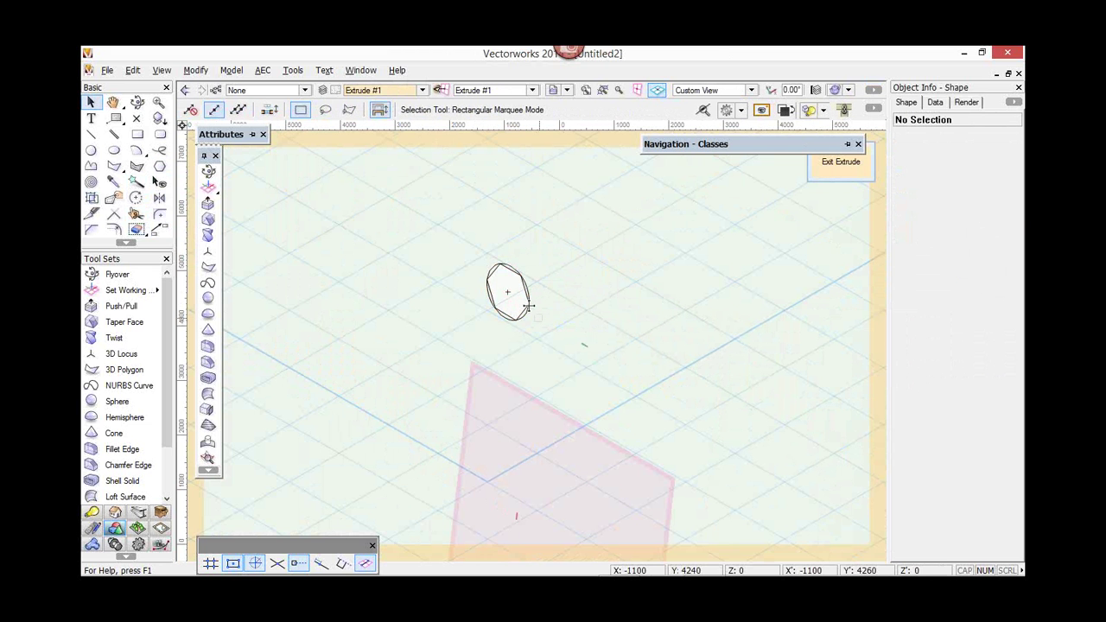
pyautogui.scroll(3, 528, 306)
pyautogui.click(521, 326)
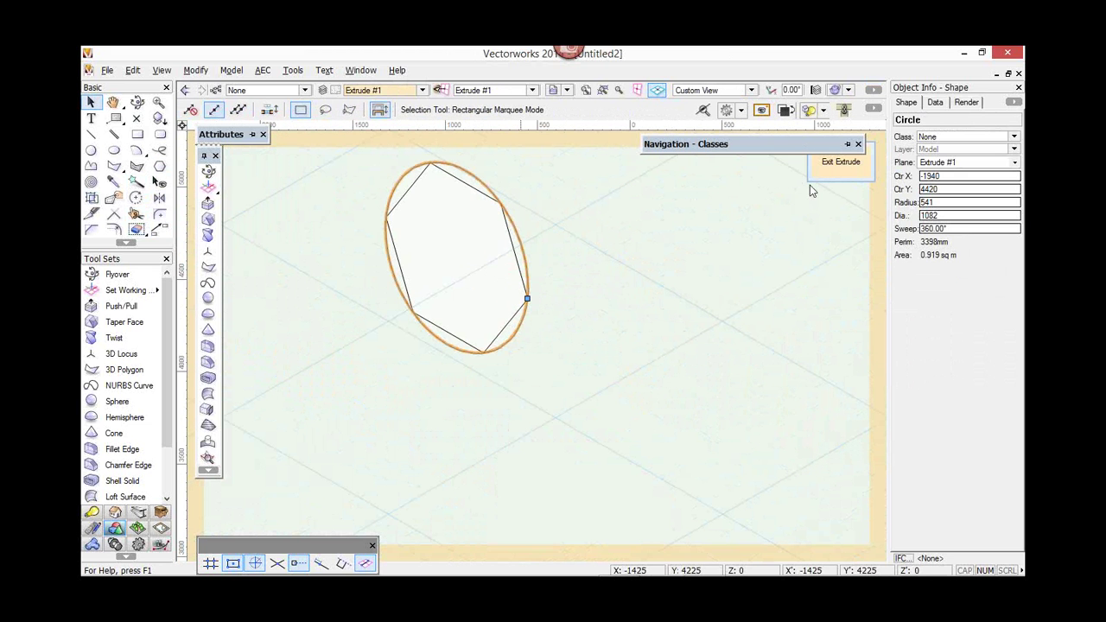
pyautogui.click(812, 177)
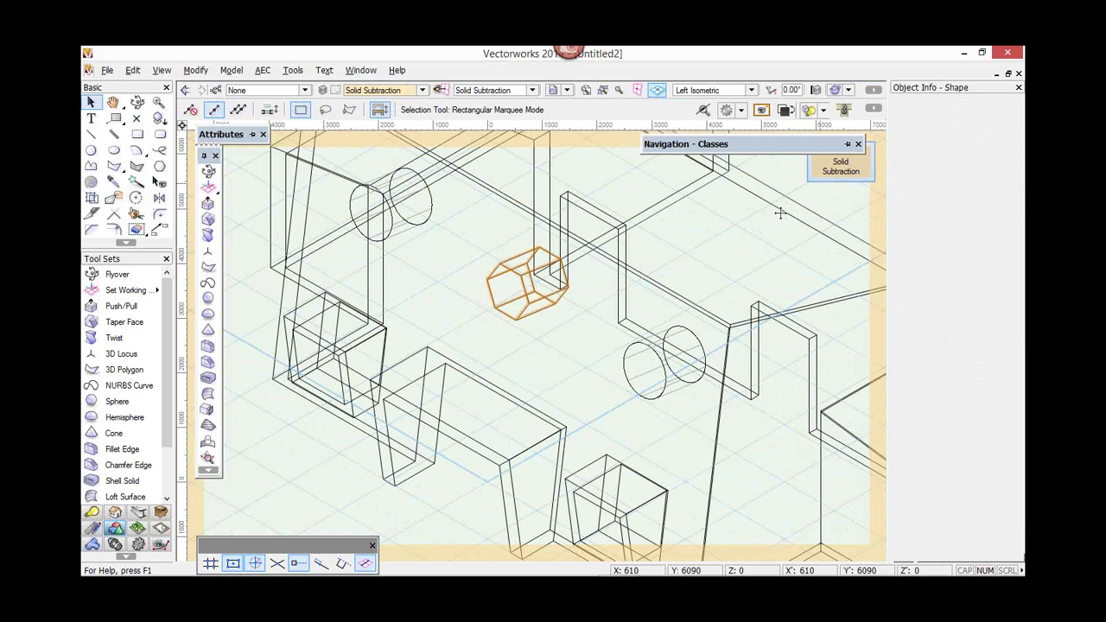
pyautogui.click(841, 167)
pyautogui.click(513, 348)
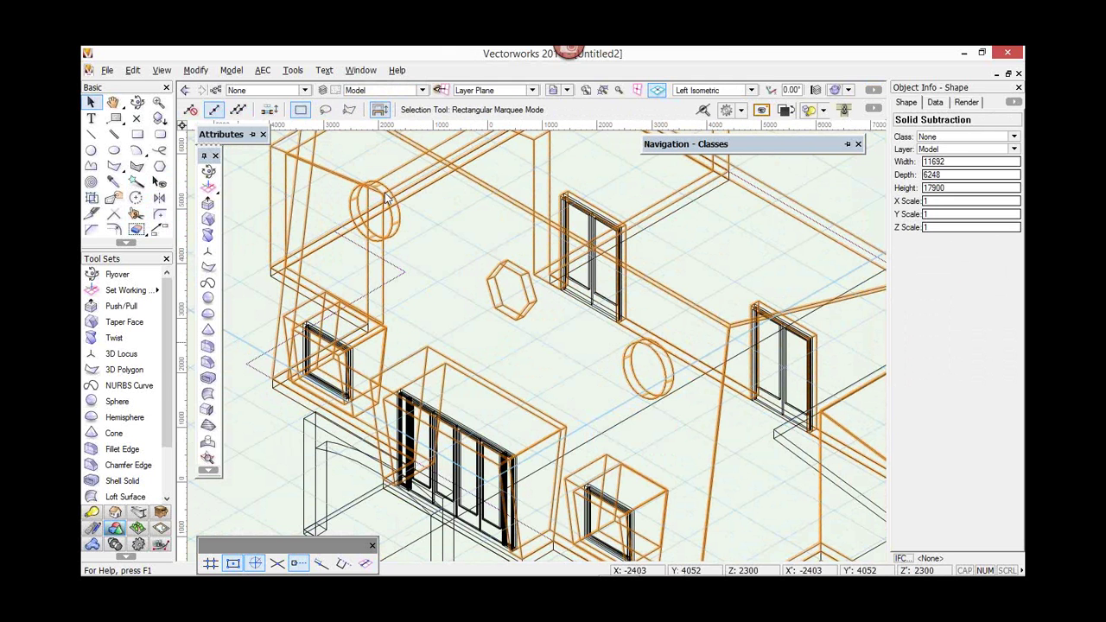
# - Switch to the open file architectural Model.vwx
pyautogui.hotkey('alt', 'w')
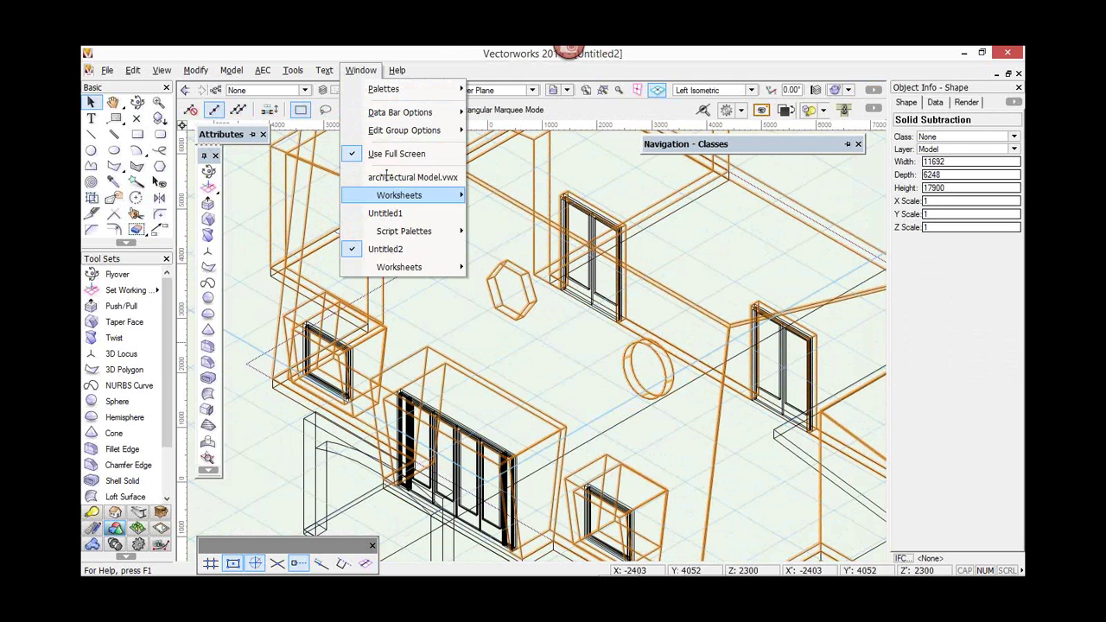
pyautogui.click(386, 176)
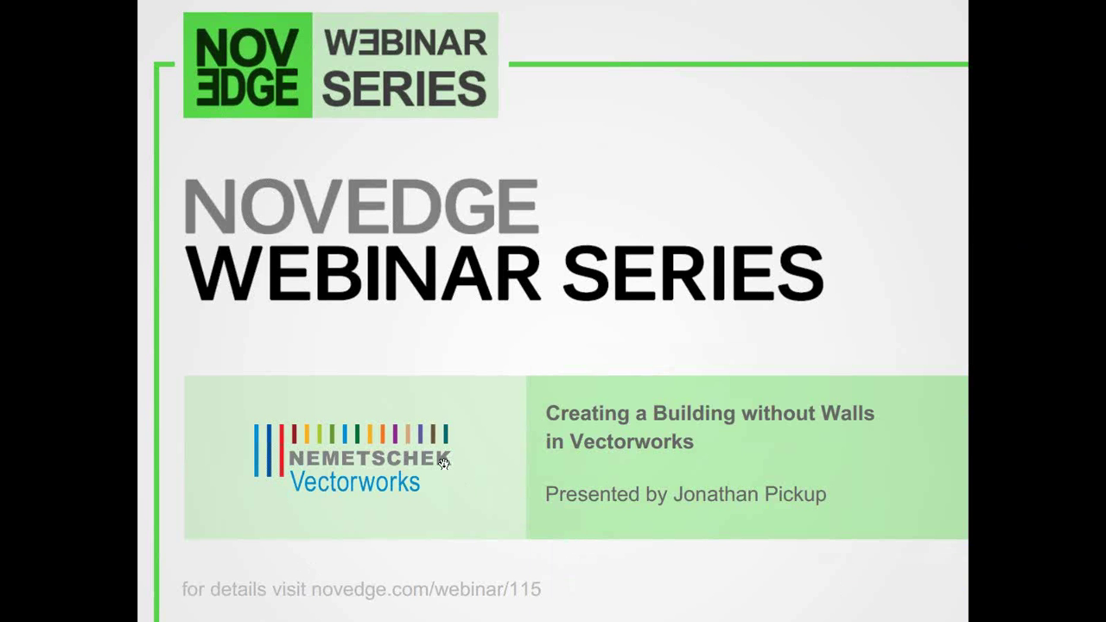
pyautogui.click(501, 464)
pyautogui.click(502, 463)
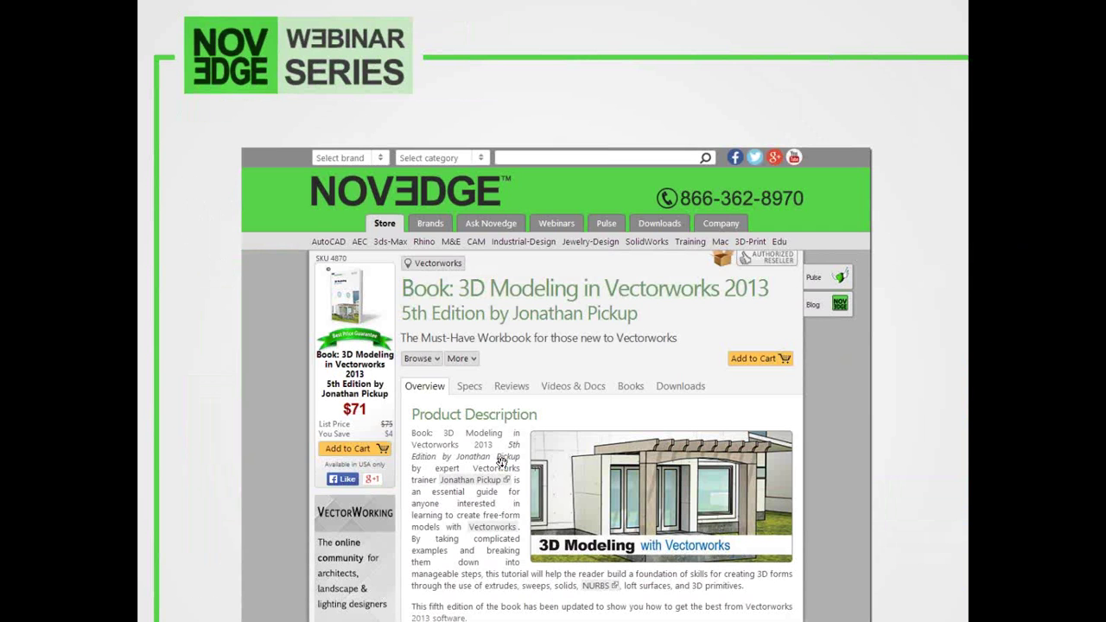
pyautogui.click(532, 374)
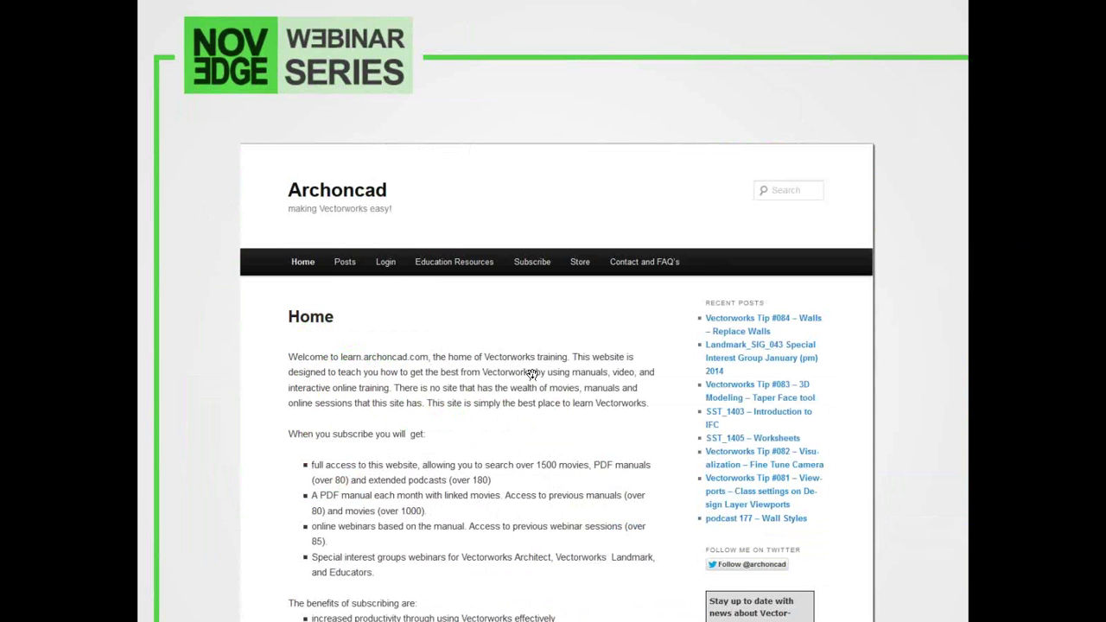